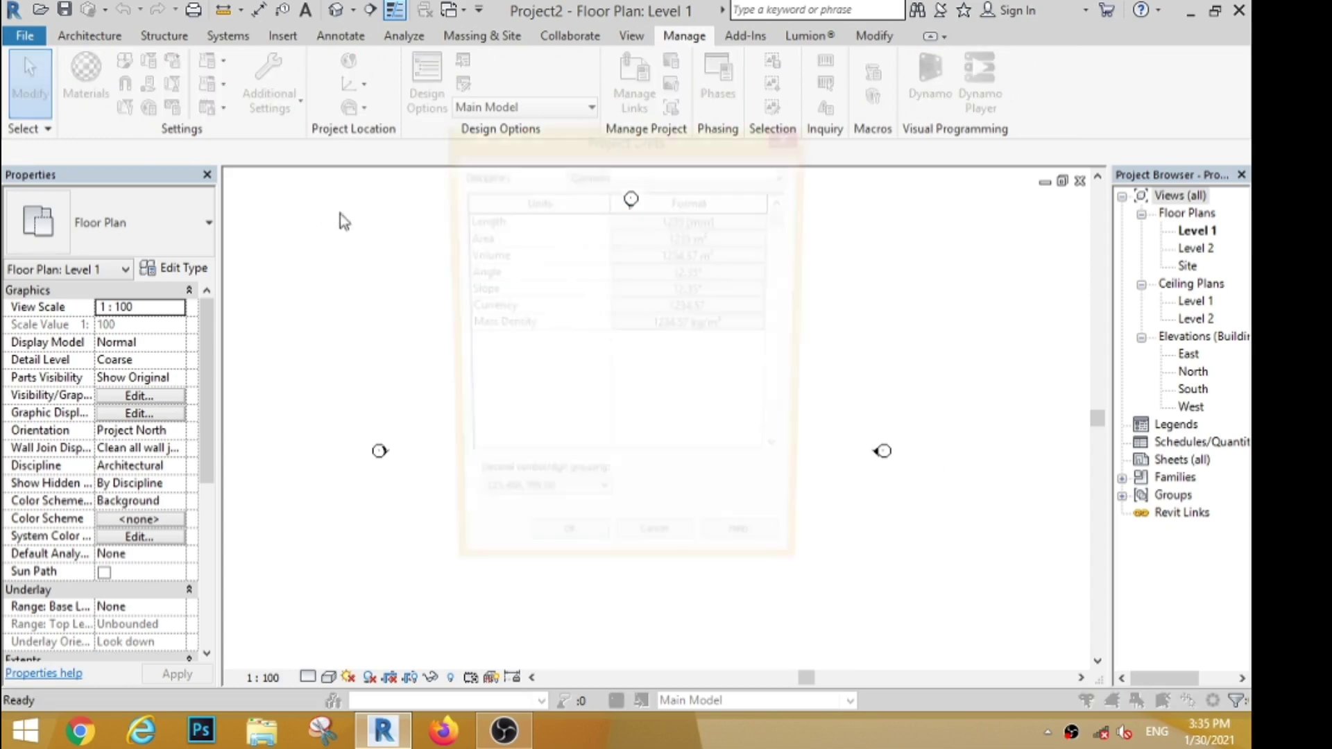
Set the project's length units to feet and fractional inches.
{"action": "left_click", "coordinate": [629, 222]}
{"action": "left_click", "coordinate": [666, 255]}
{"action": "left_click", "coordinate": [647, 287]}
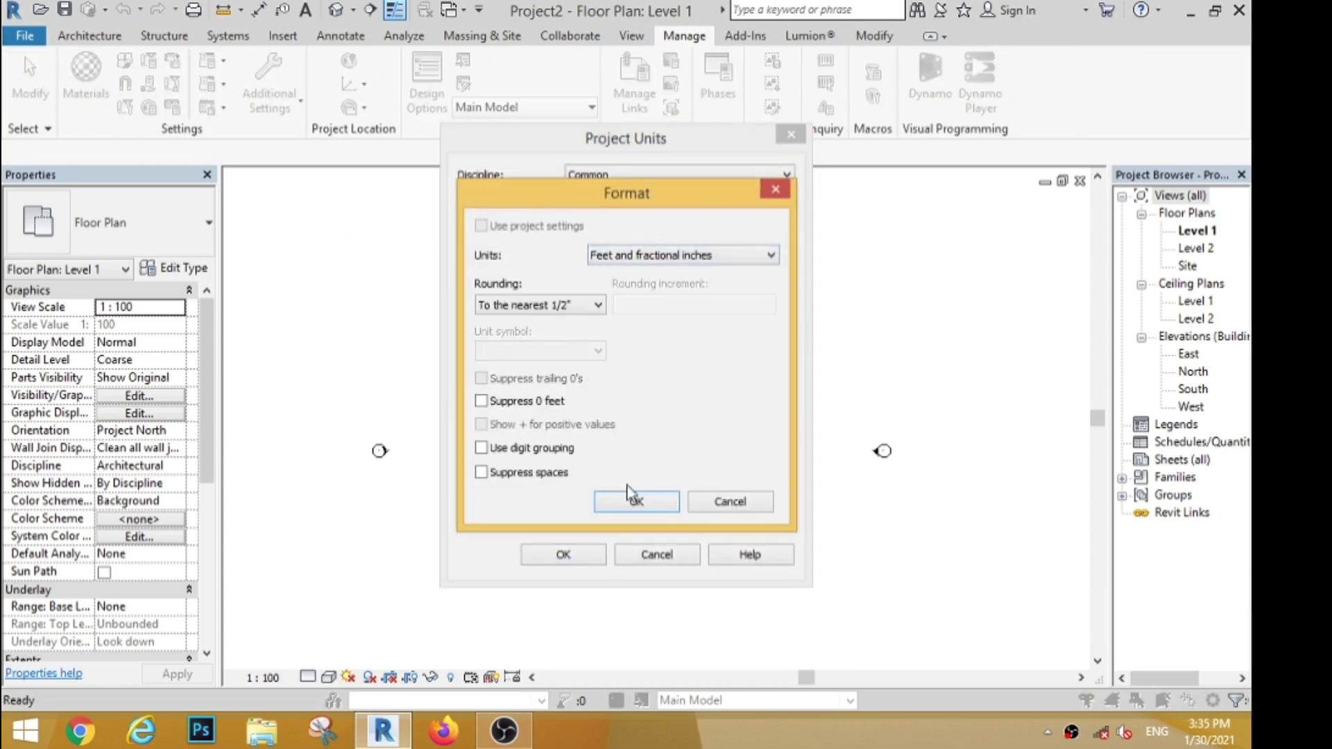
{"action": "left_click", "coordinate": [634, 501]}
{"action": "left_click", "coordinate": [562, 554]}
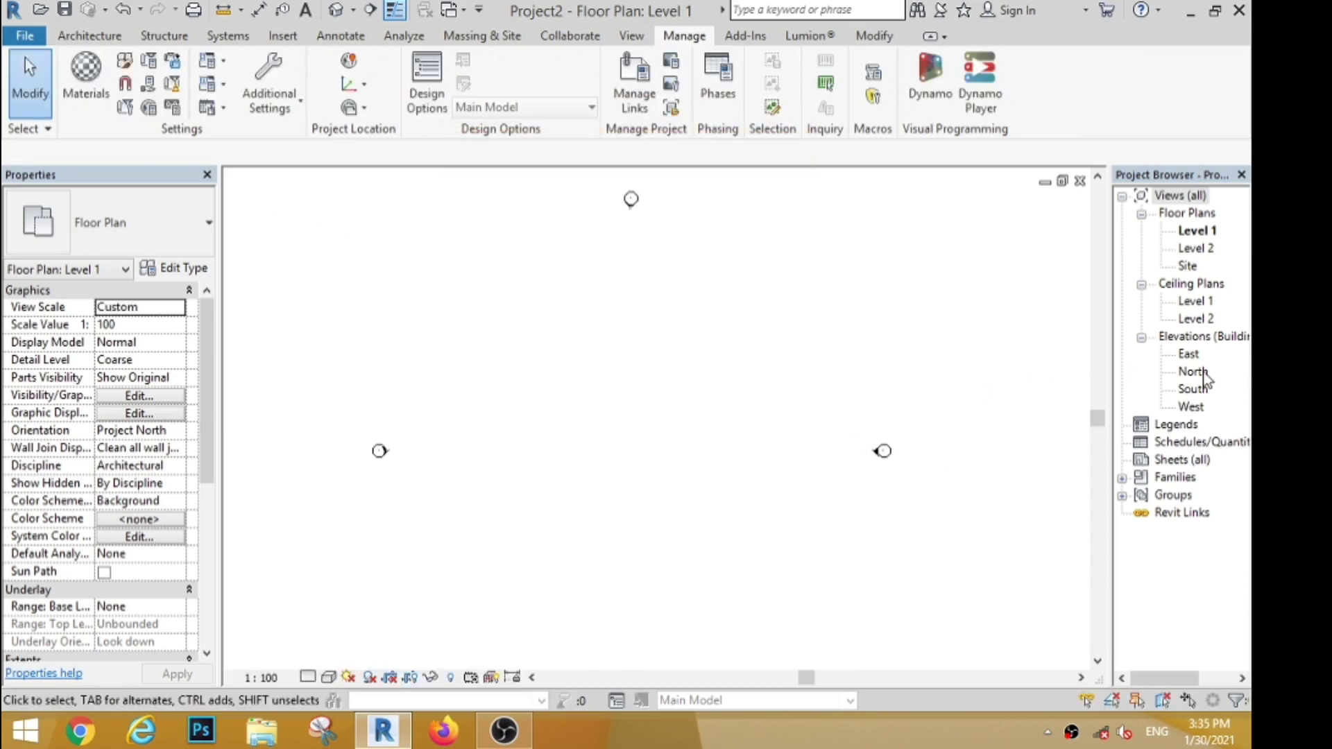
Set Level 2's elevation to 10' in the South elevation view.
{"action": "double_click", "coordinate": [1202, 389]}
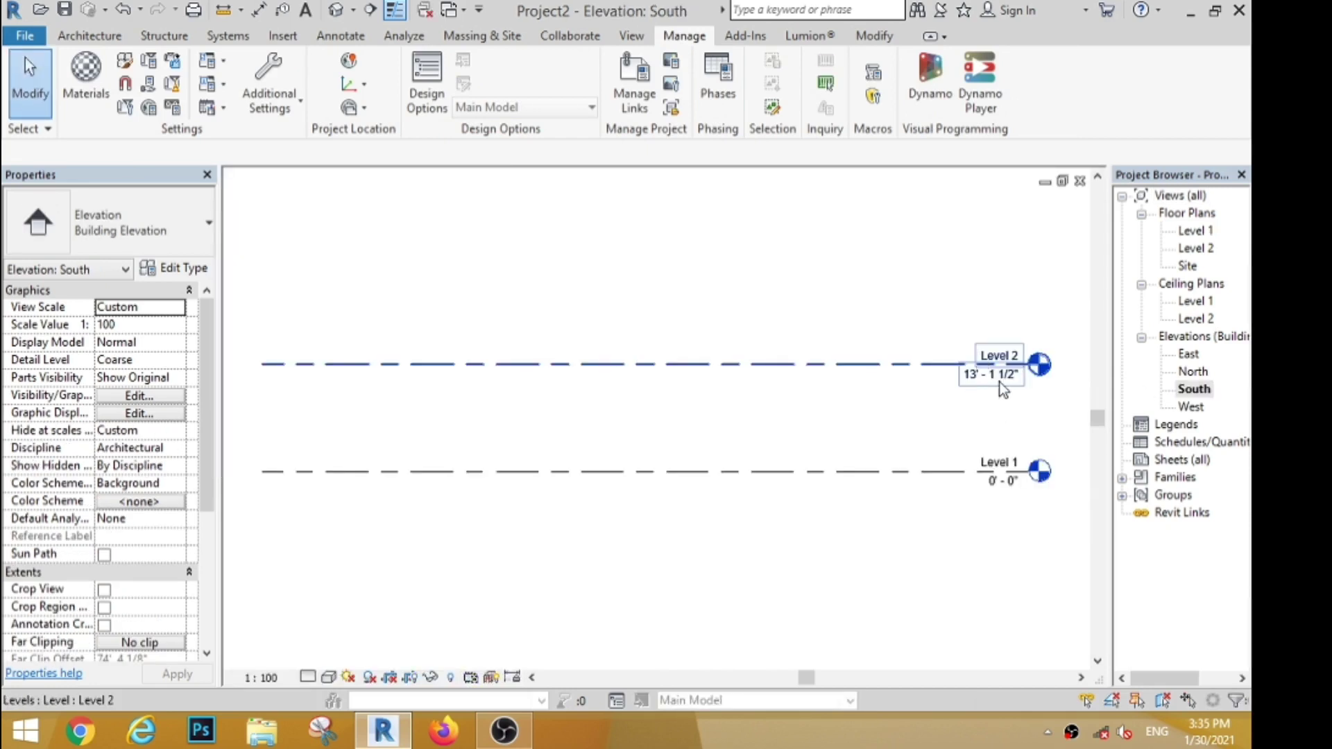
{"action": "double_click", "coordinate": [999, 377]}
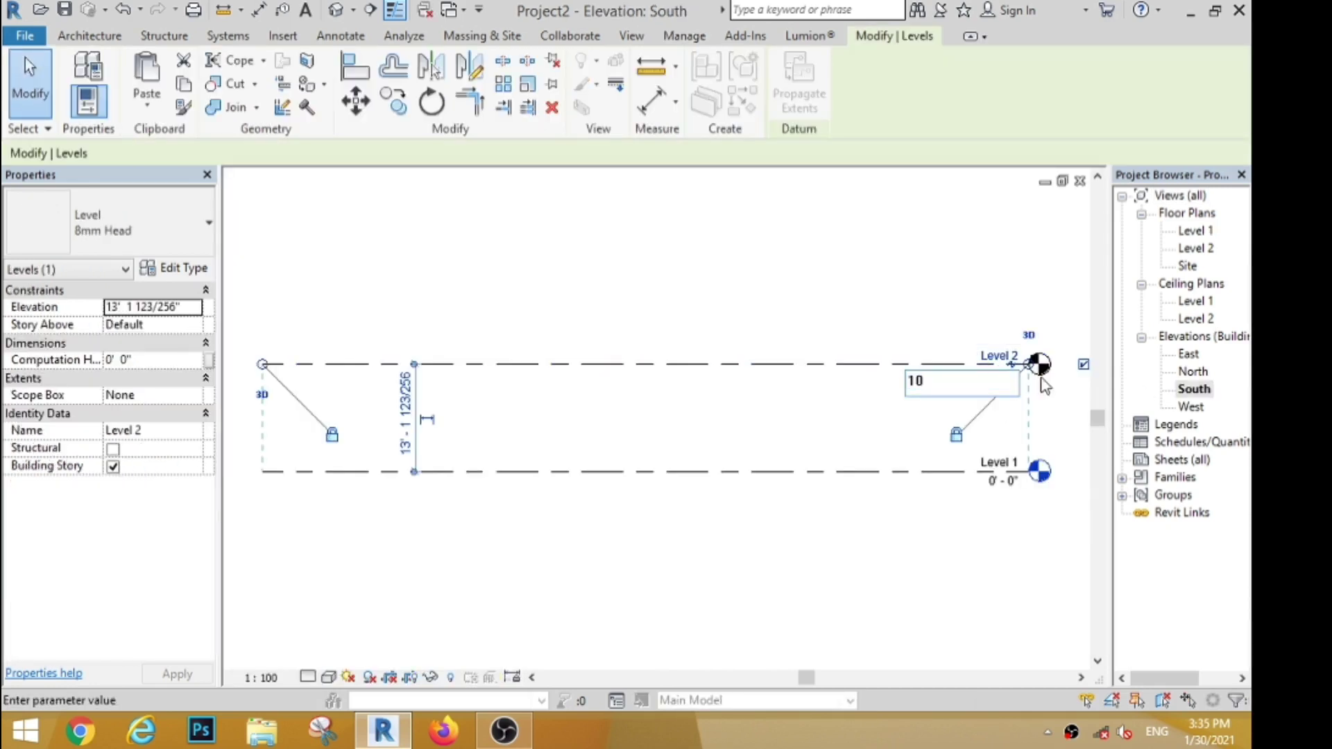
{"action": "type", "text": "10"}
{"action": "key", "text": "Return"}
Draw a rectangle of Generic - 200mm walls in the Level 1 floor plan, about 42' 10" by 41' 4" inside.
{"action": "double_click", "coordinate": [1196, 231]}
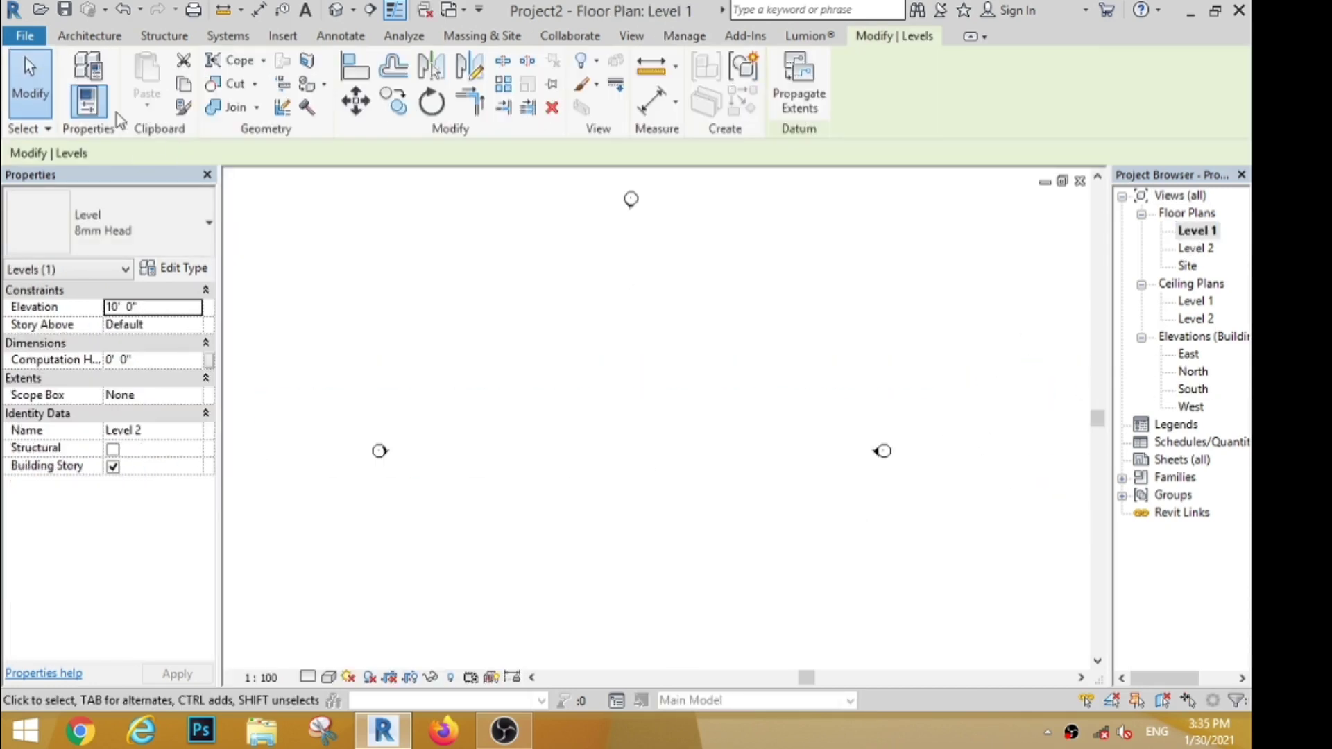
{"action": "left_click", "coordinate": [85, 36]}
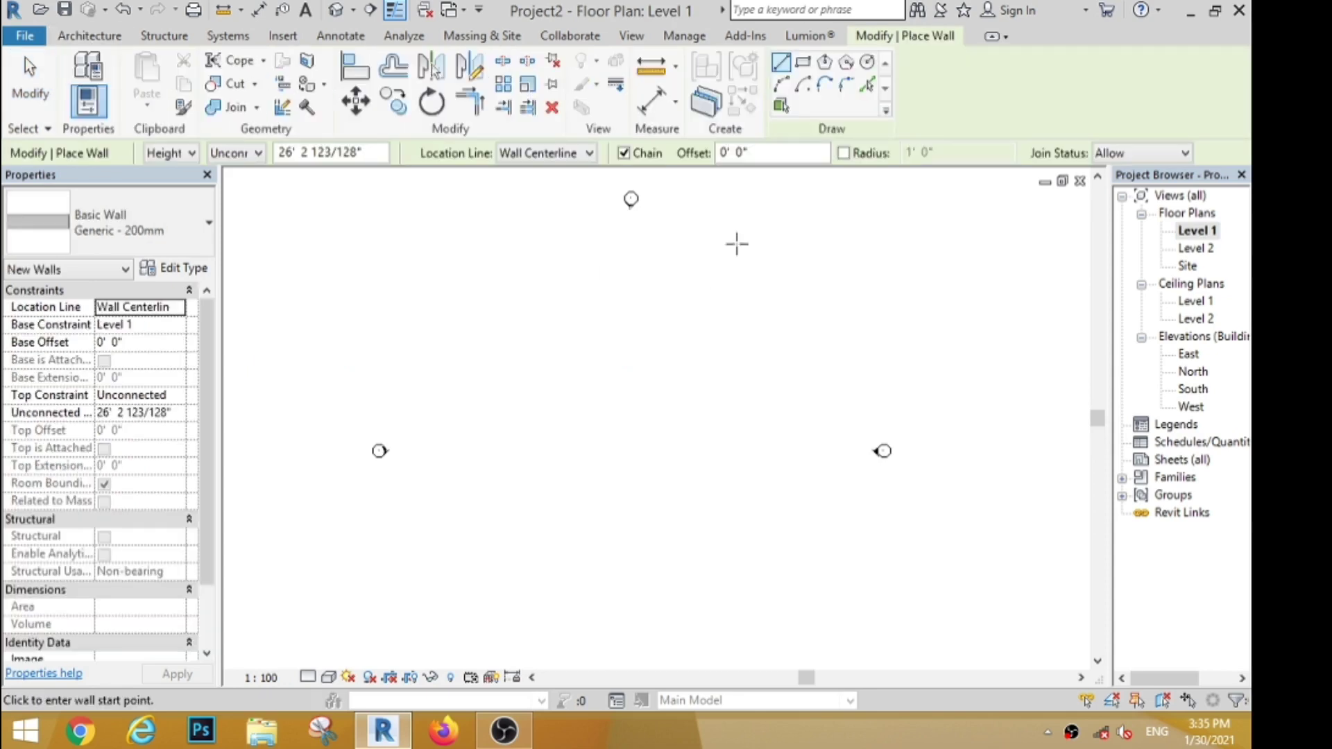
{"action": "left_click", "coordinate": [802, 63]}
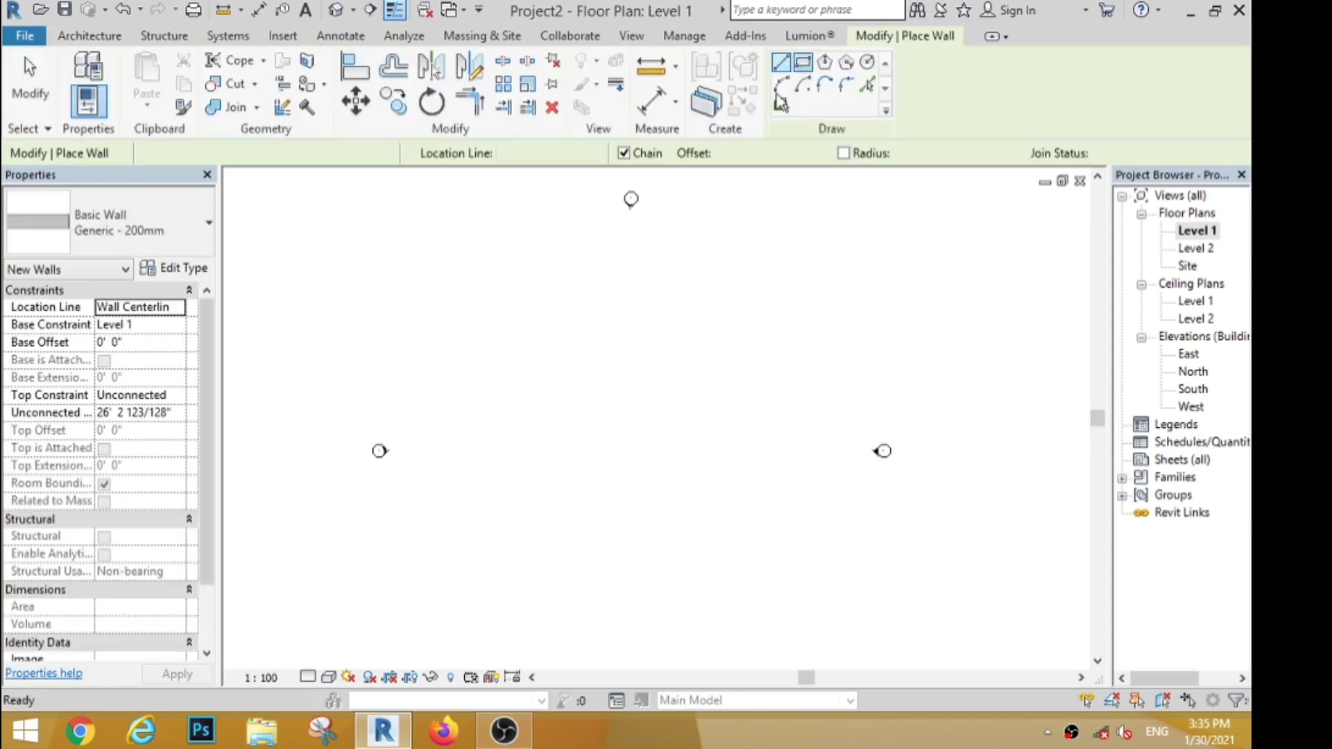
{"action": "left_click", "coordinate": [721, 295]}
{"action": "left_click", "coordinate": [518, 490]}
{"action": "key", "text": "Escape"}
{"action": "key", "text": "Escape"}
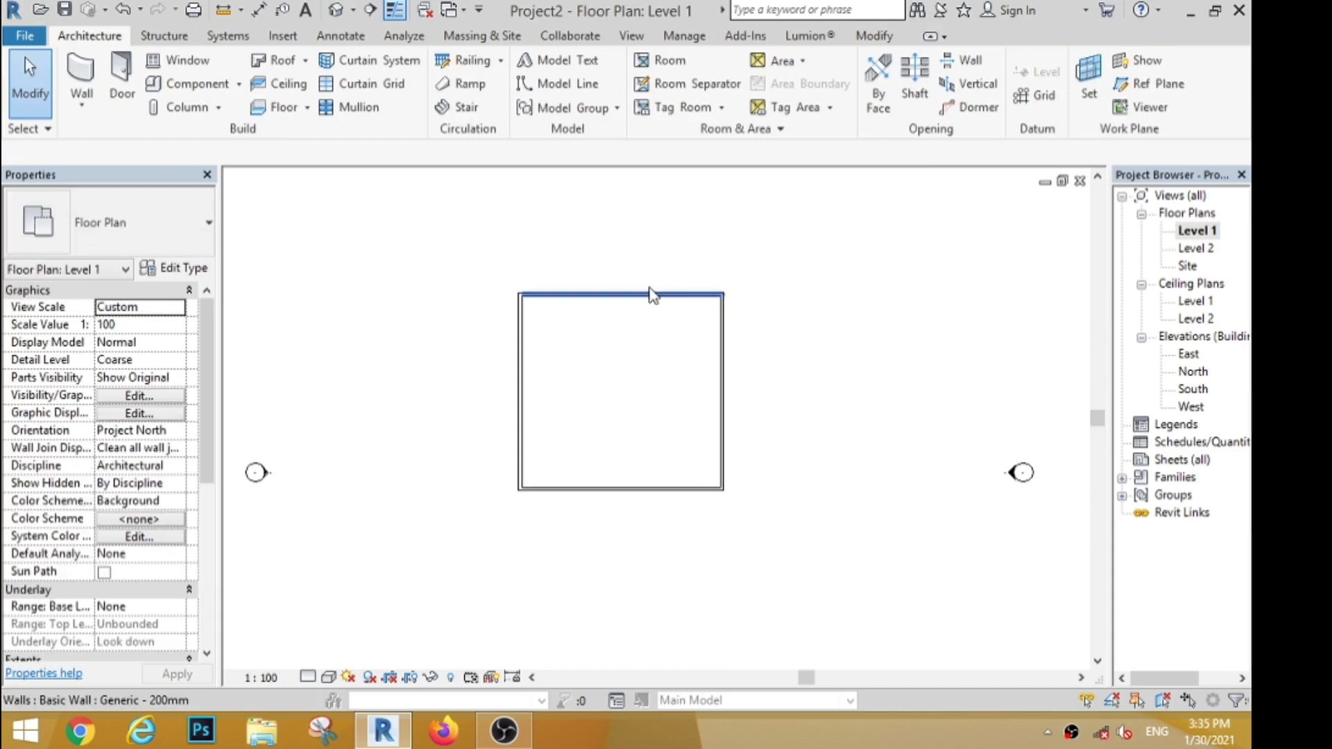
Set the clear distance between the rectangle's upper and lower walls to 30'.
{"action": "left_click", "coordinate": [652, 294]}
{"action": "left_click", "coordinate": [449, 389]}
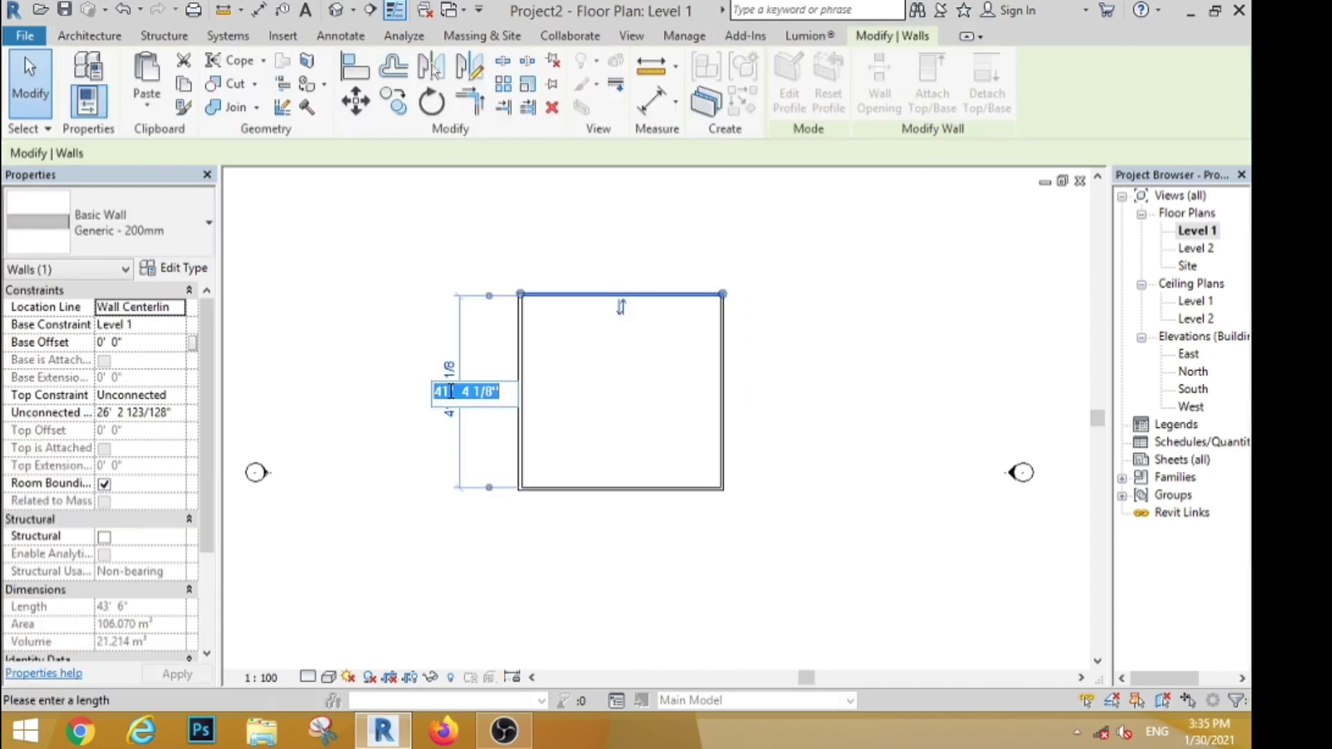
{"action": "key", "text": "Return"}
{"action": "key", "text": "Escape"}
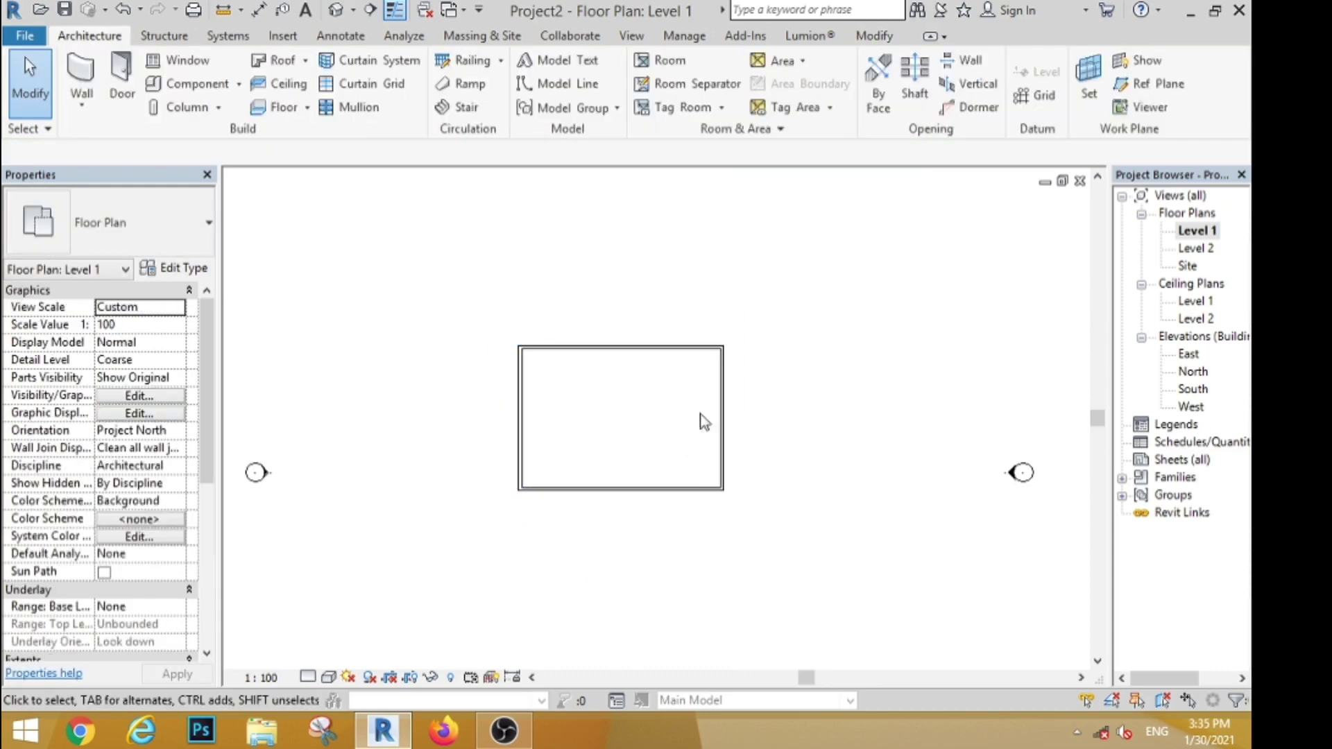
Set the clear distance between the rectangle's left and right walls to 36'.
{"action": "left_click", "coordinate": [721, 420]}
{"action": "left_click", "coordinate": [619, 277]}
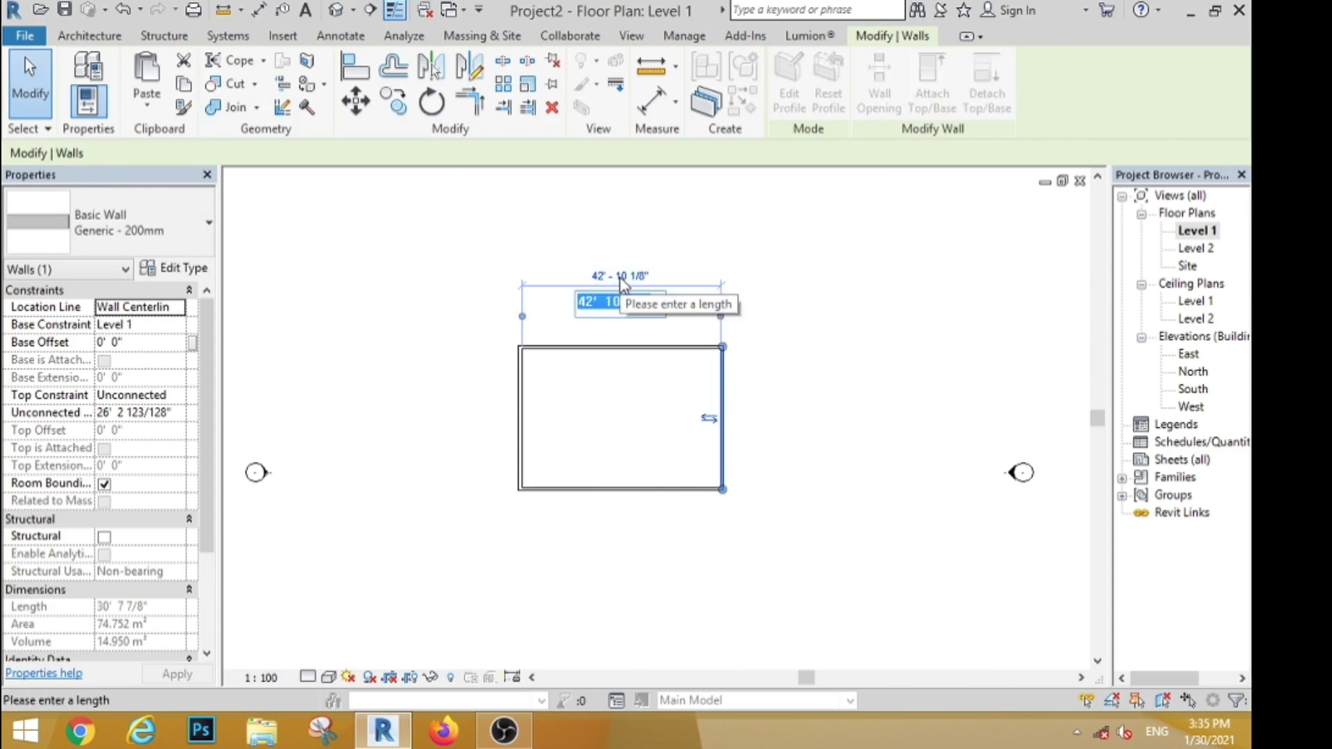
{"action": "type", "text": "36"}
{"action": "key", "text": "Return"}
{"action": "key", "text": "Escape"}
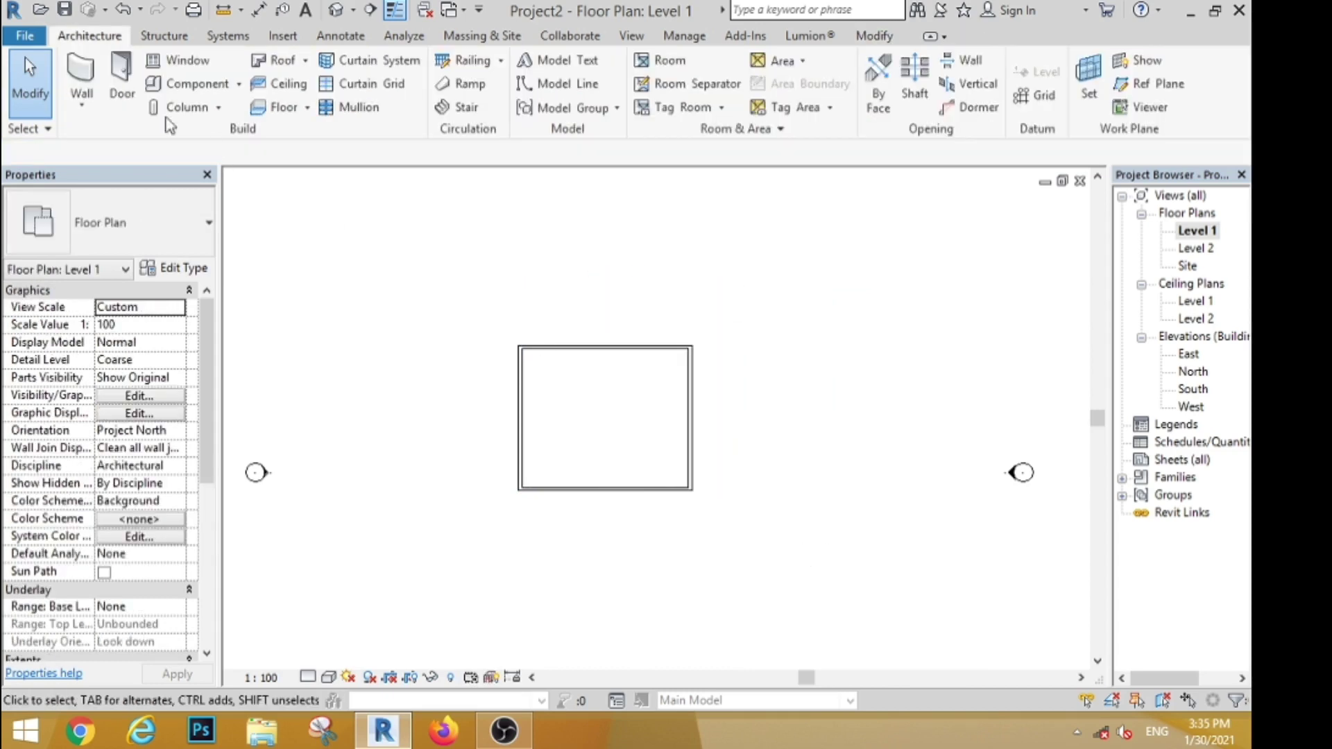
Draw a second rectangle of walls, about 21' 6" deep, overlapping the first one's lower-left corner.
{"action": "left_click", "coordinate": [79, 76]}
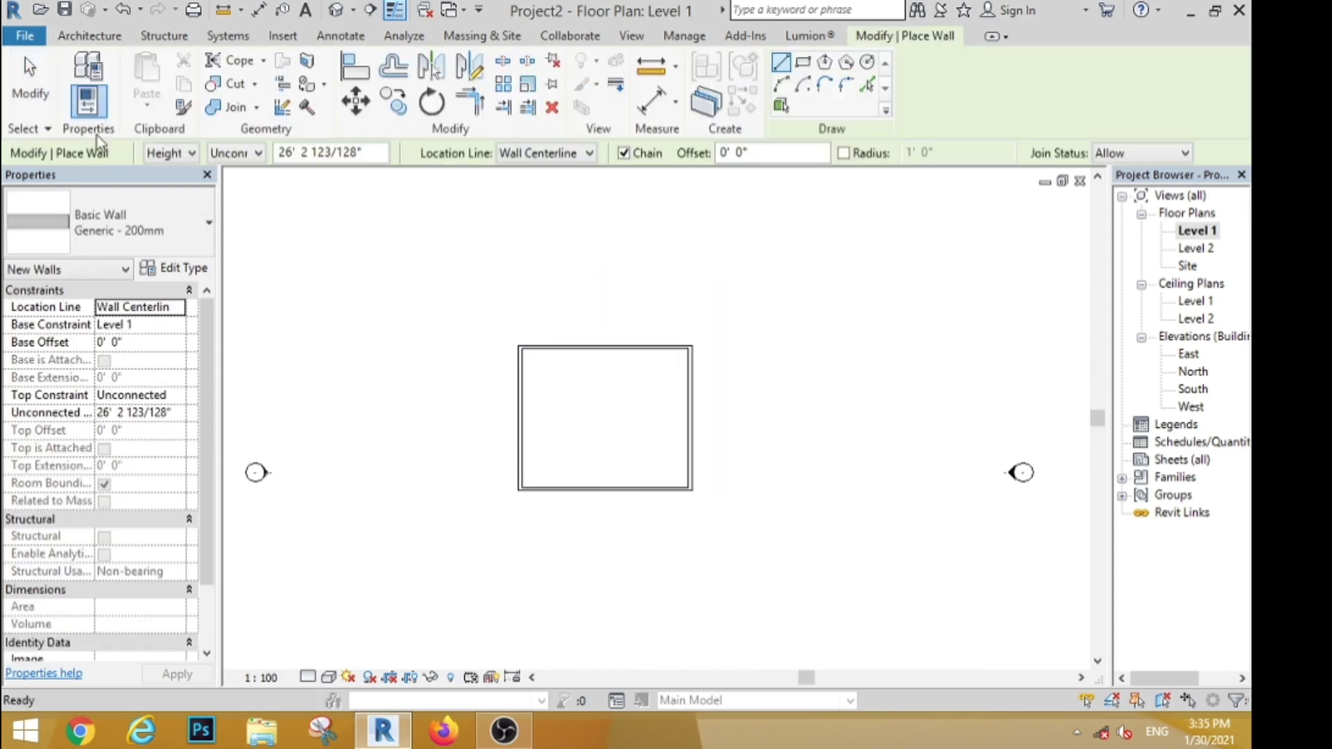
{"action": "left_click", "coordinate": [802, 63]}
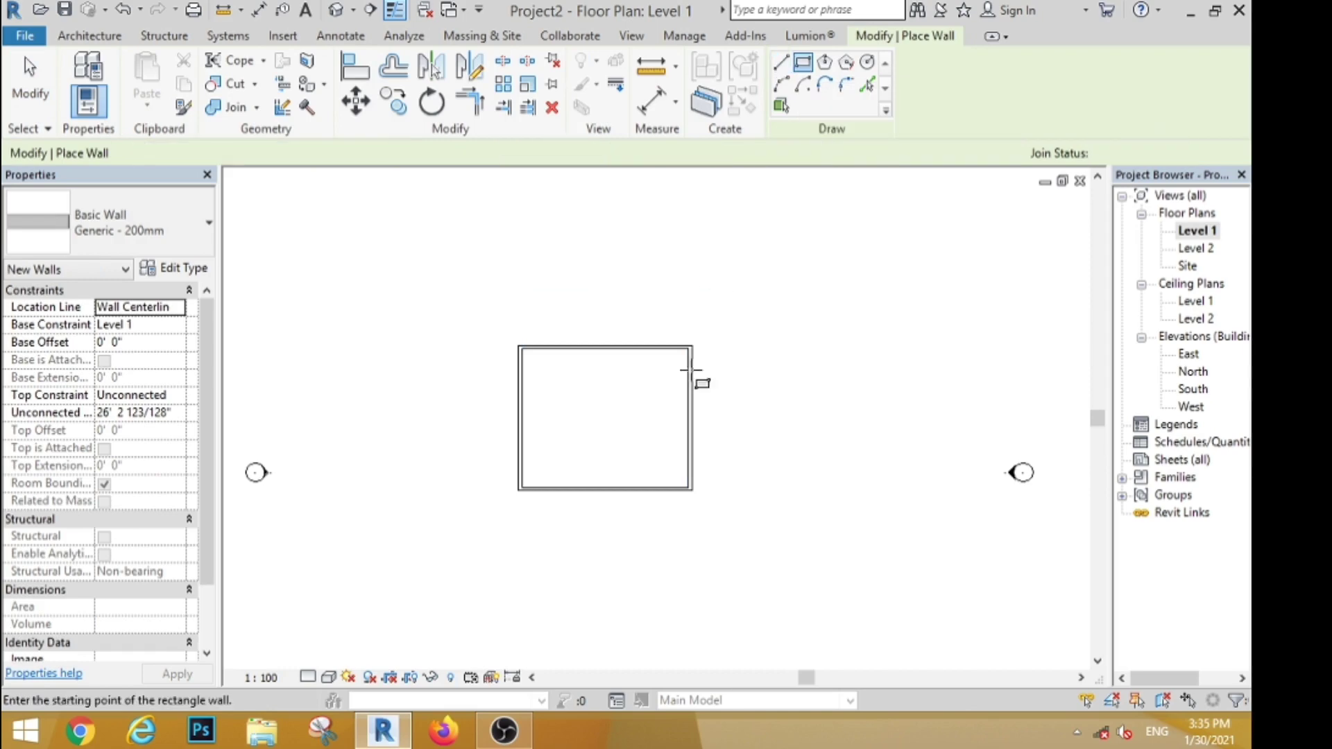
{"action": "left_click", "coordinate": [489, 527]}
{"action": "left_click", "coordinate": [15, 108]}
Set the clear distance between the second rectangle's right wall and the first rectangle's right wall to 10'.
{"action": "scroll", "coordinate": [719, 511], "scroll_direction": "up", "scroll_amount": 3}
{"action": "left_click", "coordinate": [548, 416]}
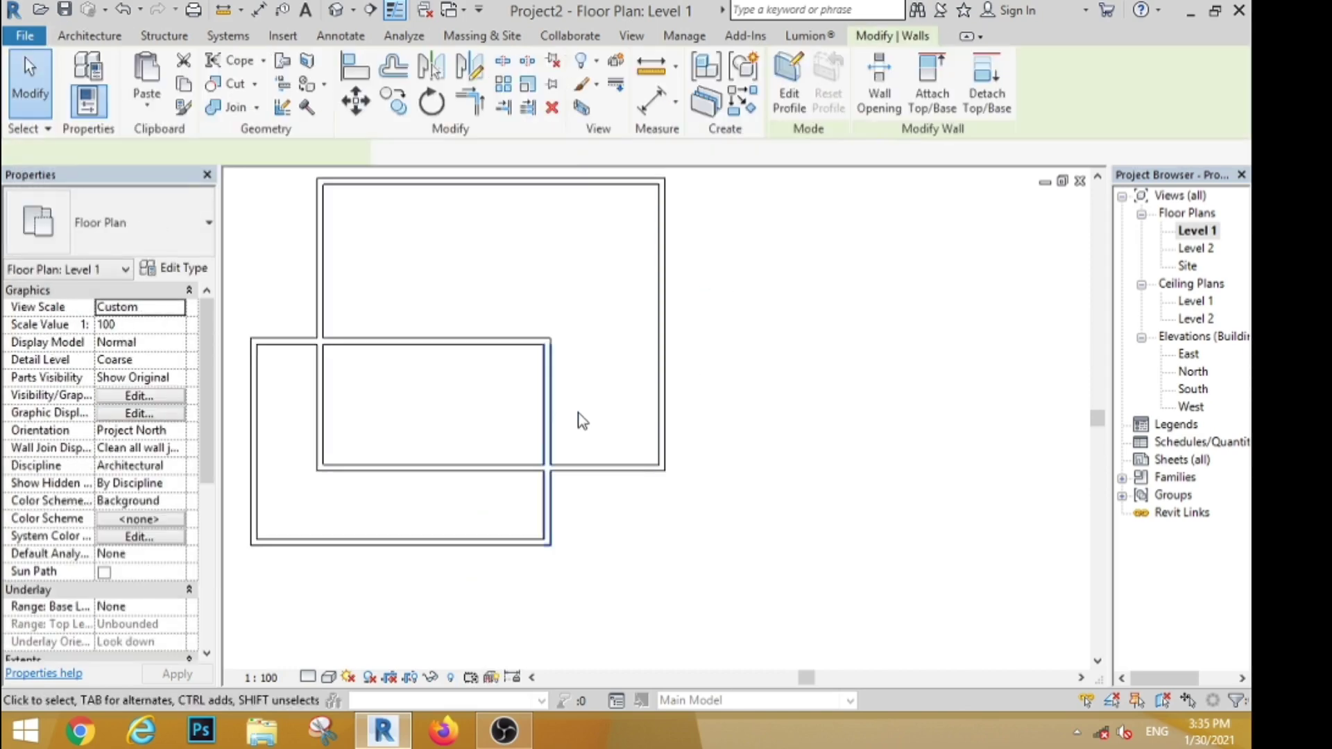
{"action": "left_click", "coordinate": [593, 260]}
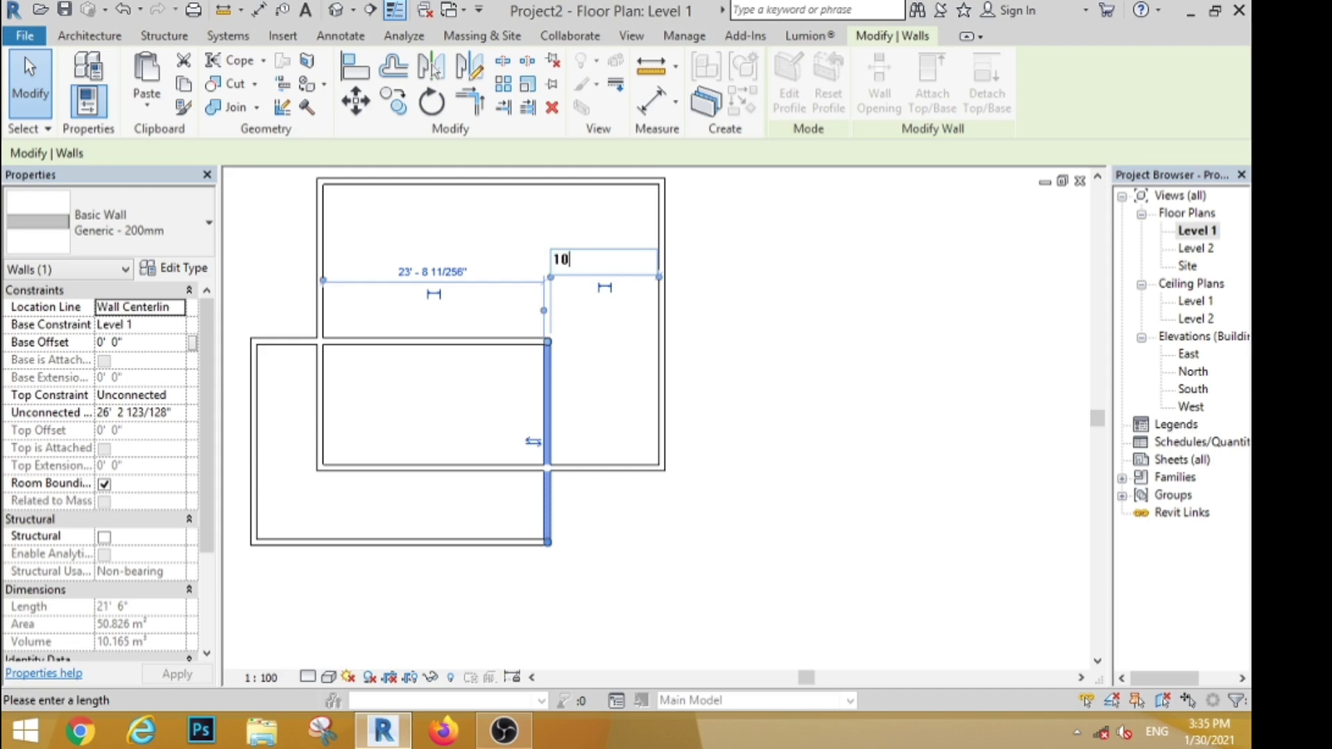
{"action": "type", "text": "10"}
{"action": "key", "text": "Return"}
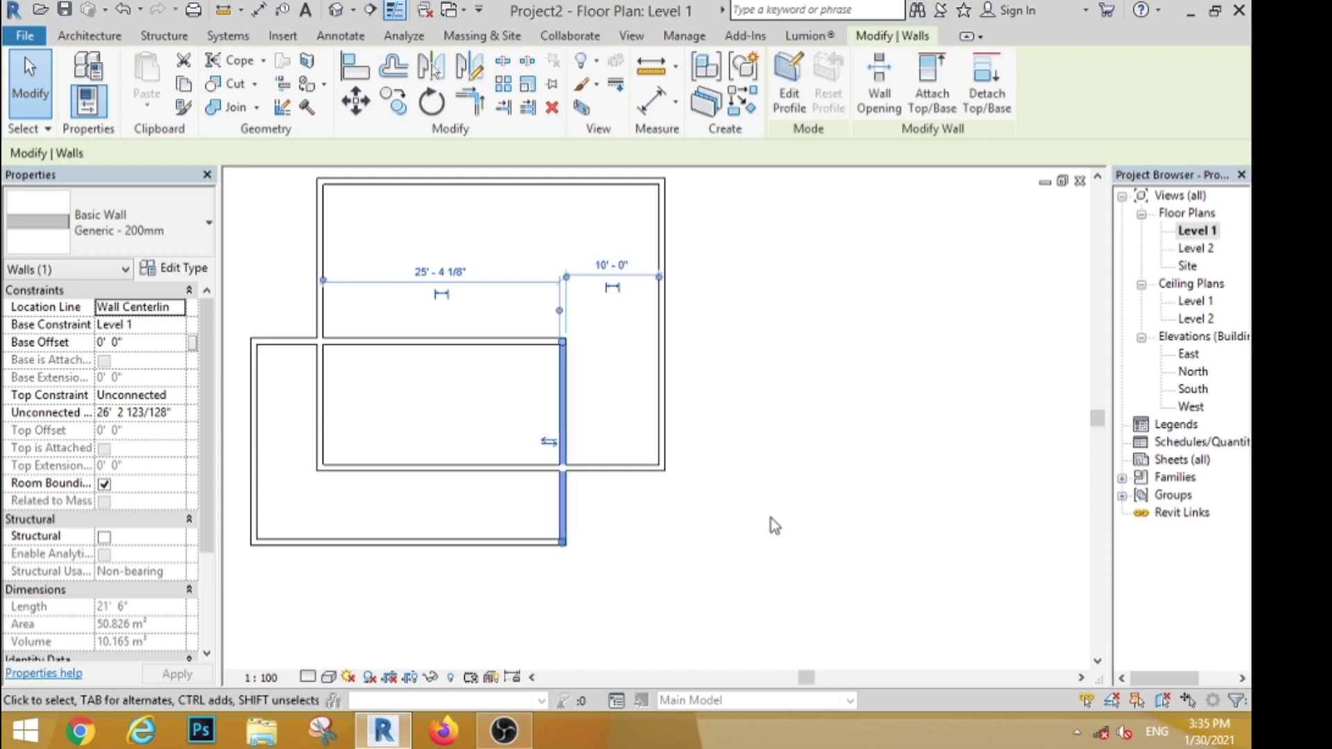
Set the clear distance between the second rectangle's upper wall and the first rectangle's lower wall to 8'.
{"action": "left_click", "coordinate": [488, 347]}
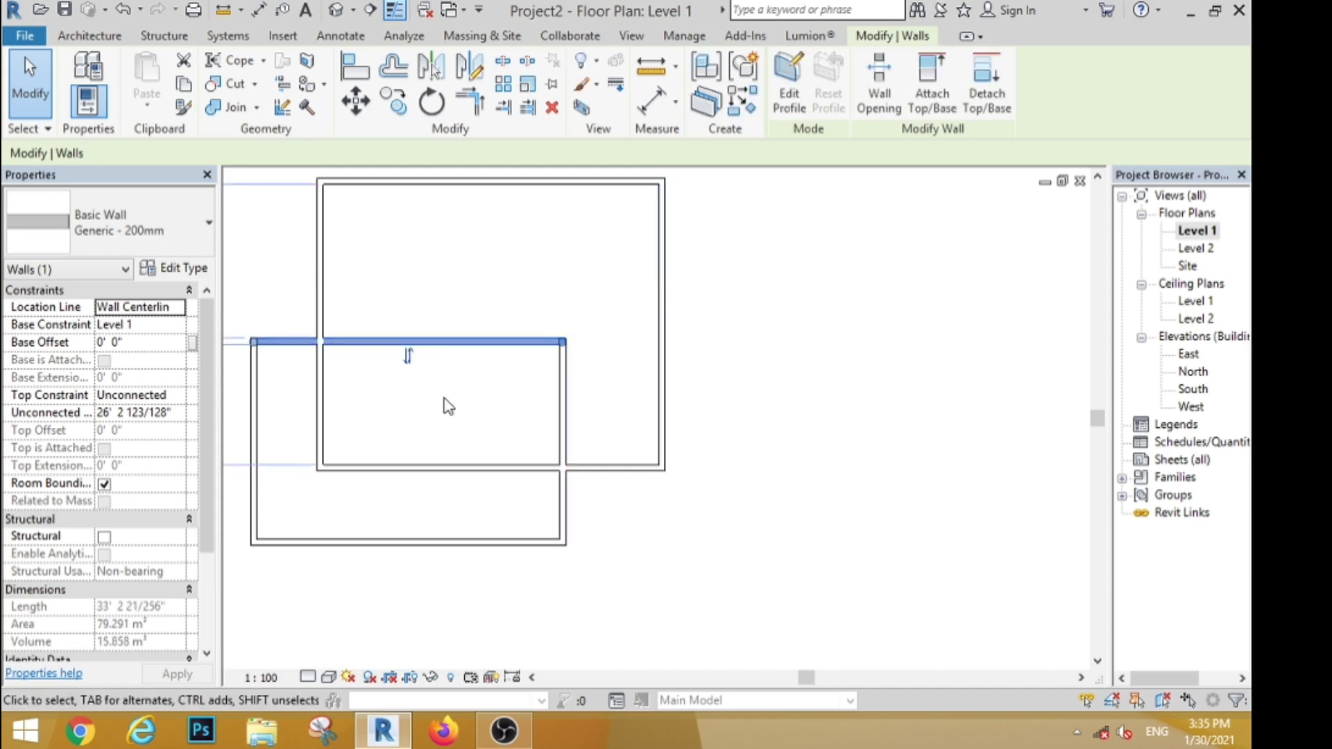
{"action": "scroll", "coordinate": [451, 402], "scroll_direction": "down", "scroll_amount": 2}
{"action": "left_click", "coordinate": [289, 397]}
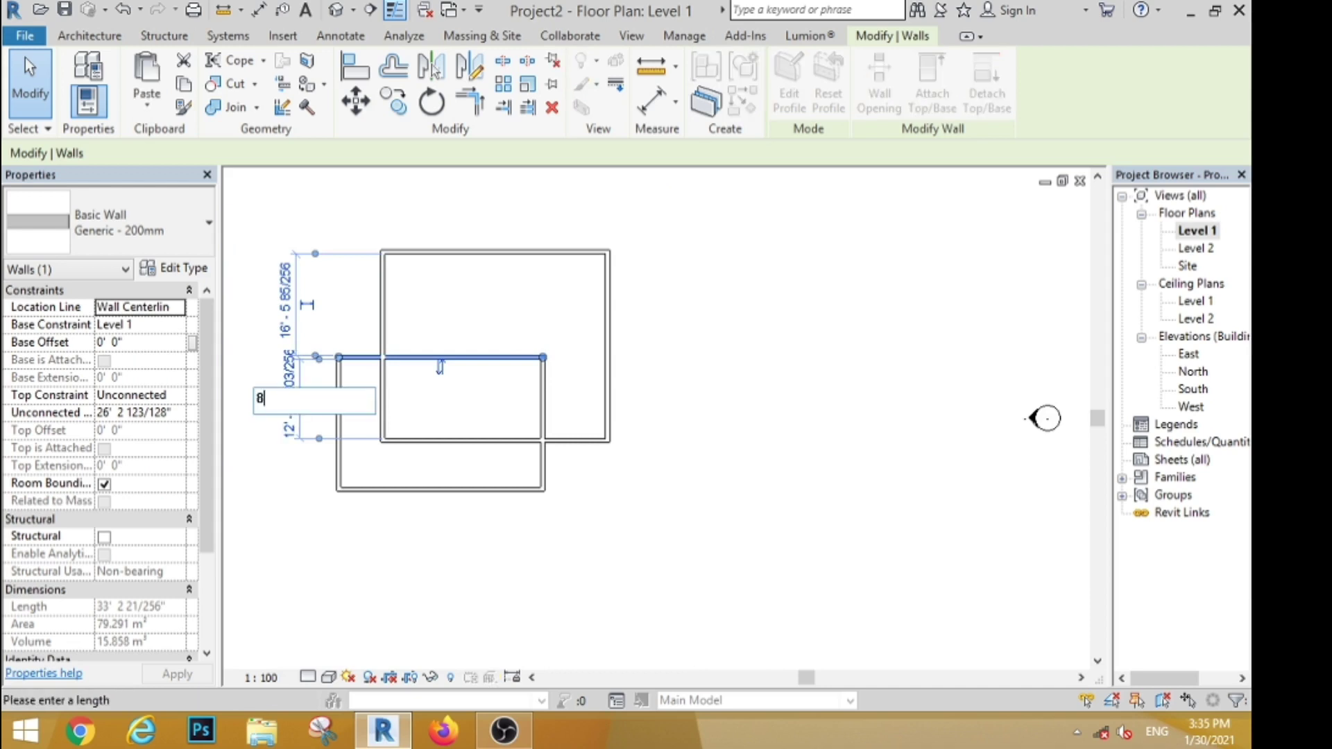
{"action": "key", "text": "Return"}
{"action": "left_click", "coordinate": [714, 537]}
Trim the crossing walls of the two rectangles into corners so they form one L-shaped outline.
{"action": "scroll", "coordinate": [491, 481], "scroll_direction": "up", "scroll_amount": 2}
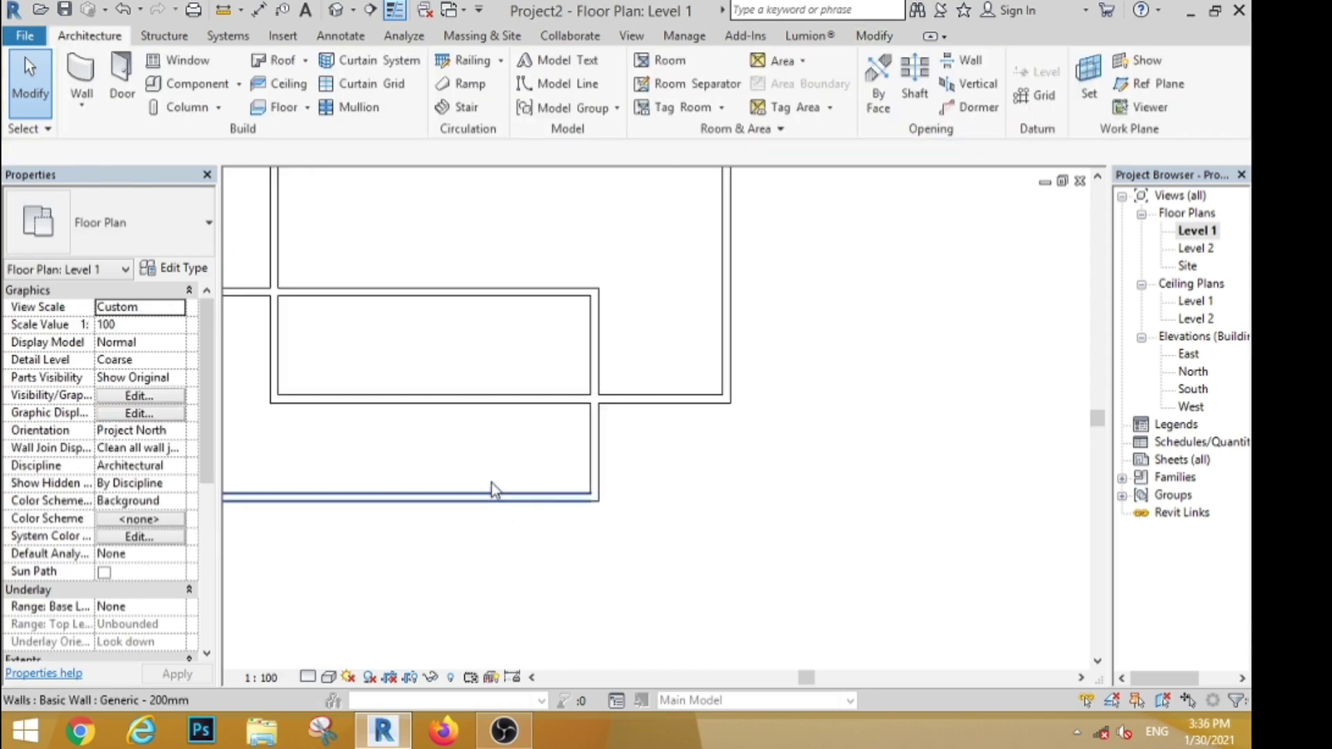
{"action": "scroll", "coordinate": [491, 483], "scroll_direction": "down", "scroll_amount": 2}
{"action": "scroll", "coordinate": [367, 445], "scroll_direction": "up", "scroll_amount": 1}
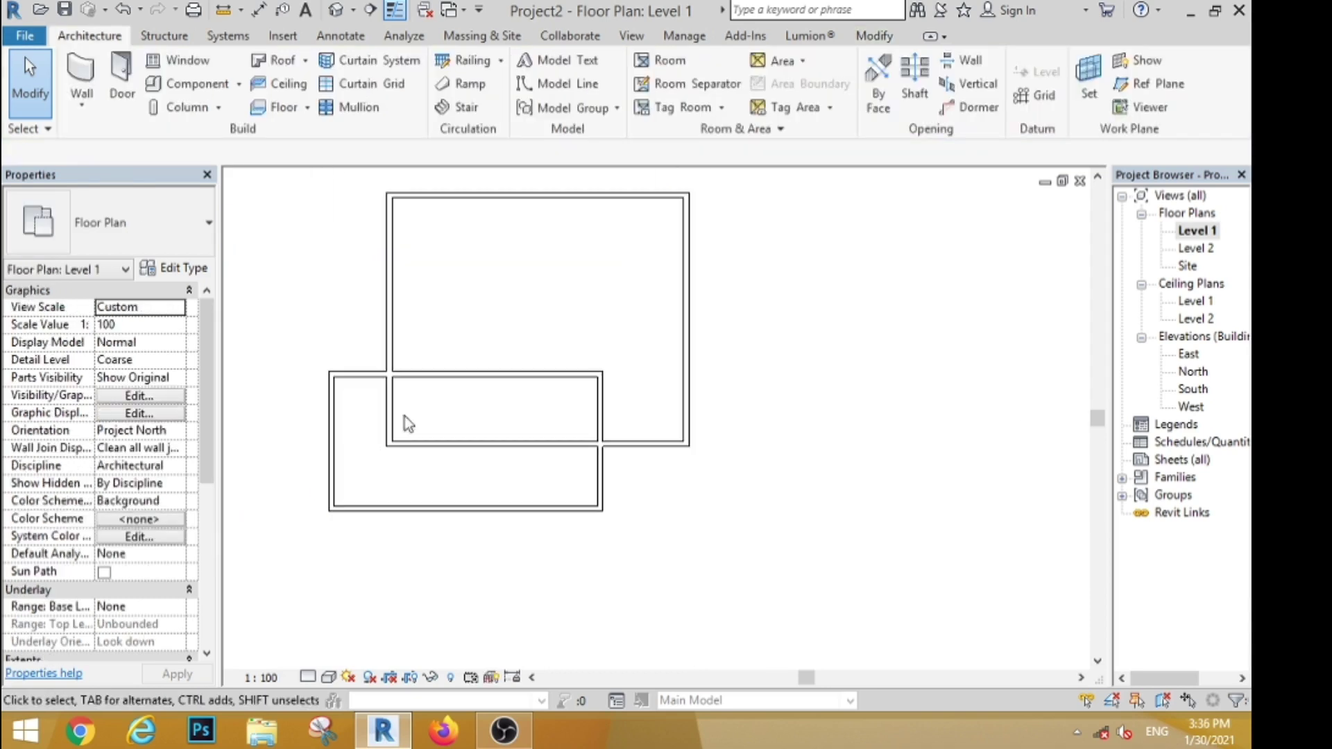
{"action": "left_click", "coordinate": [873, 35]}
{"action": "left_click", "coordinate": [469, 102]}
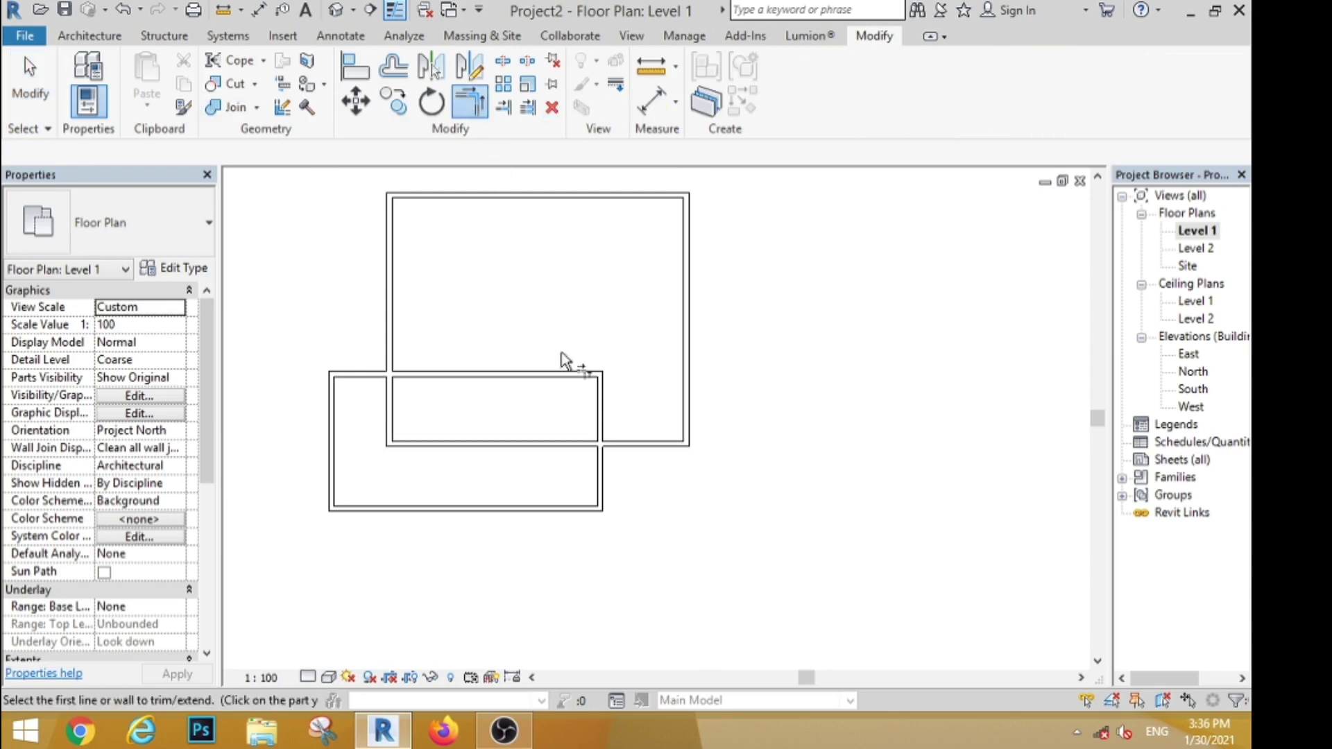
{"action": "left_click", "coordinate": [602, 423]}
{"action": "left_click", "coordinate": [627, 440]}
{"action": "left_click", "coordinate": [455, 372]}
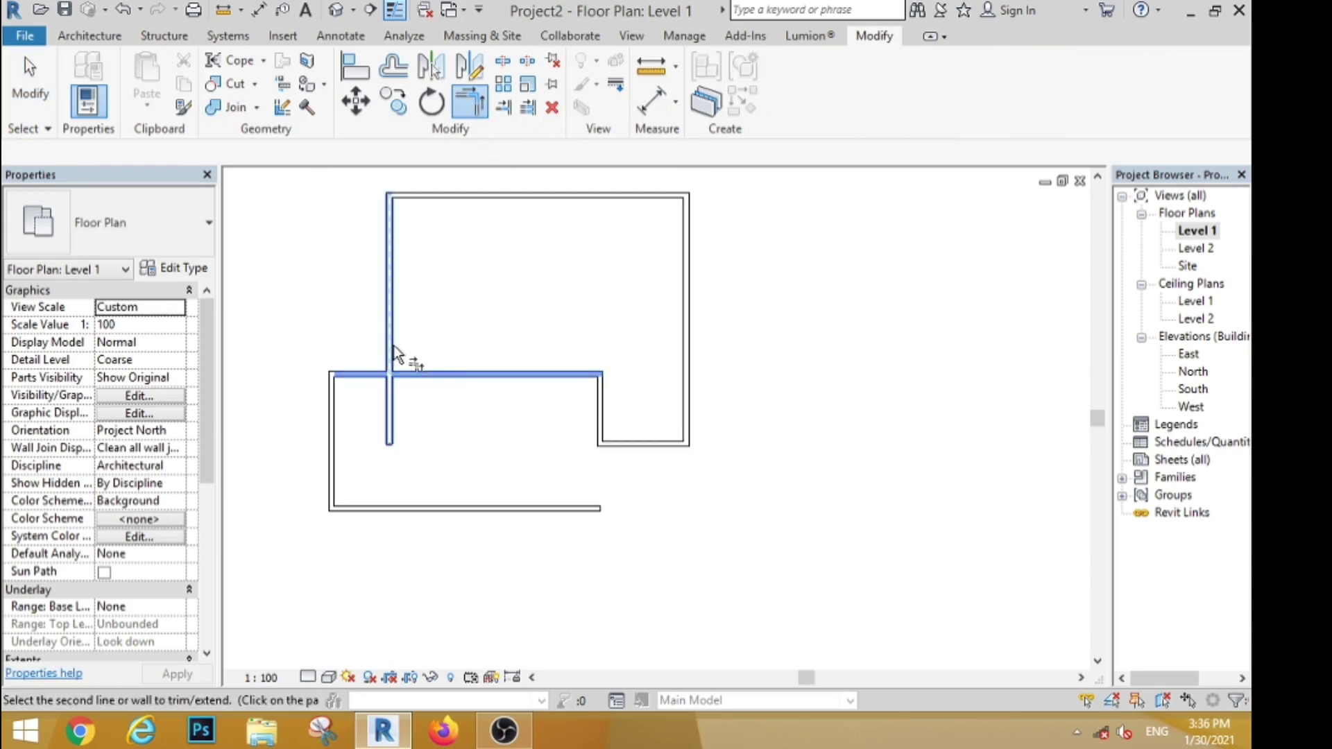
{"action": "left_click", "coordinate": [389, 347]}
{"action": "key", "text": "Escape"}
Delete the second rectangle's leftover left and lower walls outside the L-shaped outline.
{"action": "left_click_drag", "start_coordinate": [425, 580], "coordinate": [312, 416]}
{"action": "left_click", "coordinate": [552, 107]}
{"action": "scroll", "coordinate": [510, 317], "scroll_direction": "down", "scroll_amount": 2}
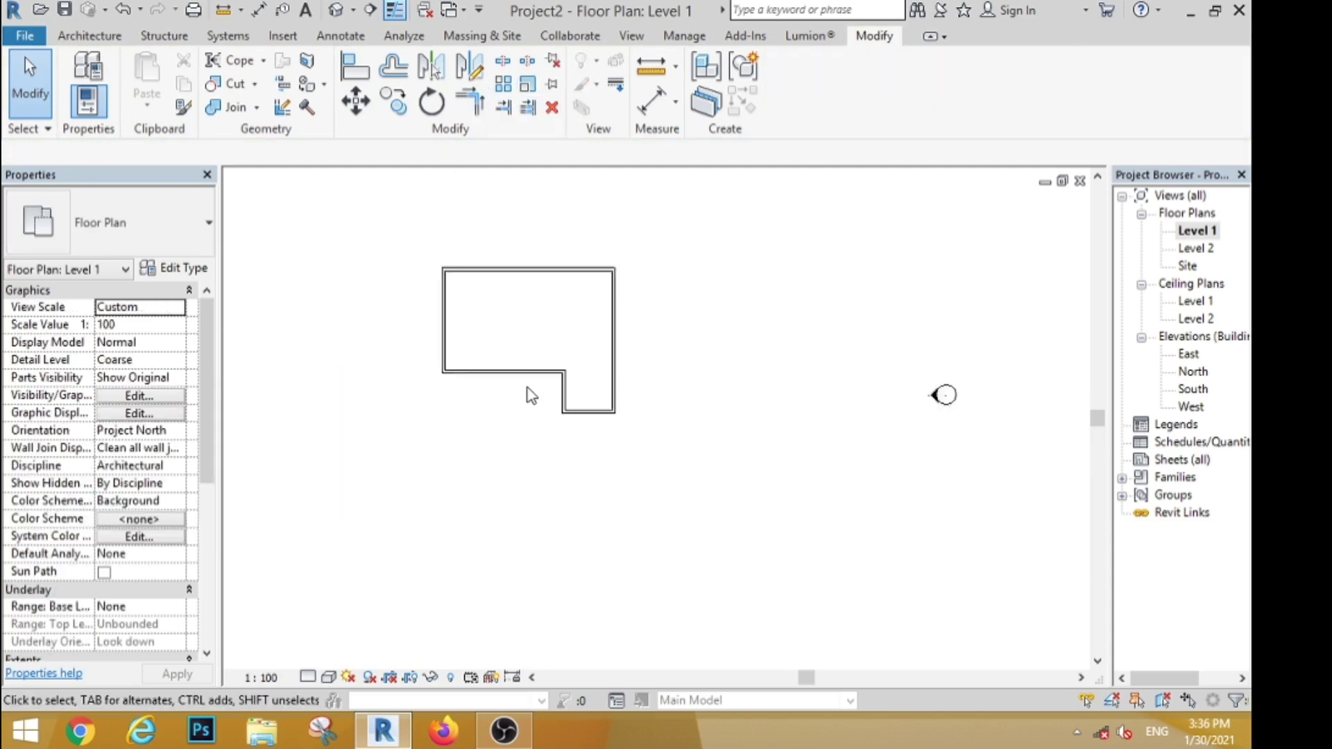
{"action": "scroll", "coordinate": [589, 424], "scroll_direction": "up", "scroll_amount": 5}
{"action": "scroll", "coordinate": [586, 420], "scroll_direction": "down", "scroll_amount": 3}
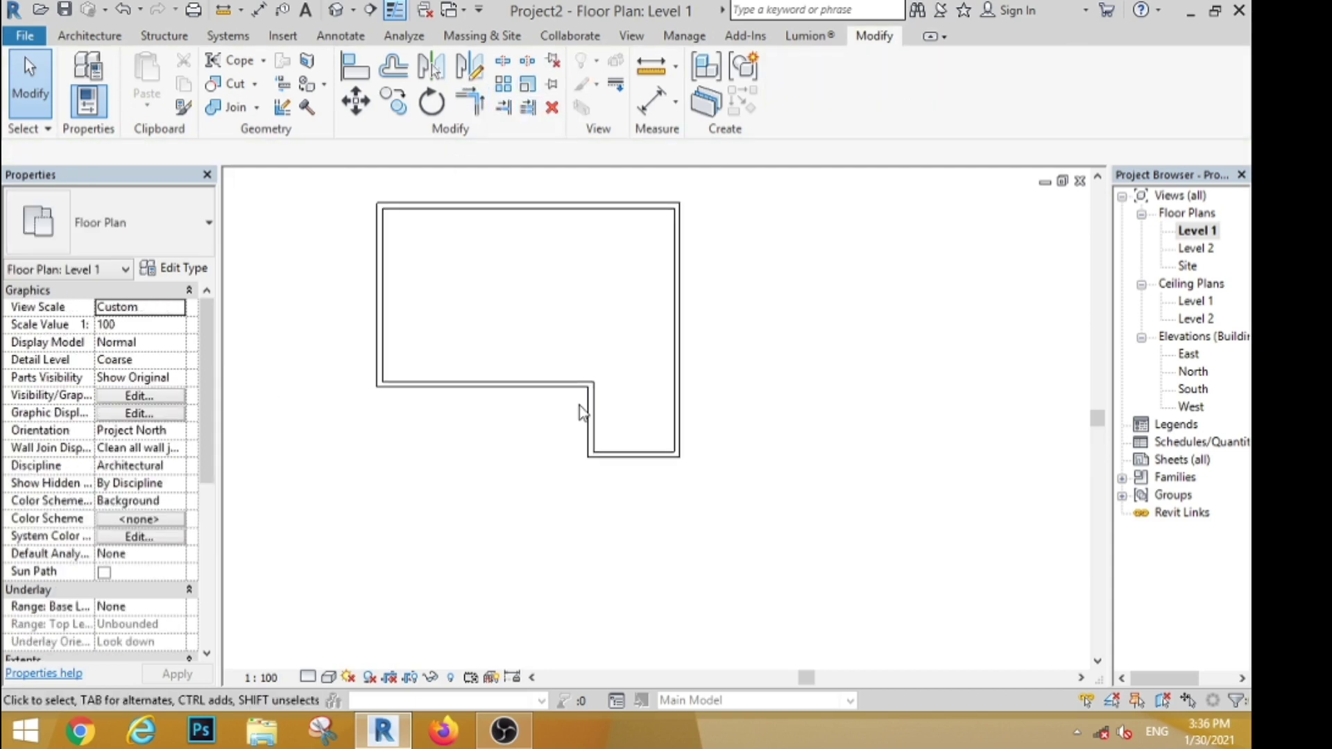
{"action": "scroll", "coordinate": [452, 368], "scroll_direction": "down", "scroll_amount": 1}
Load the residential M_Door-Exterior-Double-Full Glass-Wood_Clad family and place a 1600 x 2000mm door in the front wall near the left corner.
{"action": "left_click", "coordinate": [89, 35]}
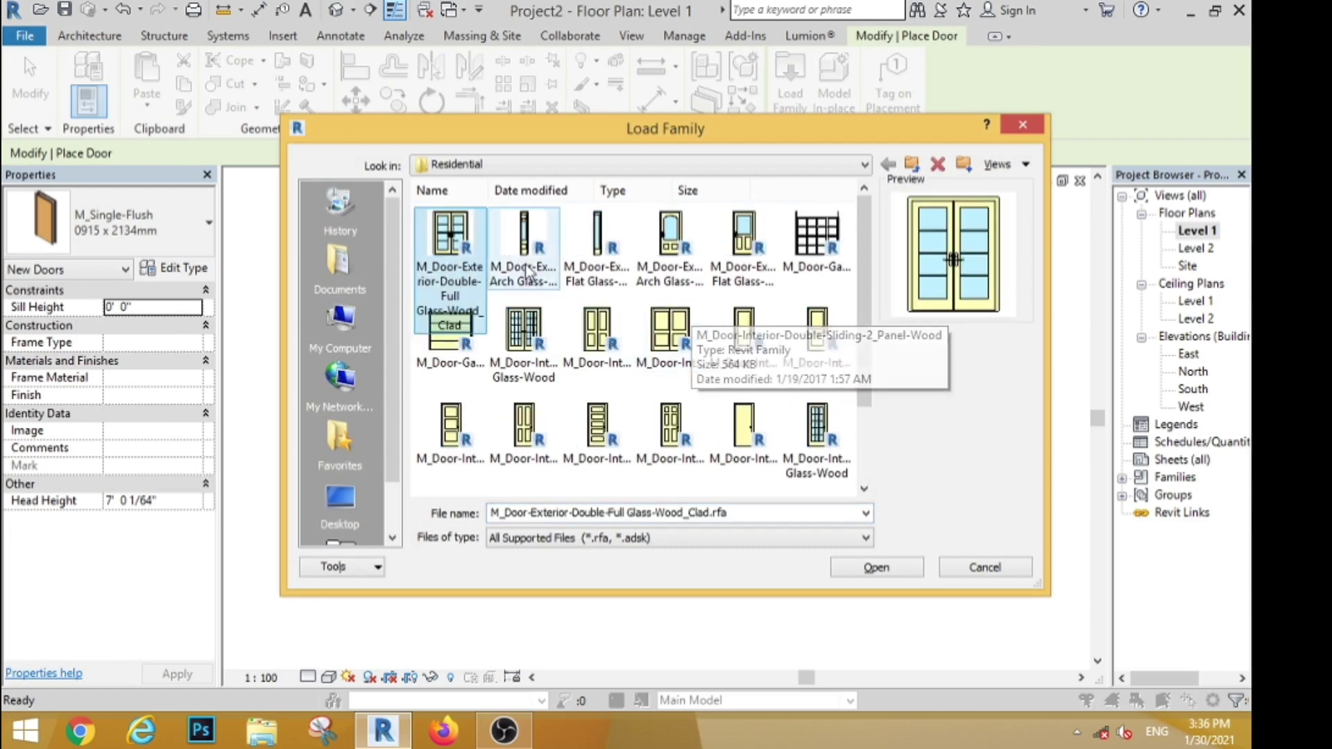
{"action": "left_click", "coordinate": [876, 567]}
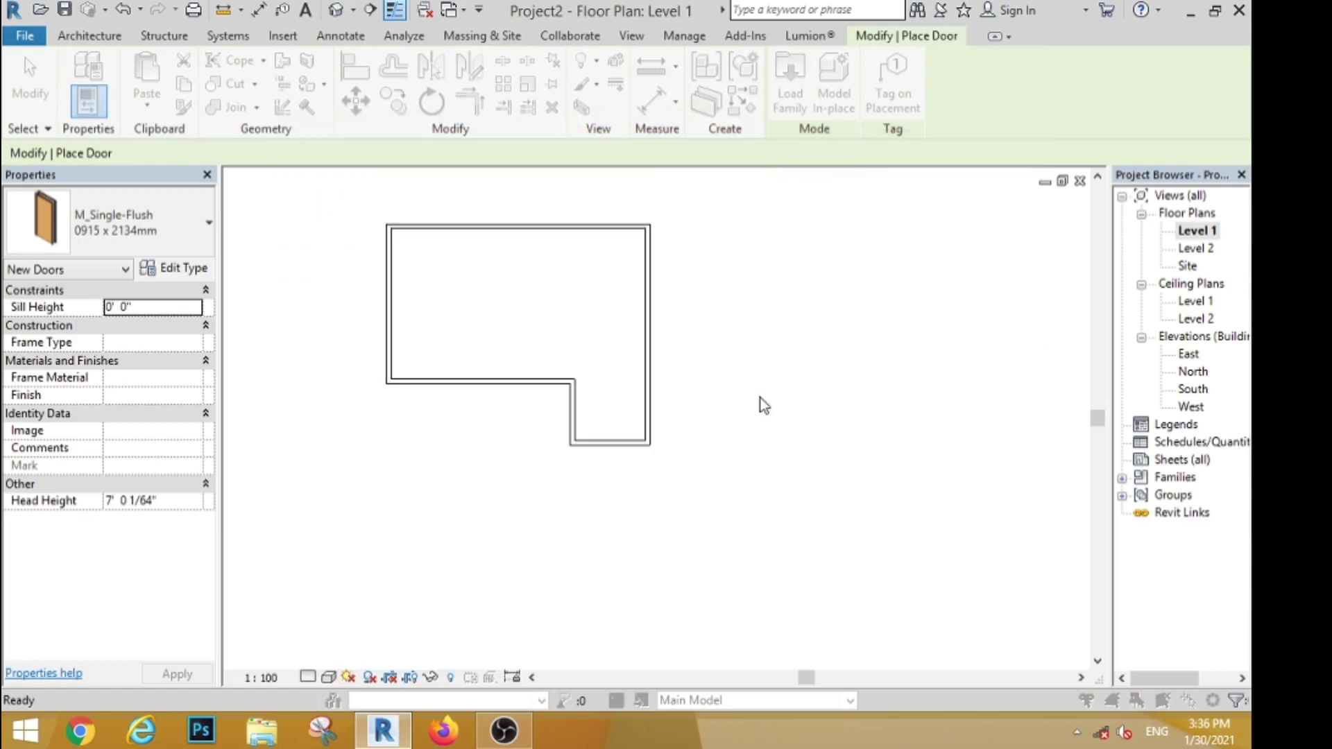
{"action": "left_click", "coordinate": [662, 346]}
{"action": "left_click", "coordinate": [718, 464]}
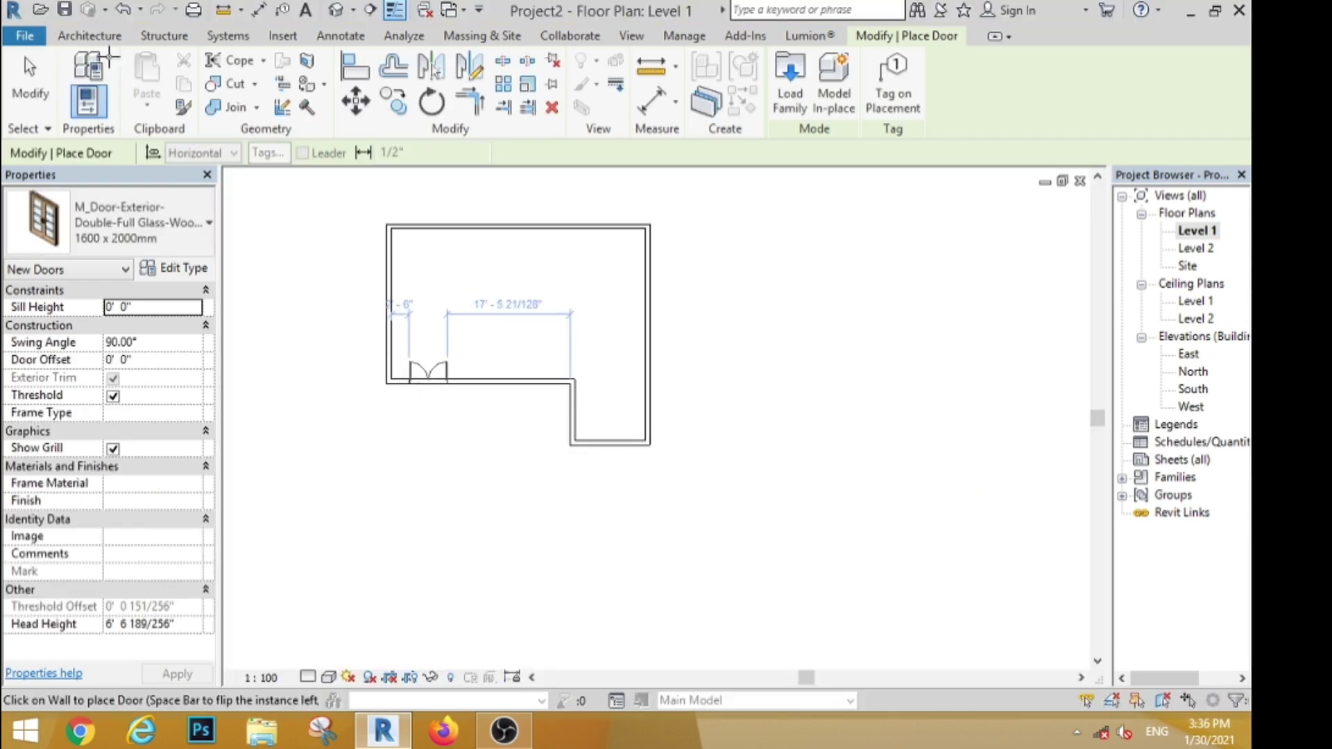
Place M_Fixed 0406 x 1830mm windows in the front wall right of the double door and in the left wall near the corner.
{"action": "left_click", "coordinate": [89, 35]}
{"action": "left_click", "coordinate": [172, 60]}
{"action": "left_click", "coordinate": [139, 222]}
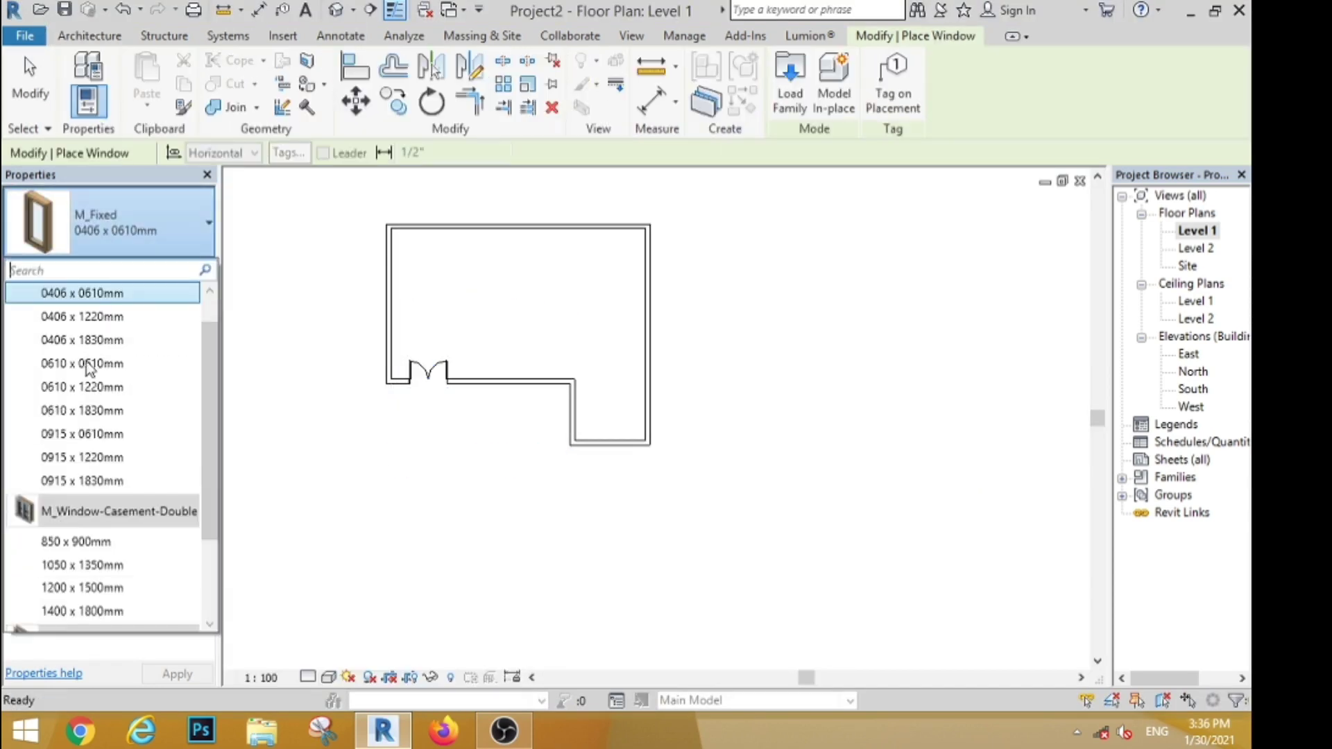
{"action": "left_click", "coordinate": [83, 340]}
{"action": "scroll", "coordinate": [492, 386], "scroll_direction": "up", "scroll_amount": 3}
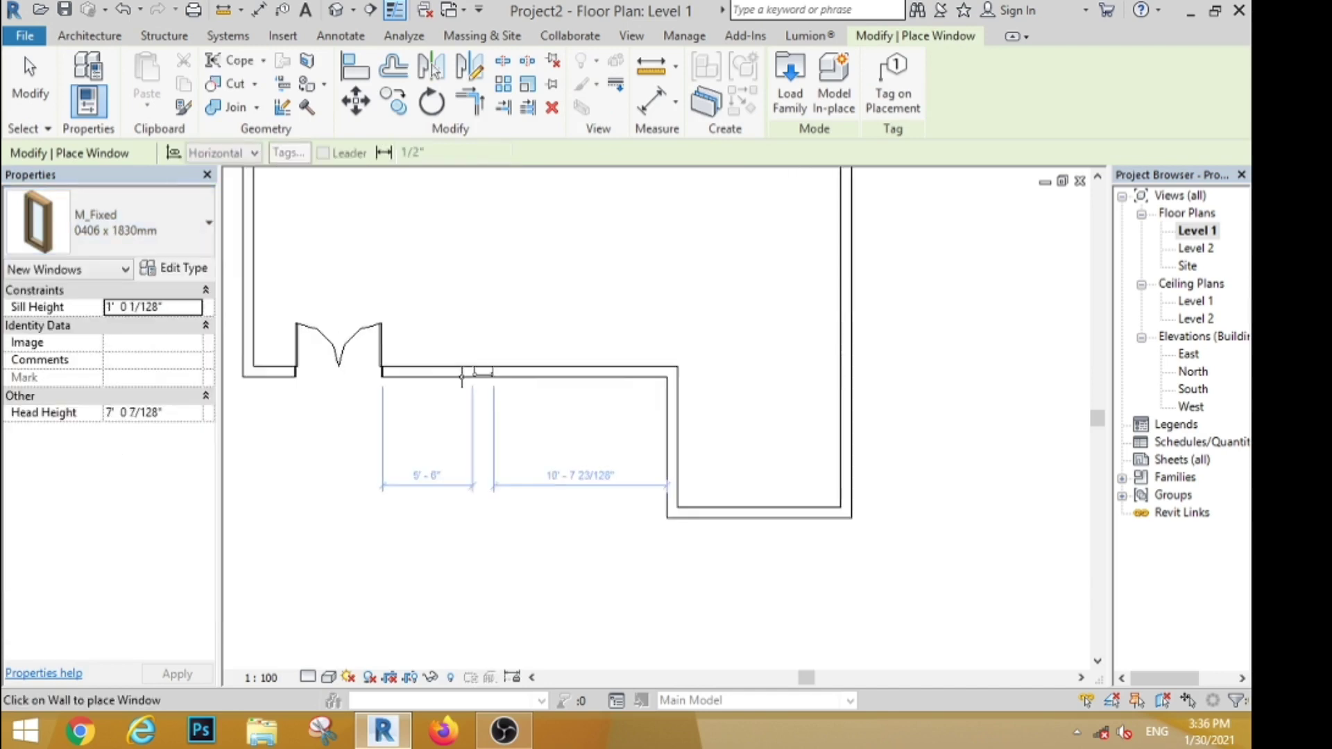
{"action": "left_click", "coordinate": [460, 373]}
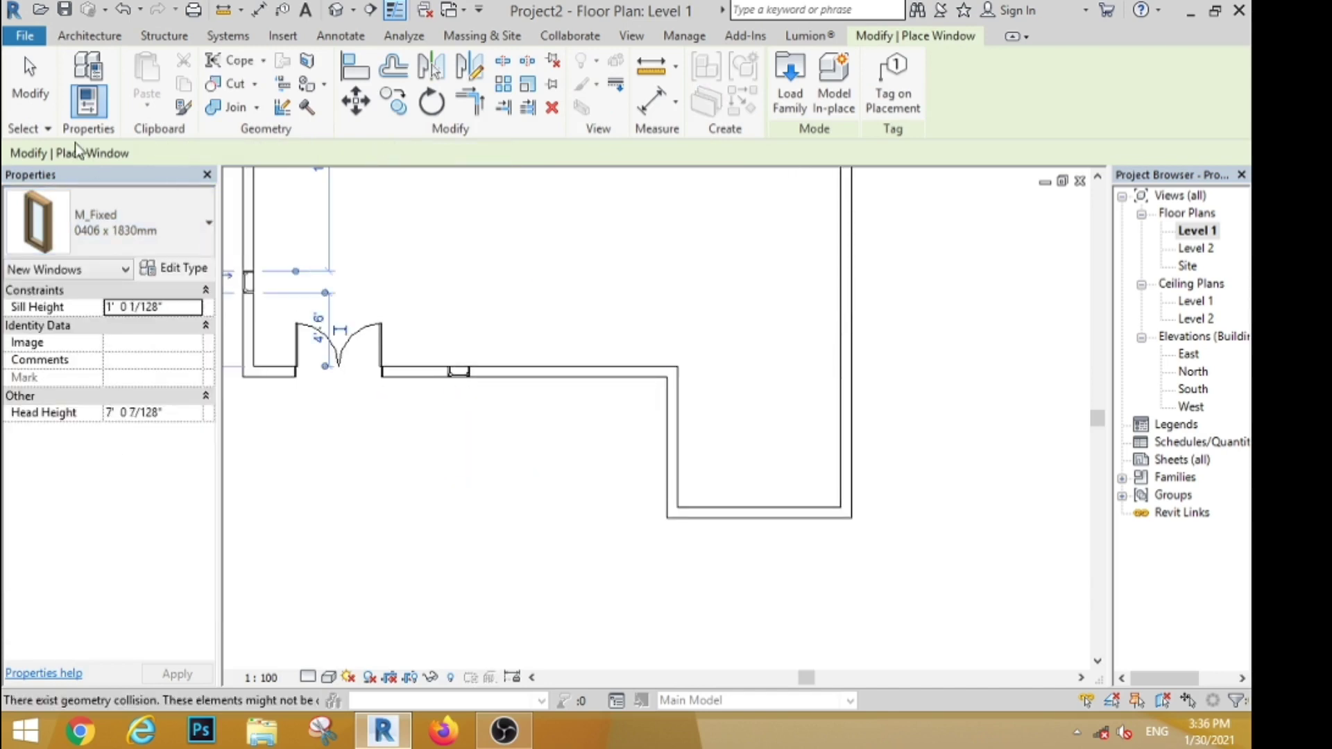
{"action": "left_click", "coordinate": [29, 80]}
Copy the front-wall window twice to the right, edge to edge, to form a row of three adjoining windows.
{"action": "scroll", "coordinate": [458, 381], "scroll_direction": "up", "scroll_amount": 3}
{"action": "left_click", "coordinate": [455, 357]}
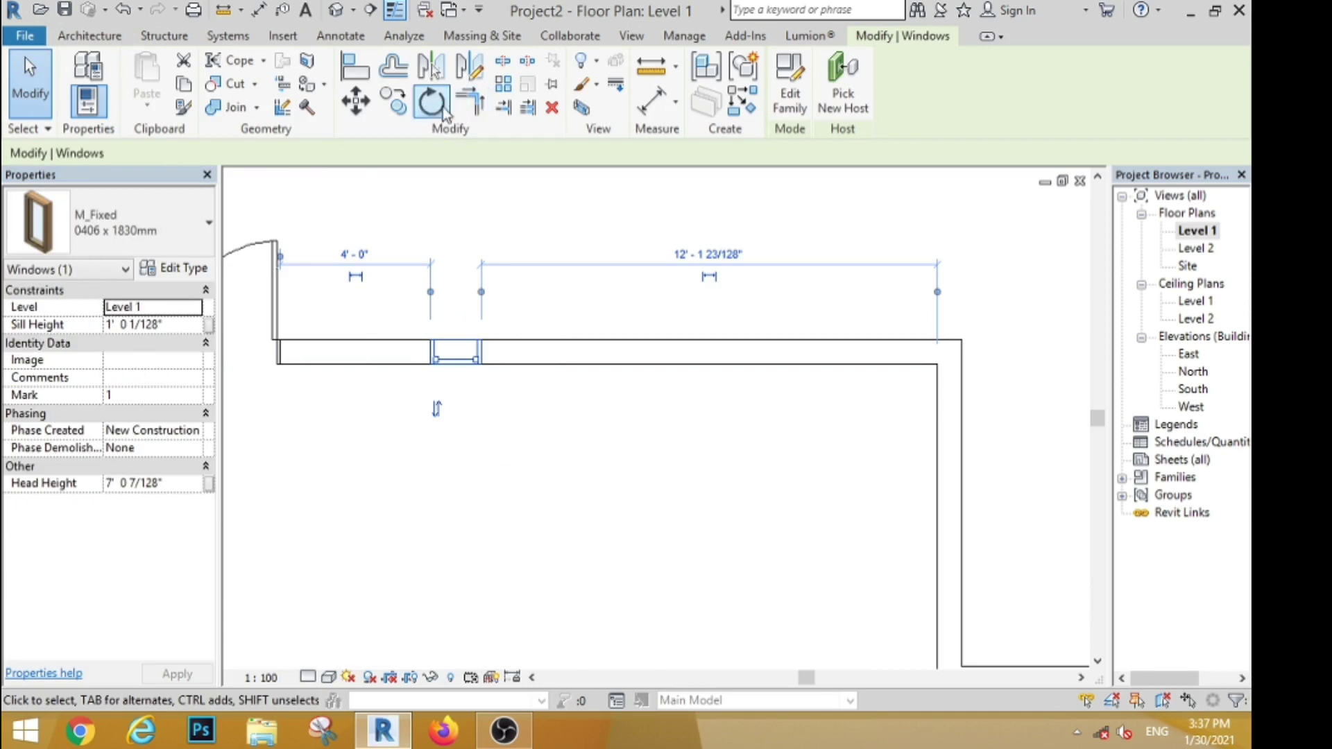
{"action": "left_click", "coordinate": [393, 102]}
{"action": "scroll", "coordinate": [444, 381], "scroll_direction": "up", "scroll_amount": 3}
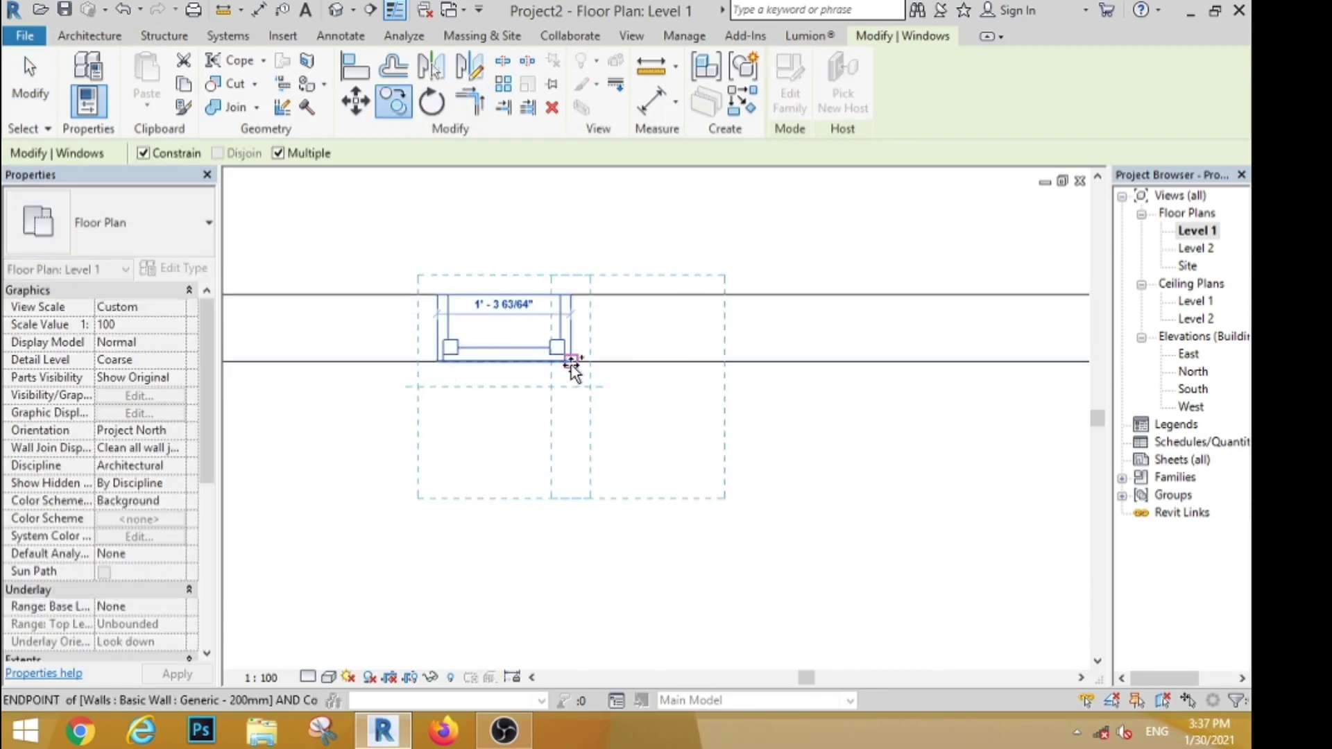
{"action": "left_click", "coordinate": [573, 362]}
{"action": "left_click", "coordinate": [707, 362]}
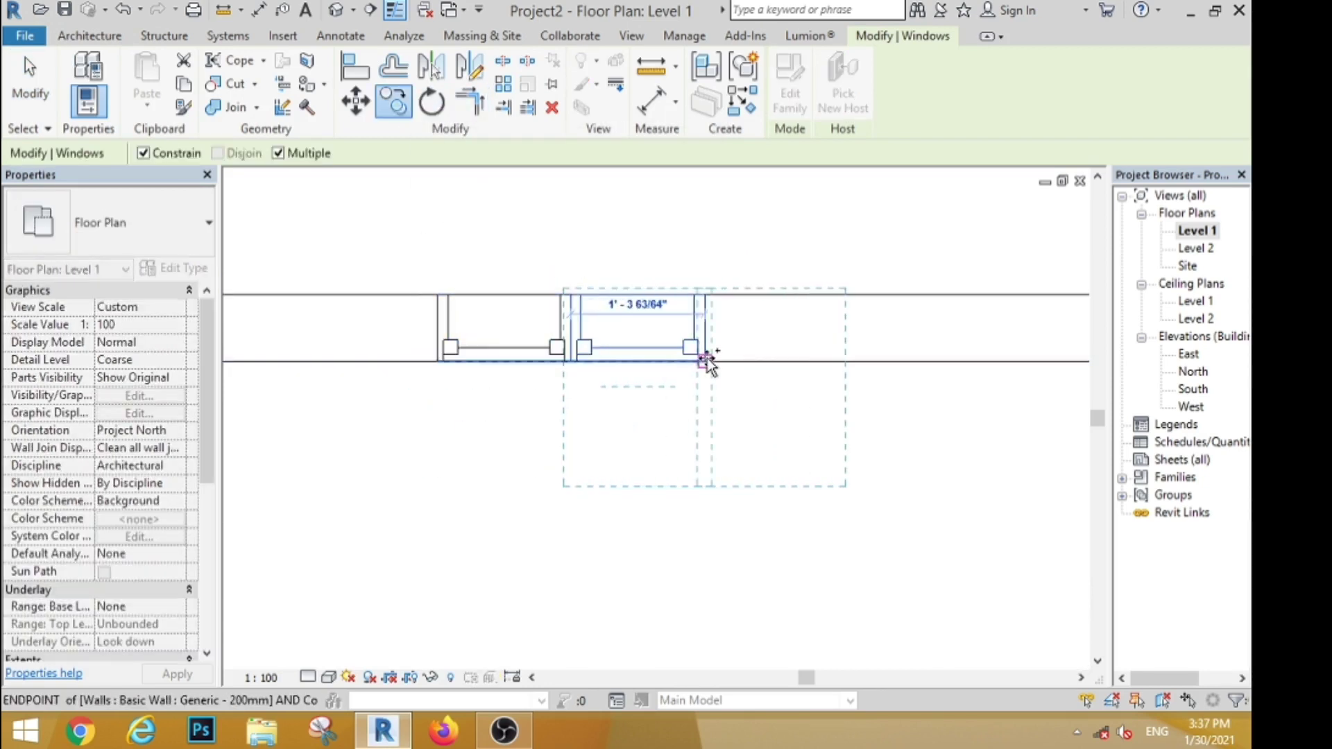
{"action": "left_click", "coordinate": [841, 362]}
{"action": "key", "text": "Escape"}
{"action": "key", "text": "Escape"}
{"action": "scroll", "coordinate": [717, 479], "scroll_direction": "down", "scroll_amount": 5}
{"action": "scroll", "coordinate": [652, 480], "scroll_direction": "up", "scroll_amount": 5}
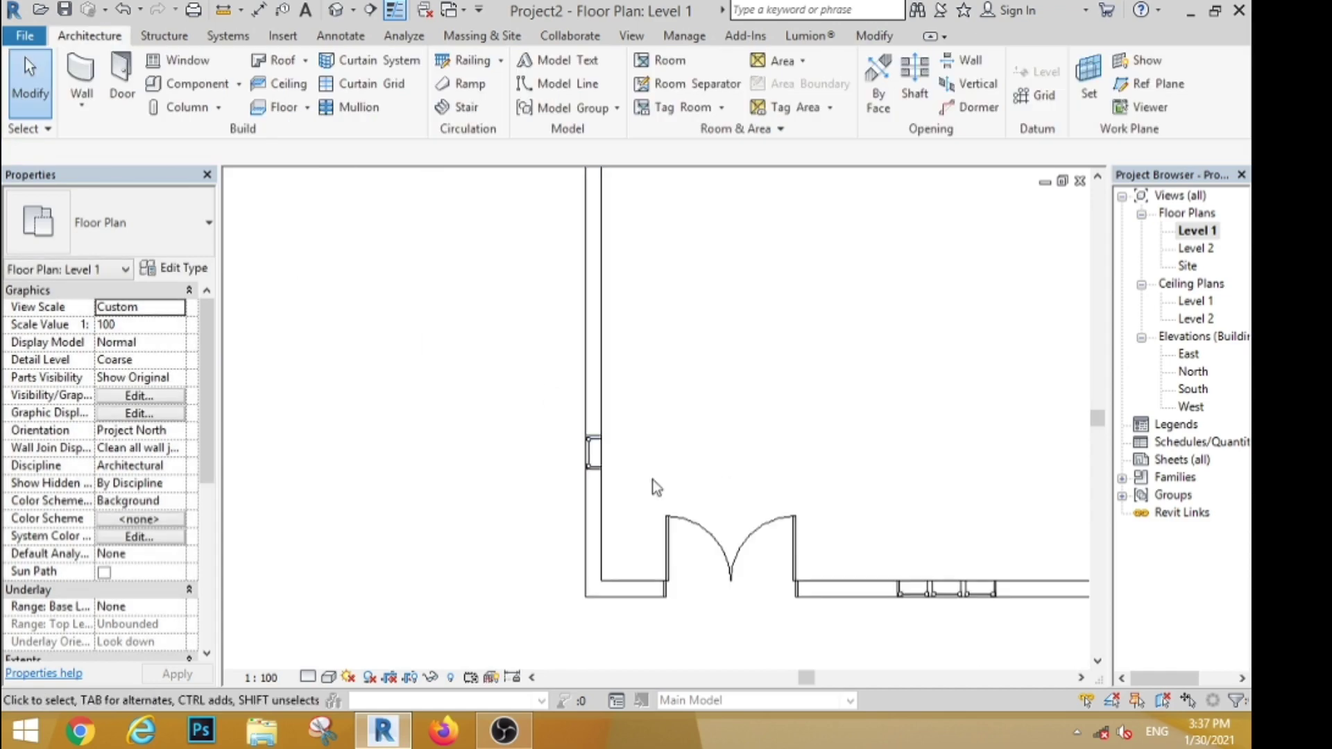
Copy the left-wall window twice upward along the wall, edge to edge, to form a row of three adjoining windows.
{"action": "left_click", "coordinate": [538, 425]}
{"action": "left_click", "coordinate": [393, 102]}
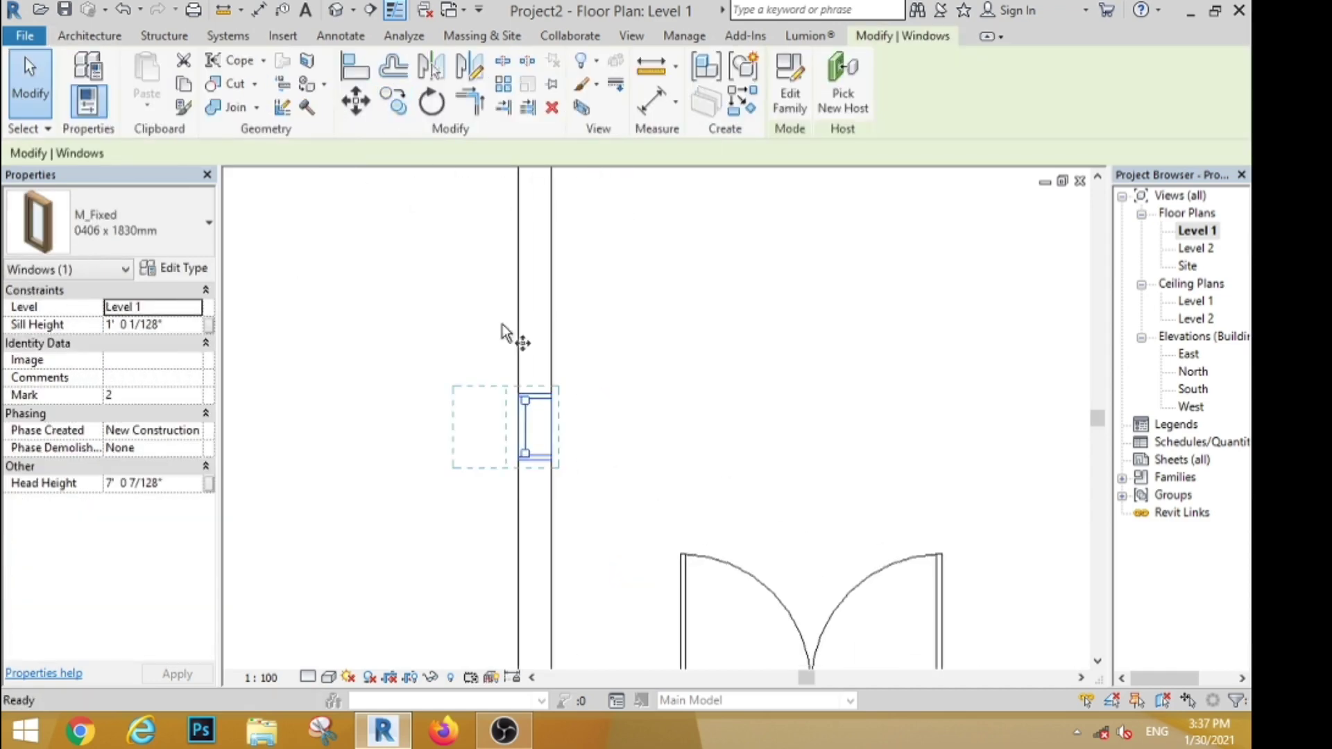
{"action": "left_click", "coordinate": [555, 462]}
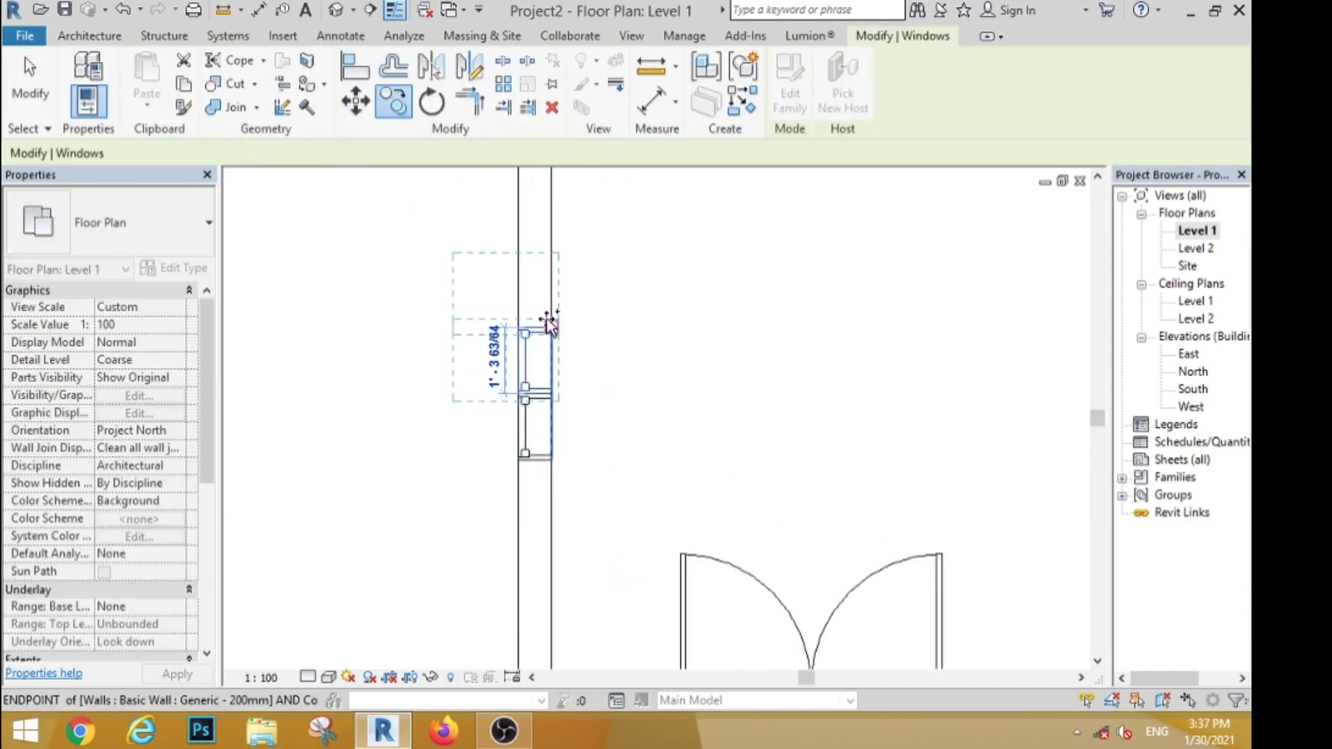
{"action": "key", "text": "Escape"}
{"action": "key", "text": "Escape"}
Copy the row of three left-wall windows straight up the same wall to create a second, separate row.
{"action": "scroll", "coordinate": [388, 354], "scroll_direction": "down", "scroll_amount": 5}
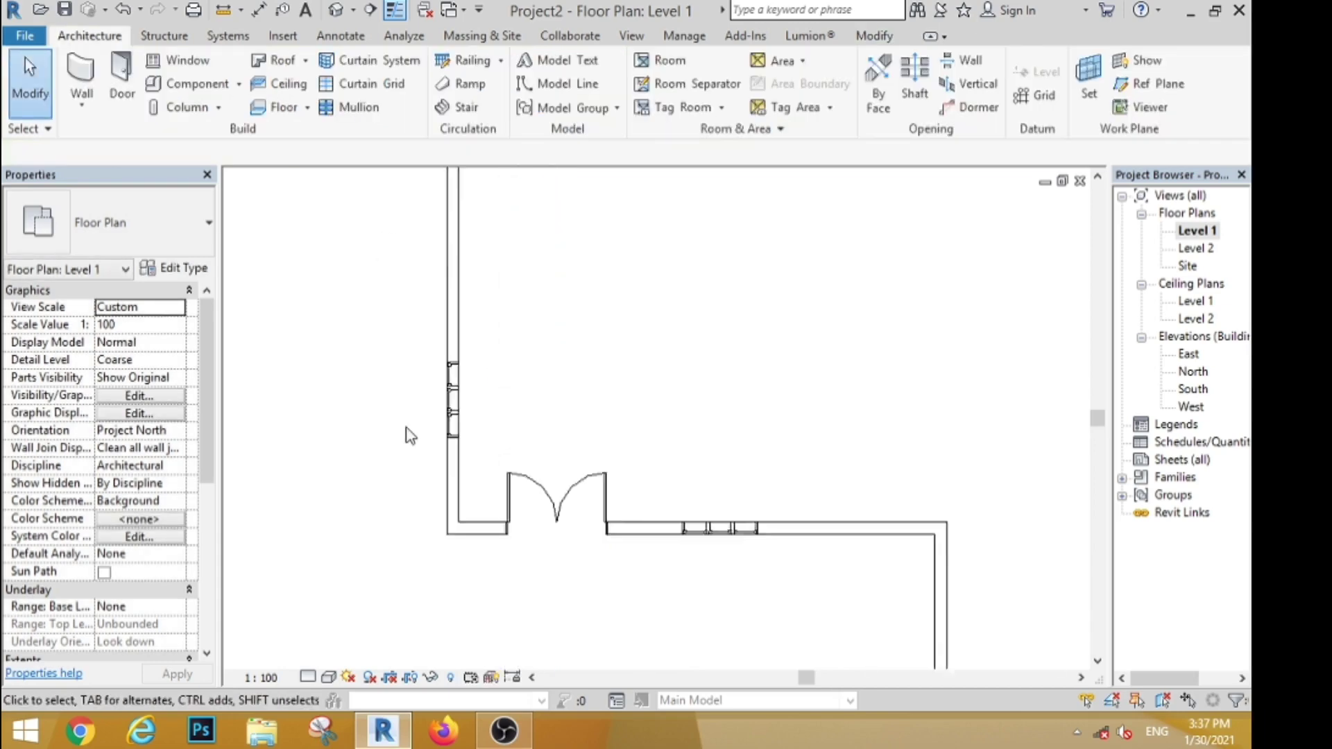
{"action": "scroll", "coordinate": [436, 388], "scroll_direction": "up", "scroll_amount": 3}
{"action": "left_click_drag", "start_coordinate": [305, 329], "coordinate": [471, 512]}
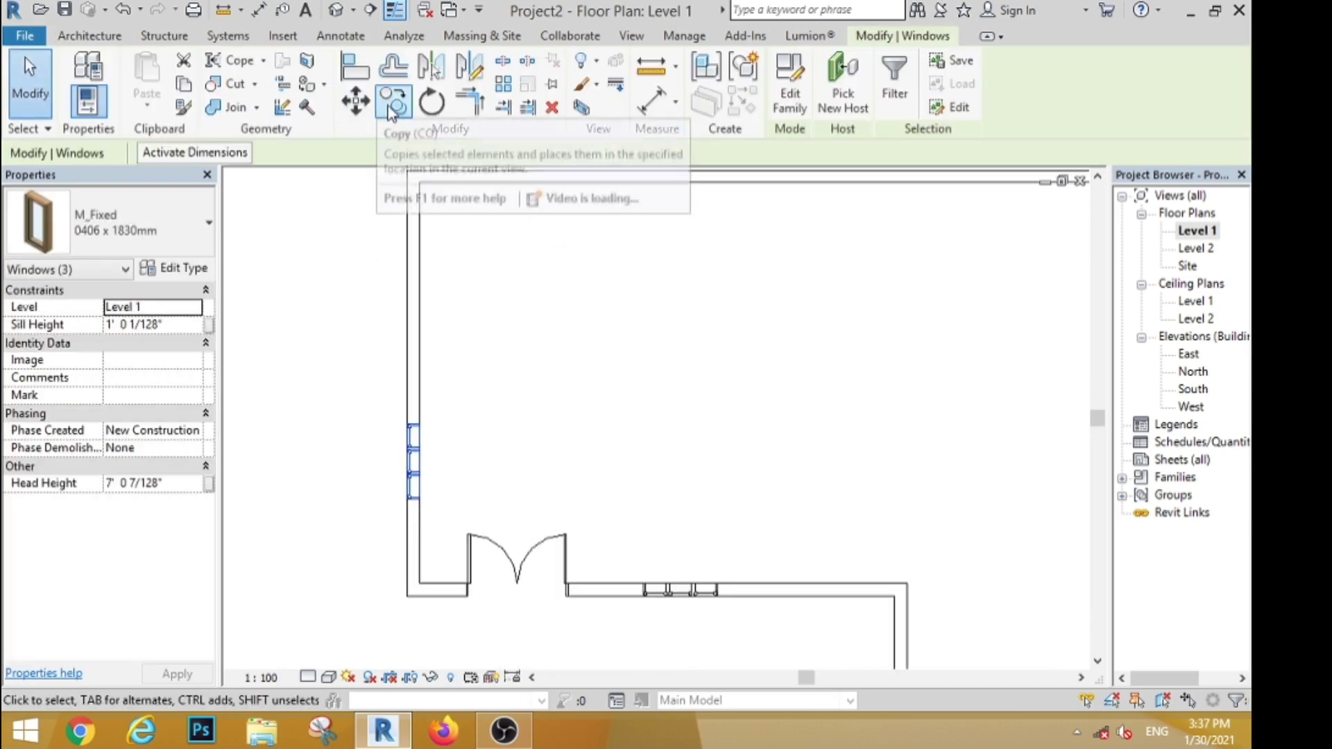
{"action": "left_click", "coordinate": [356, 100]}
{"action": "left_click", "coordinate": [476, 465]}
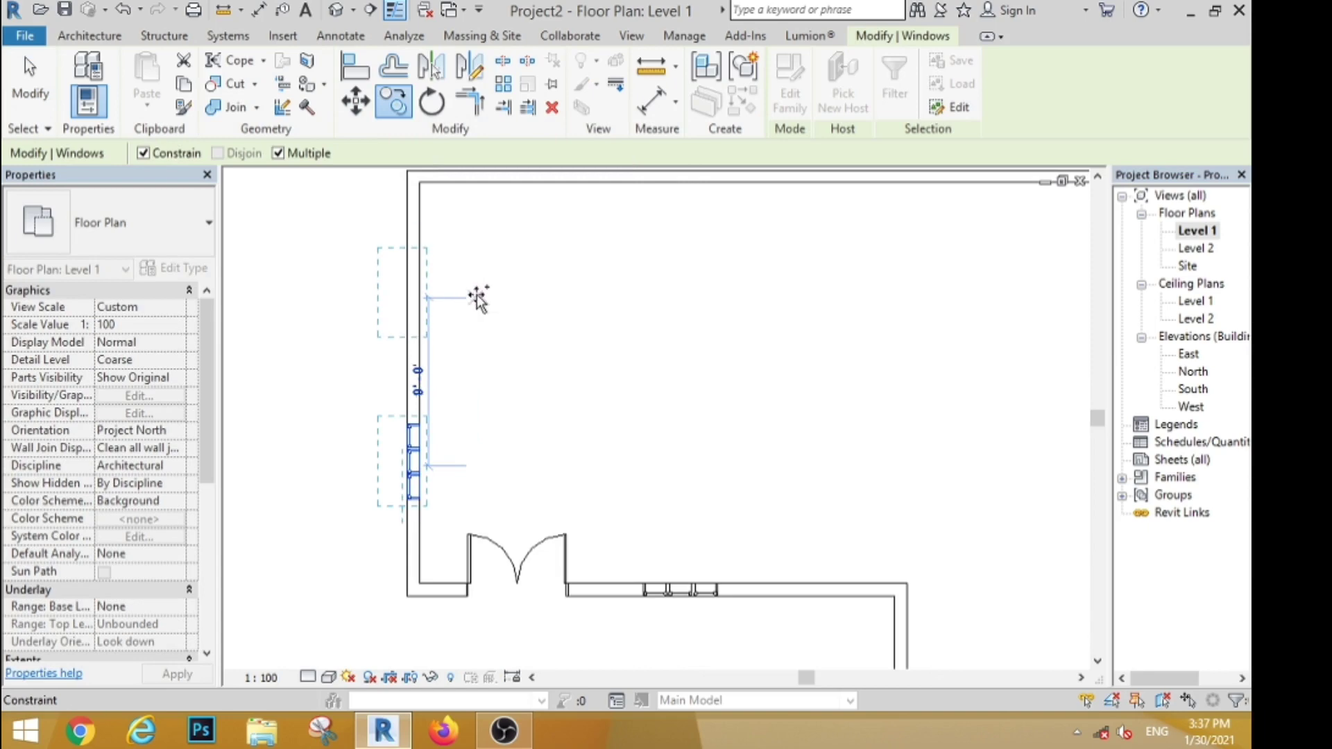
{"action": "left_click", "coordinate": [476, 297]}
{"action": "left_click", "coordinate": [36, 88]}
Extend the front wall with the door from the inner corner across to the right exterior wall.
{"action": "scroll", "coordinate": [438, 289], "scroll_direction": "down", "scroll_amount": 6}
{"action": "scroll", "coordinate": [484, 342], "scroll_direction": "up", "scroll_amount": 3}
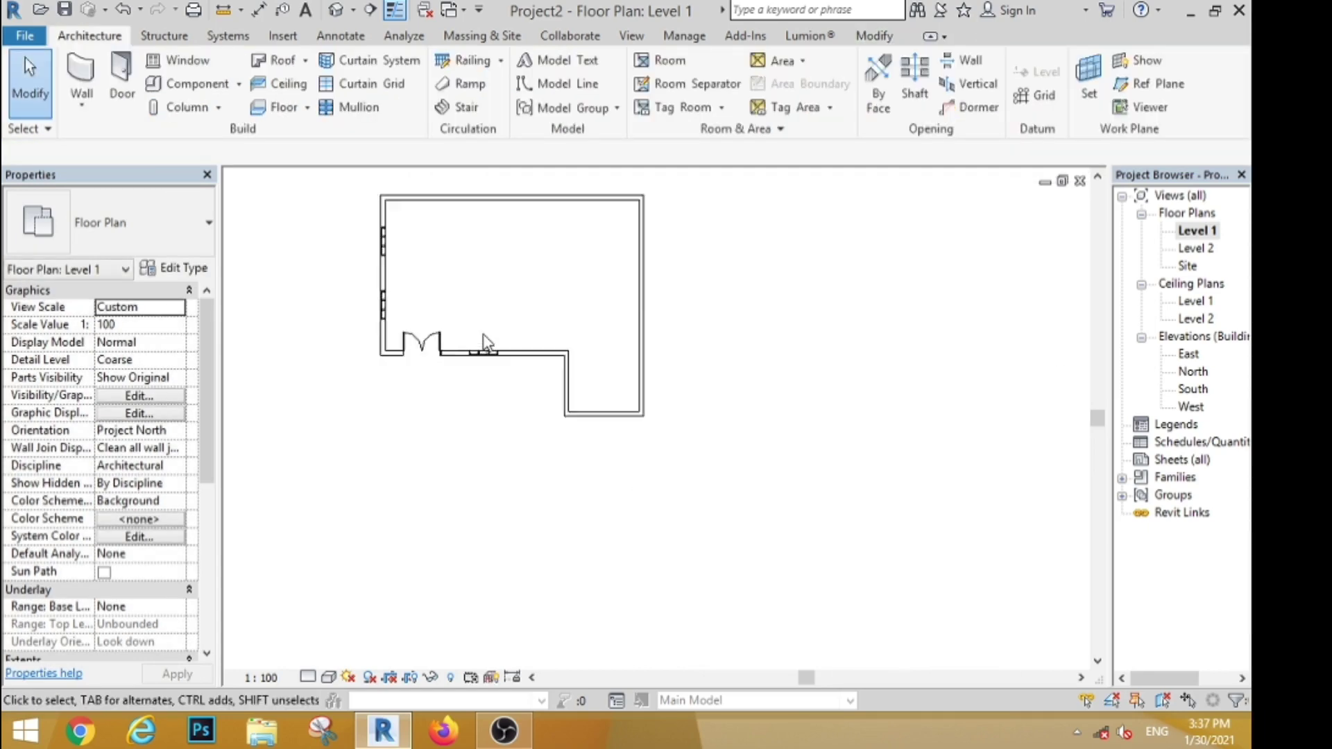
{"action": "scroll", "coordinate": [584, 424], "scroll_direction": "up", "scroll_amount": 2}
{"action": "left_click", "coordinate": [579, 277]}
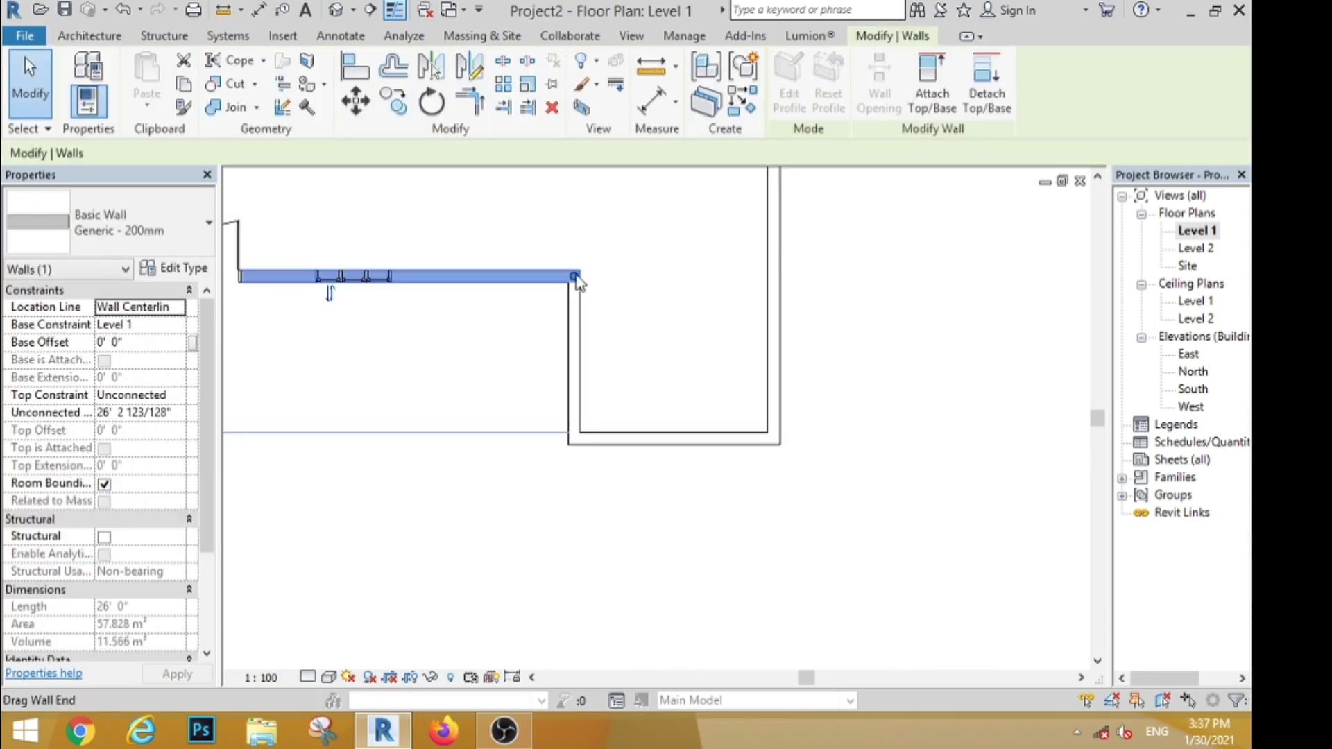
{"action": "left_click_drag", "start_coordinate": [574, 278], "coordinate": [763, 280]}
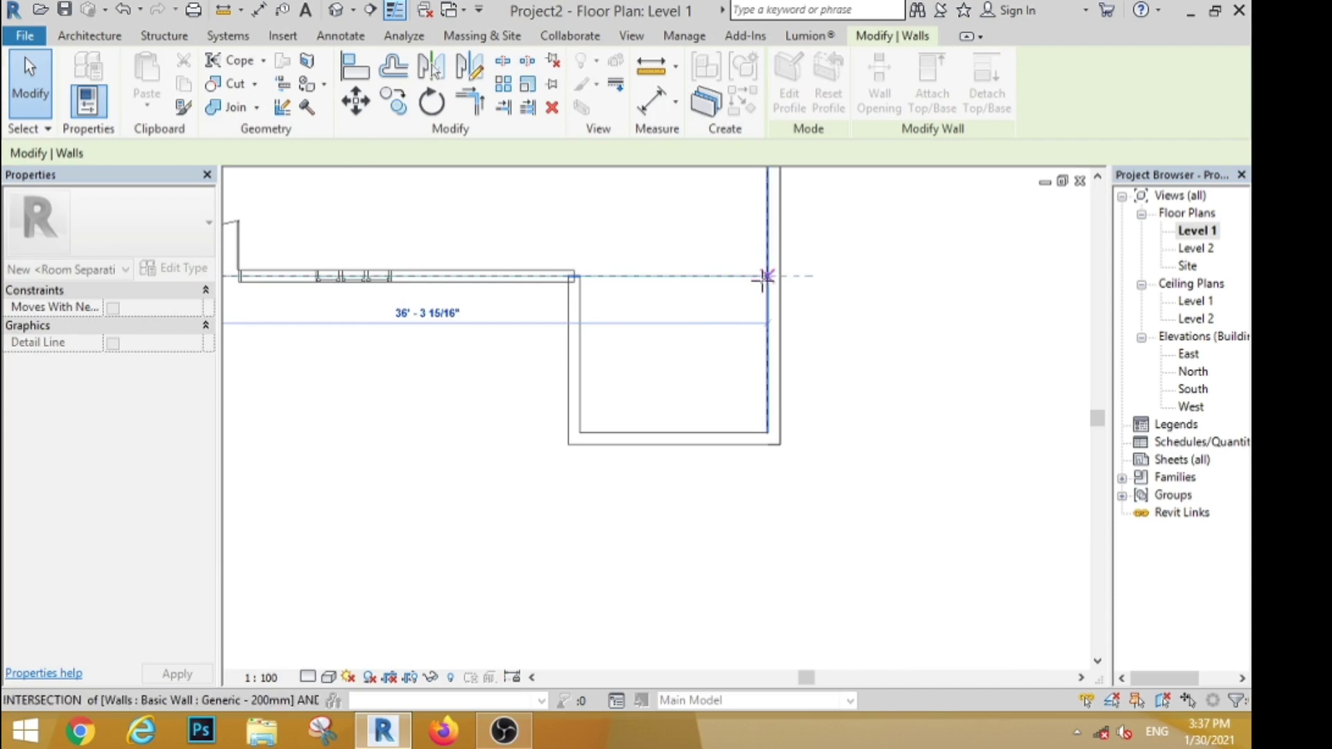
{"action": "left_click", "coordinate": [669, 338]}
In the 3D view seen from the left, raise the base of the projecting part's left wall to an offset of about 10'.
{"action": "left_click", "coordinate": [336, 10]}
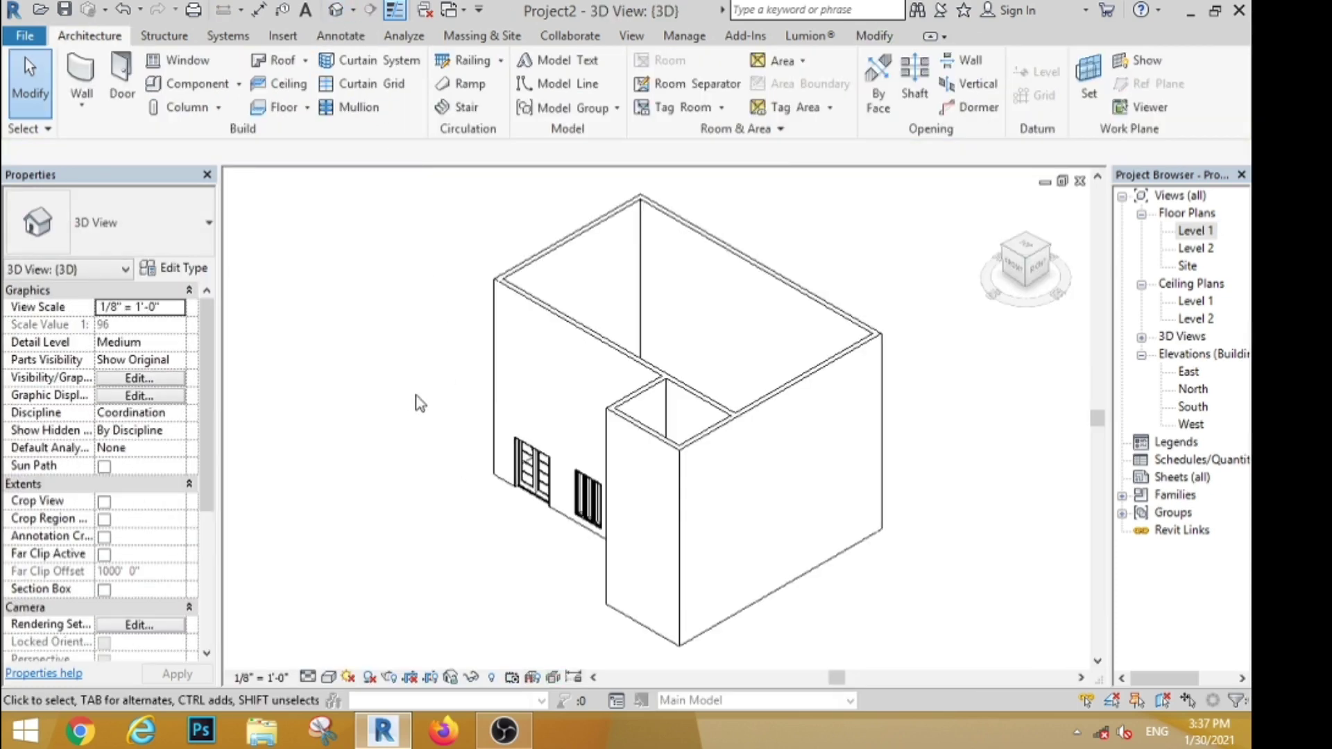
{"action": "middle_click_drag", "start_coordinate": [391, 388], "coordinate": [794, 386], "text": "shift"}
{"action": "left_click", "coordinate": [730, 269]}
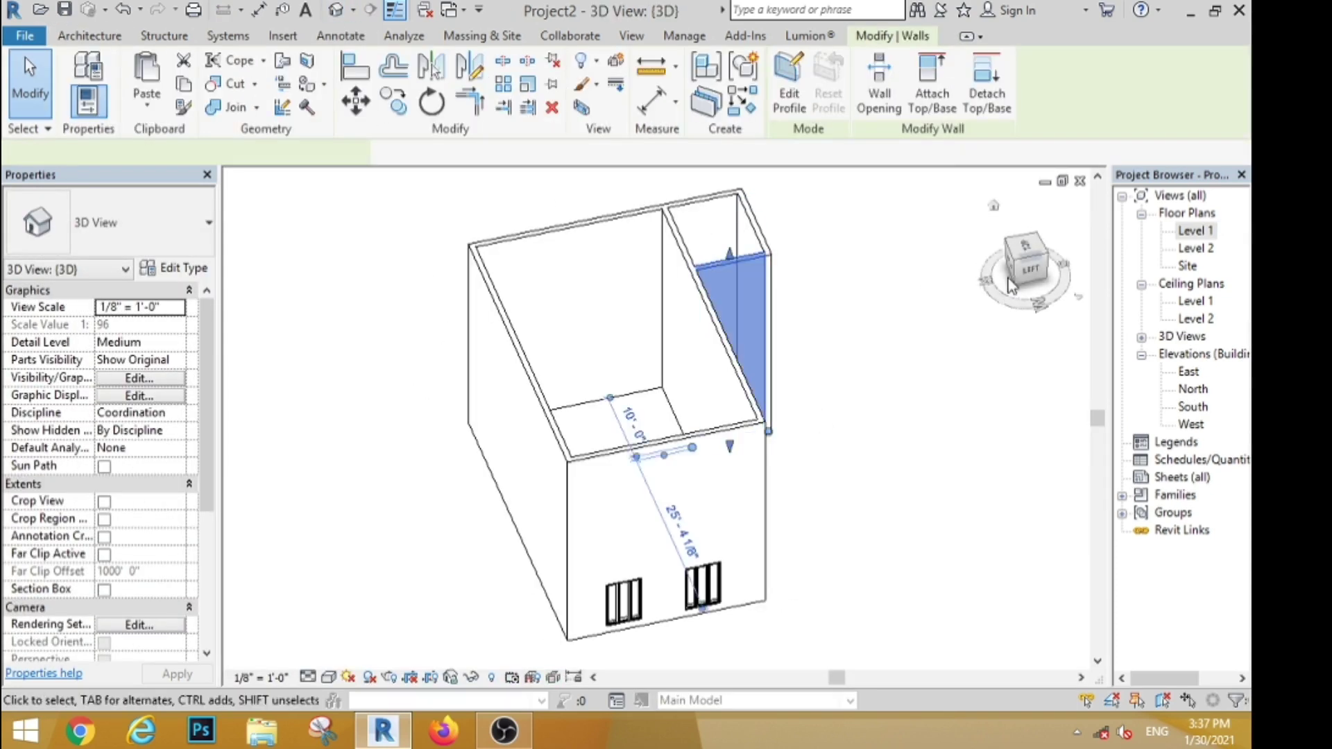
{"action": "left_click", "coordinate": [1033, 271]}
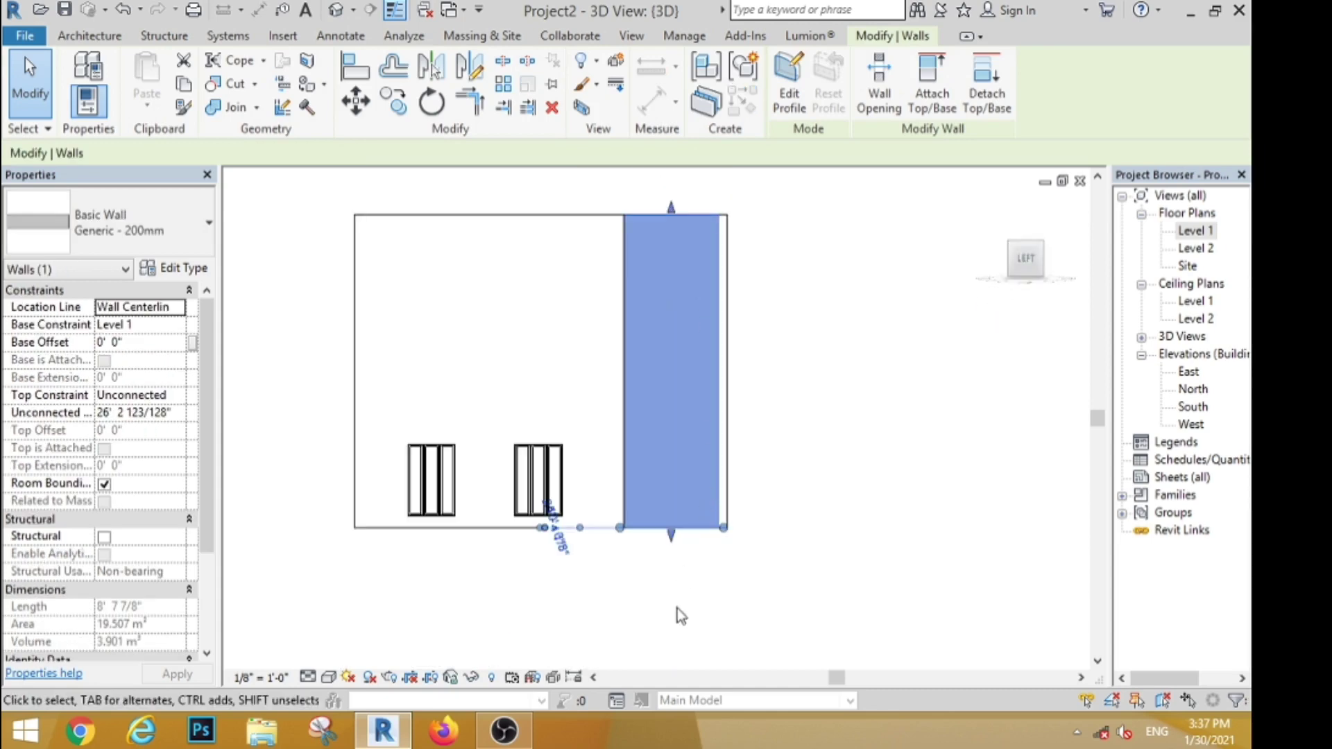
{"action": "left_click_drag", "start_coordinate": [675, 543], "coordinate": [659, 410]}
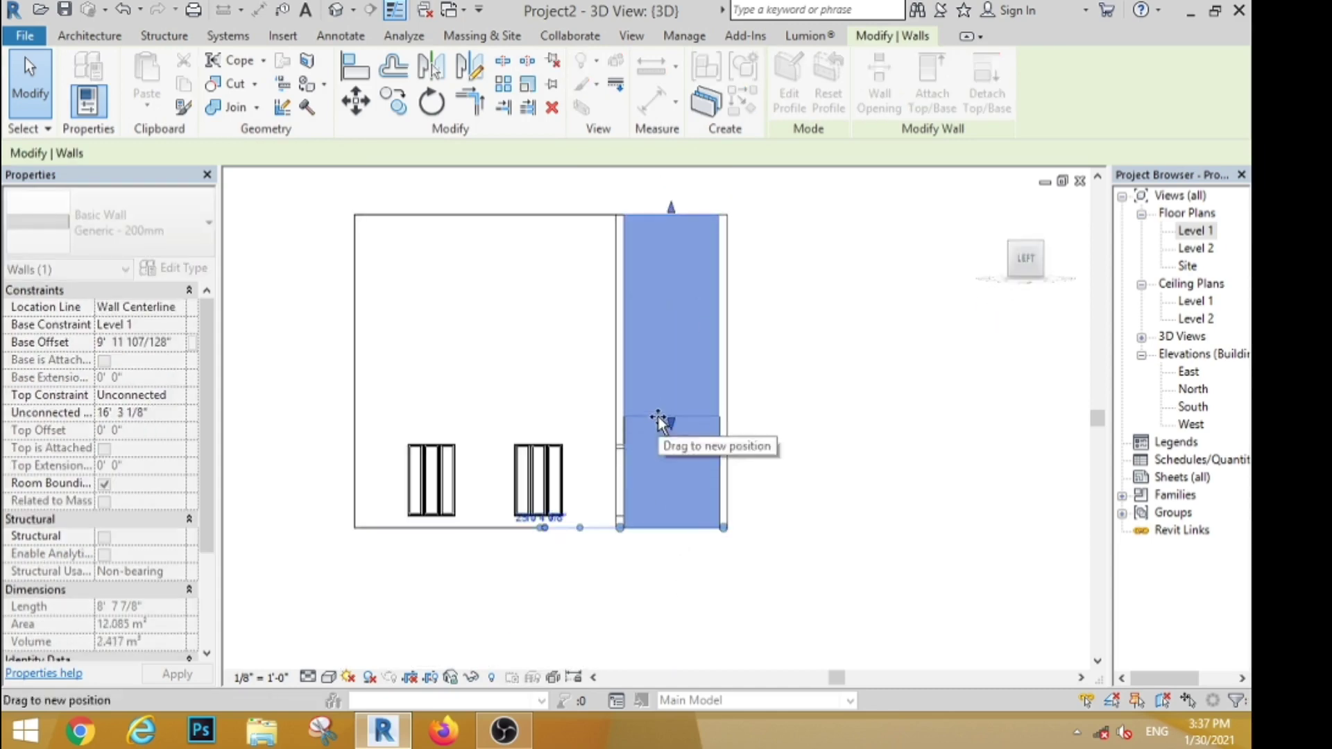
{"action": "left_click", "coordinate": [888, 361]}
{"action": "left_click_drag", "start_coordinate": [900, 291], "coordinate": [264, 290]}
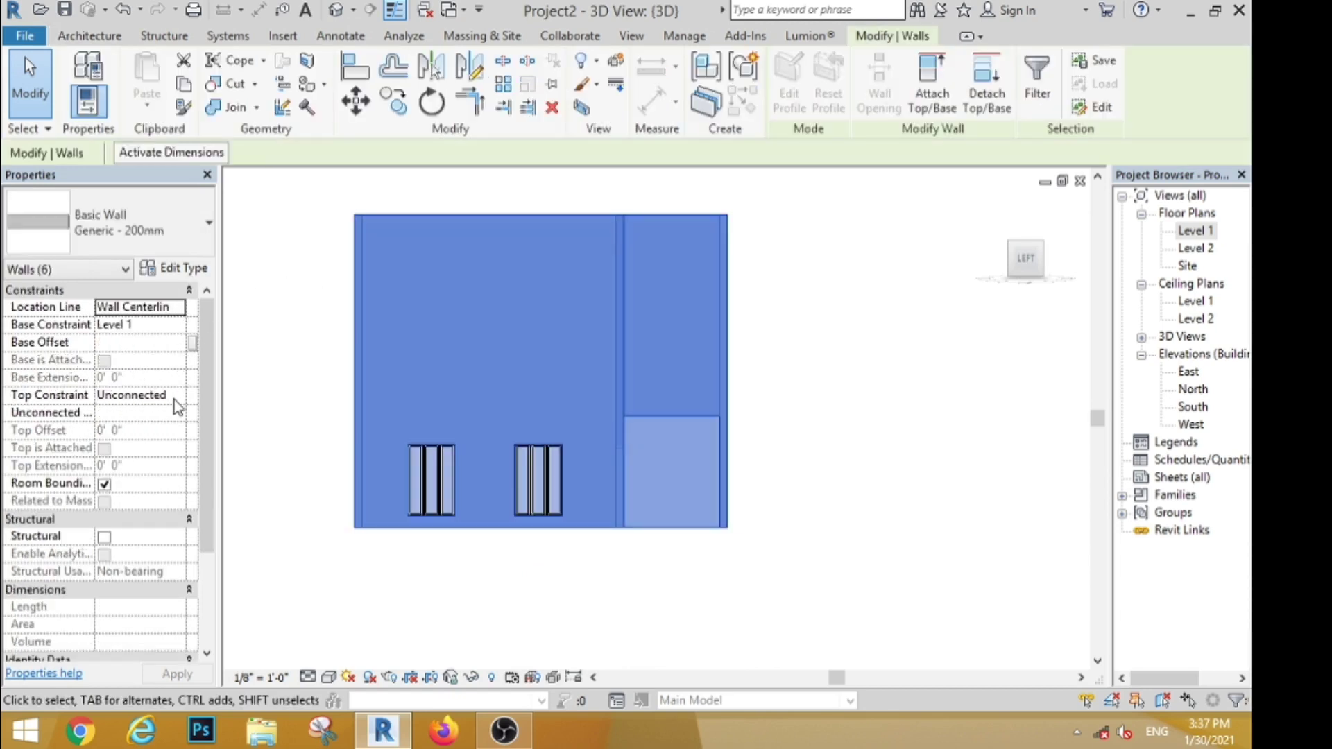
{"action": "left_click", "coordinate": [173, 398]}
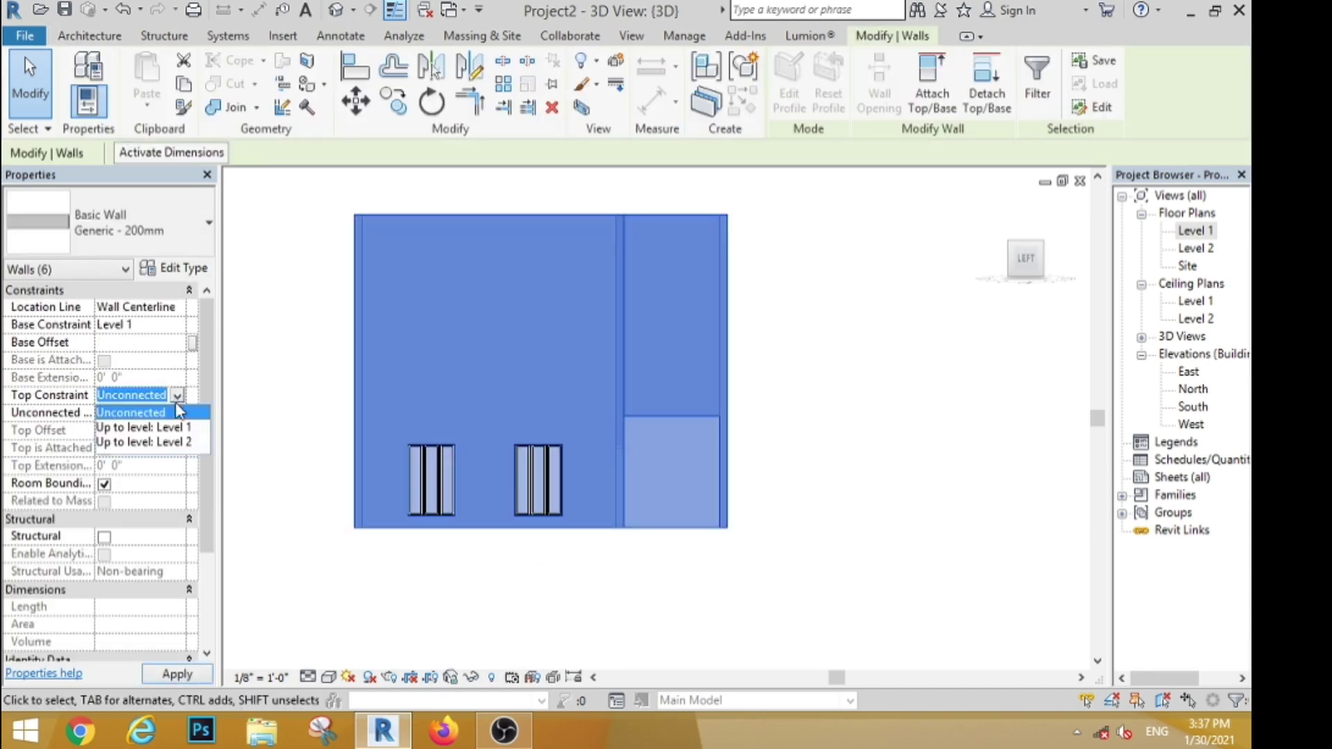
{"action": "left_click", "coordinate": [530, 598]}
{"action": "left_click", "coordinate": [761, 523]}
In the Level 1 plan, split the right wall at the front-wall junction and the front wall in line with the projecting wall's left end.
{"action": "middle_click_drag", "start_coordinate": [868, 511], "coordinate": [739, 455], "text": "shift"}
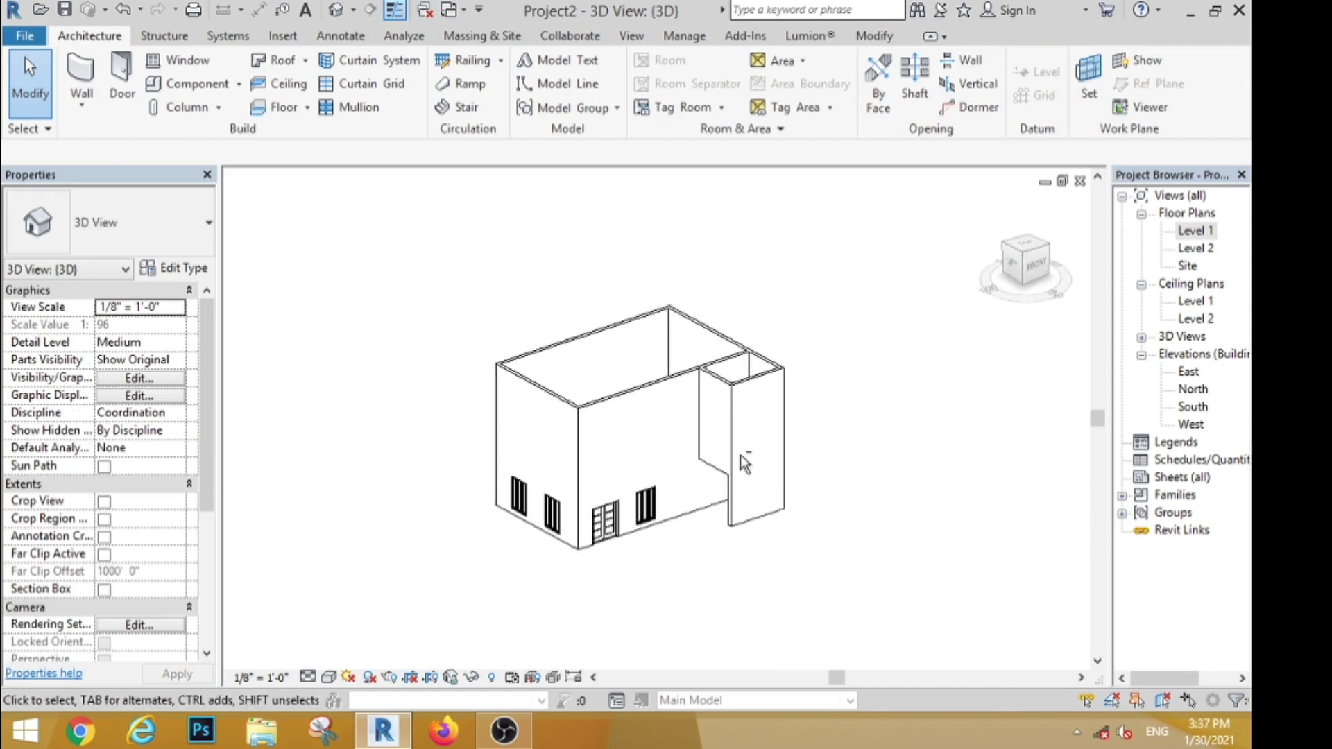
{"action": "scroll", "coordinate": [740, 455], "scroll_direction": "up", "scroll_amount": 3}
{"action": "double_click", "coordinate": [1192, 233]}
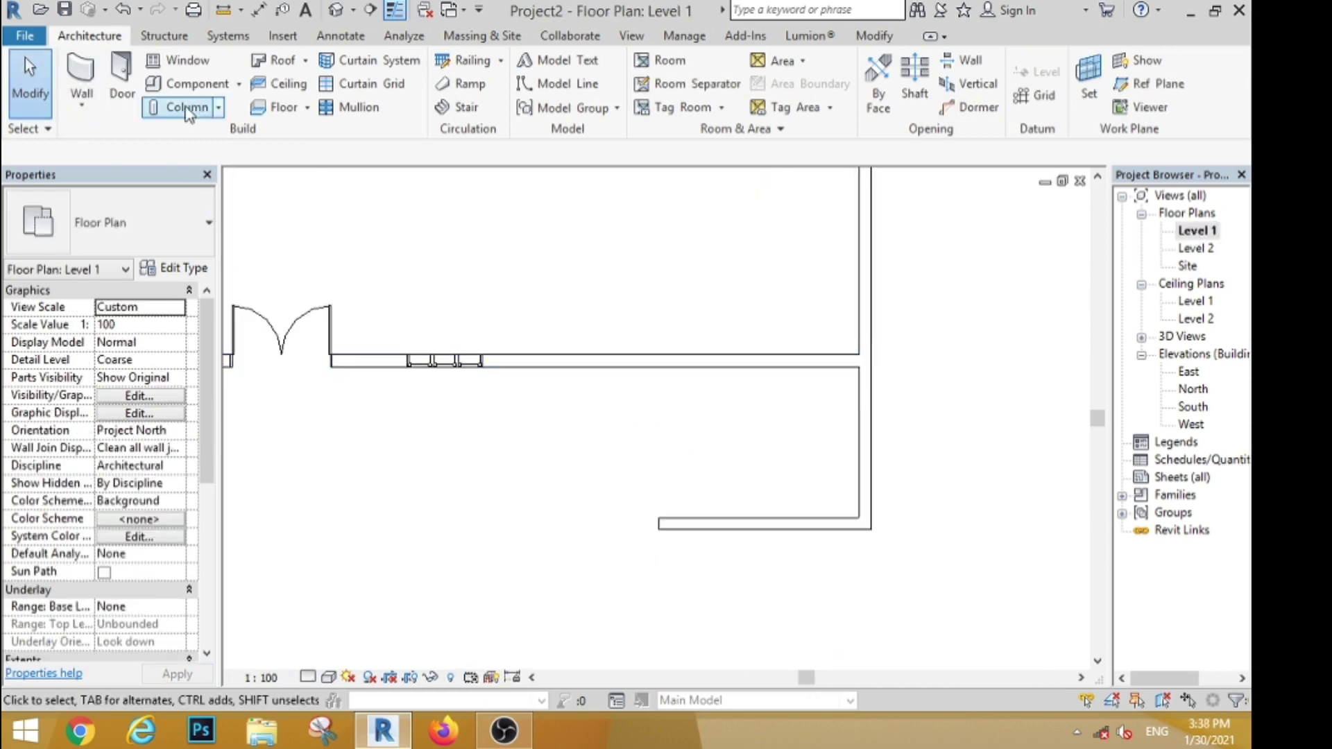
{"action": "left_click", "coordinate": [873, 36]}
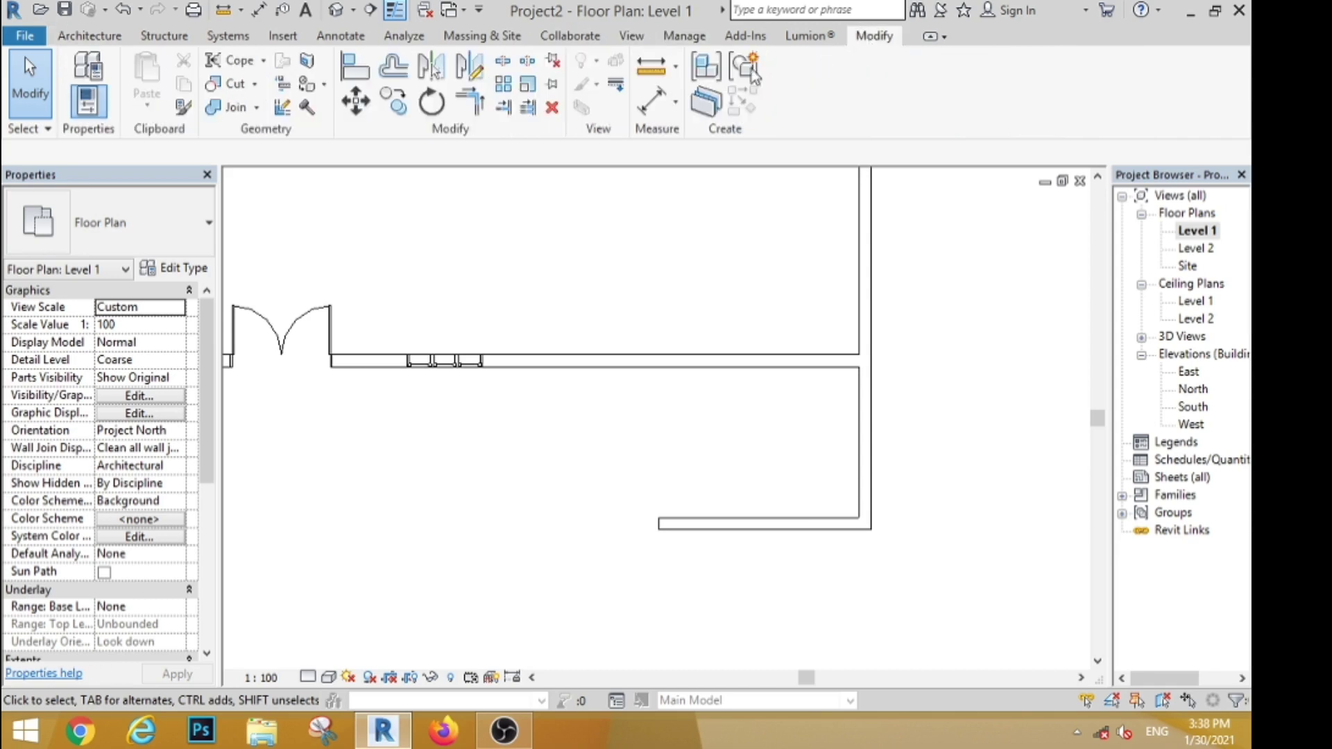
{"action": "left_click", "coordinate": [502, 62]}
{"action": "scroll", "coordinate": [870, 347], "scroll_direction": "up", "scroll_amount": 3}
{"action": "scroll", "coordinate": [874, 353], "scroll_direction": "down", "scroll_amount": 2}
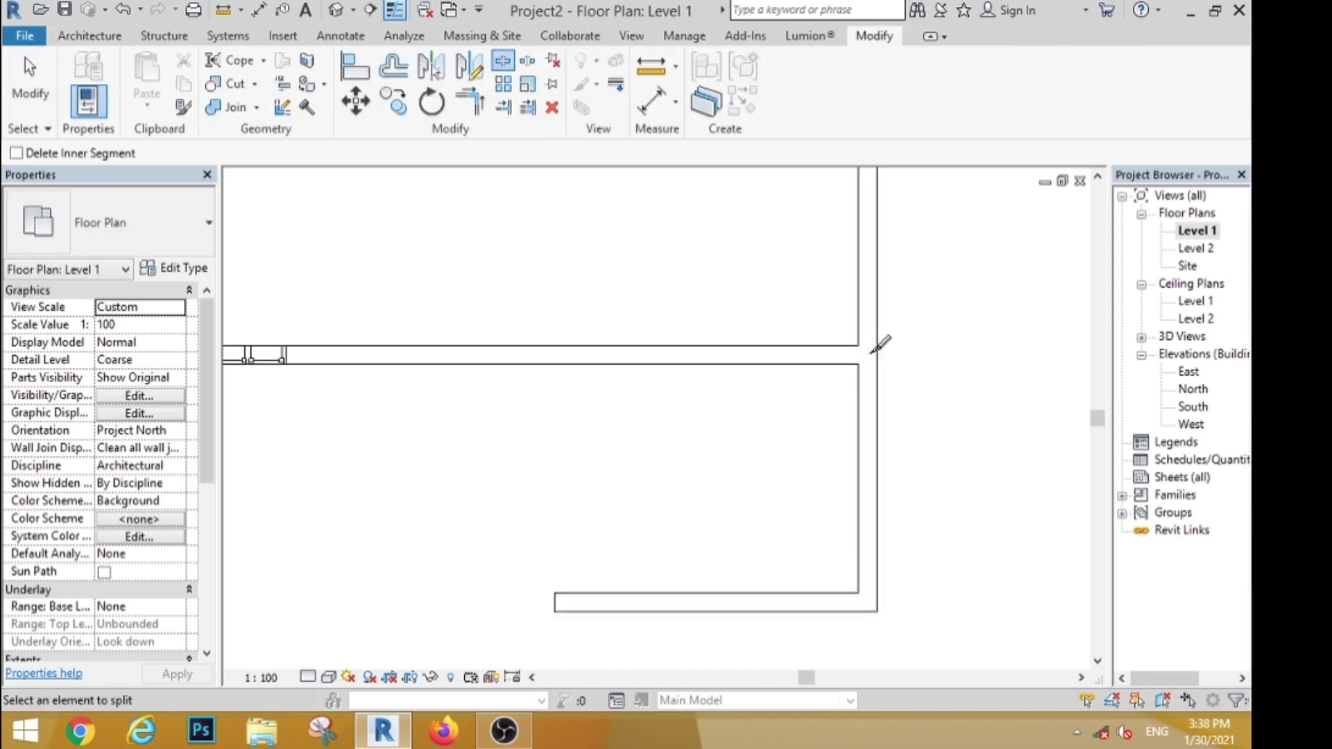
{"action": "left_click", "coordinate": [590, 354]}
{"action": "key", "text": "Escape"}
Reduce the unconnected height of the main block's back, right and left walls in the Level 1 plan.
{"action": "scroll", "coordinate": [476, 478], "scroll_direction": "down", "scroll_amount": 4}
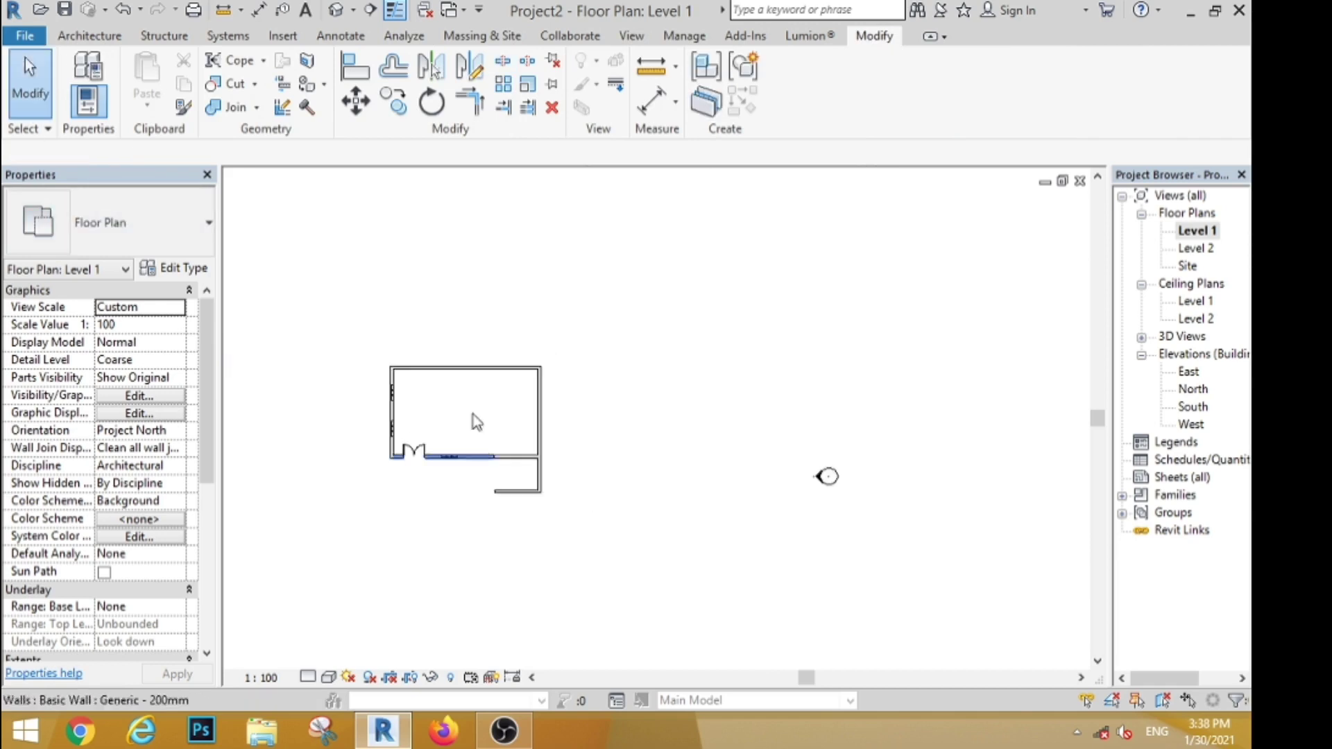
{"action": "scroll", "coordinate": [477, 421], "scroll_direction": "up", "scroll_amount": 2}
{"action": "left_click_drag", "start_coordinate": [653, 430], "coordinate": [534, 305]}
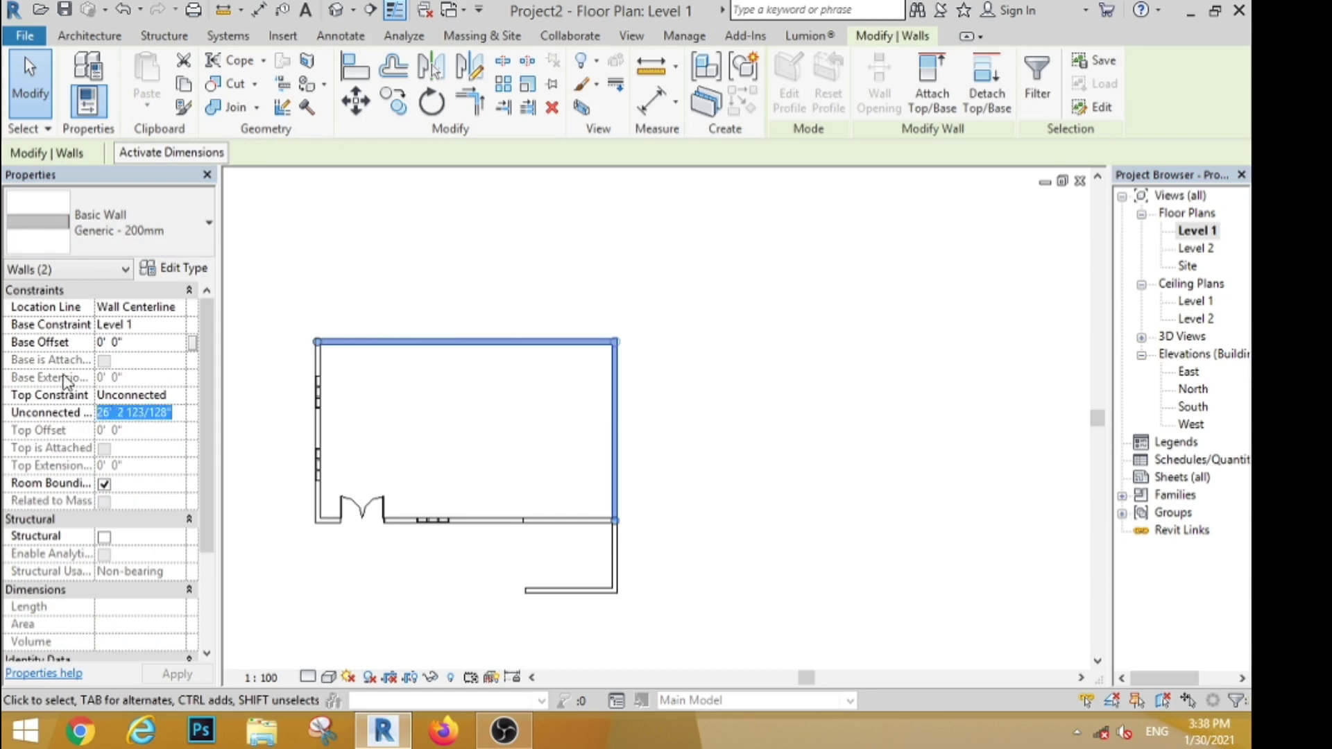
{"action": "left_click", "coordinate": [645, 439]}
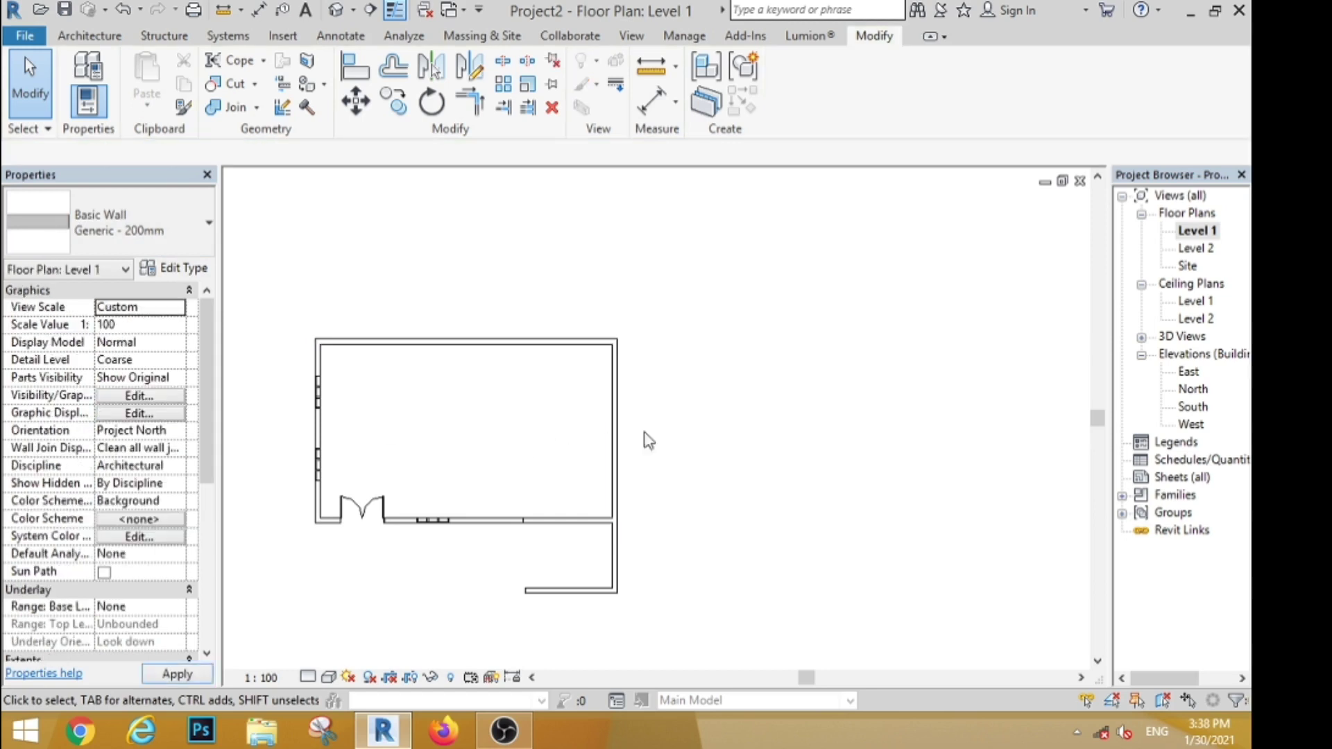
{"action": "left_click", "coordinate": [316, 425]}
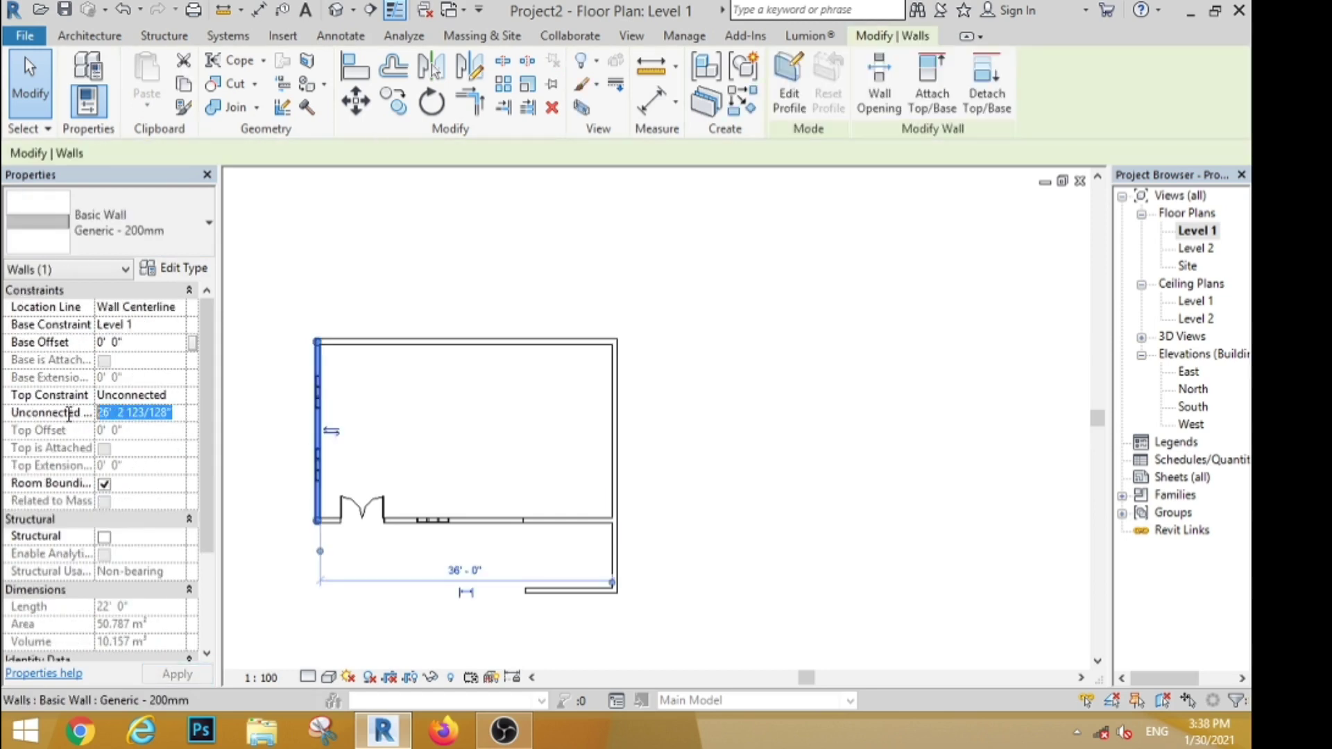
{"action": "left_click", "coordinate": [773, 440]}
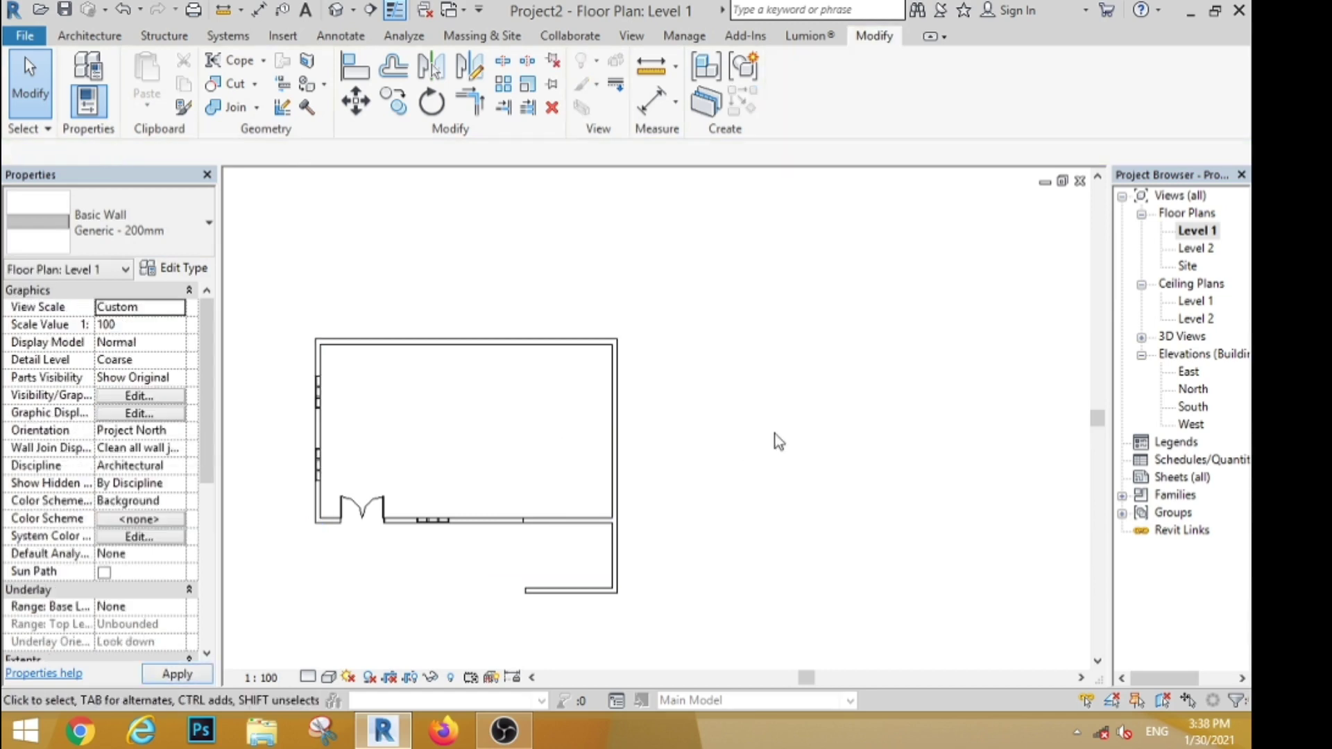
In the 3D view, reduce the unconnected height of the front wall with the door to match the main block's other walls.
{"action": "left_click", "coordinate": [336, 10]}
{"action": "scroll", "coordinate": [439, 277], "scroll_direction": "down", "scroll_amount": 3}
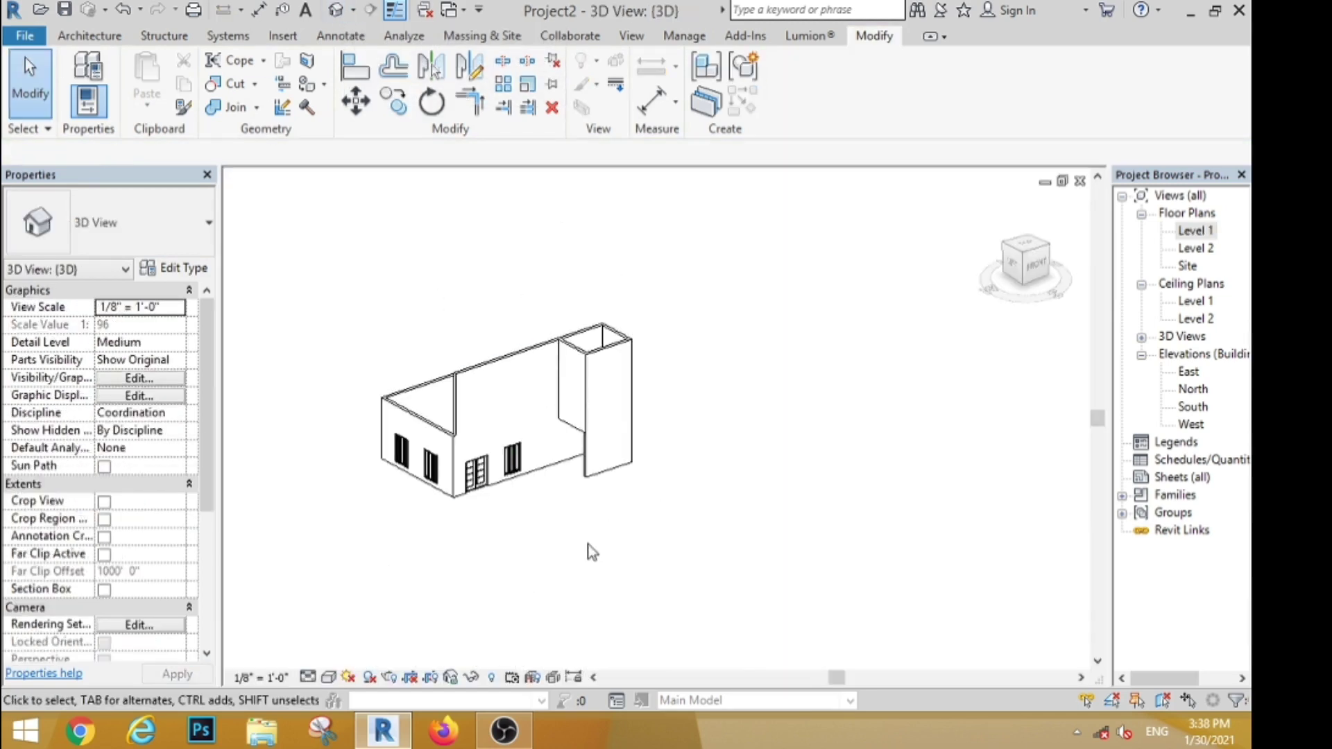
{"action": "middle_click_drag", "start_coordinate": [591, 551], "coordinate": [652, 530], "text": "shift"}
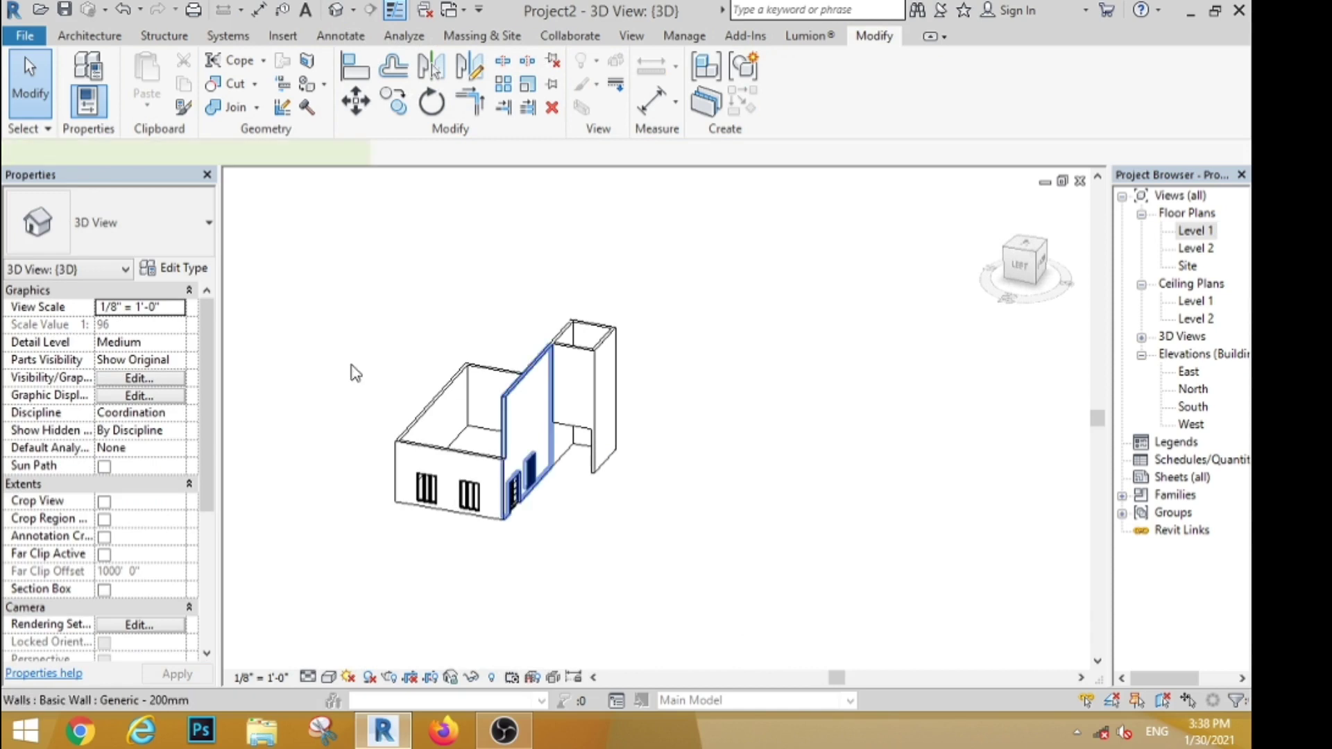
{"action": "left_click", "coordinate": [527, 430]}
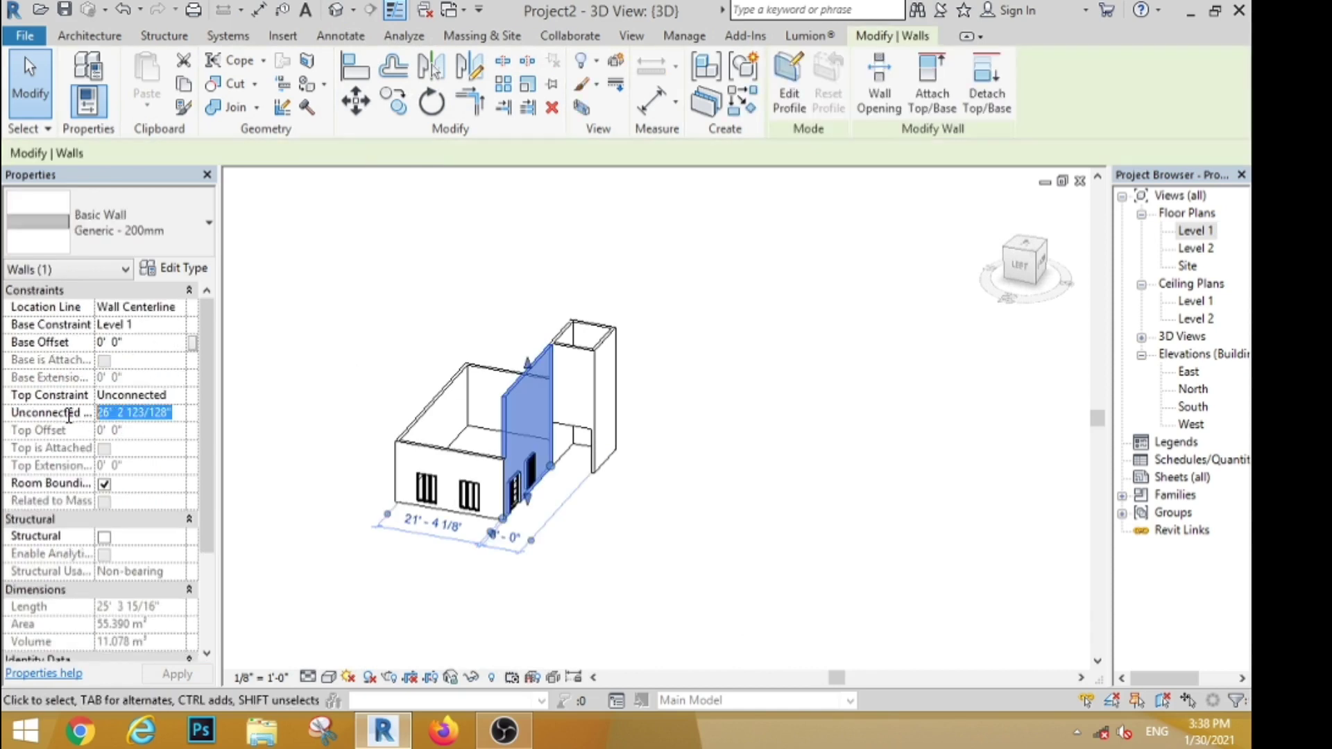
{"action": "left_click", "coordinate": [690, 422]}
{"action": "scroll", "coordinate": [542, 382], "scroll_direction": "up", "scroll_amount": 3}
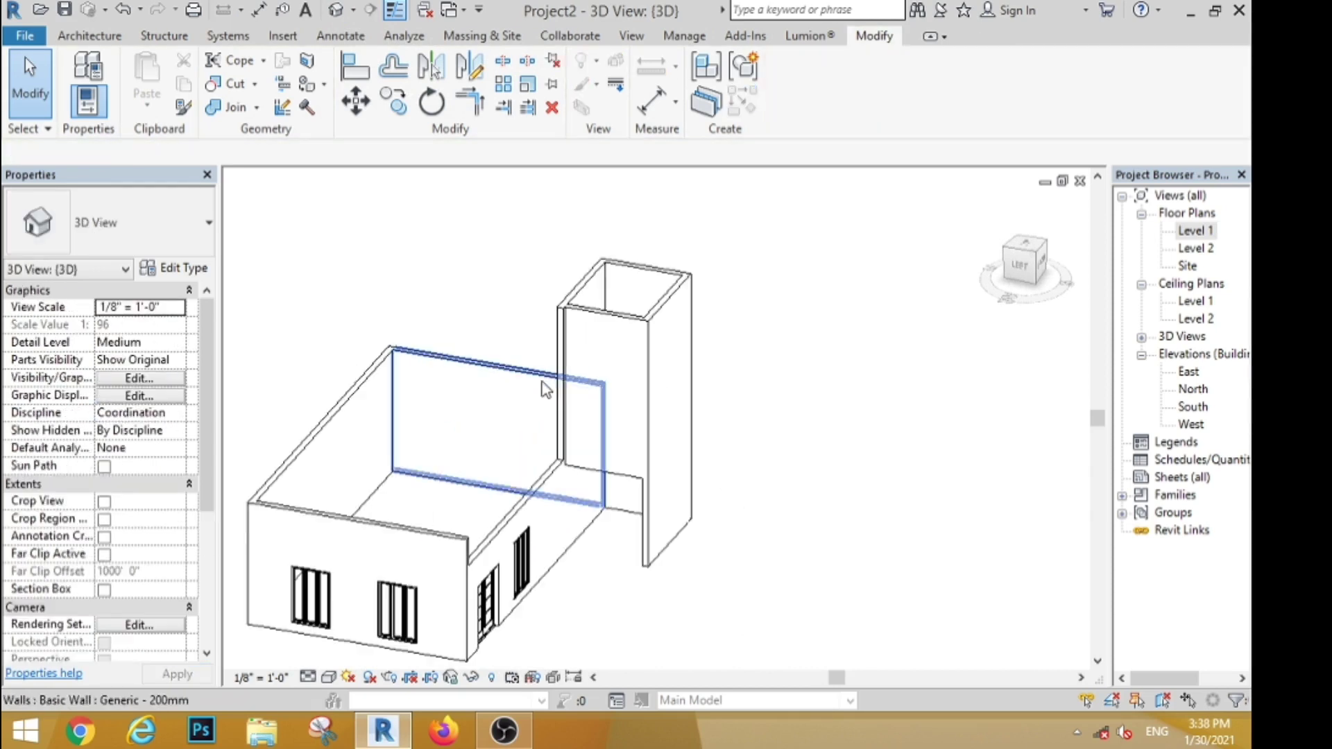
{"action": "left_click", "coordinate": [1018, 270]}
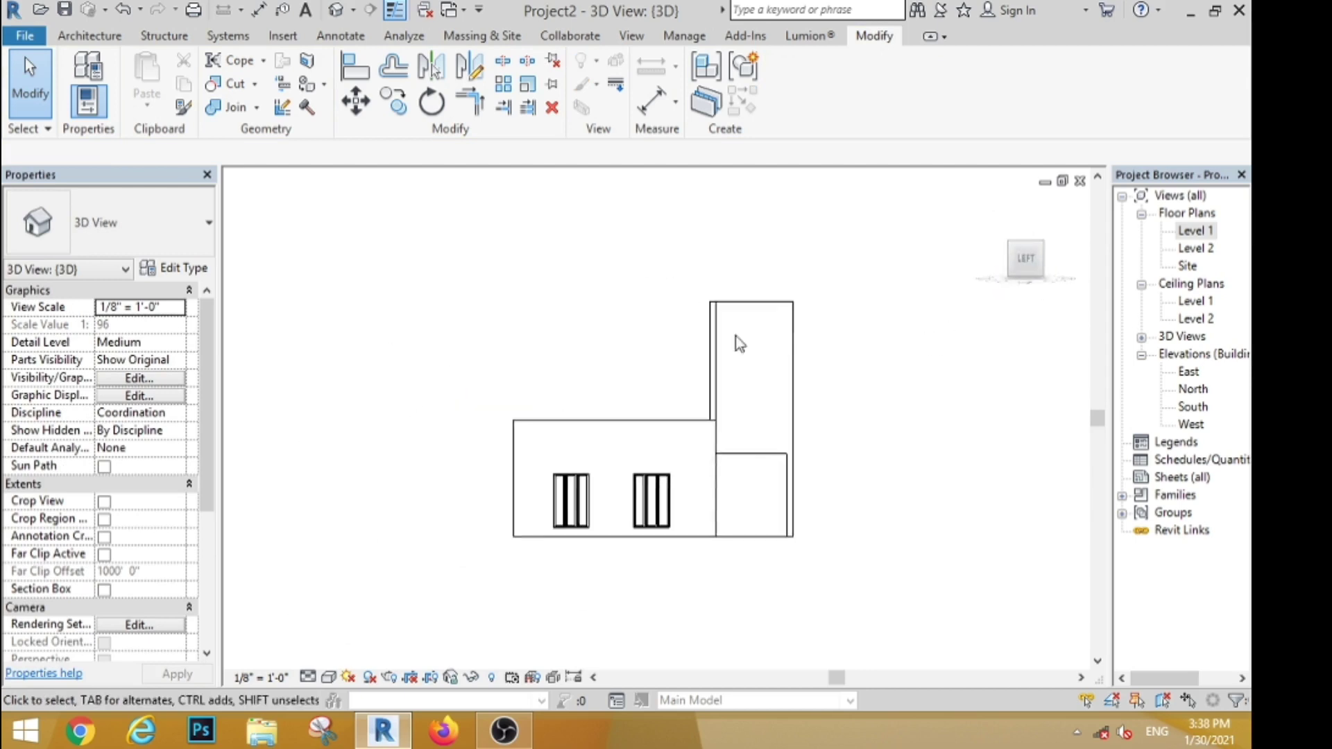
{"action": "left_click_drag", "start_coordinate": [735, 336], "coordinate": [184, 324]}
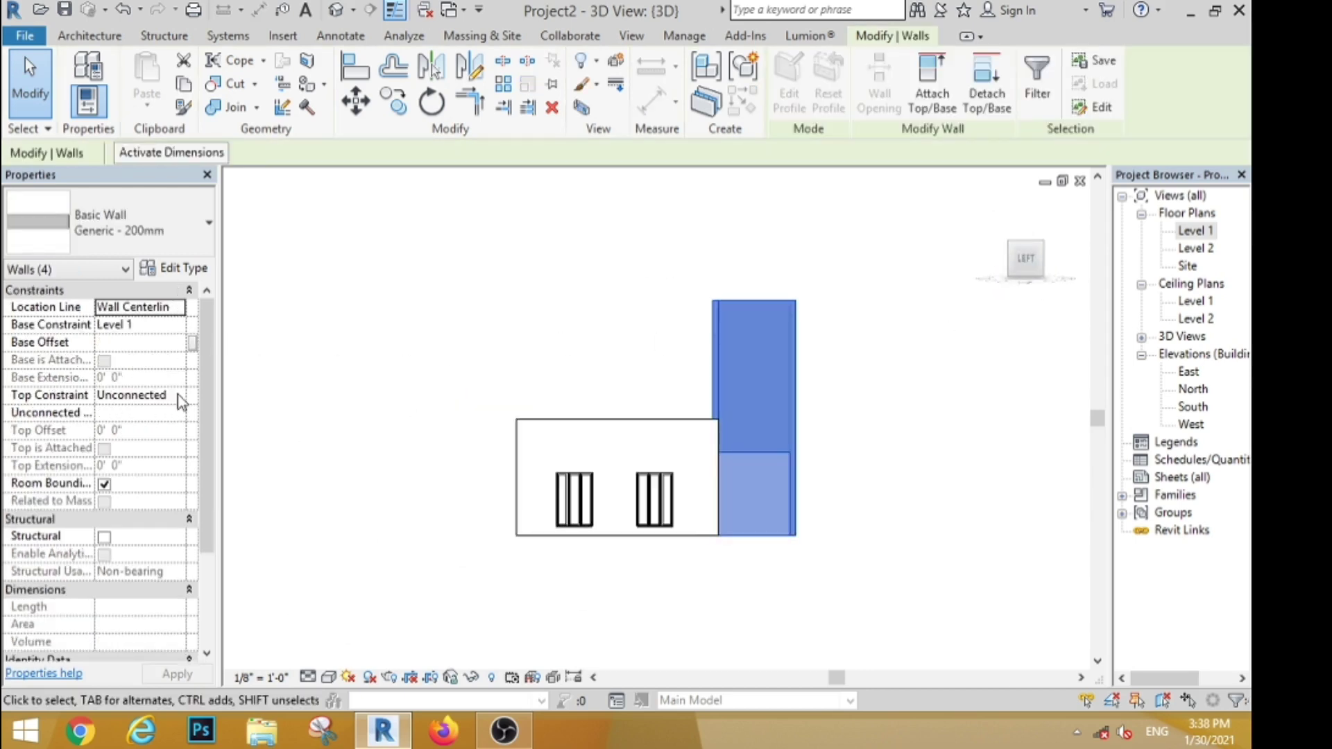
{"action": "left_click", "coordinate": [177, 394]}
{"action": "left_click", "coordinate": [202, 421]}
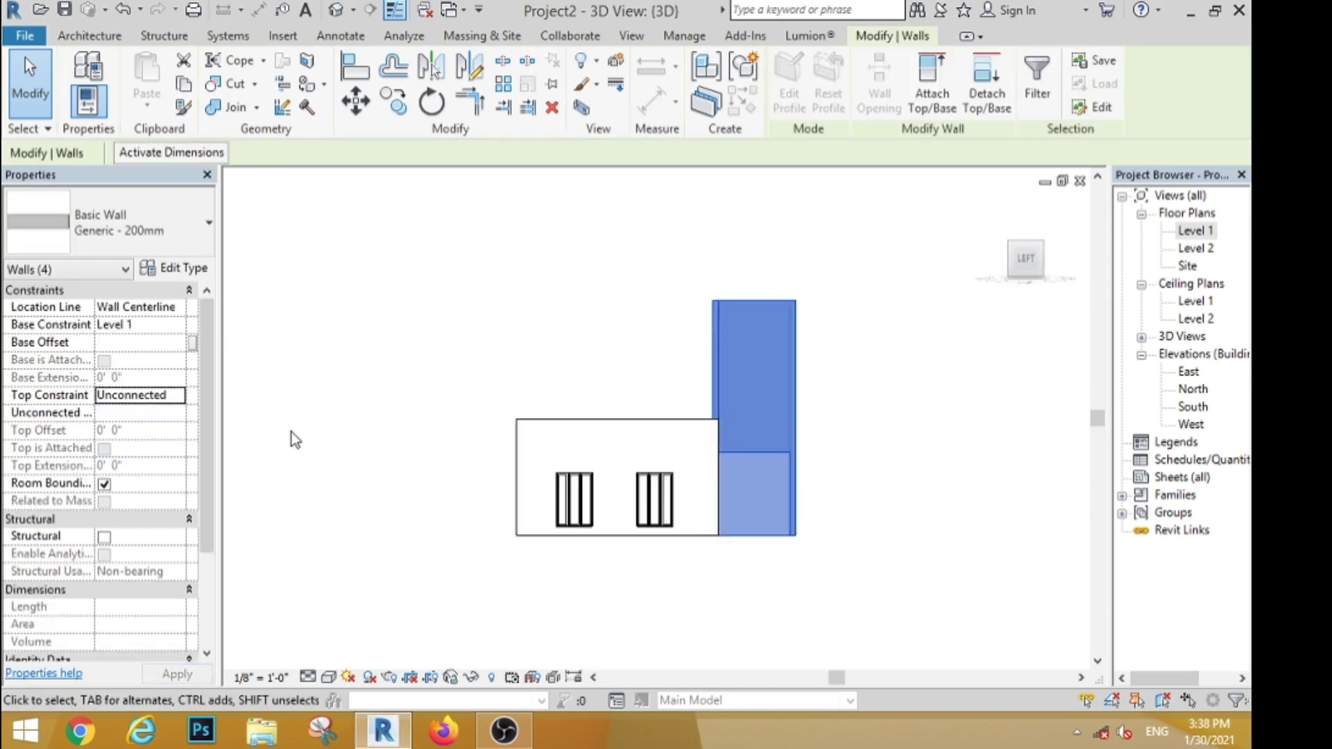
{"action": "left_click", "coordinate": [181, 395]}
{"action": "left_click", "coordinate": [931, 402]}
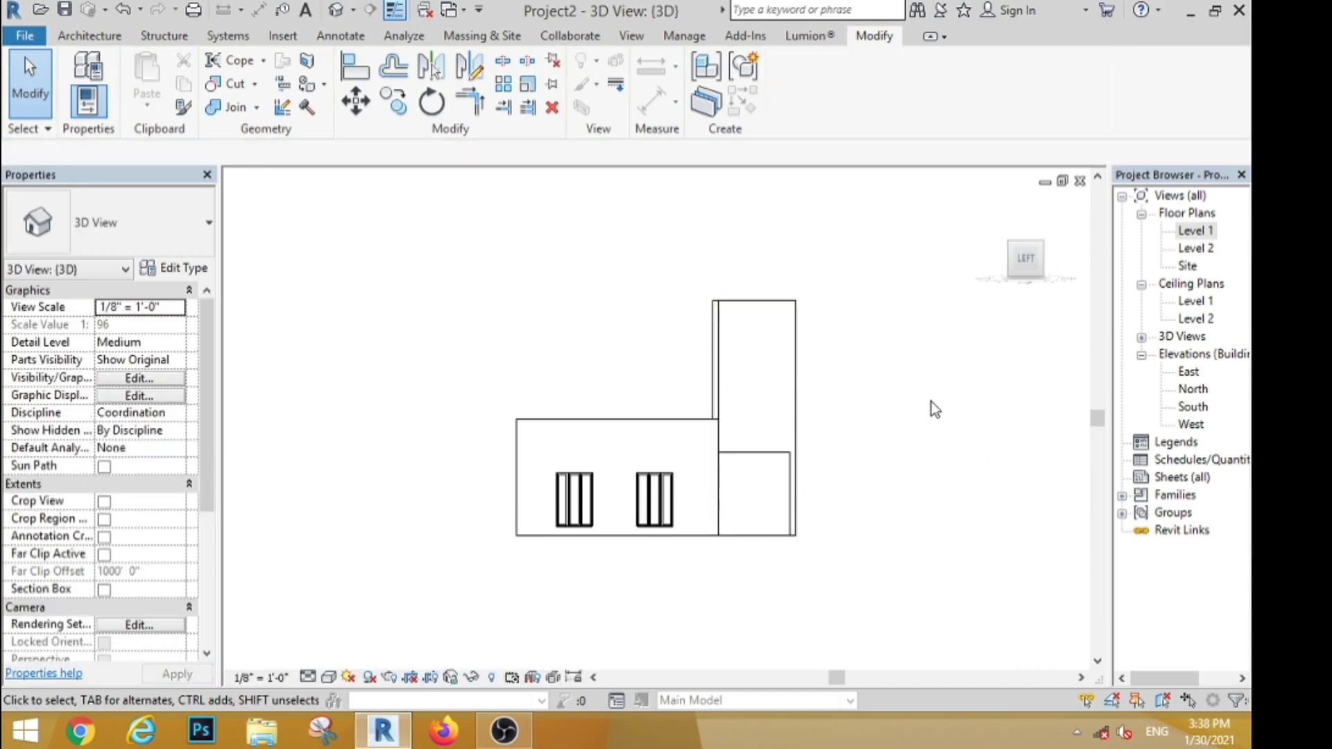
Set the unconnected height of the tower's outer front wall to 18.5 feet.
{"action": "middle_click_drag", "start_coordinate": [939, 407], "coordinate": [820, 335], "text": "shift"}
{"action": "left_click", "coordinate": [830, 316]}
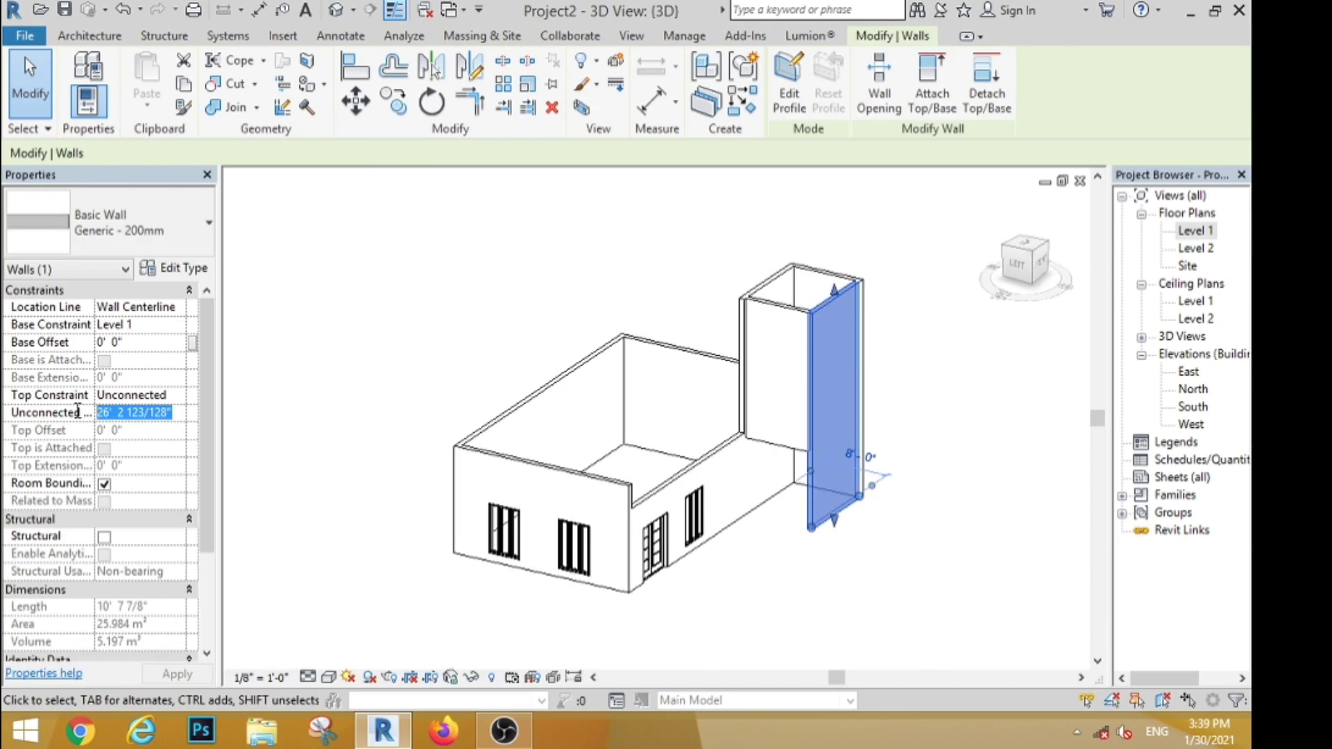
{"action": "type", "text": "18' 6\""}
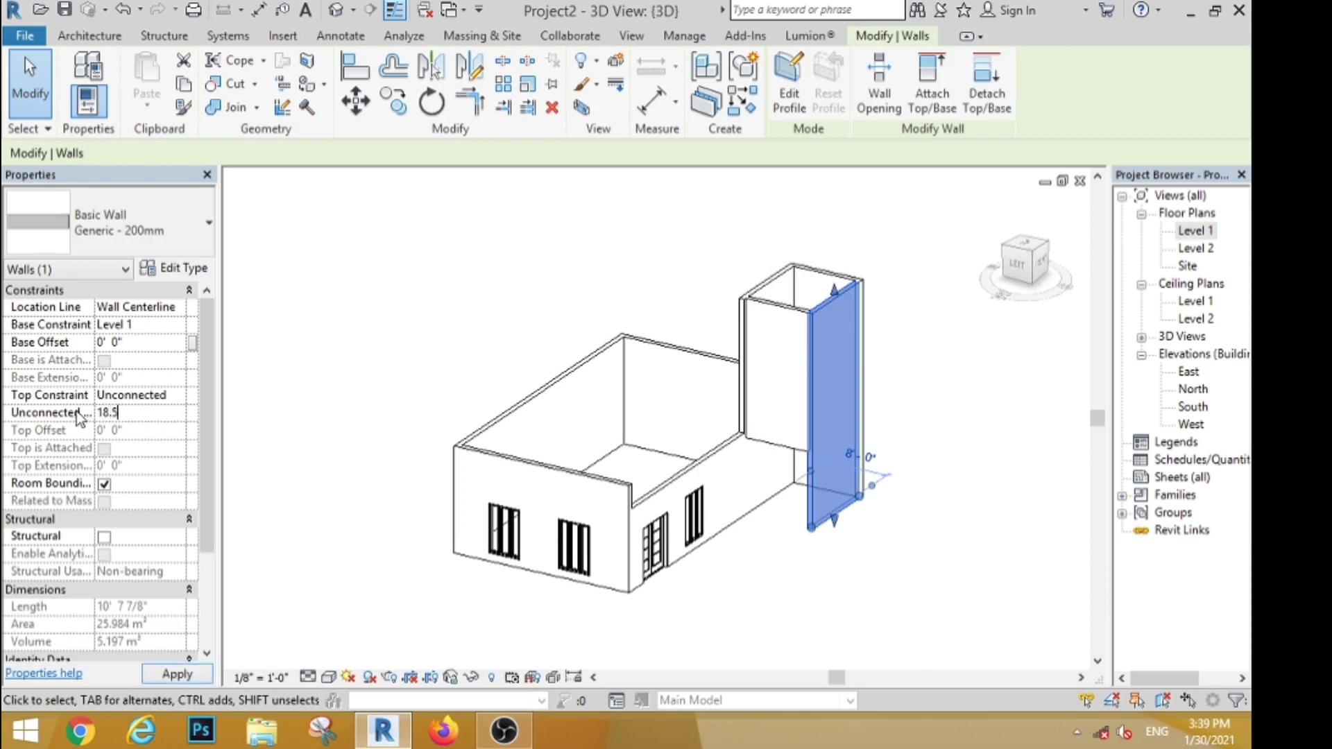
{"action": "left_click", "coordinate": [442, 342]}
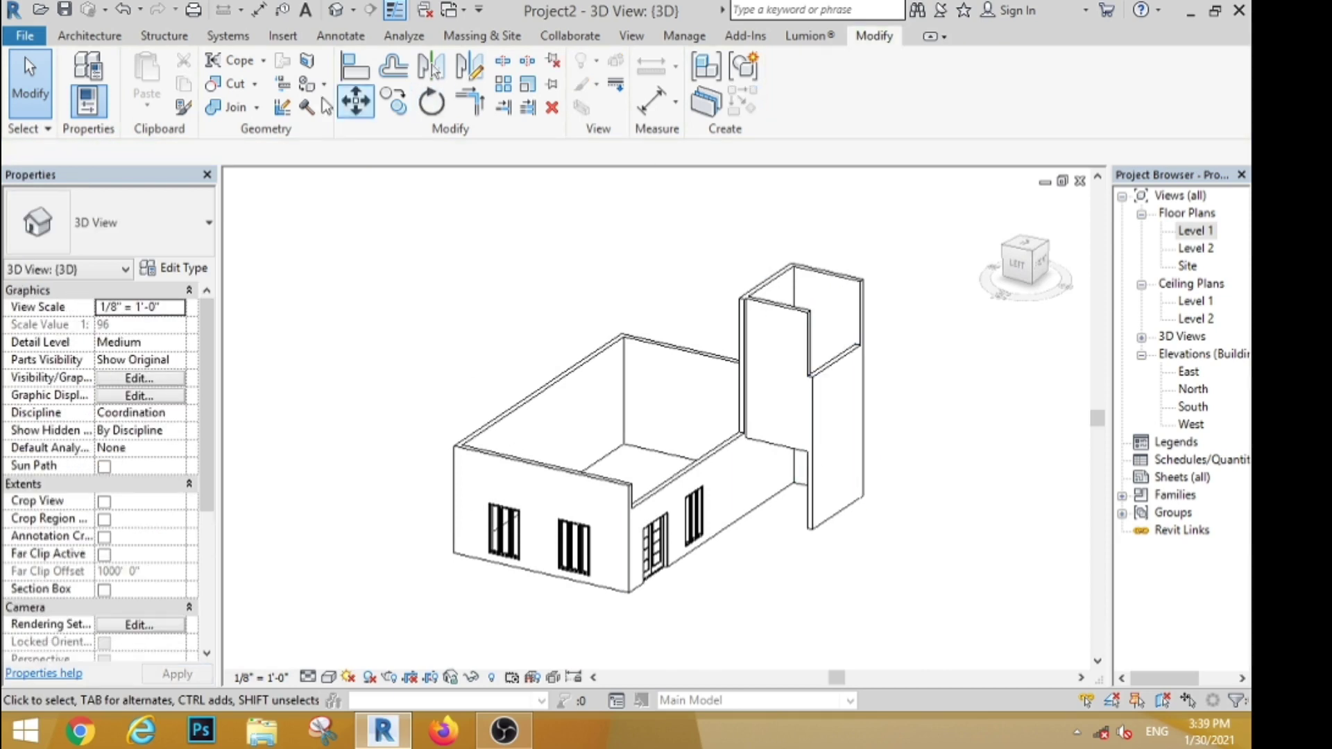
Match the tower's remaining taller walls to the type properties and height of its outer front wall.
{"action": "left_click", "coordinate": [184, 108]}
{"action": "left_click", "coordinate": [862, 291]}
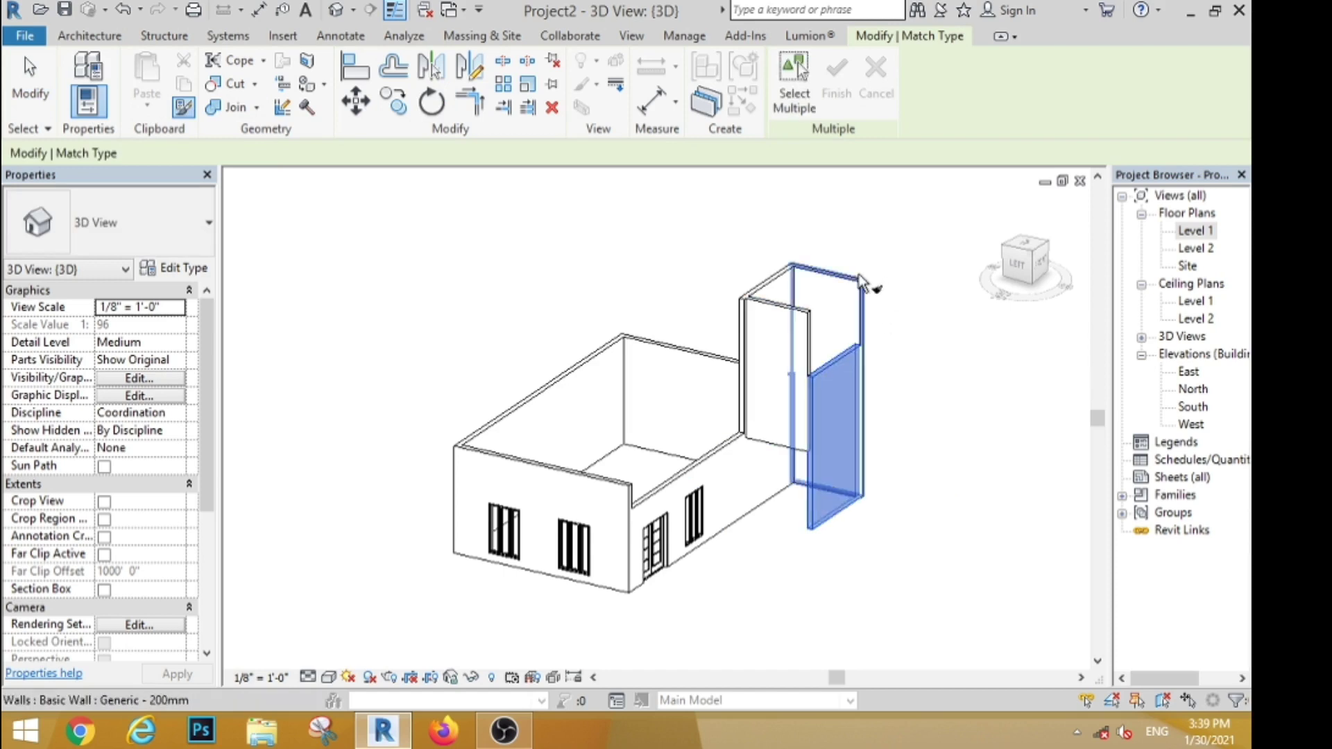
{"action": "left_click", "coordinate": [791, 285]}
{"action": "key", "text": "Escape"}
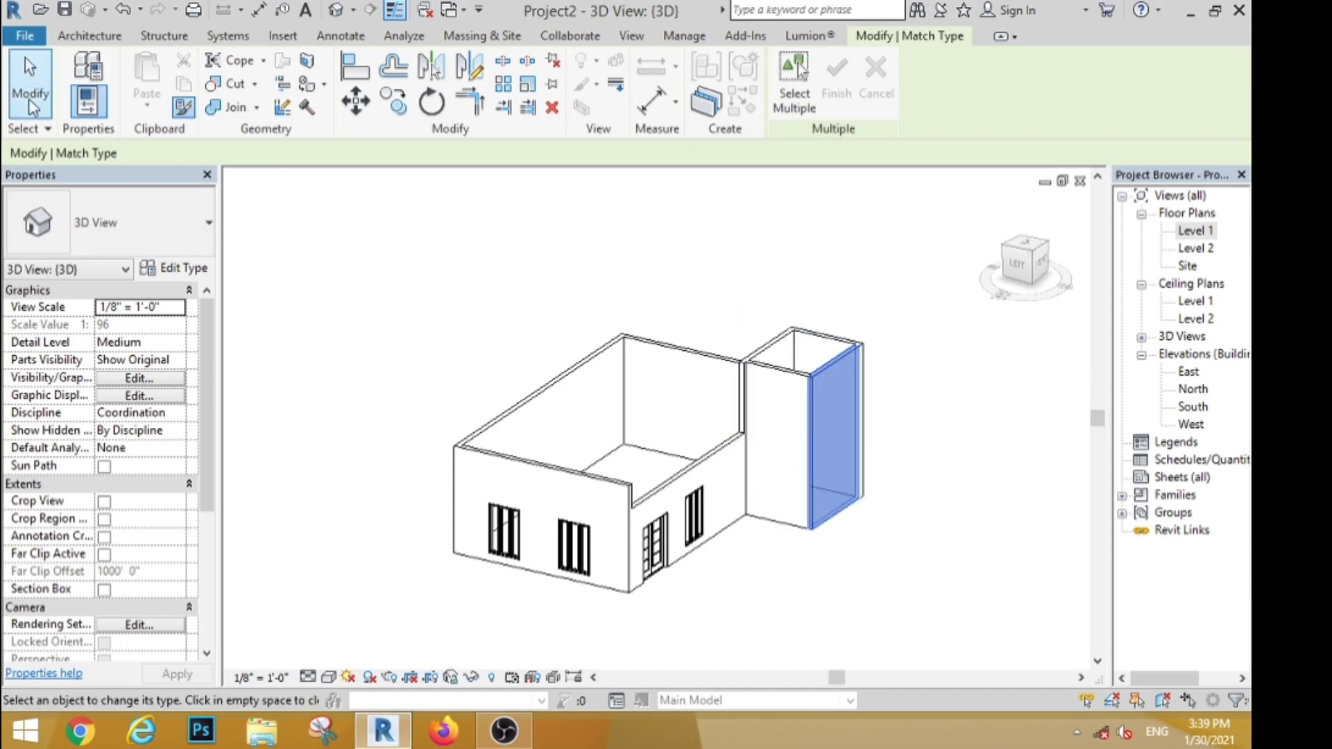
{"action": "scroll", "coordinate": [917, 514], "scroll_direction": "down", "scroll_amount": 3}
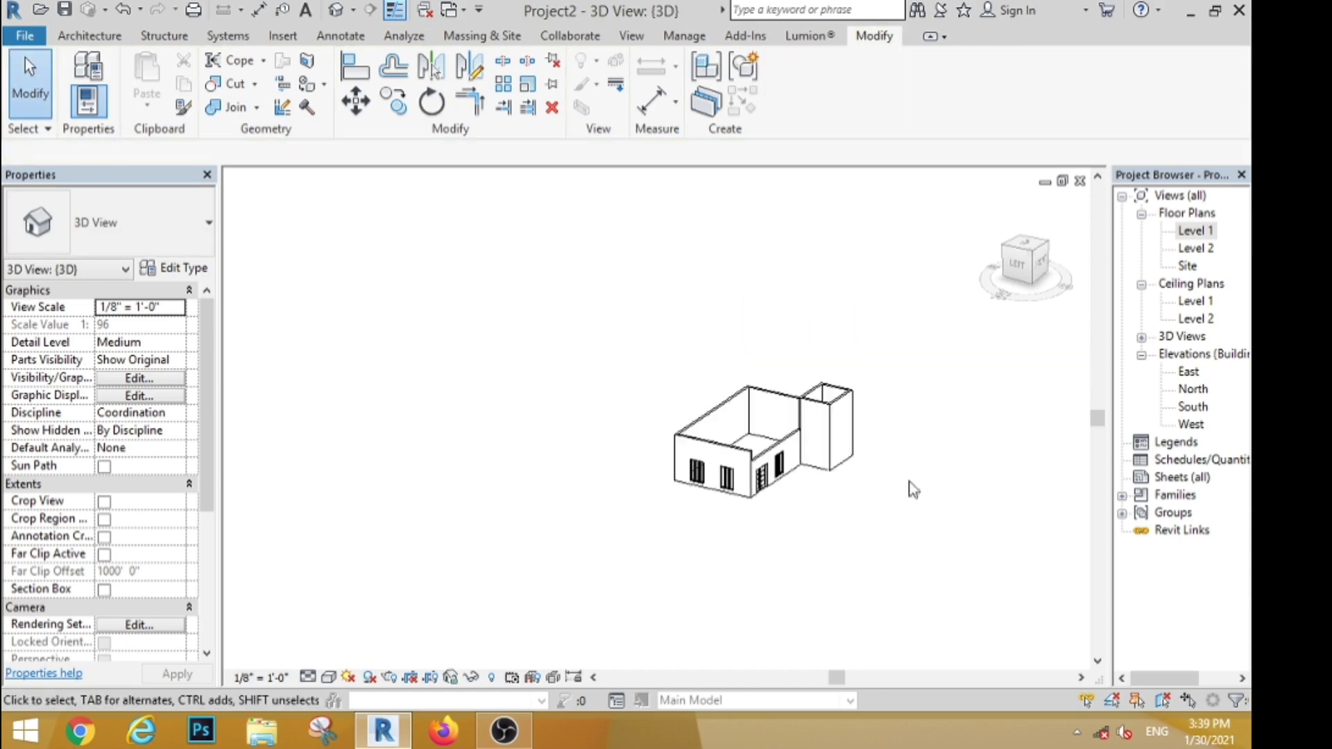
In the Level 1 plan, draw chained walls from the front-left corner forward, 26 feet across, and back to the tower's front-left corner.
{"action": "double_click", "coordinate": [1186, 234]}
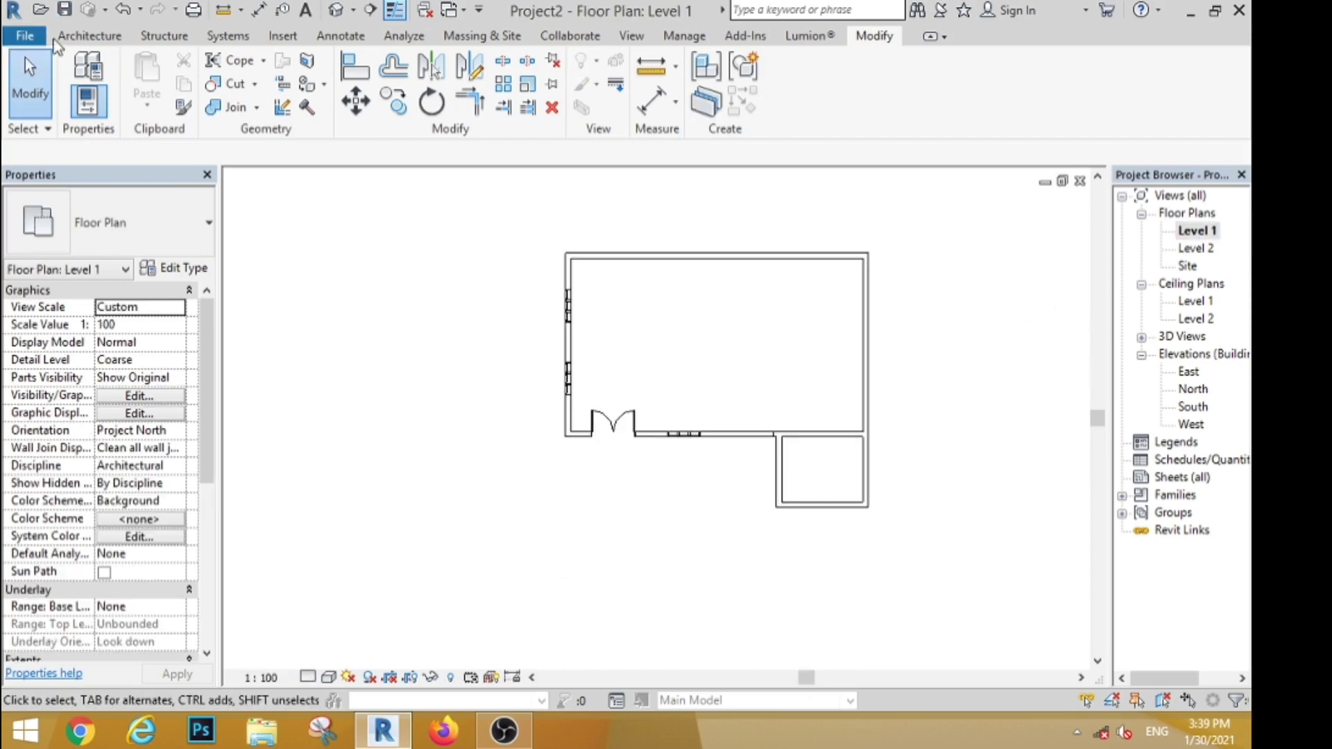
{"action": "left_click", "coordinate": [88, 35]}
{"action": "left_click", "coordinate": [84, 80]}
{"action": "scroll", "coordinate": [565, 466], "scroll_direction": "up", "scroll_amount": 2}
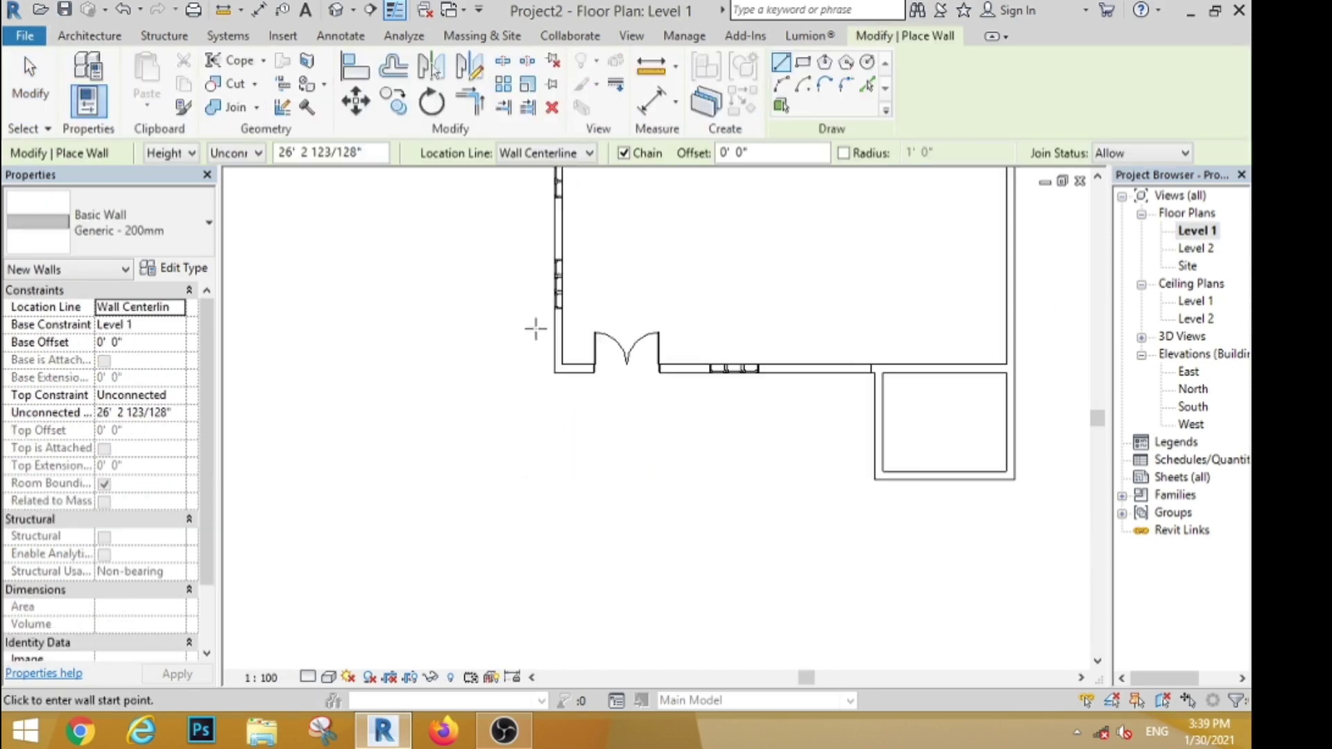
{"action": "scroll", "coordinate": [555, 394], "scroll_direction": "up", "scroll_amount": 1}
{"action": "scroll", "coordinate": [555, 374], "scroll_direction": "up", "scroll_amount": 5}
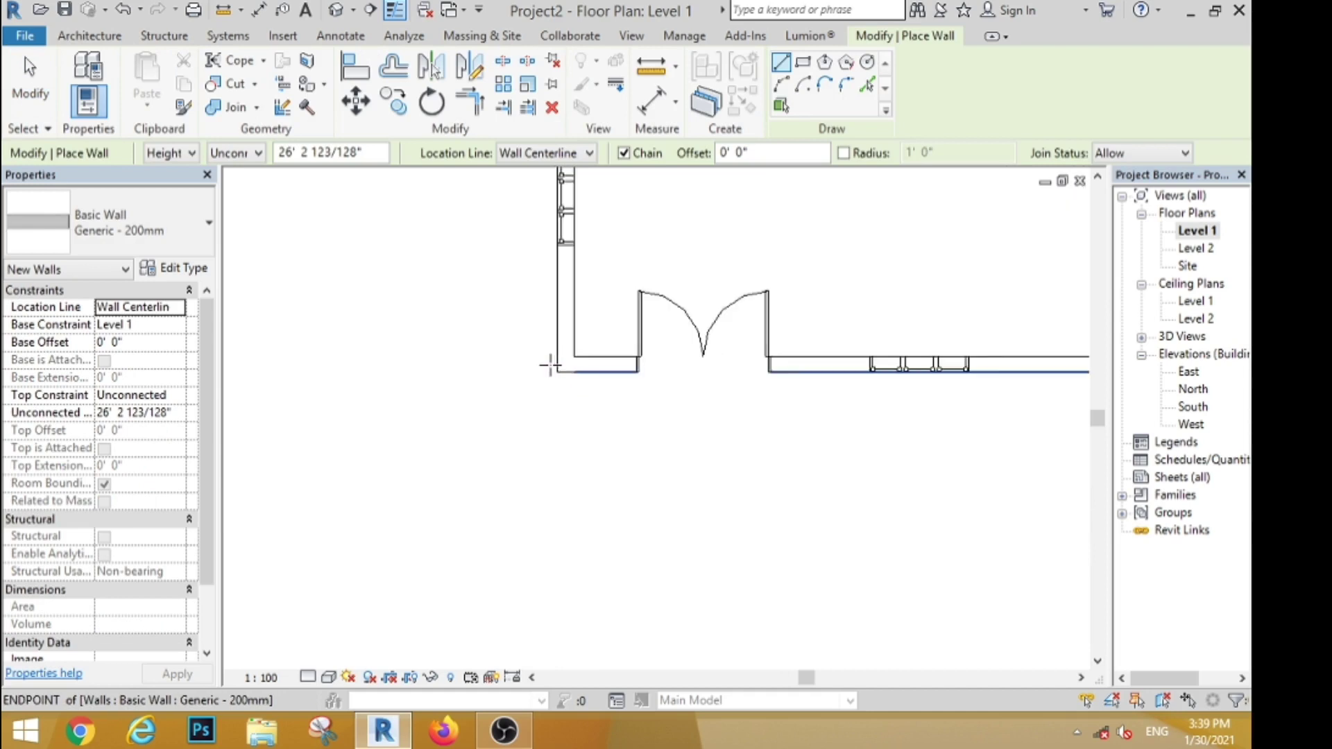
{"action": "scroll", "coordinate": [566, 371], "scroll_direction": "down", "scroll_amount": 5}
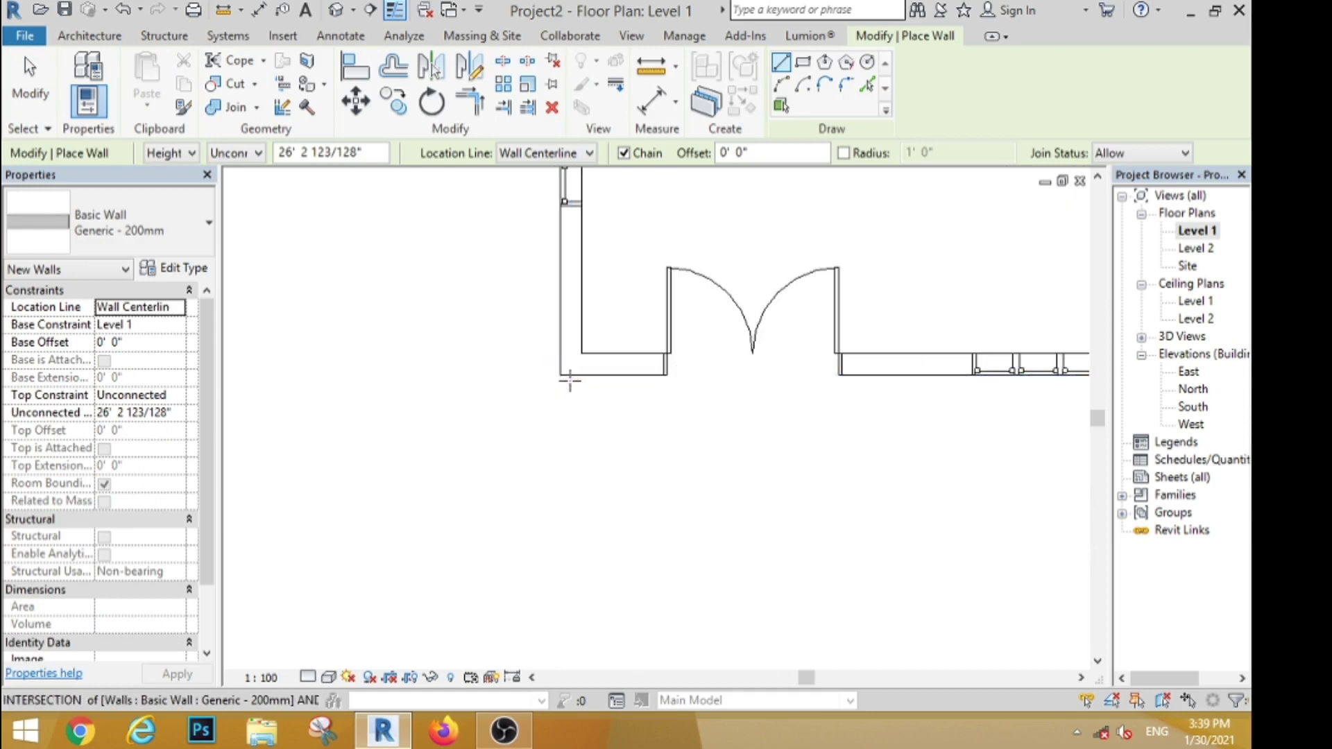
{"action": "left_click", "coordinate": [561, 378]}
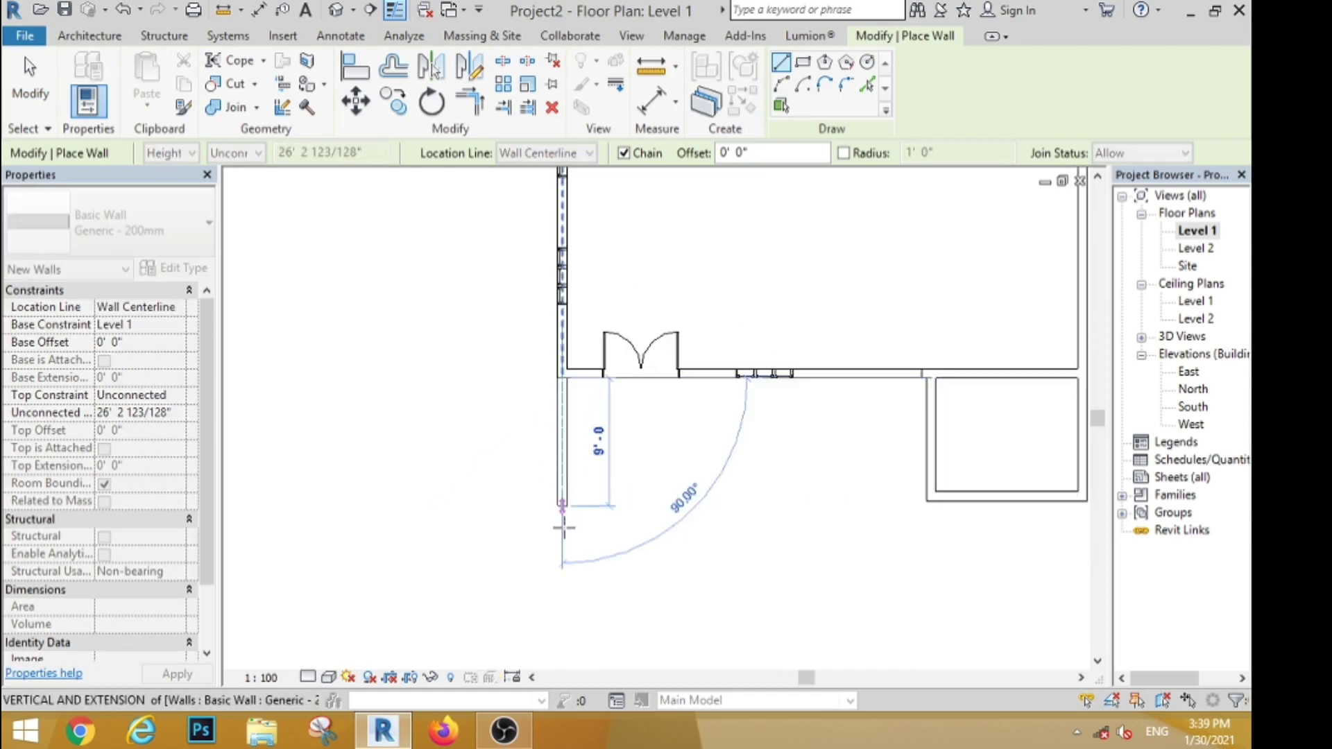
{"action": "left_click", "coordinate": [562, 535]}
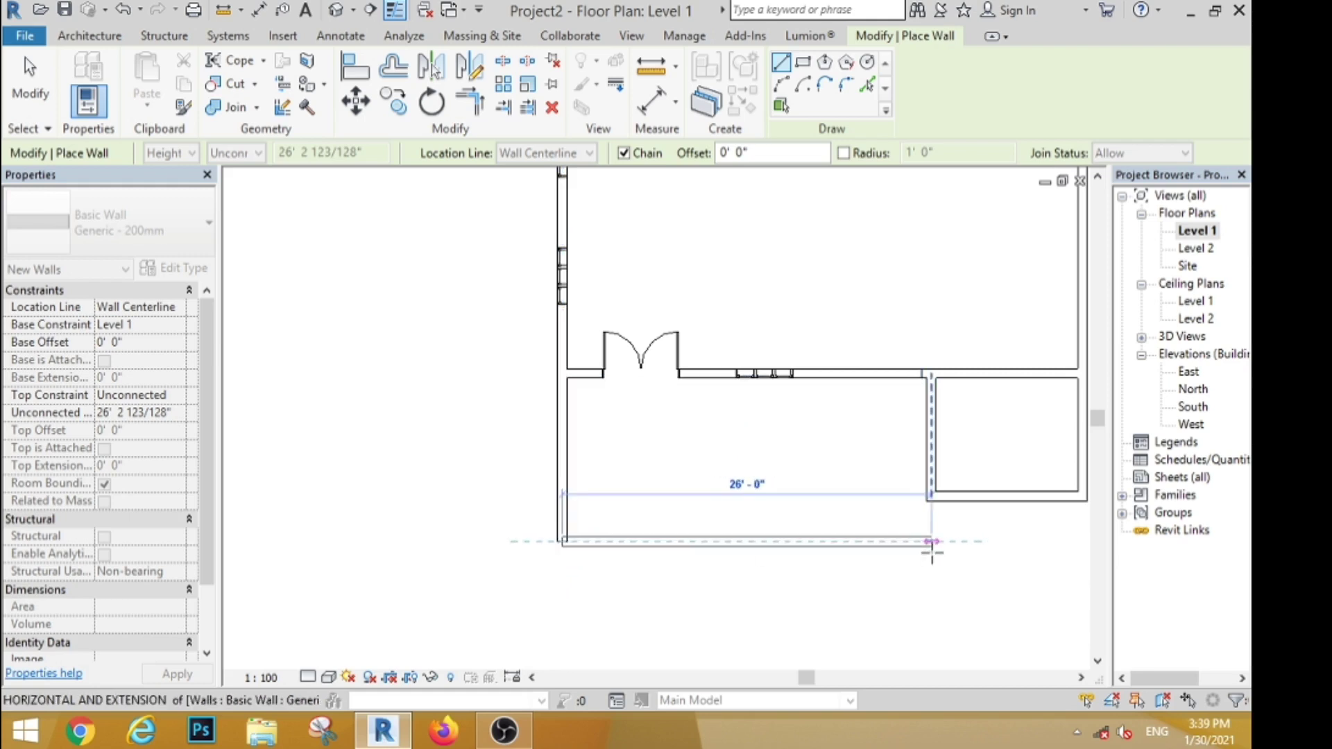
{"action": "left_click", "coordinate": [932, 540]}
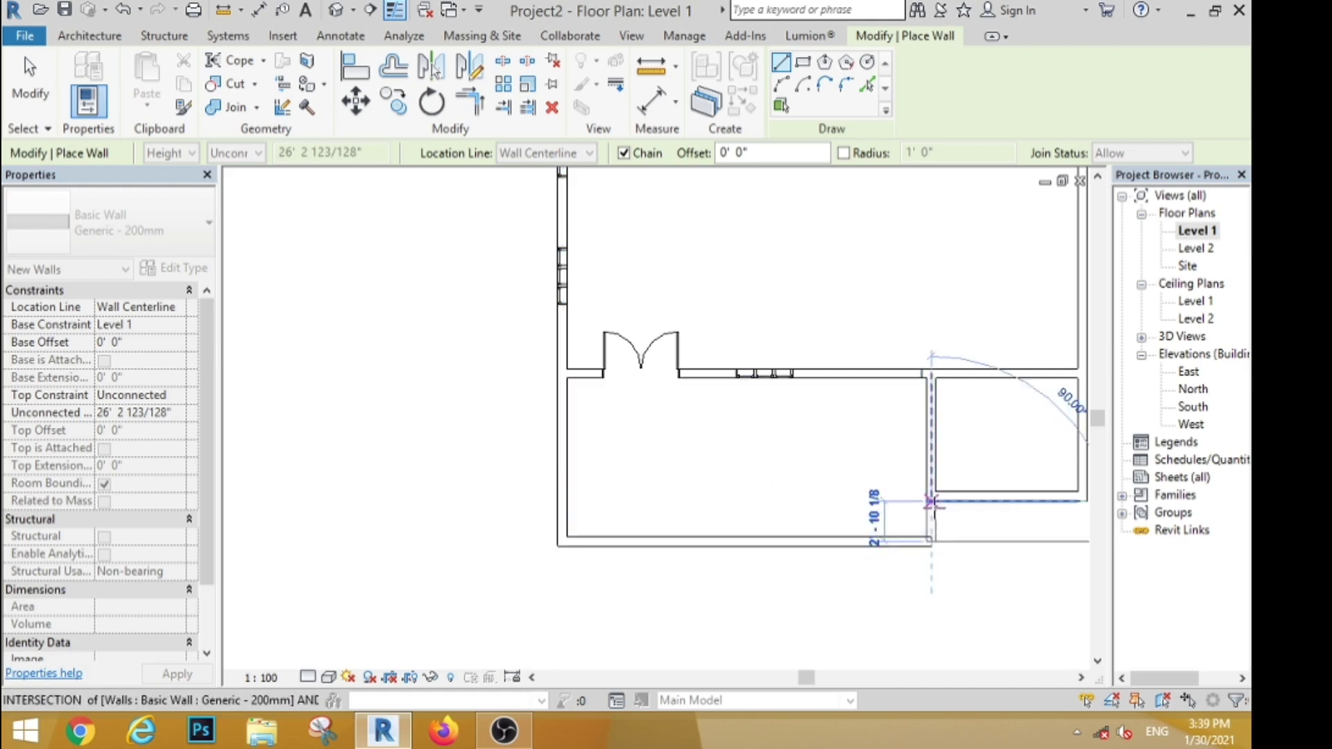
{"action": "left_click", "coordinate": [932, 501]}
{"action": "key", "text": "Escape"}
{"action": "key", "text": "Escape"}
In the 3D front view, lower the top and raise the base of the new front wall to form a shallow band above the door and window.
{"action": "left_click", "coordinate": [336, 10]}
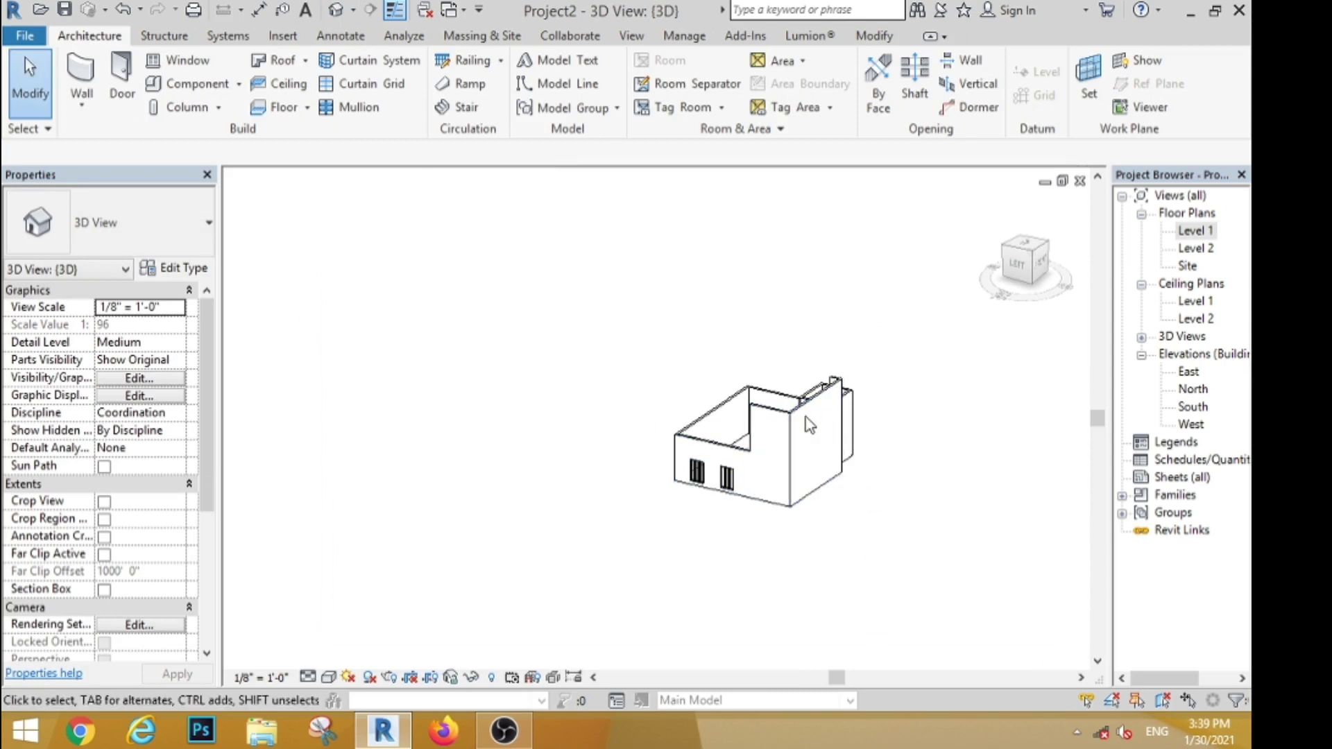
{"action": "left_click", "coordinate": [789, 417]}
{"action": "left_click", "coordinate": [1038, 265]}
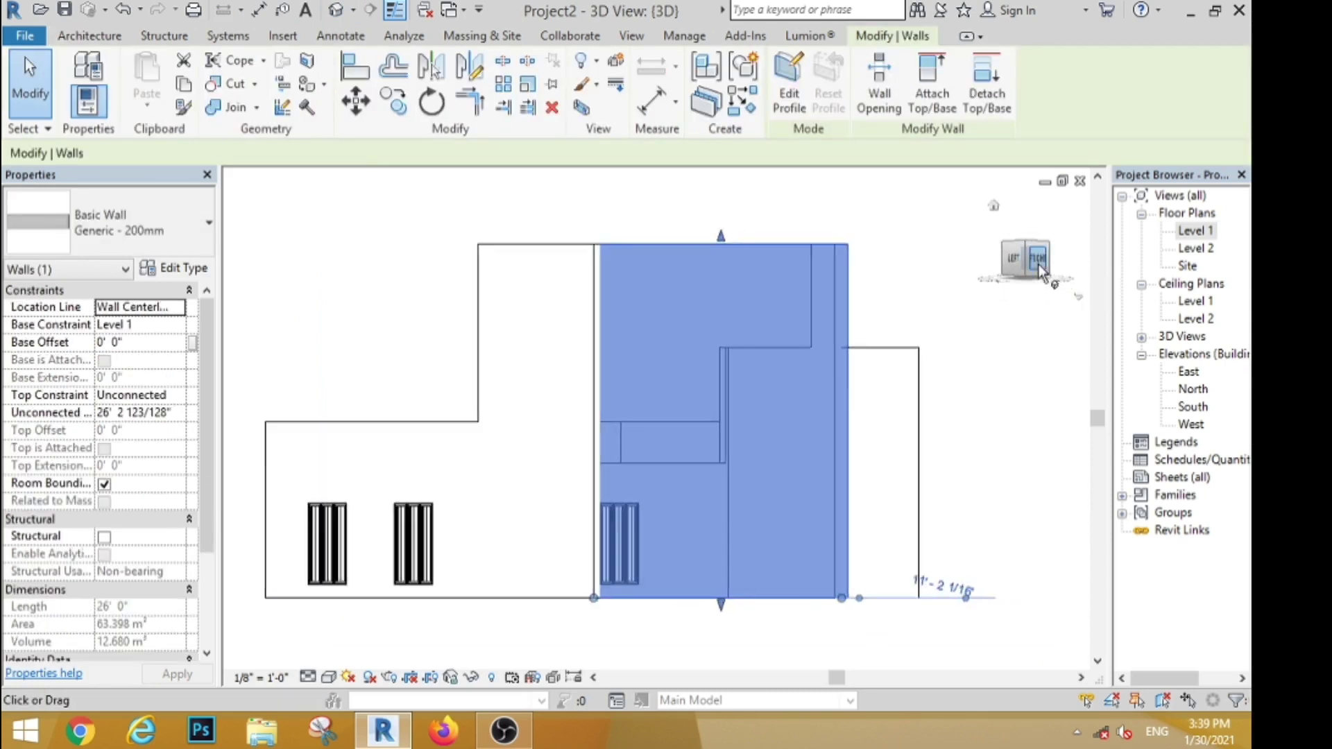
{"action": "left_click_drag", "start_coordinate": [664, 229], "coordinate": [645, 330]}
{"action": "left_click_drag", "start_coordinate": [642, 454], "coordinate": [645, 459]}
{"action": "left_click_drag", "start_coordinate": [657, 605], "coordinate": [654, 489]}
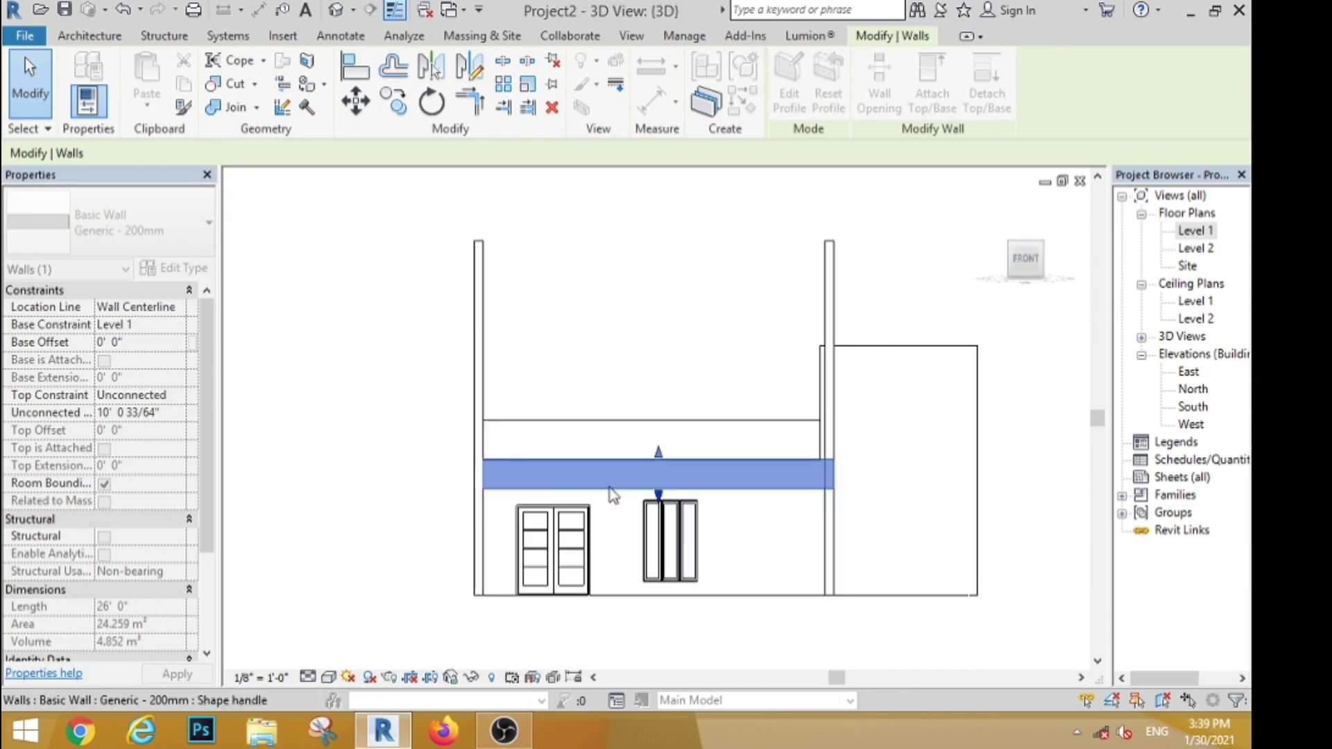
{"action": "left_click", "coordinate": [426, 383]}
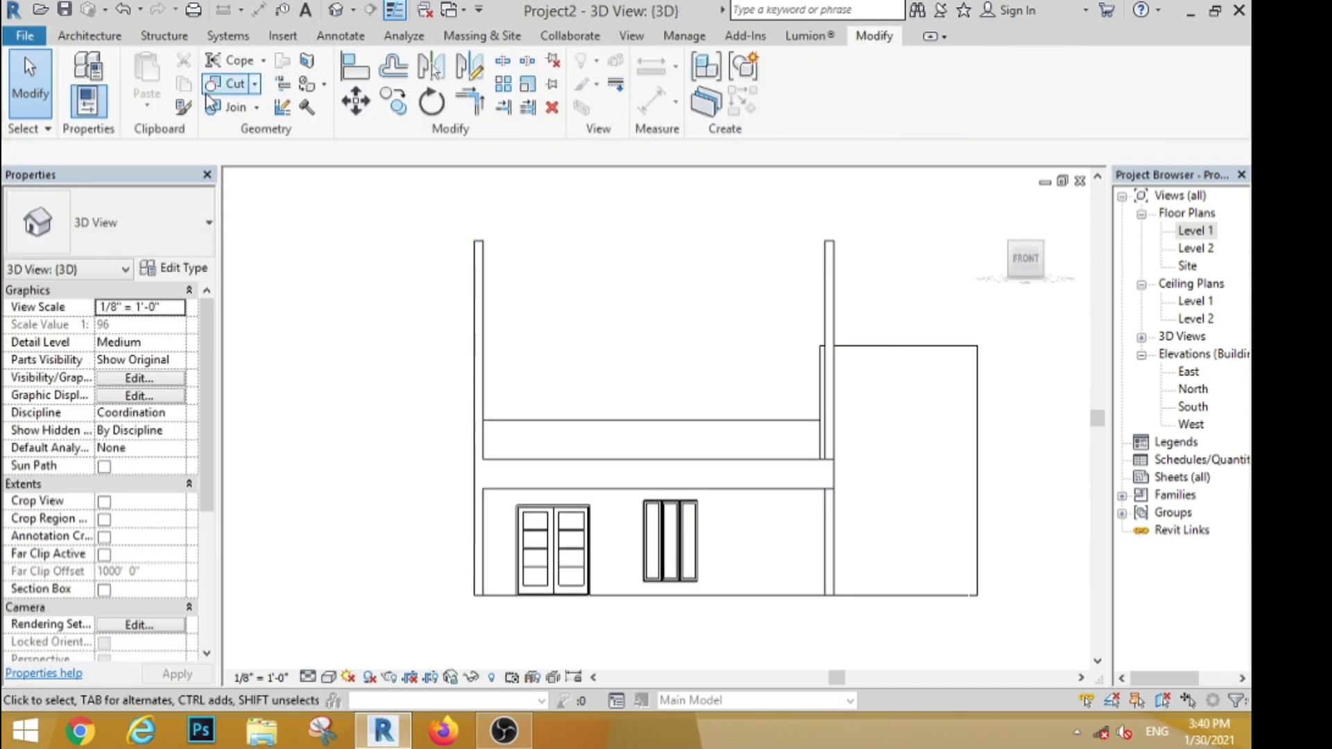
Match the two new side walls to the front band's top and base heights.
{"action": "left_click", "coordinate": [183, 106]}
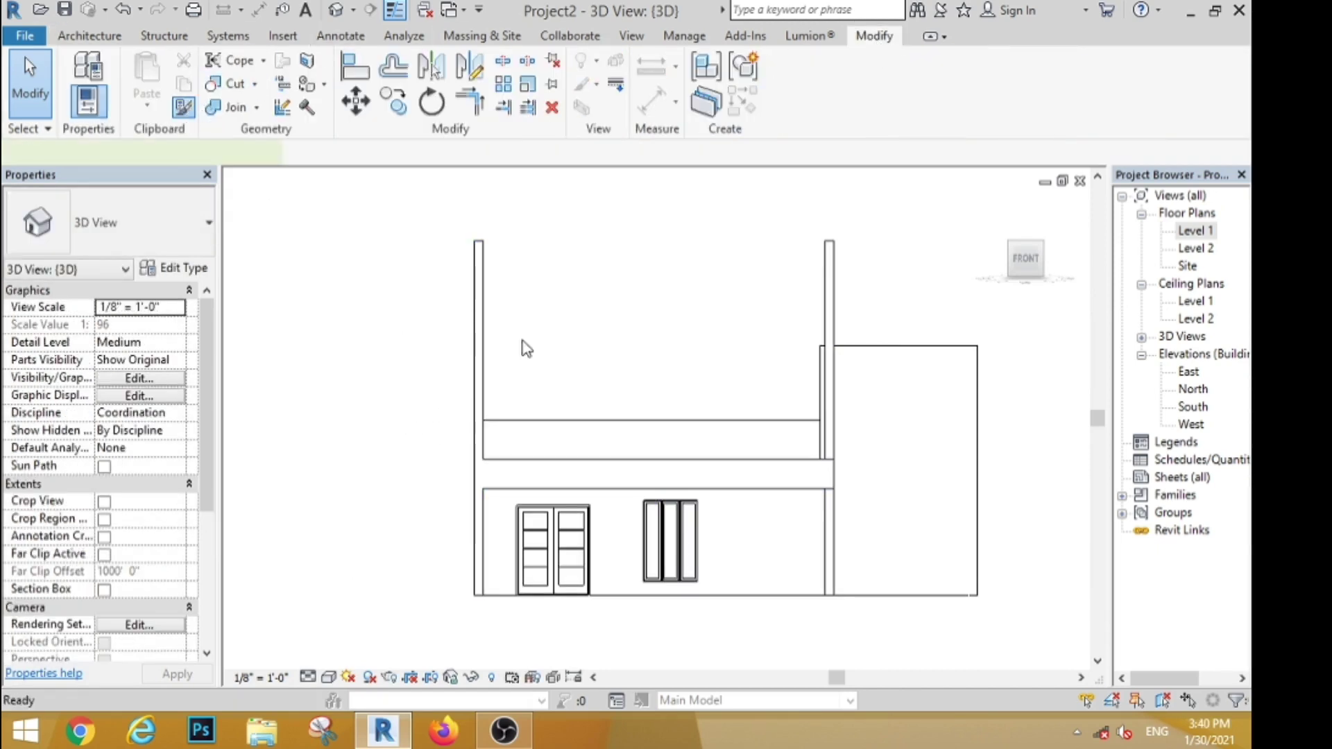
{"action": "left_click", "coordinate": [481, 301]}
{"action": "left_click", "coordinate": [829, 305]}
{"action": "key", "text": "Escape"}
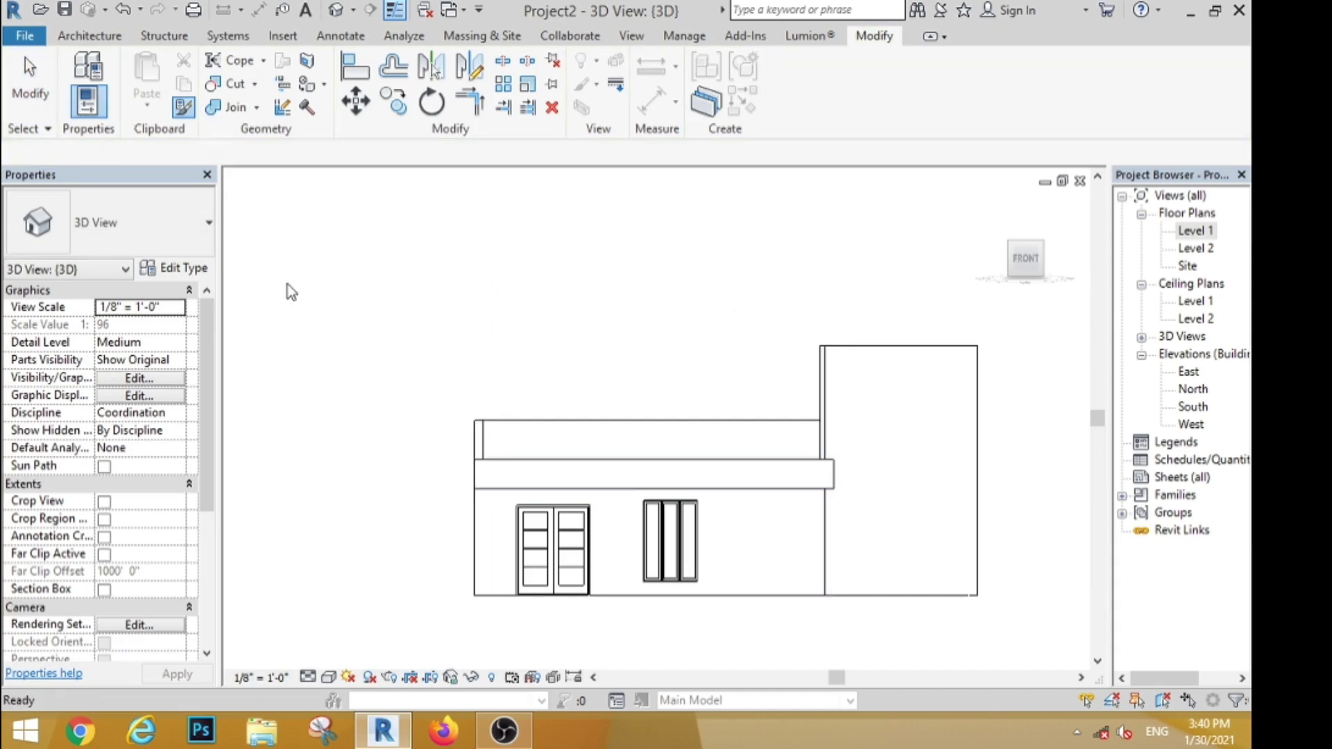
{"action": "middle_click_drag", "start_coordinate": [333, 278], "coordinate": [697, 531], "text": "shift"}
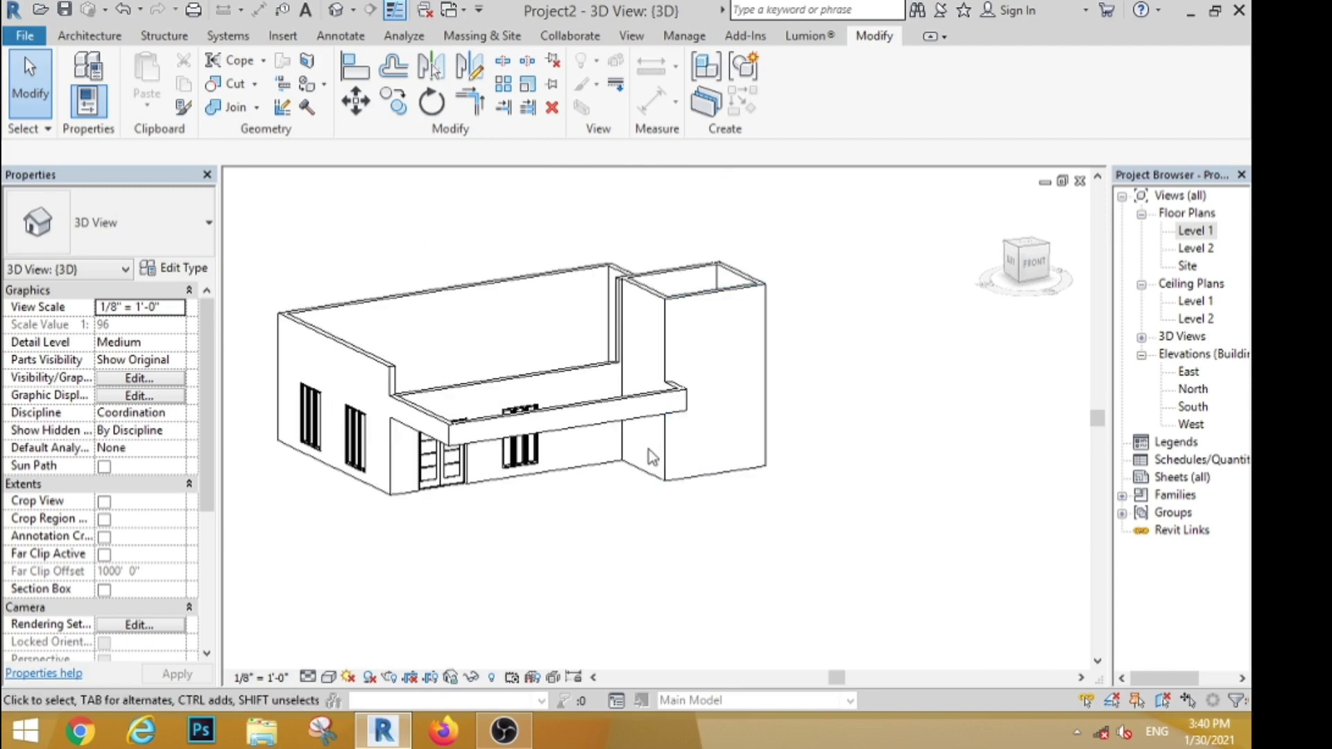
In the left view, raise the base of the tower's left wall to the underside of the band.
{"action": "left_click", "coordinate": [642, 389]}
{"action": "left_click", "coordinate": [1010, 262]}
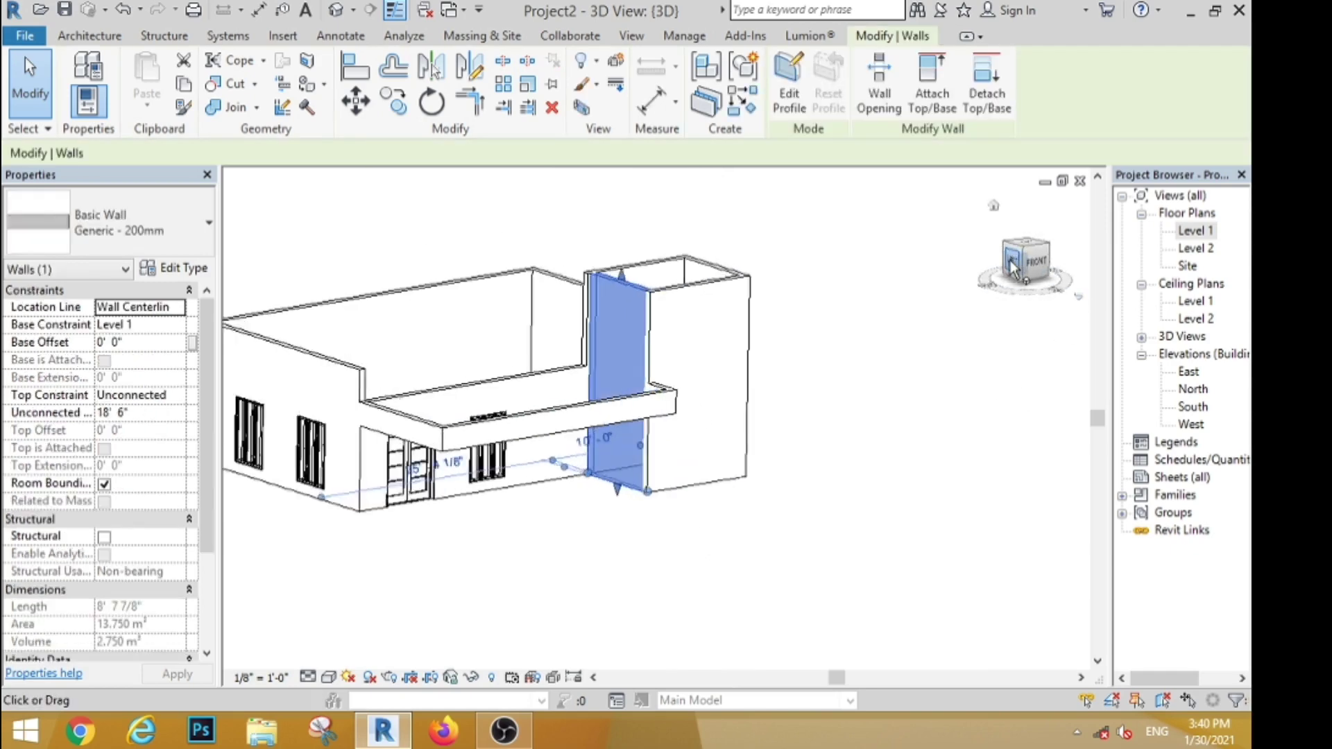
{"action": "left_click_drag", "start_coordinate": [658, 574], "coordinate": [662, 437]}
{"action": "left_click", "coordinate": [880, 530]}
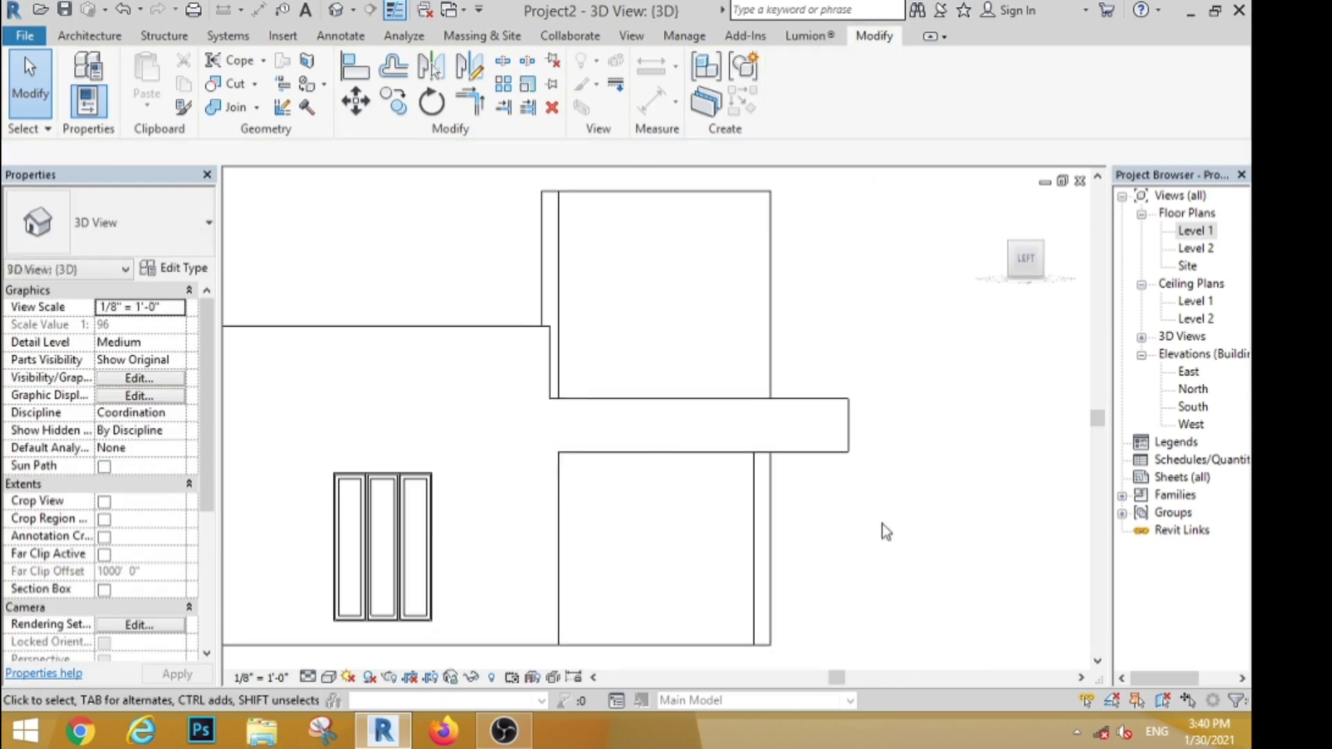
{"action": "scroll", "coordinate": [891, 516], "scroll_direction": "down", "scroll_amount": 3}
{"action": "middle_click_drag", "start_coordinate": [947, 513], "coordinate": [725, 596], "text": "shift"}
{"action": "scroll", "coordinate": [525, 444], "scroll_direction": "up", "scroll_amount": 1}
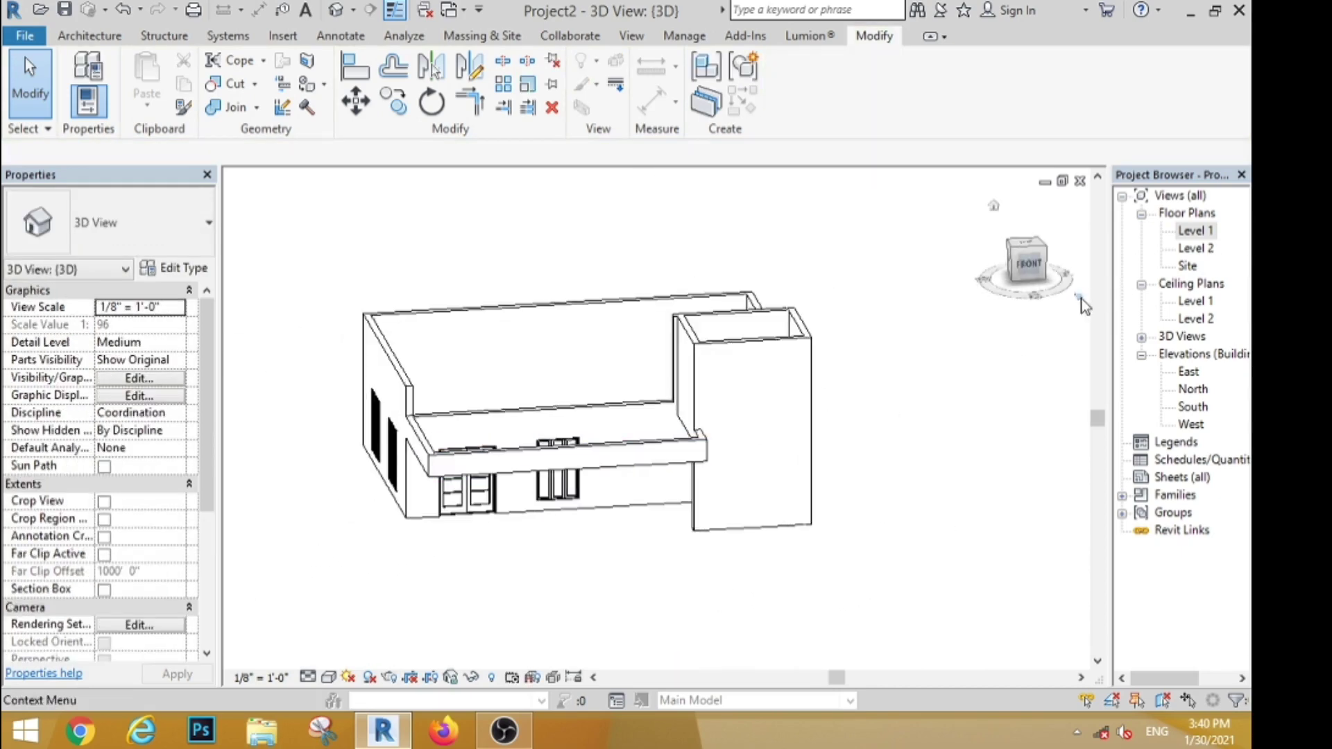
In the Level 1 plan, start a model in-place component in the Casework category with the name Casework 1.
{"action": "double_click", "coordinate": [1202, 232]}
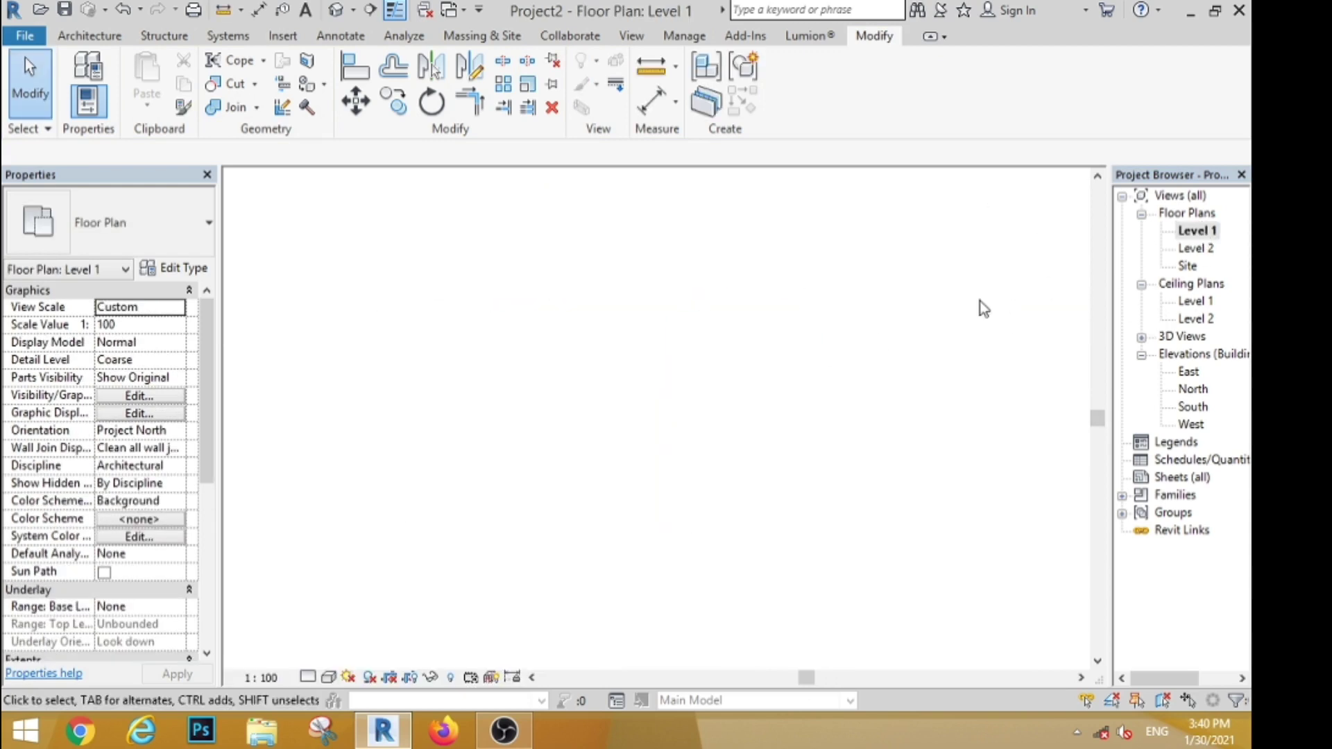
{"action": "left_click", "coordinate": [92, 36]}
{"action": "left_click", "coordinate": [238, 84]}
{"action": "left_click", "coordinate": [201, 157]}
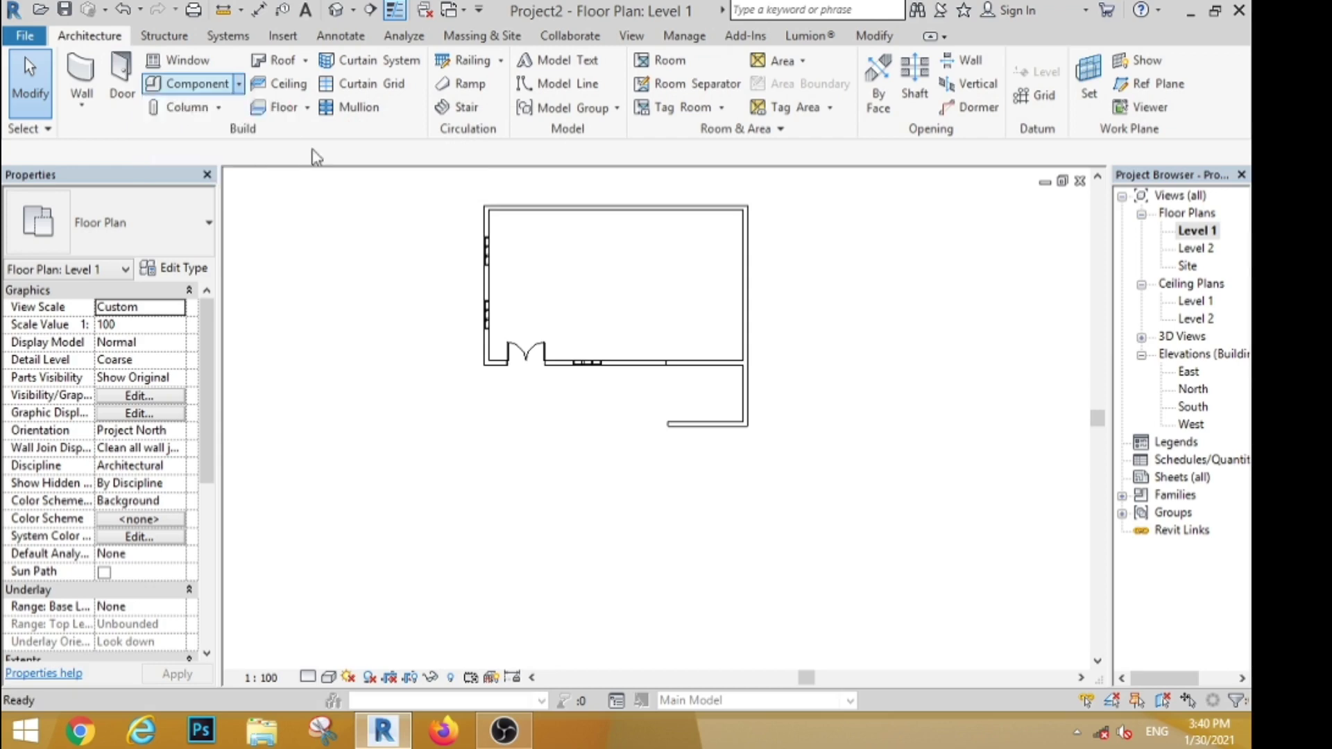
{"action": "left_click", "coordinate": [645, 578]}
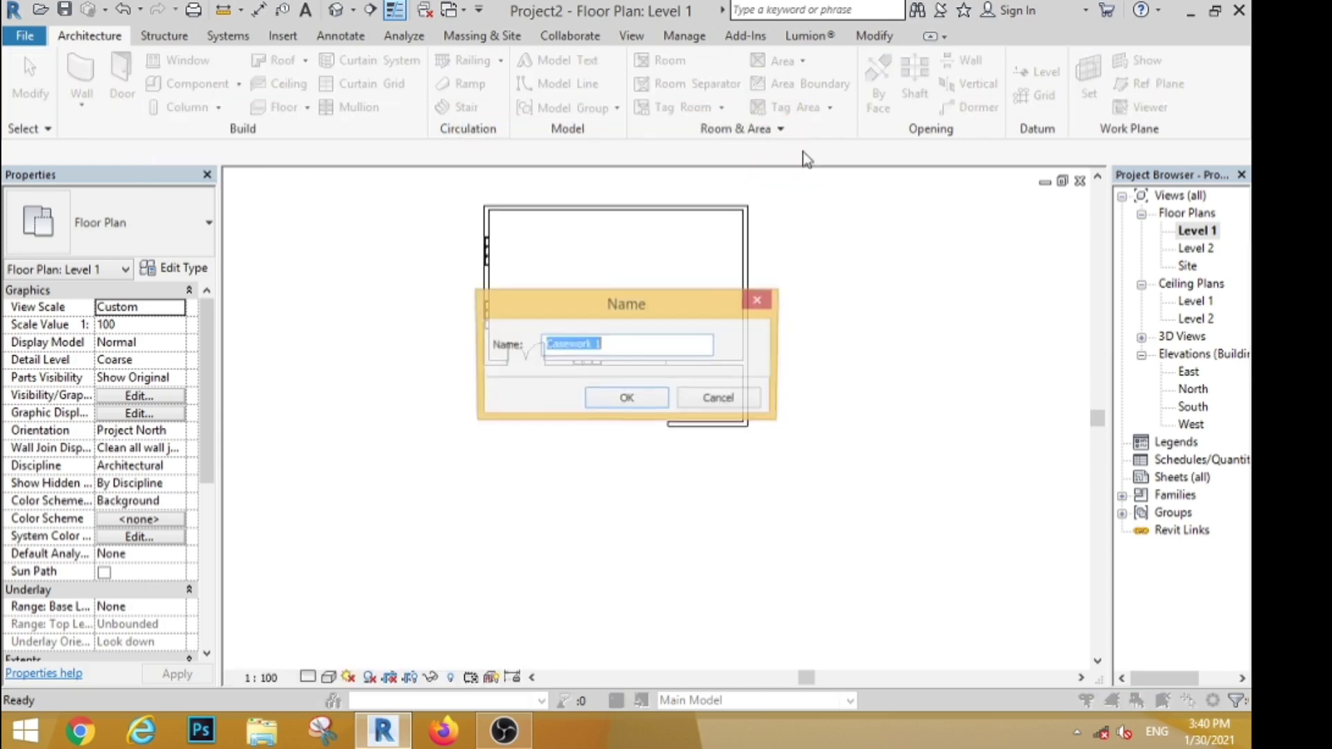
{"action": "left_click", "coordinate": [628, 398]}
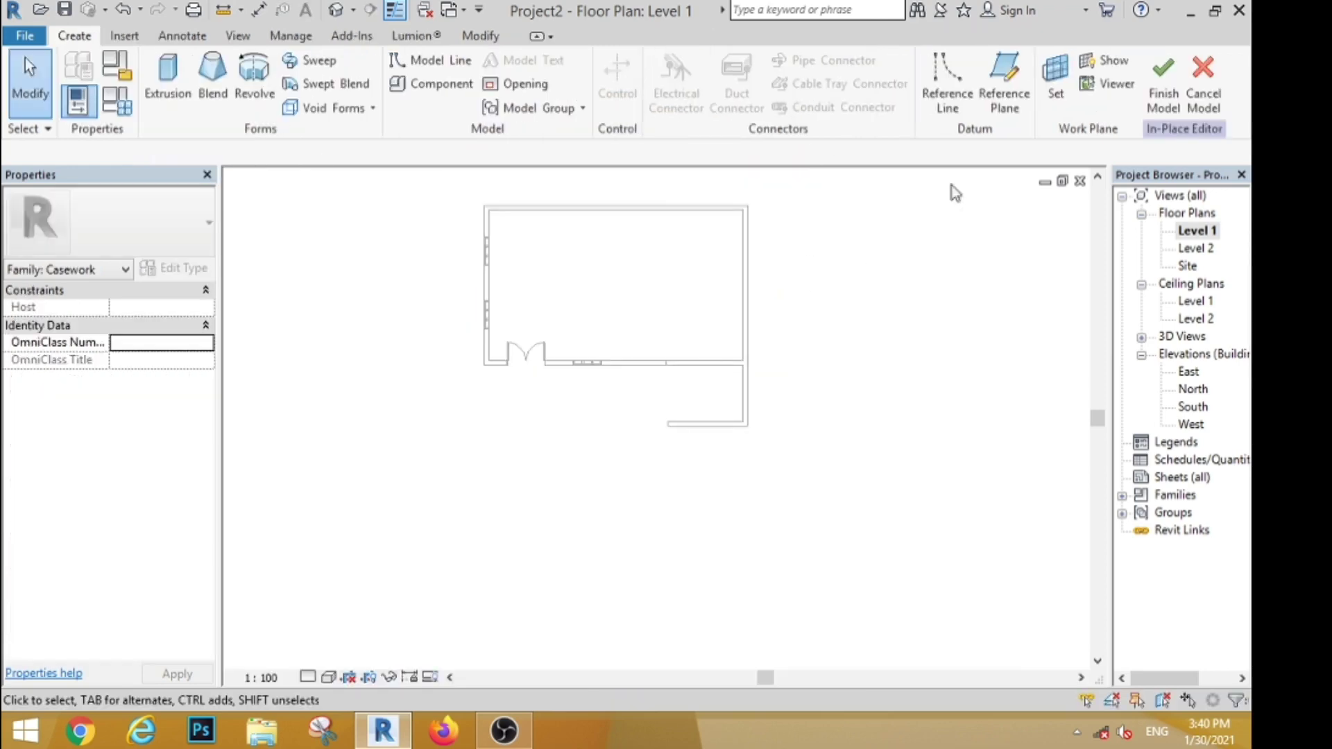
Draw a horizontal reference plane along the outer face of the tower's front wall, extending left past the main block.
{"action": "left_click", "coordinate": [1018, 82]}
{"action": "left_click", "coordinate": [746, 425]}
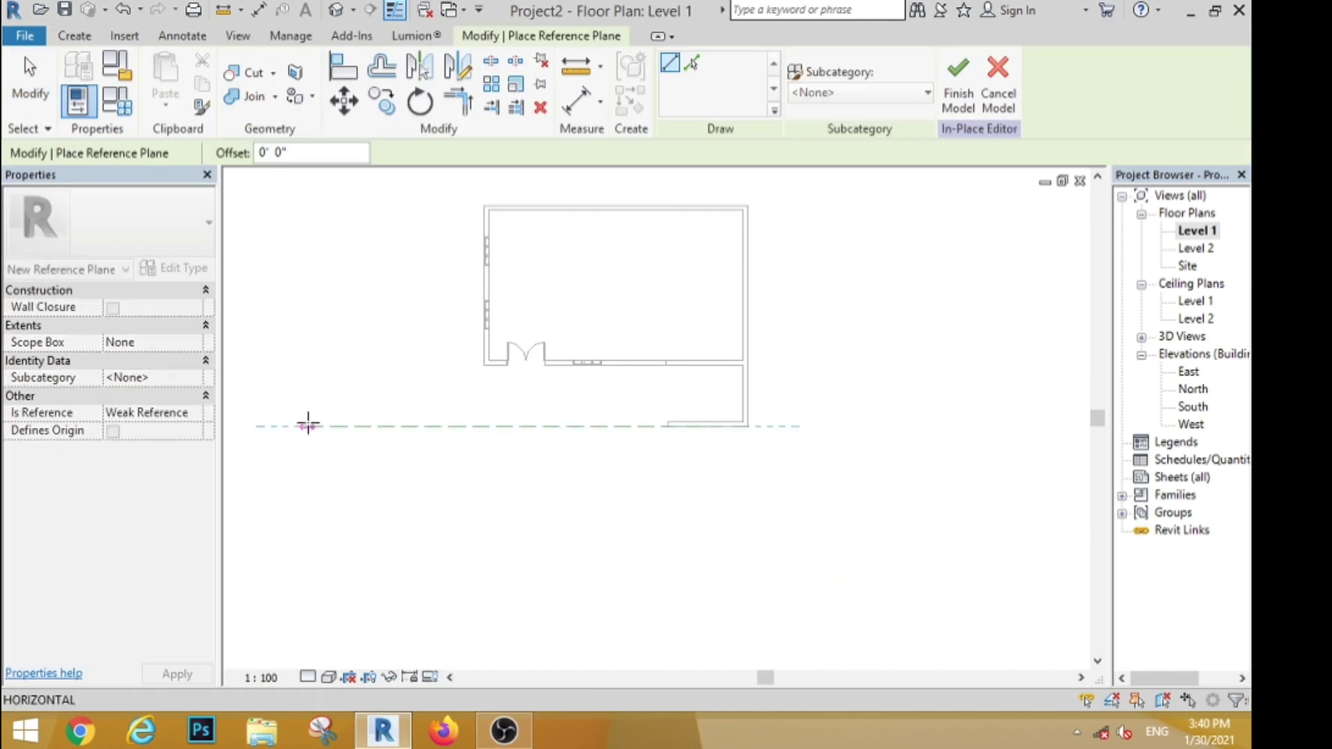
{"action": "left_click", "coordinate": [306, 426]}
{"action": "left_click", "coordinate": [322, 416]}
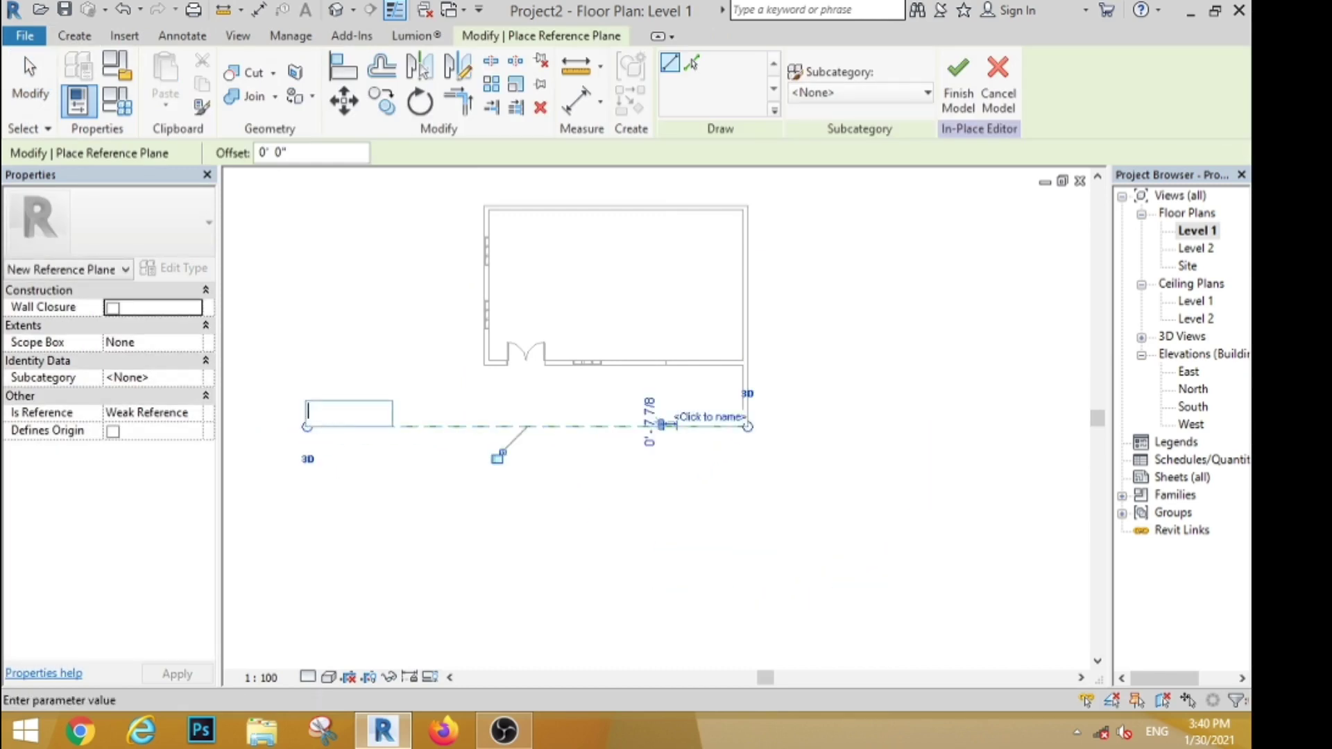
{"action": "key", "text": "Escape"}
{"action": "key", "text": "Escape"}
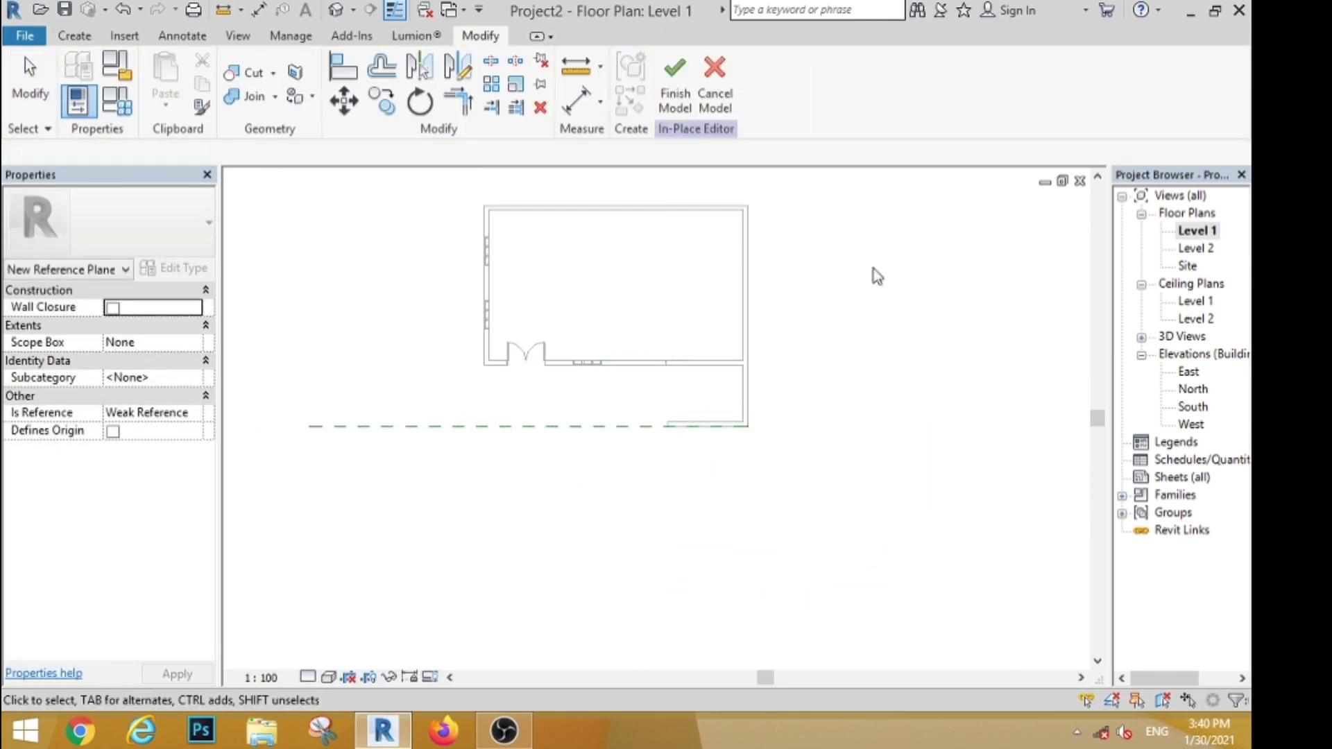
In the South elevation, start an extrusion with the tower-front reference plane as its work plane.
{"action": "double_click", "coordinate": [1190, 408]}
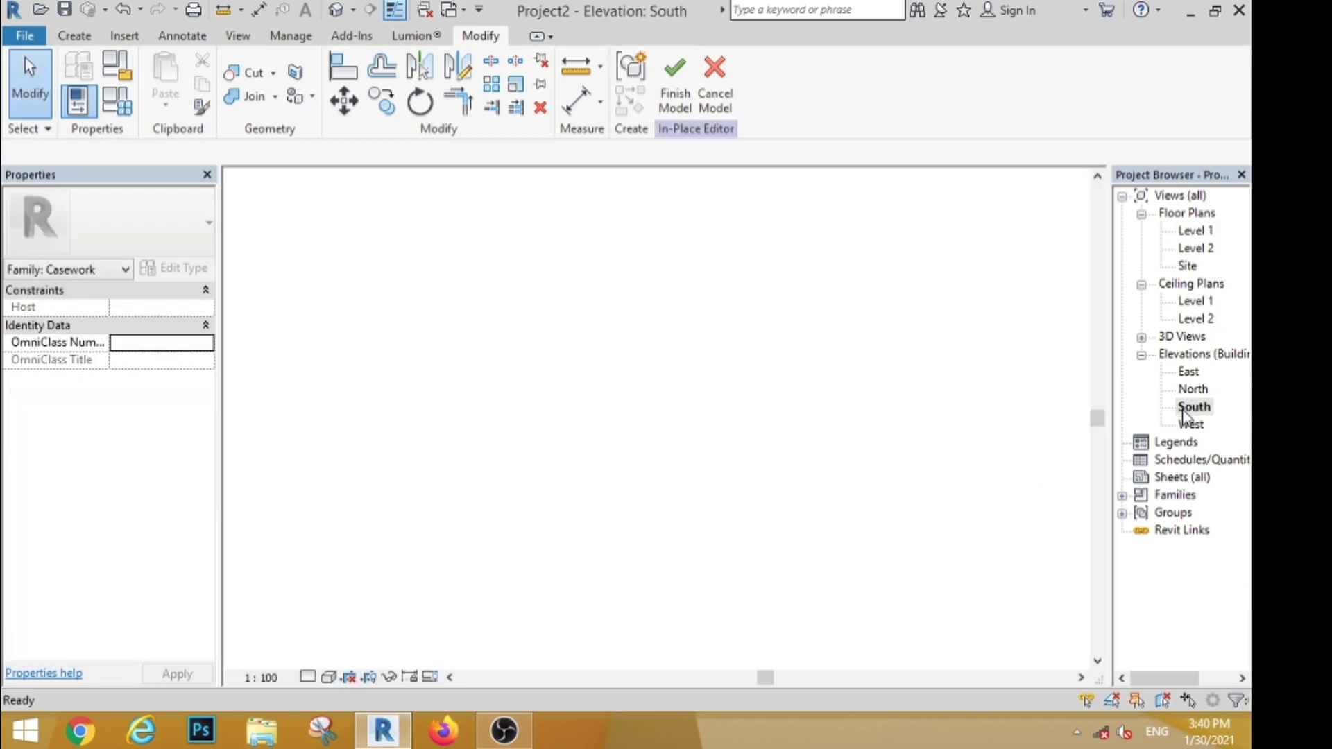
{"action": "left_click", "coordinate": [73, 35]}
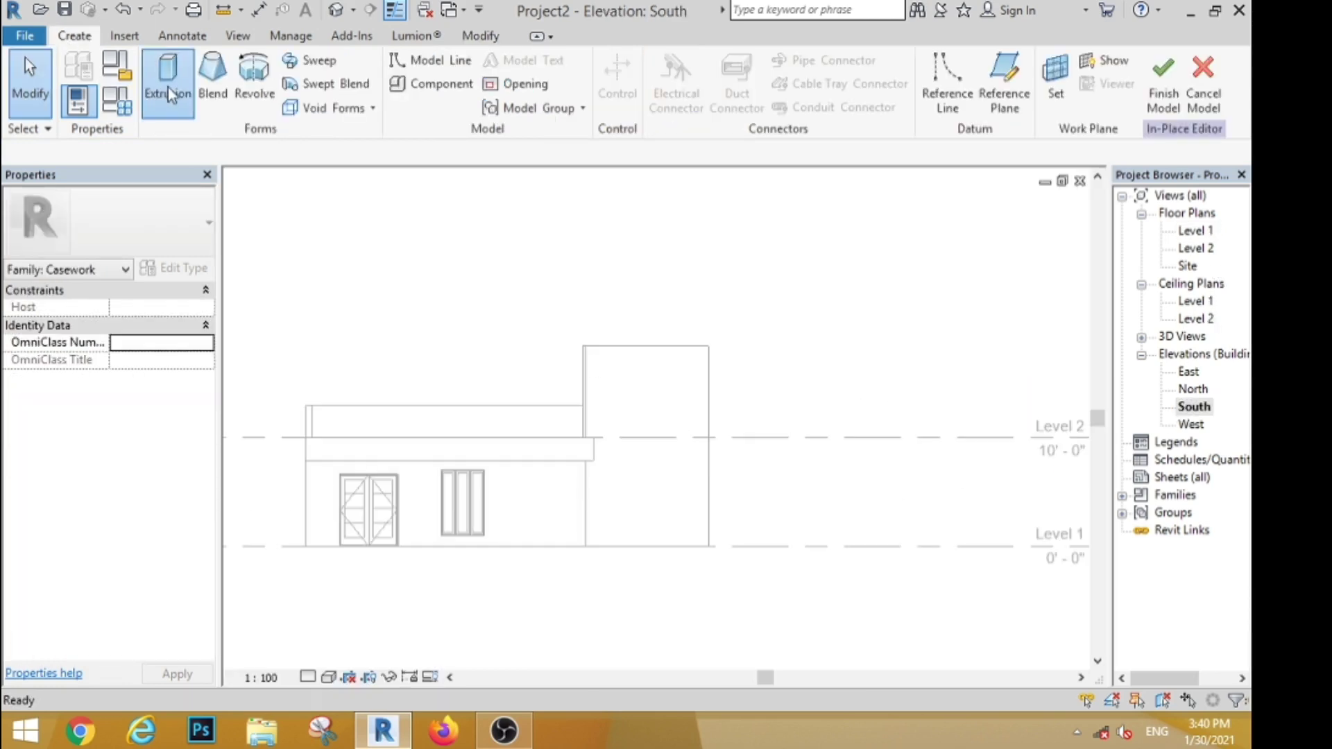
{"action": "left_click", "coordinate": [168, 83]}
{"action": "left_click", "coordinate": [634, 363]}
{"action": "left_click", "coordinate": [611, 413]}
{"action": "left_click", "coordinate": [584, 478]}
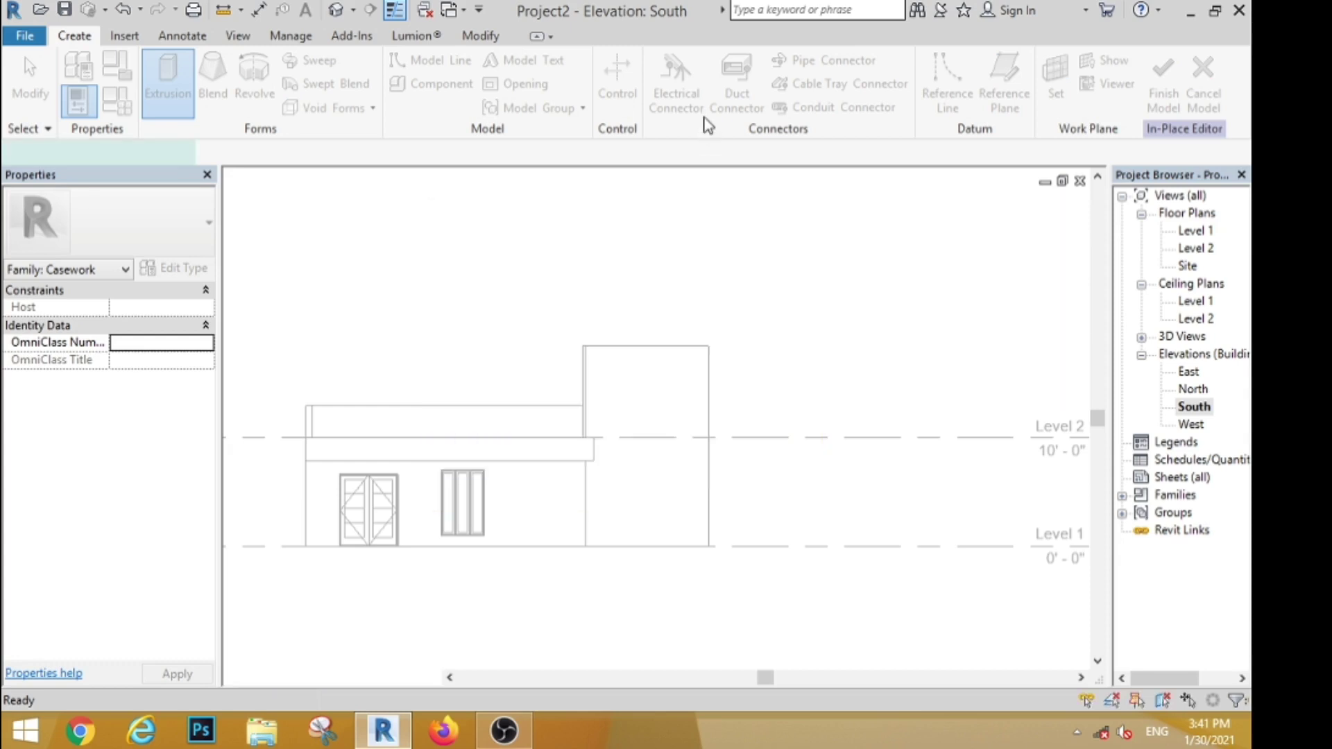
Sketch a rectangle about 11' 8" wide and 5 inches high on top of the tower's front wall.
{"action": "left_click", "coordinate": [708, 271]}
{"action": "left_click", "coordinate": [709, 345]}
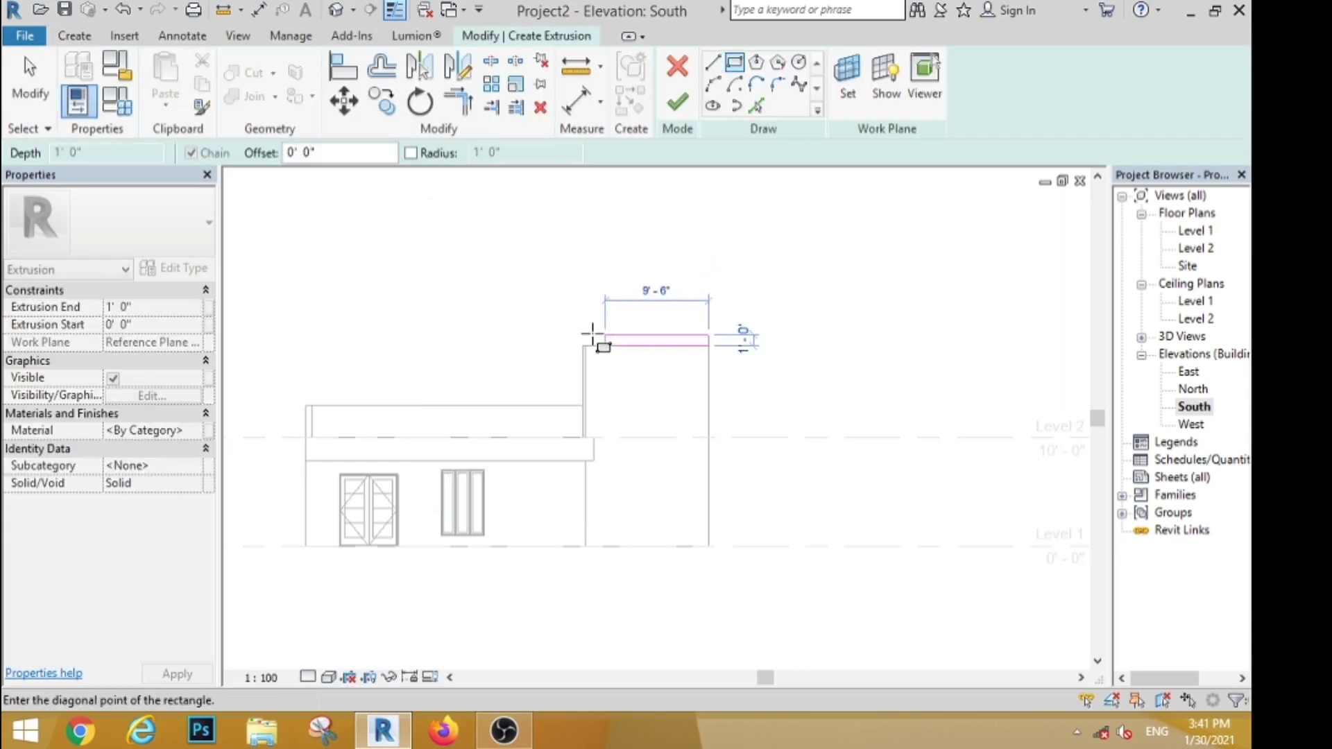
{"action": "scroll", "coordinate": [587, 344], "scroll_direction": "up", "scroll_amount": 3}
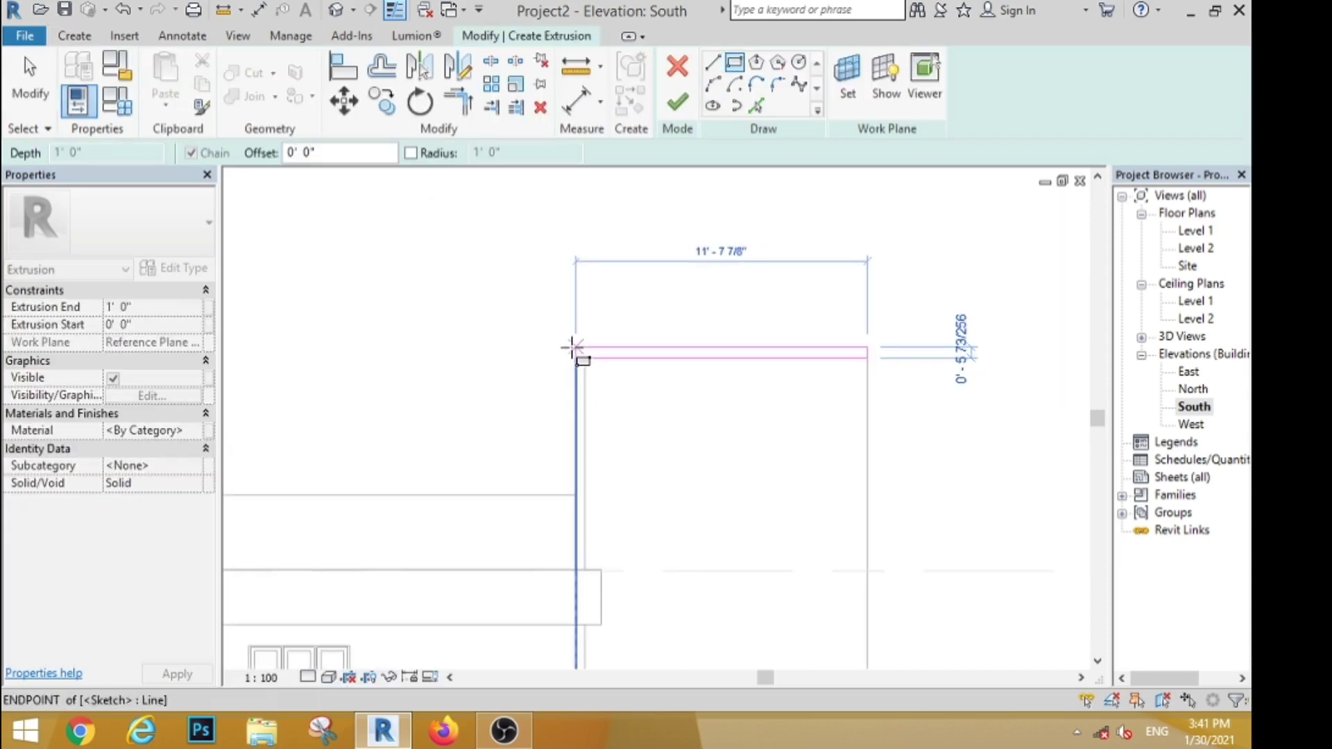
{"action": "left_click", "coordinate": [572, 347]}
{"action": "key", "text": "Escape"}
{"action": "key", "text": "Escape"}
Move both short ends of the rectangle outward so the slab profile slightly overhangs the tower on each side.
{"action": "scroll", "coordinate": [884, 371], "scroll_direction": "up", "scroll_amount": 2}
{"action": "left_click", "coordinate": [853, 339]}
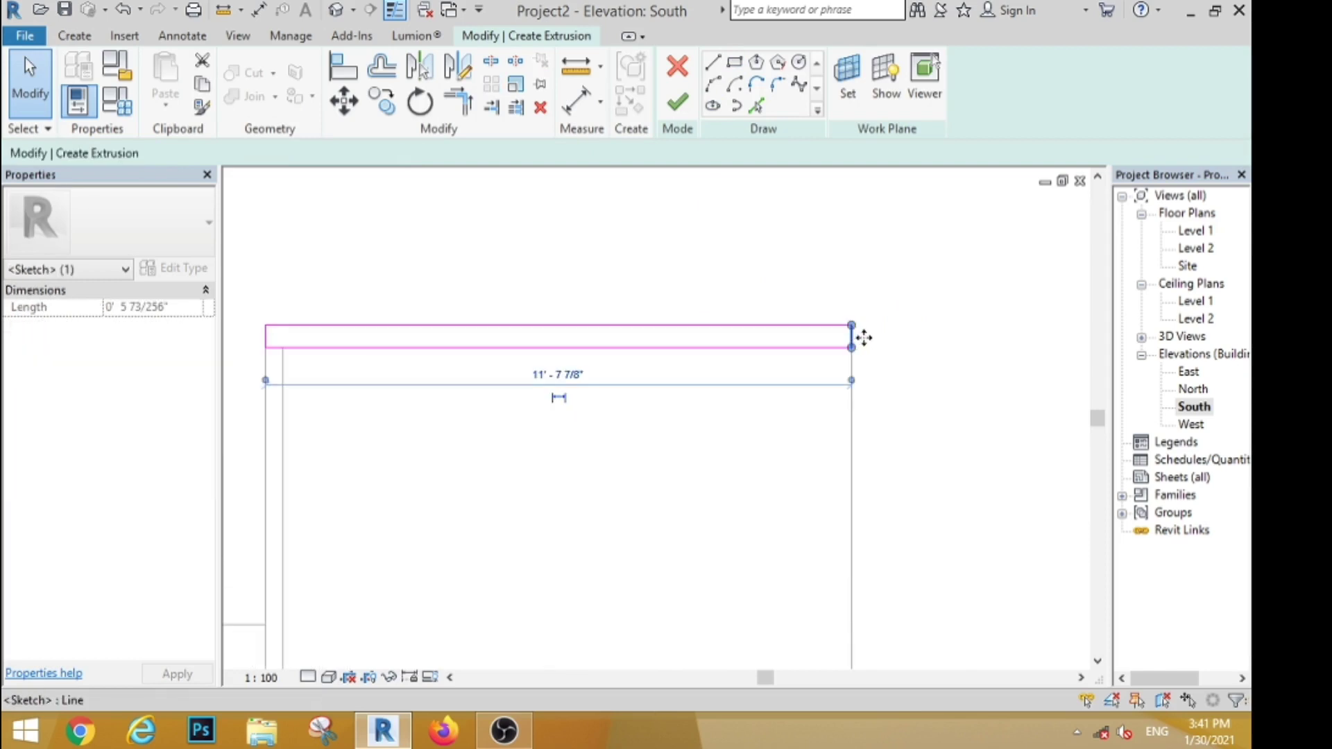
{"action": "left_click_drag", "start_coordinate": [902, 347], "coordinate": [878, 348]}
{"action": "left_click", "coordinate": [905, 362]}
{"action": "scroll", "coordinate": [905, 361], "scroll_direction": "down", "scroll_amount": 2}
{"action": "scroll", "coordinate": [570, 358], "scroll_direction": "up", "scroll_amount": 3}
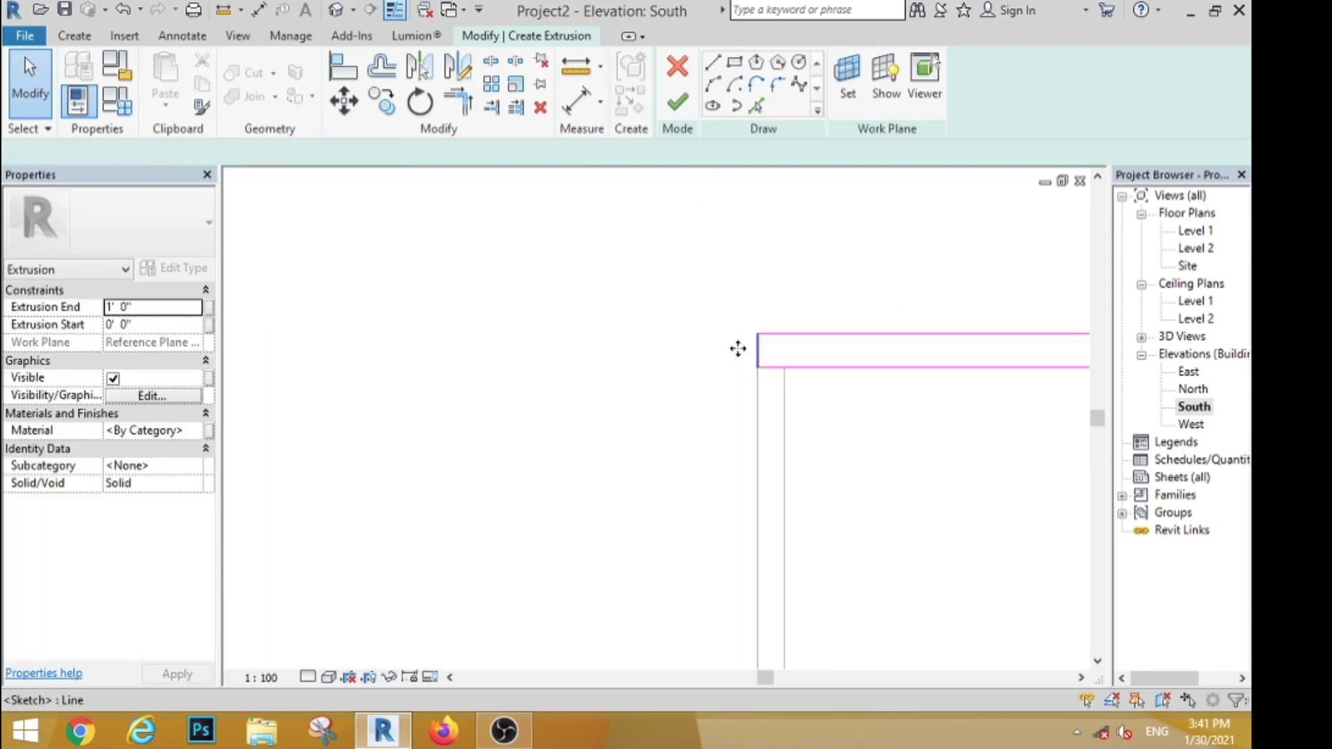
{"action": "left_click_drag", "start_coordinate": [738, 349], "coordinate": [726, 351]}
{"action": "left_click", "coordinate": [565, 395]}
{"action": "scroll", "coordinate": [554, 388], "scroll_direction": "down", "scroll_amount": 3}
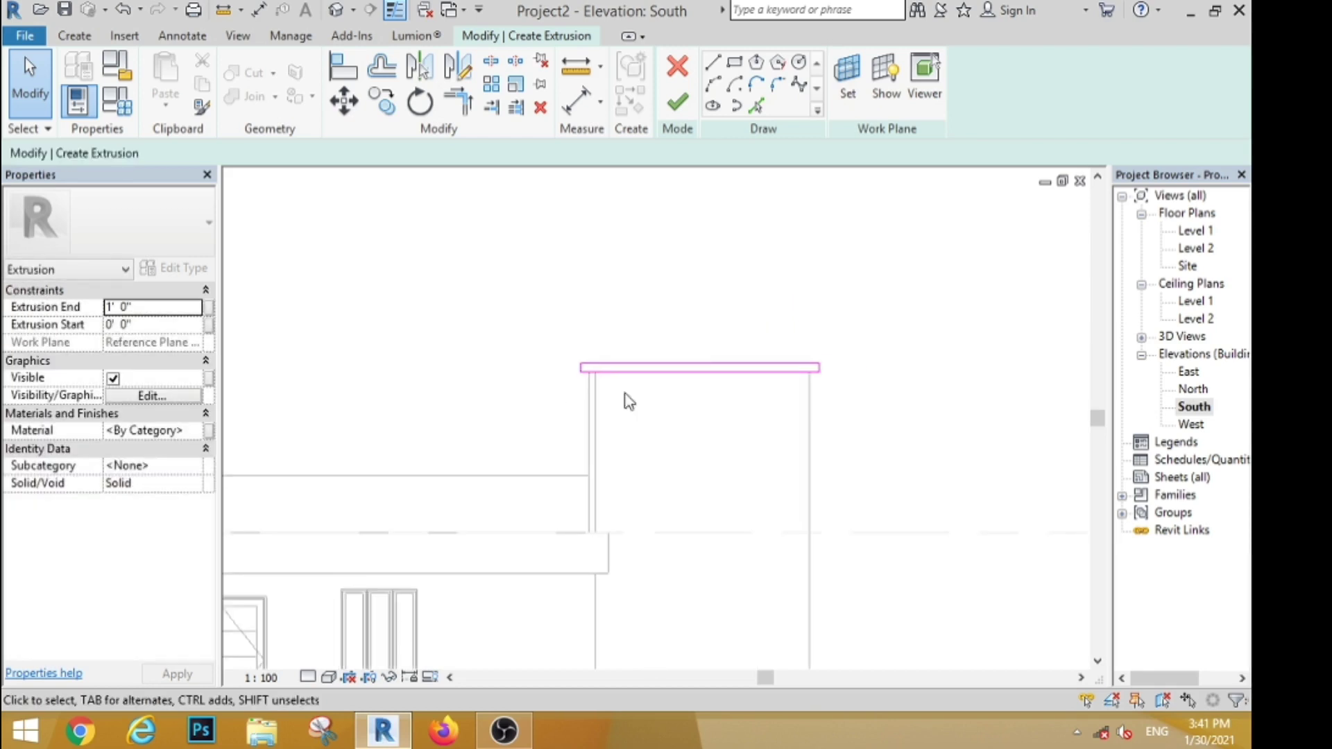
Finish the tower's roof slab extrusion with an extrusion end of 1' 0".
{"action": "left_click", "coordinate": [678, 100]}
{"action": "scroll", "coordinate": [936, 470], "scroll_direction": "down", "scroll_amount": 2}
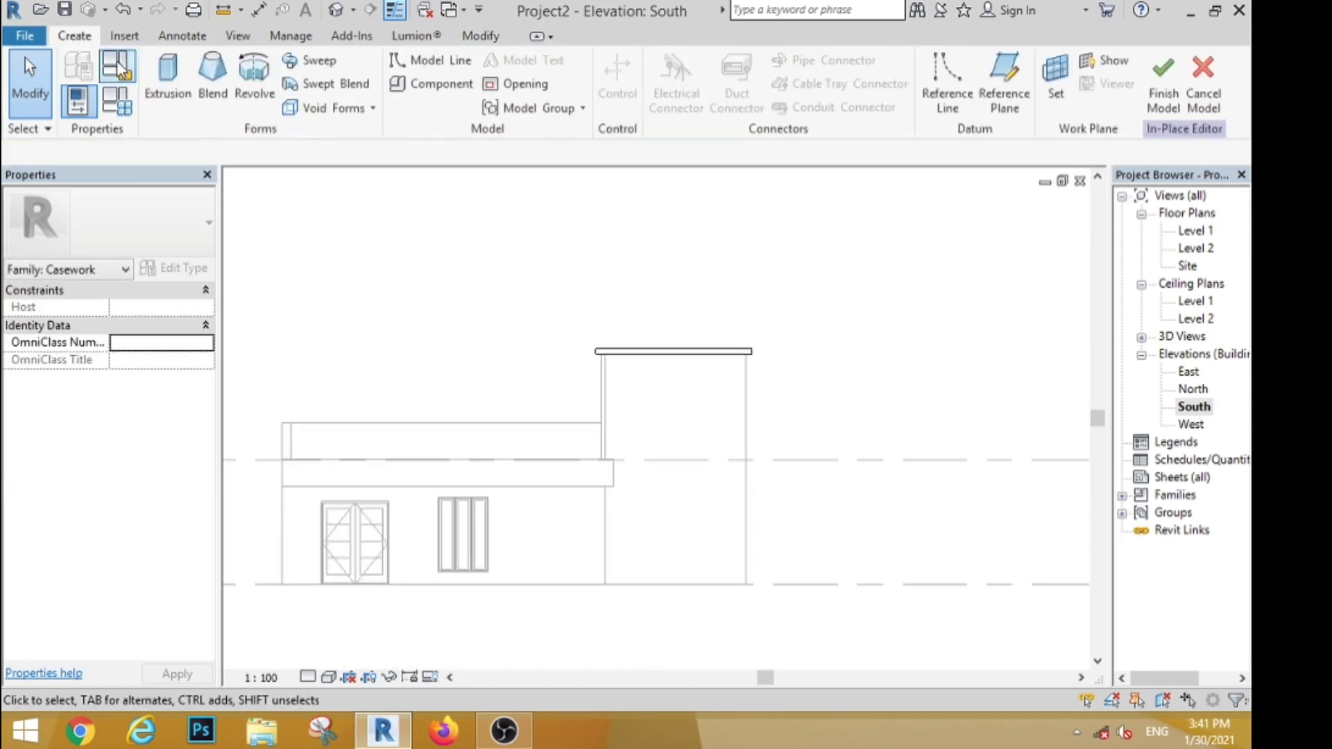
On reference plane FW, extrude a tower-front frame from an outer rectangle about 11' 4" by 16' and an inner one about 9' 6" by 14'.
{"action": "left_click", "coordinate": [168, 76]}
{"action": "left_click", "coordinate": [693, 364]}
{"action": "left_click", "coordinate": [654, 419]}
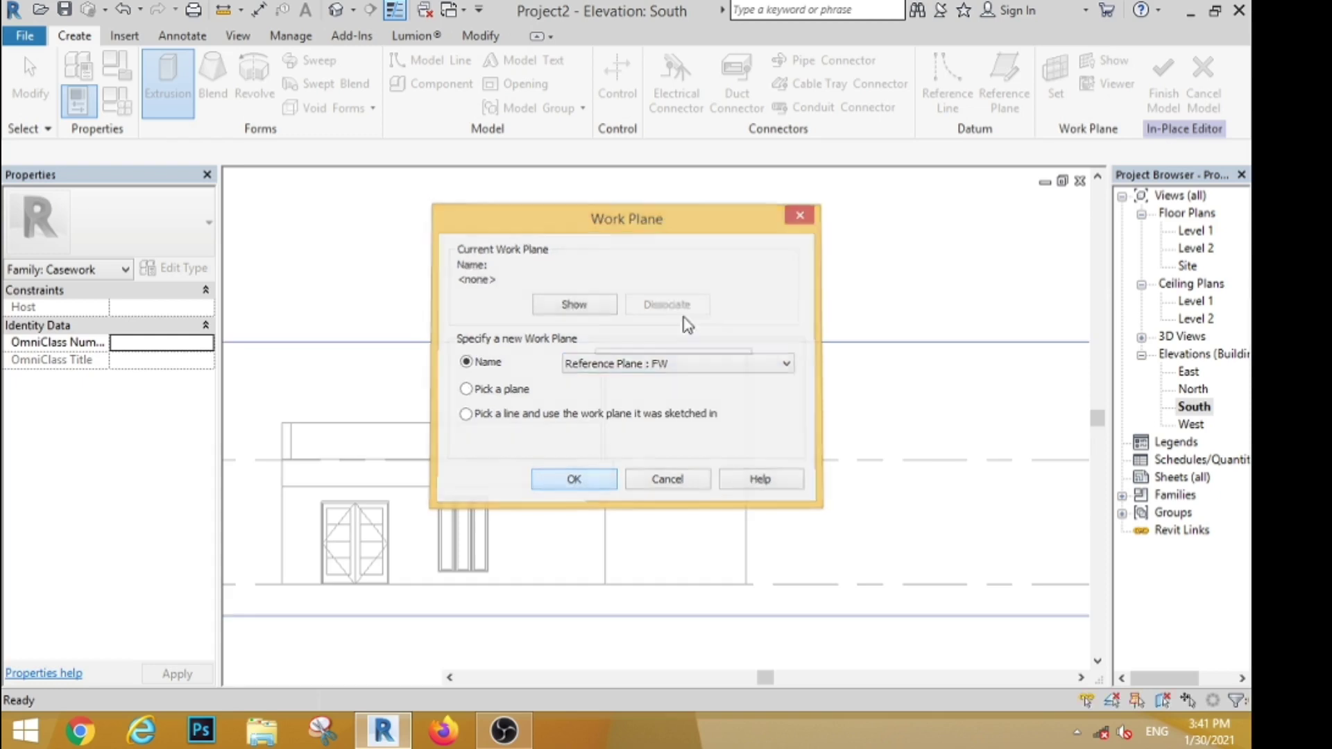
{"action": "key", "text": "Return"}
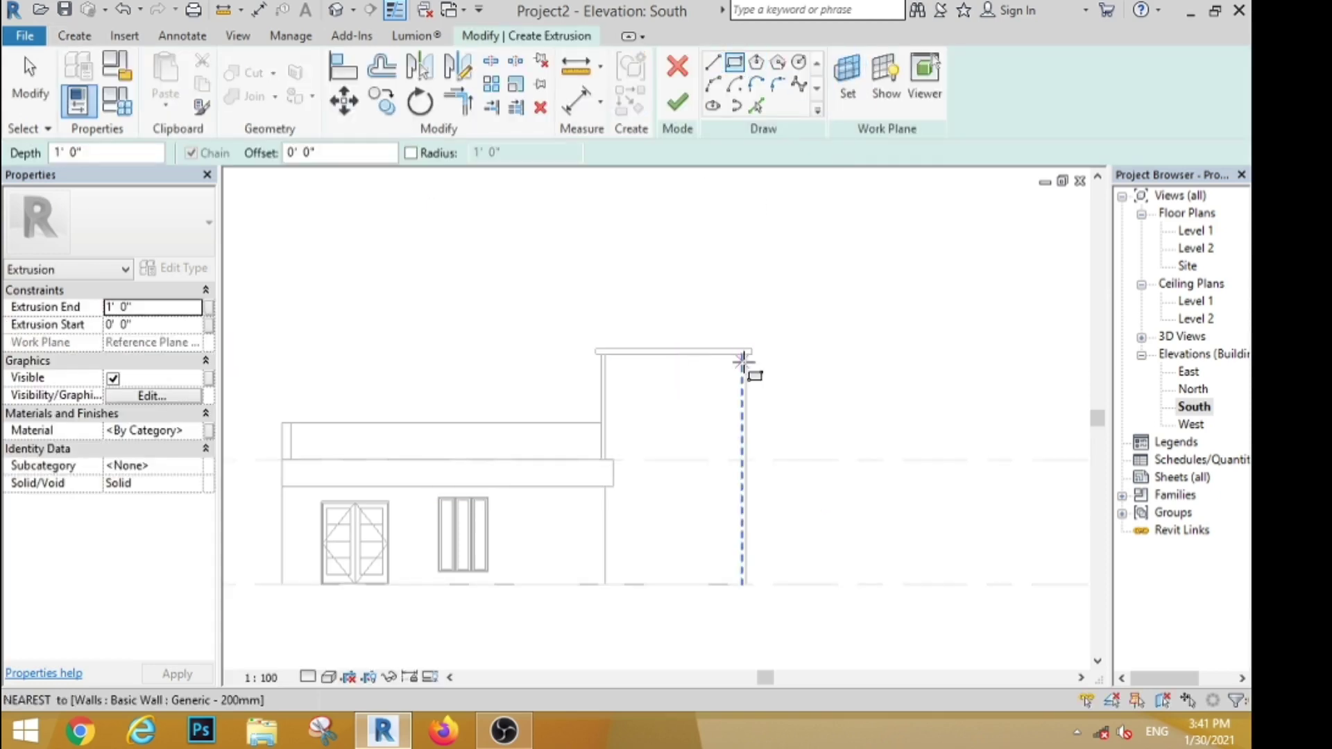
{"action": "left_click", "coordinate": [747, 385]}
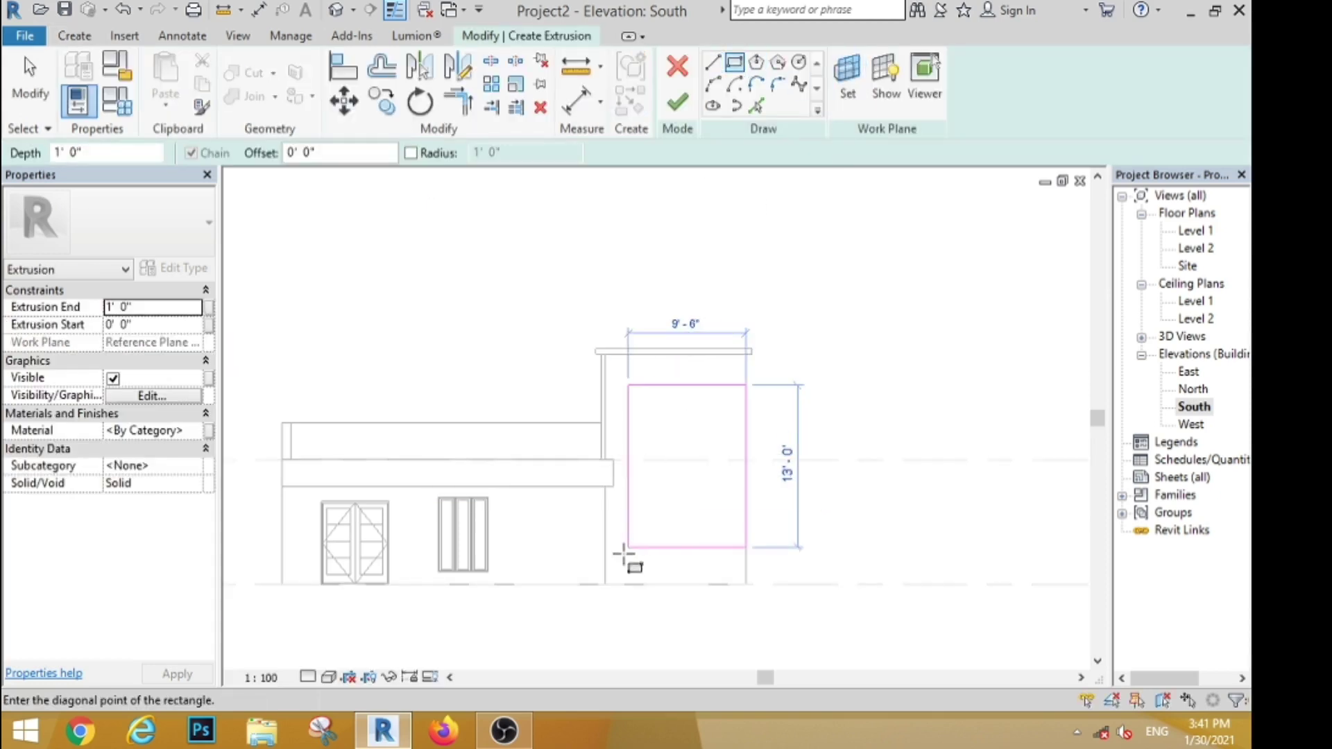
{"action": "left_click", "coordinate": [605, 584]}
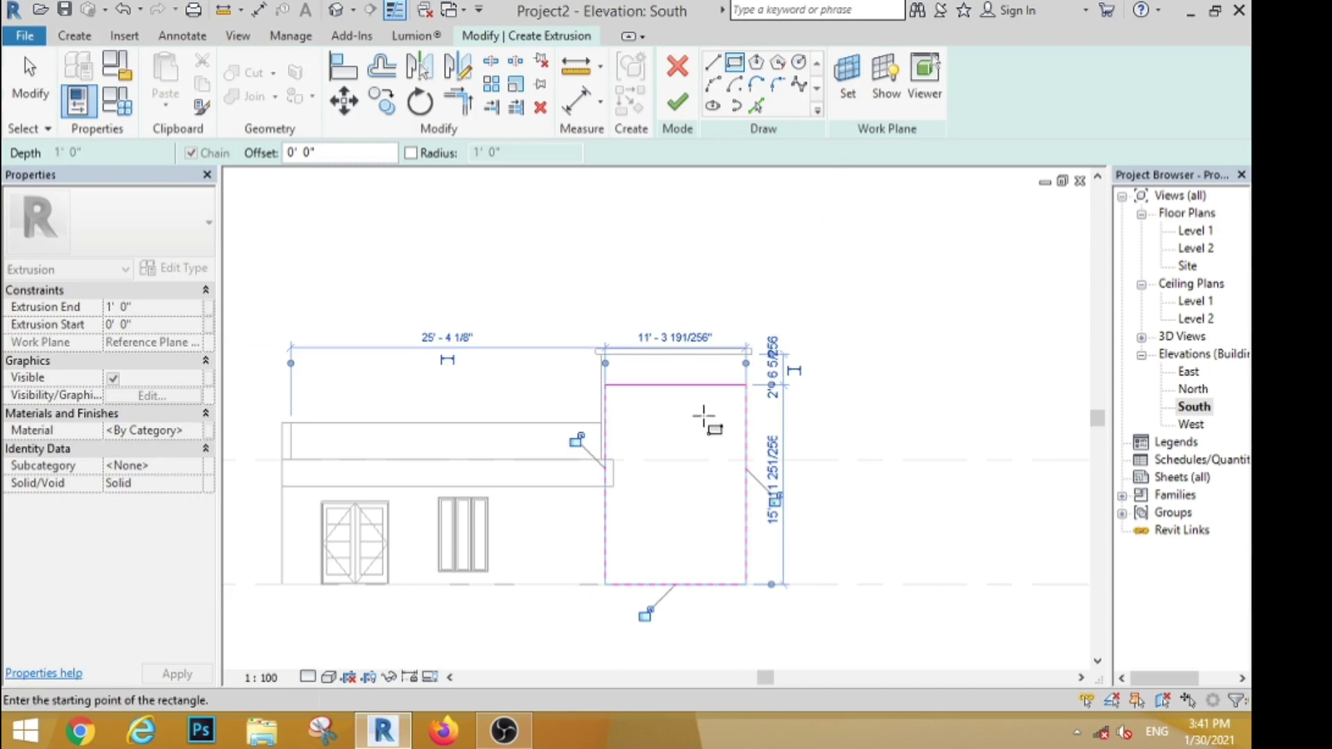
{"action": "left_click", "coordinate": [737, 399]}
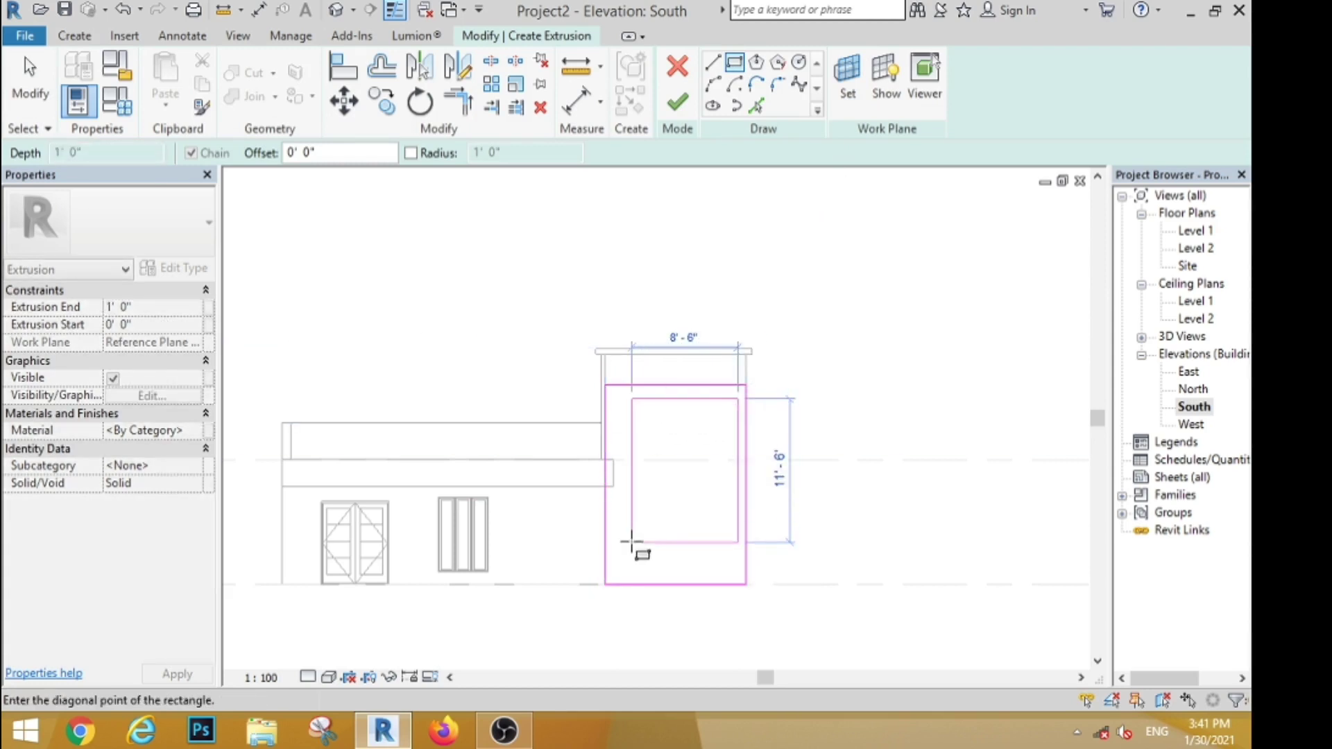
{"action": "scroll", "coordinate": [624, 577], "scroll_direction": "up", "scroll_amount": 4}
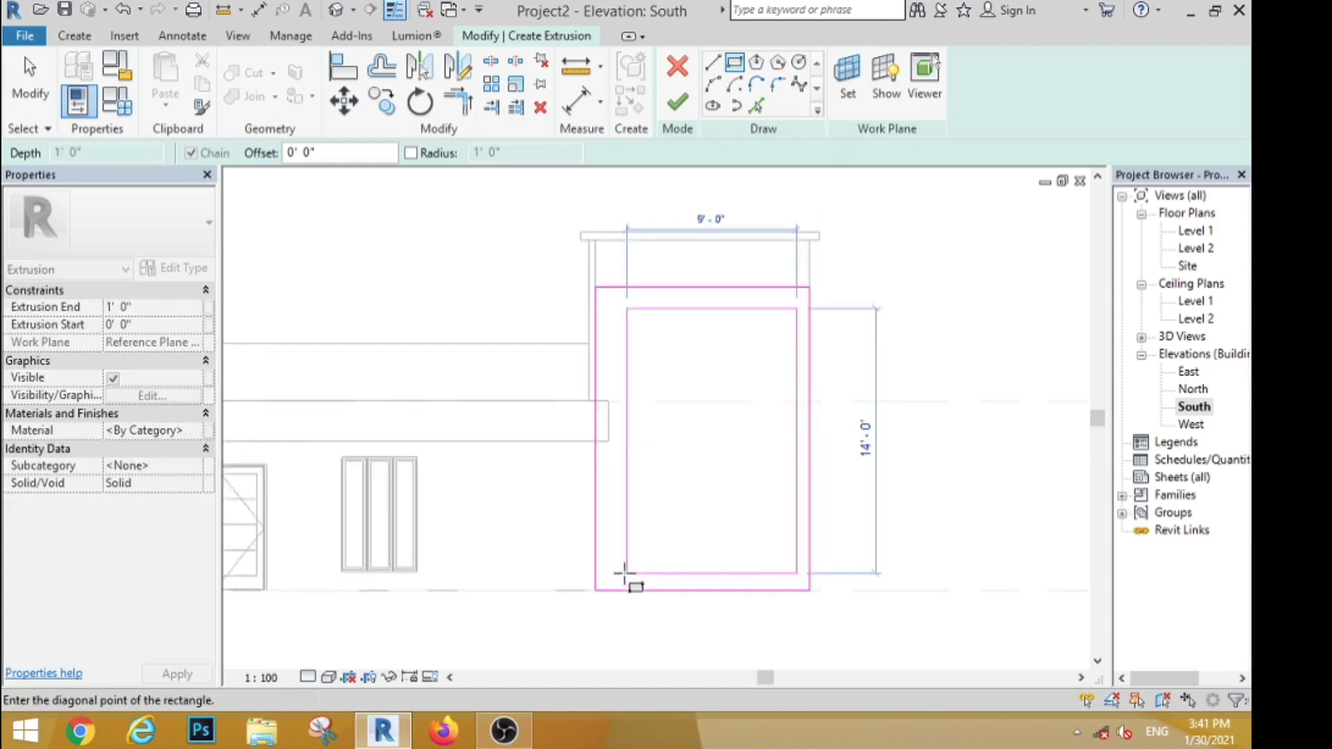
{"action": "left_click", "coordinate": [615, 573]}
{"action": "left_click", "coordinate": [676, 105]}
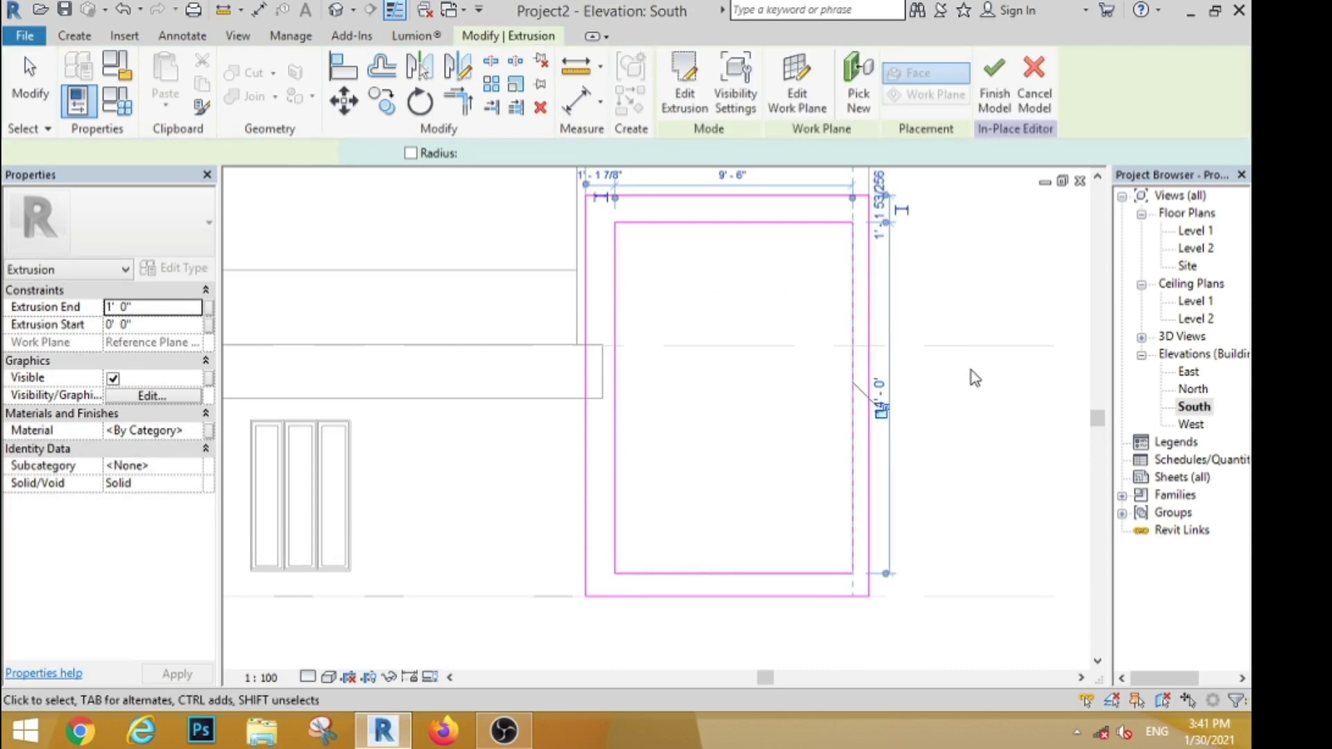
On reference plane FW, extrude a narrow vertical bar about 14' high across the tower frame's opening, right of its centre.
{"action": "left_click", "coordinate": [74, 36]}
{"action": "left_click", "coordinate": [167, 83]}
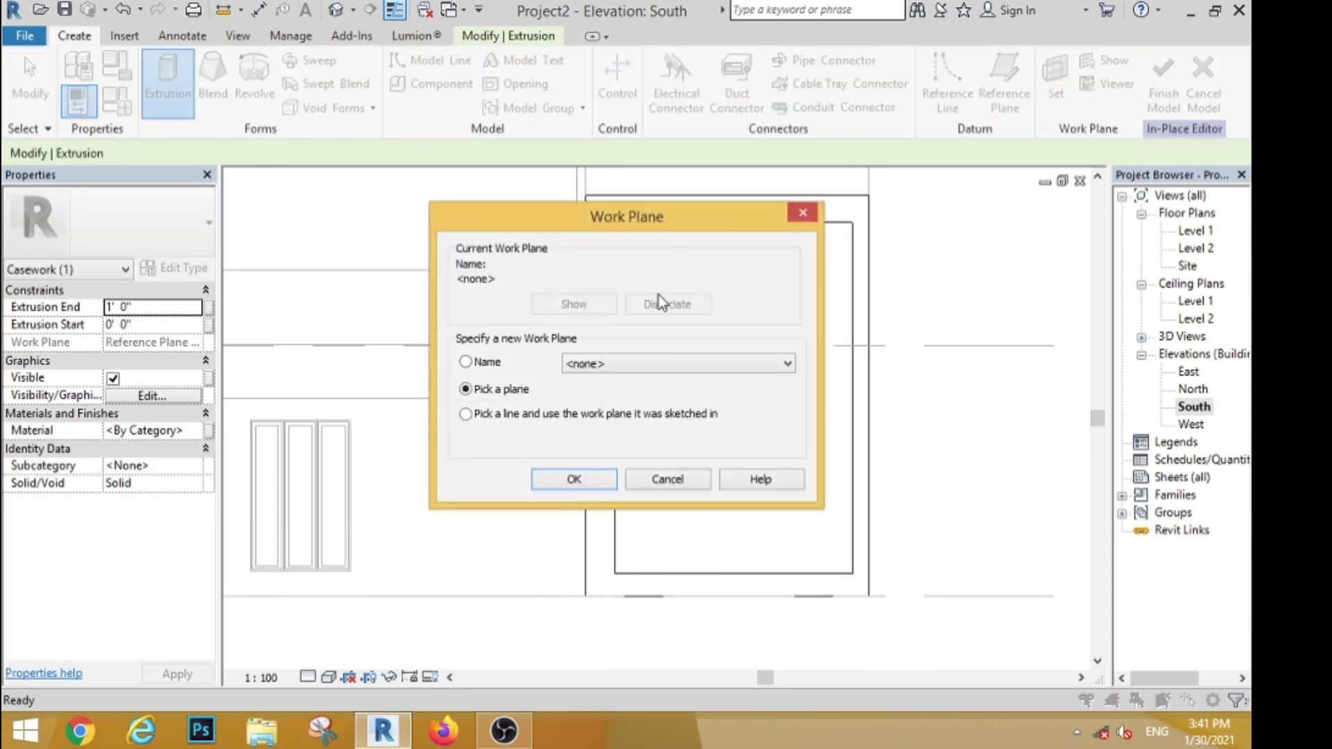
{"action": "left_click", "coordinate": [678, 363]}
{"action": "left_click", "coordinate": [603, 420]}
{"action": "key", "text": "Return"}
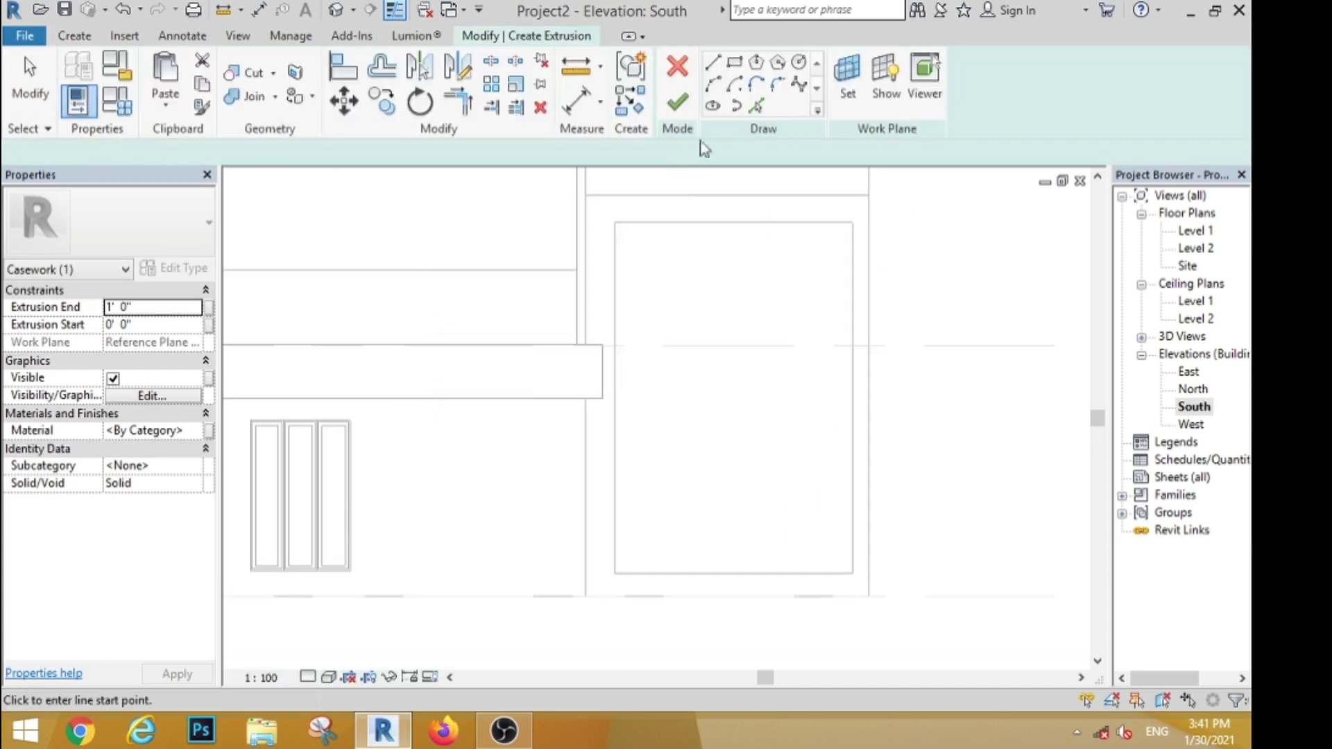
{"action": "left_click", "coordinate": [735, 62]}
{"action": "left_click", "coordinate": [769, 222]}
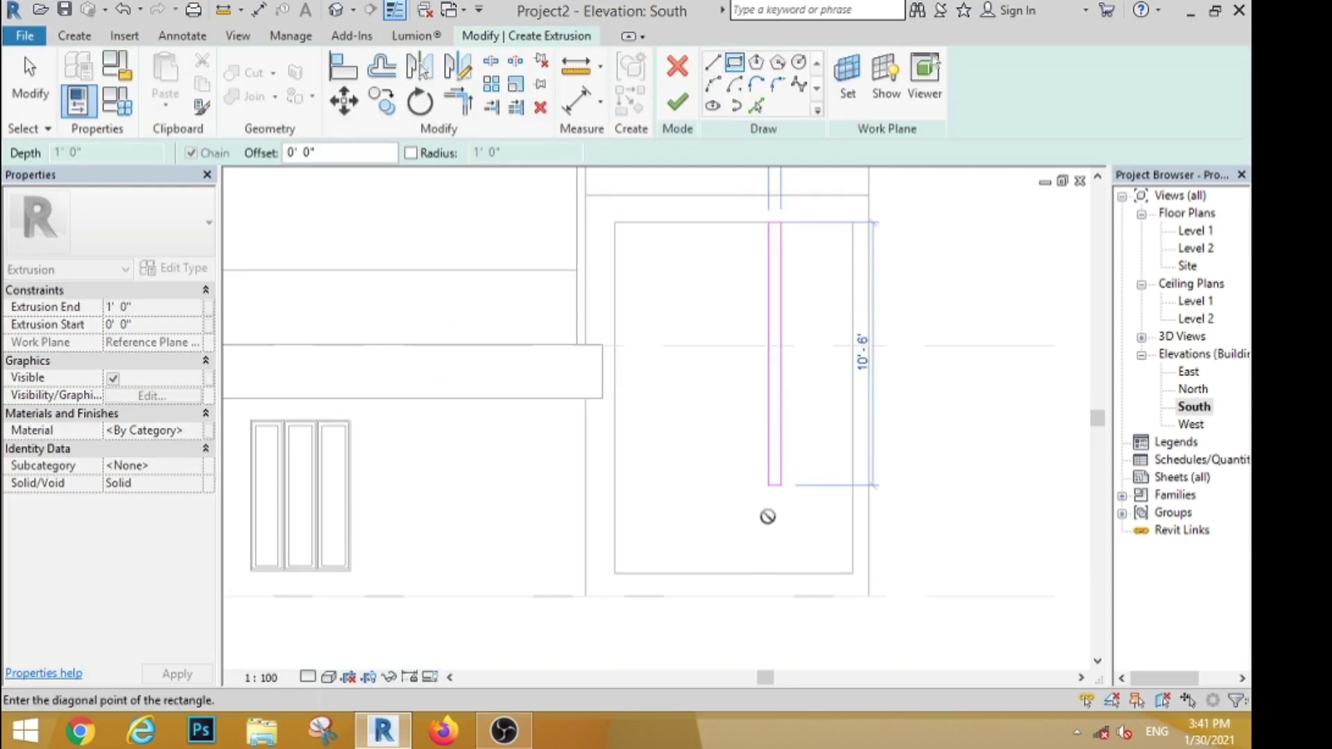
{"action": "scroll", "coordinate": [779, 564], "scroll_direction": "up", "scroll_amount": 2}
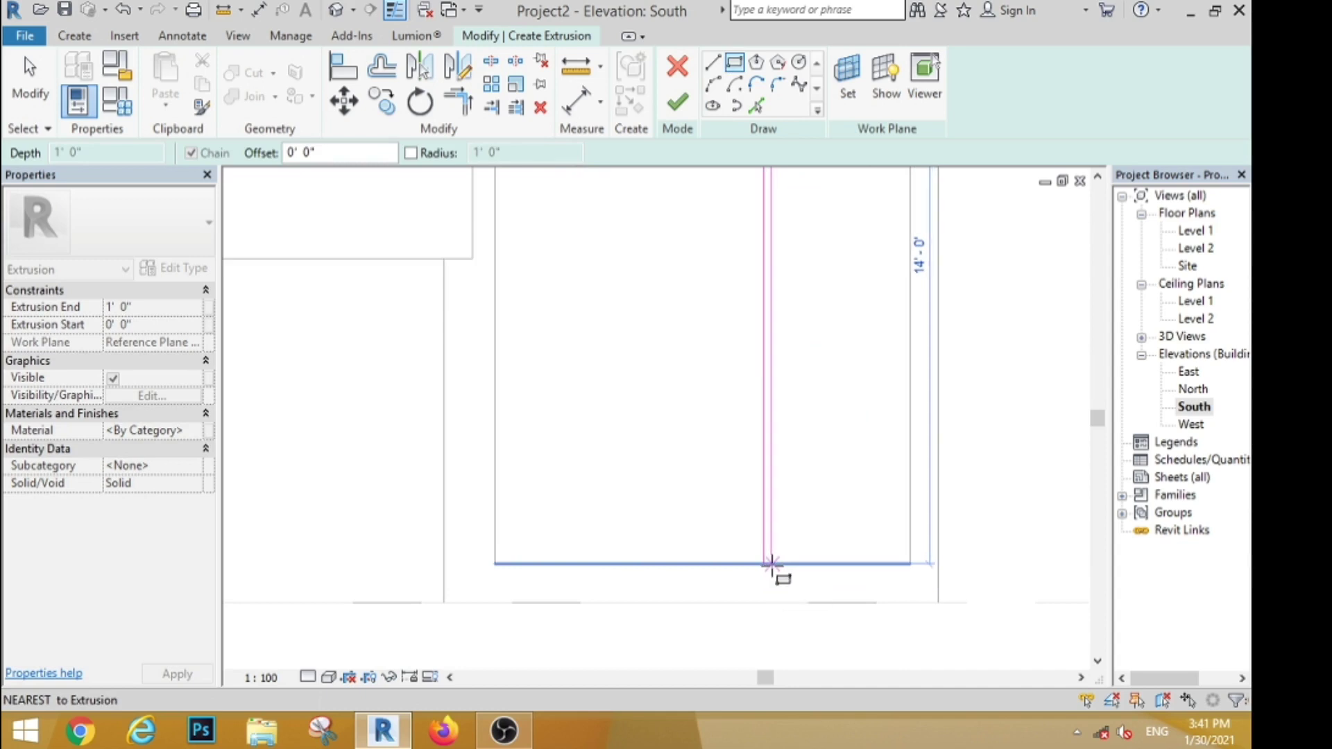
{"action": "scroll", "coordinate": [775, 563], "scroll_direction": "up", "scroll_amount": 1}
{"action": "left_click", "coordinate": [774, 563]}
{"action": "left_click", "coordinate": [677, 104]}
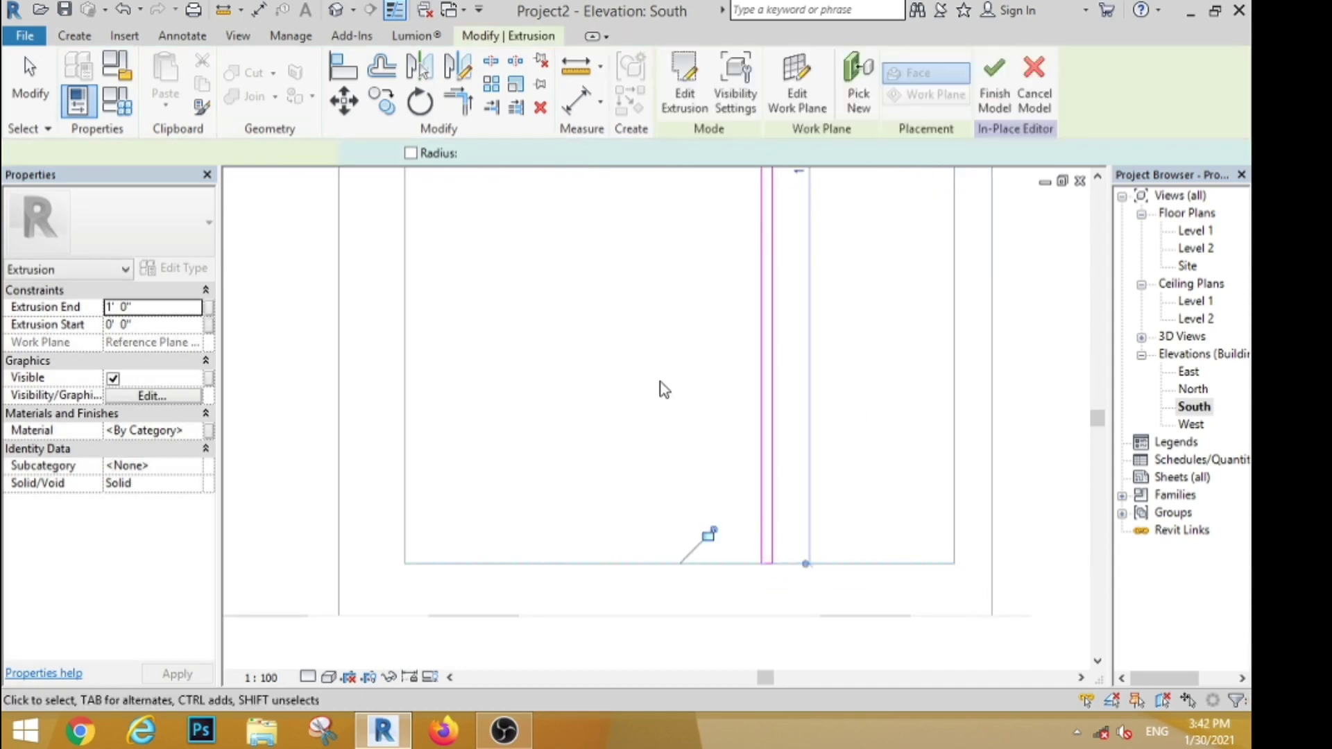
{"action": "left_click", "coordinate": [660, 386]}
On reference plane FW, extrude a rectangular panel filling the tower frame's opening between the vertical bar and the right inner edge.
{"action": "scroll", "coordinate": [693, 354], "scroll_direction": "down", "scroll_amount": 3}
{"action": "left_click", "coordinate": [75, 36]}
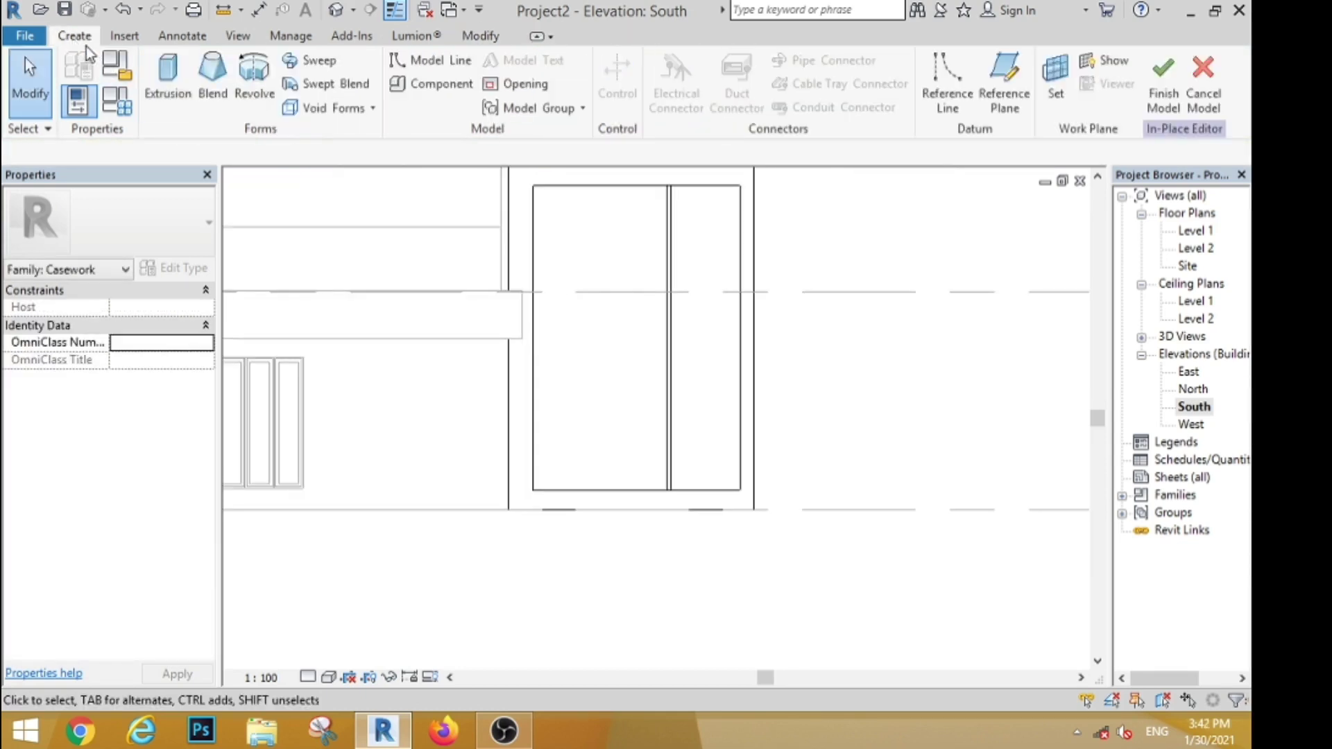
{"action": "left_click", "coordinate": [168, 83]}
{"action": "left_click", "coordinate": [675, 364]}
{"action": "left_click", "coordinate": [624, 420]}
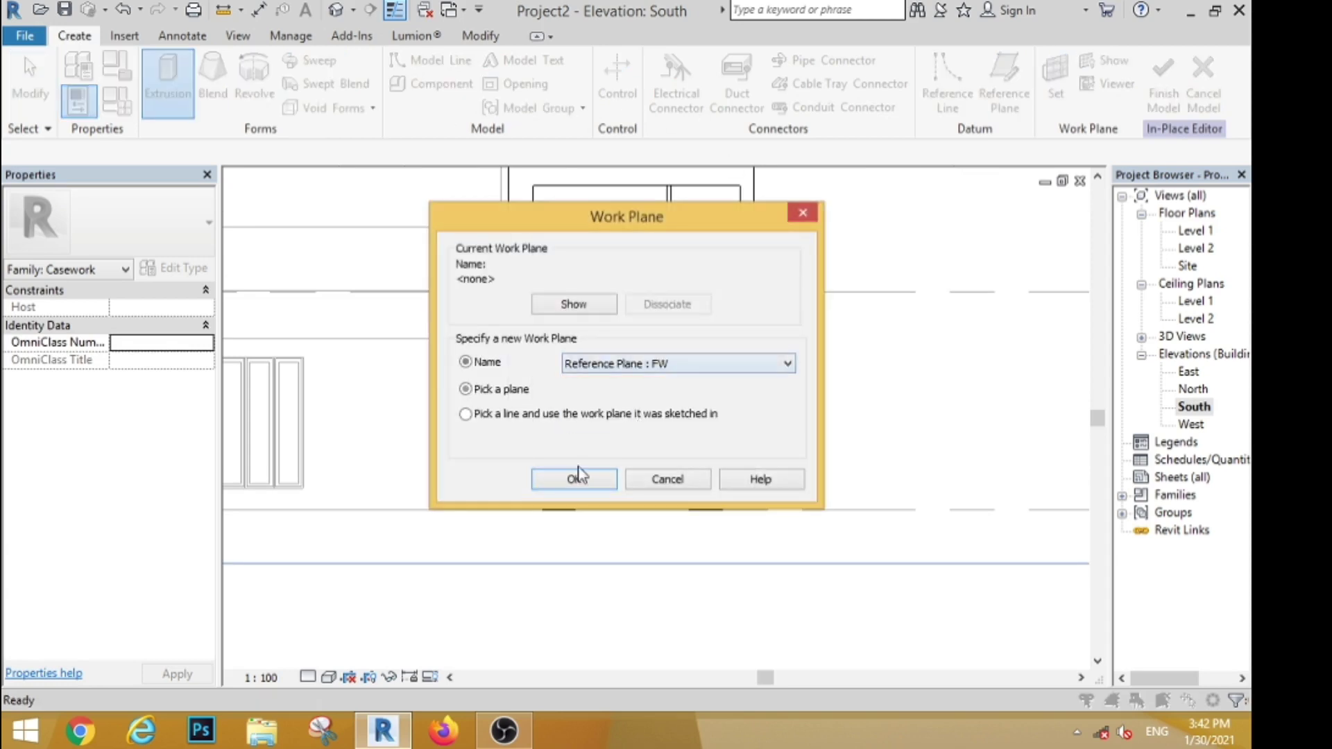
{"action": "left_click", "coordinate": [573, 479]}
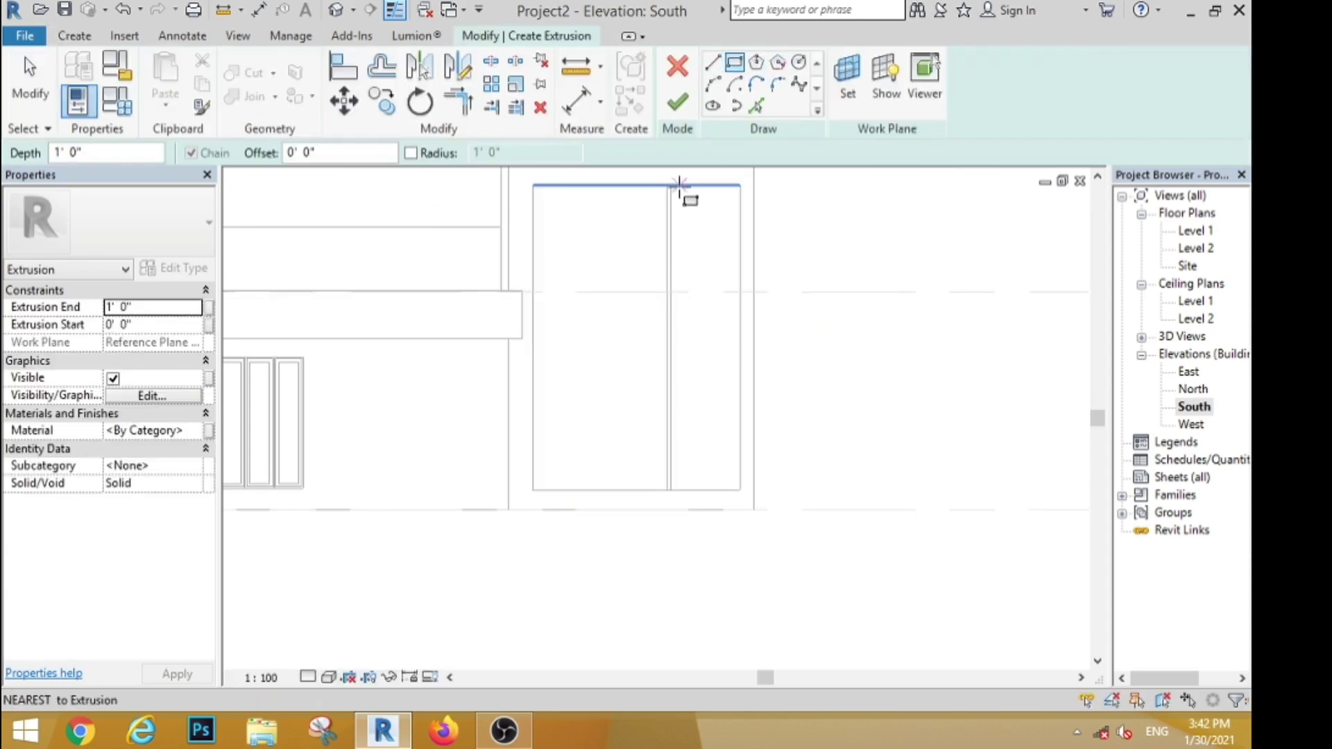
{"action": "left_click", "coordinate": [670, 185]}
{"action": "scroll", "coordinate": [673, 187], "scroll_direction": "up", "scroll_amount": 2}
{"action": "scroll", "coordinate": [763, 361], "scroll_direction": "down", "scroll_amount": 2}
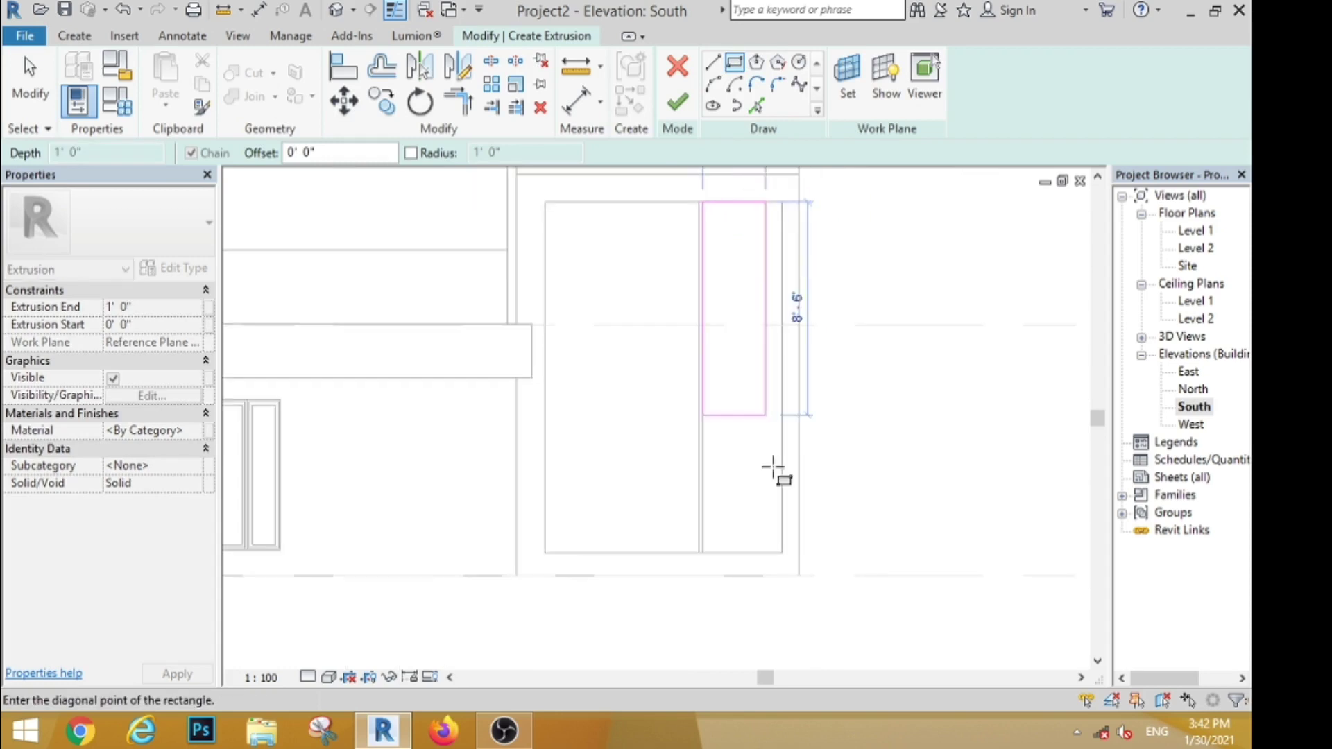
{"action": "left_click", "coordinate": [781, 553]}
{"action": "left_click", "coordinate": [679, 103]}
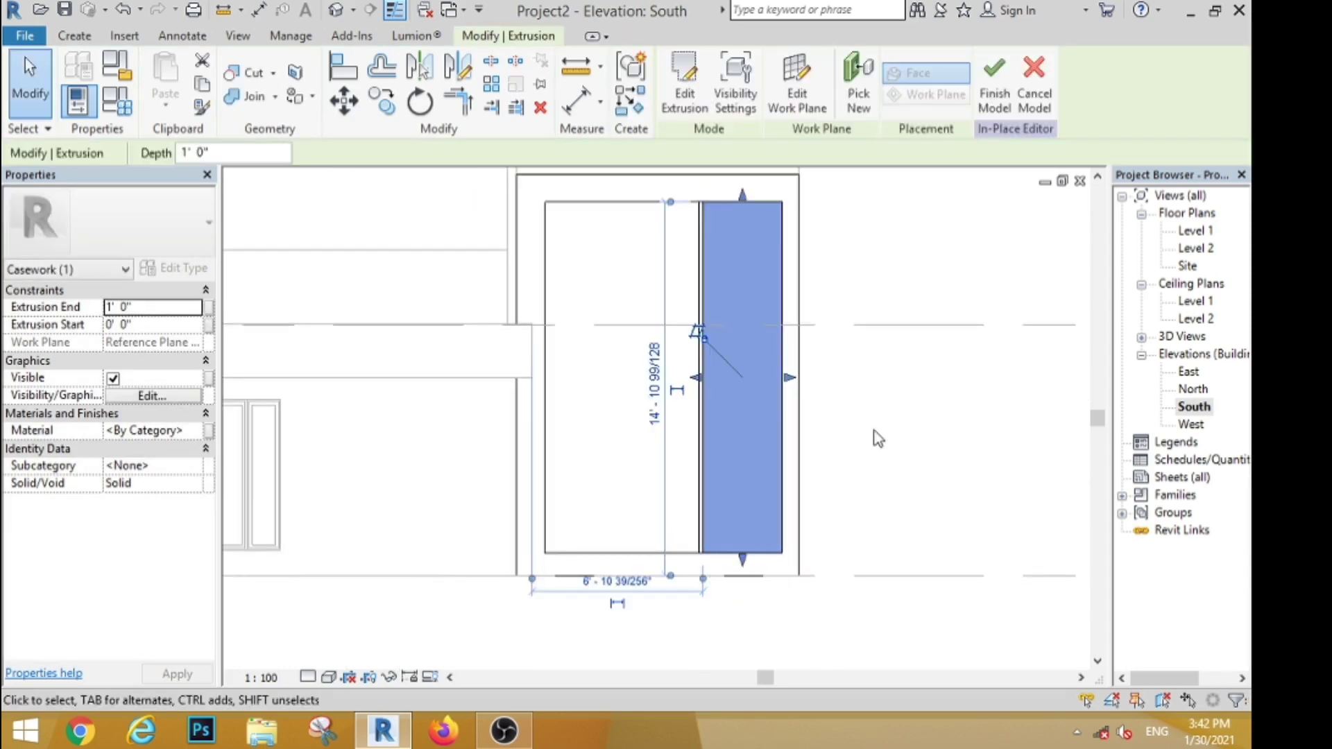
{"action": "left_click", "coordinate": [867, 416]}
On reference plane FW, extrude a thin strip about 27' long along the canopy band's upper edge, slightly overhanging its left end.
{"action": "scroll", "coordinate": [867, 409], "scroll_direction": "down", "scroll_amount": 3}
{"action": "scroll", "coordinate": [545, 384], "scroll_direction": "up", "scroll_amount": 4}
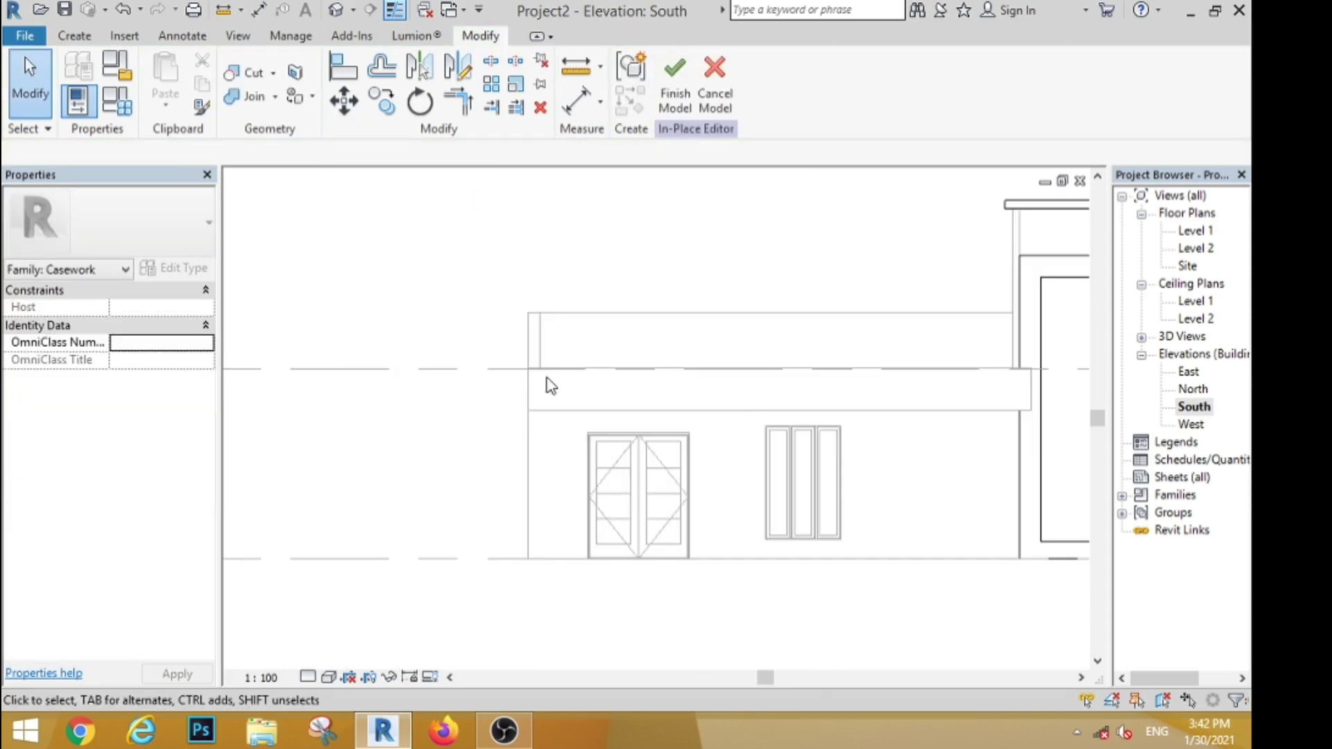
{"action": "scroll", "coordinate": [486, 374], "scroll_direction": "down", "scroll_amount": 2}
{"action": "left_click", "coordinate": [74, 36]}
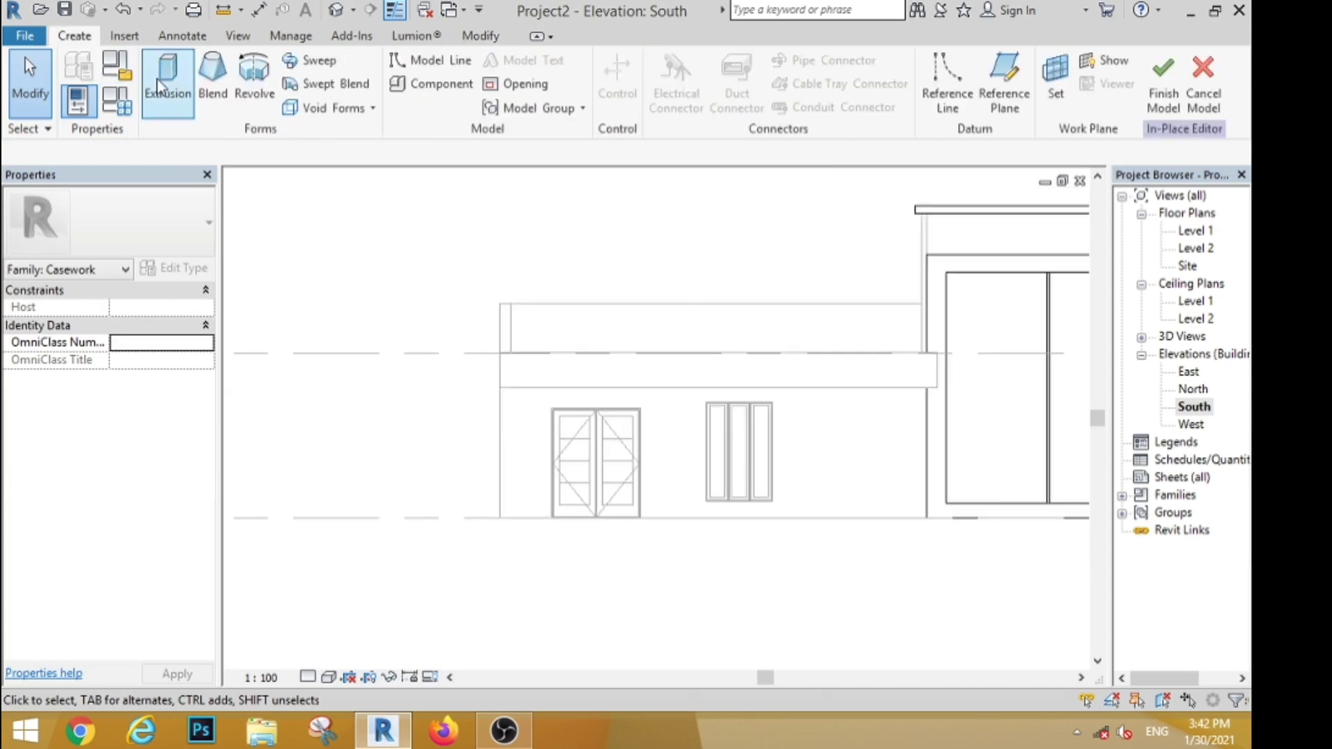
{"action": "left_click", "coordinate": [168, 80]}
{"action": "left_click", "coordinate": [784, 364]}
{"action": "left_click", "coordinate": [604, 419]}
{"action": "left_click", "coordinate": [574, 478]}
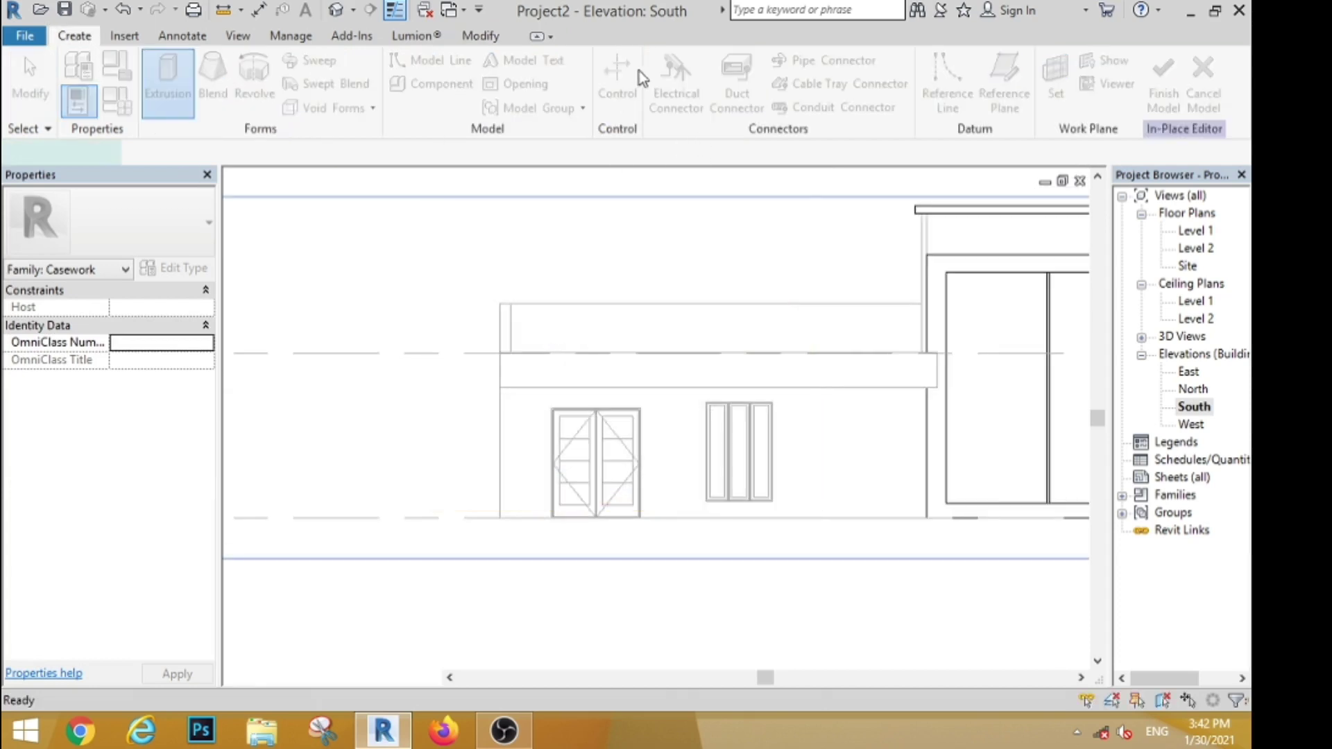
{"action": "left_click", "coordinate": [737, 64]}
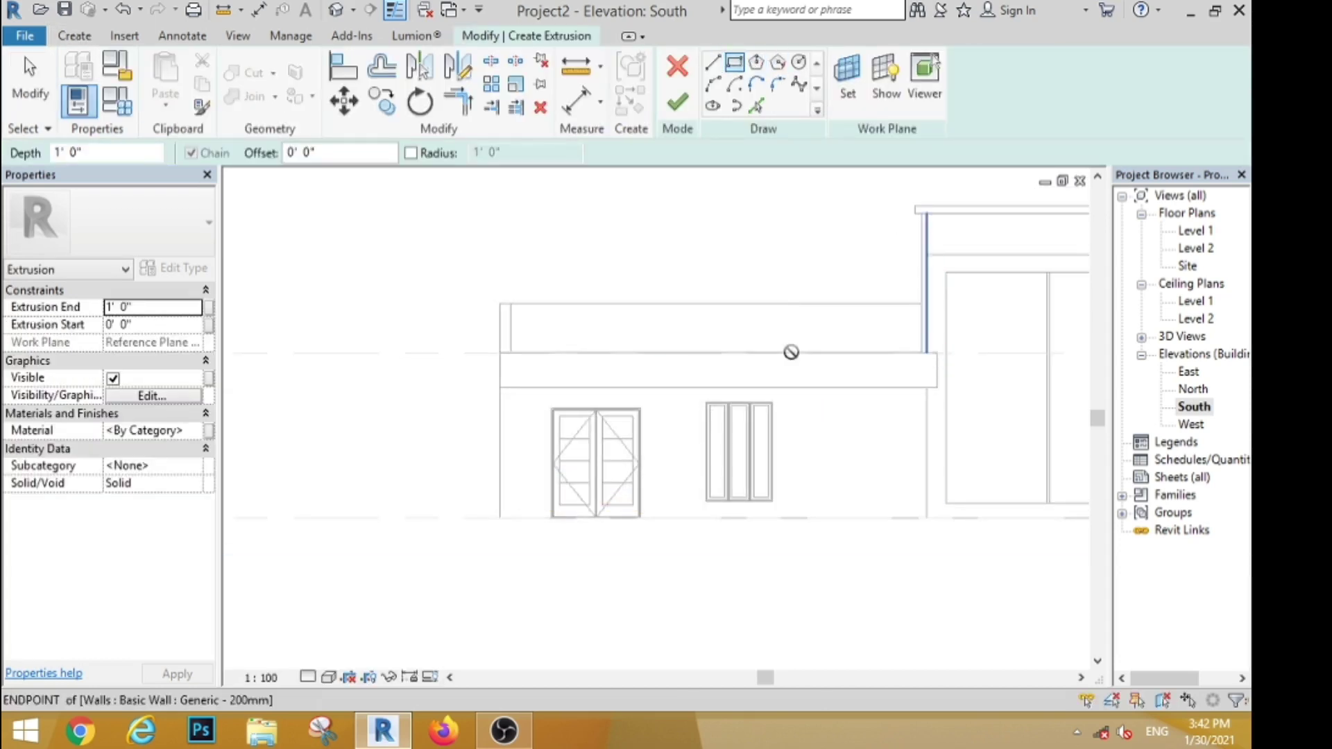
{"action": "left_click", "coordinate": [937, 352]}
{"action": "scroll", "coordinate": [487, 376], "scroll_direction": "up", "scroll_amount": 2}
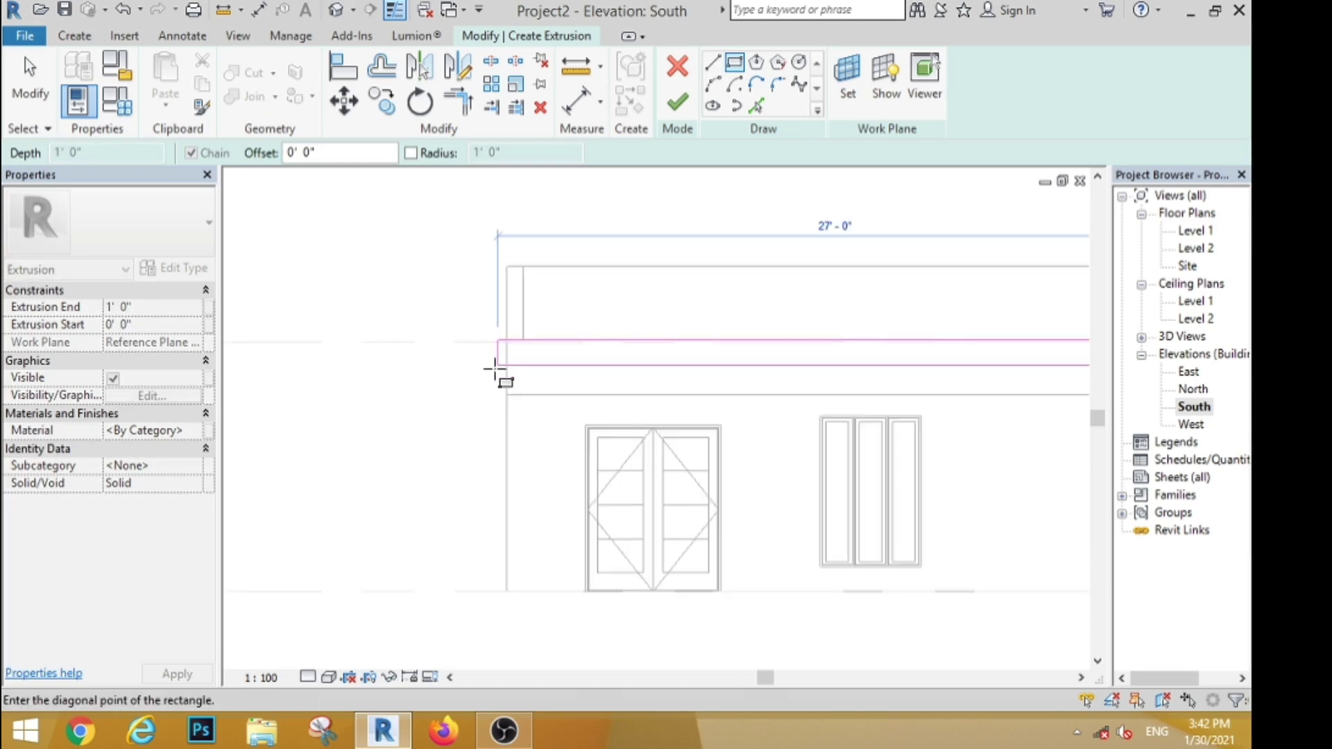
{"action": "left_click", "coordinate": [493, 371]}
{"action": "left_click", "coordinate": [678, 103]}
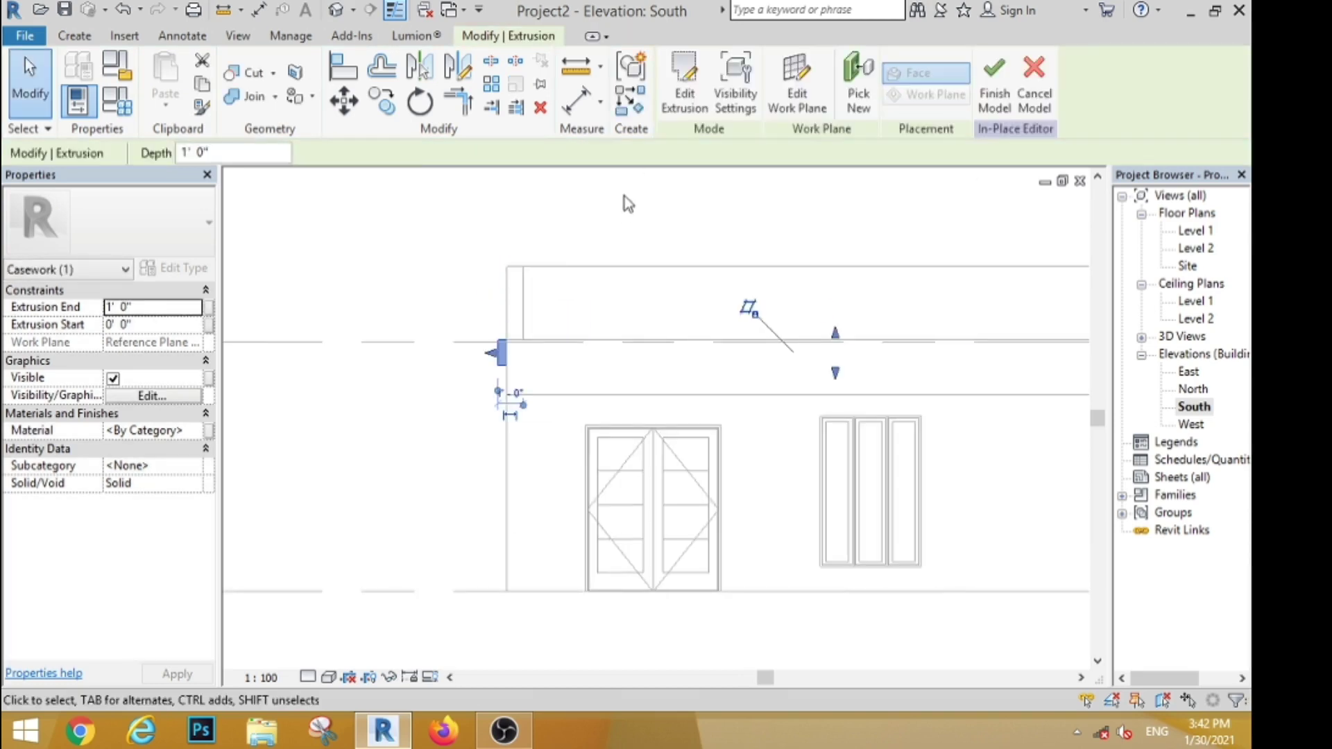
Start an extrusion on reference plane FW and sketch a rectangle about 10' 8" by 7' 4" over the main block's upper left part.
{"action": "left_click", "coordinate": [74, 35]}
{"action": "left_click", "coordinate": [156, 74]}
{"action": "left_click", "coordinate": [706, 365]}
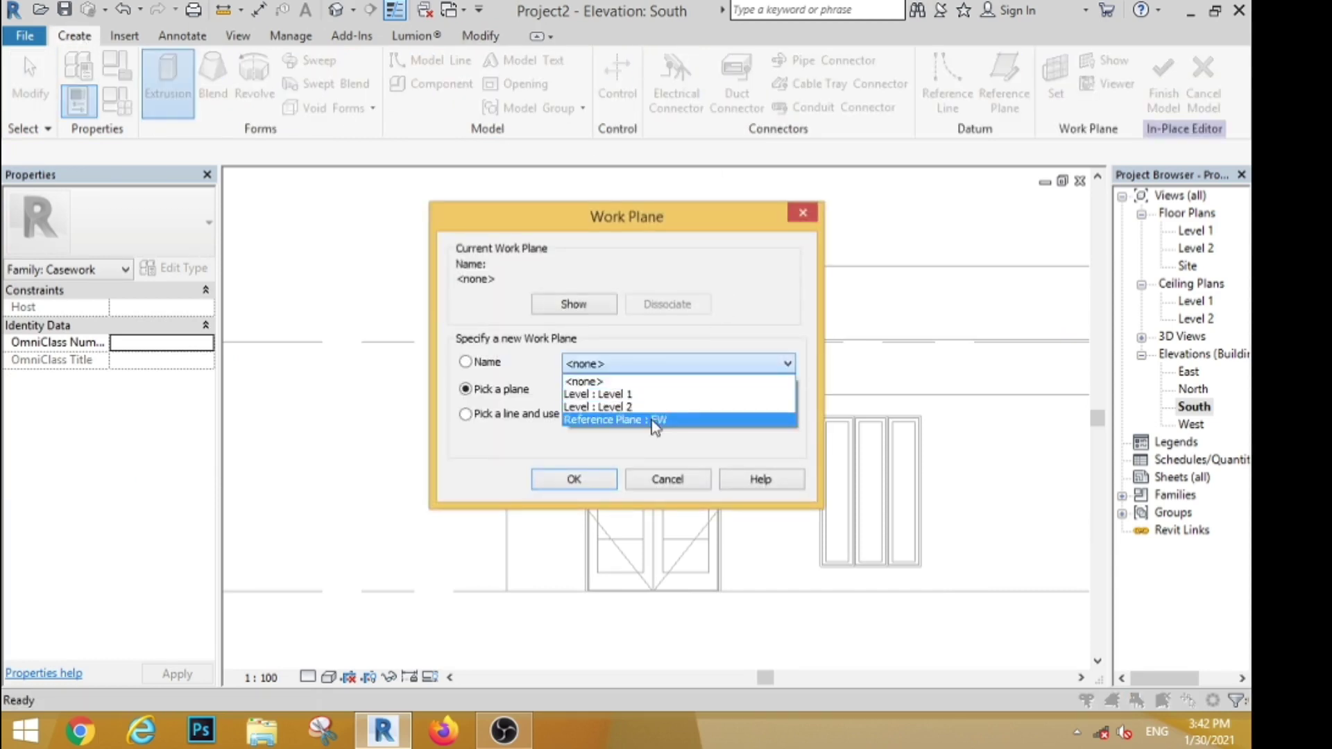
{"action": "left_click", "coordinate": [651, 419]}
{"action": "left_click", "coordinate": [573, 479]}
{"action": "left_click", "coordinate": [734, 63]}
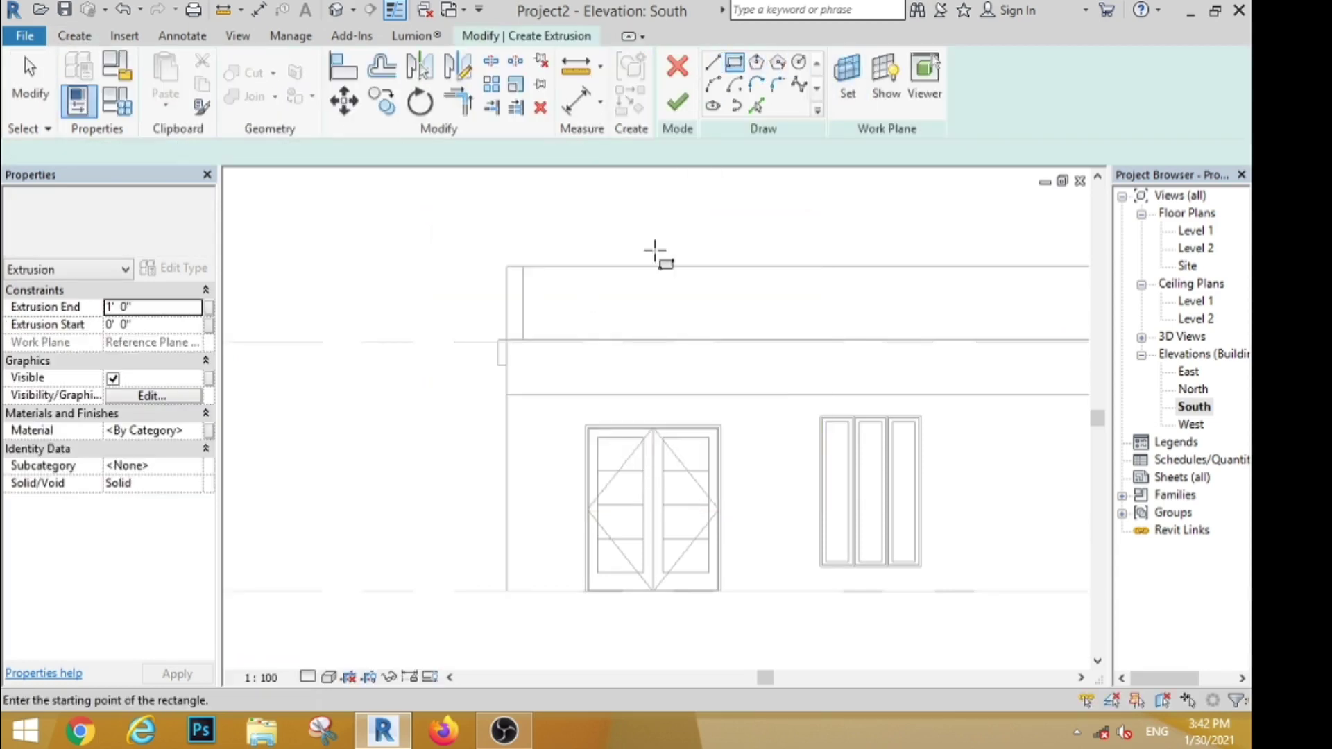
{"action": "scroll", "coordinate": [652, 260], "scroll_direction": "down", "scroll_amount": 1}
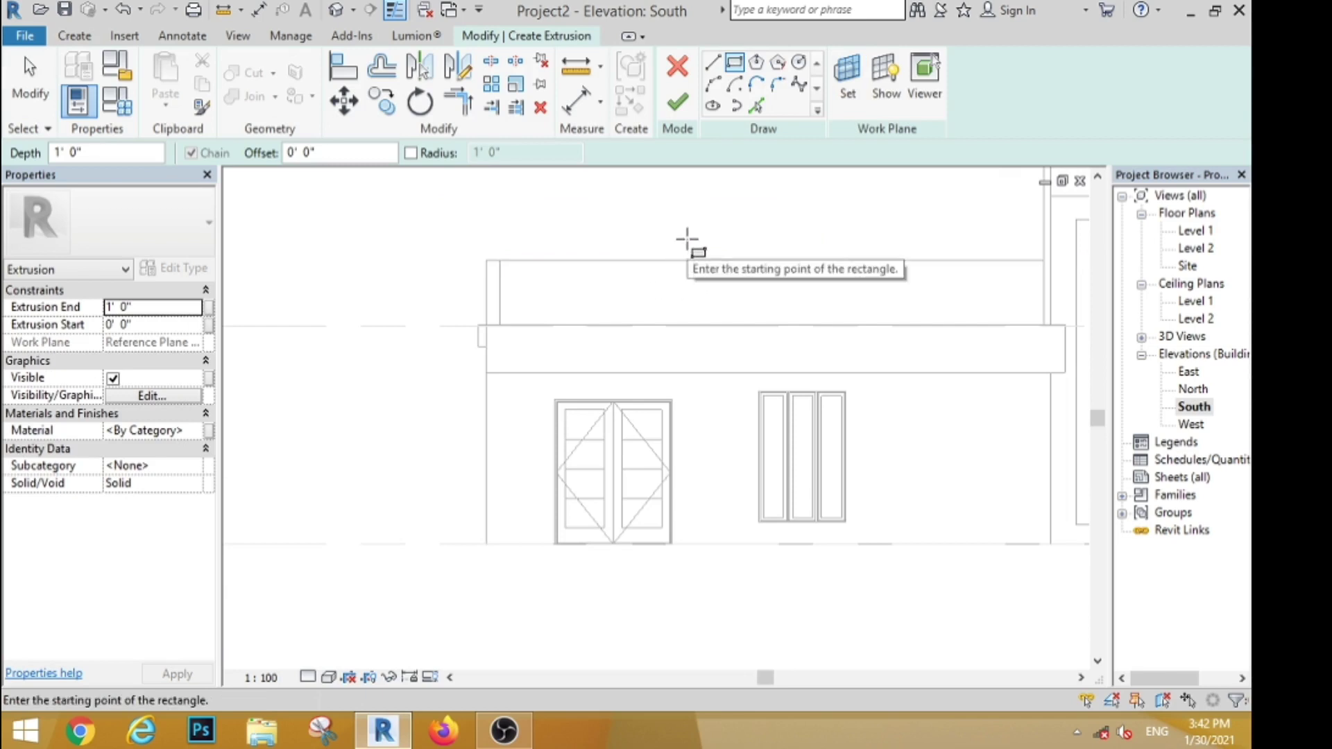
{"action": "left_click", "coordinate": [718, 235]}
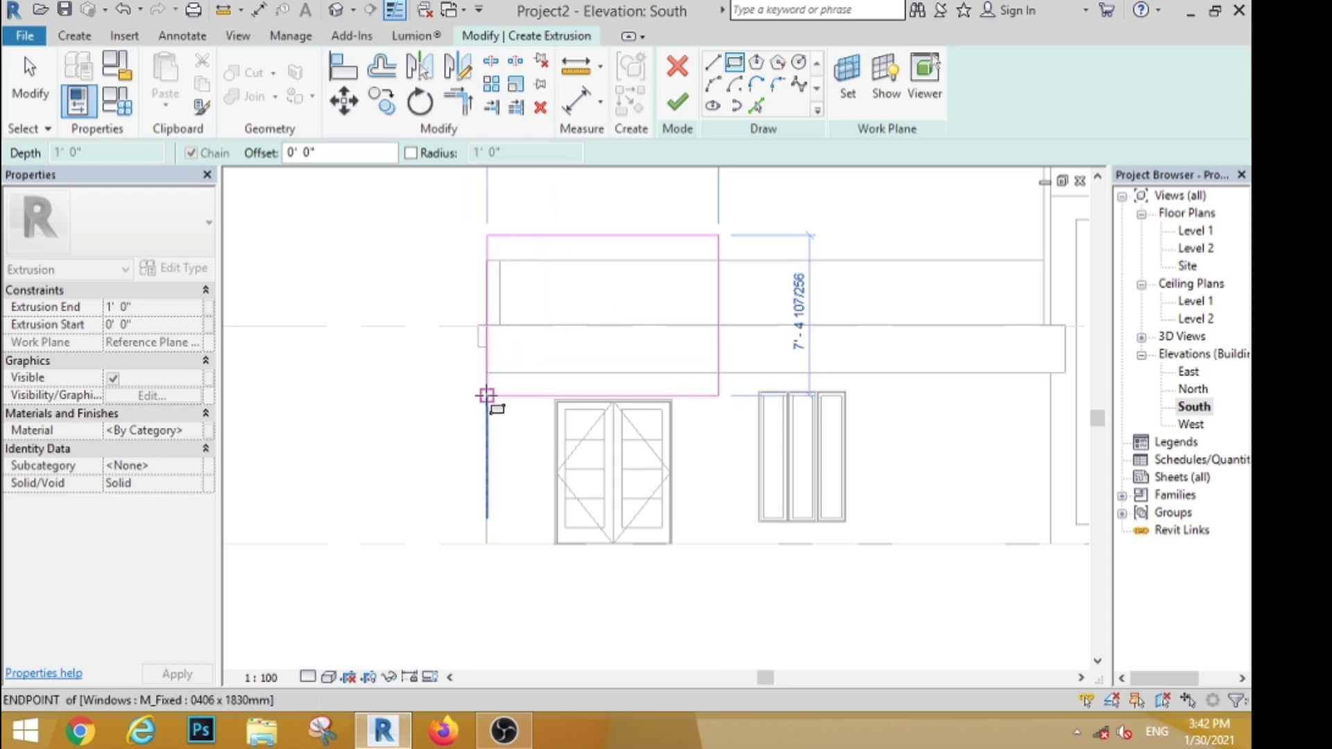
{"action": "left_click", "coordinate": [487, 395]}
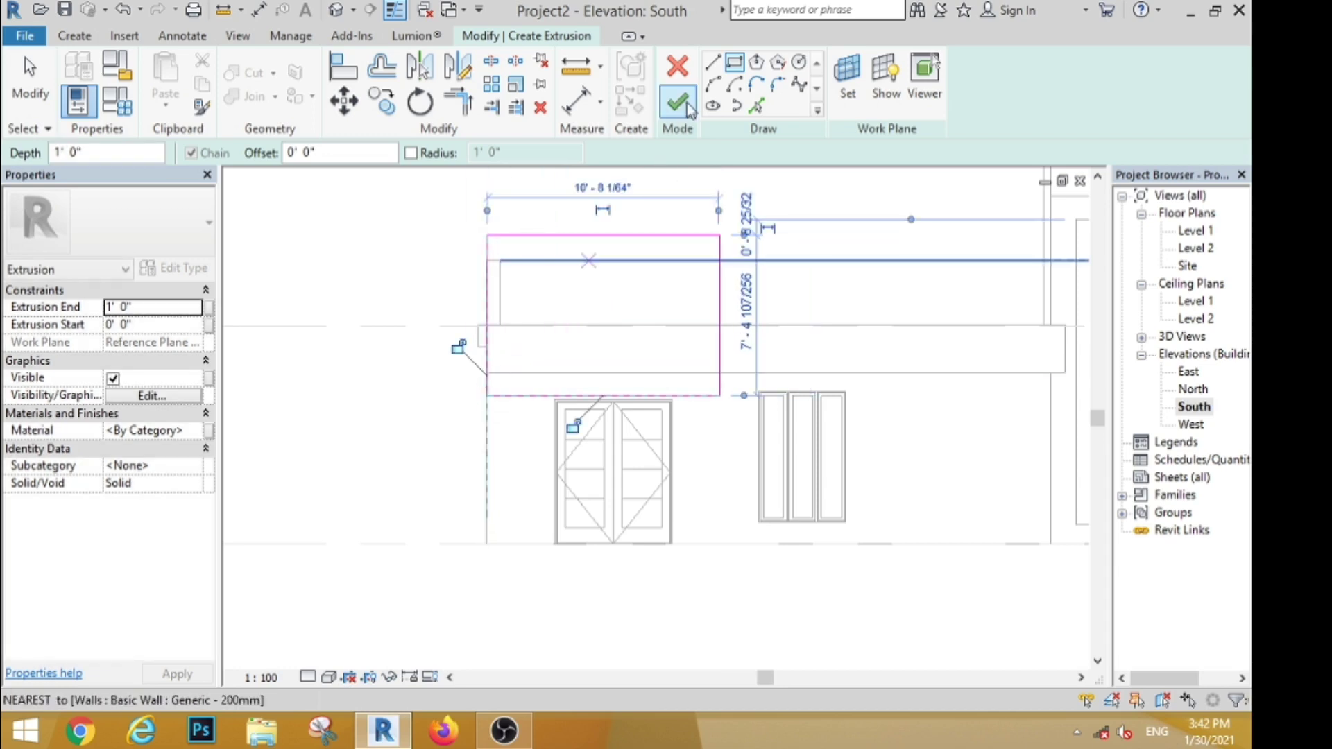
Add an overlapping rectangle offset down and left from the parapet line, and move the first rectangle's upper edge to about 9" above that line.
{"action": "left_click", "coordinate": [736, 64]}
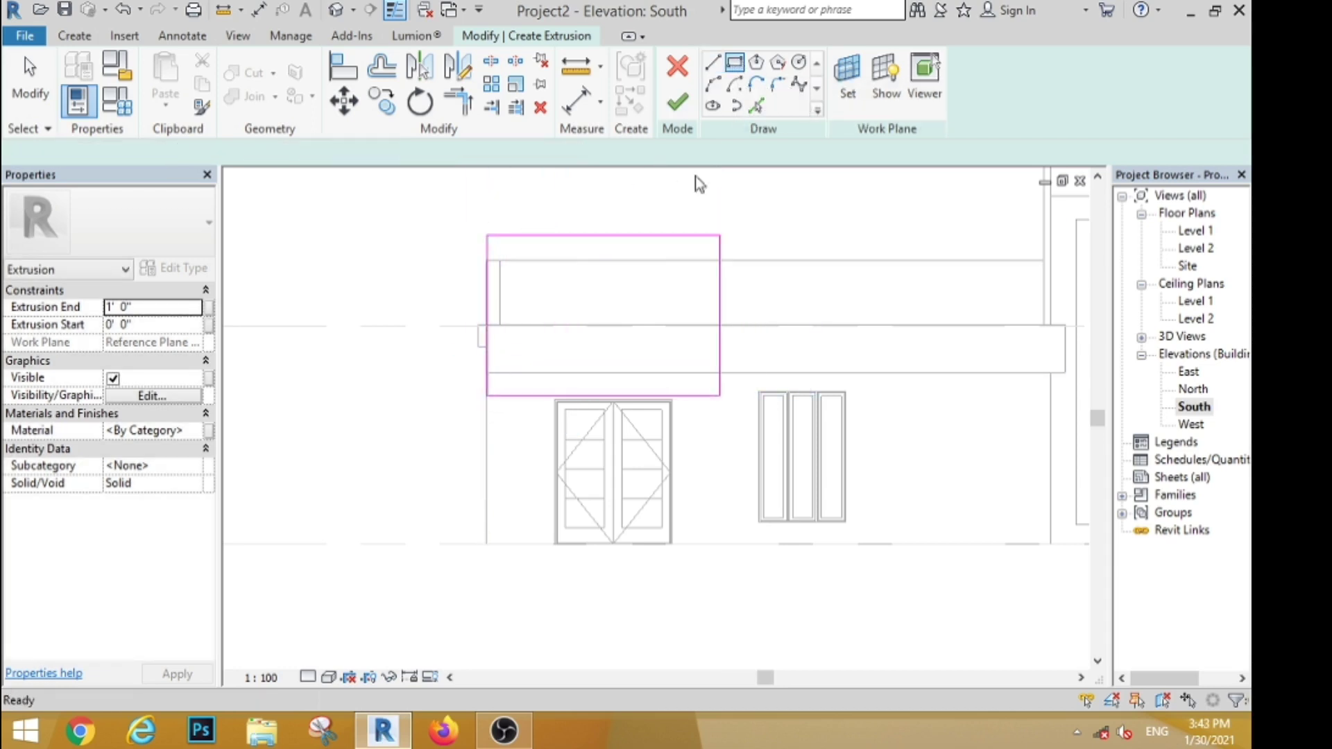
{"action": "left_click", "coordinate": [663, 261]}
{"action": "left_click", "coordinate": [423, 457]}
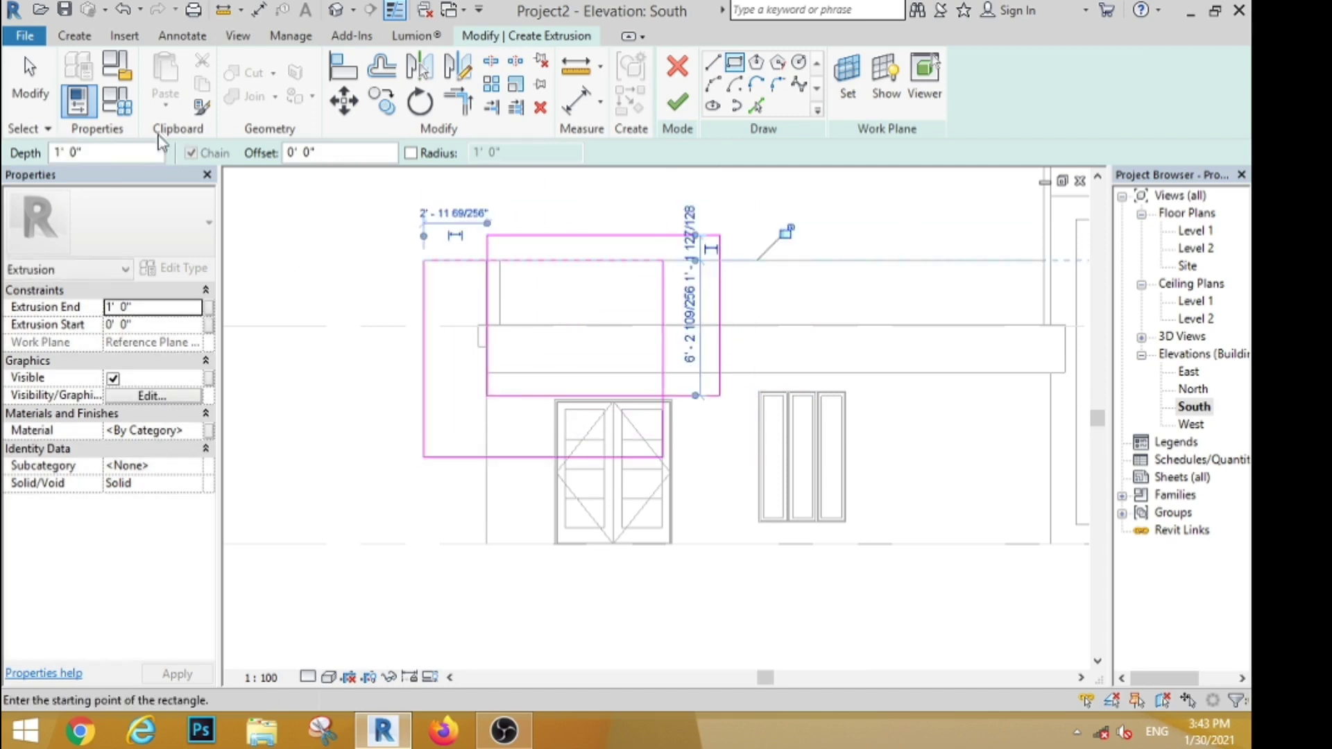
{"action": "left_click", "coordinate": [46, 78]}
{"action": "scroll", "coordinate": [574, 289], "scroll_direction": "up", "scroll_amount": 3}
{"action": "mouse_move", "coordinate": [569, 203]}
{"action": "left_mouse_down"}
{"action": "mouse_move", "coordinate": [568, 232]}
{"action": "mouse_move", "coordinate": [569, 219]}
{"action": "left_mouse_up"}
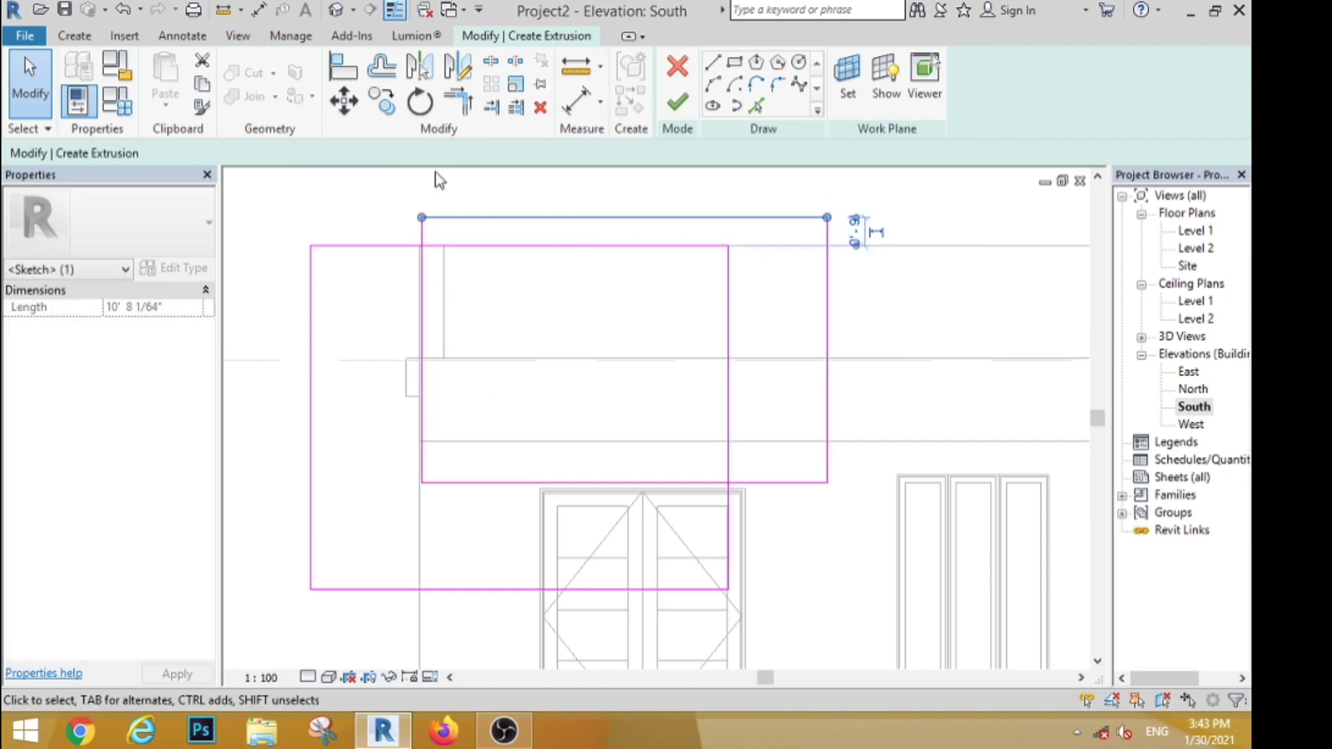
{"action": "left_click", "coordinate": [538, 277]}
Trim the overlapping rectangles into one inverted-L profile, removing the leftover lines, and finish the extrusion.
{"action": "scroll", "coordinate": [422, 277], "scroll_direction": "down", "scroll_amount": 4}
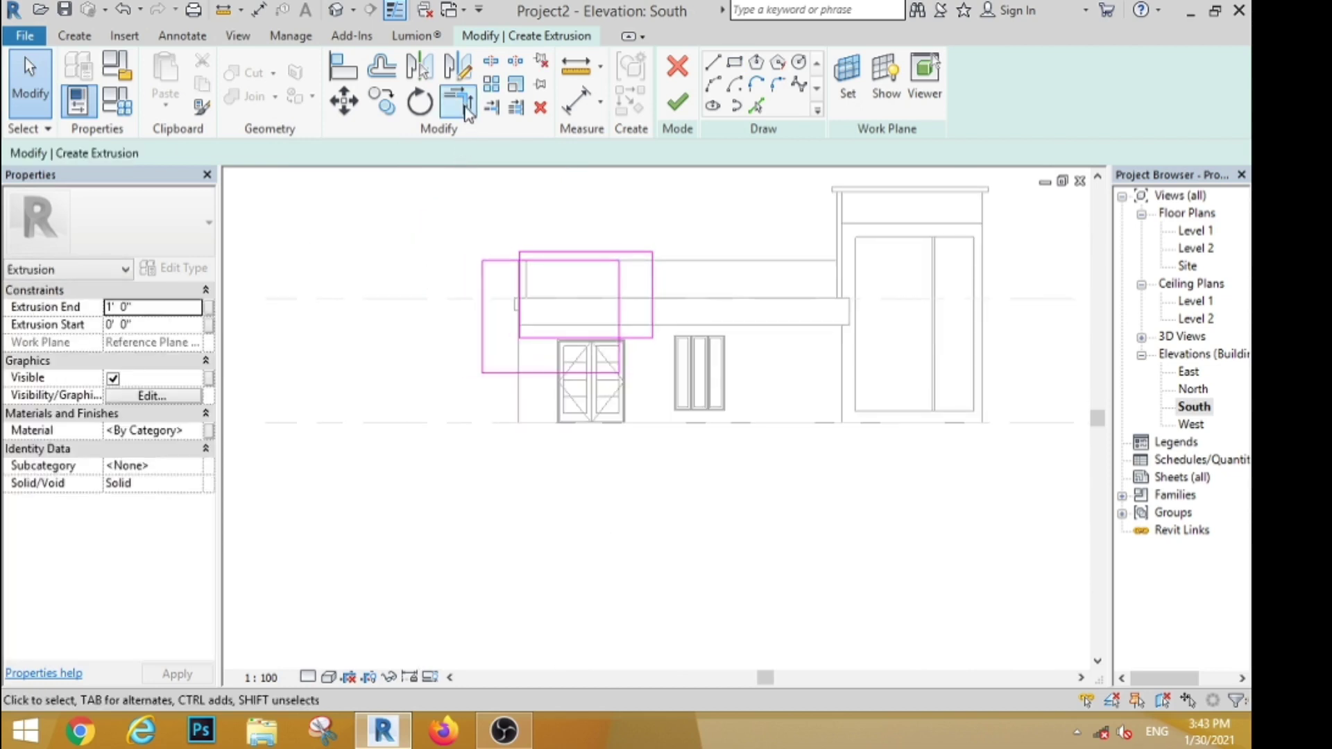
{"action": "left_click", "coordinate": [458, 102]}
{"action": "scroll", "coordinate": [548, 286], "scroll_direction": "up", "scroll_amount": 2}
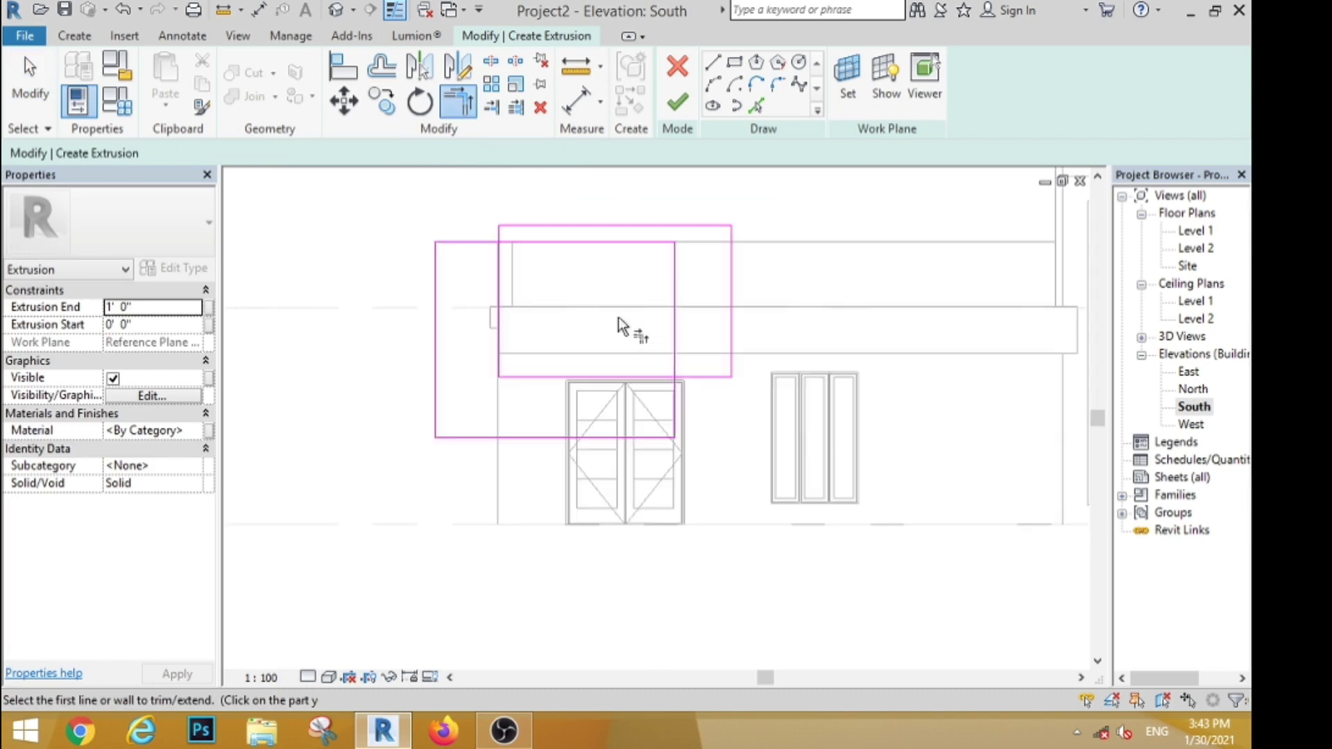
{"action": "left_click", "coordinate": [515, 242]}
{"action": "left_click", "coordinate": [49, 92]}
{"action": "left_click_drag", "start_coordinate": [484, 319], "coordinate": [424, 448]}
{"action": "left_click", "coordinate": [540, 107]}
{"action": "left_click", "coordinate": [678, 103]}
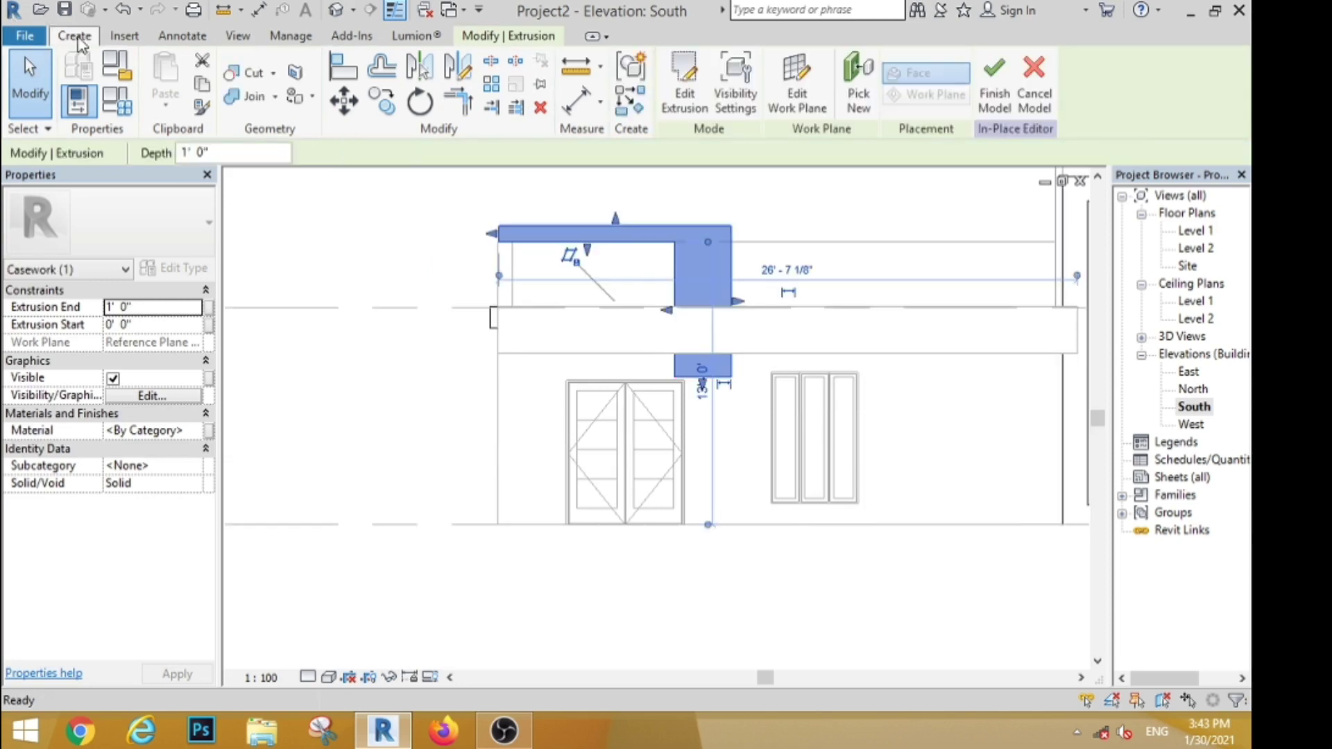
Extrude a rectangle on reference plane FW, filling the area under the inverted-L's arm from its inner corner to the wall's left edge at the canopy.
{"action": "left_click", "coordinate": [74, 35]}
{"action": "left_click", "coordinate": [168, 83]}
{"action": "left_click", "coordinate": [656, 363]}
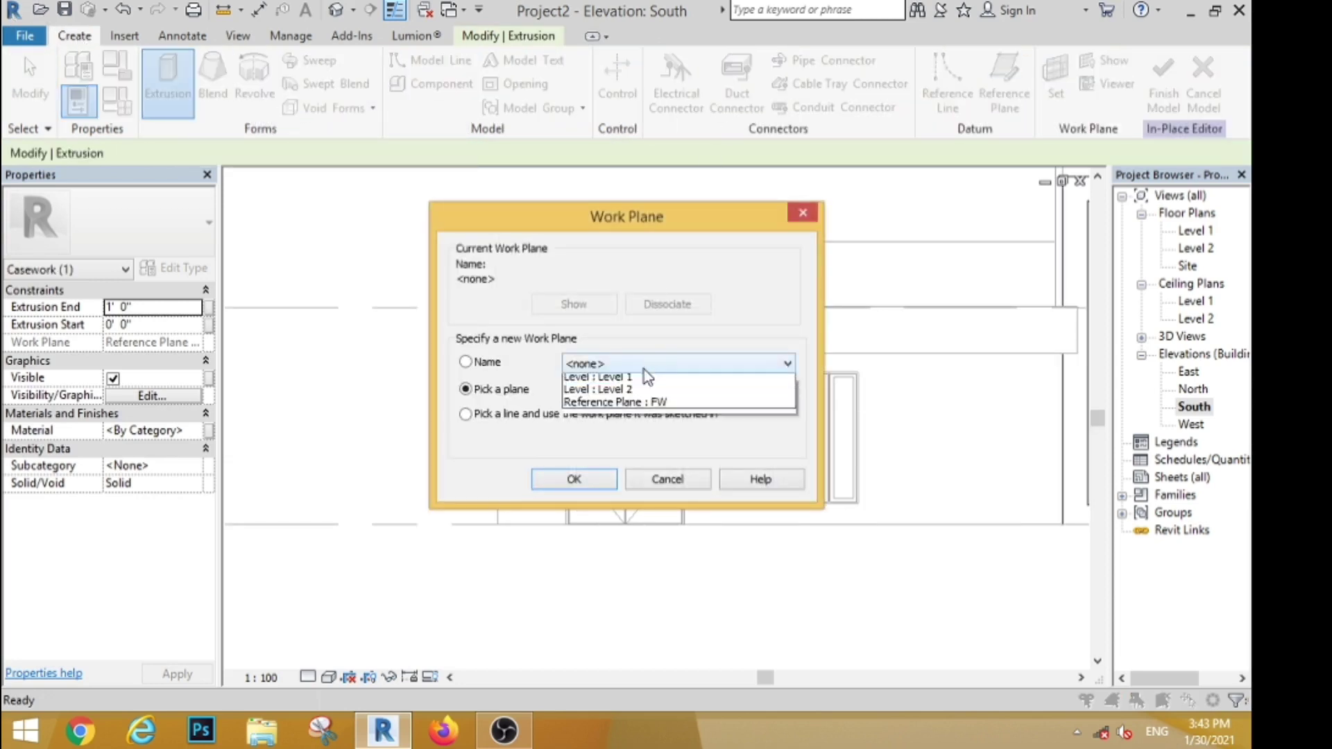
{"action": "left_click", "coordinate": [544, 416]}
{"action": "left_click", "coordinate": [574, 479]}
{"action": "left_click", "coordinate": [734, 62]}
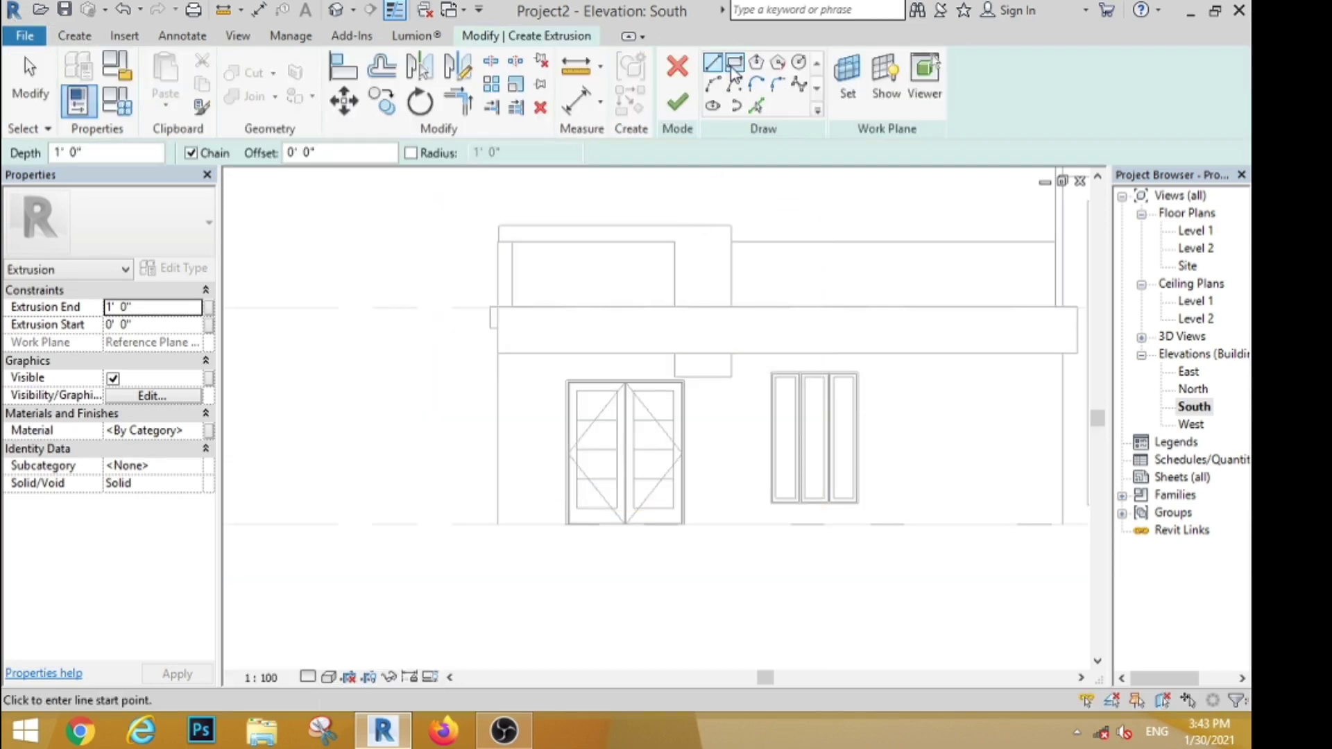
{"action": "left_click", "coordinate": [674, 242]}
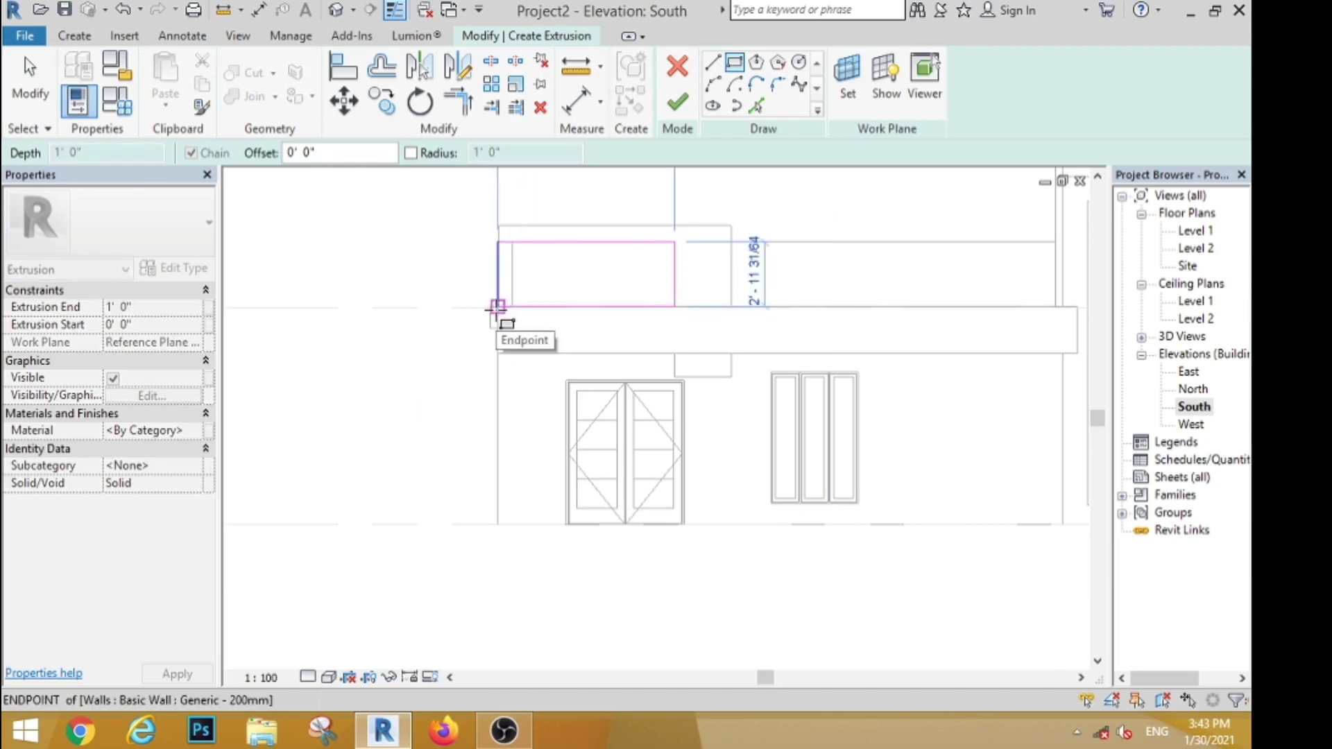
{"action": "scroll", "coordinate": [497, 306], "scroll_direction": "up", "scroll_amount": 2}
{"action": "left_click", "coordinate": [499, 304]}
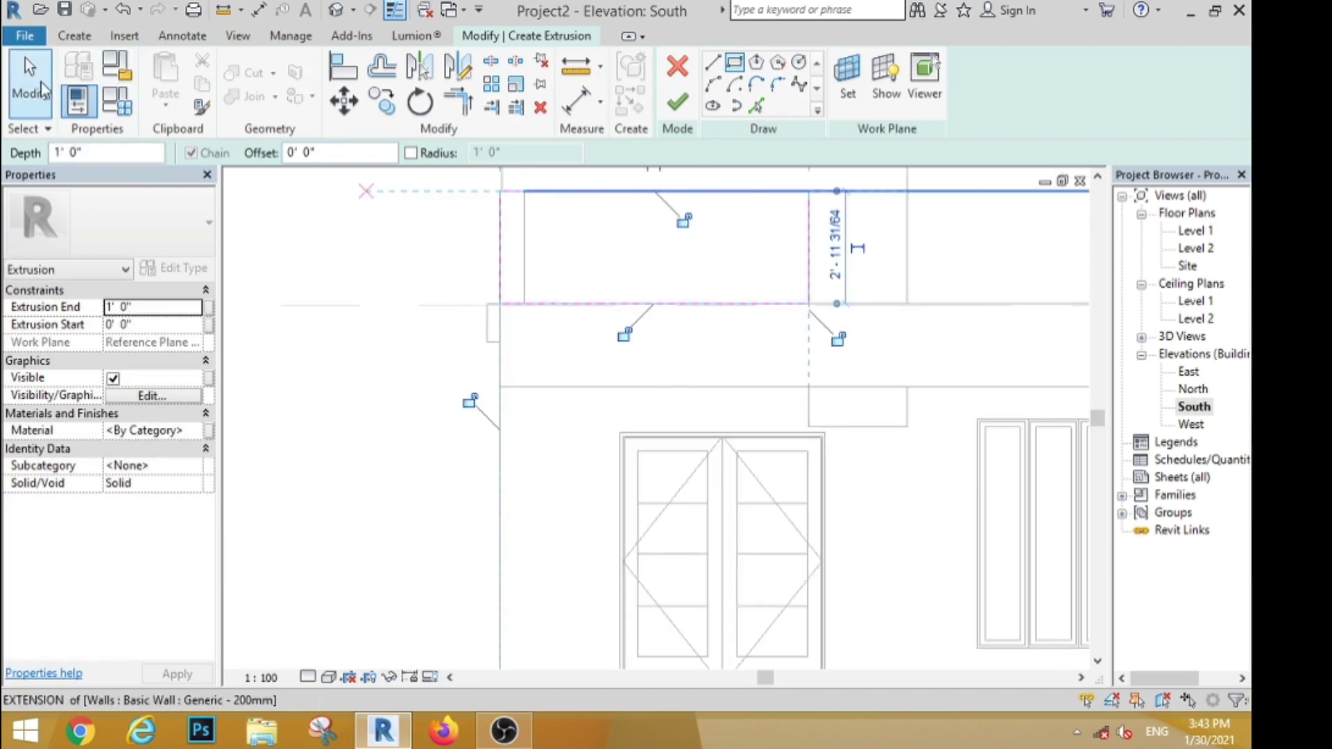
{"action": "key", "text": "Escape"}
{"action": "key", "text": "Escape"}
{"action": "left_click", "coordinate": [688, 111]}
{"action": "scroll", "coordinate": [548, 402], "scroll_direction": "down", "scroll_amount": 2}
{"action": "left_click", "coordinate": [541, 419]}
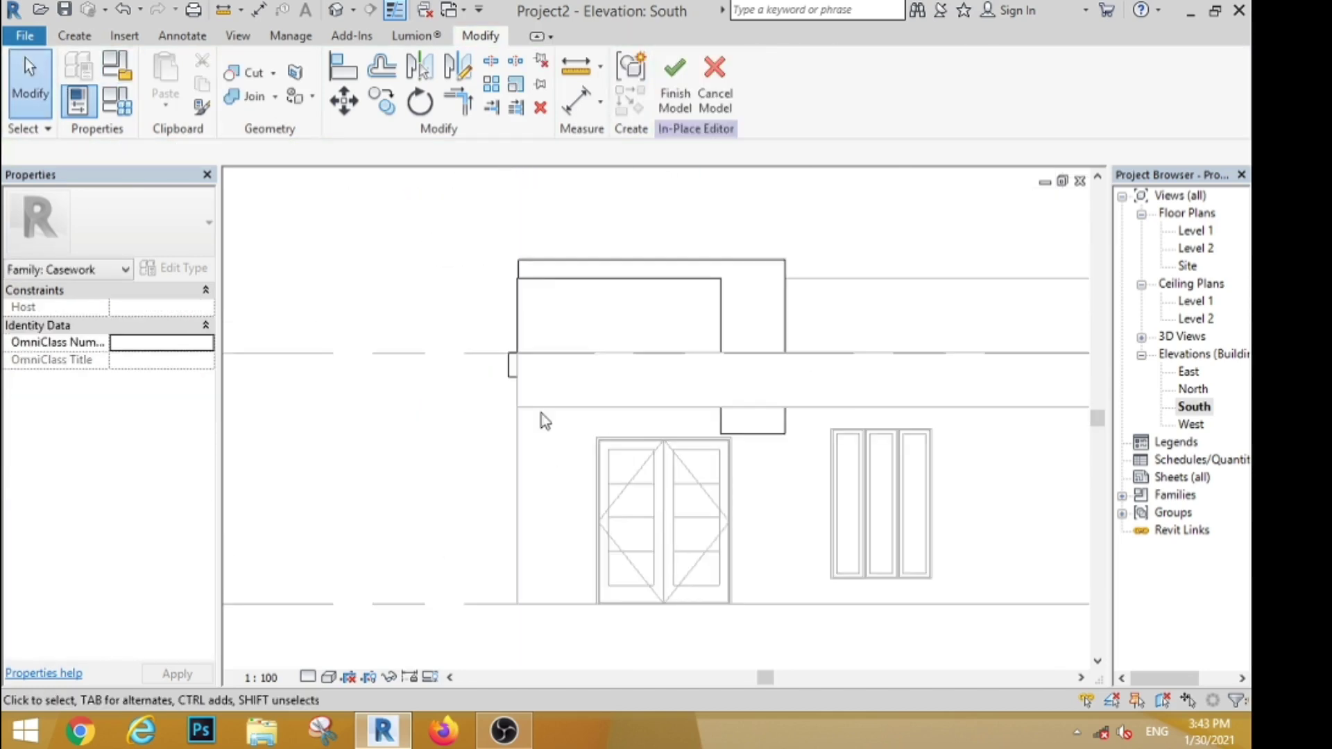
Stretch the left end of the inverted-L extrusion's upper arm slightly past the wall, in line with the canopy strip's overhang below.
{"action": "left_click", "coordinate": [522, 271]}
{"action": "scroll", "coordinate": [477, 262], "scroll_direction": "up", "scroll_amount": 2}
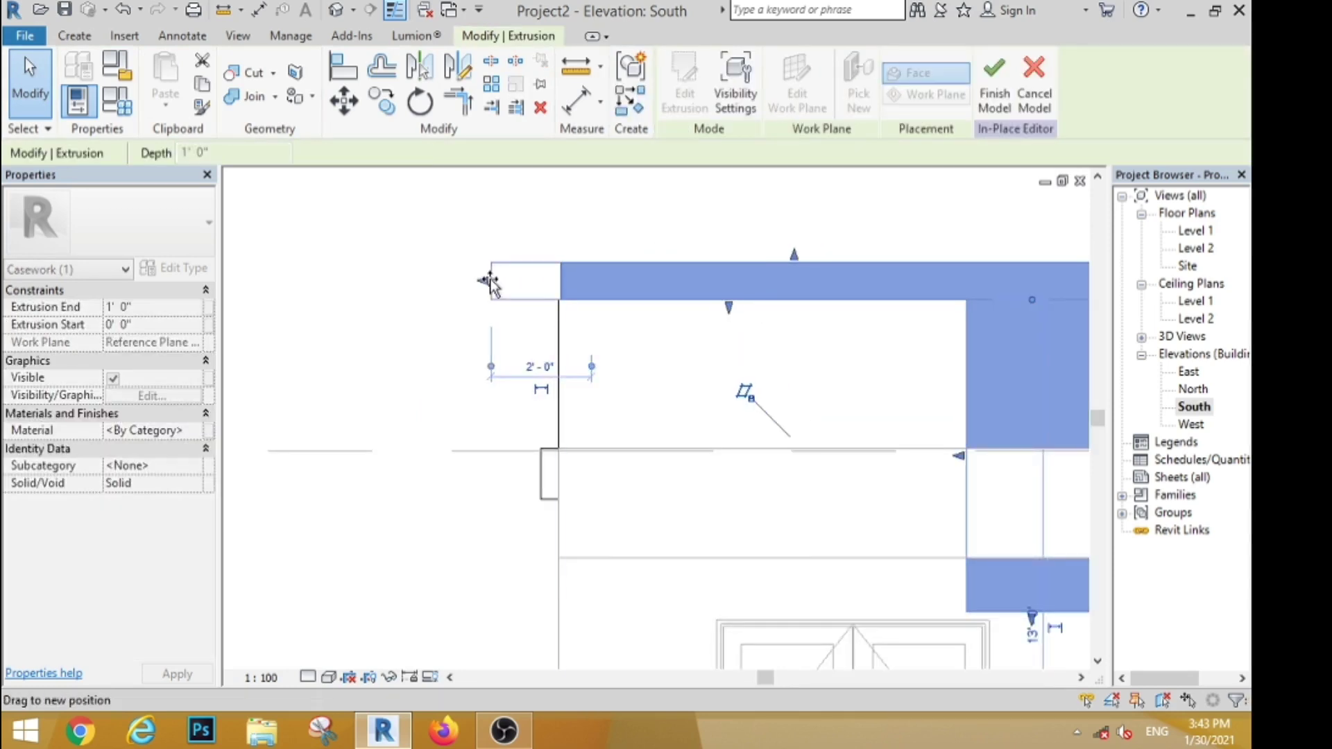
{"action": "left_click_drag", "start_coordinate": [534, 282], "coordinate": [536, 297]}
{"action": "left_click", "coordinate": [469, 331]}
{"action": "scroll", "coordinate": [461, 321], "scroll_direction": "down", "scroll_amount": 2}
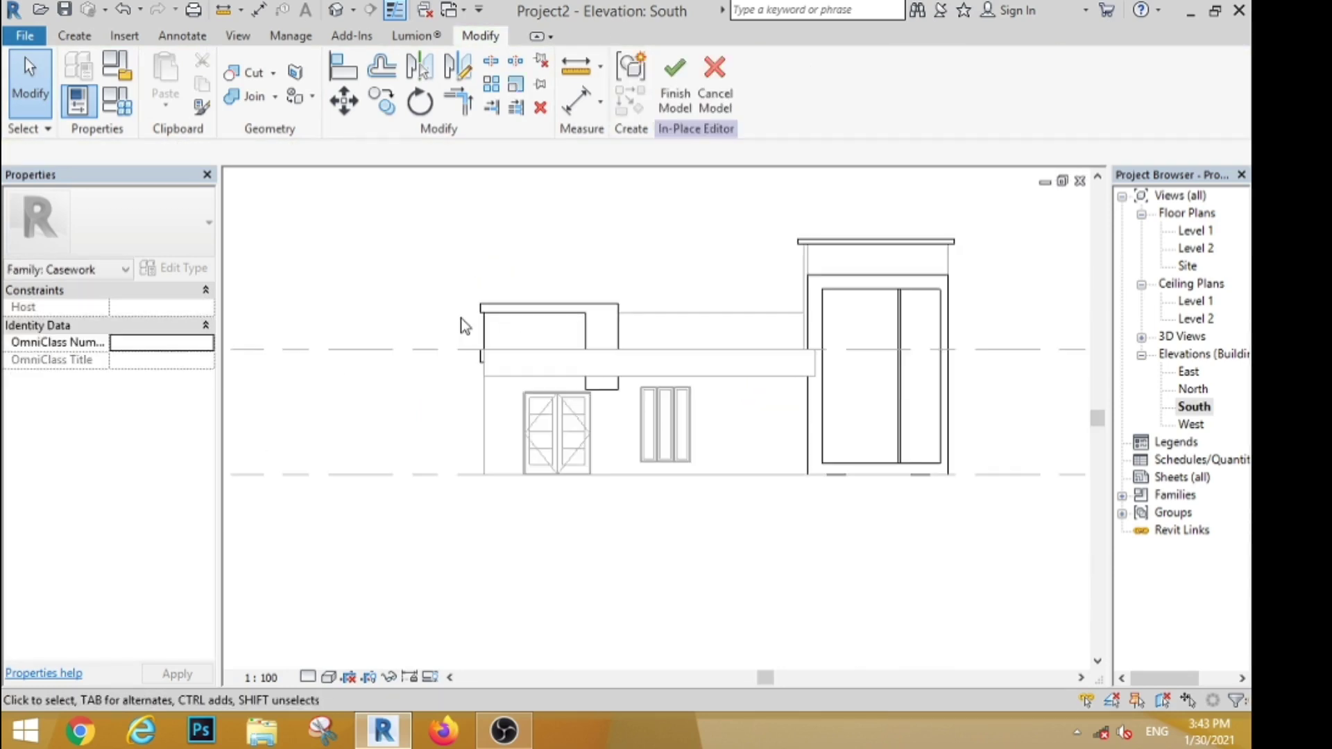
{"action": "scroll", "coordinate": [641, 331], "scroll_direction": "up", "scroll_amount": 2}
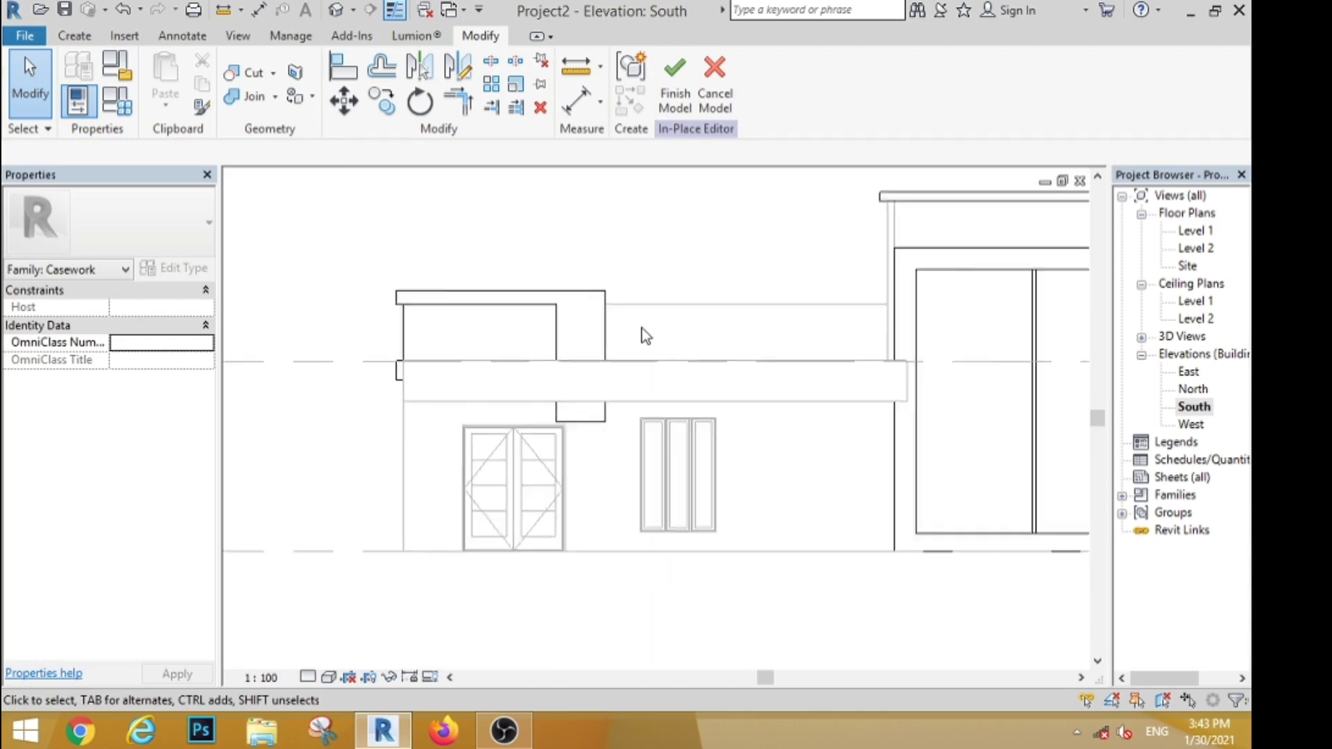
{"action": "scroll", "coordinate": [643, 327], "scroll_direction": "down", "scroll_amount": 2}
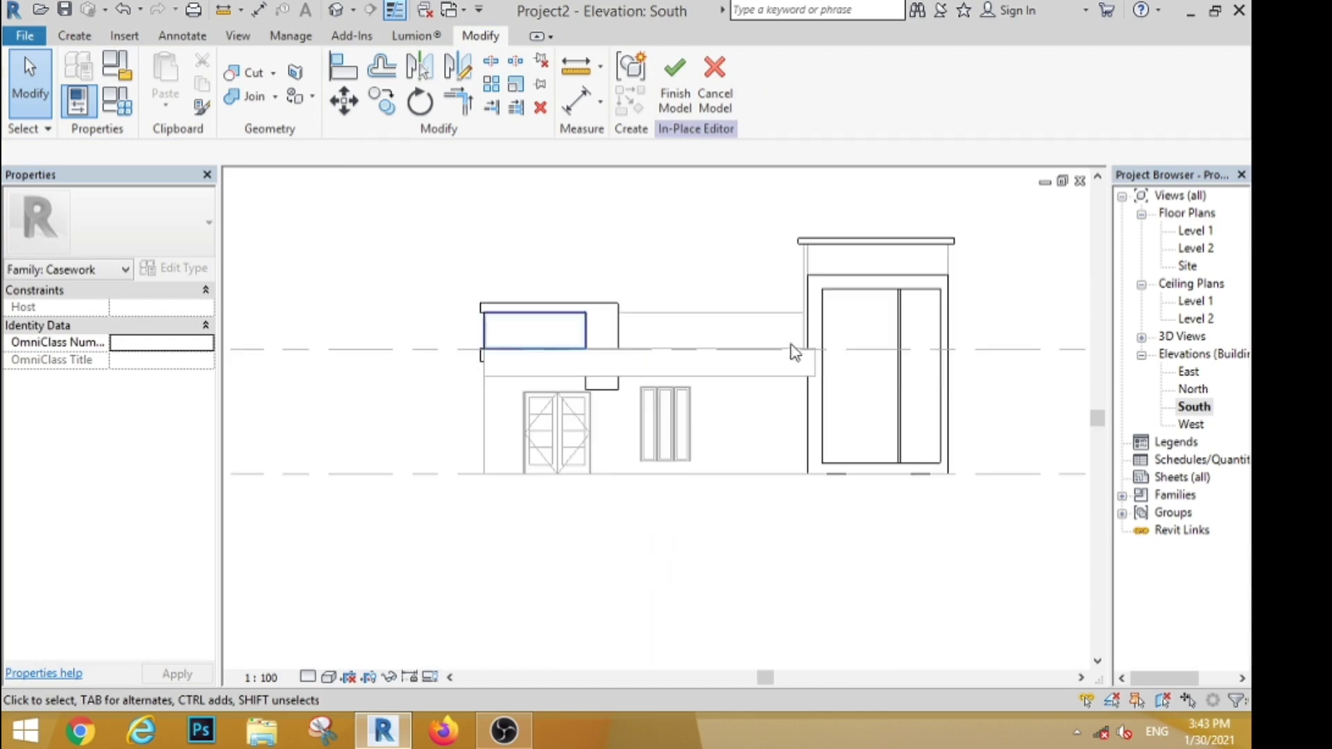
In the West elevation, start an extrusion on the side wall's face and sketch a thin rectangle 15' long just above the two windows.
{"action": "double_click", "coordinate": [1190, 426]}
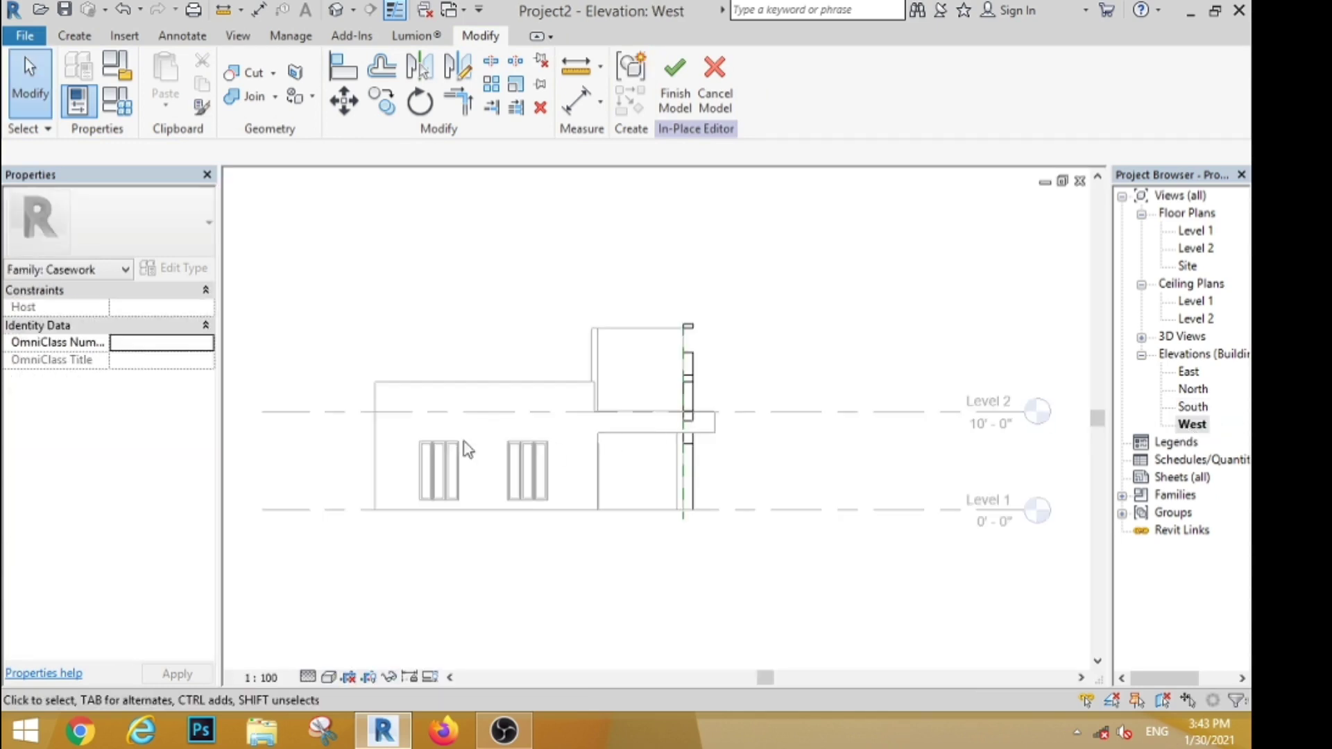
{"action": "scroll", "coordinate": [467, 450], "scroll_direction": "up", "scroll_amount": 2}
{"action": "left_click", "coordinate": [75, 38]}
{"action": "left_click", "coordinate": [158, 86]}
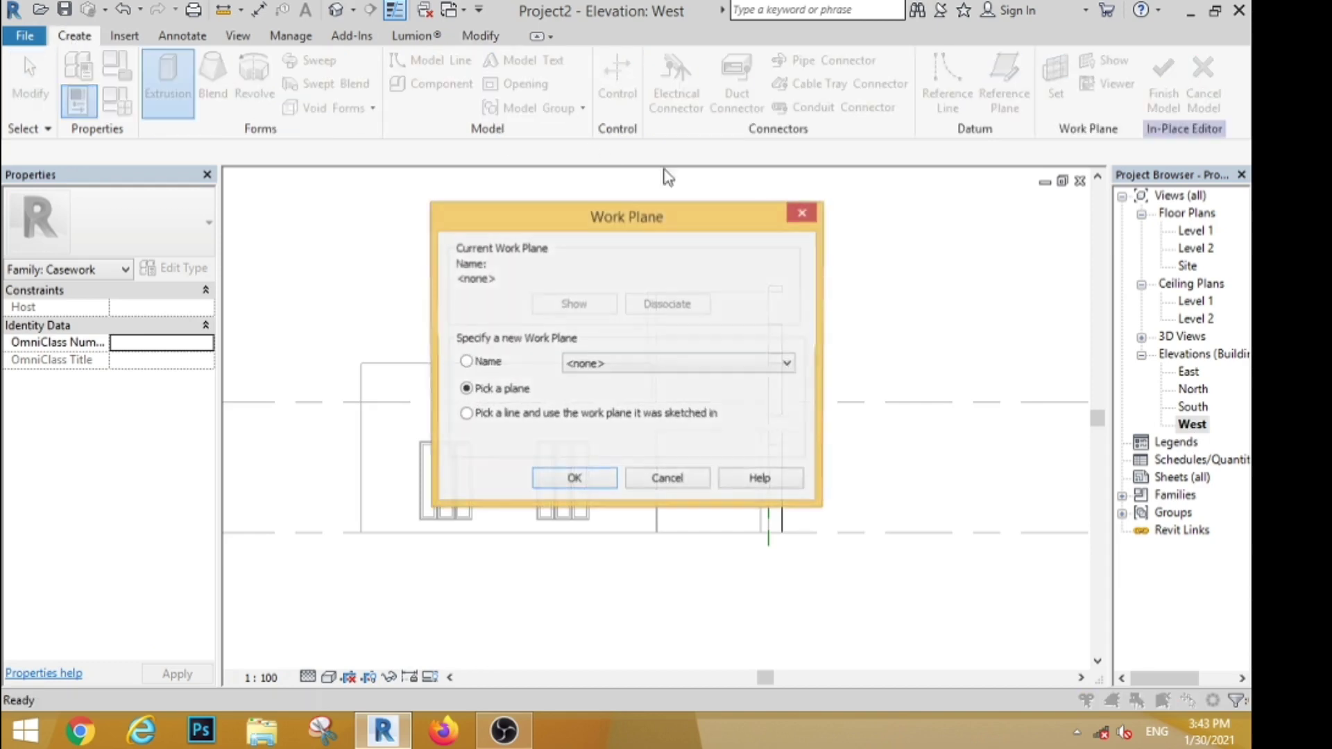
{"action": "left_click", "coordinate": [730, 362]}
{"action": "left_click", "coordinate": [486, 390]}
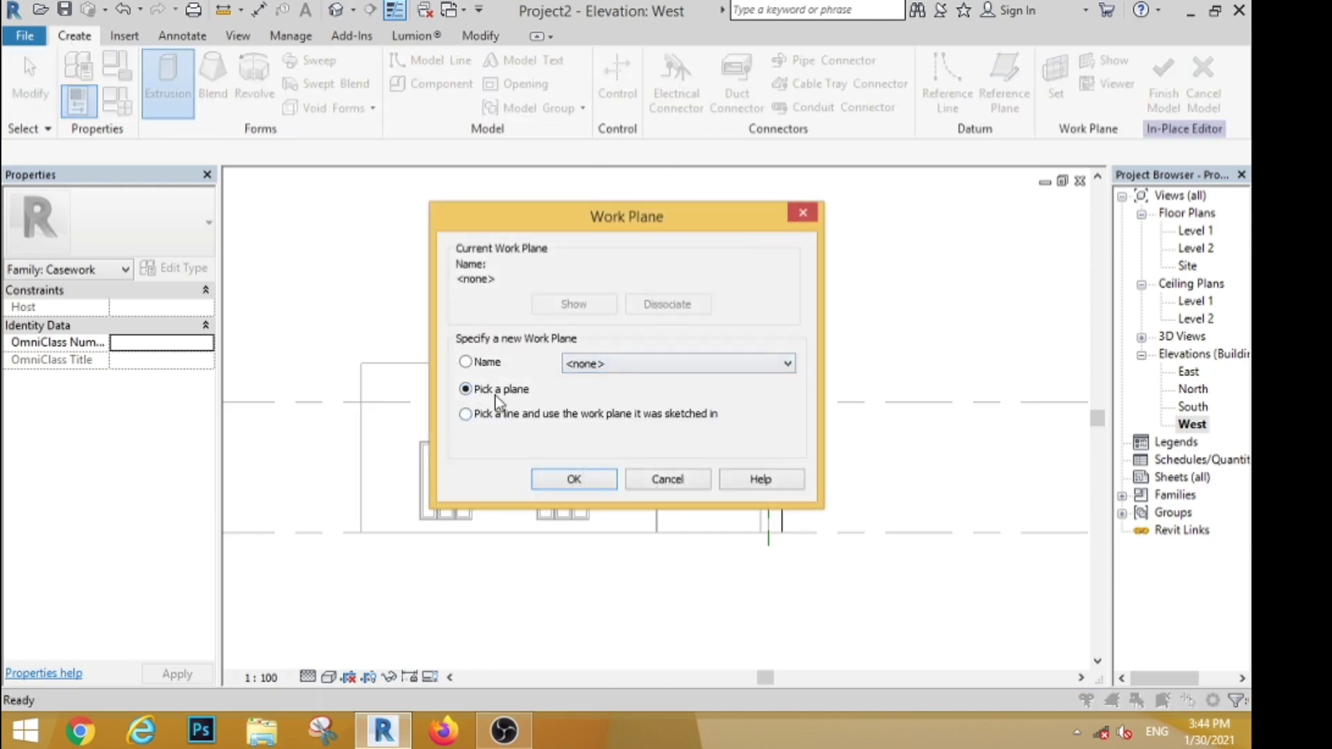
{"action": "left_click", "coordinate": [556, 477]}
{"action": "left_click", "coordinate": [555, 444]}
{"action": "left_click", "coordinate": [735, 62]}
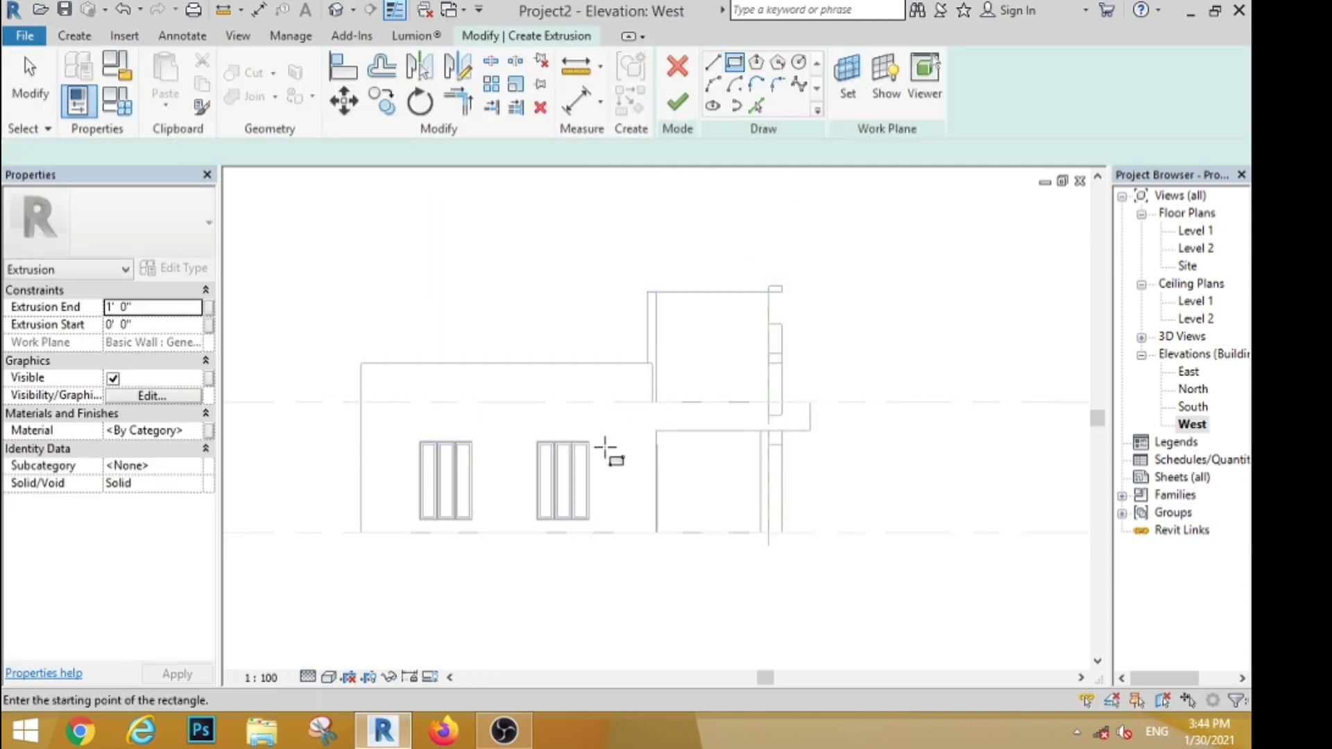
{"action": "scroll", "coordinate": [599, 438], "scroll_direction": "up", "scroll_amount": 3}
{"action": "left_click", "coordinate": [606, 435]}
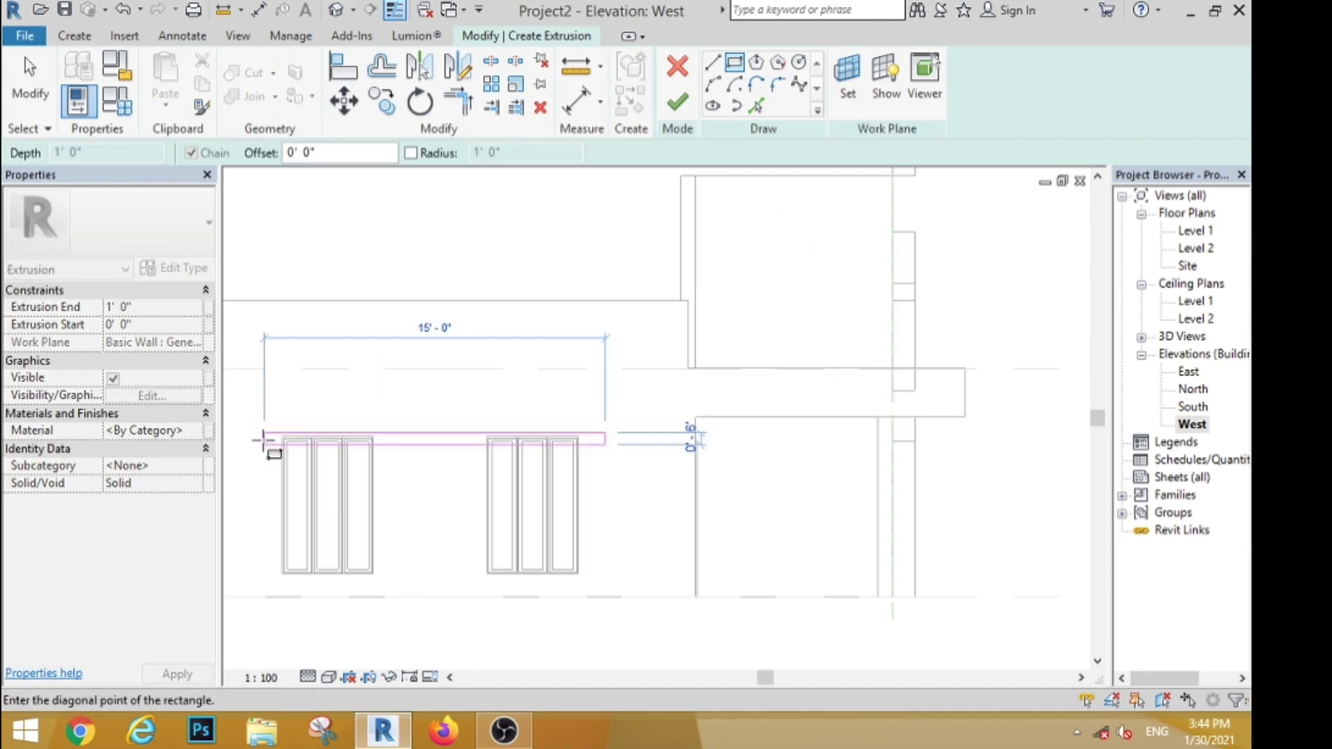
{"action": "scroll", "coordinate": [264, 436], "scroll_direction": "up", "scroll_amount": 2}
{"action": "left_click", "coordinate": [267, 416]}
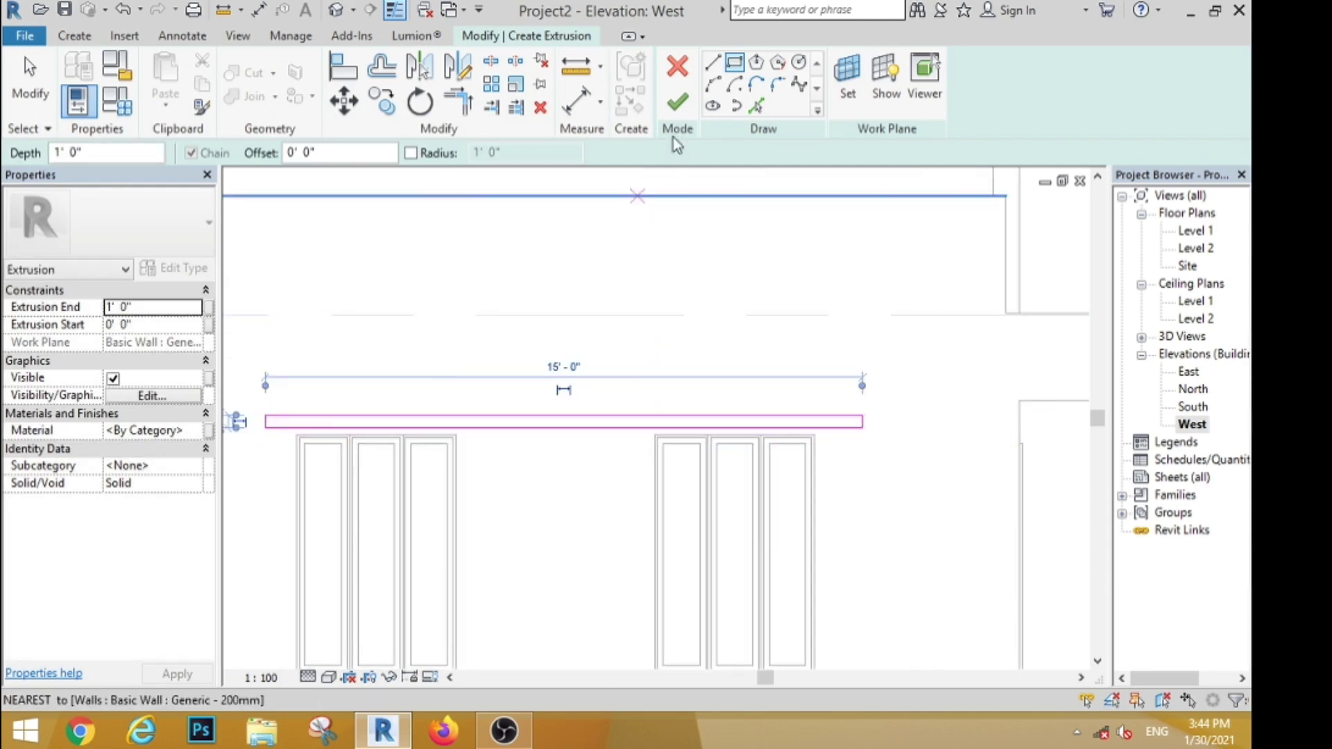
Set the window shade's extrusion end to 2' 0" and finish the extrusion.
{"action": "left_click", "coordinate": [152, 306]}
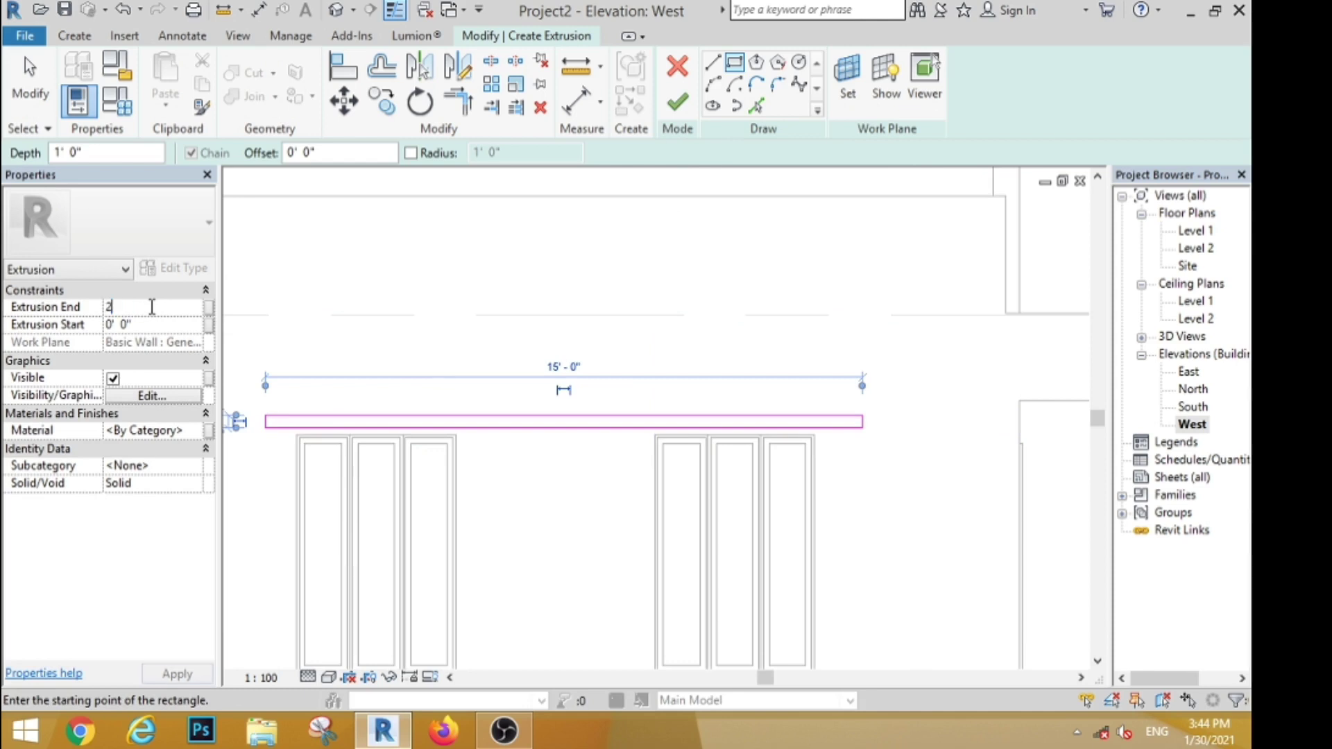
{"action": "type", "text": "2' 0\""}
{"action": "left_click", "coordinate": [678, 104]}
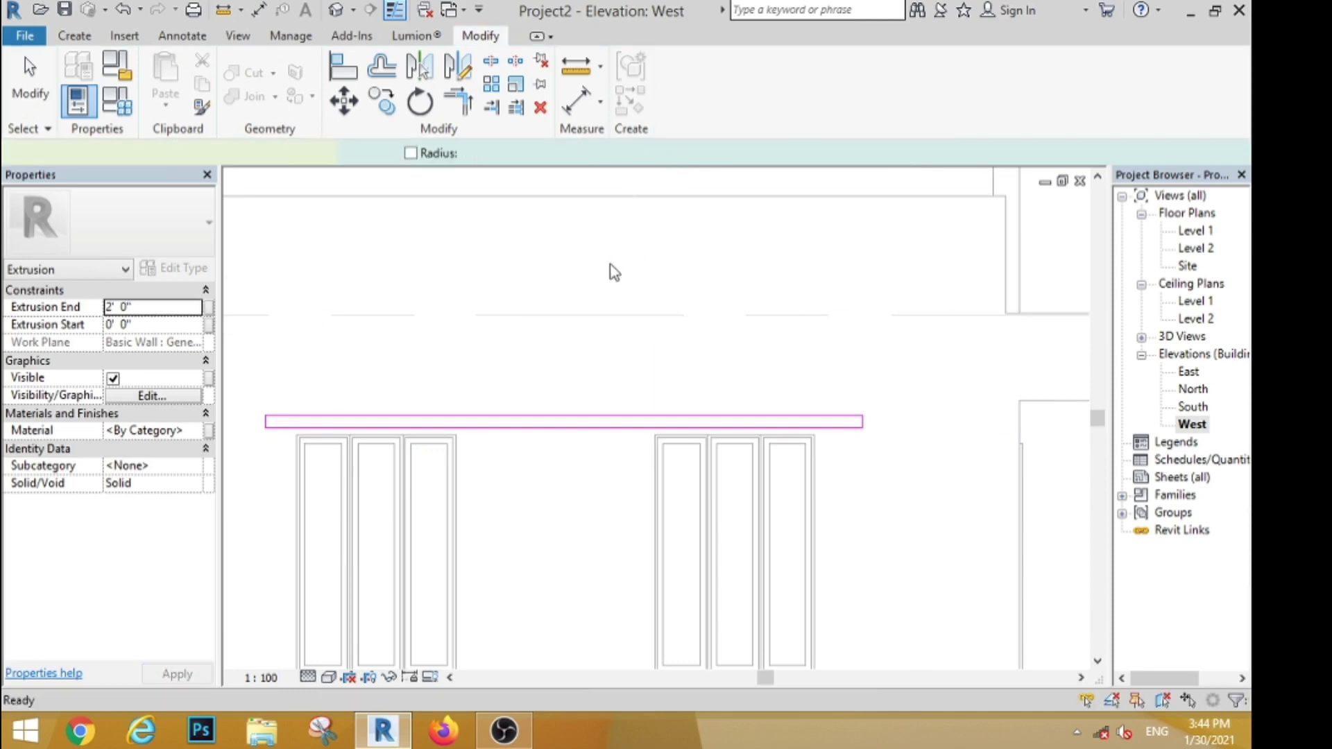
{"action": "left_click", "coordinate": [514, 300]}
{"action": "scroll", "coordinate": [740, 347], "scroll_direction": "down", "scroll_amount": 5}
{"action": "scroll", "coordinate": [793, 362], "scroll_direction": "up", "scroll_amount": 4}
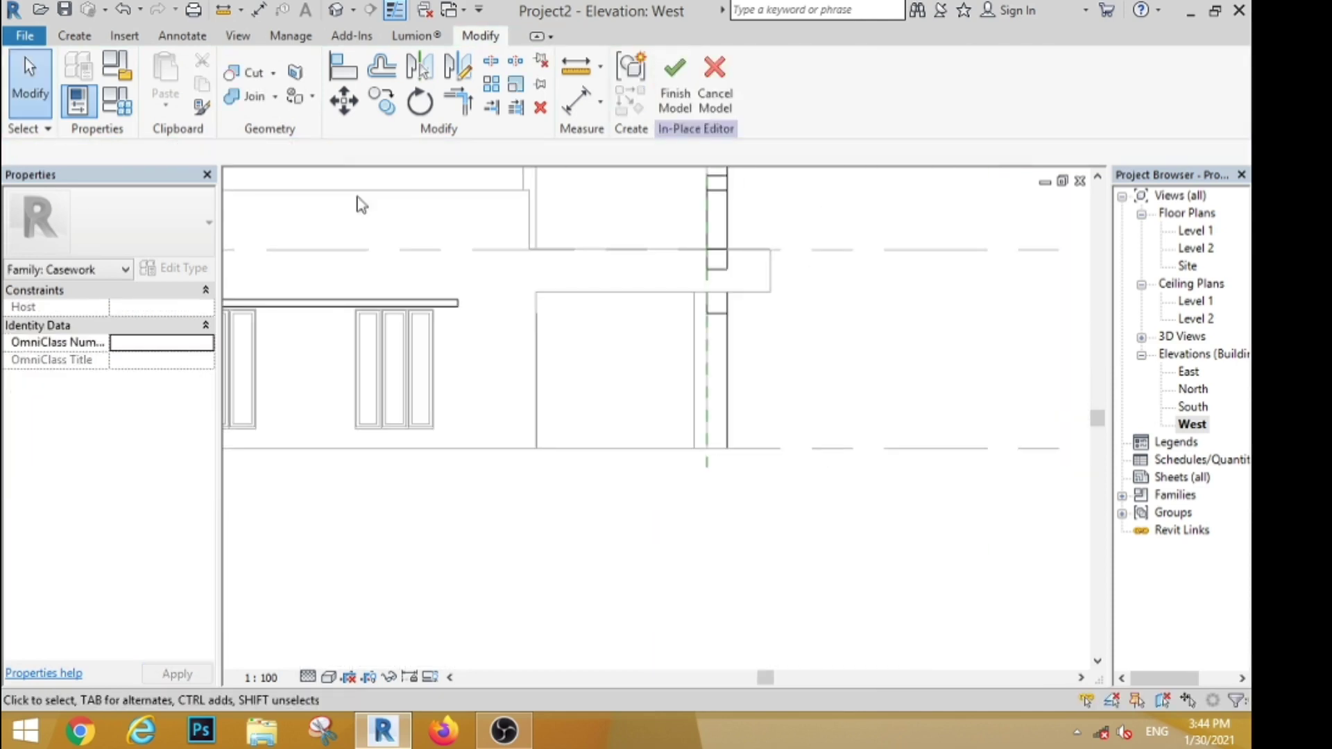
Start an extrusion on the canopy wall's side face and sketch a rectangle about 8' by 7' 10" from the canopy's underside to the ground.
{"action": "left_click", "coordinate": [78, 42]}
{"action": "left_click", "coordinate": [170, 76]}
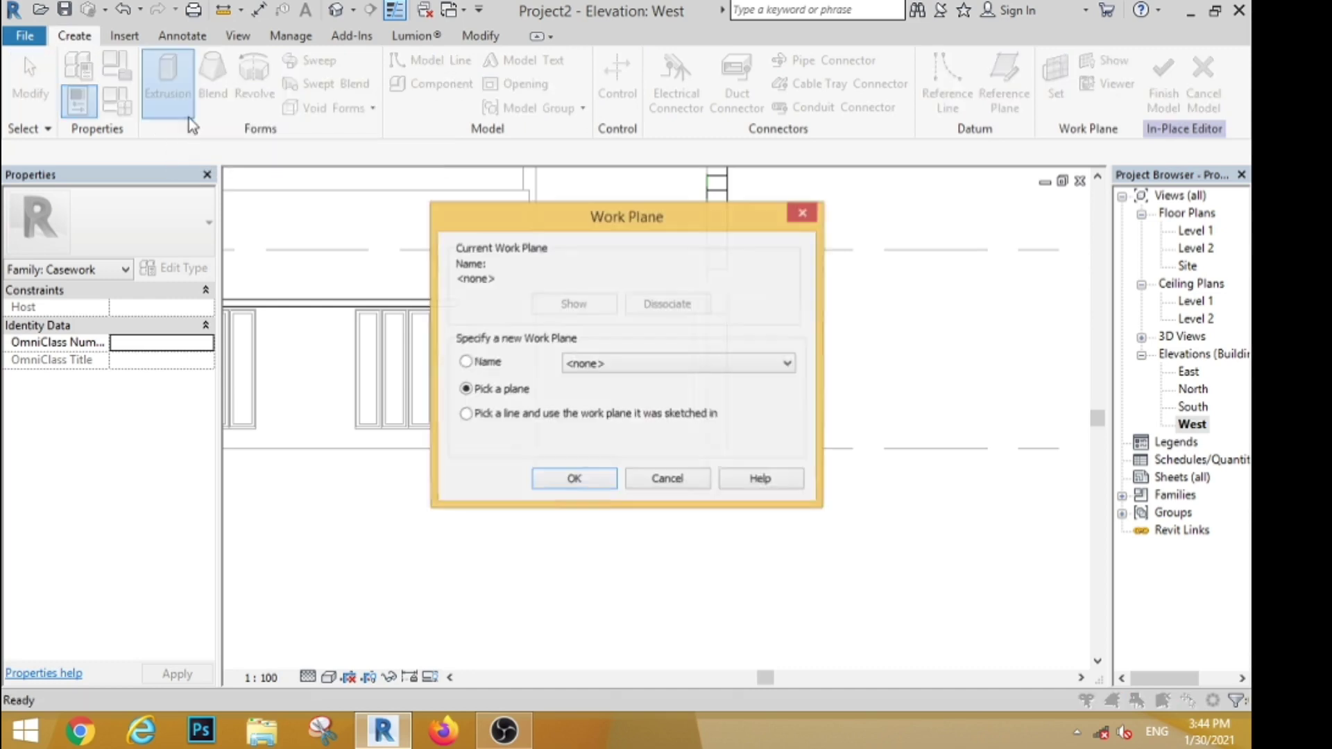
{"action": "left_click", "coordinate": [575, 480]}
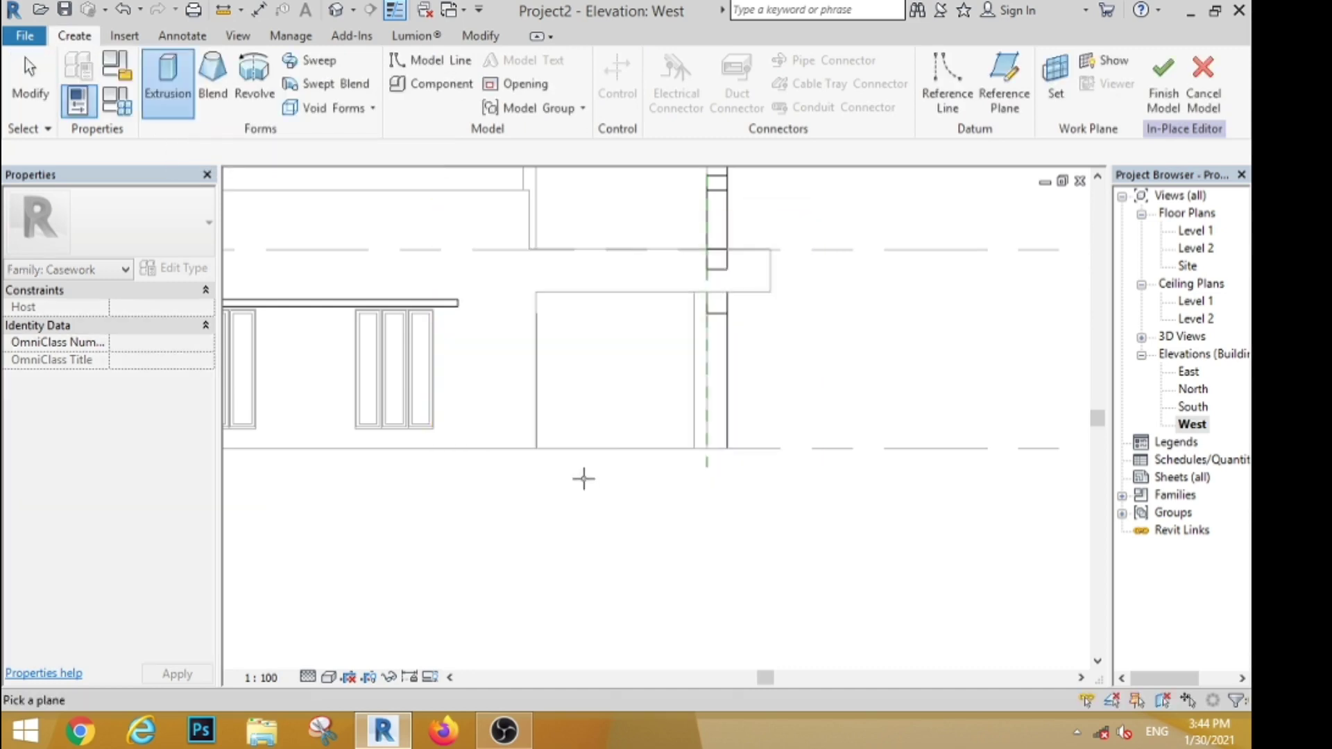
{"action": "left_click", "coordinate": [737, 261]}
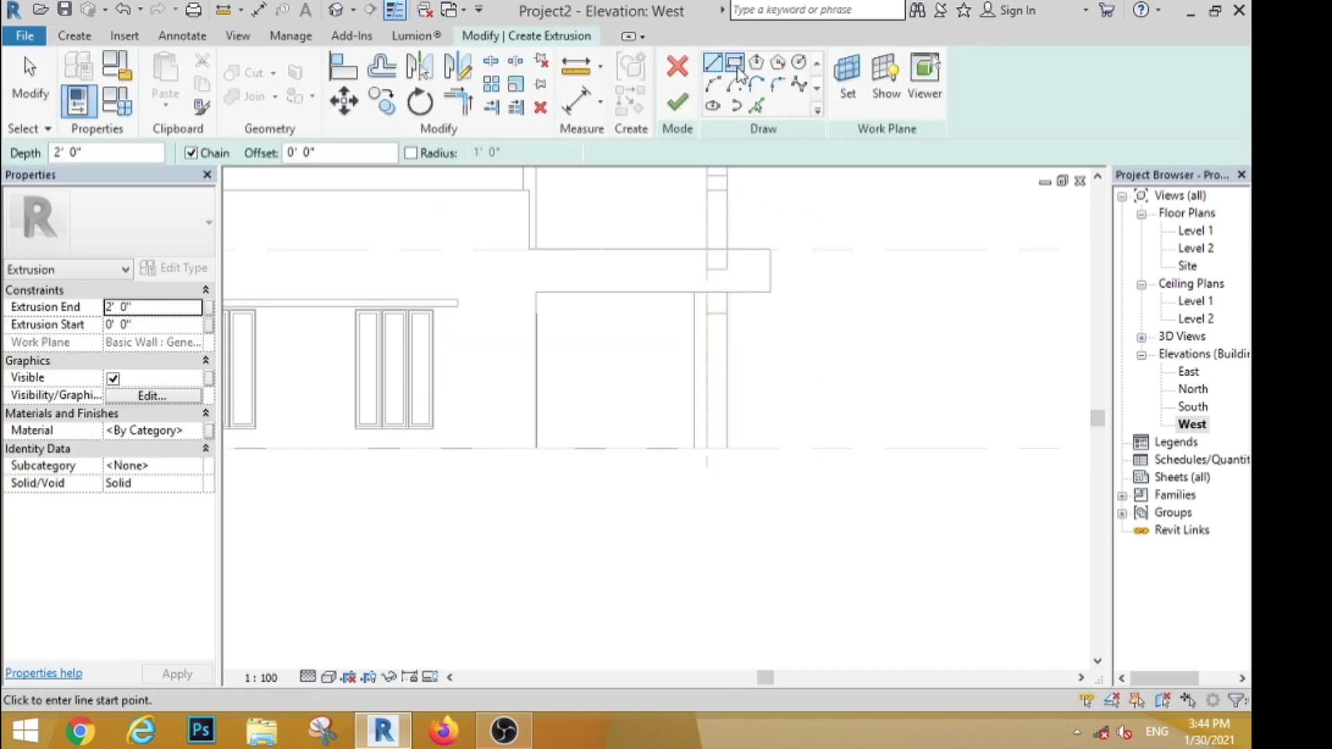
{"action": "left_click", "coordinate": [536, 292]}
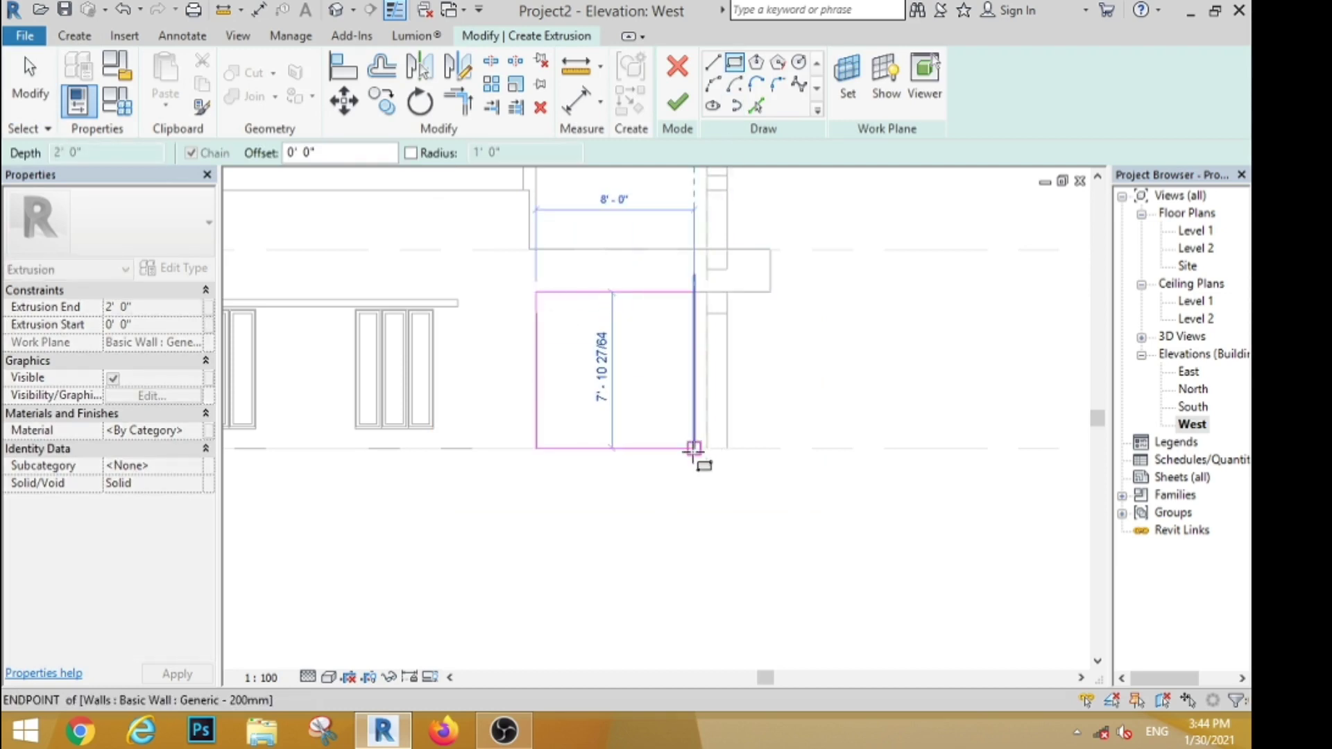
{"action": "scroll", "coordinate": [693, 450], "scroll_direction": "down", "scroll_amount": 3}
{"action": "scroll", "coordinate": [693, 449], "scroll_direction": "up", "scroll_amount": 3}
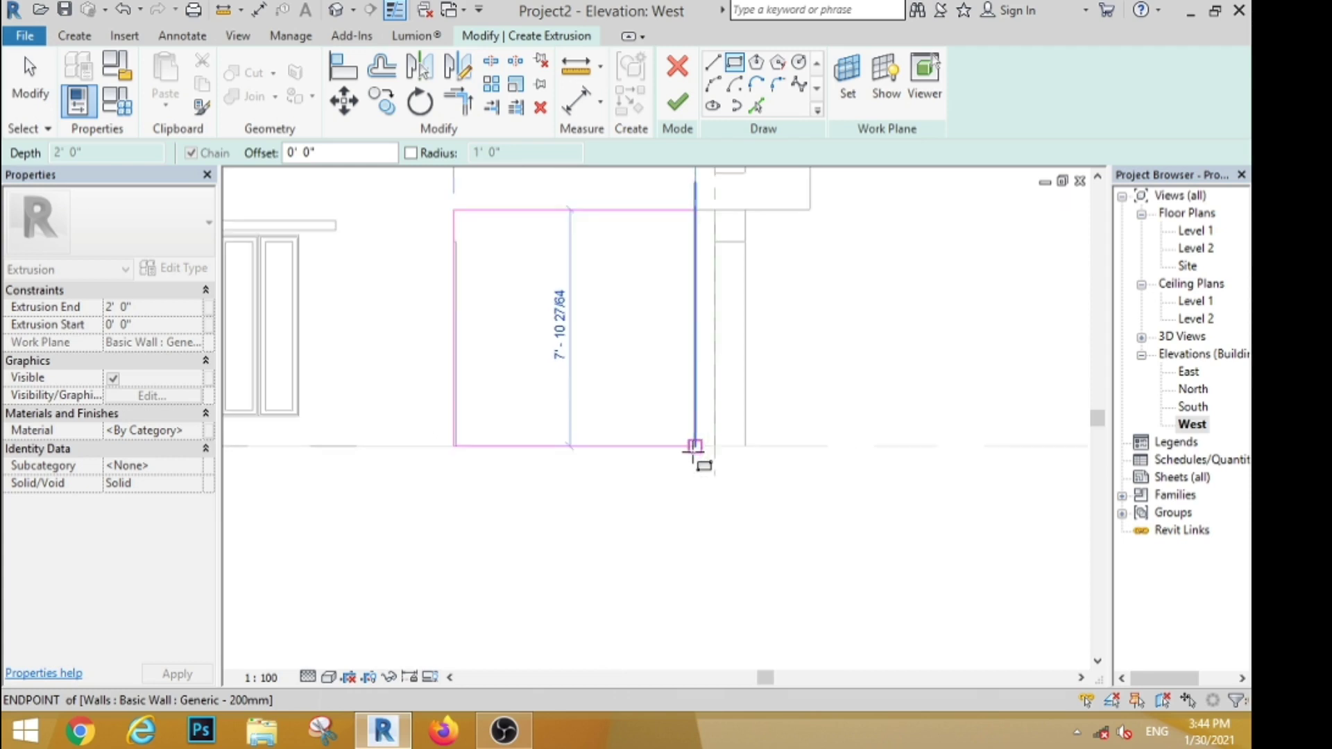
{"action": "left_click", "coordinate": [693, 450]}
Sketch a long, thin horizontal slot inside the upper part of the panel rectangle, inset from its edges.
{"action": "left_click", "coordinate": [737, 62]}
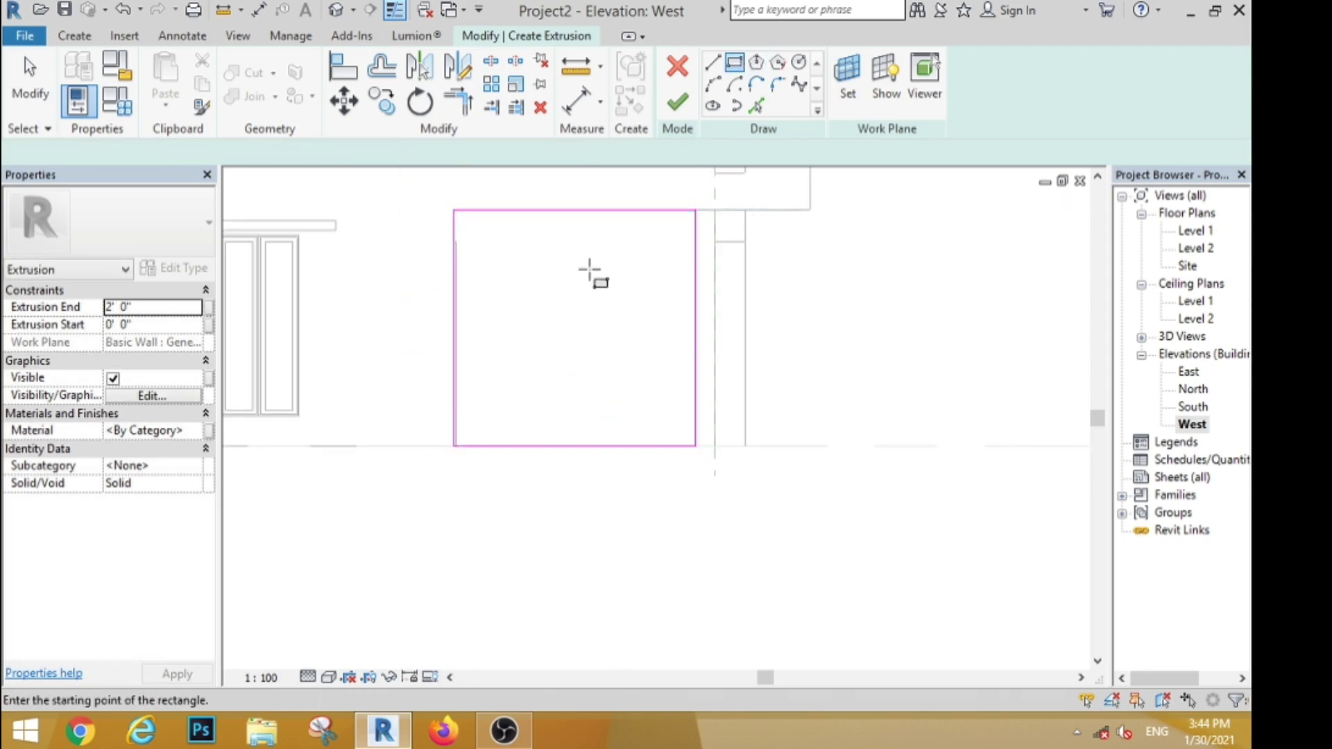
{"action": "scroll", "coordinate": [407, 202], "scroll_direction": "up", "scroll_amount": 2}
{"action": "scroll", "coordinate": [418, 245], "scroll_direction": "down", "scroll_amount": 1}
{"action": "left_click", "coordinate": [399, 206]}
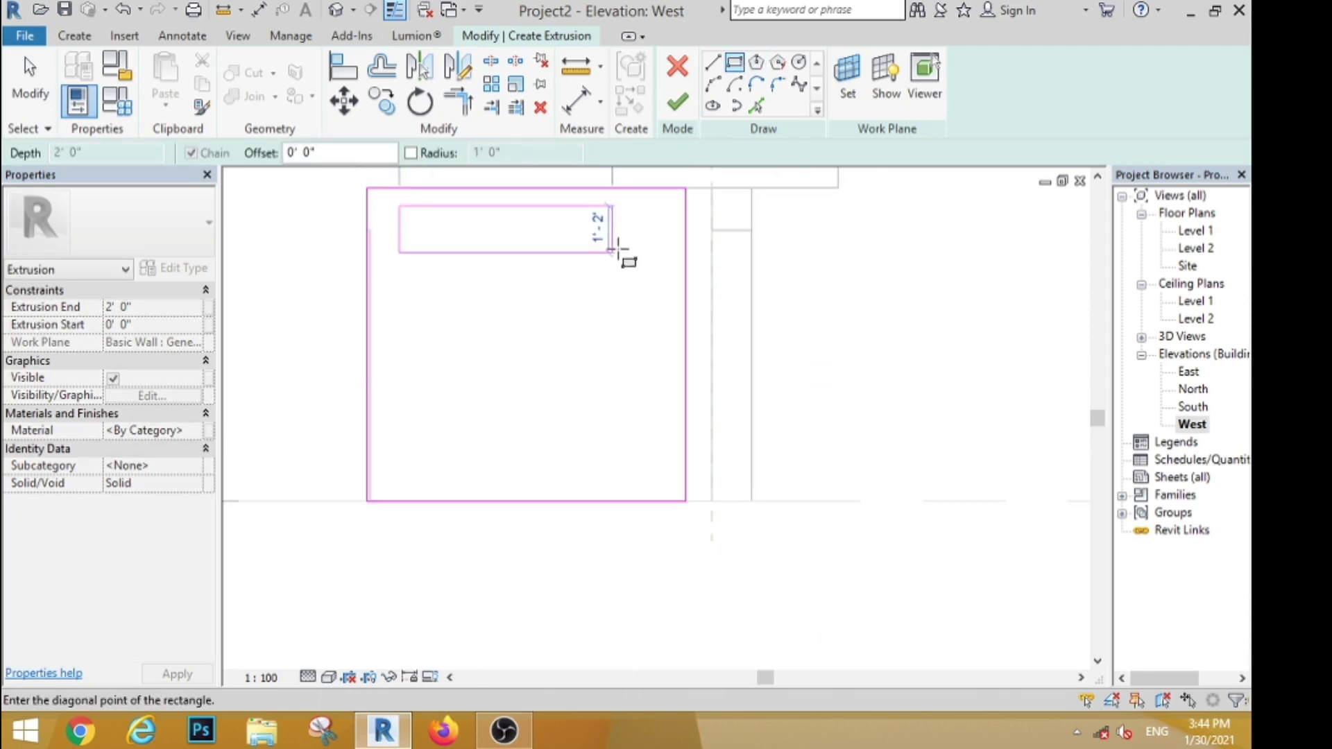
{"action": "left_click", "coordinate": [649, 228]}
{"action": "key", "text": "Escape"}
{"action": "key", "text": "Escape"}
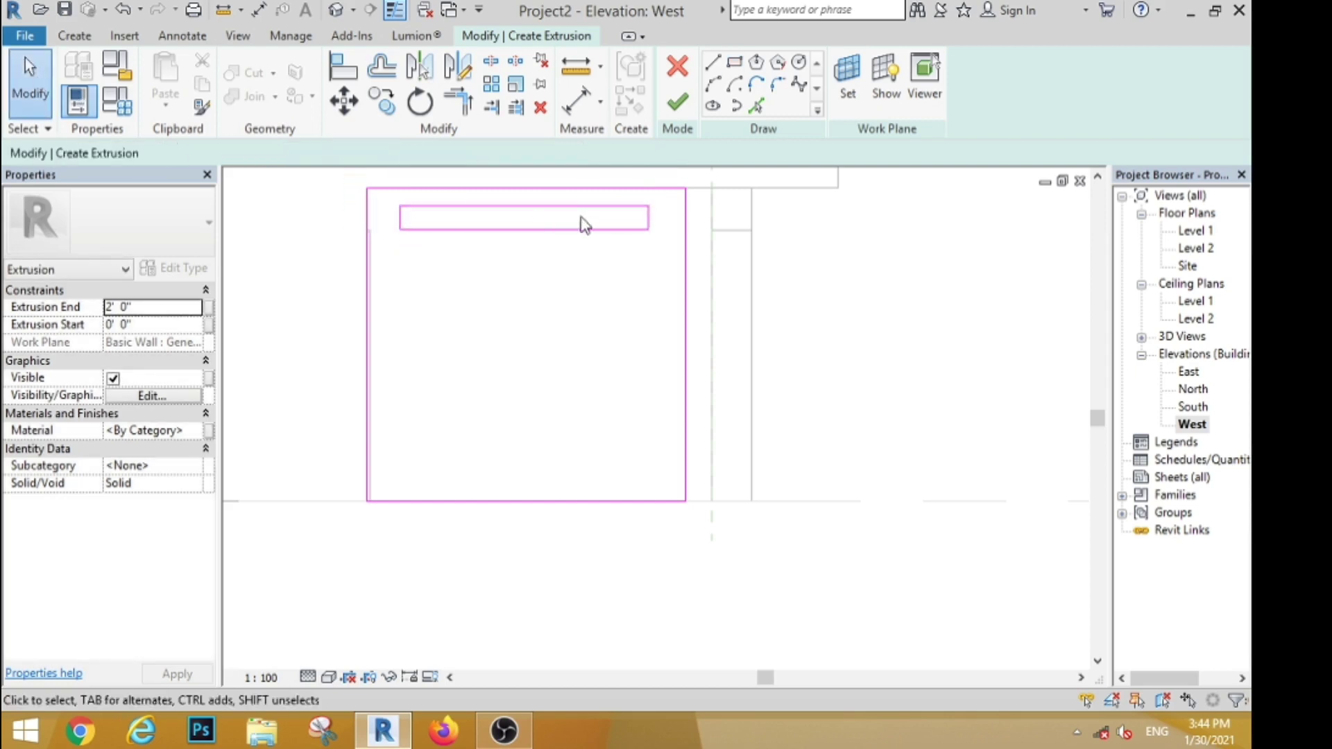
Copy the slot straight down four times at about 1' 6" spacing and finish the slotted panel's extrusion.
{"action": "scroll", "coordinate": [586, 220], "scroll_direction": "up", "scroll_amount": 2}
{"action": "left_click_drag", "start_coordinate": [713, 183], "coordinate": [249, 365]}
{"action": "key", "text": "c"}
{"action": "key", "text": "c"}
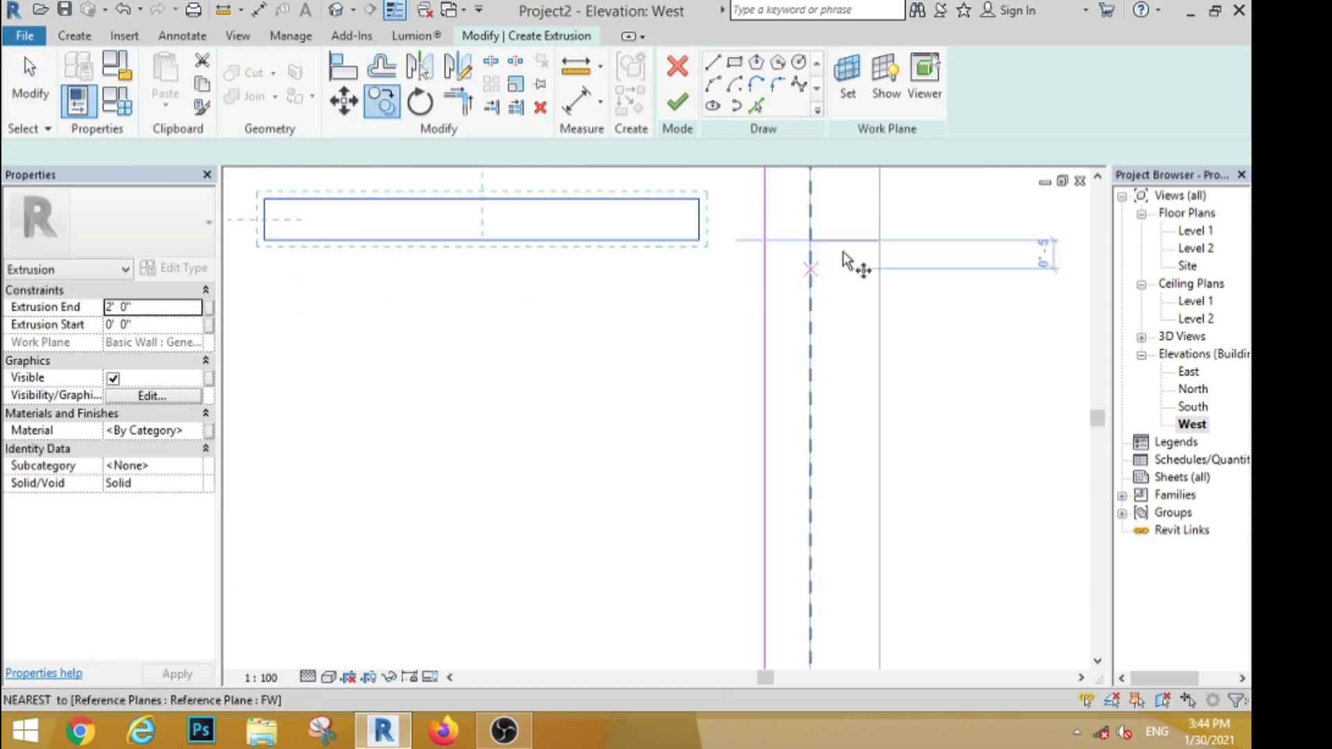
{"action": "scroll", "coordinate": [905, 242], "scroll_direction": "down", "scroll_amount": 2}
{"action": "left_click", "coordinate": [901, 235]}
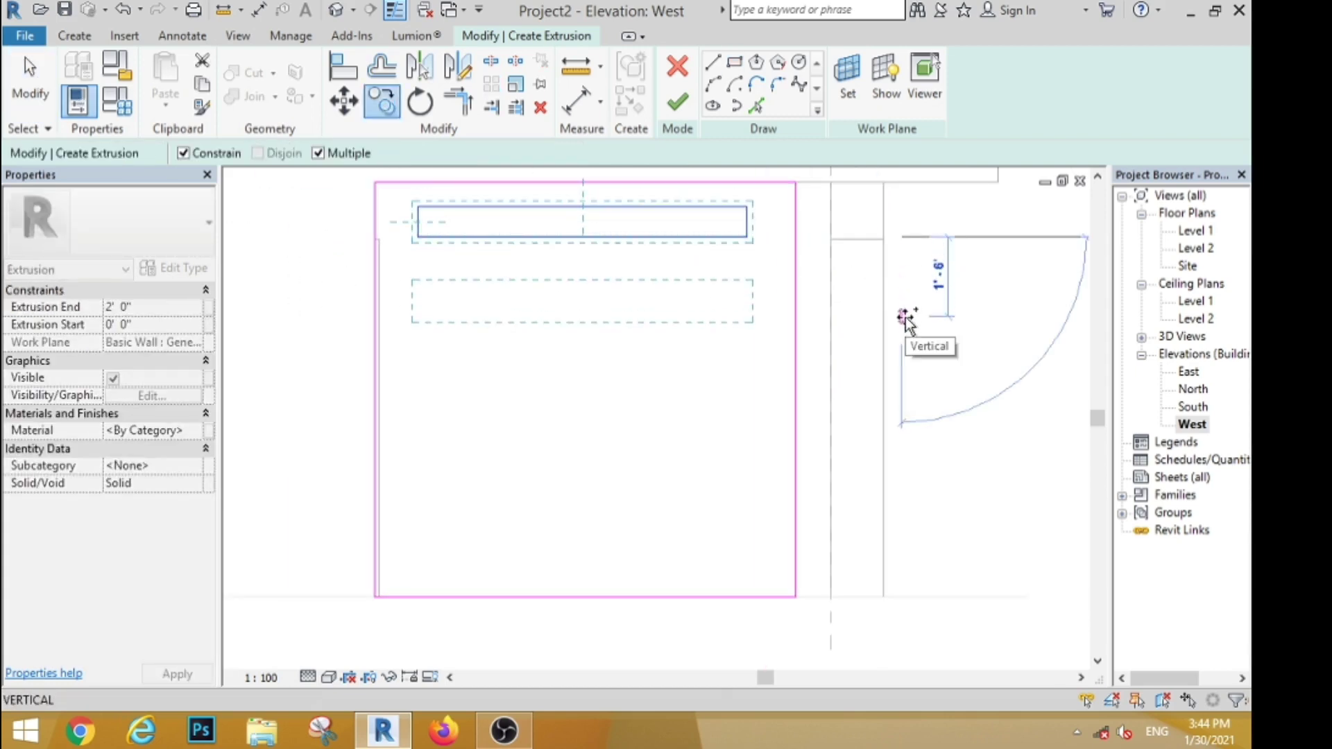
{"action": "left_click", "coordinate": [904, 317]}
{"action": "left_click", "coordinate": [914, 399]}
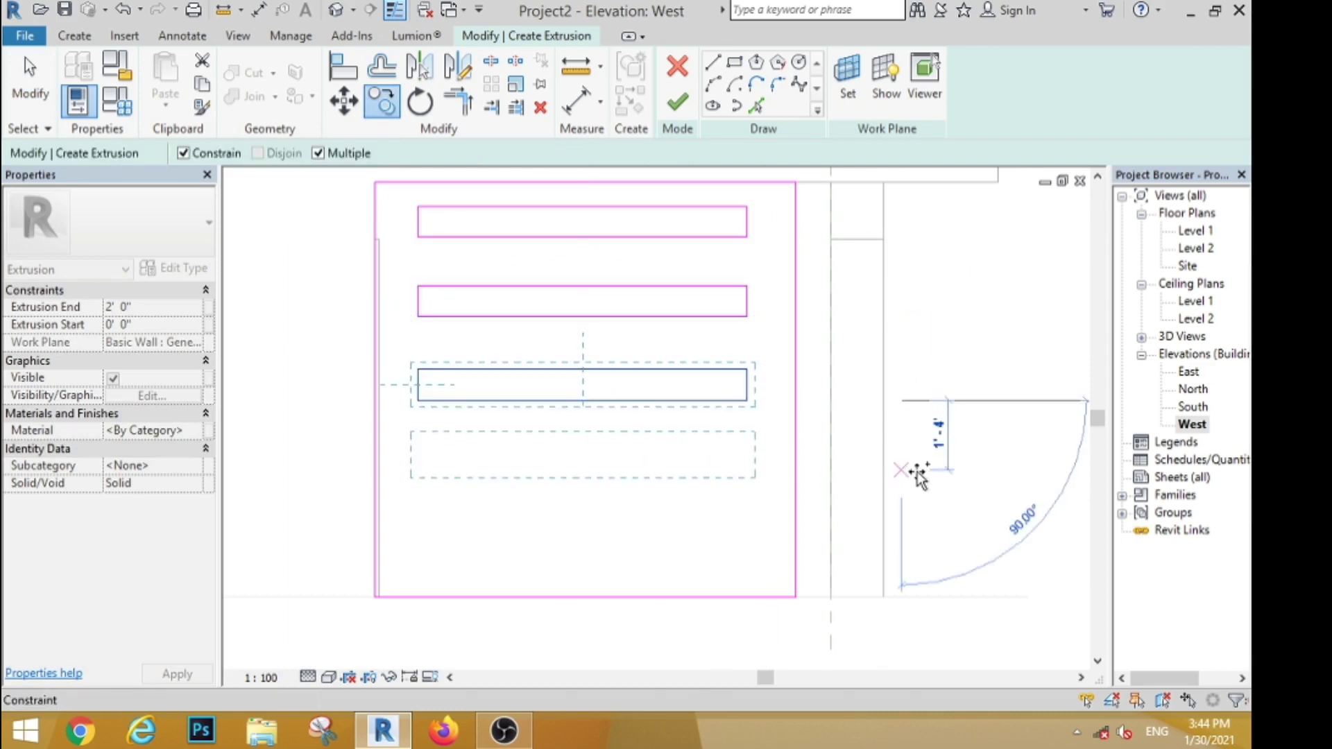
{"action": "left_click", "coordinate": [922, 478]}
{"action": "left_click", "coordinate": [922, 558]}
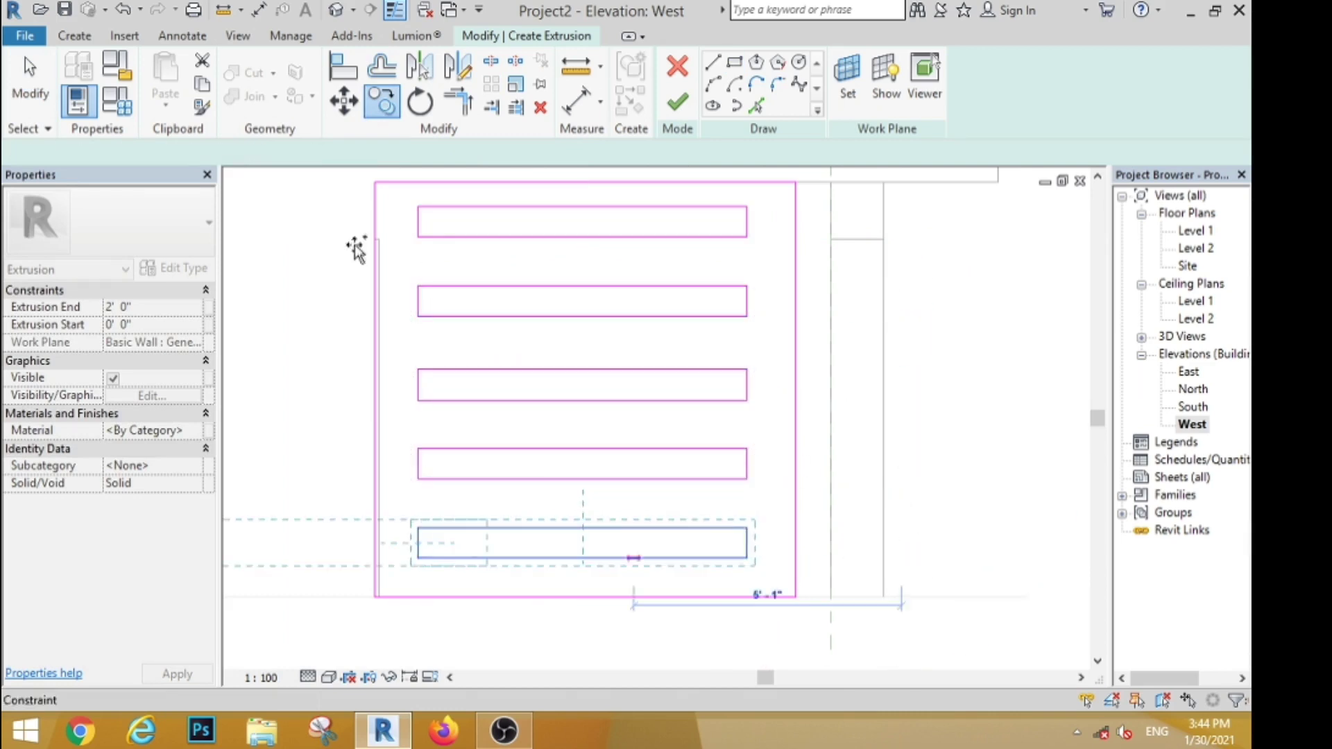
{"action": "left_click", "coordinate": [667, 105]}
{"action": "scroll", "coordinate": [401, 272], "scroll_direction": "down", "scroll_amount": 3}
{"action": "middle_click_drag", "start_coordinate": [484, 218], "coordinate": [374, 208]}
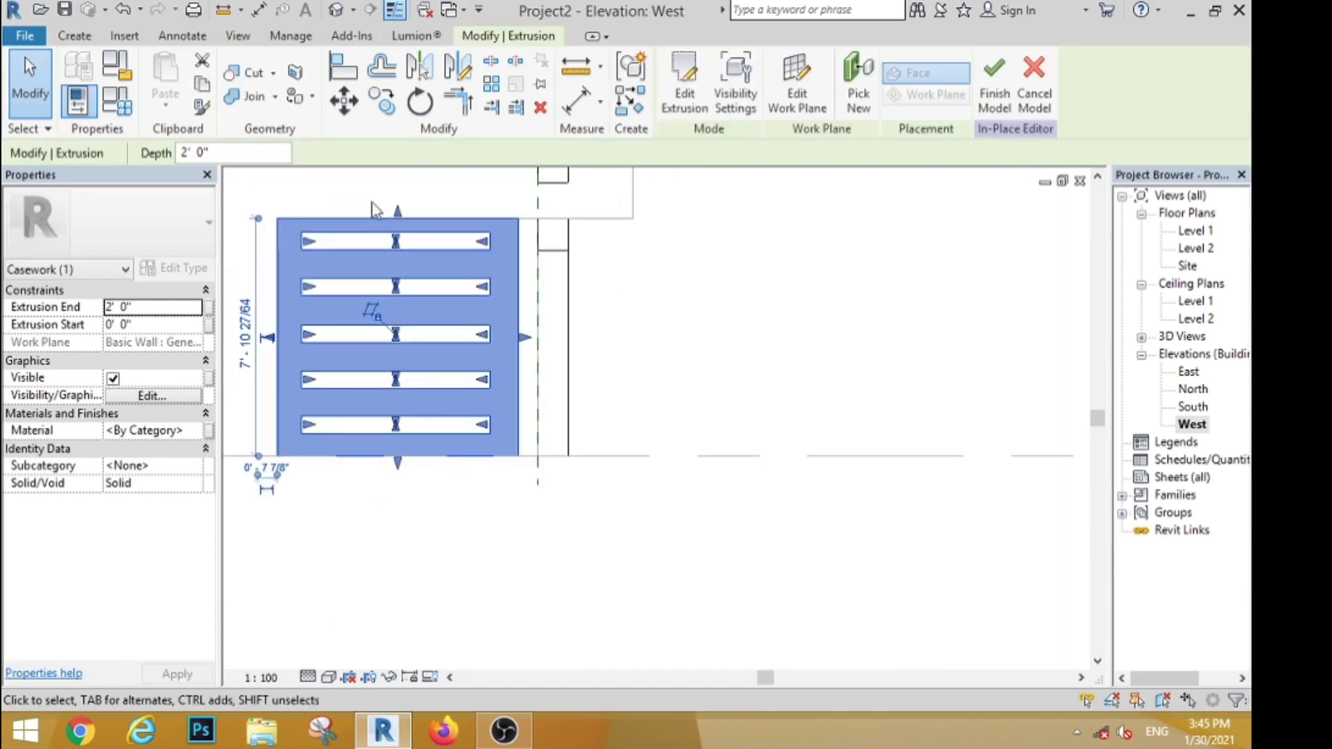
Start another extrusion on the canopy wall's side face and sketch a rectangle about 1' 8" by 8' 2" beside the slotted panel, below the canopy.
{"action": "left_click", "coordinate": [74, 36]}
{"action": "left_click", "coordinate": [167, 83]}
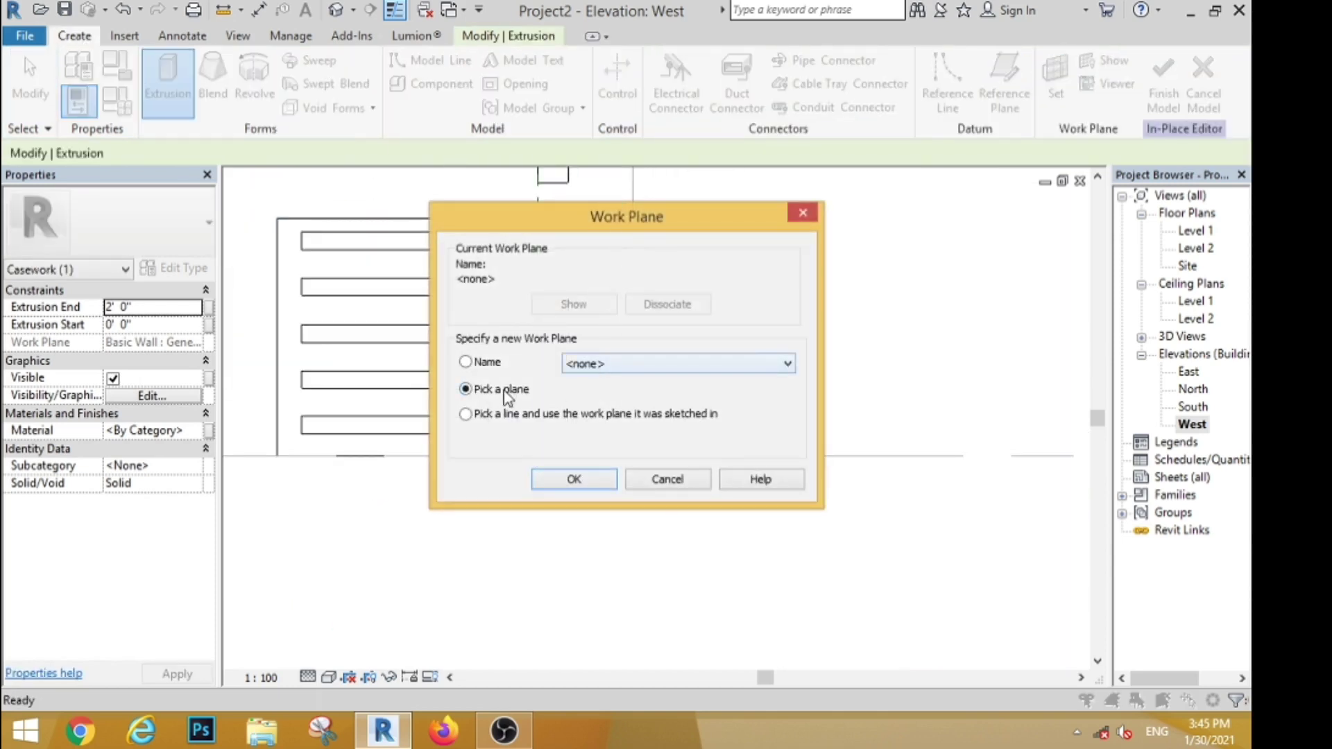
{"action": "left_click", "coordinate": [573, 480]}
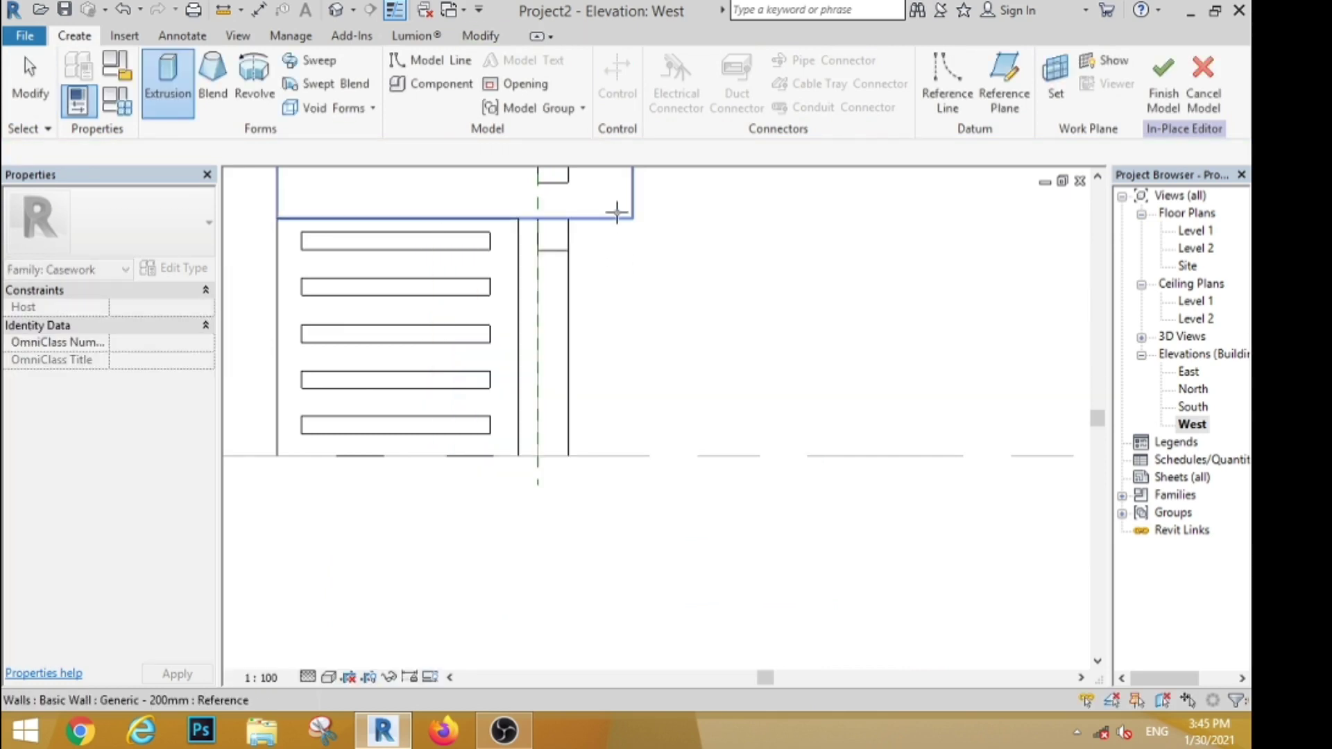
{"action": "left_click", "coordinate": [616, 212]}
{"action": "left_click", "coordinate": [735, 64]}
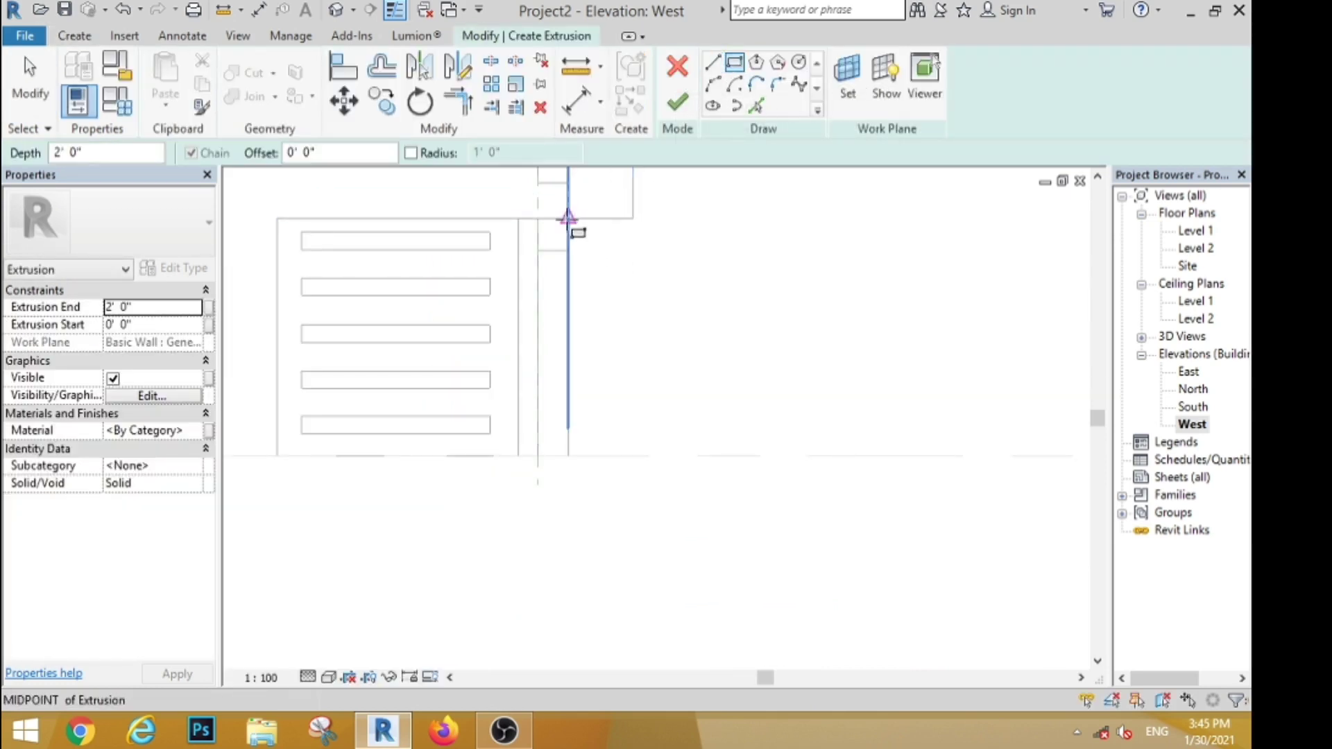
{"action": "left_click", "coordinate": [694, 218]}
{"action": "left_click", "coordinate": [516, 463]}
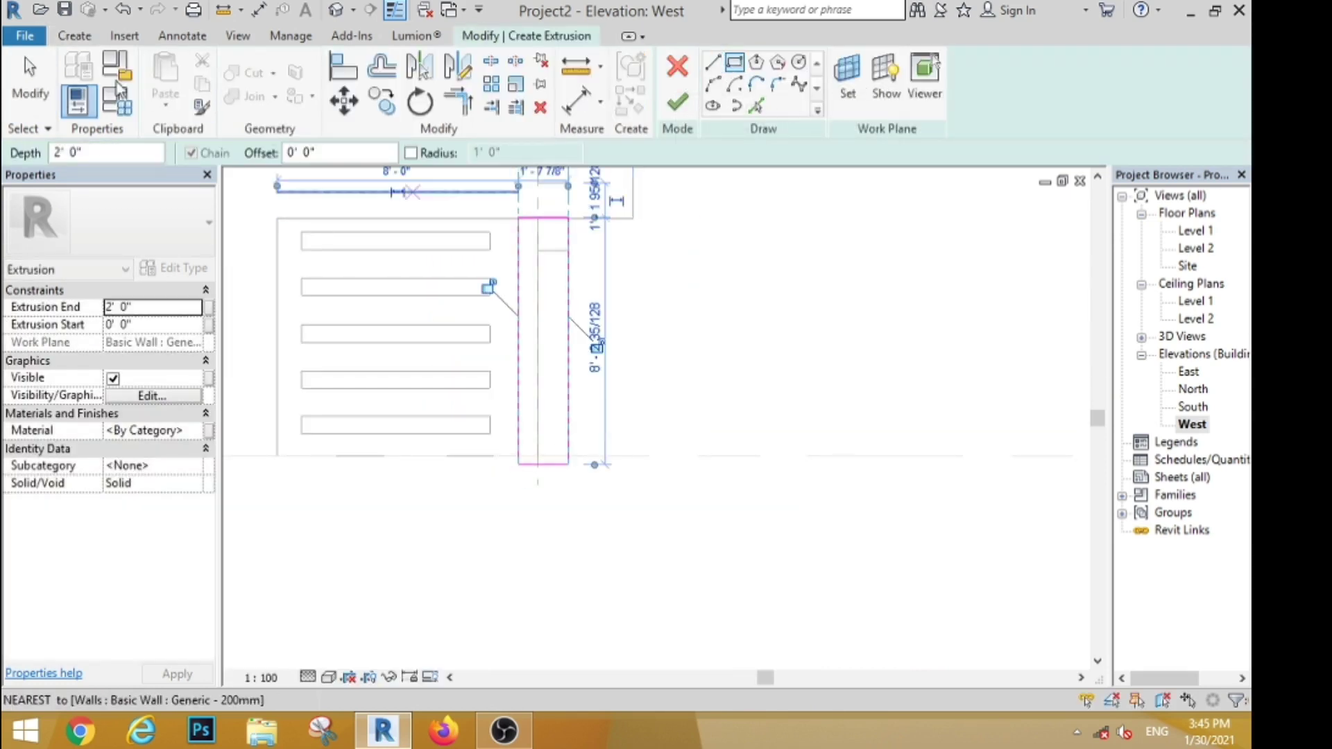
Narrow the pillar rectangle beside the slotted panel to about 8" wide, down to the vertical reference line, and finish its extrusion.
{"action": "key", "text": "Escape"}
{"action": "key", "text": "Escape"}
{"action": "left_click_drag", "start_coordinate": [568, 352], "coordinate": [537, 354]}
{"action": "left_click", "coordinate": [676, 103]}
{"action": "left_click", "coordinate": [681, 344]}
{"action": "scroll", "coordinate": [604, 381], "scroll_direction": "down", "scroll_amount": 5}
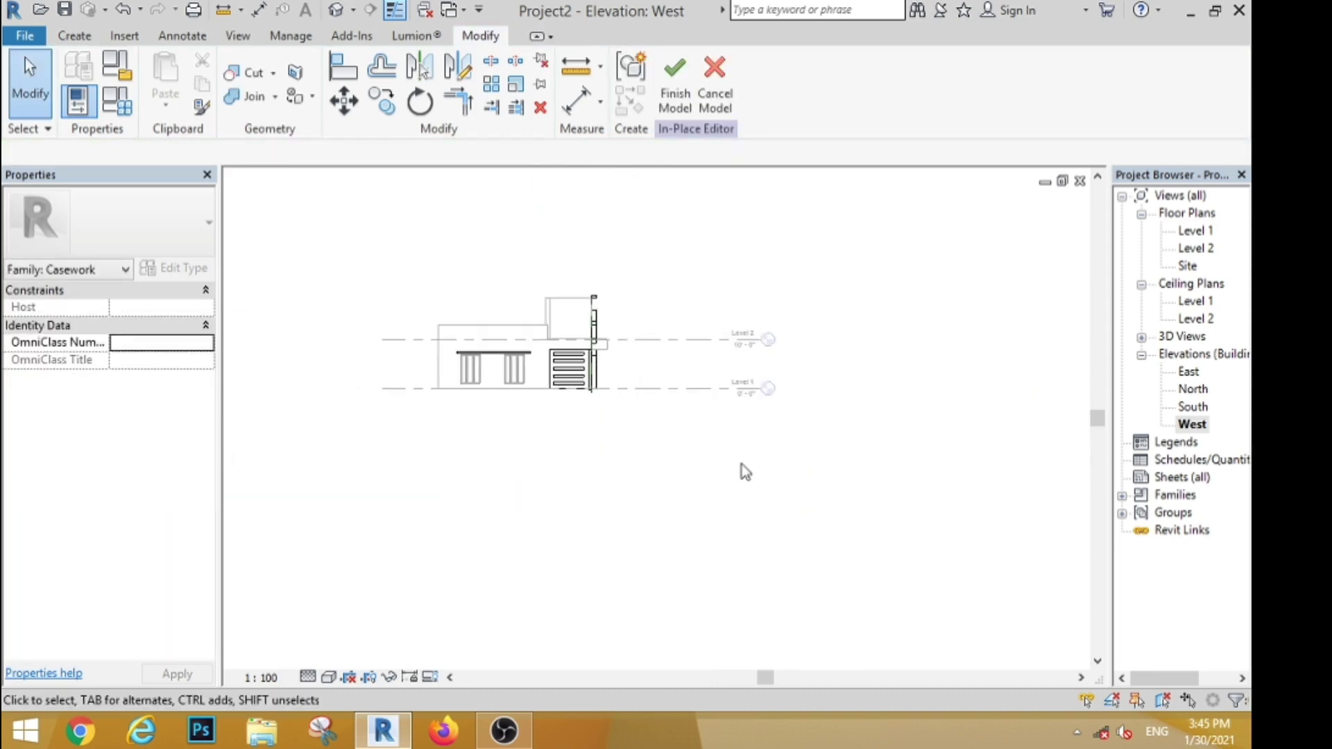
In the 3D view, stretch the tower's roof slab back past the rear tower wall and trim its front overhang.
{"action": "left_click", "coordinate": [337, 12]}
{"action": "middle_click_drag", "start_coordinate": [764, 277], "coordinate": [694, 486], "text": "shift"}
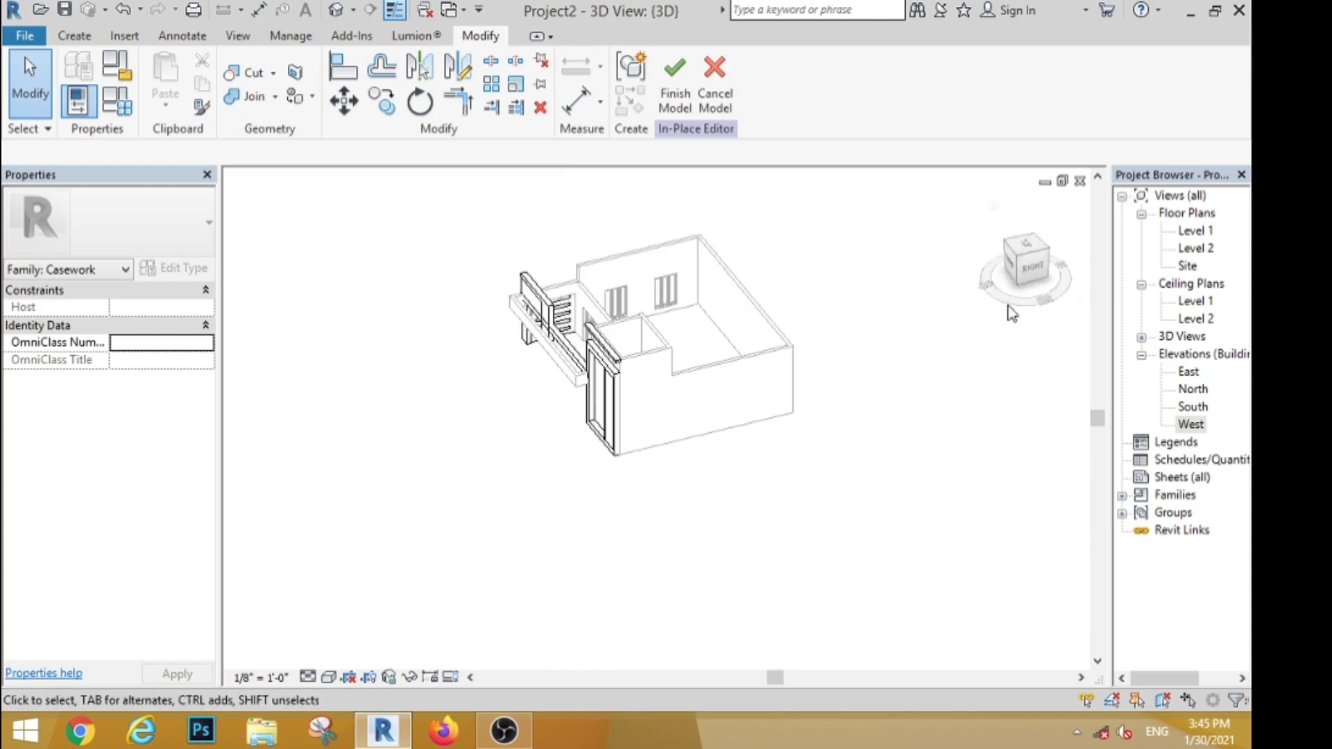
{"action": "left_click", "coordinate": [616, 357]}
{"action": "scroll", "coordinate": [665, 382], "scroll_direction": "up", "scroll_amount": 3}
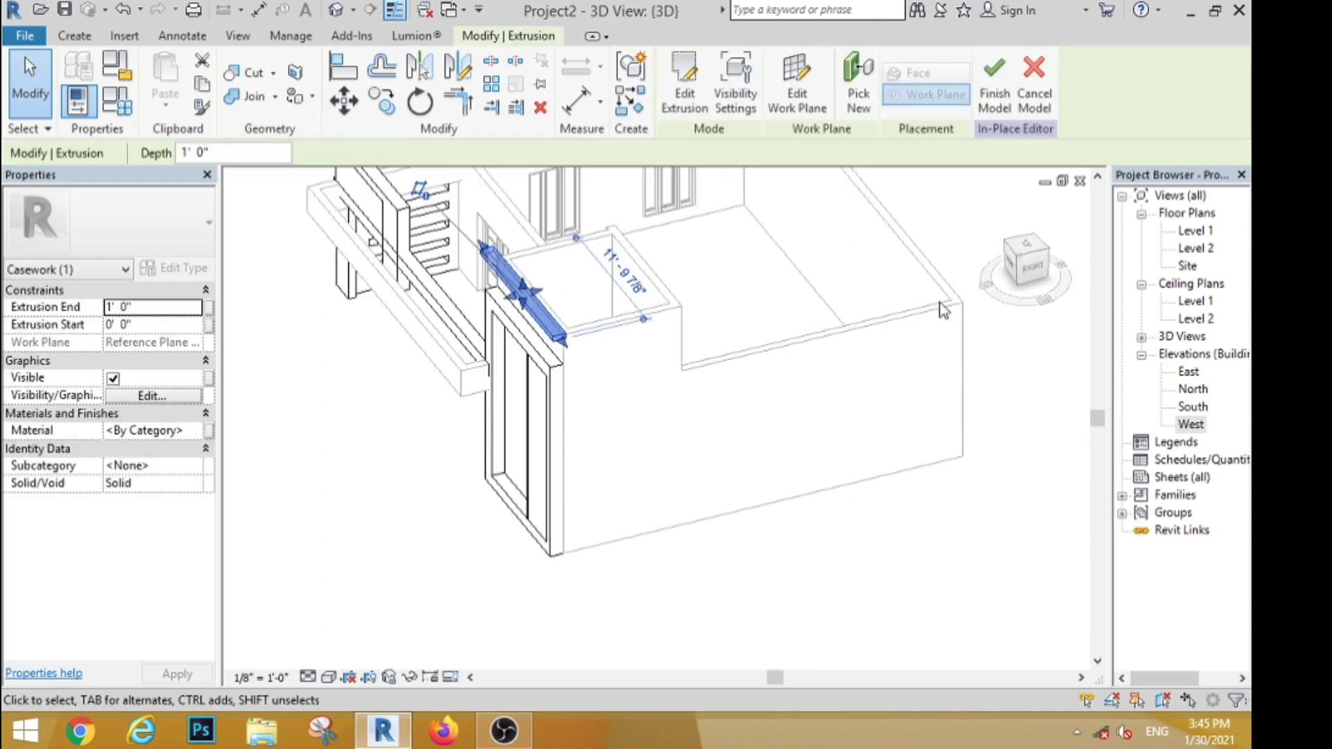
{"action": "left_click", "coordinate": [1032, 277]}
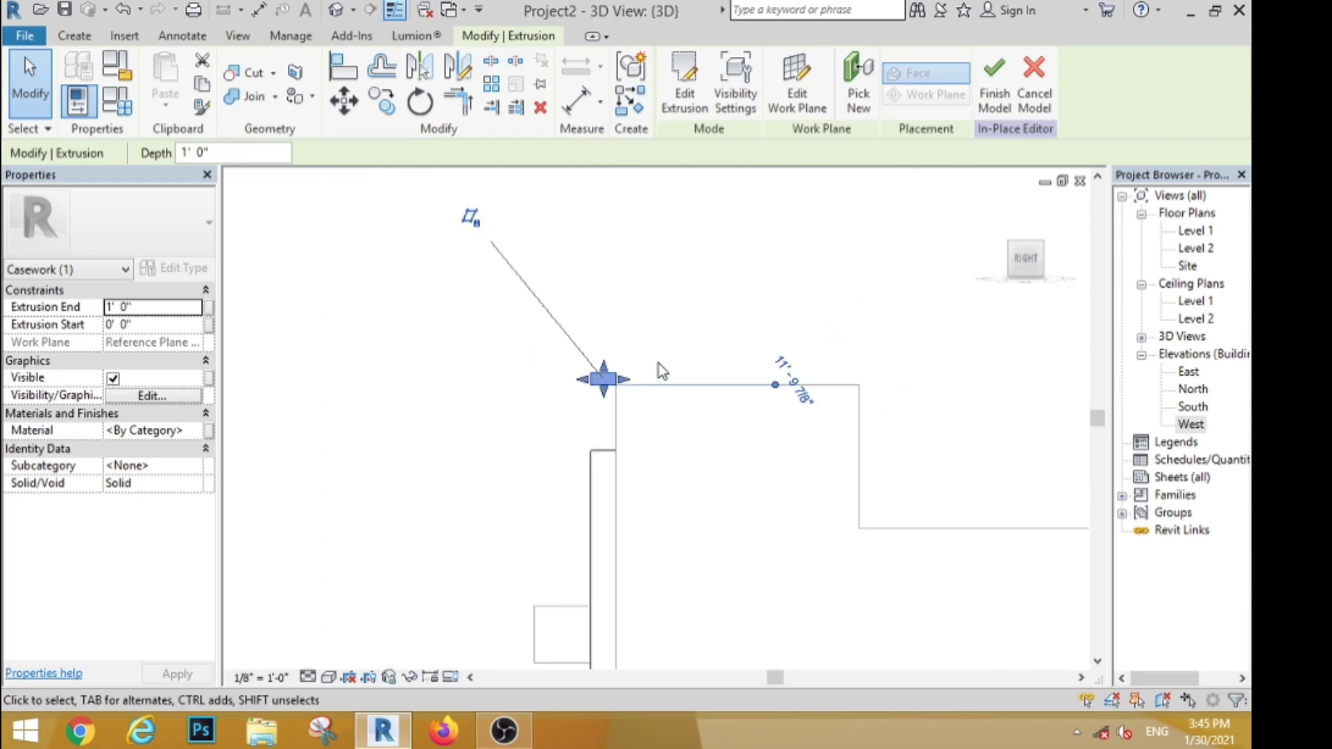
{"action": "left_click_drag", "start_coordinate": [633, 384], "coordinate": [871, 437]}
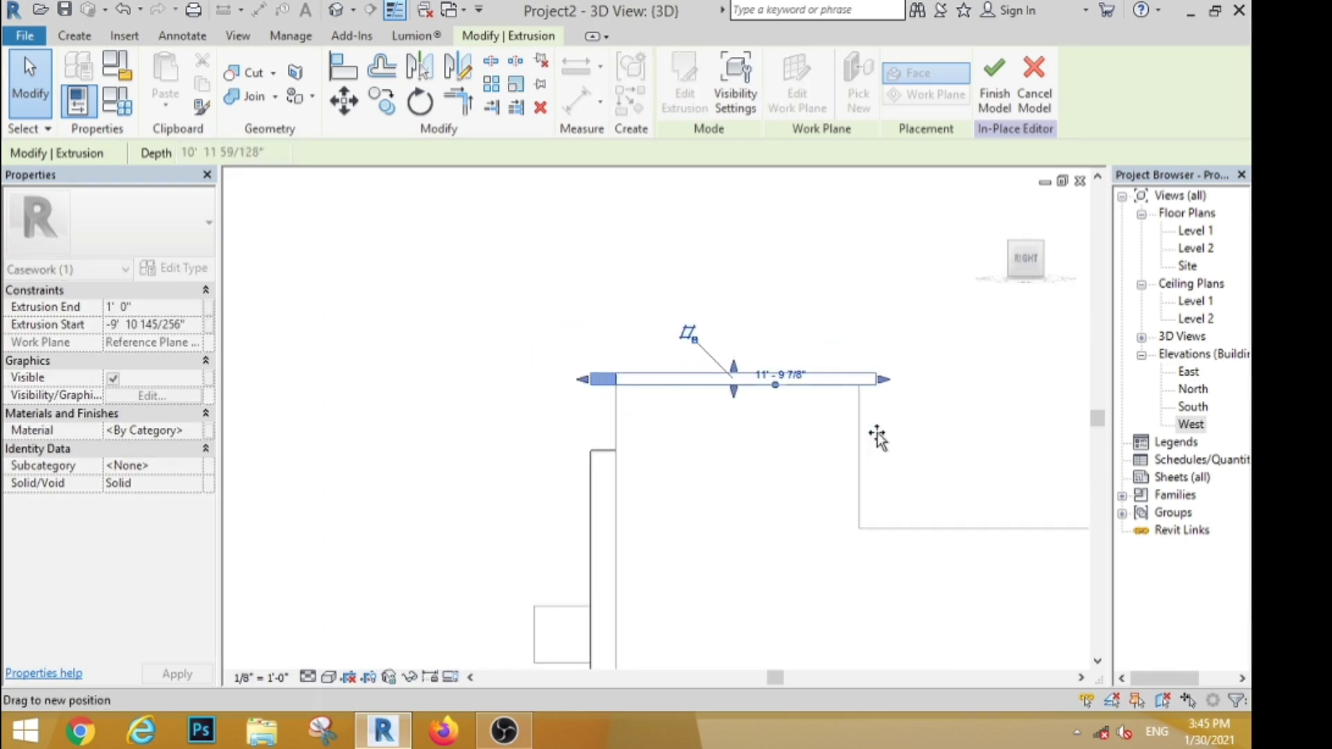
{"action": "scroll", "coordinate": [704, 389], "scroll_direction": "up", "scroll_amount": 2}
{"action": "left_click_drag", "start_coordinate": [543, 373], "coordinate": [565, 377]}
{"action": "left_click", "coordinate": [428, 330]}
{"action": "scroll", "coordinate": [427, 330], "scroll_direction": "down", "scroll_amount": 3}
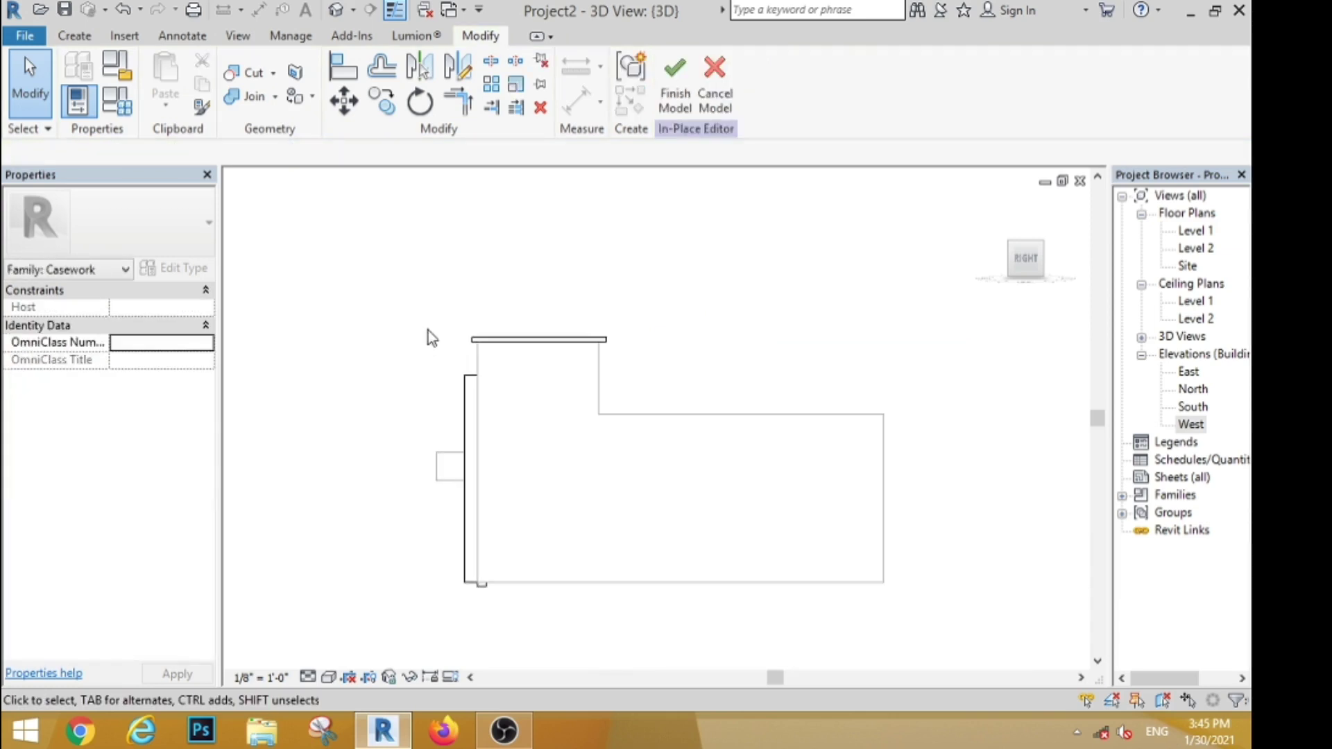
Set the extrusion end of the tall frame on the tower facade to 6".
{"action": "middle_click_drag", "start_coordinate": [381, 386], "coordinate": [464, 433], "text": "shift"}
{"action": "left_click", "coordinate": [463, 434]}
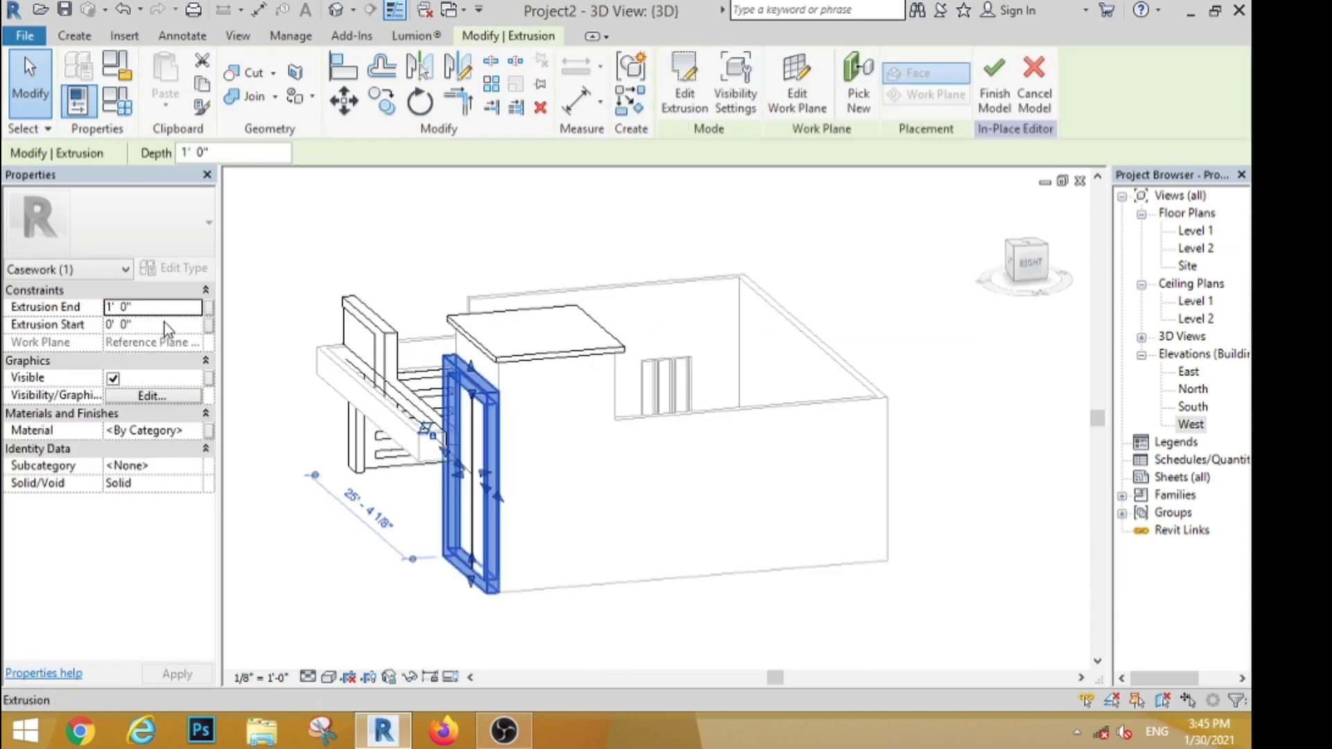
{"action": "left_click", "coordinate": [157, 307]}
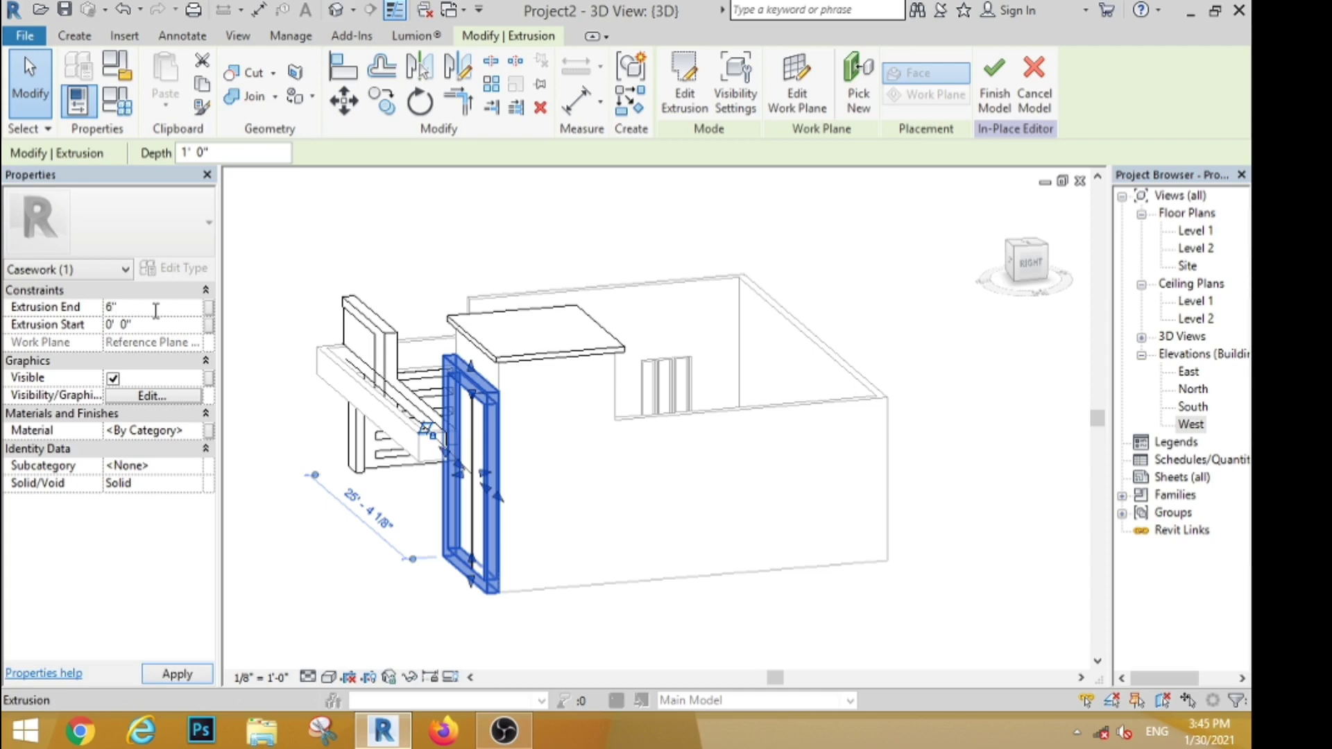
{"action": "left_click", "coordinate": [832, 293]}
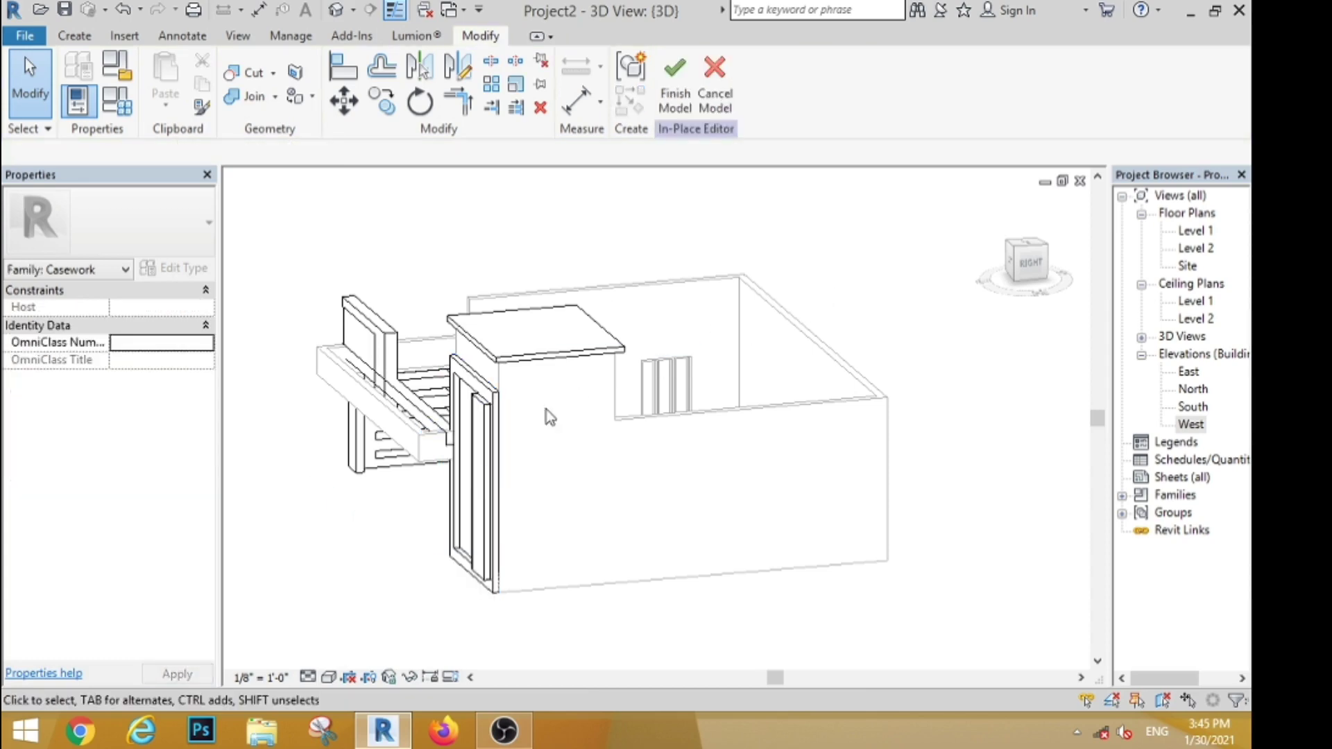
Reduce the extrusion depth of the panel inside the tower frame and set the adjacent narrow vertical strip's extrusion end to 3".
{"action": "scroll", "coordinate": [485, 409], "scroll_direction": "up", "scroll_amount": 4}
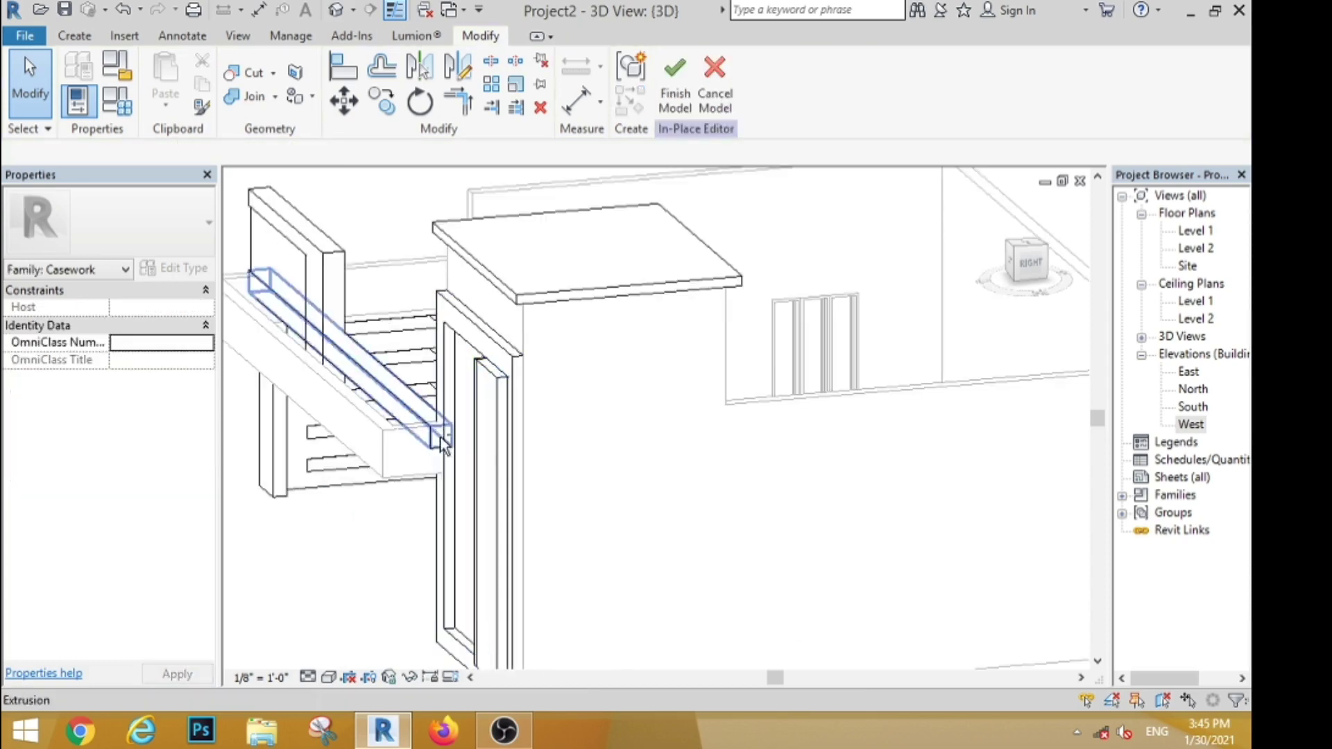
{"action": "left_click", "coordinate": [505, 386]}
{"action": "left_click", "coordinate": [150, 307]}
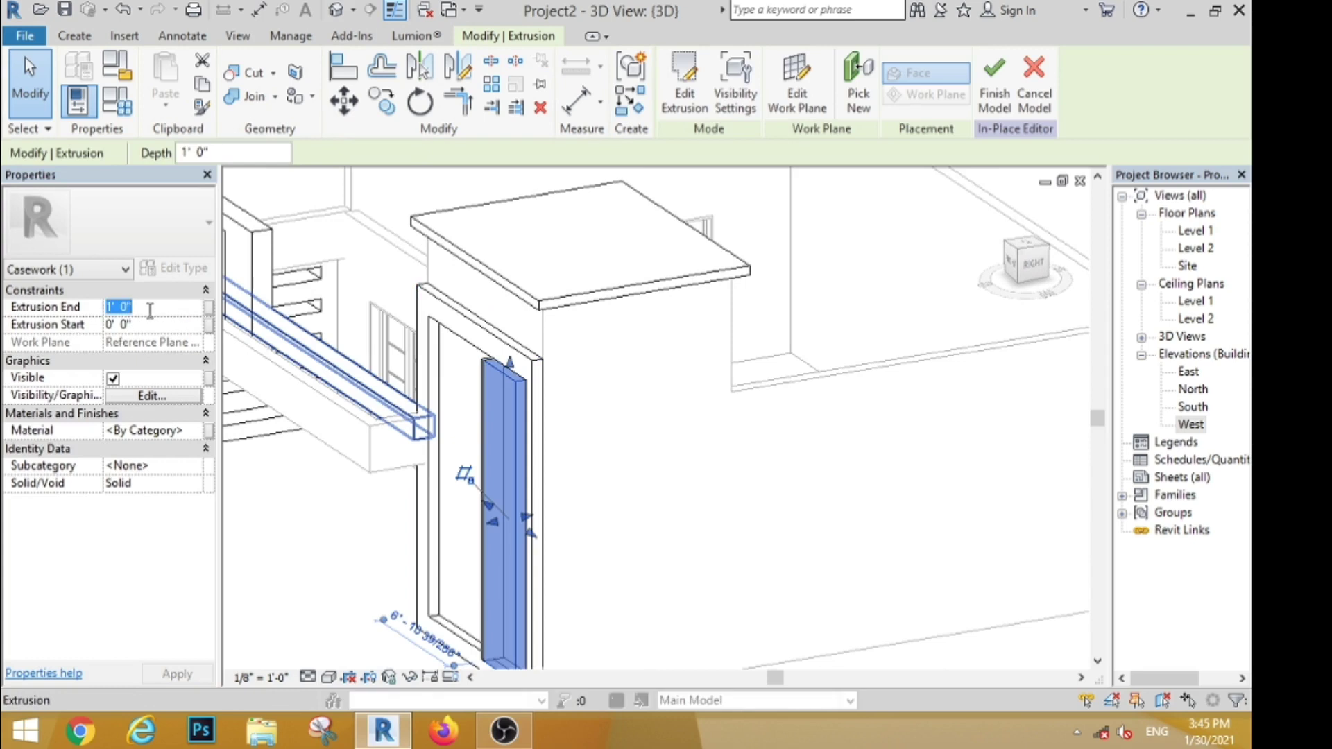
{"action": "left_click", "coordinate": [653, 484]}
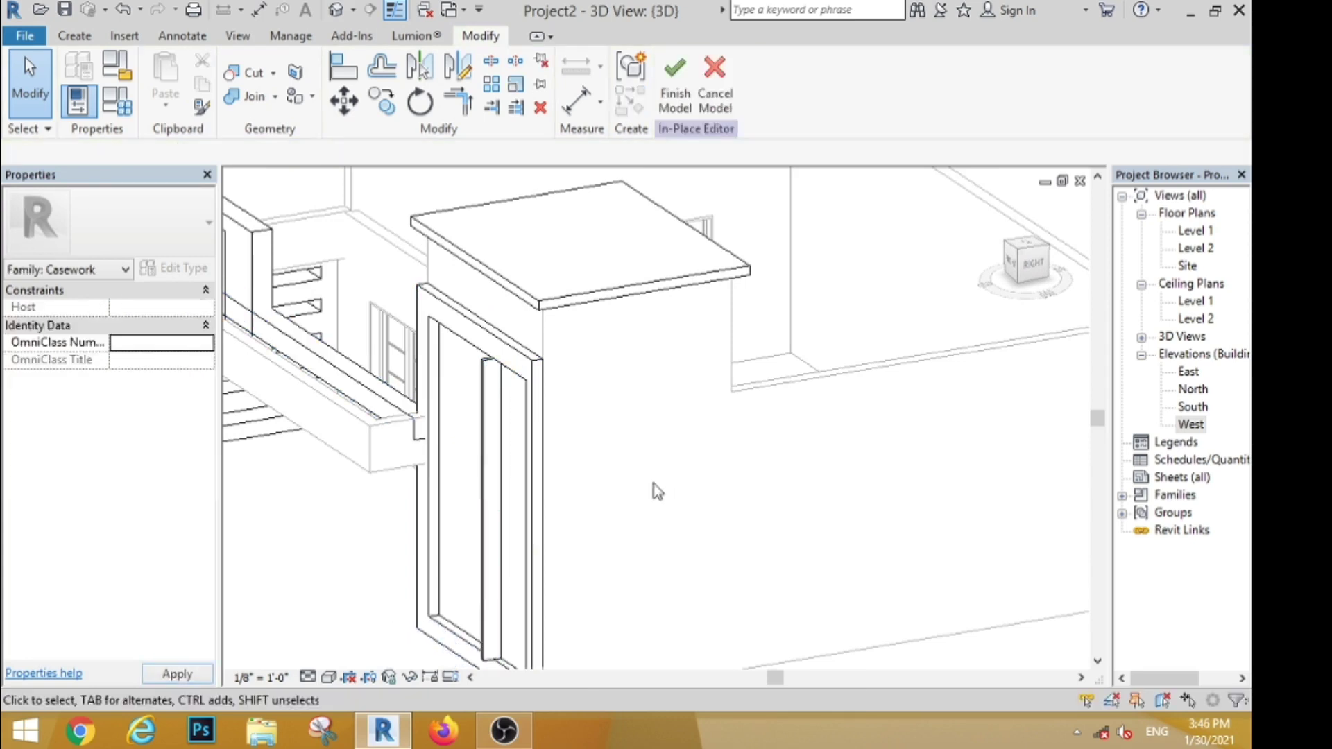
{"action": "left_click", "coordinate": [488, 414]}
{"action": "left_click", "coordinate": [154, 308]}
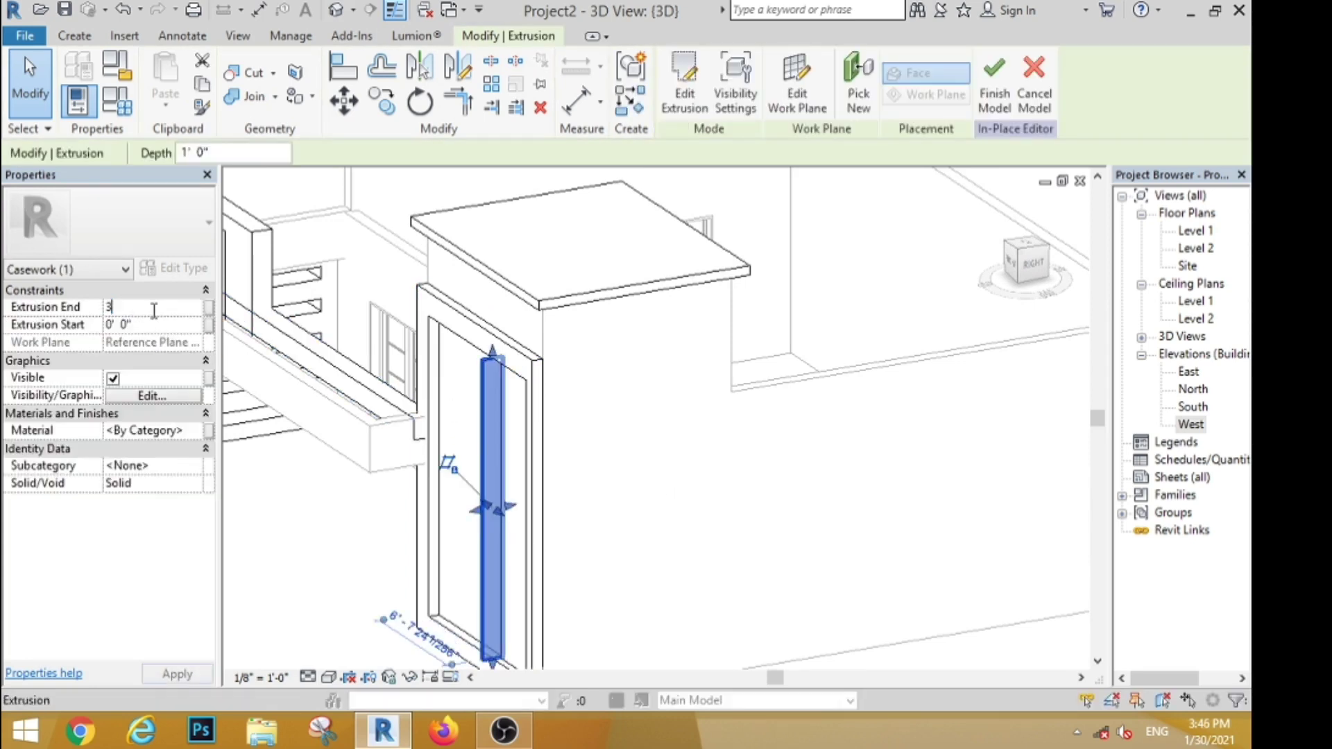
{"action": "type", "text": "3'"}
{"action": "left_click", "coordinate": [666, 464]}
{"action": "scroll", "coordinate": [609, 393], "scroll_direction": "down", "scroll_amount": 3}
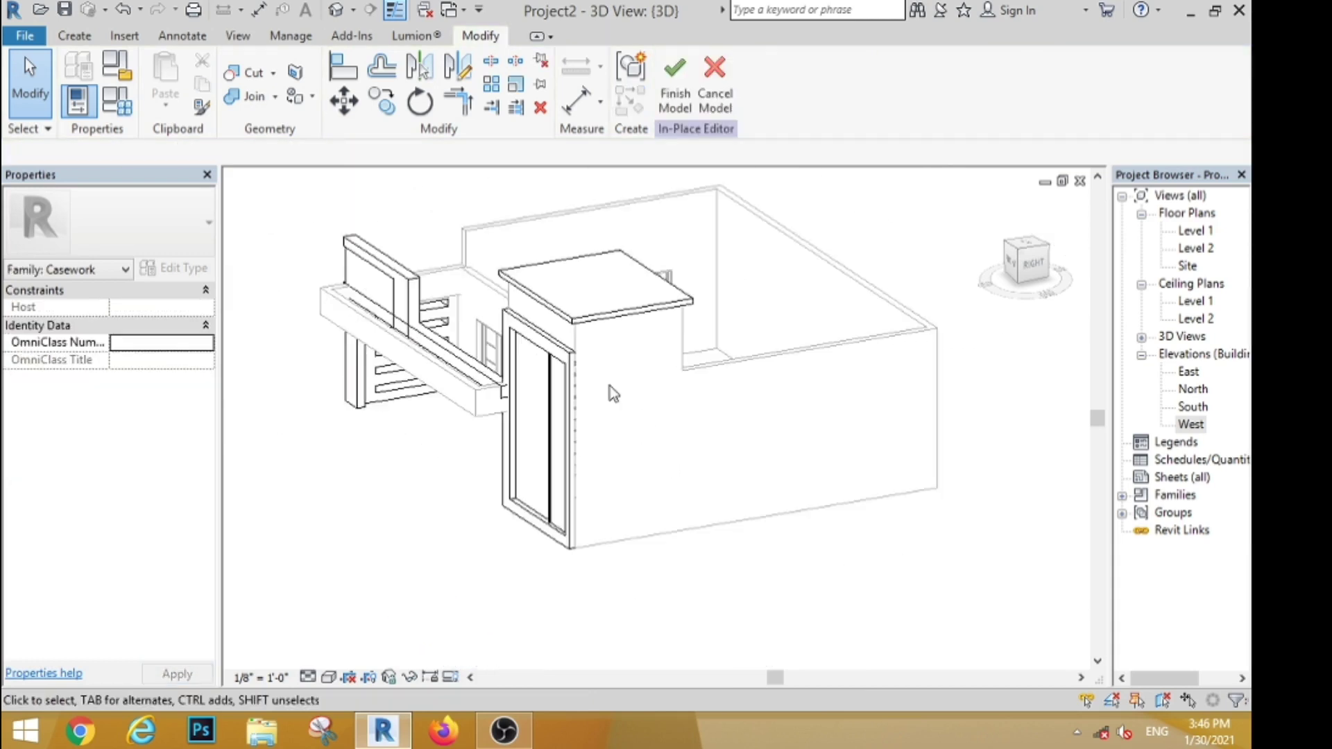
Stretch the long canopy bar outward past the canopy edge and back to the main block, about 12' 7" deep.
{"action": "middle_click_drag", "start_coordinate": [610, 386], "coordinate": [473, 543], "text": "shift"}
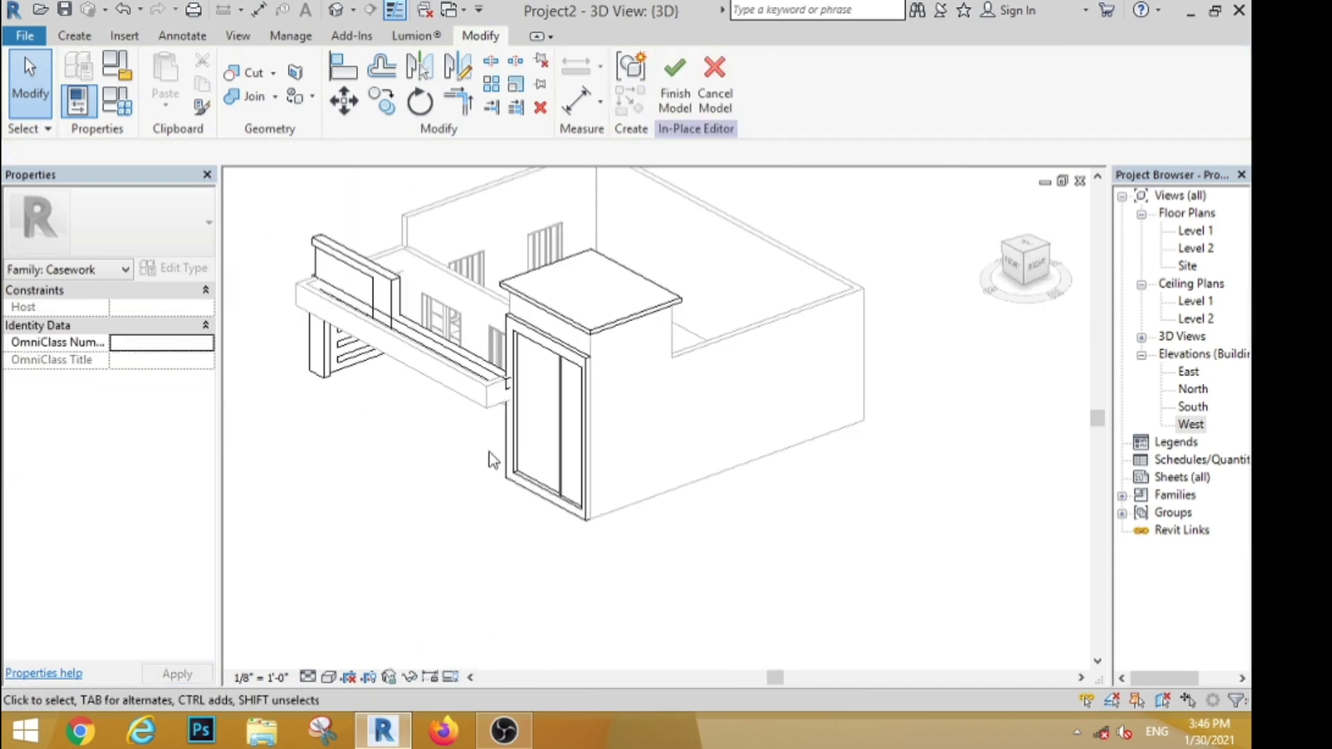
{"action": "middle_click_drag", "start_coordinate": [489, 460], "coordinate": [749, 446], "text": "shift"}
{"action": "scroll", "coordinate": [558, 435], "scroll_direction": "up", "scroll_amount": 2}
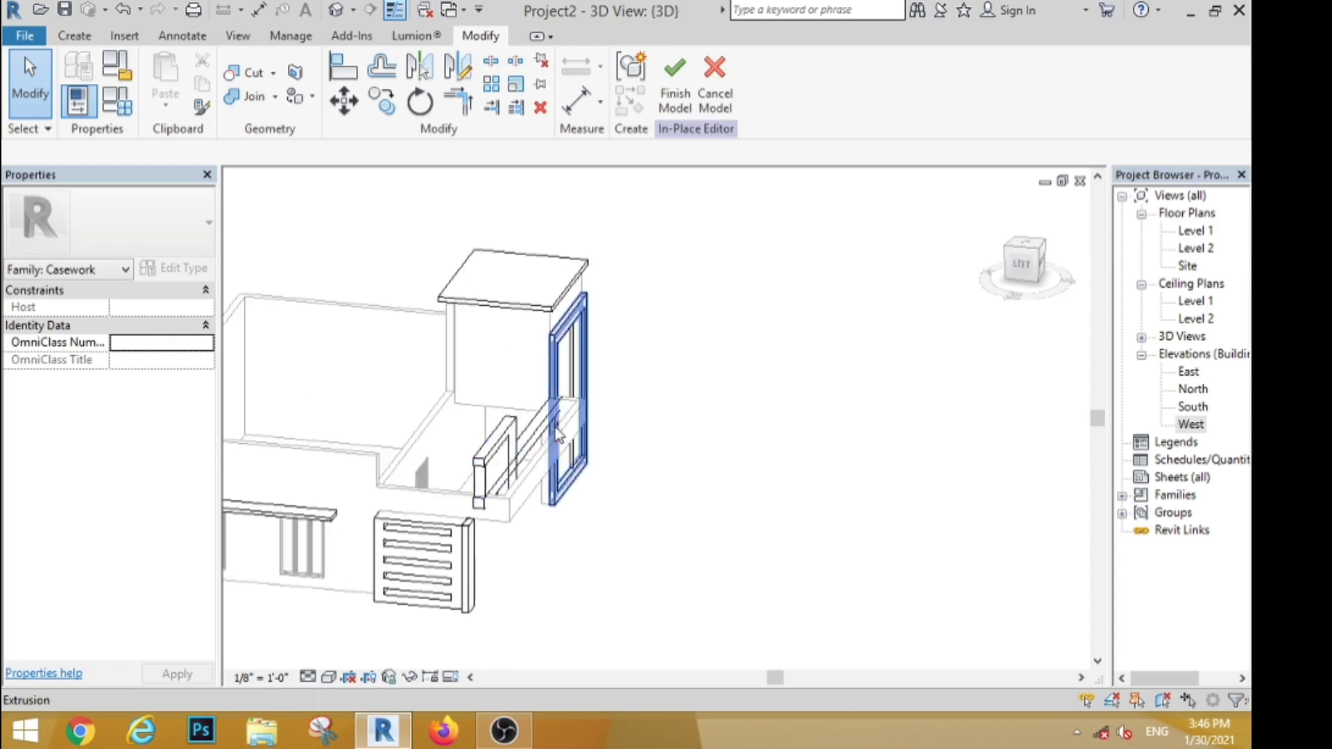
{"action": "left_click", "coordinate": [548, 424]}
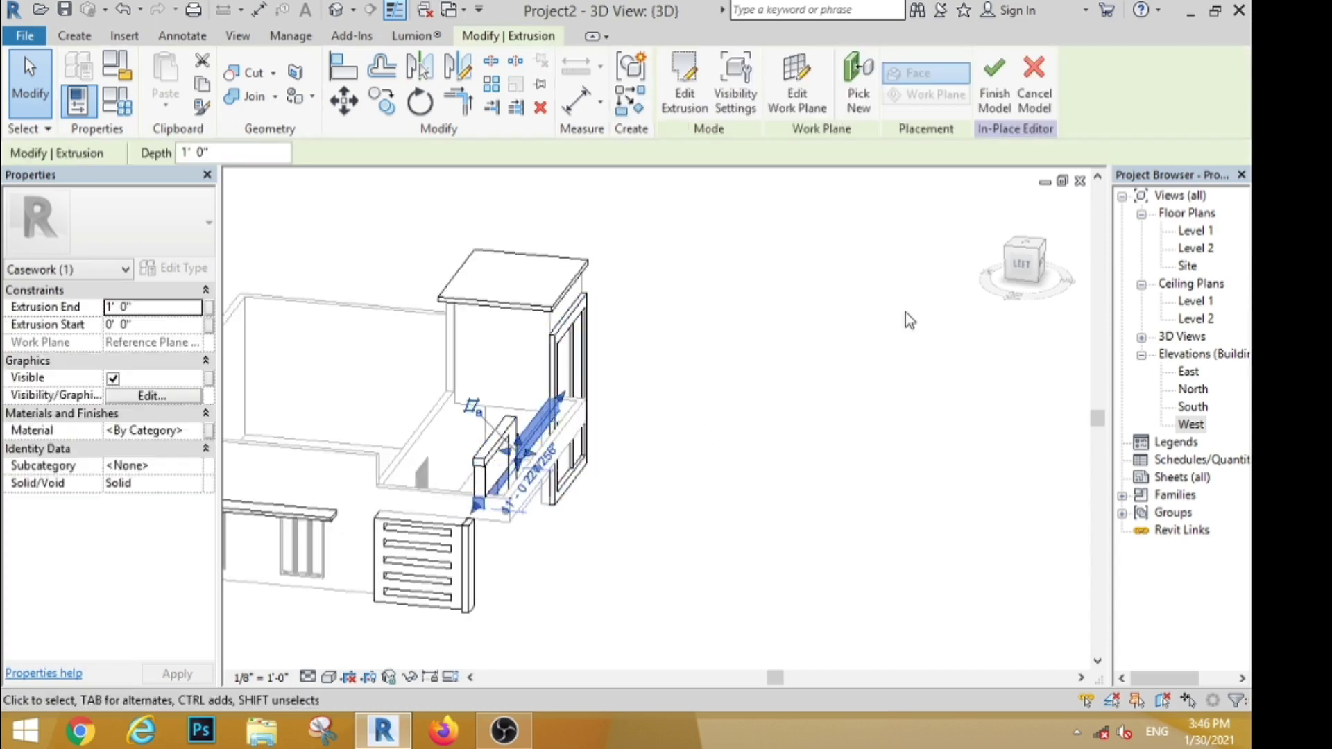
{"action": "left_click", "coordinate": [1030, 271]}
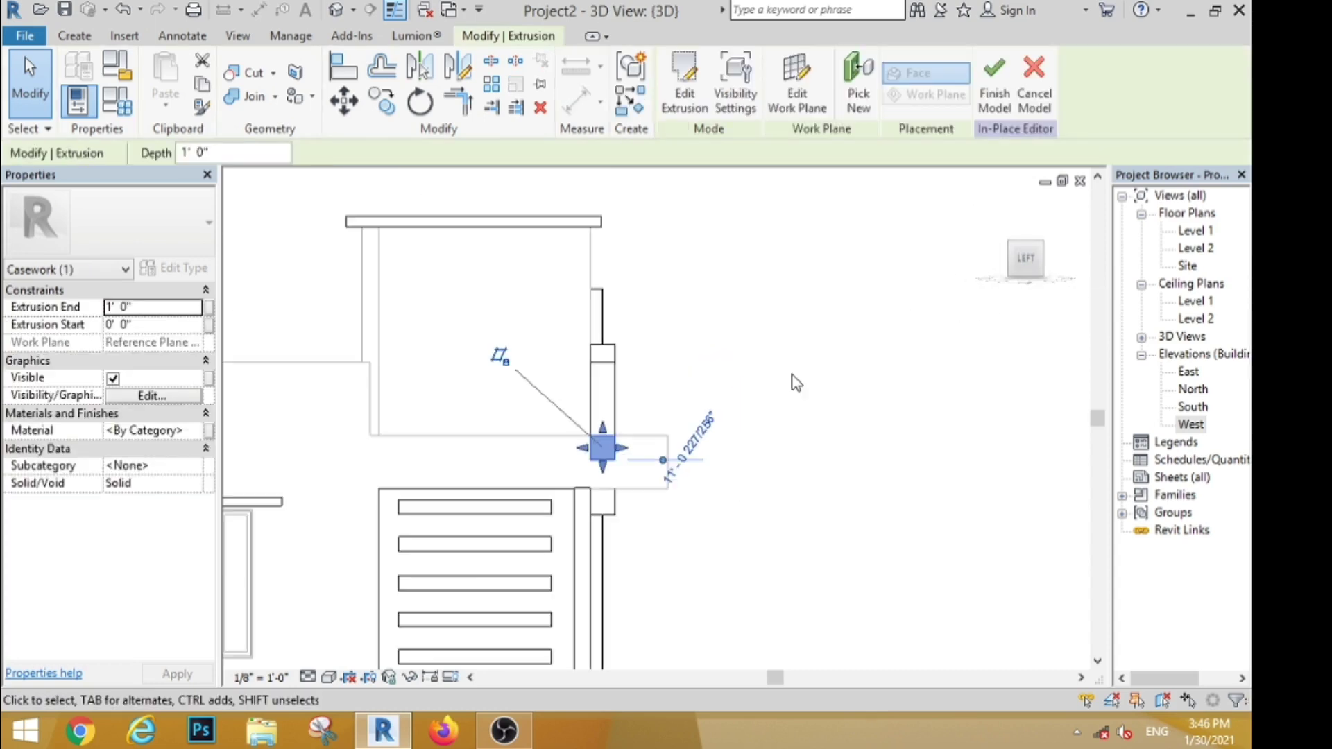
{"action": "left_click_drag", "start_coordinate": [624, 450], "coordinate": [680, 449]}
{"action": "left_click_drag", "start_coordinate": [581, 449], "coordinate": [369, 454]}
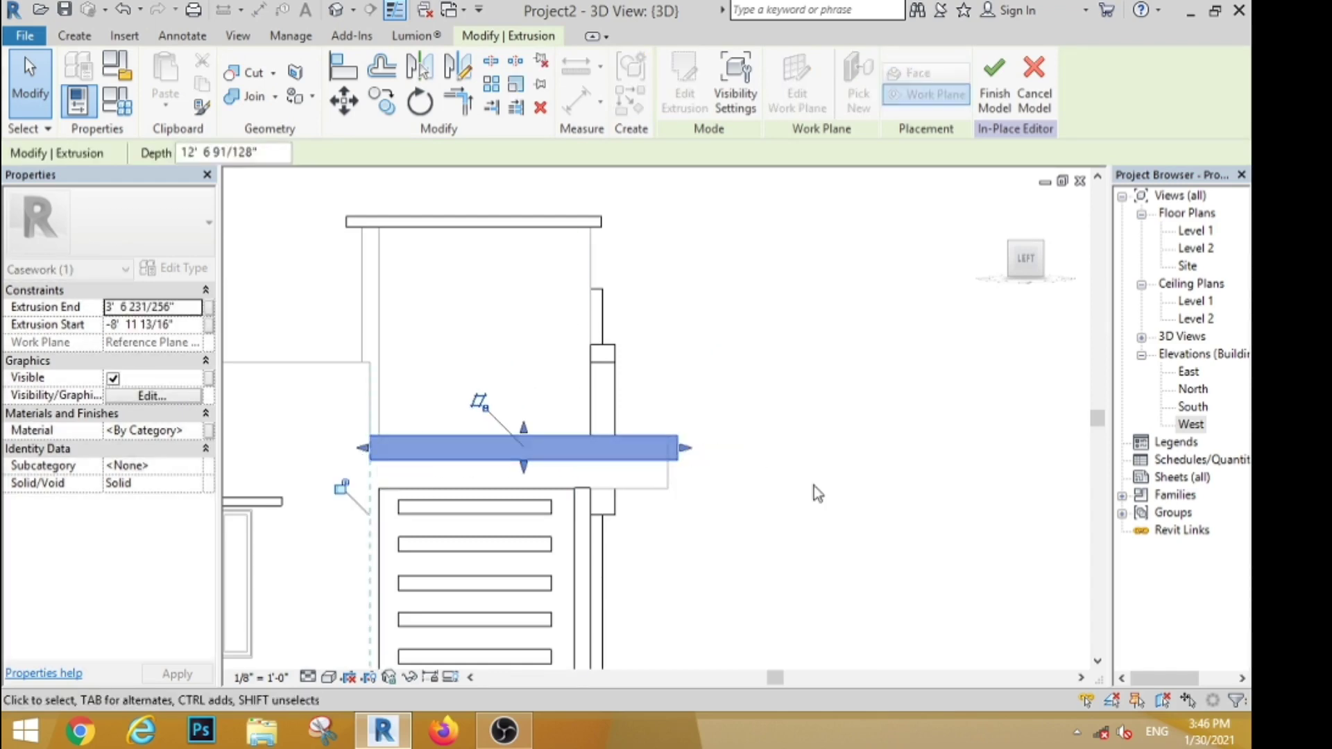
{"action": "left_click", "coordinate": [813, 484]}
Stretch the raised rectangular panel above the canopy backward over the canopy roof.
{"action": "scroll", "coordinate": [800, 437], "scroll_direction": "down", "scroll_amount": 3}
{"action": "middle_click_drag", "start_coordinate": [804, 445], "coordinate": [610, 525], "text": "shift"}
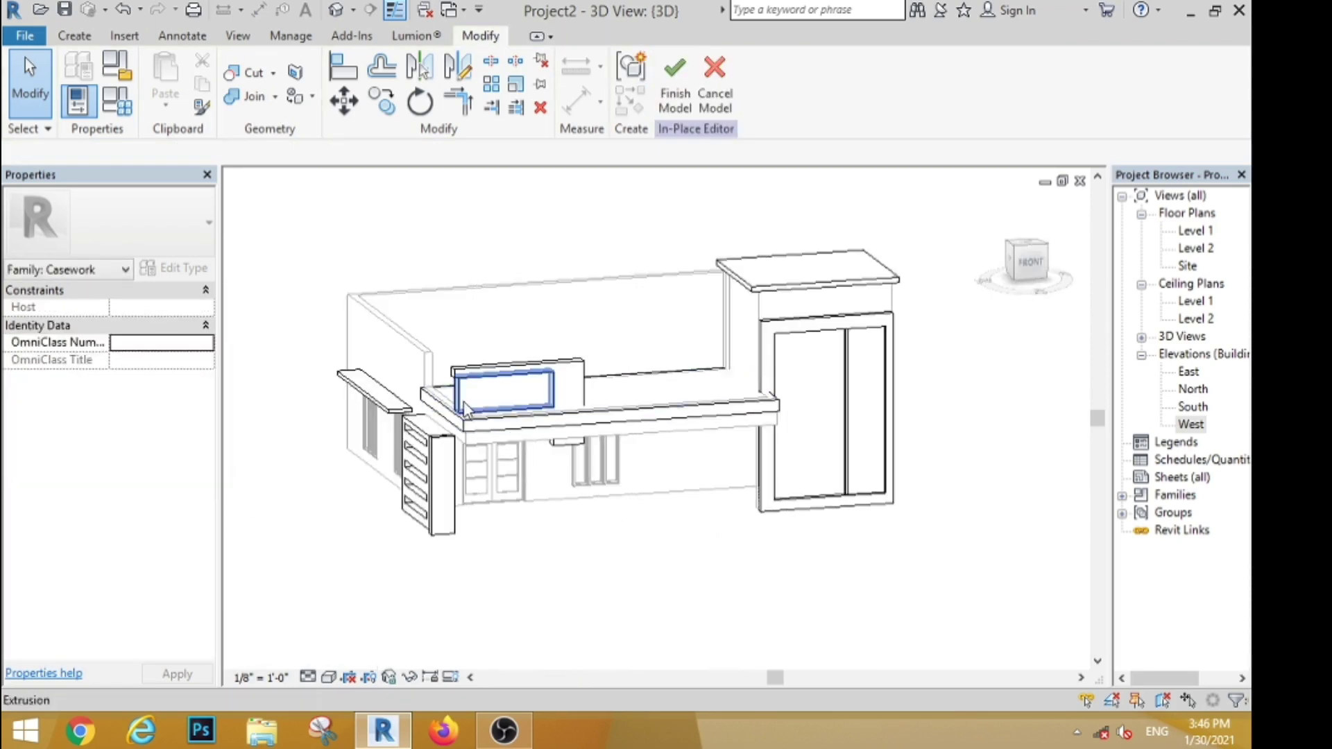
{"action": "left_click", "coordinate": [507, 388]}
{"action": "left_click", "coordinate": [1010, 263]}
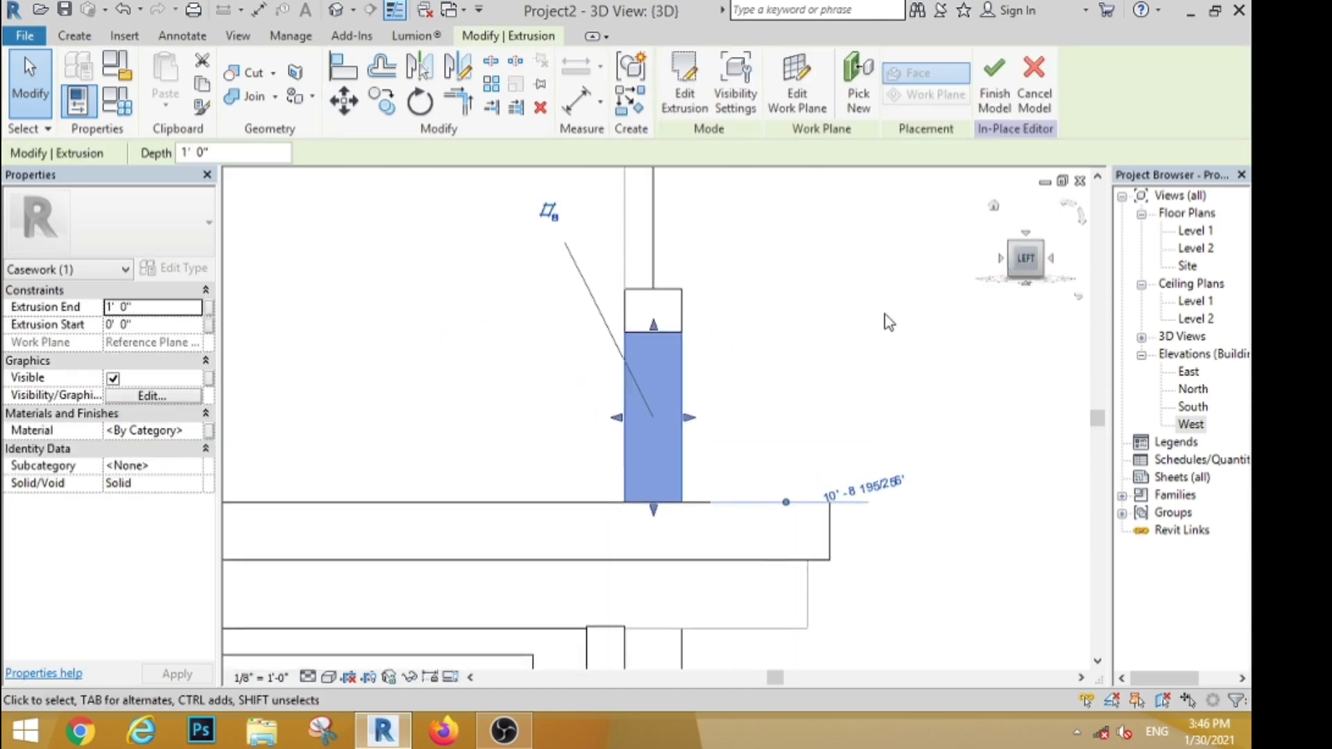
{"action": "left_click_drag", "start_coordinate": [742, 362], "coordinate": [441, 369]}
{"action": "left_click", "coordinate": [878, 387]}
Stretch the frame around the raised canopy panel backward over the canopy roof so it covers the deepened panel.
{"action": "left_click", "coordinate": [766, 304]}
{"action": "scroll", "coordinate": [845, 355], "scroll_direction": "up", "scroll_amount": 3}
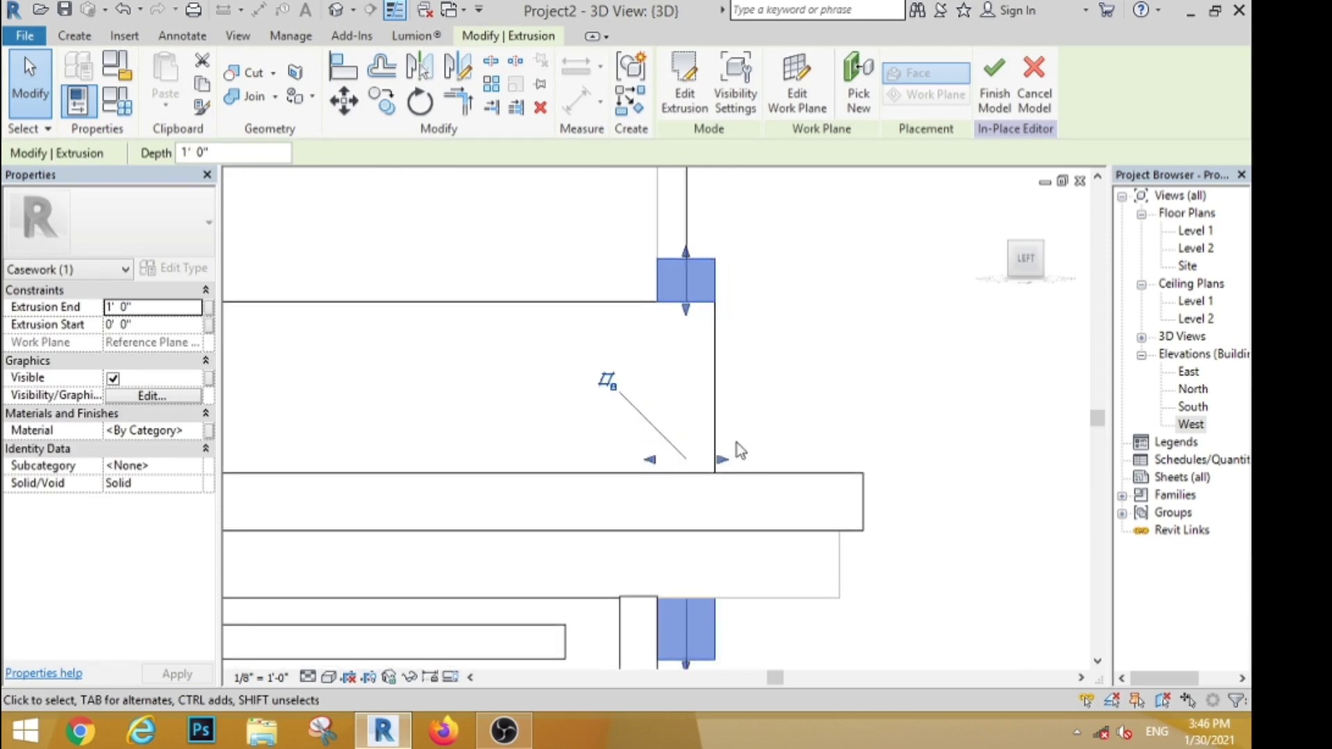
{"action": "left_click_drag", "start_coordinate": [720, 459], "coordinate": [388, 437]}
{"action": "left_click", "coordinate": [875, 408]}
{"action": "scroll", "coordinate": [876, 408], "scroll_direction": "down", "scroll_amount": 2}
{"action": "left_click", "coordinate": [763, 317]}
{"action": "left_click", "coordinate": [672, 273]}
{"action": "scroll", "coordinate": [797, 386], "scroll_direction": "down", "scroll_amount": 4}
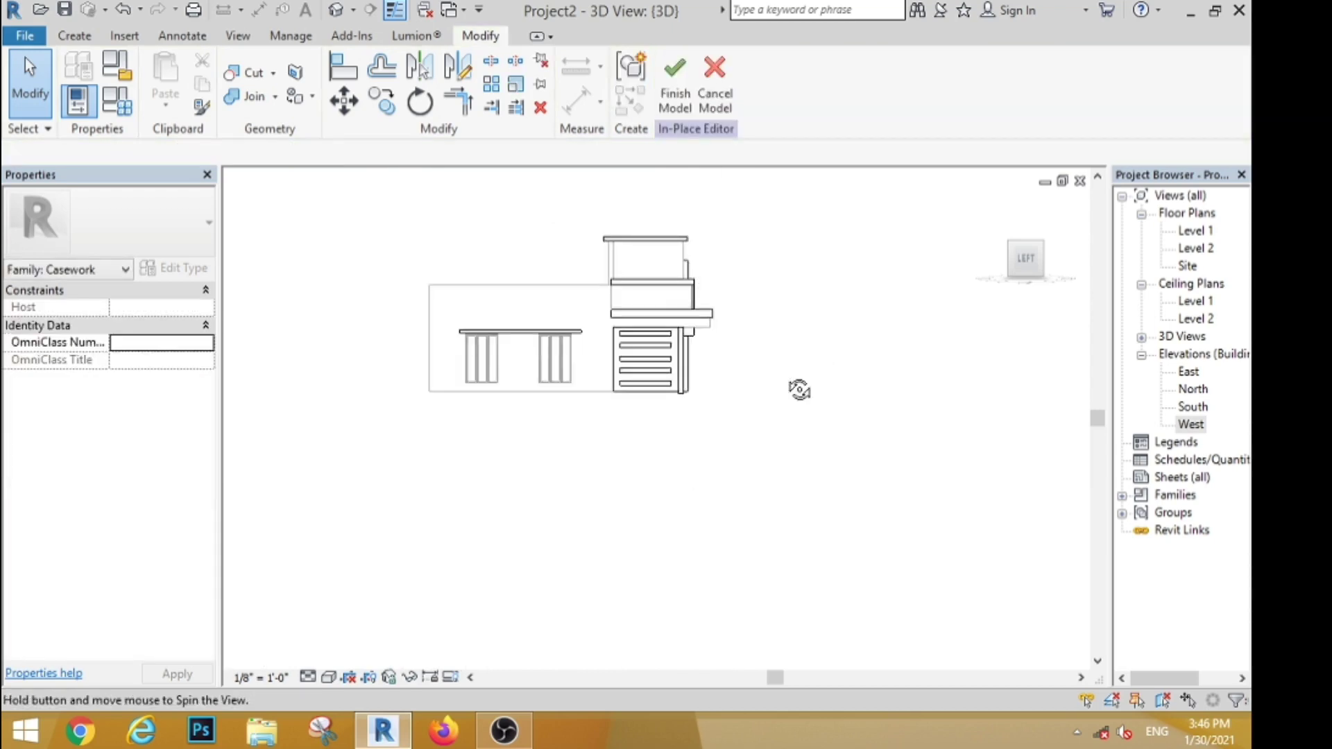
Shift the pillar beside the slotted panel to the wall face's inner side, with extrusion start about -11" and end 0.
{"action": "middle_click_drag", "start_coordinate": [797, 387], "coordinate": [652, 423], "text": "shift"}
{"action": "scroll", "coordinate": [611, 292], "scroll_direction": "up", "scroll_amount": 6}
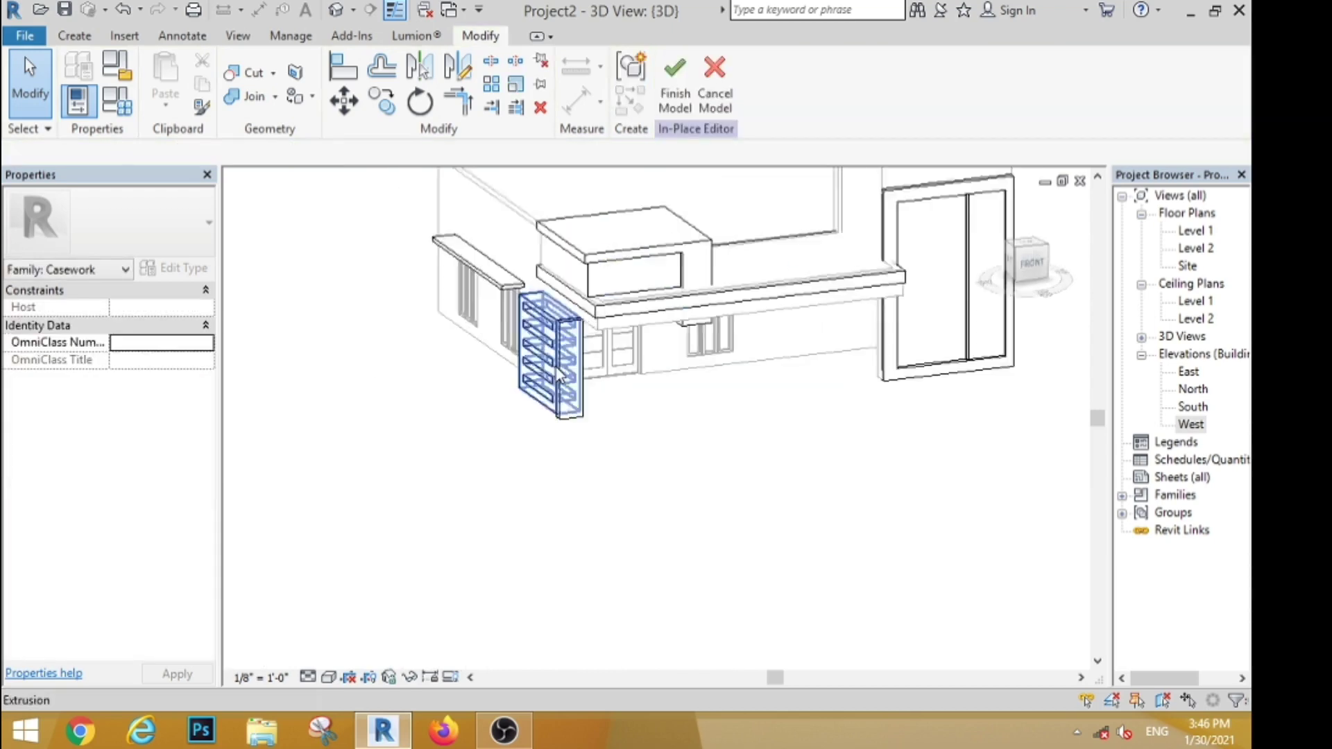
{"action": "left_click", "coordinate": [570, 310]}
{"action": "scroll", "coordinate": [645, 367], "scroll_direction": "down", "scroll_amount": 1}
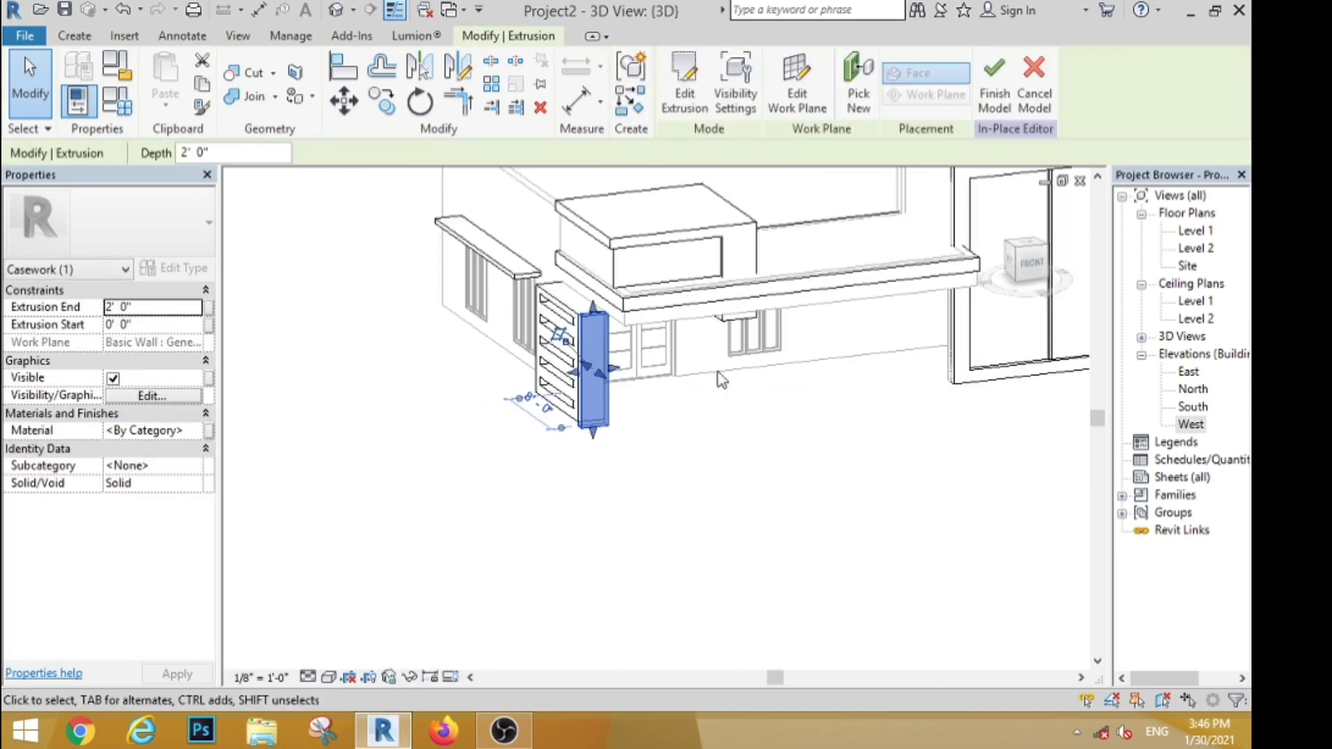
{"action": "left_click", "coordinate": [1012, 264]}
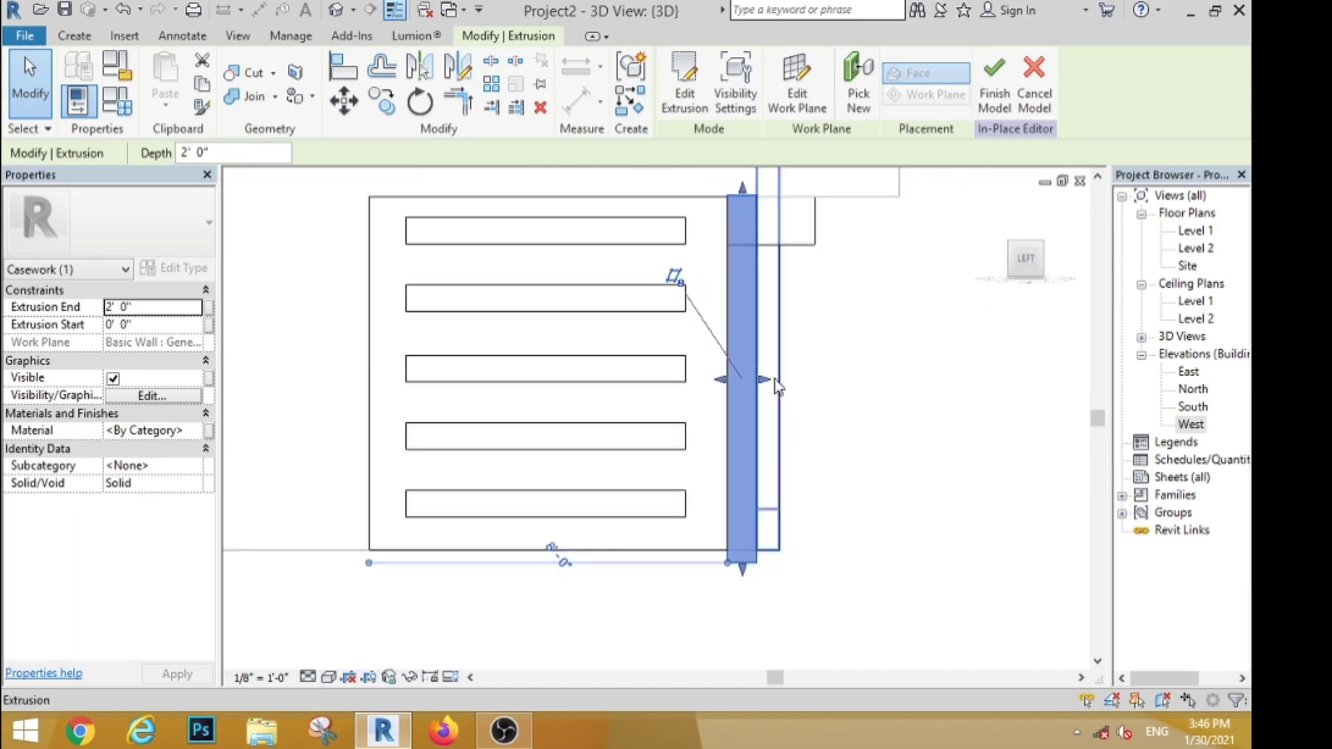
{"action": "scroll", "coordinate": [770, 381], "scroll_direction": "down", "scroll_amount": 2}
{"action": "left_click", "coordinate": [994, 207]}
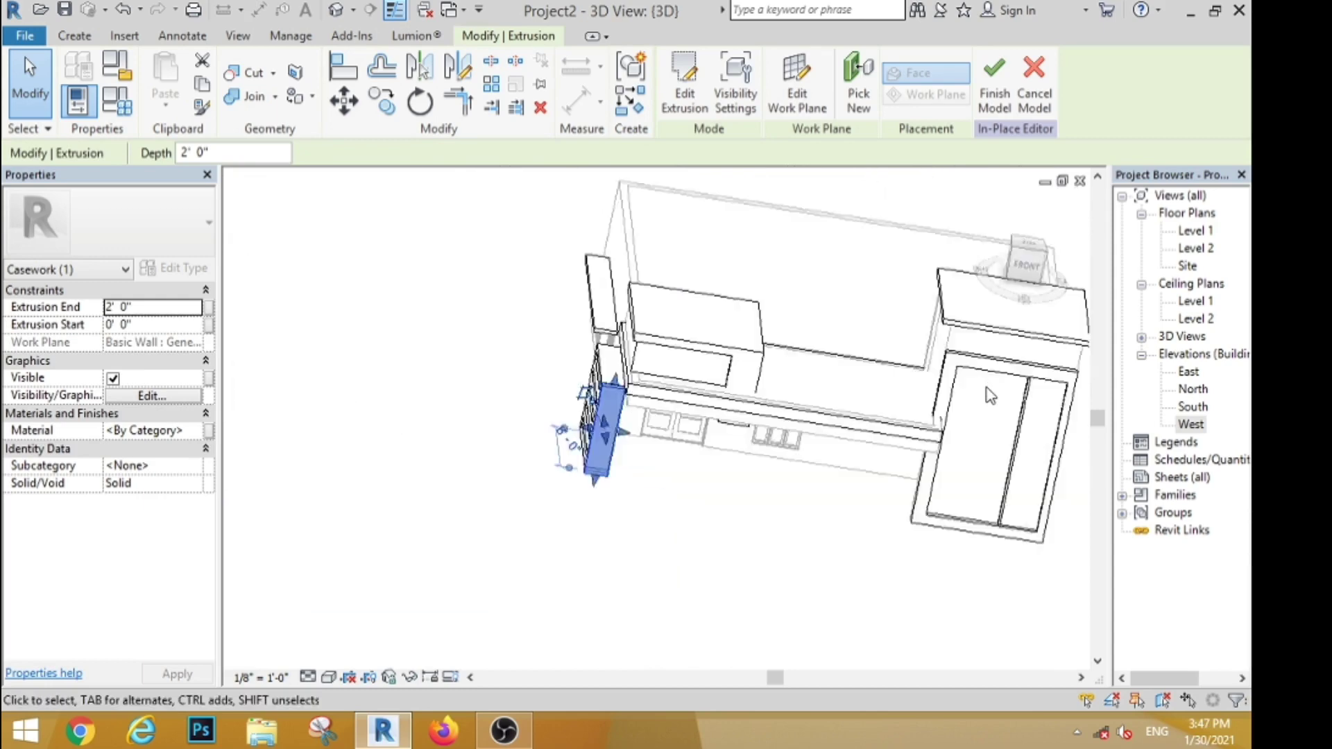
{"action": "left_click", "coordinate": [1010, 271]}
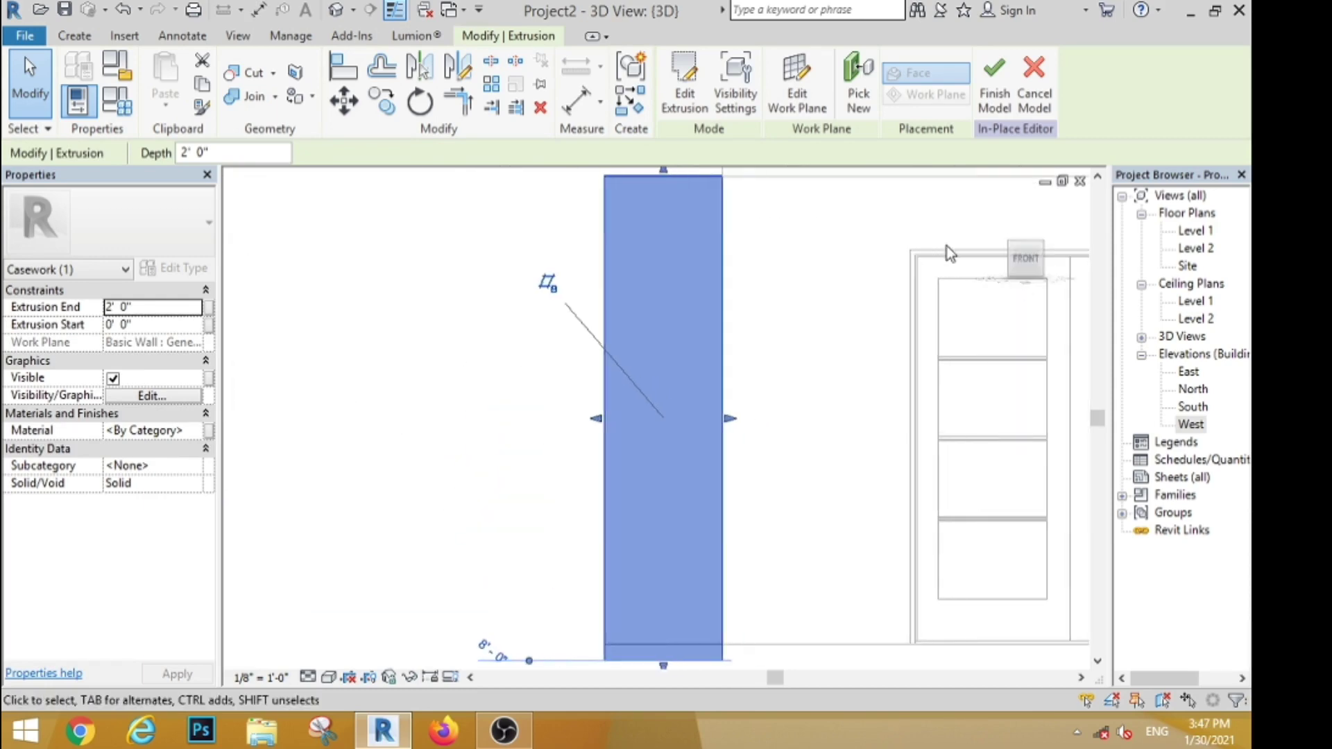
{"action": "scroll", "coordinate": [749, 357], "scroll_direction": "down", "scroll_amount": 2}
{"action": "left_click", "coordinate": [827, 423]}
{"action": "left_click", "coordinate": [654, 375]}
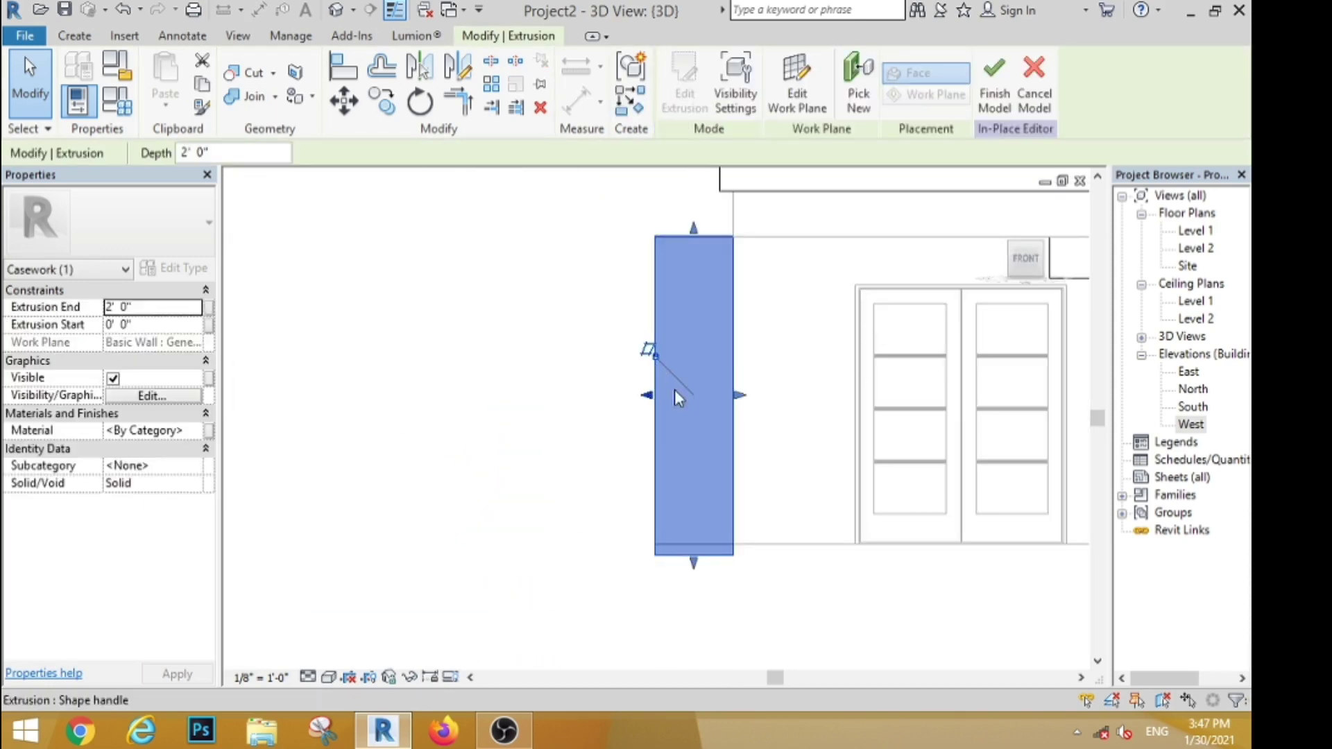
{"action": "left_click_drag", "start_coordinate": [740, 395], "coordinate": [769, 406]}
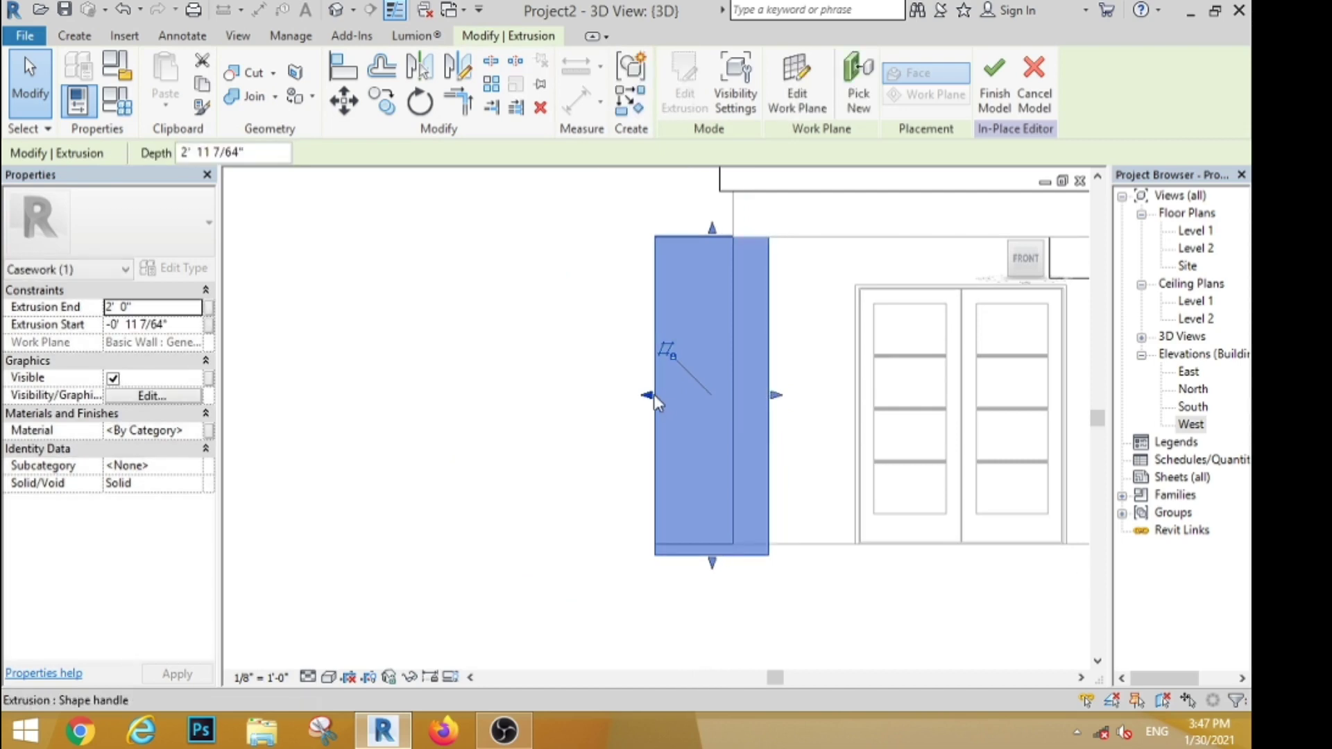
{"action": "left_click_drag", "start_coordinate": [653, 394], "coordinate": [734, 418]}
{"action": "left_click", "coordinate": [738, 580]}
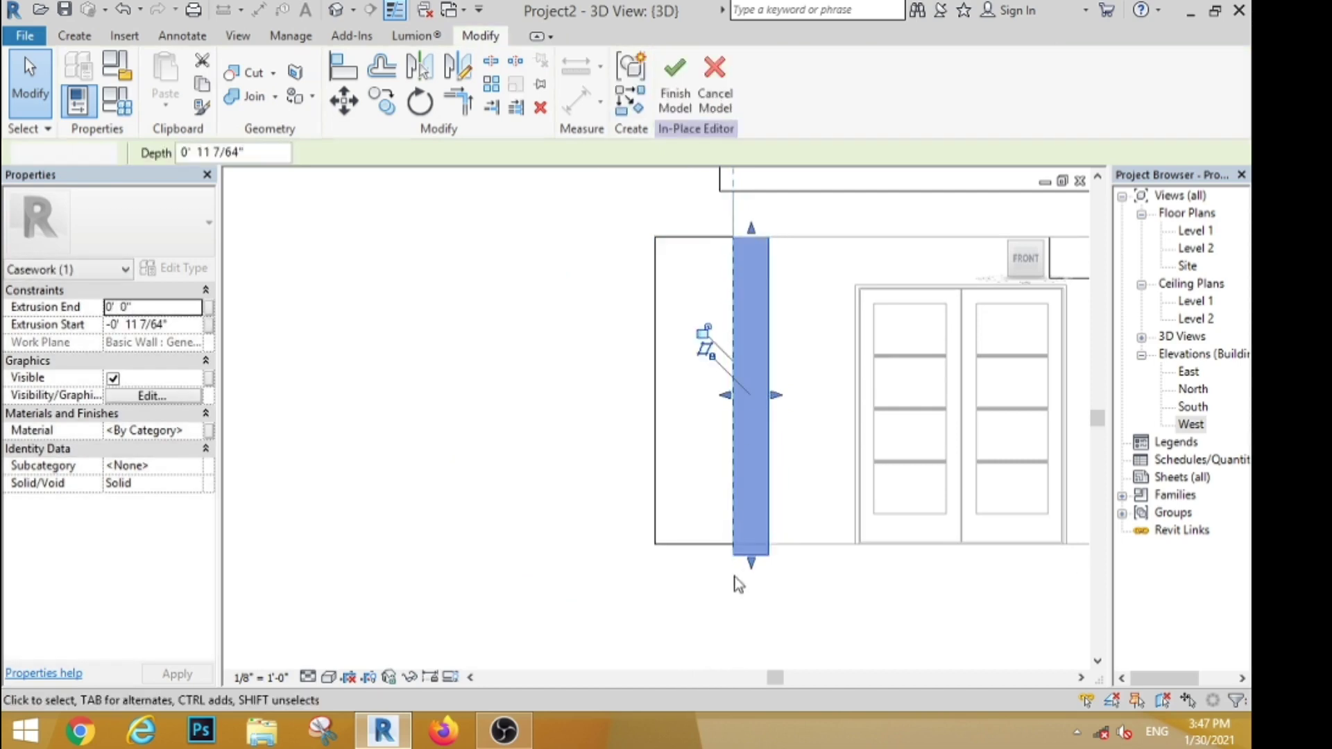
Shift the slotted panel inward likewise, aligning its inner face with the pillar and its outer face with the canopy wall face.
{"action": "scroll", "coordinate": [633, 381], "scroll_direction": "down", "scroll_amount": 2}
{"action": "scroll", "coordinate": [613, 375], "scroll_direction": "down", "scroll_amount": 2}
{"action": "middle_click_drag", "start_coordinate": [580, 418], "coordinate": [627, 444], "text": "shift"}
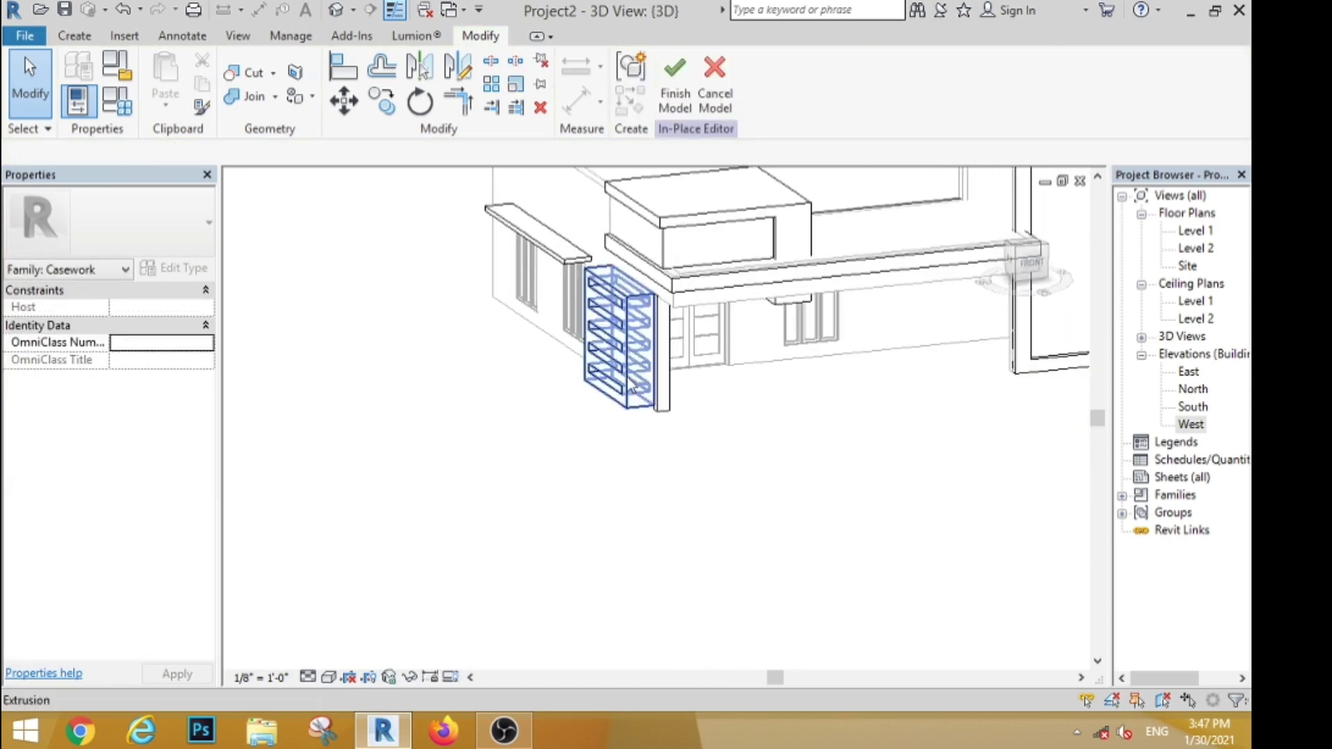
{"action": "left_click", "coordinate": [627, 344]}
{"action": "left_click", "coordinate": [1029, 264]}
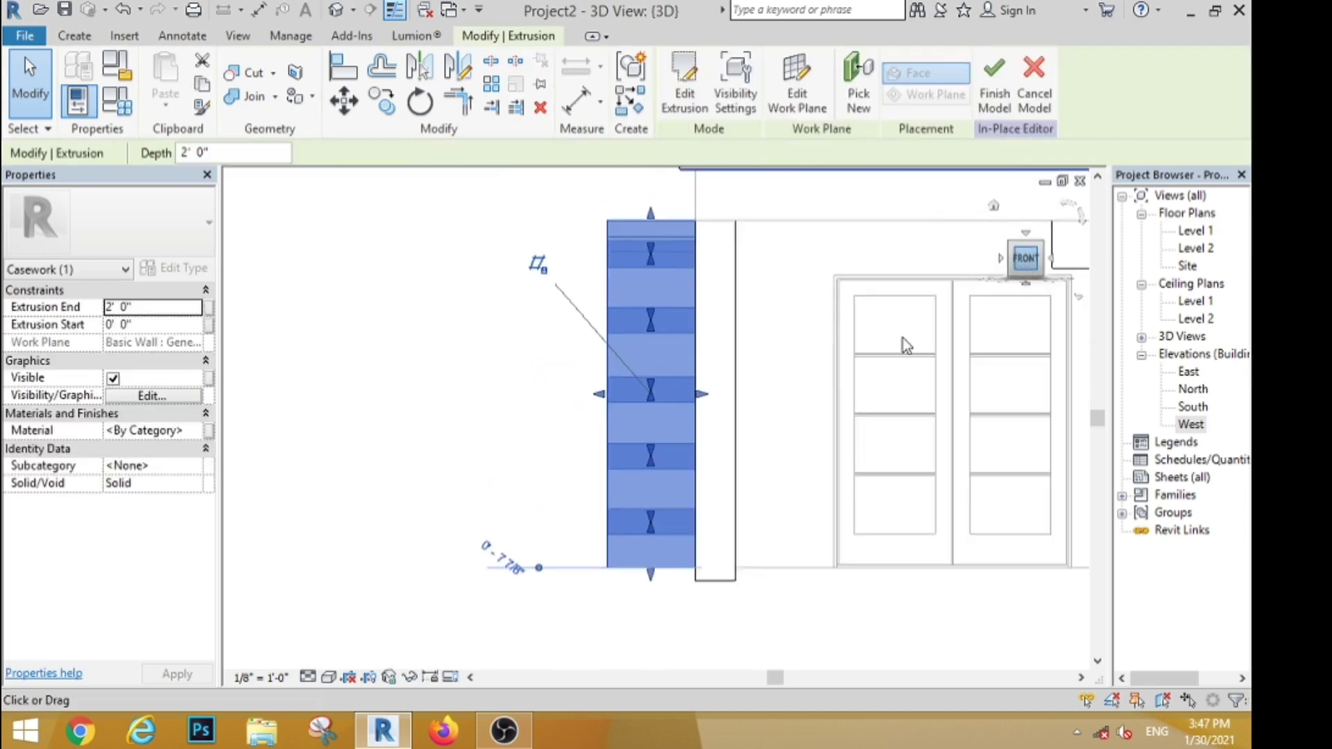
{"action": "left_click_drag", "start_coordinate": [733, 423], "coordinate": [742, 424]}
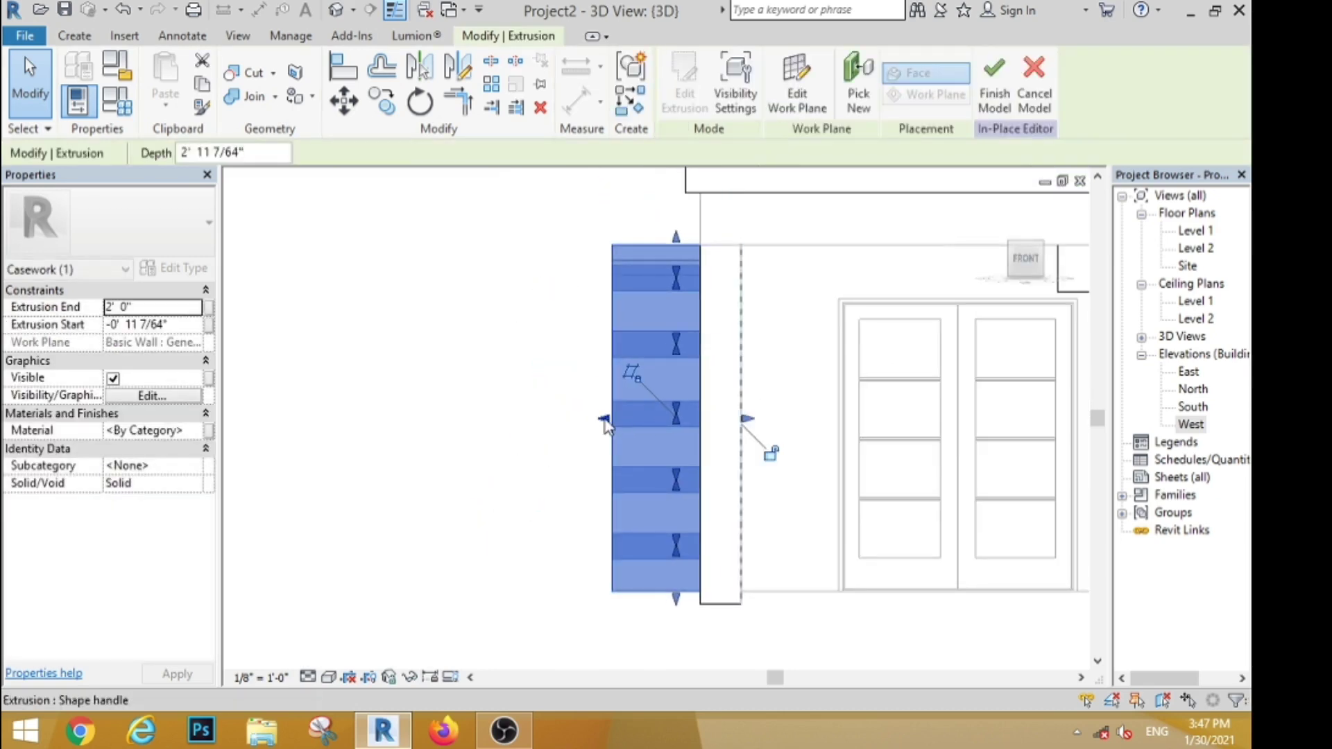
{"action": "left_click_drag", "start_coordinate": [605, 419], "coordinate": [699, 454]}
{"action": "left_click", "coordinate": [588, 376]}
In the Level 2 plan, stretch the frame around the raised canopy panel forward to the canopy front wall's inner face, extrusion end about 1' 6 7/8".
{"action": "middle_click_drag", "start_coordinate": [588, 376], "coordinate": [902, 299], "text": "shift"}
{"action": "double_click", "coordinate": [1198, 247]}
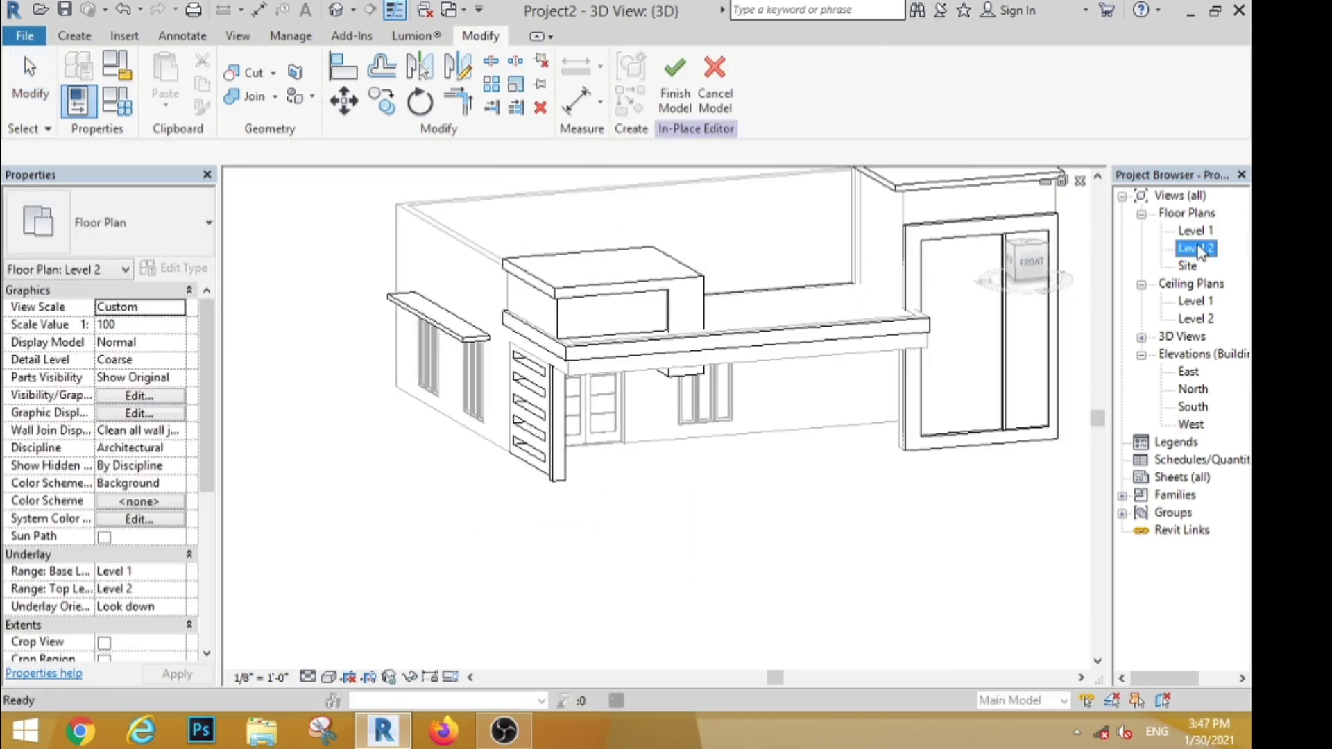
{"action": "scroll", "coordinate": [642, 454], "scroll_direction": "up", "scroll_amount": 5}
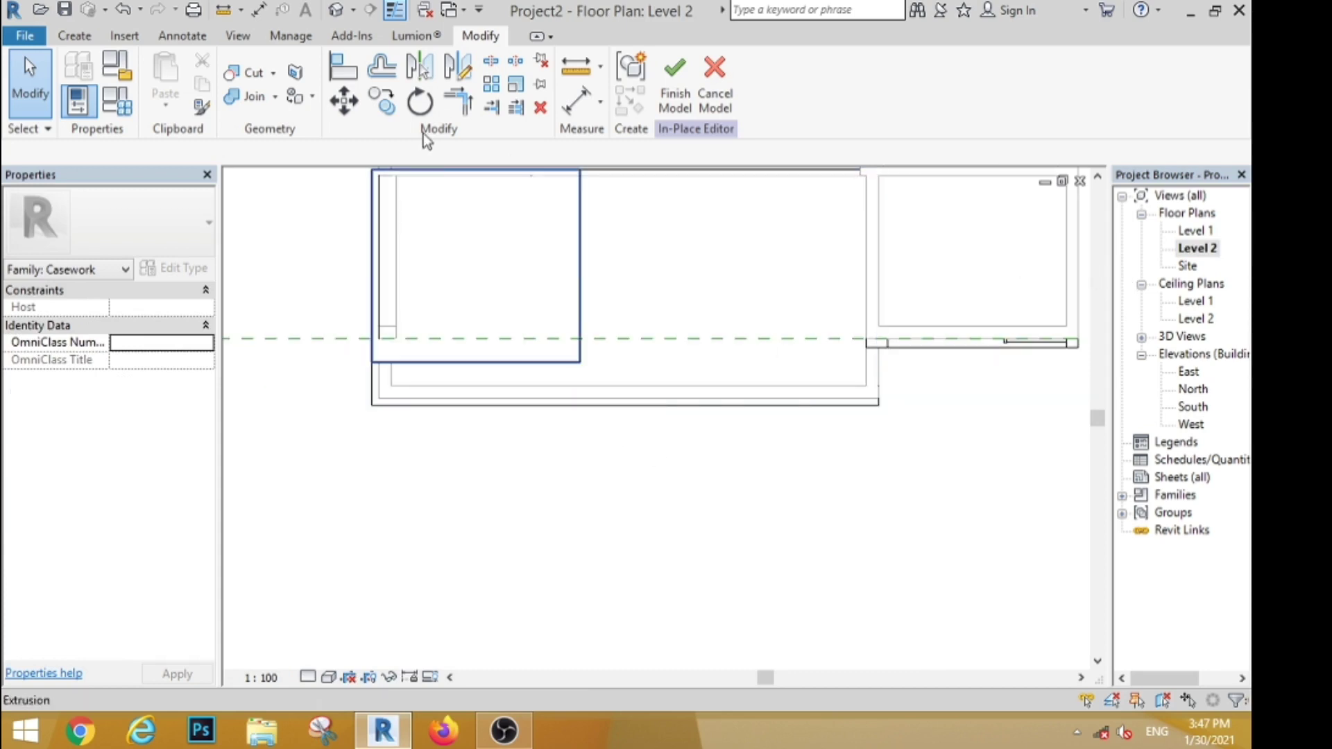
{"action": "left_click", "coordinate": [351, 16]}
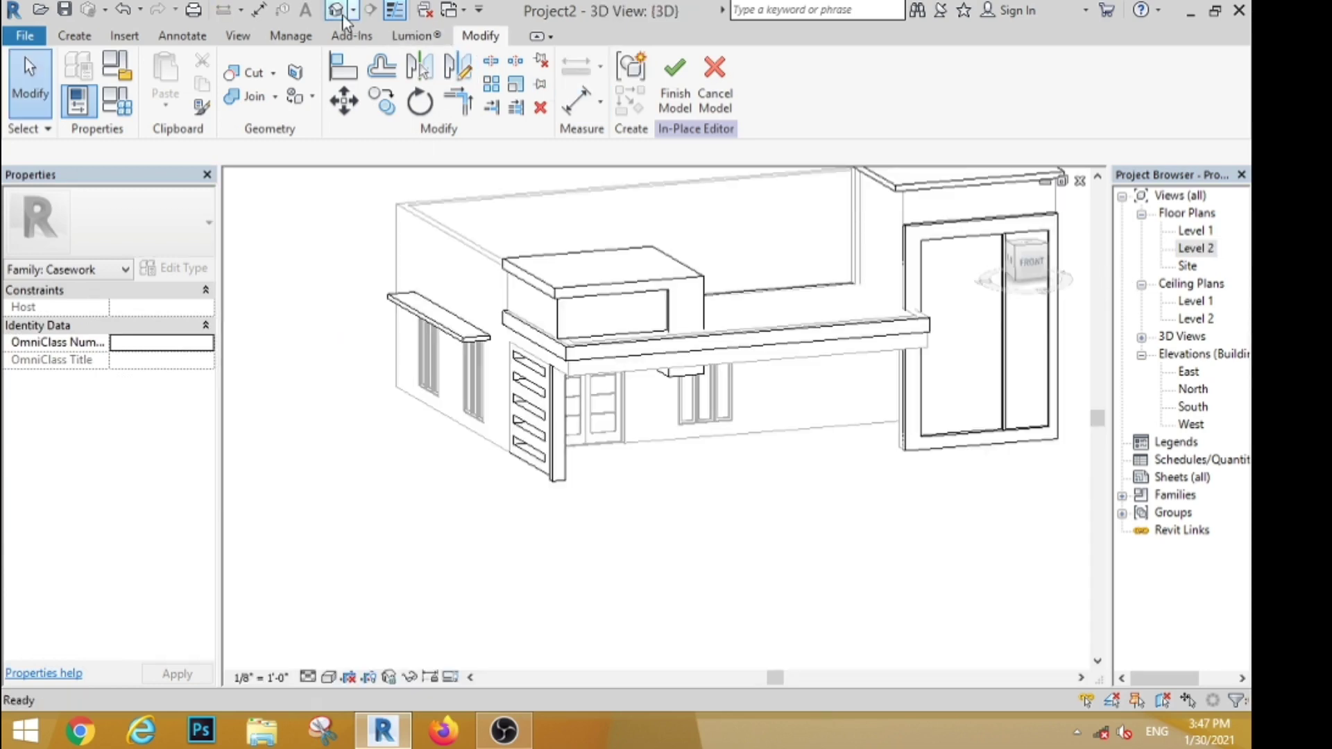
{"action": "middle_click_drag", "start_coordinate": [913, 456], "coordinate": [735, 485], "text": "shift"}
{"action": "scroll", "coordinate": [672, 410], "scroll_direction": "up", "scroll_amount": 5}
{"action": "scroll", "coordinate": [643, 312], "scroll_direction": "down", "scroll_amount": 2}
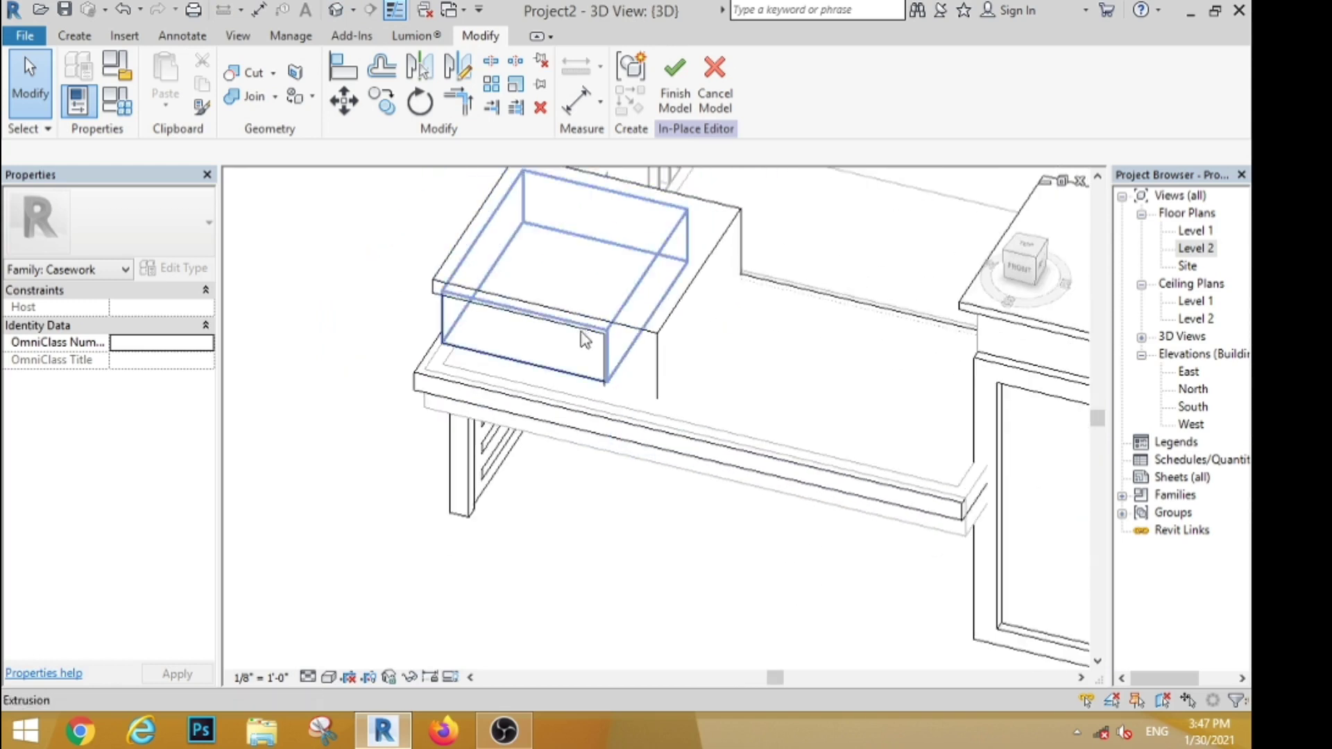
{"action": "double_click", "coordinate": [1203, 249]}
{"action": "scroll", "coordinate": [569, 368], "scroll_direction": "down", "scroll_amount": 1}
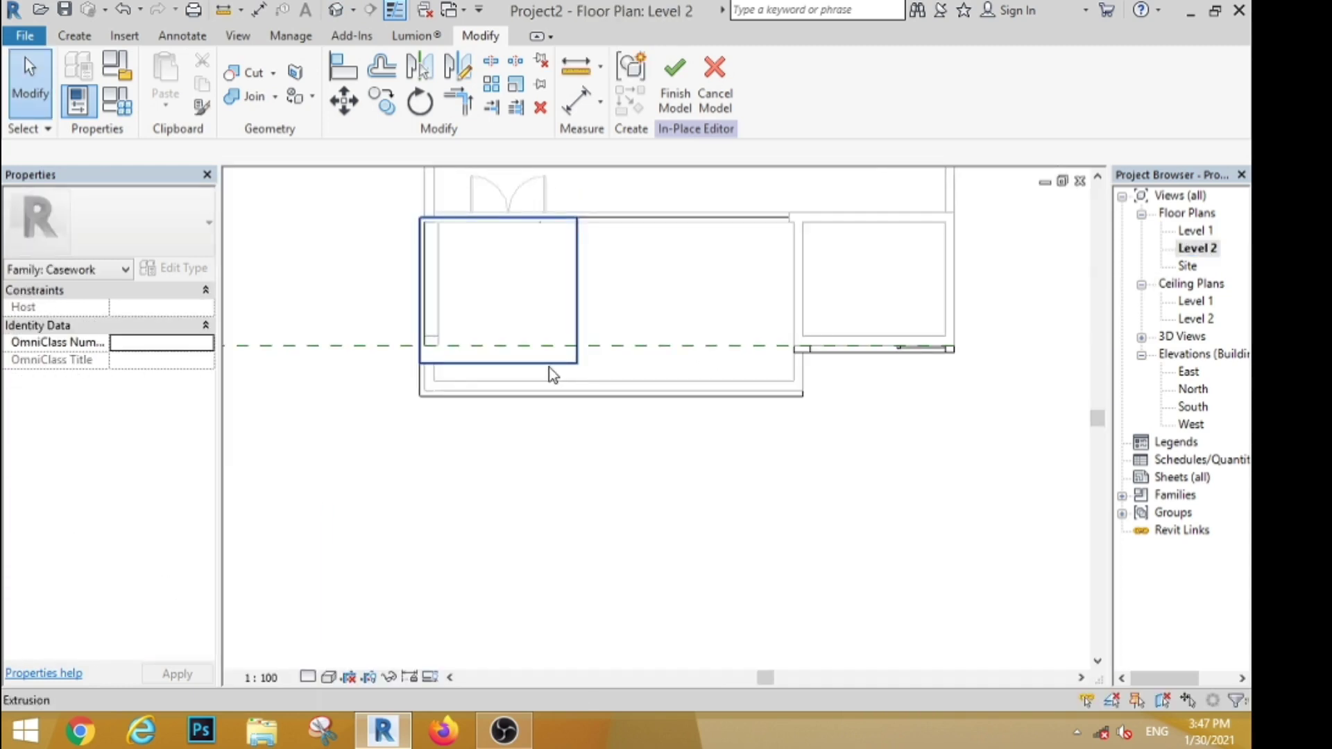
{"action": "left_click", "coordinate": [547, 362]}
{"action": "left_click_drag", "start_coordinate": [497, 369], "coordinate": [497, 383]}
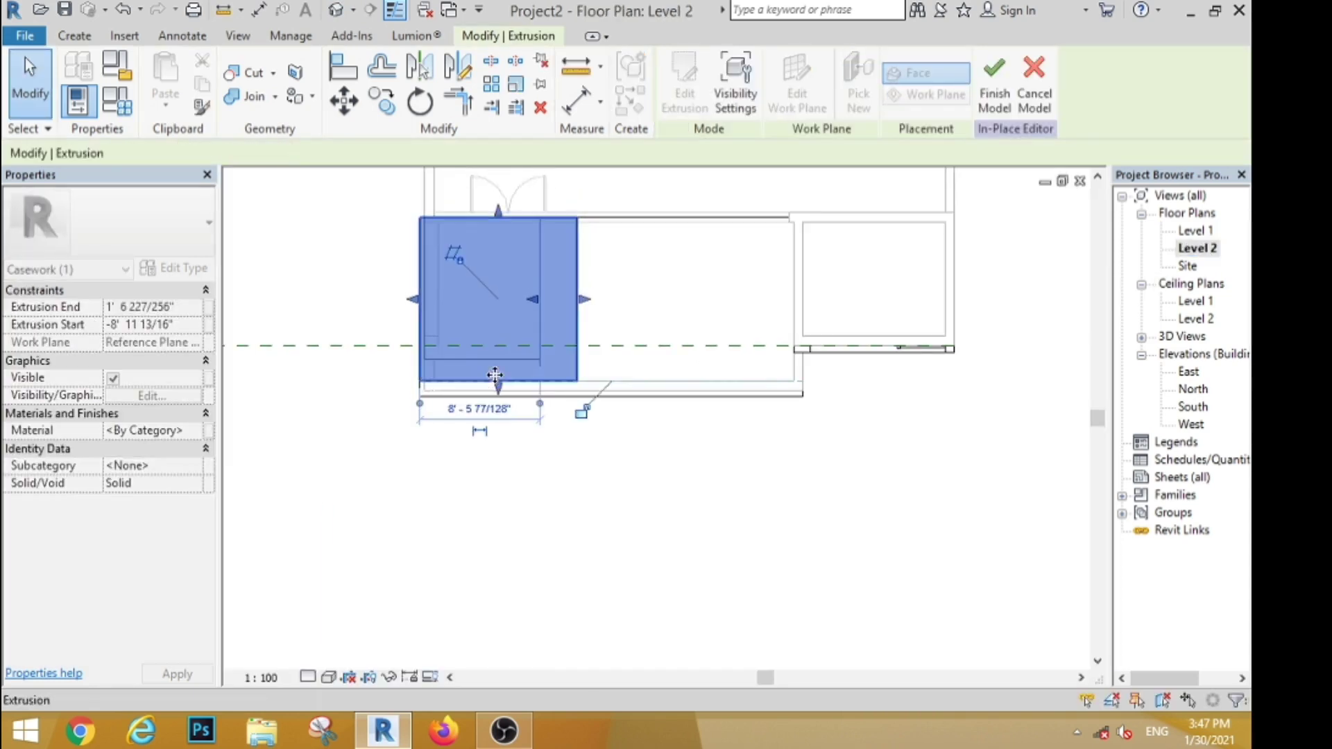
{"action": "left_click", "coordinate": [525, 412]}
Start a new extrusion and sketch a 3" deep rectangle along the canopy front wall's inner face, from the raised frame into the opposite side wall.
{"action": "left_click", "coordinate": [75, 35]}
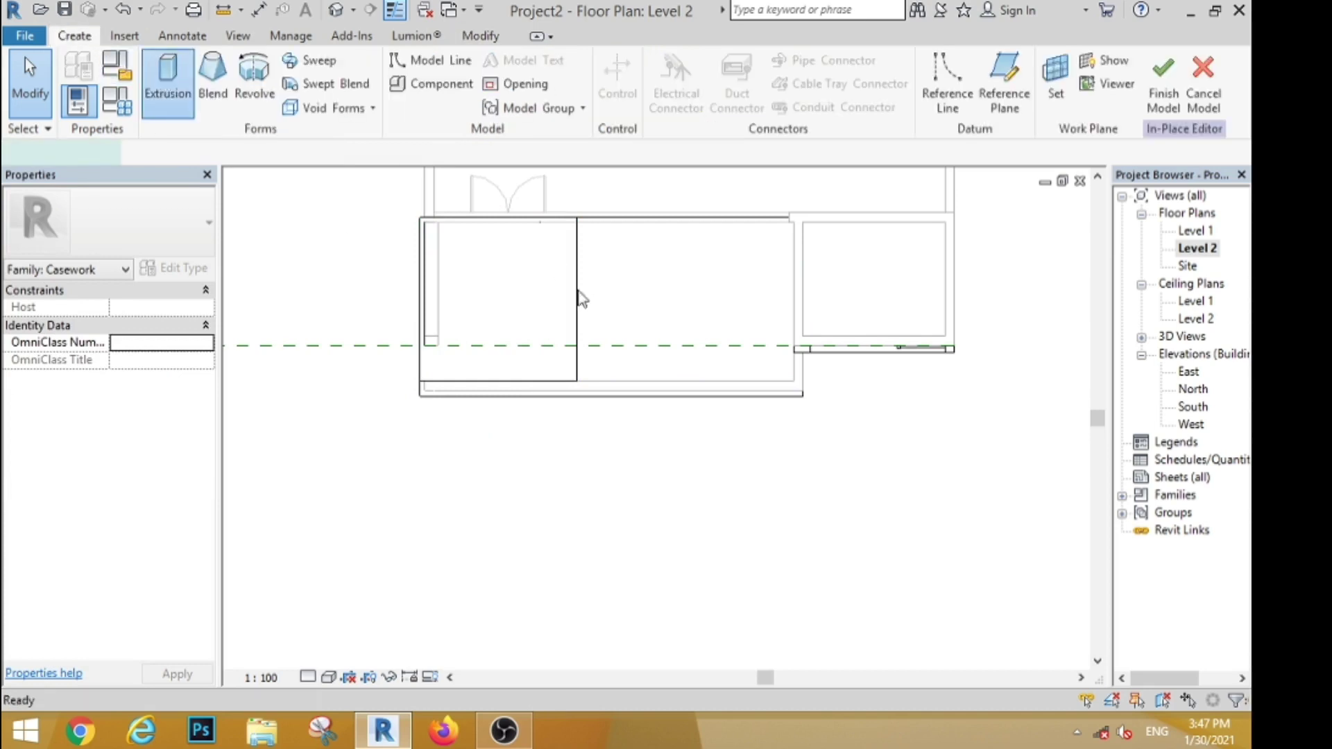
{"action": "left_click", "coordinate": [169, 73]}
{"action": "left_click", "coordinate": [734, 63]}
{"action": "scroll", "coordinate": [559, 386], "scroll_direction": "up", "scroll_amount": 3}
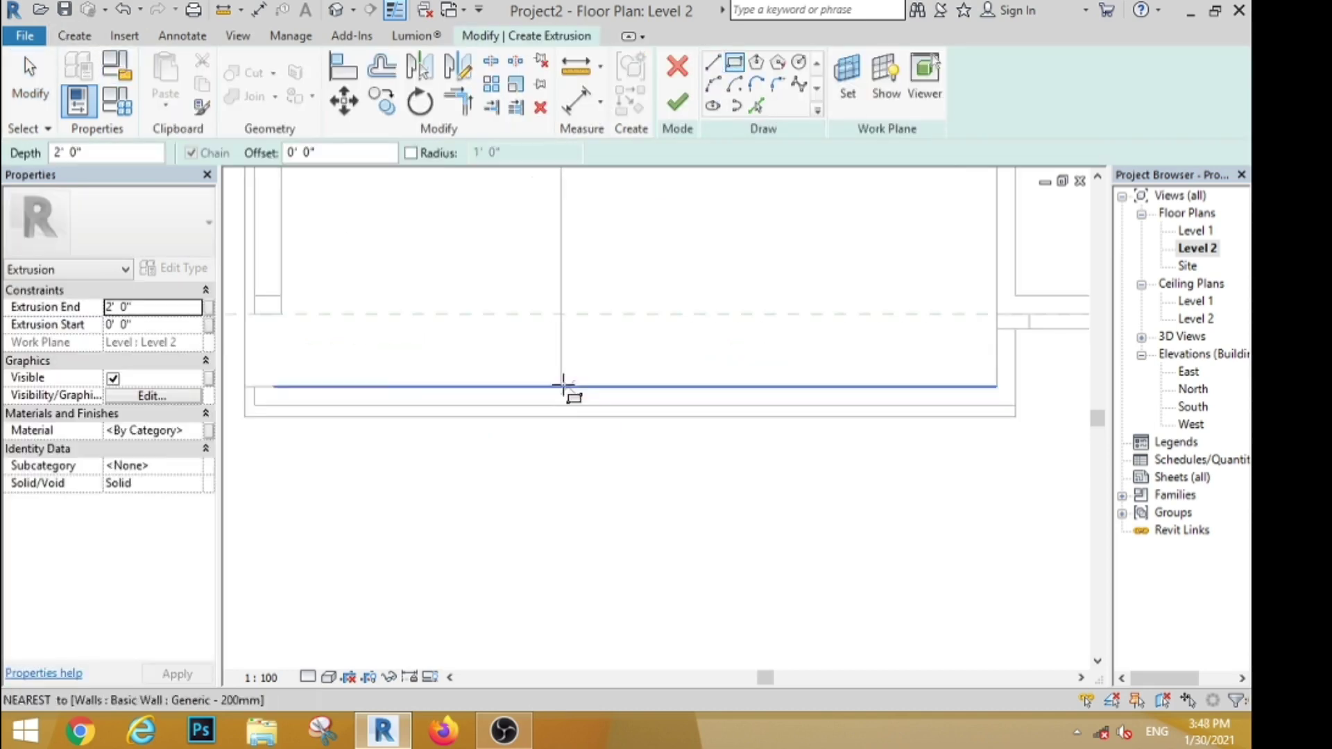
{"action": "left_click", "coordinate": [560, 386]}
{"action": "scroll", "coordinate": [978, 383], "scroll_direction": "up", "scroll_amount": 2}
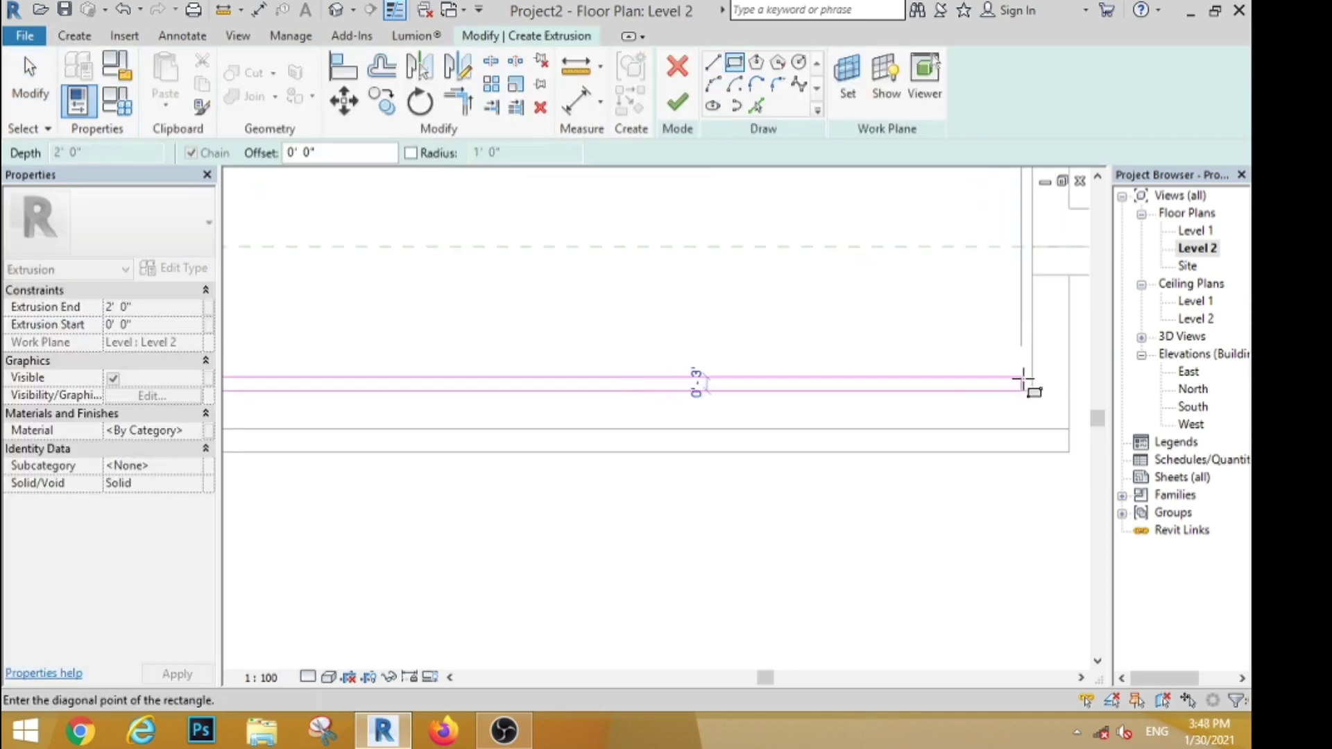
{"action": "left_click", "coordinate": [1050, 389]}
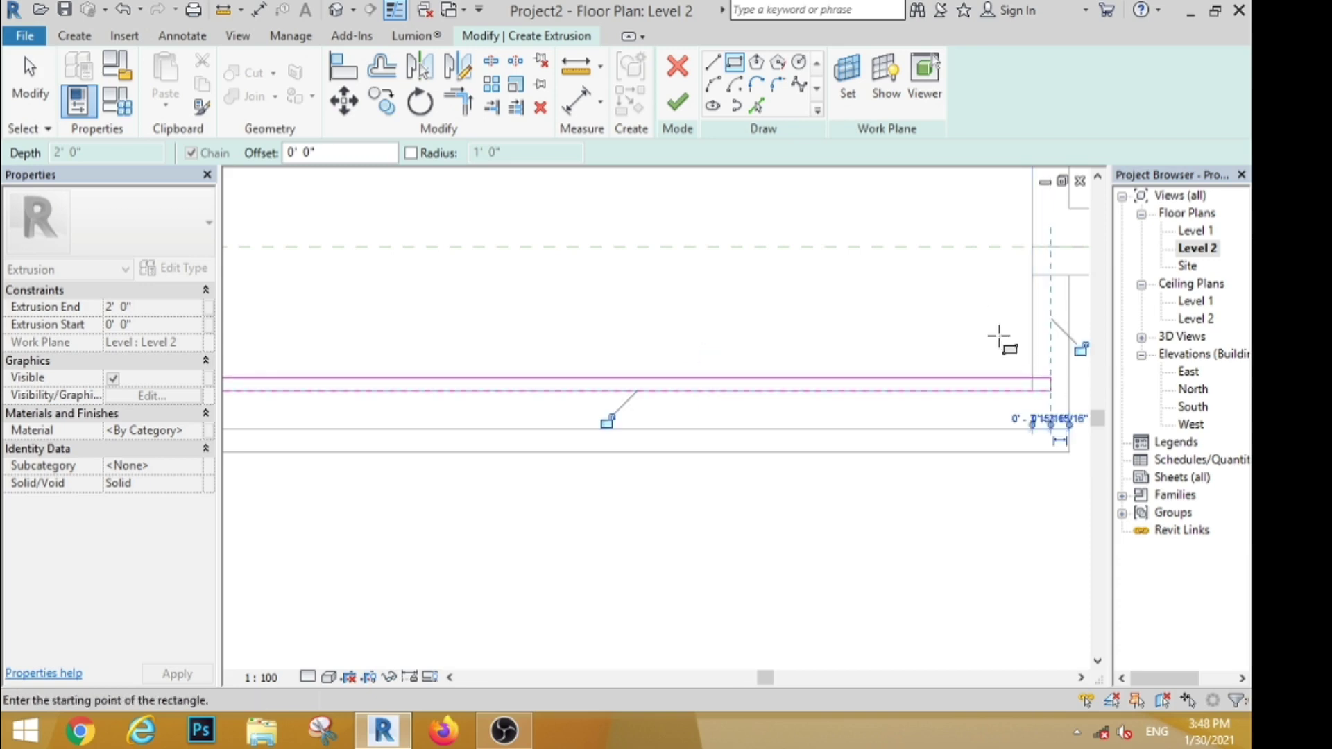
Sketch a second narrow rectangle along the canopy's tower-side wall, from the tower's front face to the long strip.
{"action": "scroll", "coordinate": [749, 195], "scroll_direction": "down", "scroll_amount": 3}
{"action": "scroll", "coordinate": [947, 252], "scroll_direction": "up", "scroll_amount": 4}
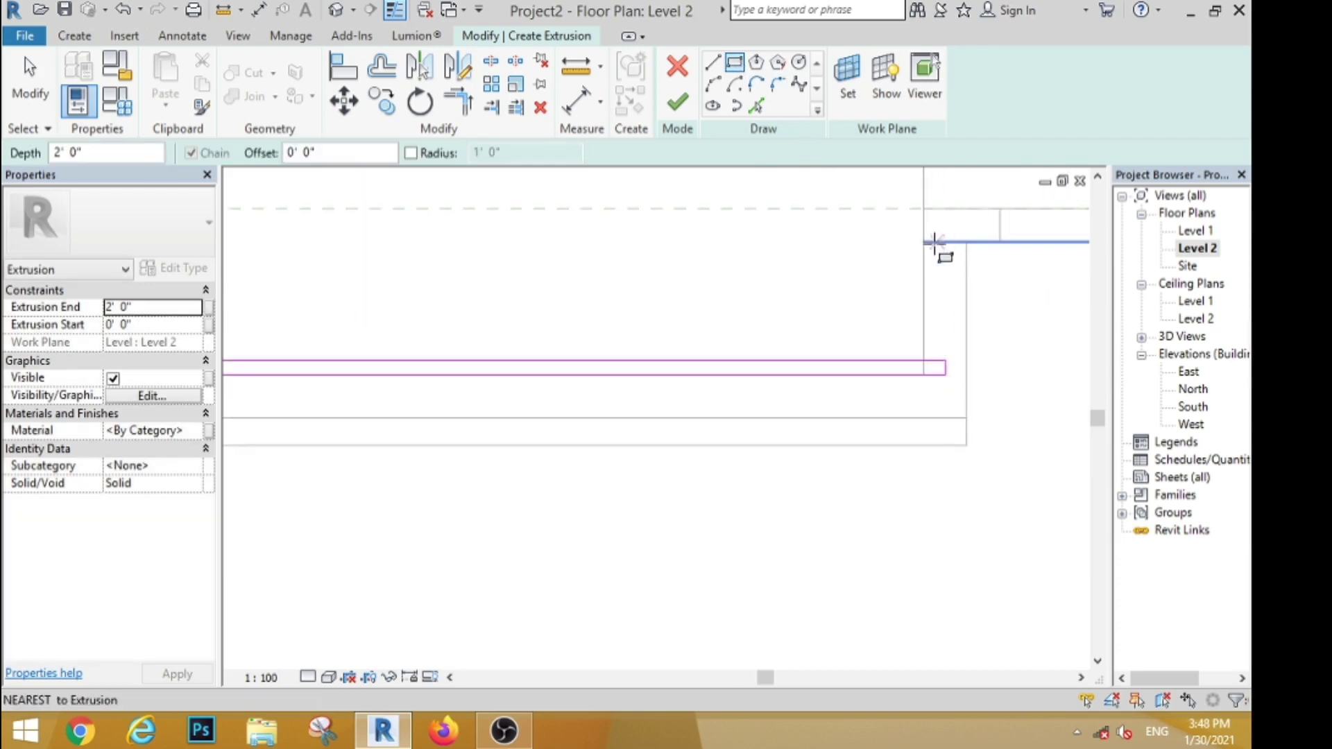
{"action": "left_click", "coordinate": [936, 375]}
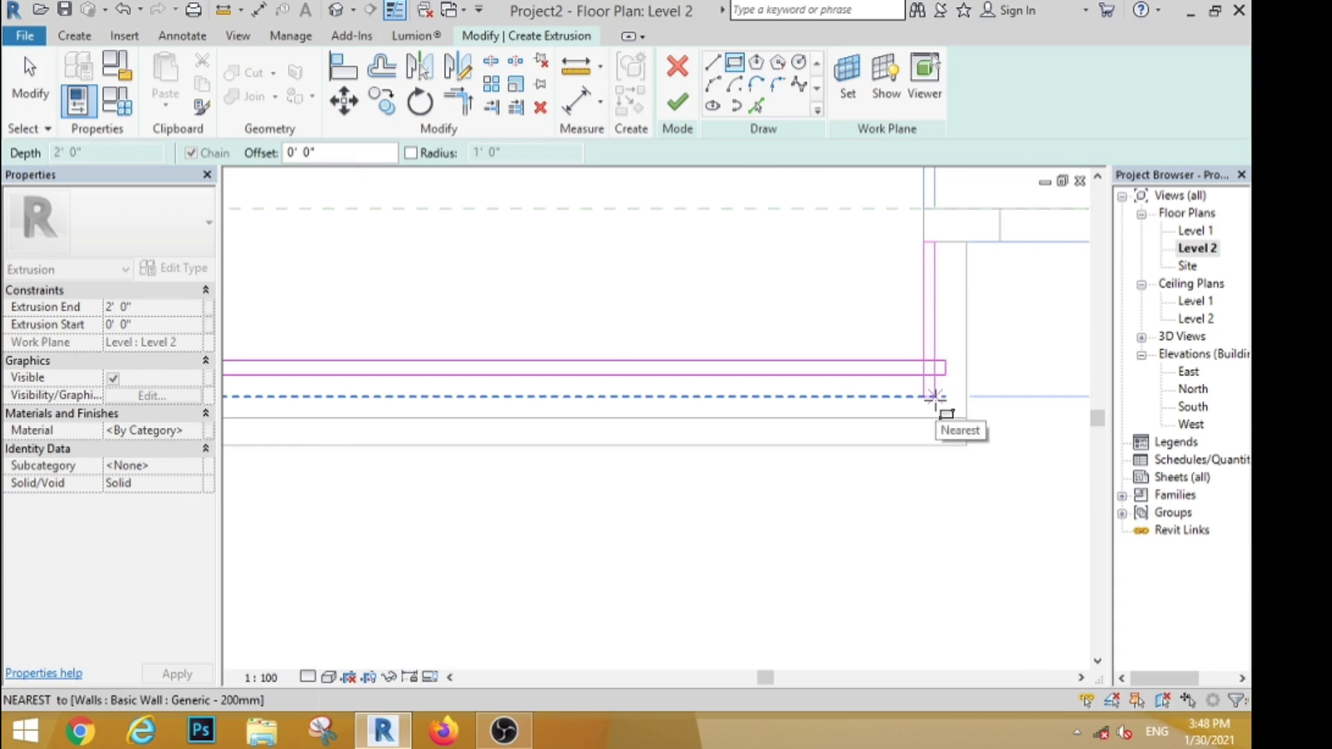
Finish the thin vertical sketch rectangle at the wall corner and trim it with the long horizontal rectangle into an L-shaped profile.
{"action": "left_click", "coordinate": [934, 397]}
{"action": "left_click", "coordinate": [30, 77]}
{"action": "left_click", "coordinate": [458, 103]}
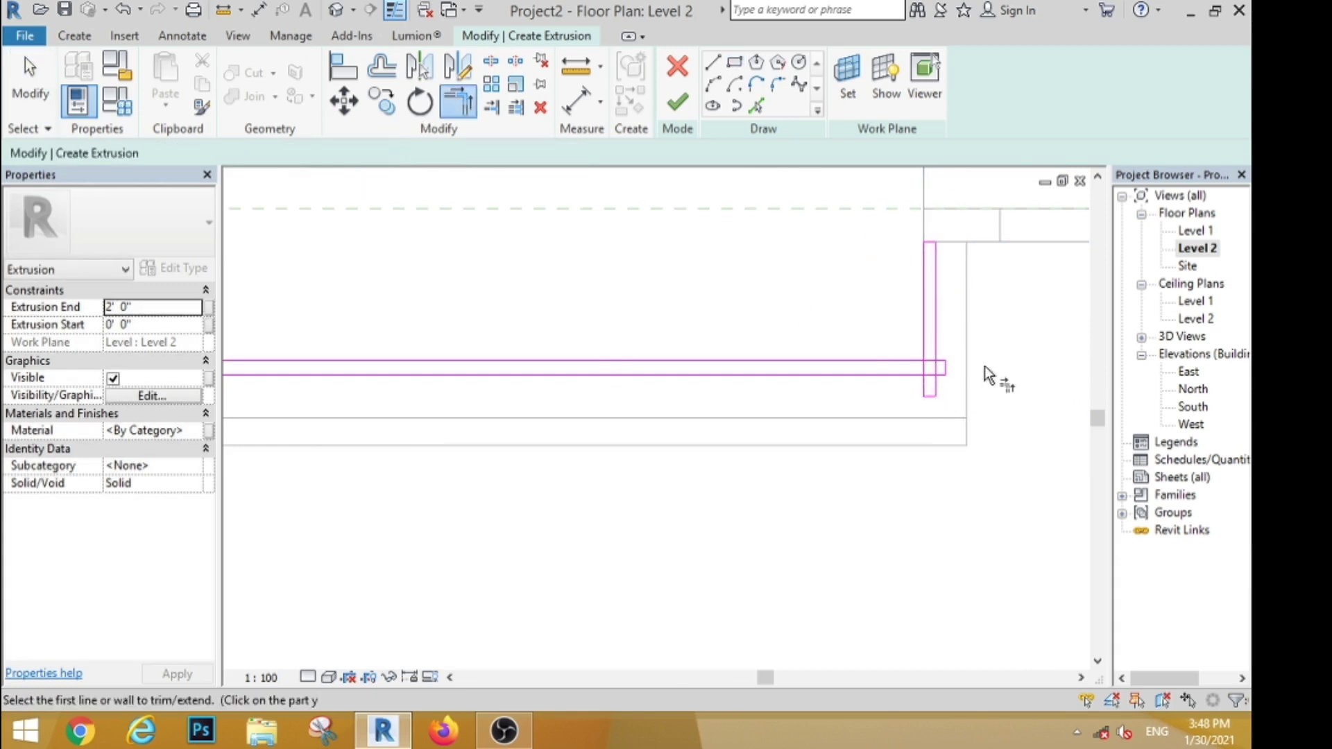
{"action": "scroll", "coordinate": [989, 374], "scroll_direction": "up", "scroll_amount": 2}
{"action": "left_click", "coordinate": [871, 357]}
{"action": "left_click", "coordinate": [893, 326]}
{"action": "left_click", "coordinate": [883, 379]}
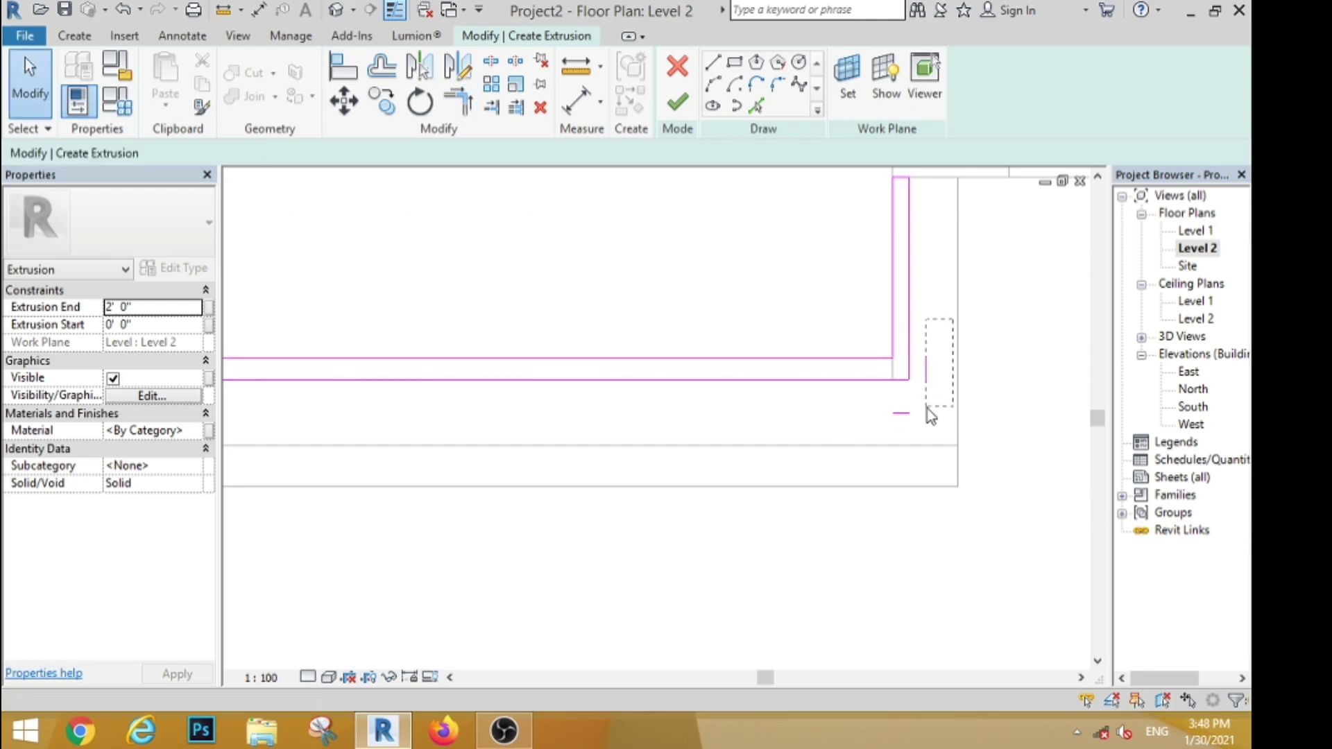
Delete the leftover short line segments outside the corner of the L-shaped sketch.
{"action": "left_click_drag", "start_coordinate": [919, 412], "coordinate": [867, 438]}
{"action": "left_click", "coordinate": [540, 107]}
{"action": "scroll", "coordinate": [899, 412], "scroll_direction": "up", "scroll_amount": 2}
{"action": "left_click", "coordinate": [538, 110]}
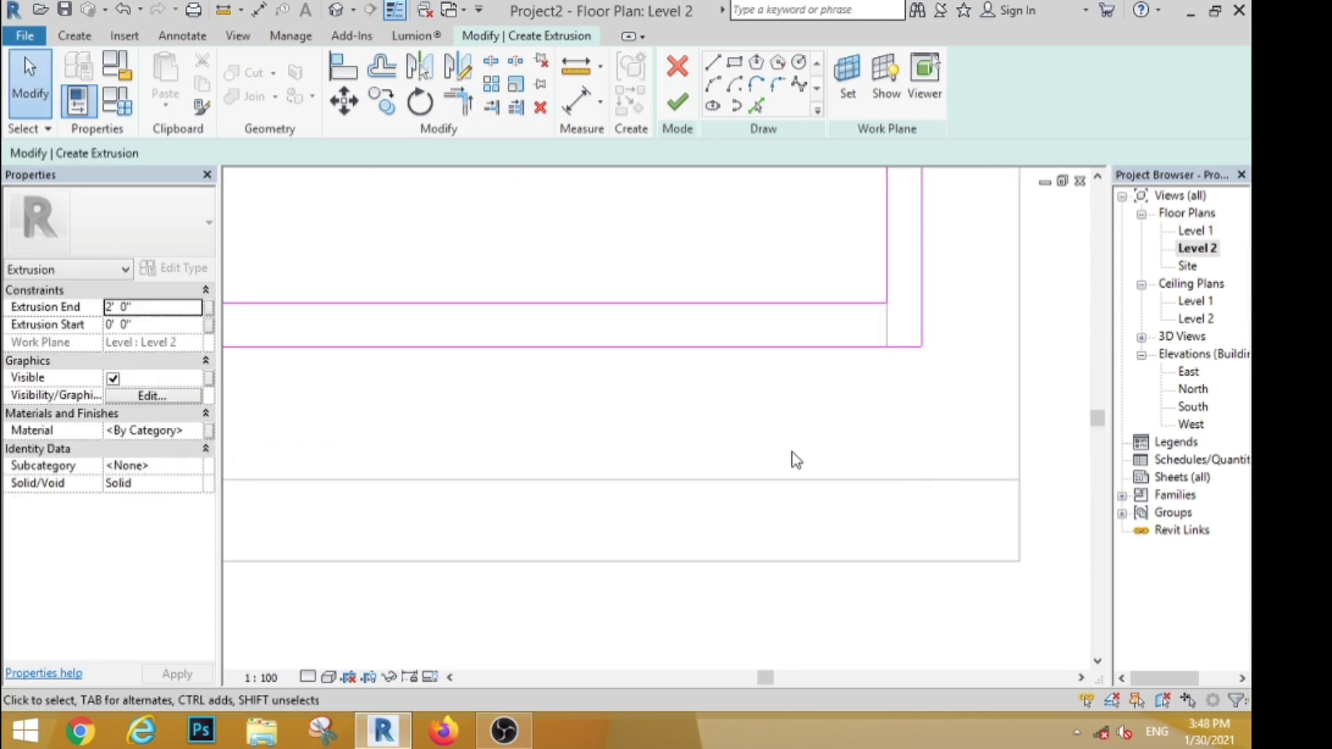
Set the thickness of the sketch's long horizontal leg to 1.5" by moving its inner line.
{"action": "scroll", "coordinate": [797, 460], "scroll_direction": "down", "scroll_amount": 3}
{"action": "left_click", "coordinate": [568, 402]}
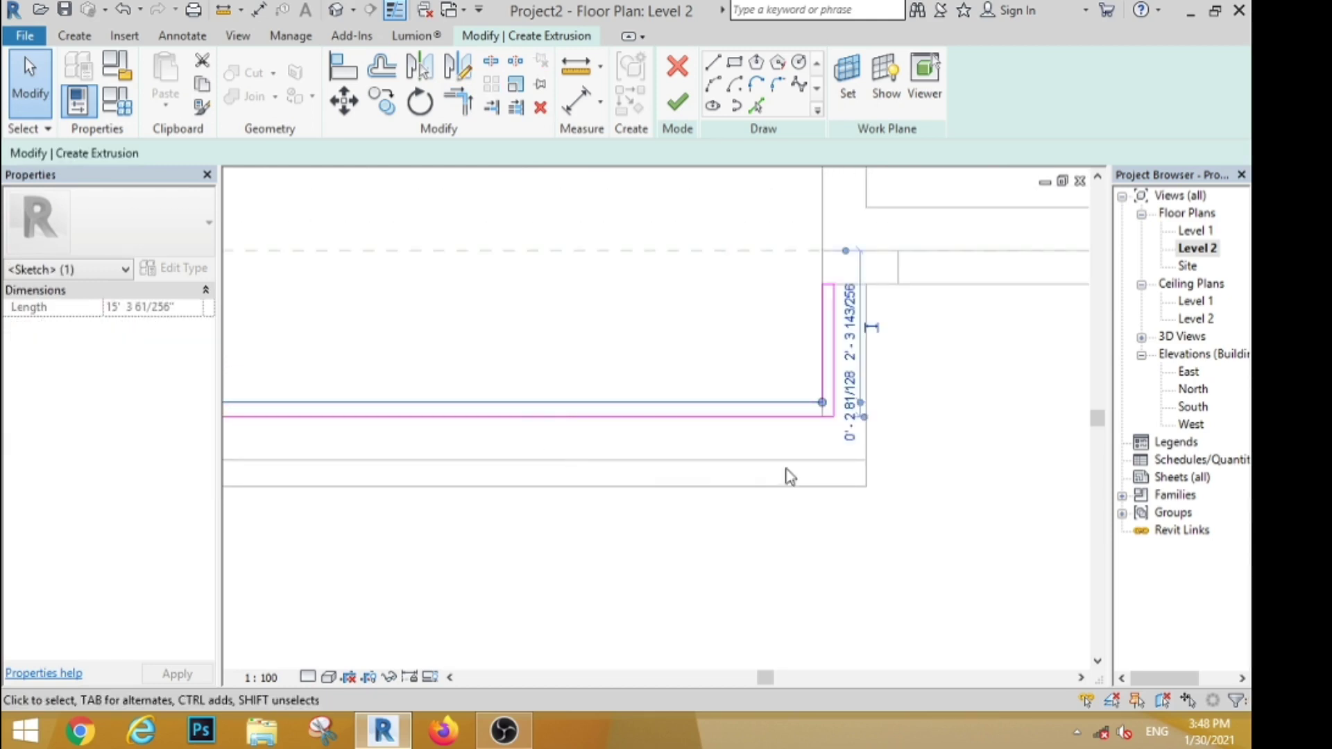
{"action": "scroll", "coordinate": [857, 416], "scroll_direction": "up", "scroll_amount": 2}
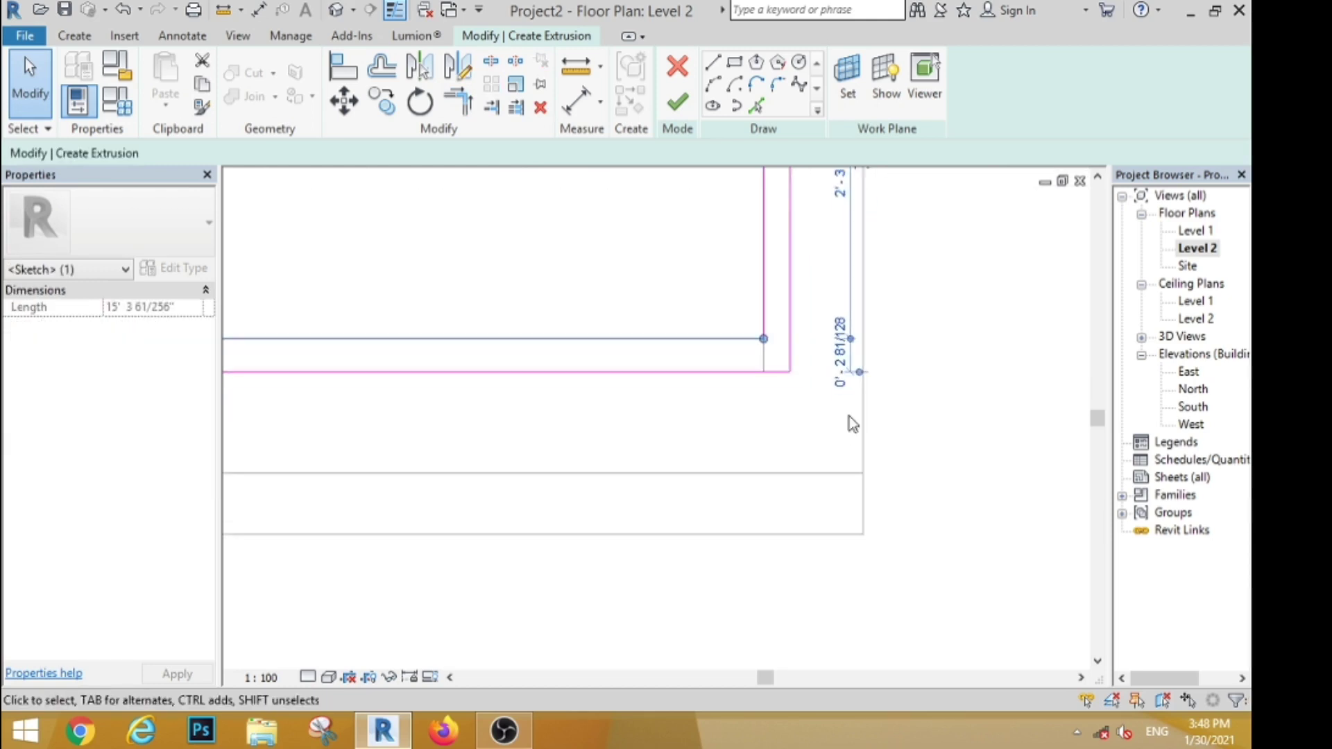
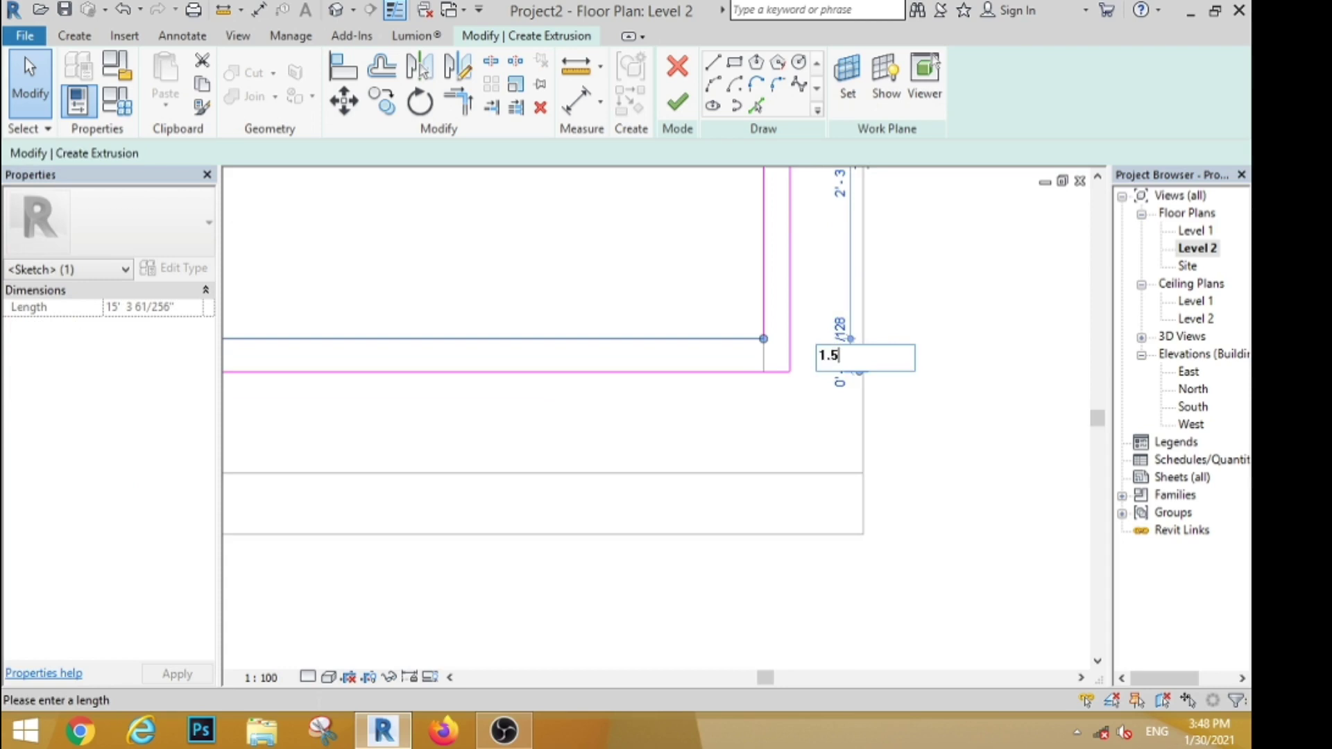
{"action": "key", "text": "Return"}
{"action": "left_click", "coordinate": [952, 456]}
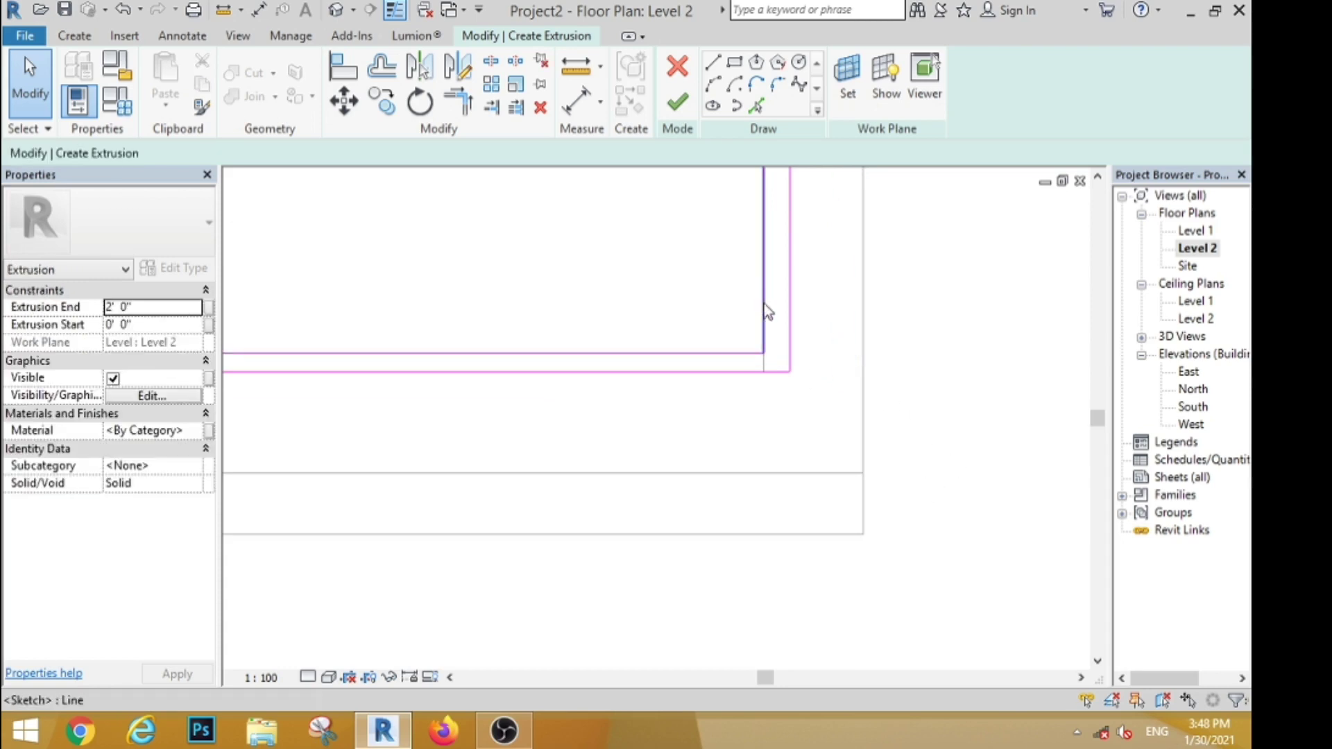
Set the thickness of the sketch's short vertical leg to 1.5" and finish the extrusion sketch.
{"action": "left_click", "coordinate": [764, 304]}
{"action": "scroll", "coordinate": [790, 466], "scroll_direction": "down", "scroll_amount": 2}
{"action": "scroll", "coordinate": [793, 205], "scroll_direction": "up", "scroll_amount": 3}
{"action": "left_click", "coordinate": [744, 239]}
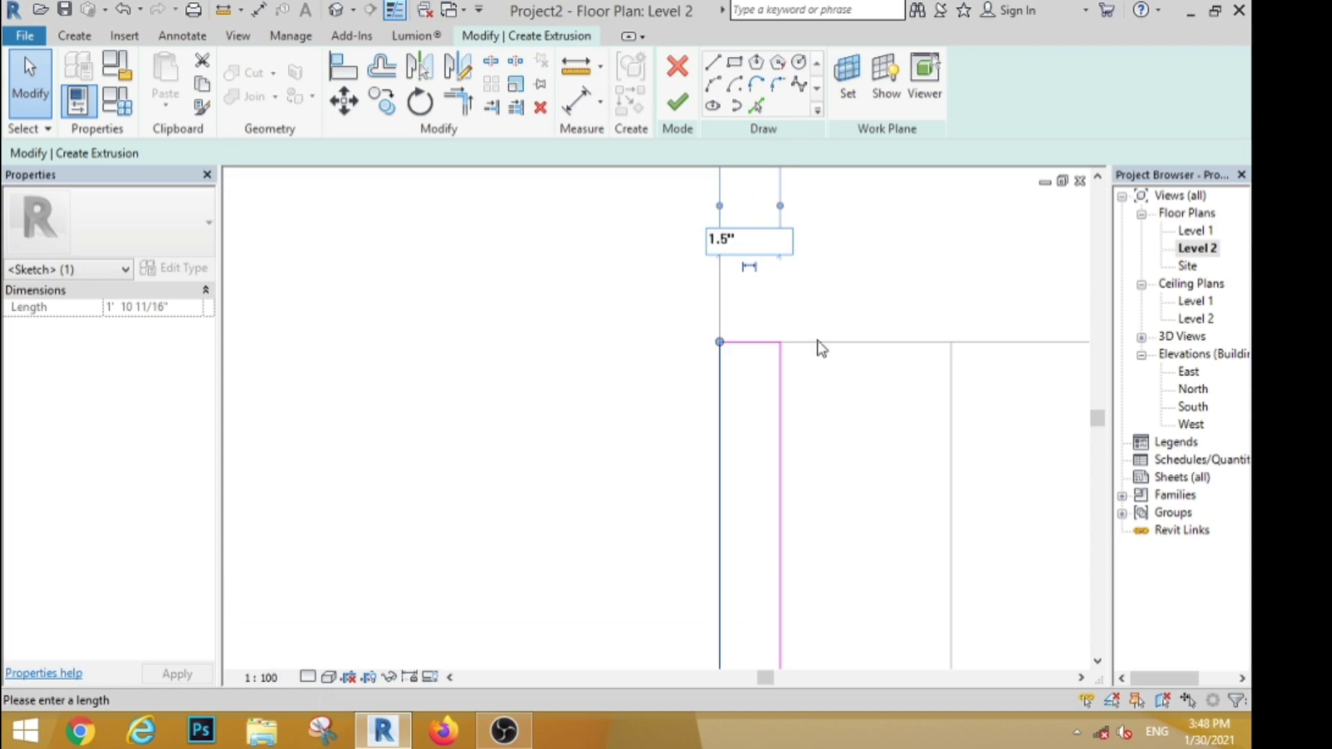
{"action": "left_click", "coordinate": [677, 103]}
{"action": "scroll", "coordinate": [779, 243], "scroll_direction": "down", "scroll_amount": 5}
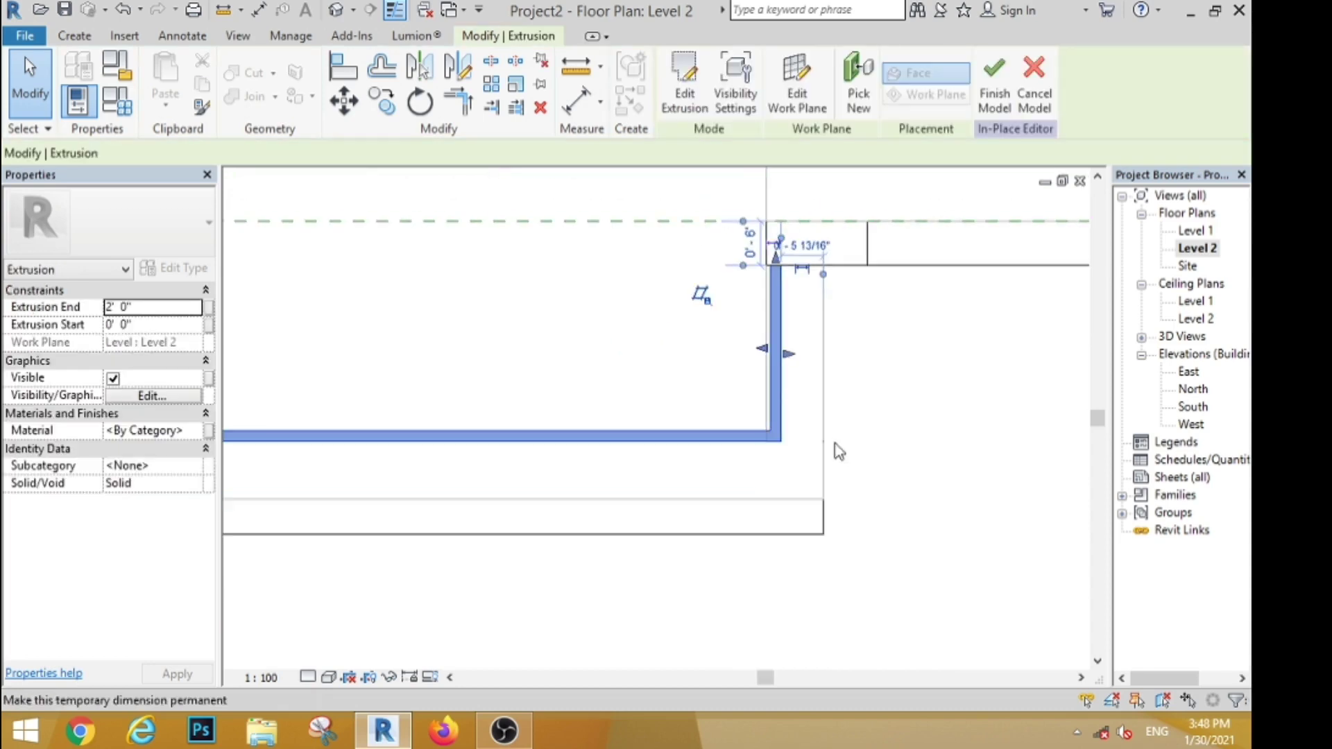
In the 3D front view, stretch the extrusion's upper edge to the top line of the wall behind and finish the in-place model.
{"action": "left_click", "coordinate": [340, 9]}
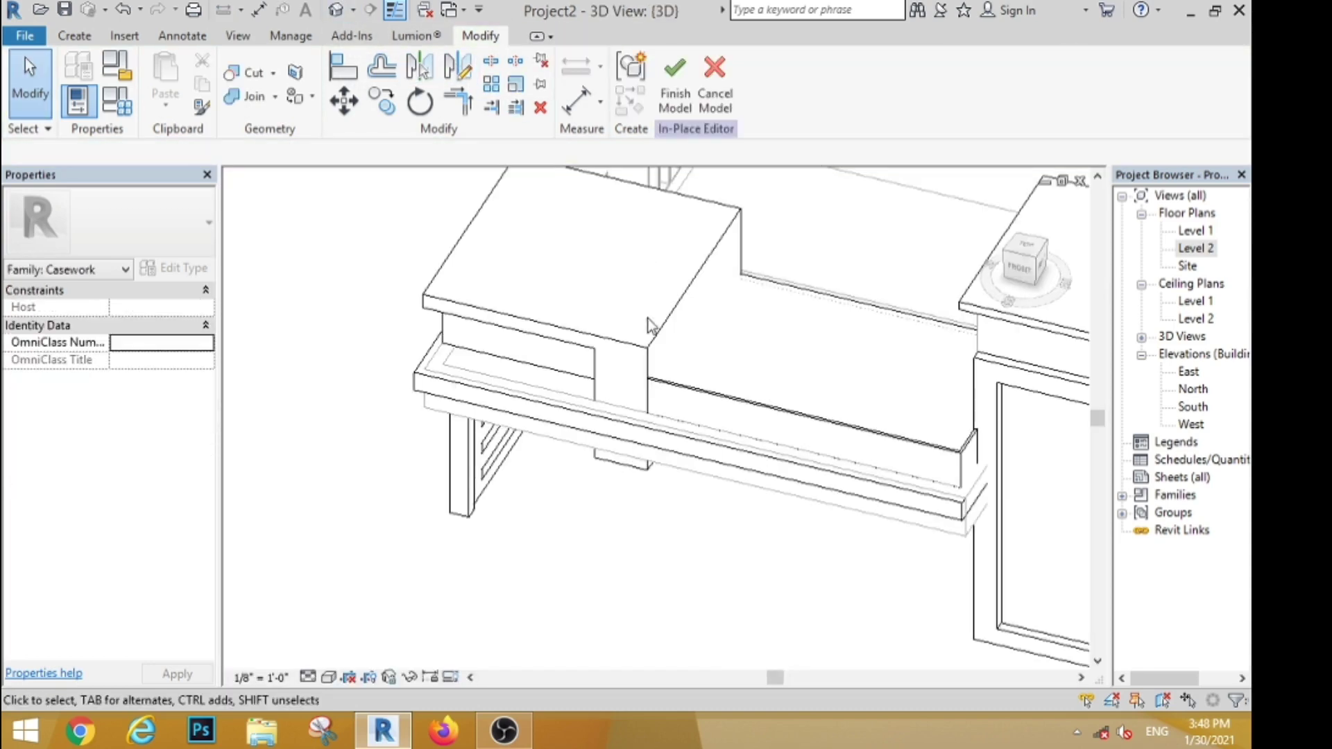
{"action": "left_click", "coordinate": [1030, 277]}
{"action": "scroll", "coordinate": [616, 367], "scroll_direction": "up", "scroll_amount": 3}
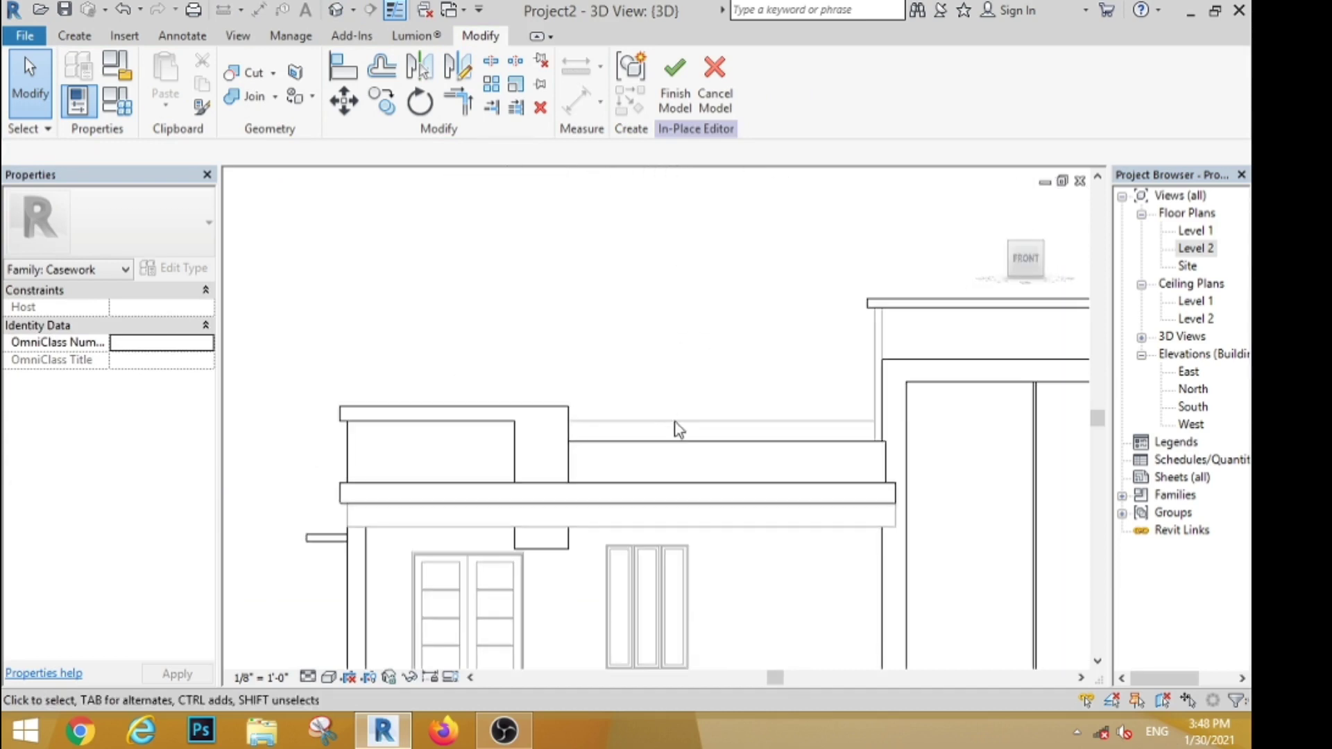
{"action": "left_click", "coordinate": [682, 444]}
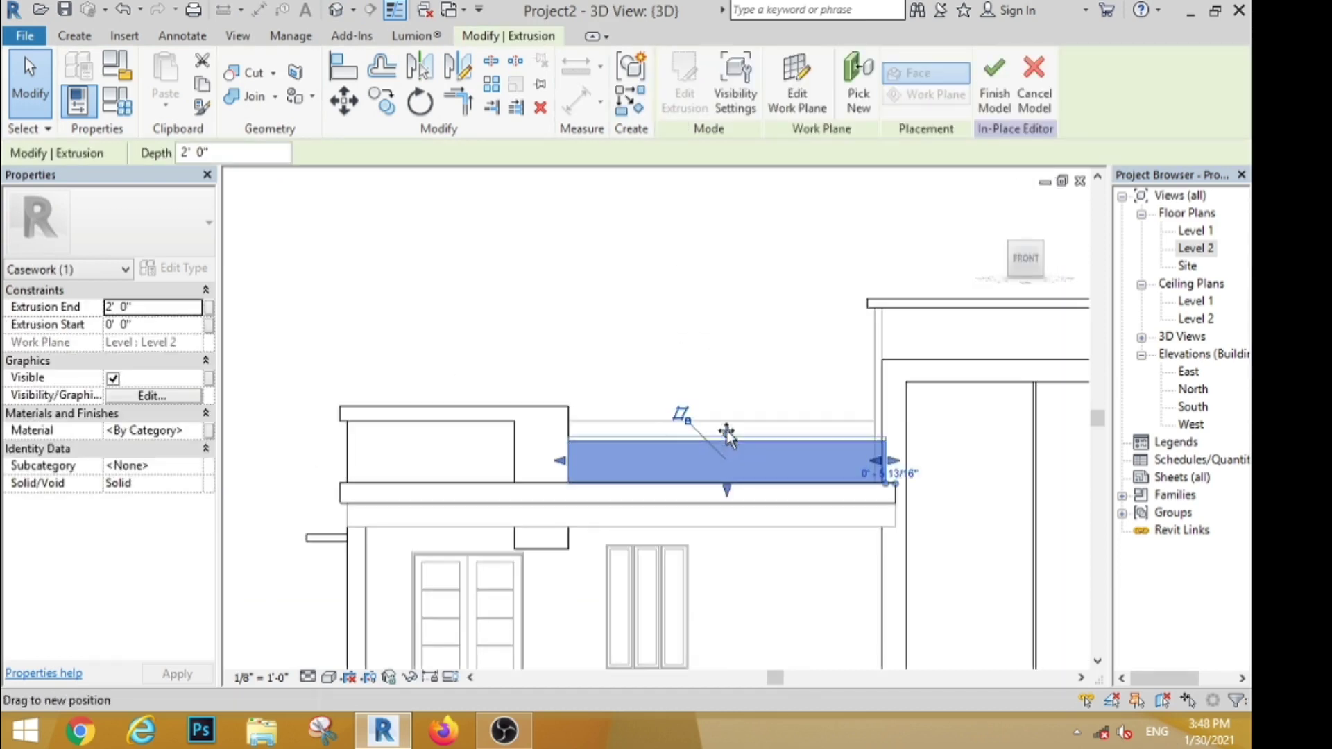
{"action": "left_click_drag", "start_coordinate": [727, 435], "coordinate": [727, 421]}
{"action": "left_click", "coordinate": [609, 318]}
{"action": "scroll", "coordinate": [601, 482], "scroll_direction": "down", "scroll_amount": 5}
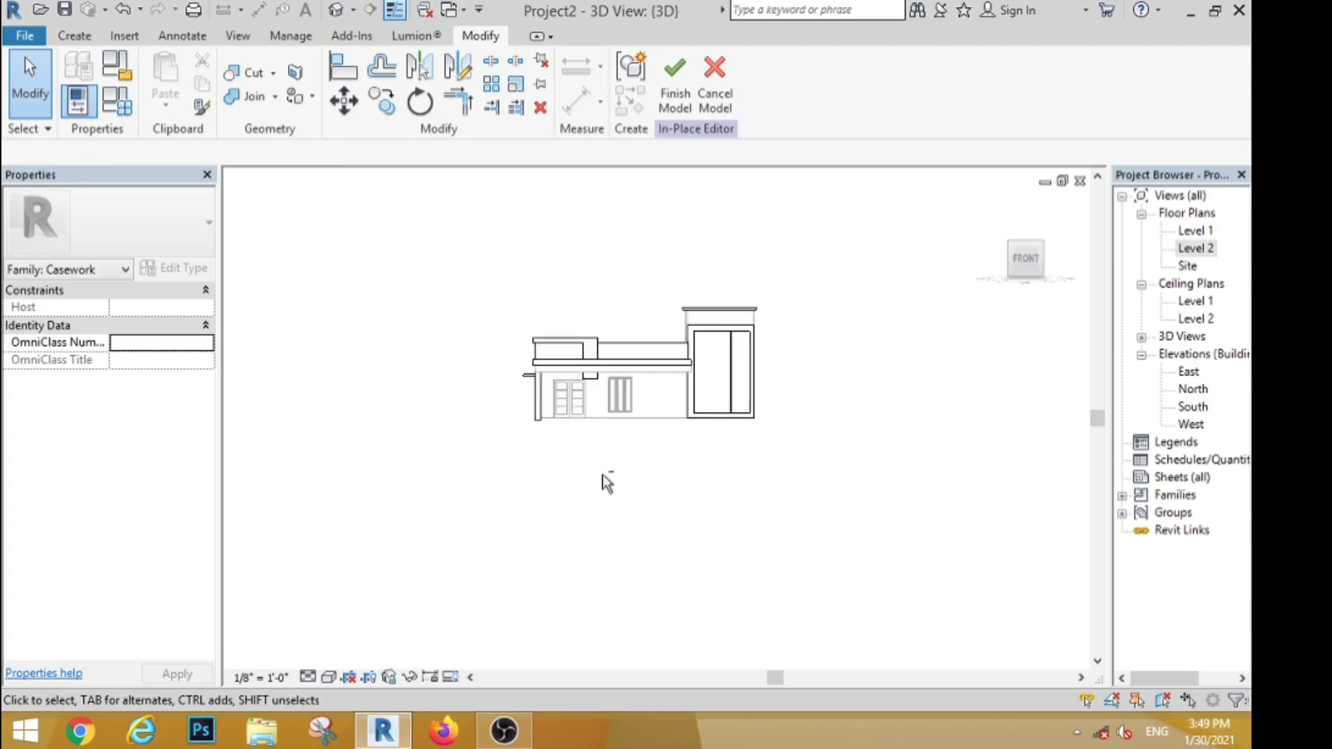
{"action": "mouse_move", "coordinate": [601, 481]}
{"action": "middle_mouse_down", "text": "shift"}
{"action": "mouse_move", "coordinate": [665, 588]}
{"action": "mouse_move", "coordinate": [620, 487]}
{"action": "middle_mouse_up", "text": "shift"}
{"action": "scroll", "coordinate": [620, 487], "scroll_direction": "up", "scroll_amount": 3}
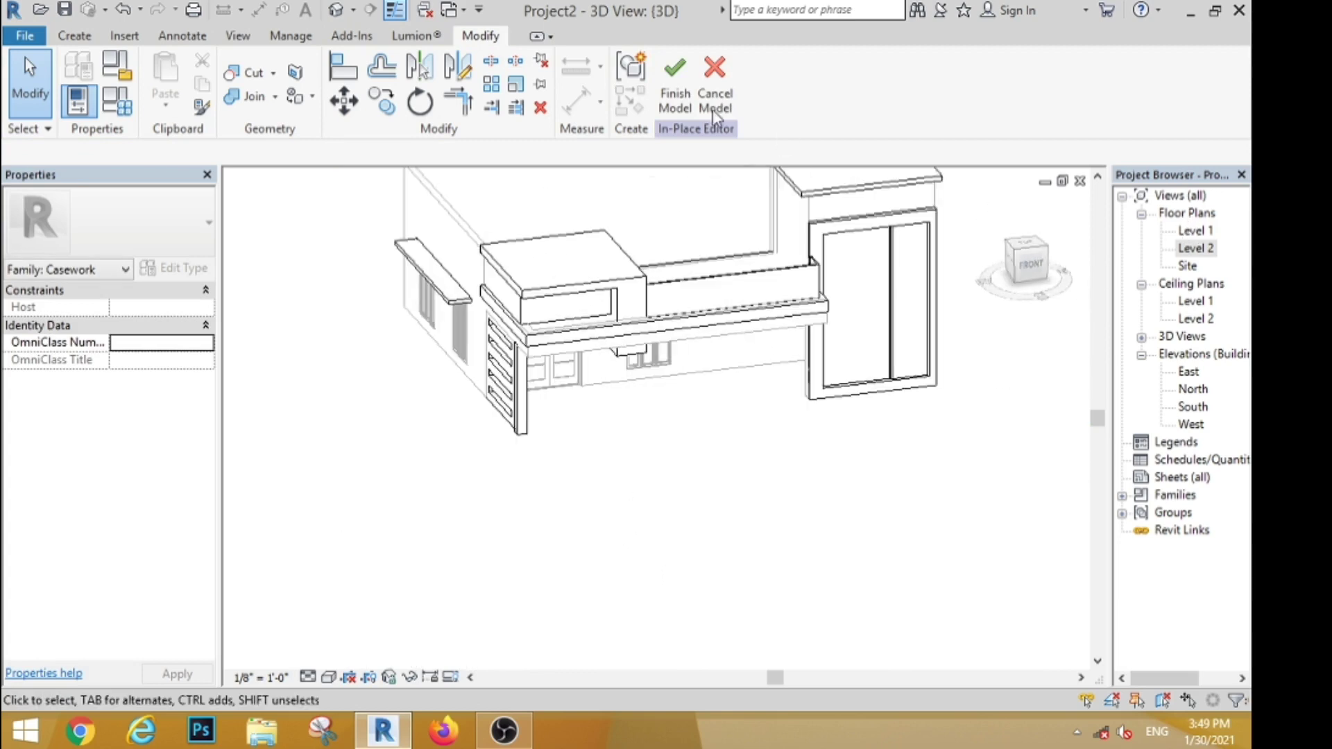
{"action": "left_click", "coordinate": [667, 78]}
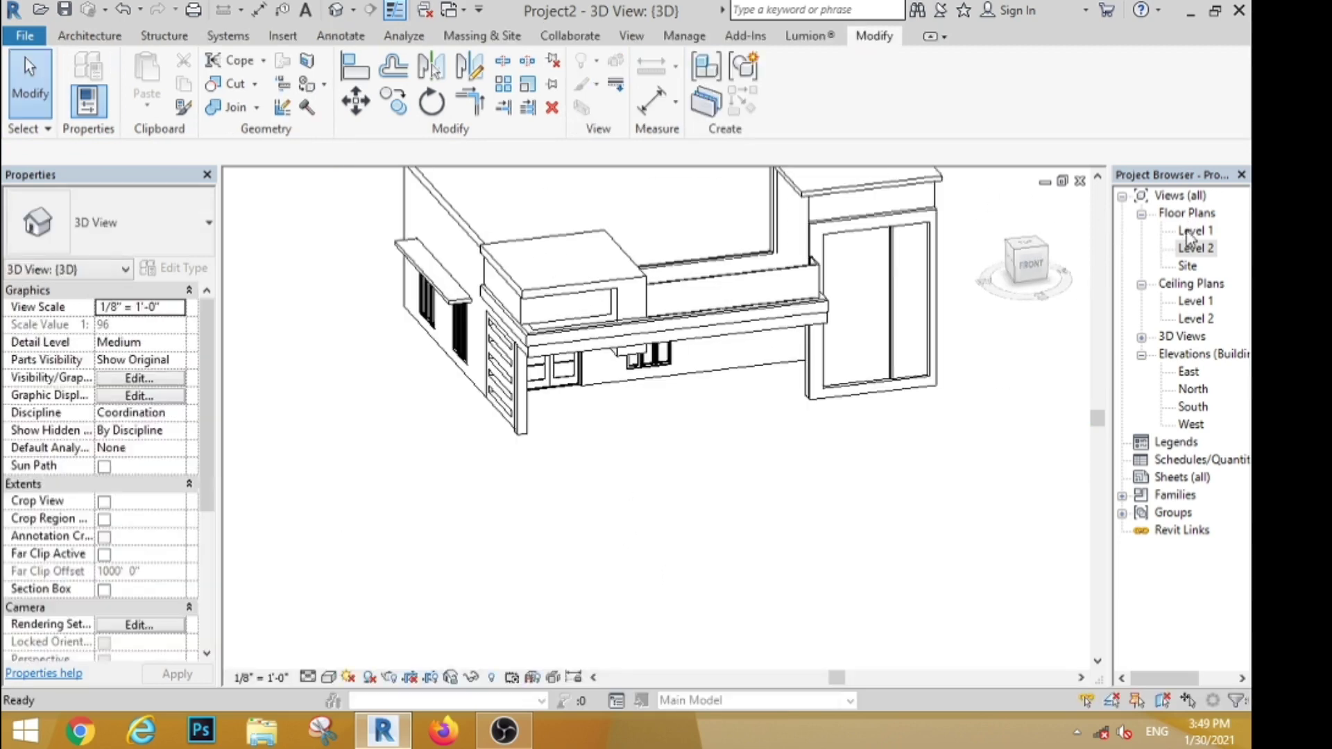
Start a floor on the Level 1 plan using the Standard Timber-Wood Finish type.
{"action": "left_click", "coordinate": [78, 35]}
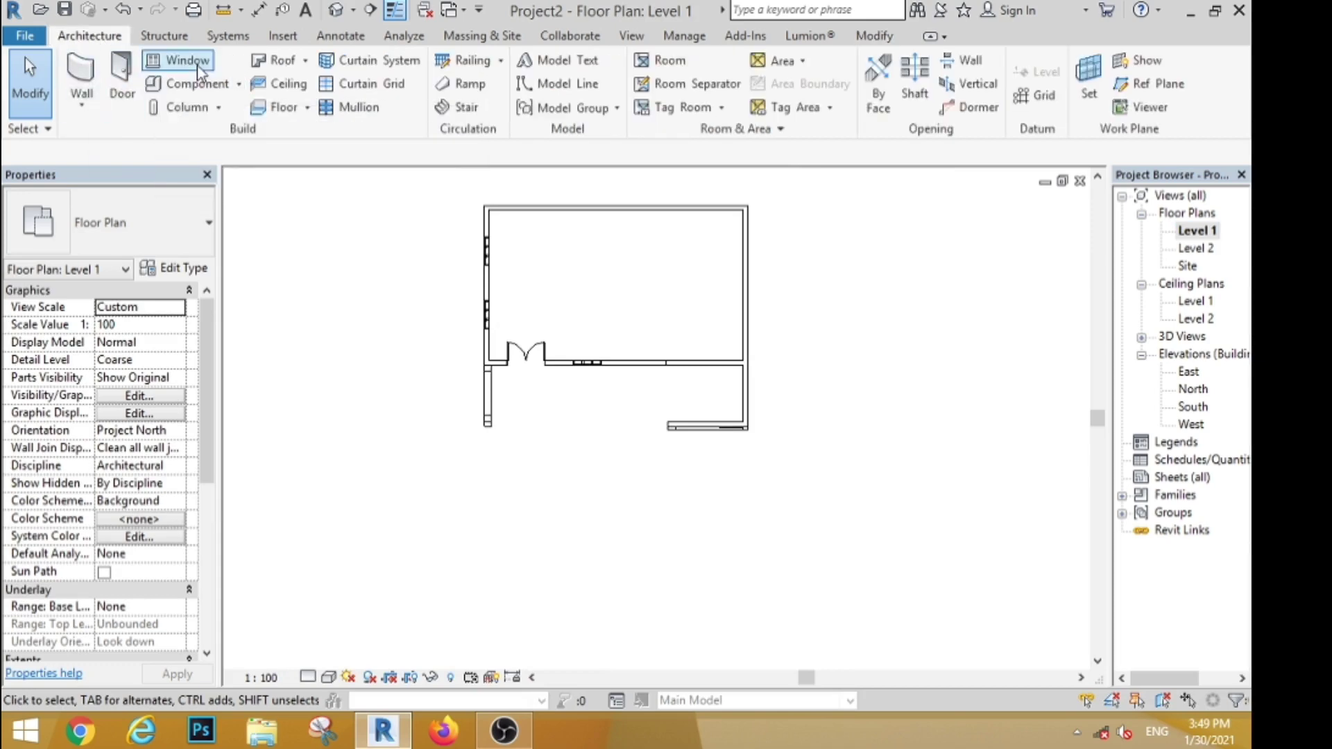
{"action": "left_click", "coordinate": [284, 107]}
{"action": "left_click", "coordinate": [174, 227]}
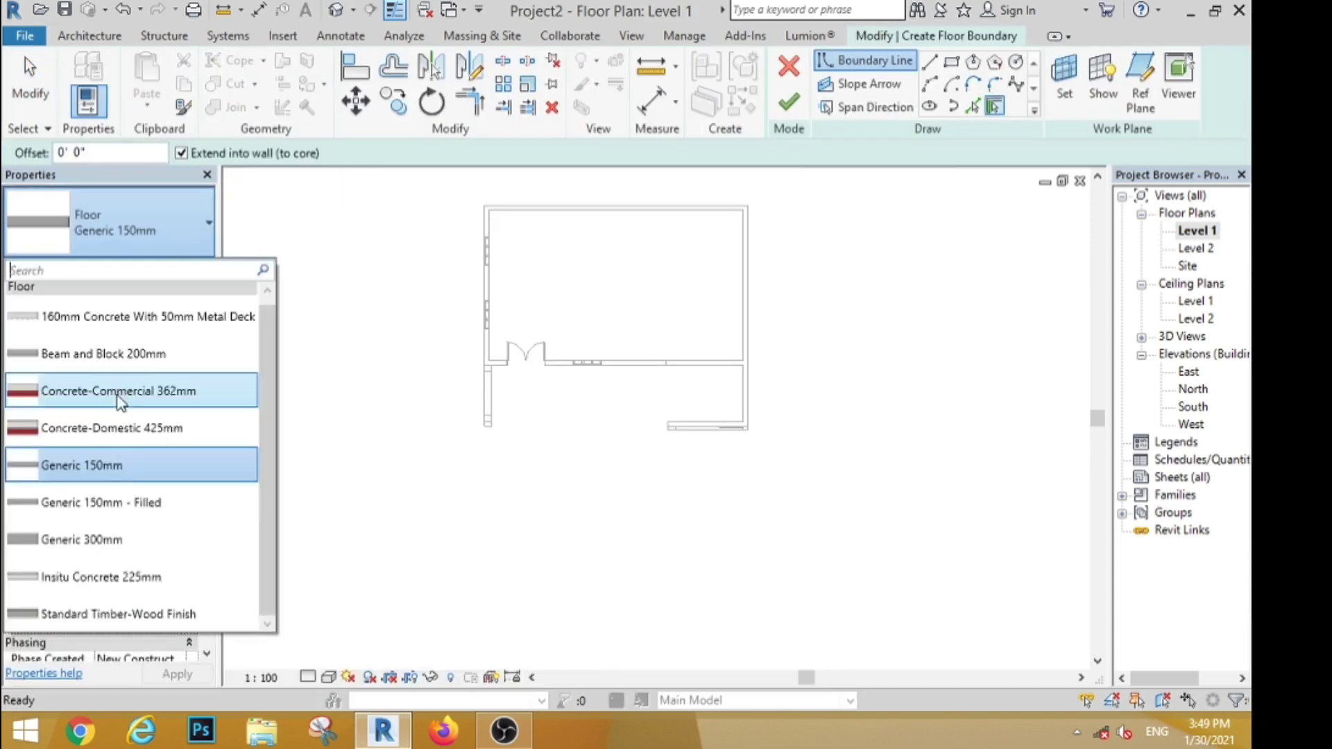
{"action": "left_click", "coordinate": [102, 614]}
Set the thickness of the floor type's Wood Sheathing layer to 2' in its structure.
{"action": "left_click", "coordinate": [188, 271]}
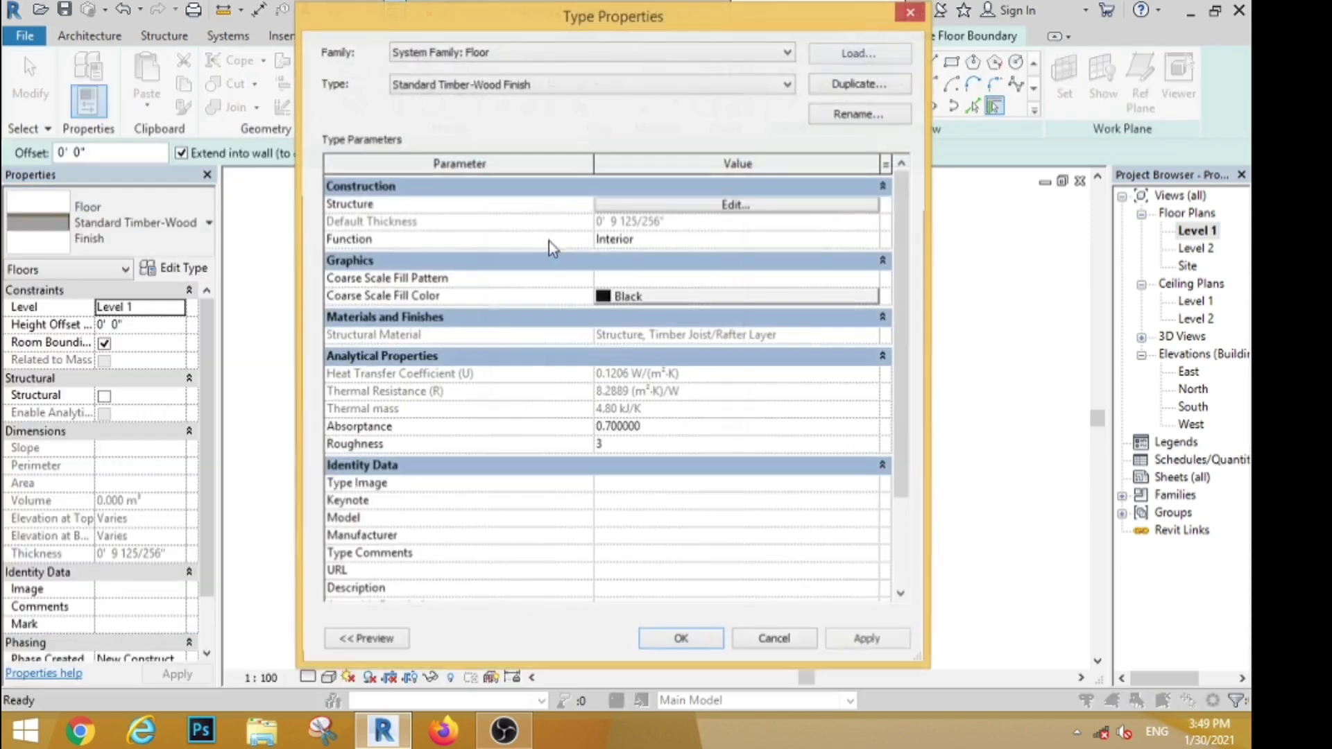
{"action": "left_click", "coordinate": [693, 205]}
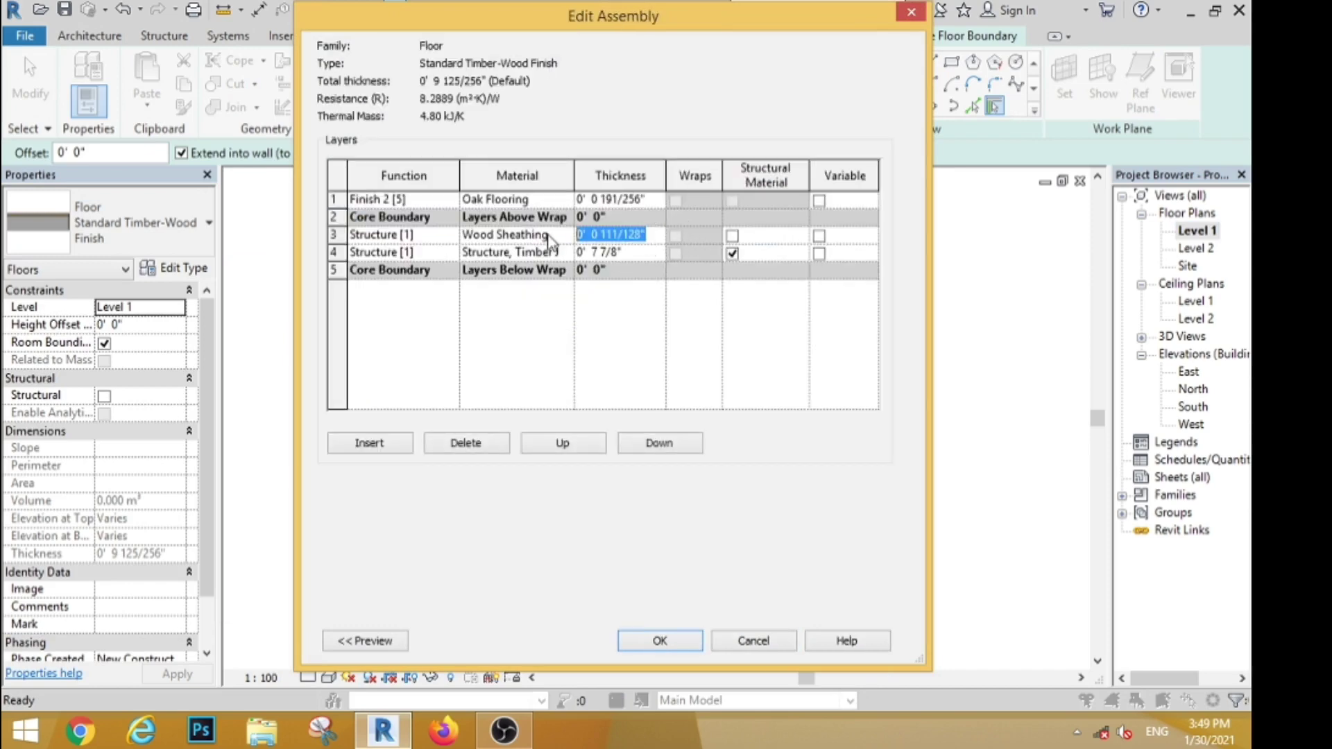
{"action": "type", "text": "2"}
{"action": "left_click", "coordinate": [670, 647]}
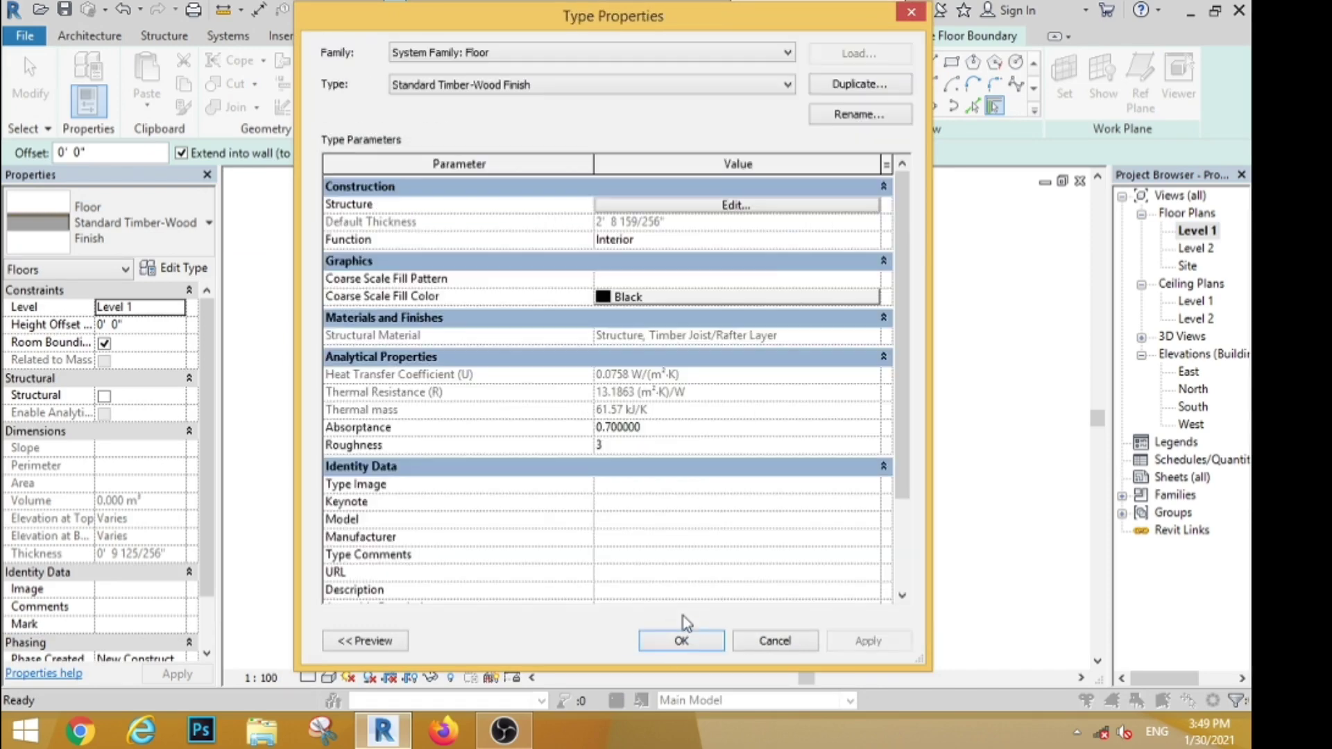
{"action": "left_click", "coordinate": [681, 641]}
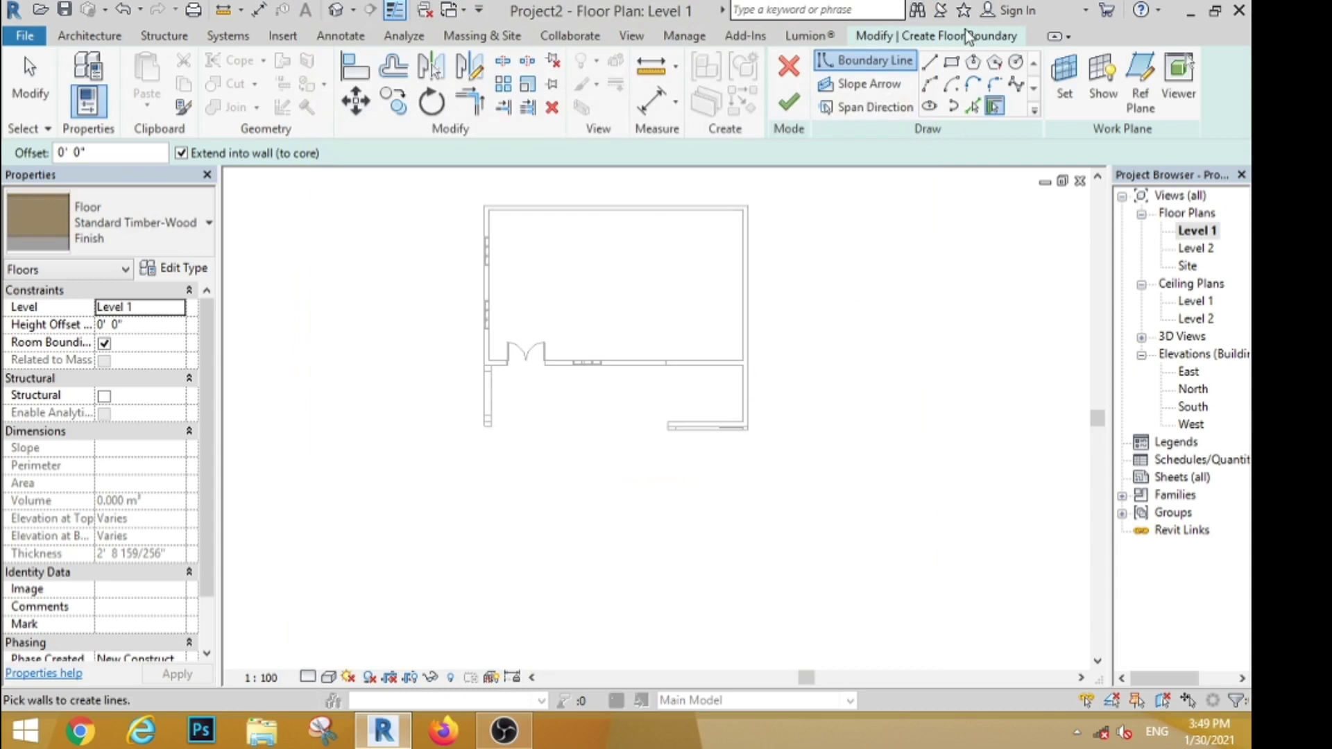
Draw a rectangular floor boundary between opposite outer corners of the building, covering the rooms and front porch, and finish the floor.
{"action": "left_click", "coordinate": [952, 63]}
{"action": "left_click", "coordinate": [486, 207]}
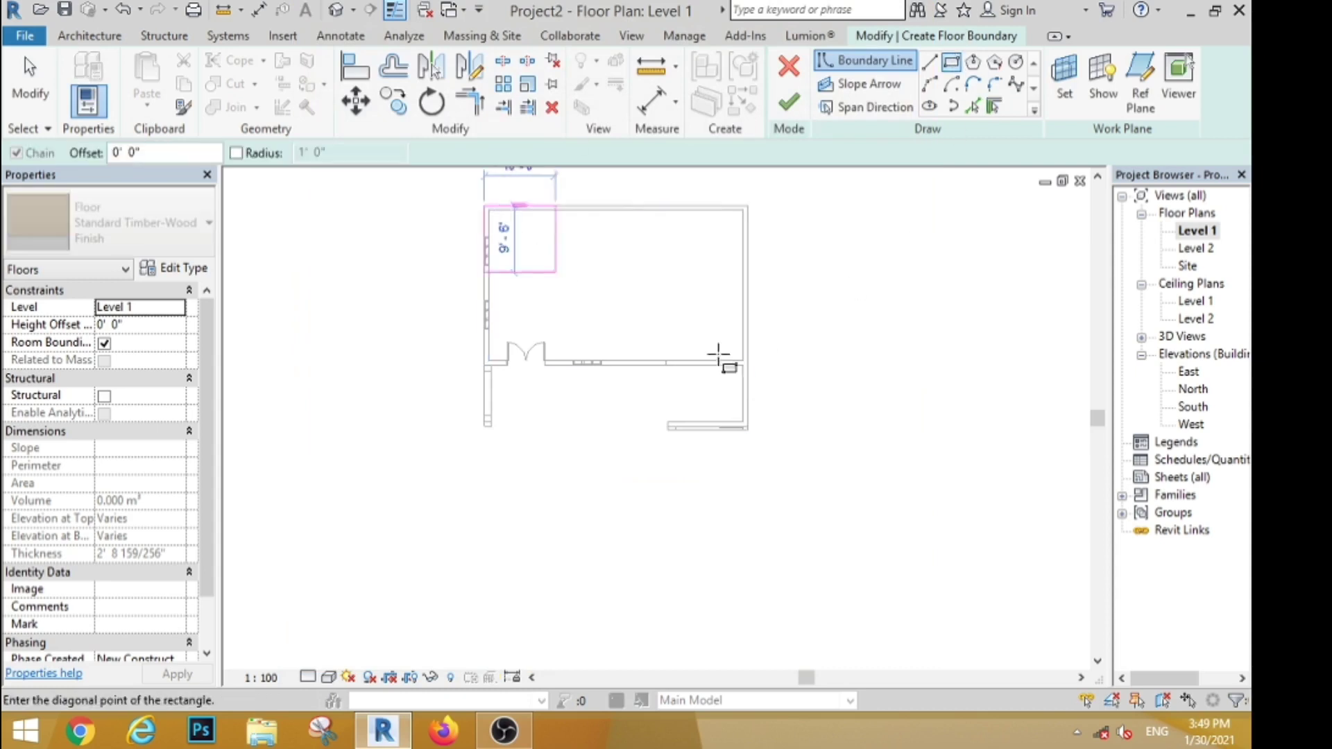
{"action": "scroll", "coordinate": [761, 440], "scroll_direction": "up", "scroll_amount": 3}
{"action": "left_click", "coordinate": [732, 409]}
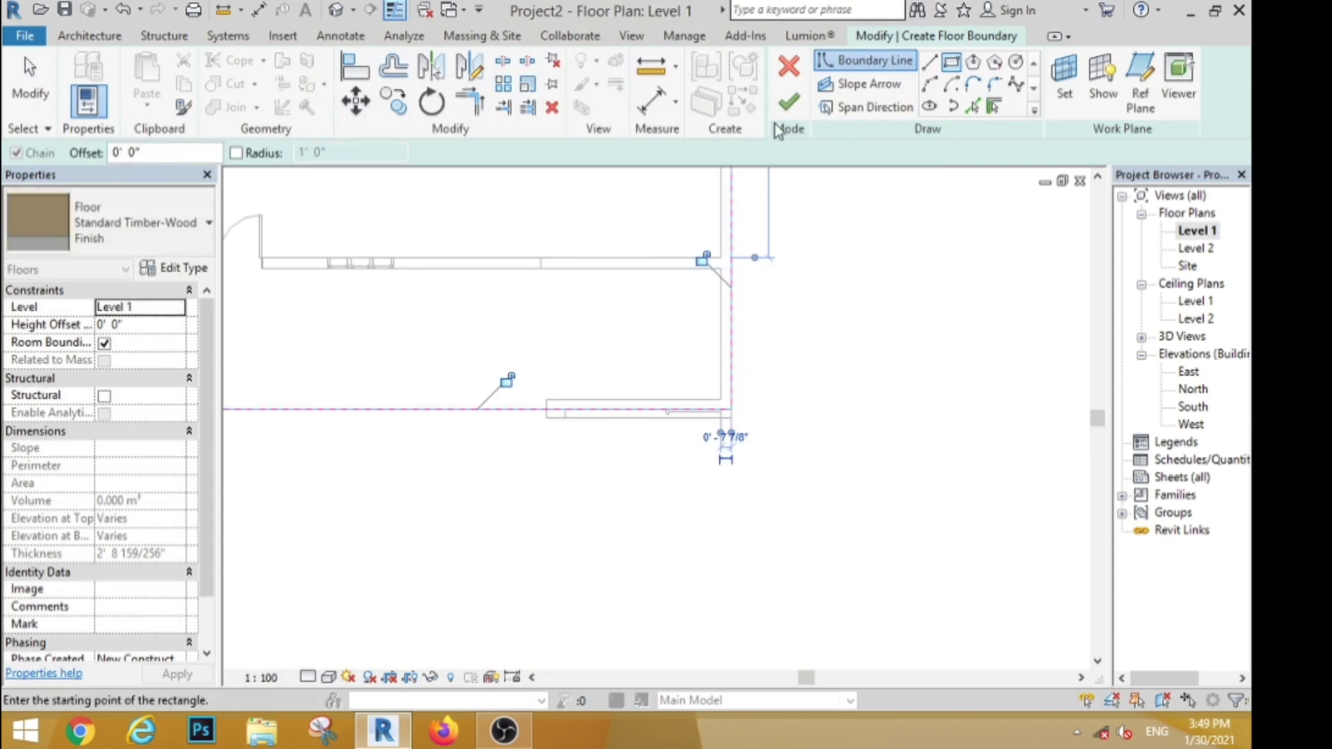
{"action": "left_click", "coordinate": [789, 103]}
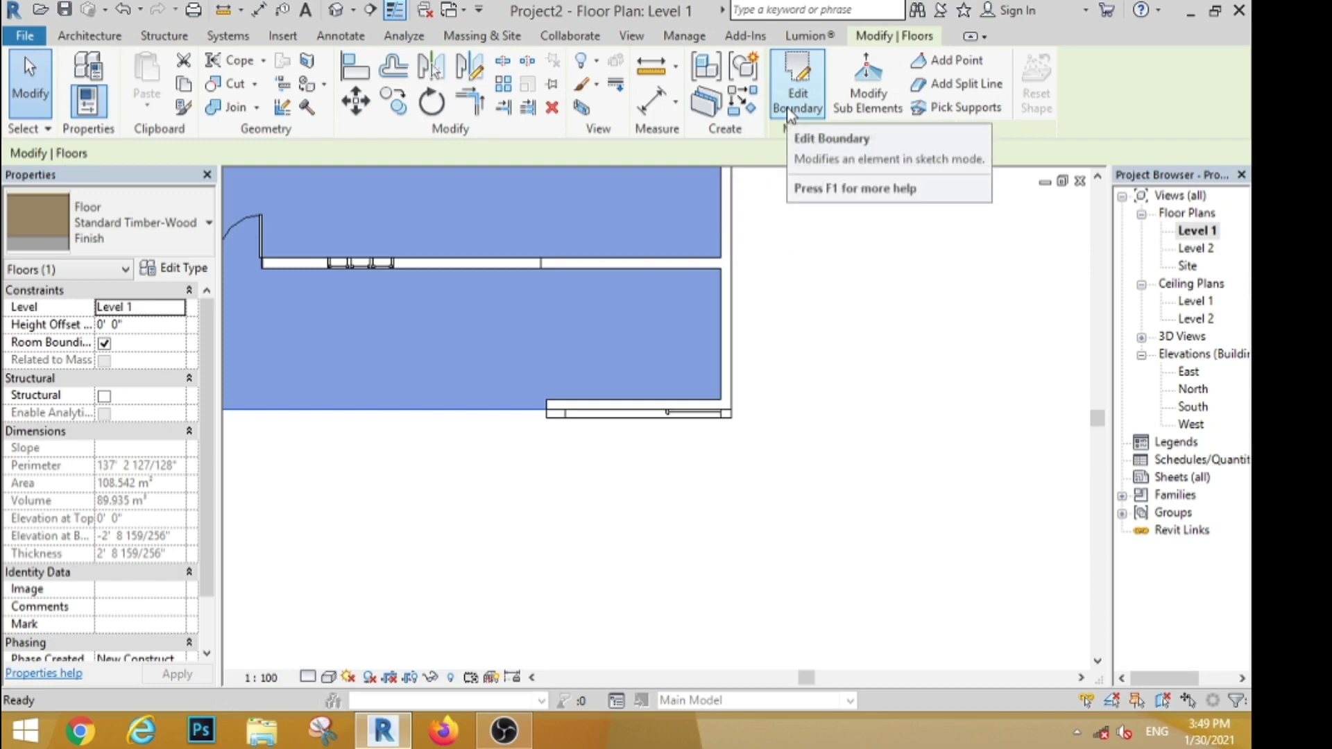
{"action": "key", "text": "Escape"}
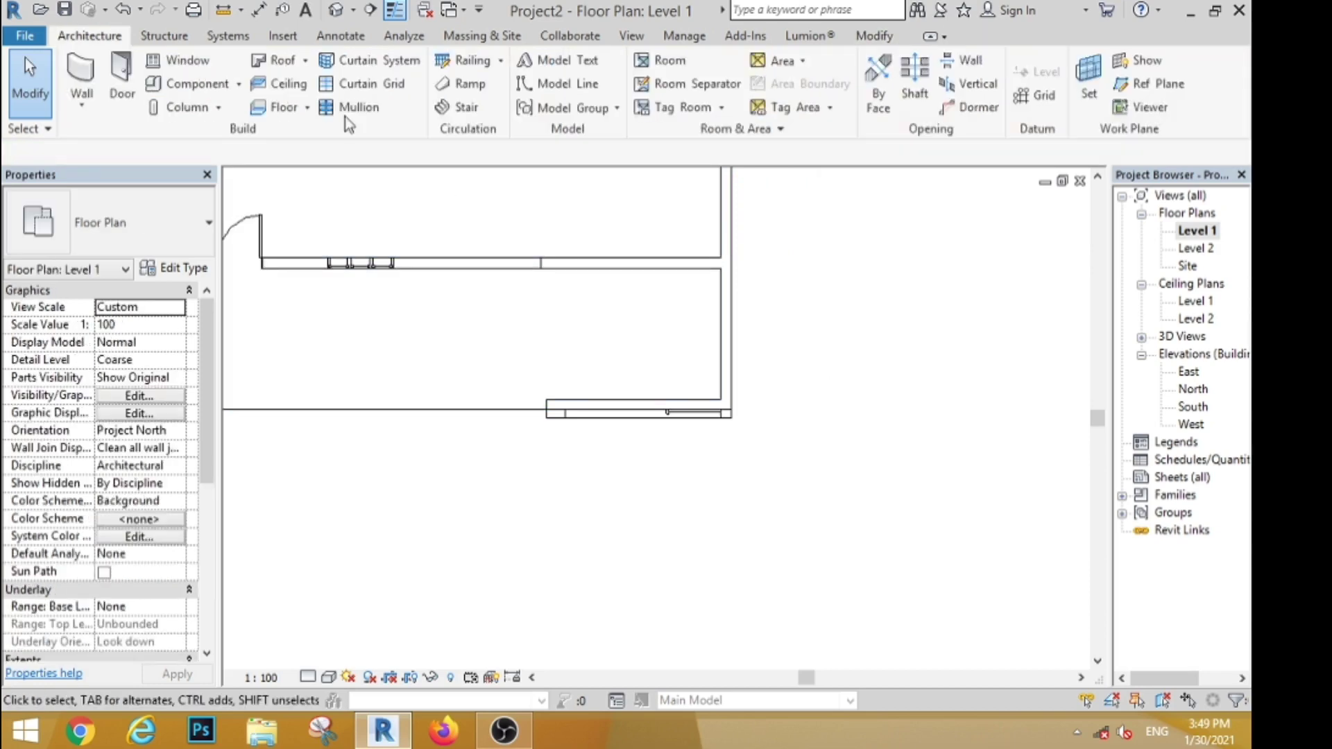
In the 3D view, open the tall front tower wall's profile for editing and orient the view to Front.
{"action": "left_click", "coordinate": [338, 17]}
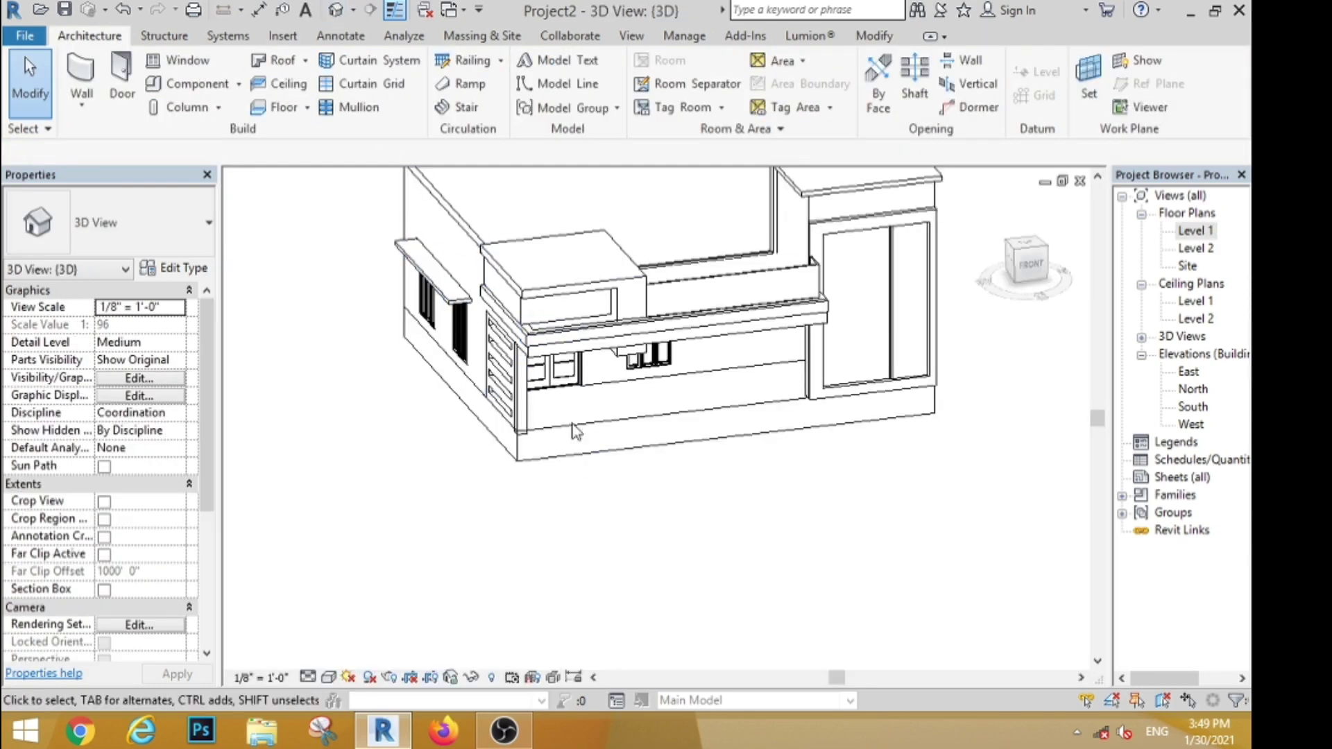
{"action": "scroll", "coordinate": [575, 437], "scroll_direction": "down", "scroll_amount": 3}
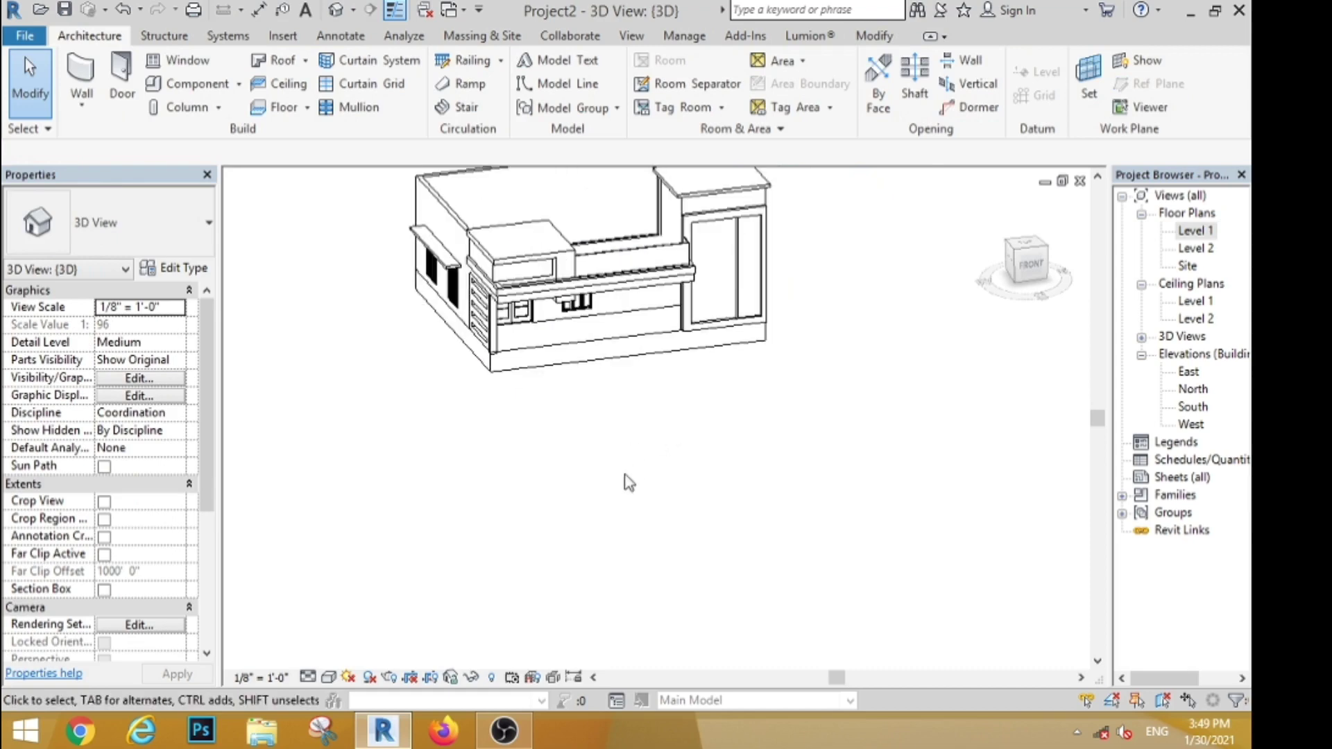
{"action": "middle_click_drag", "start_coordinate": [629, 482], "coordinate": [555, 497], "text": "shift"}
{"action": "scroll", "coordinate": [555, 498], "scroll_direction": "down", "scroll_amount": 3}
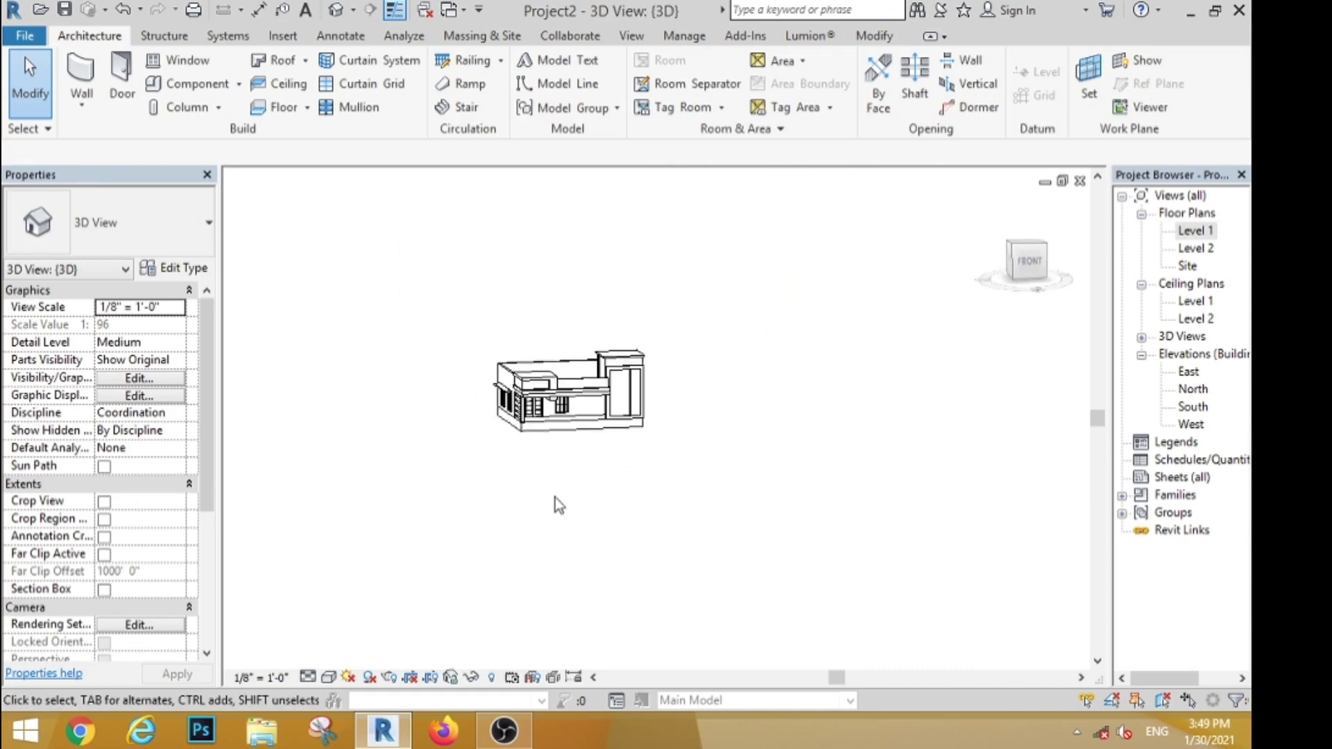
{"action": "scroll", "coordinate": [530, 382], "scroll_direction": "up", "scroll_amount": 5}
{"action": "middle_click_drag", "start_coordinate": [590, 298], "coordinate": [721, 555], "text": "shift"}
{"action": "left_click", "coordinate": [742, 361]}
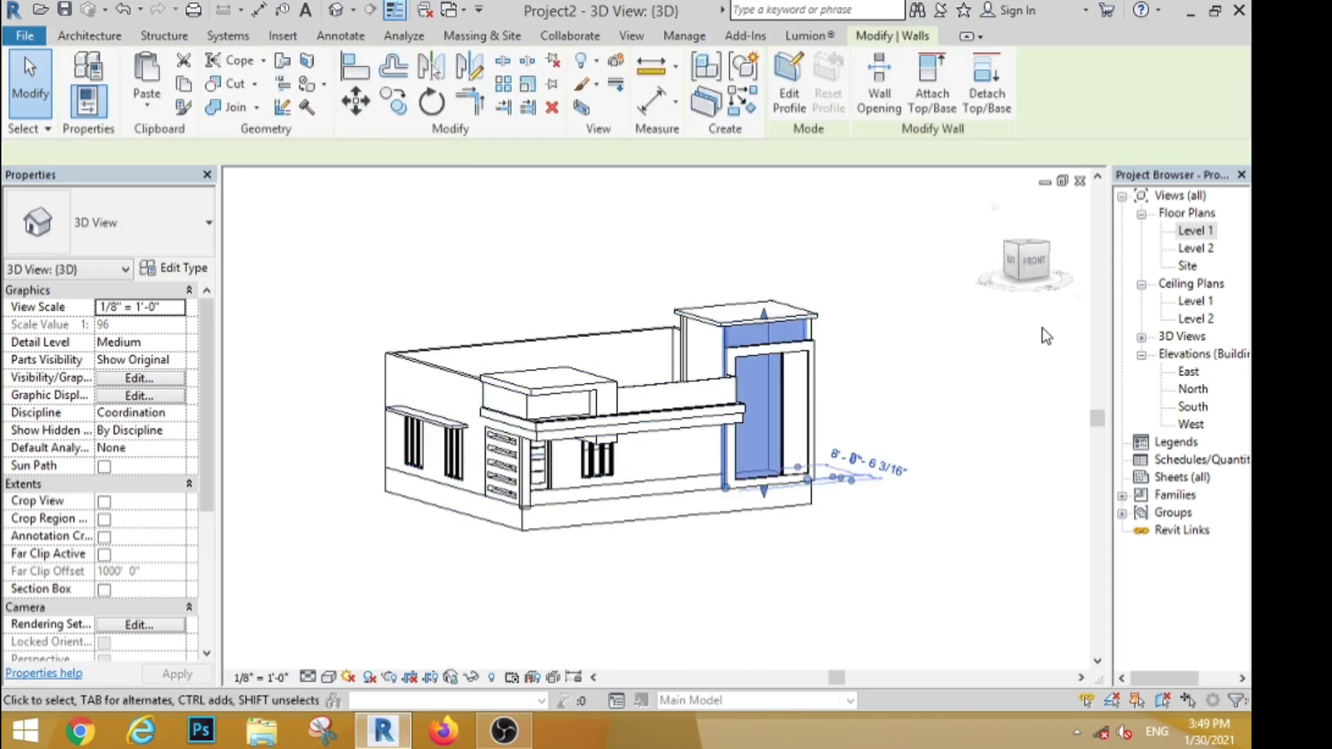
{"action": "left_click", "coordinate": [788, 82]}
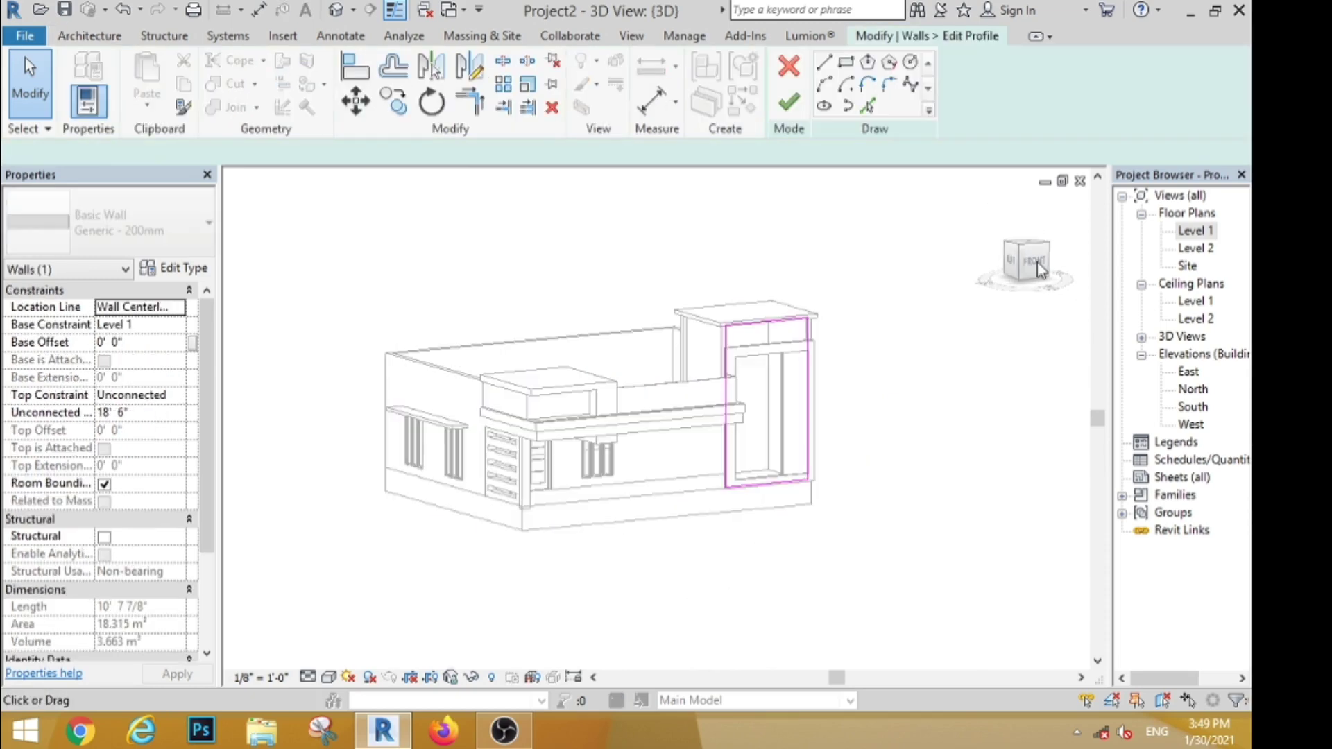
{"action": "right_click", "coordinate": [1040, 271]}
{"action": "key", "text": "Escape"}
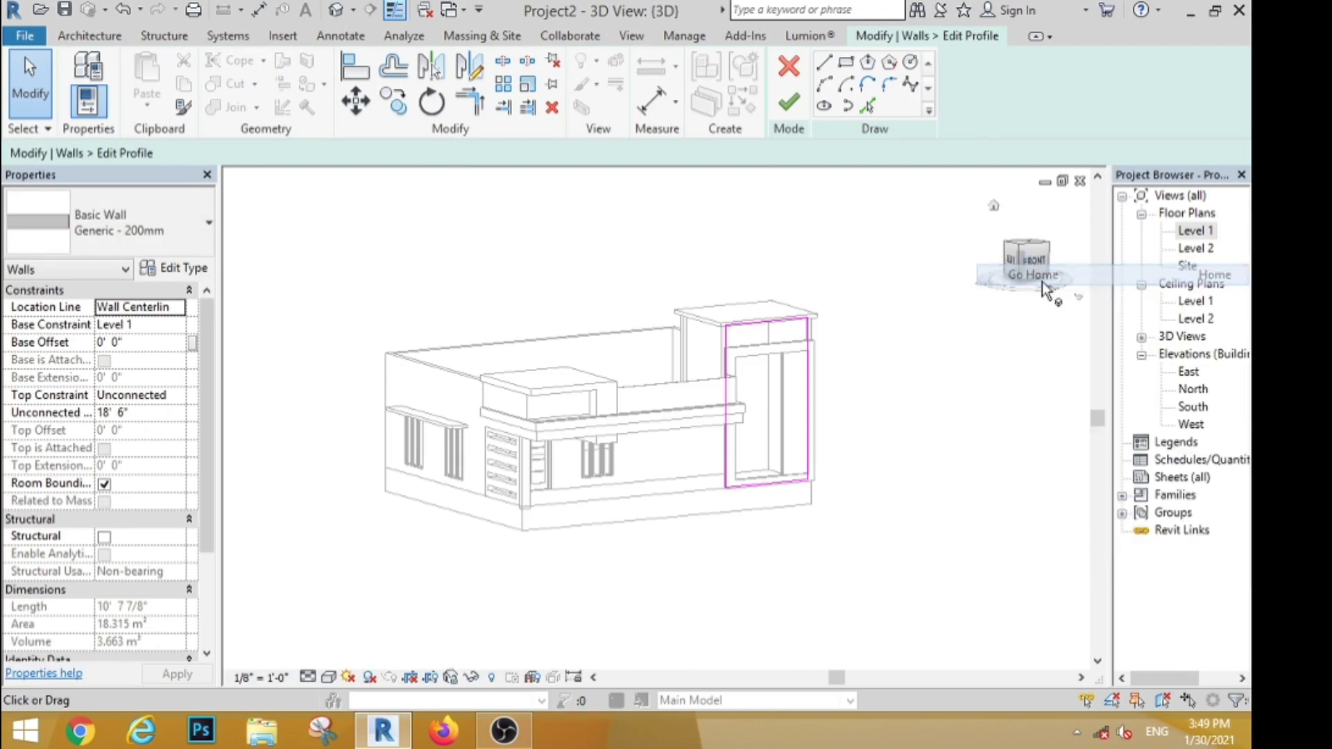
{"action": "left_click", "coordinate": [1014, 278]}
{"action": "left_click", "coordinate": [1016, 273]}
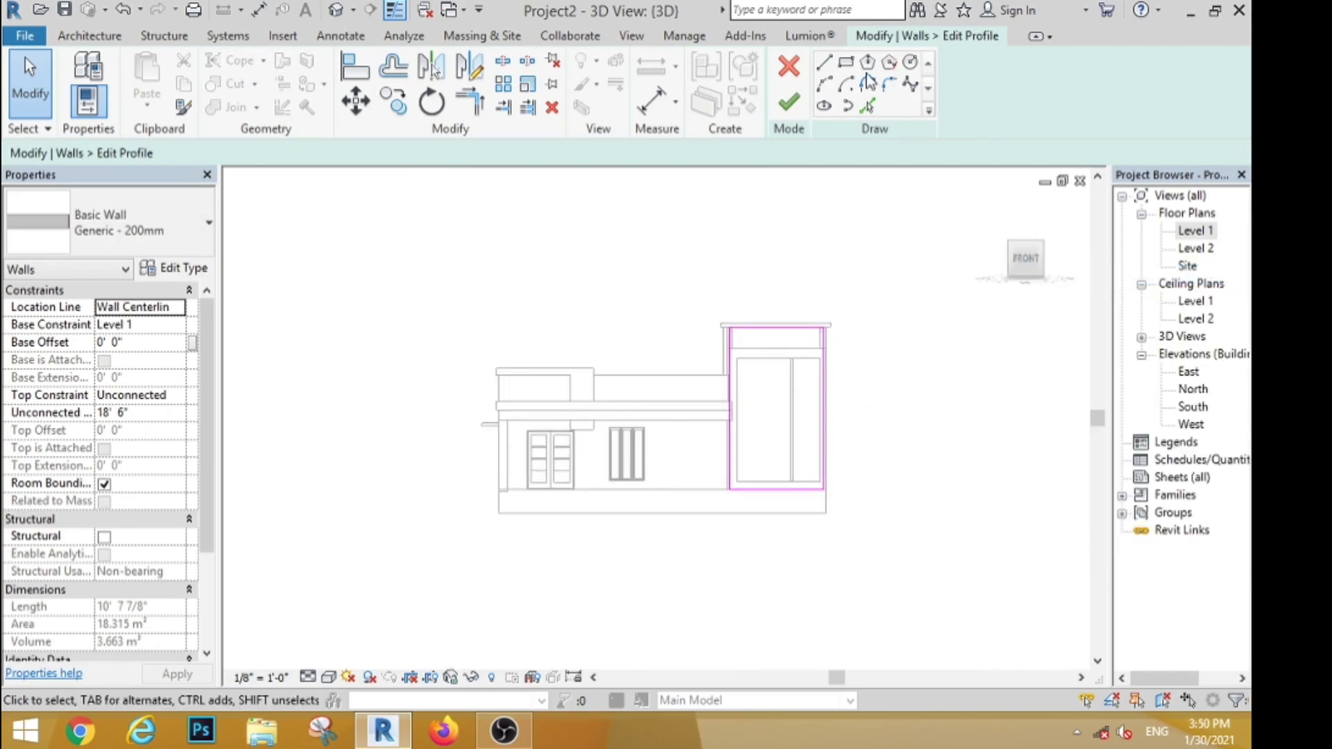
Sketch a rectangular opening 1' wide and 8' high in the tower wall profile, starting at the frame's upper inner edge.
{"action": "left_click", "coordinate": [846, 62]}
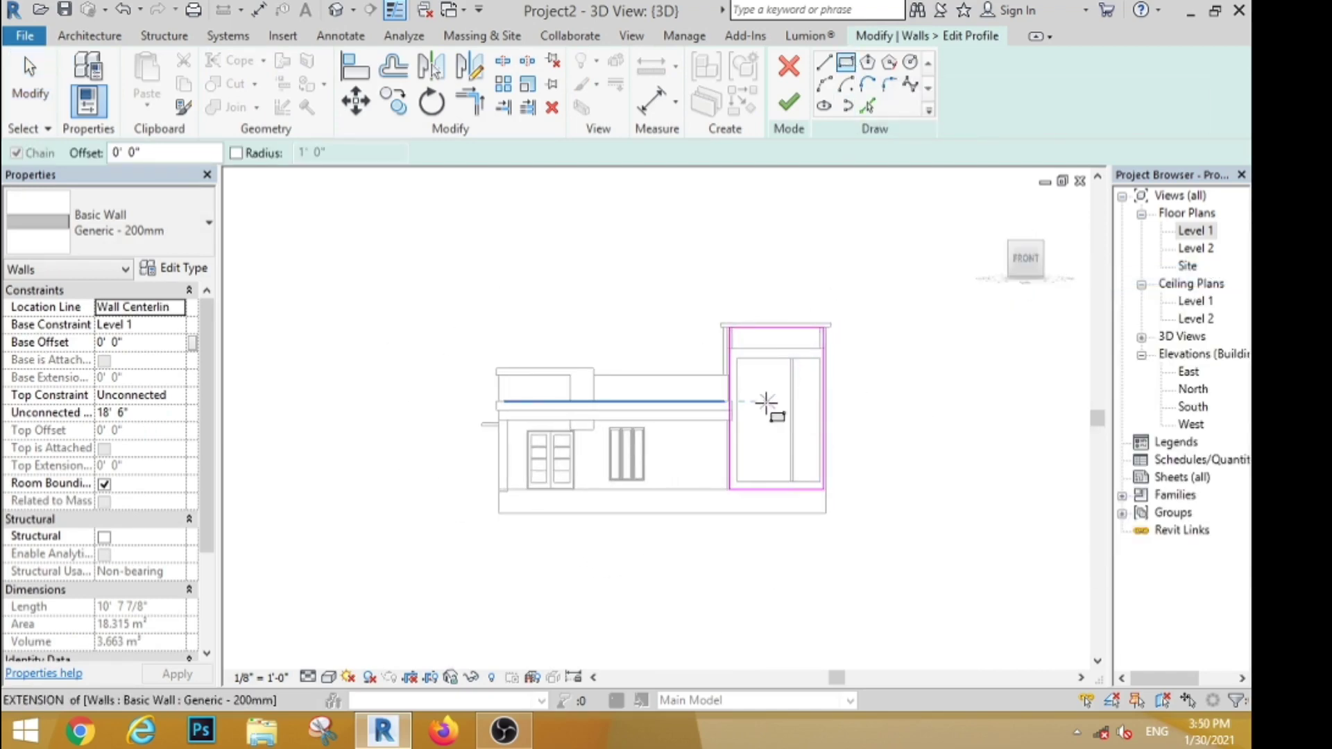
{"action": "scroll", "coordinate": [766, 402], "scroll_direction": "up", "scroll_amount": 2}
{"action": "left_click", "coordinate": [734, 311]}
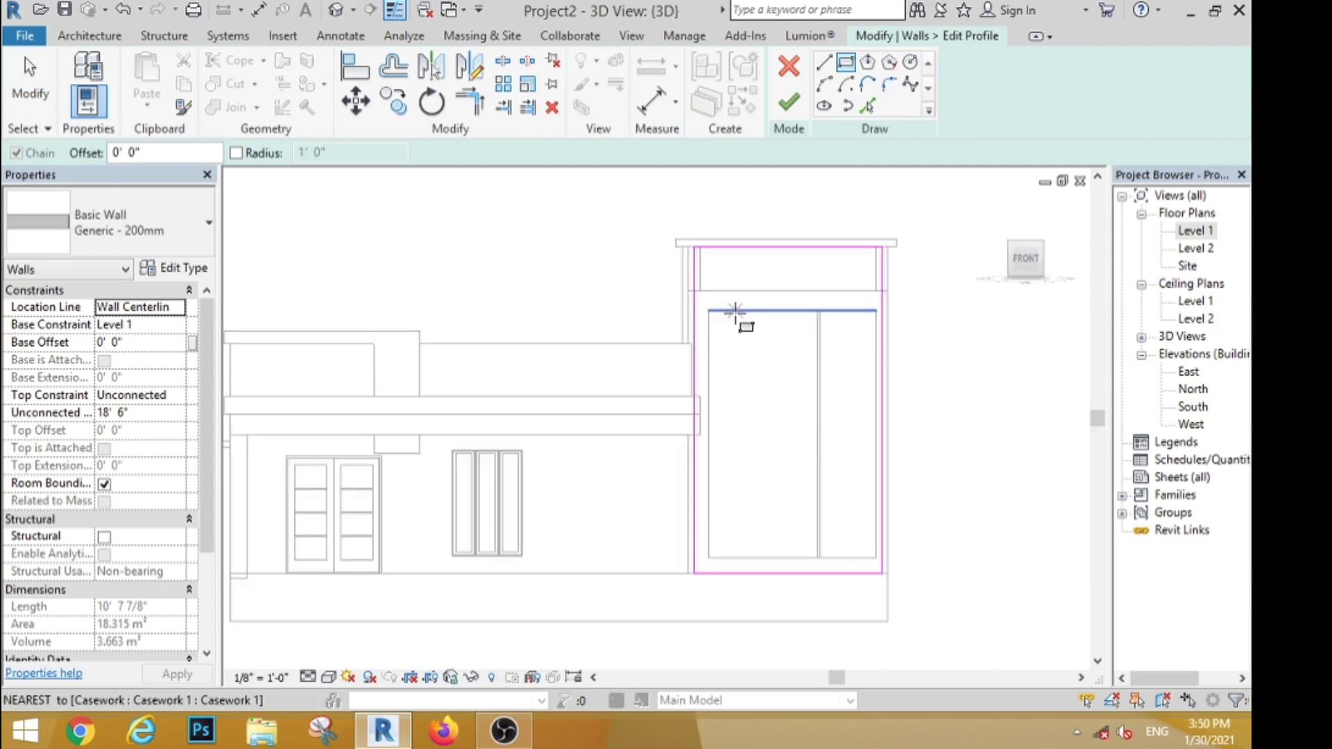
{"action": "left_click", "coordinate": [755, 452]}
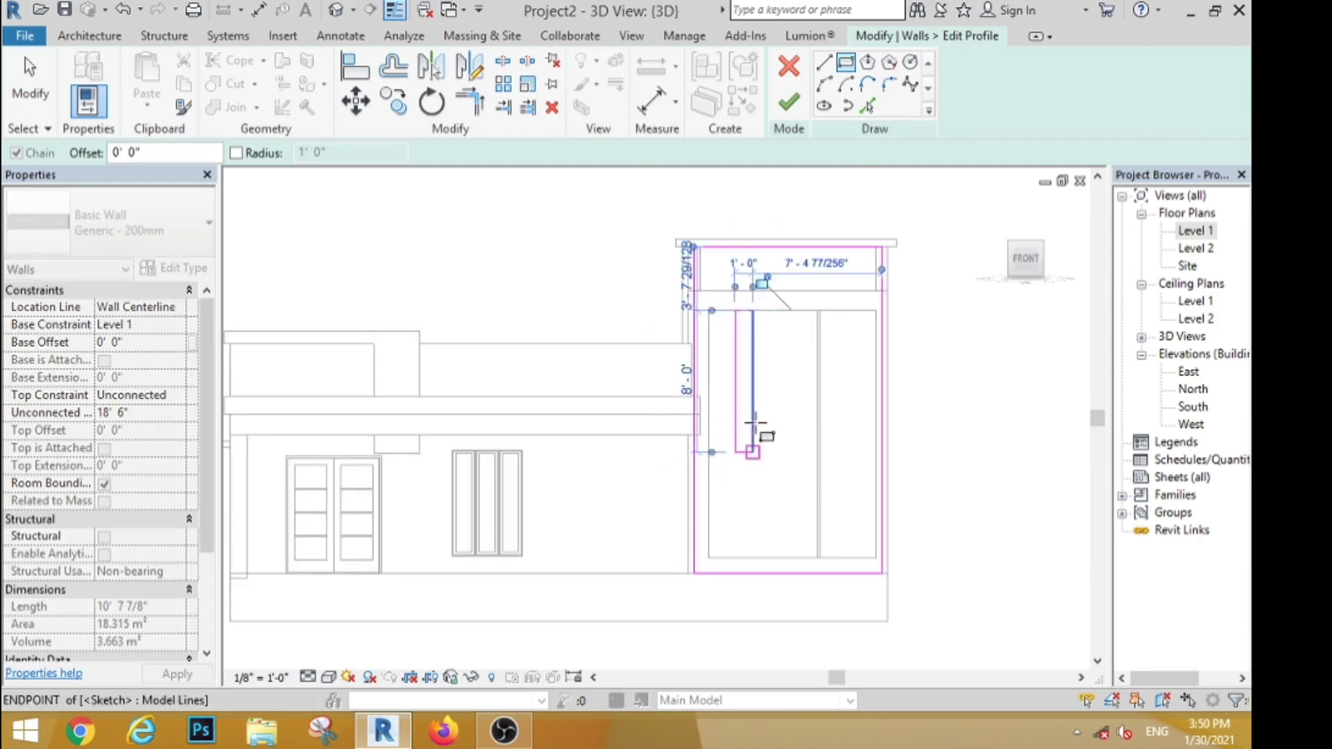
Copy the narrow opening about 3' 6" diagonally downward within the frame, with Constrain off, and finish the wall profile.
{"action": "key", "text": "Escape"}
{"action": "scroll", "coordinate": [793, 378], "scroll_direction": "up", "scroll_amount": 1}
{"action": "left_click_drag", "start_coordinate": [774, 585], "coordinate": [630, 244]}
{"action": "key", "text": "c"}
{"action": "key", "text": "o"}
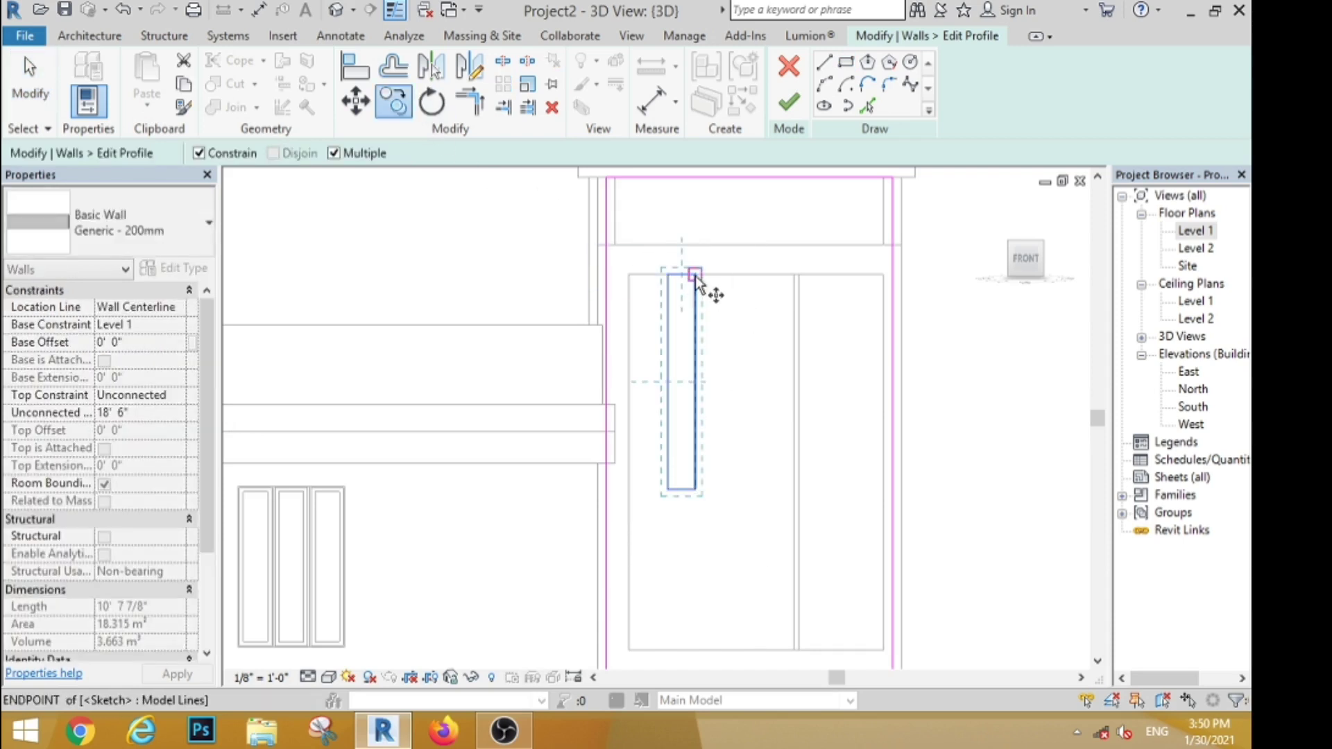
{"action": "left_click", "coordinate": [706, 285]}
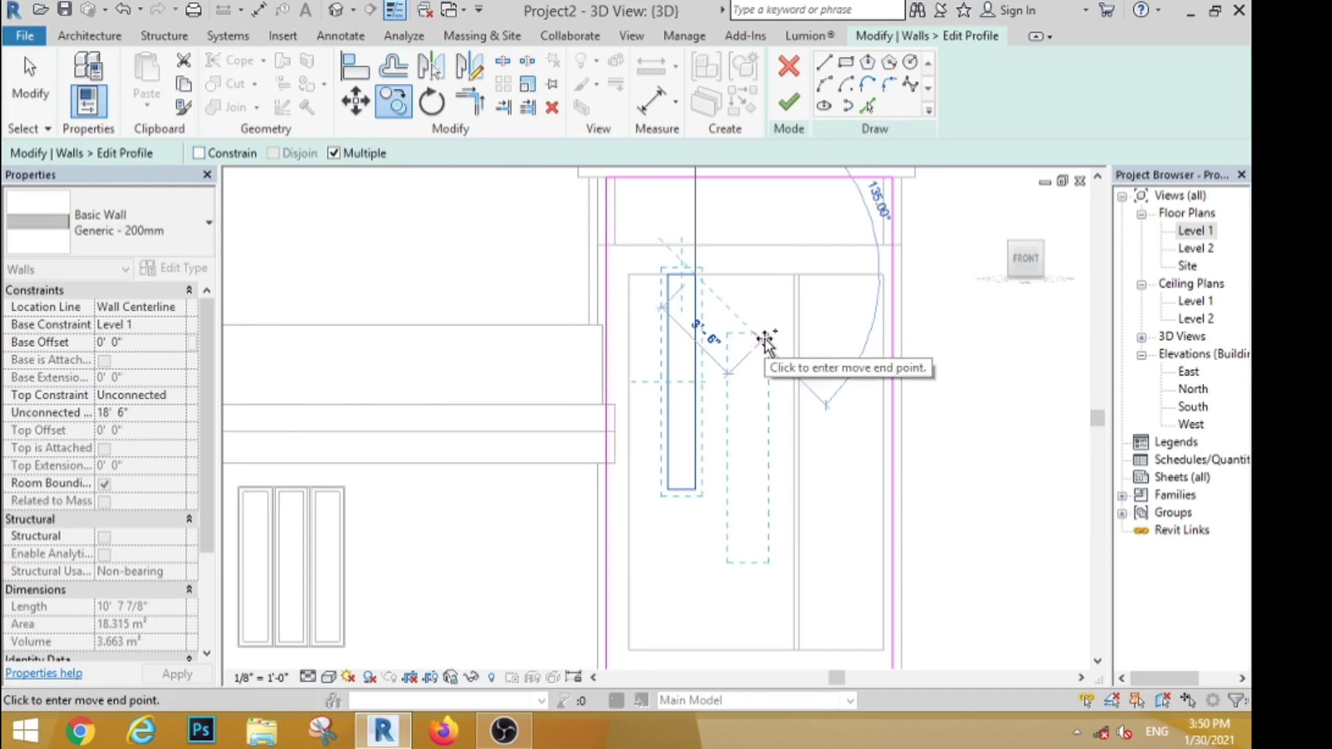
{"action": "left_click", "coordinate": [765, 343]}
{"action": "left_click", "coordinate": [788, 103]}
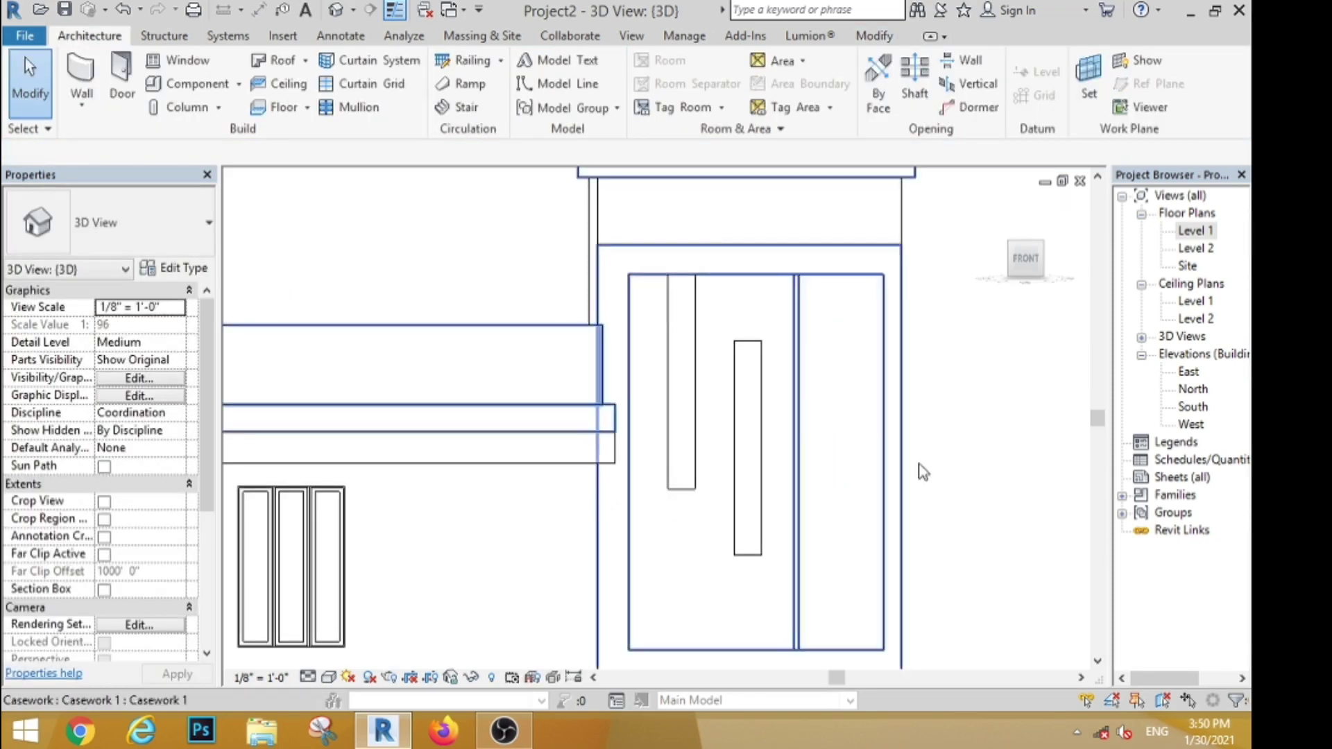
Set the 3D view's visual style to Realistic.
{"action": "scroll", "coordinate": [639, 340], "scroll_direction": "down", "scroll_amount": 4}
{"action": "middle_click_drag", "start_coordinate": [658, 544], "coordinate": [666, 486], "text": "shift"}
{"action": "scroll", "coordinate": [643, 330], "scroll_direction": "up", "scroll_amount": 5}
{"action": "scroll", "coordinate": [784, 385], "scroll_direction": "down", "scroll_amount": 6}
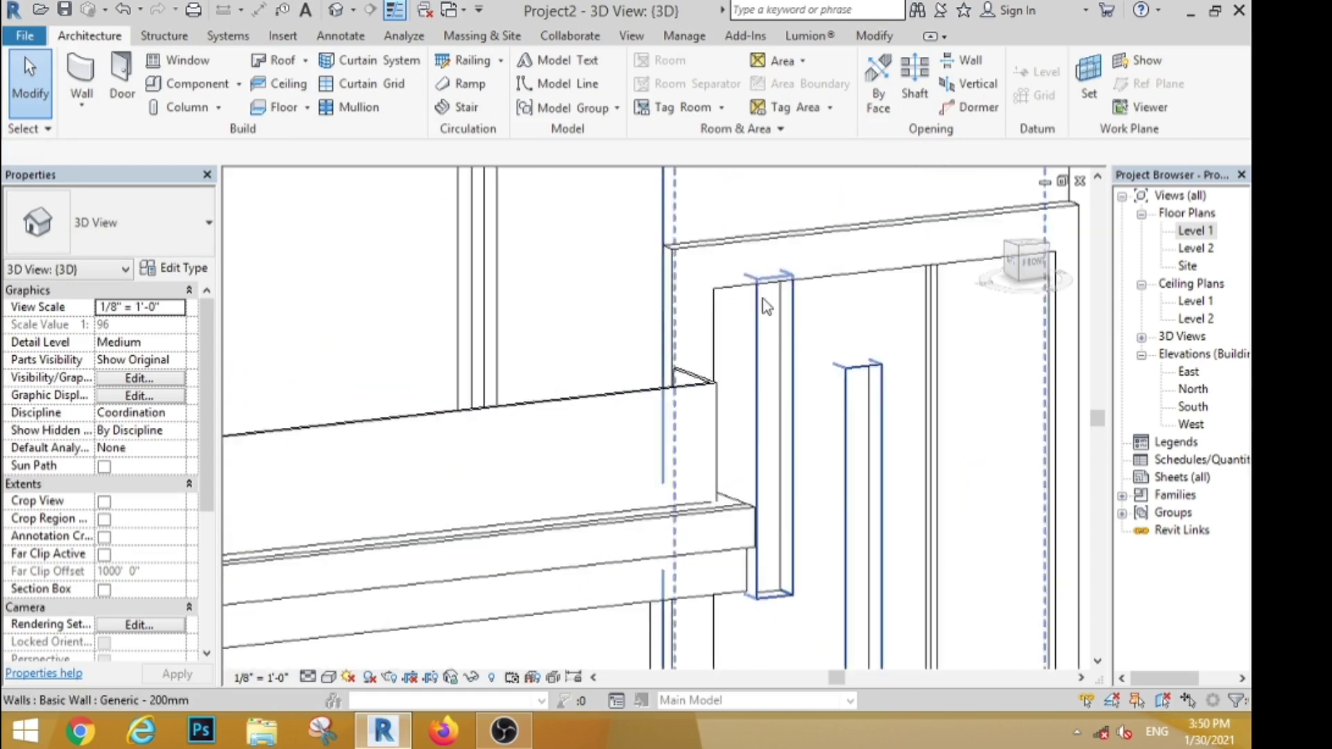
{"action": "left_click", "coordinate": [330, 677]}
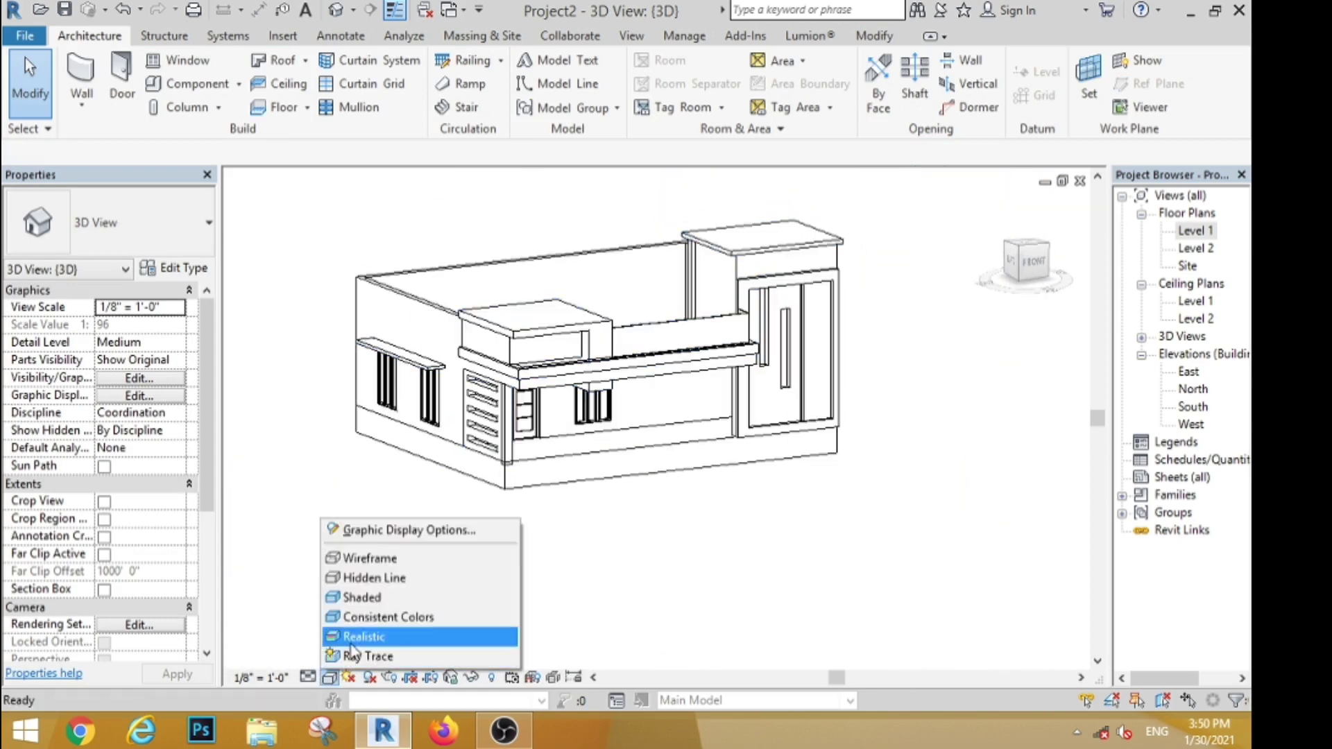
{"action": "left_click", "coordinate": [368, 633]}
{"action": "scroll", "coordinate": [522, 331], "scroll_direction": "up", "scroll_amount": 3}
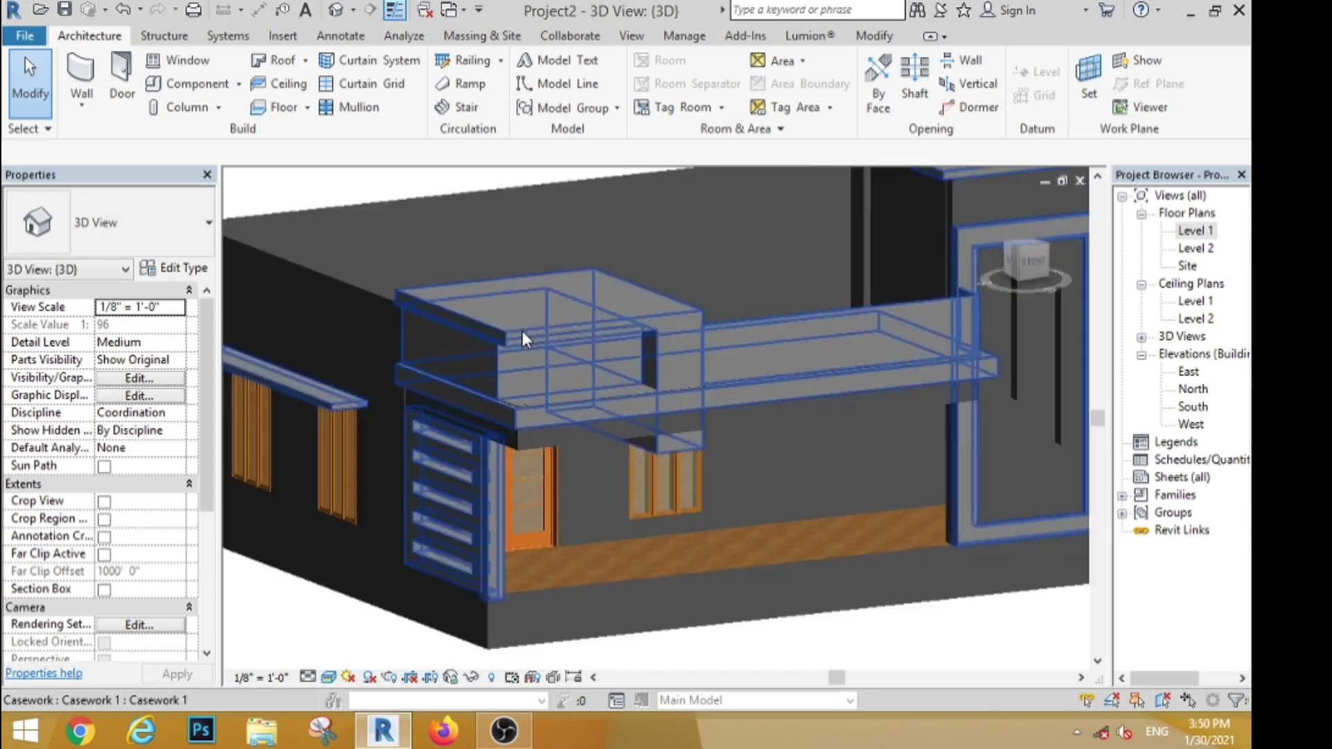
{"action": "scroll", "coordinate": [430, 469], "scroll_direction": "down", "scroll_amount": 2}
{"action": "scroll", "coordinate": [368, 227], "scroll_direction": "up", "scroll_amount": 2}
Create a new material for the Structure layer of the Generic - 200mm wall type and show its appearance settings.
{"action": "left_click", "coordinate": [367, 226]}
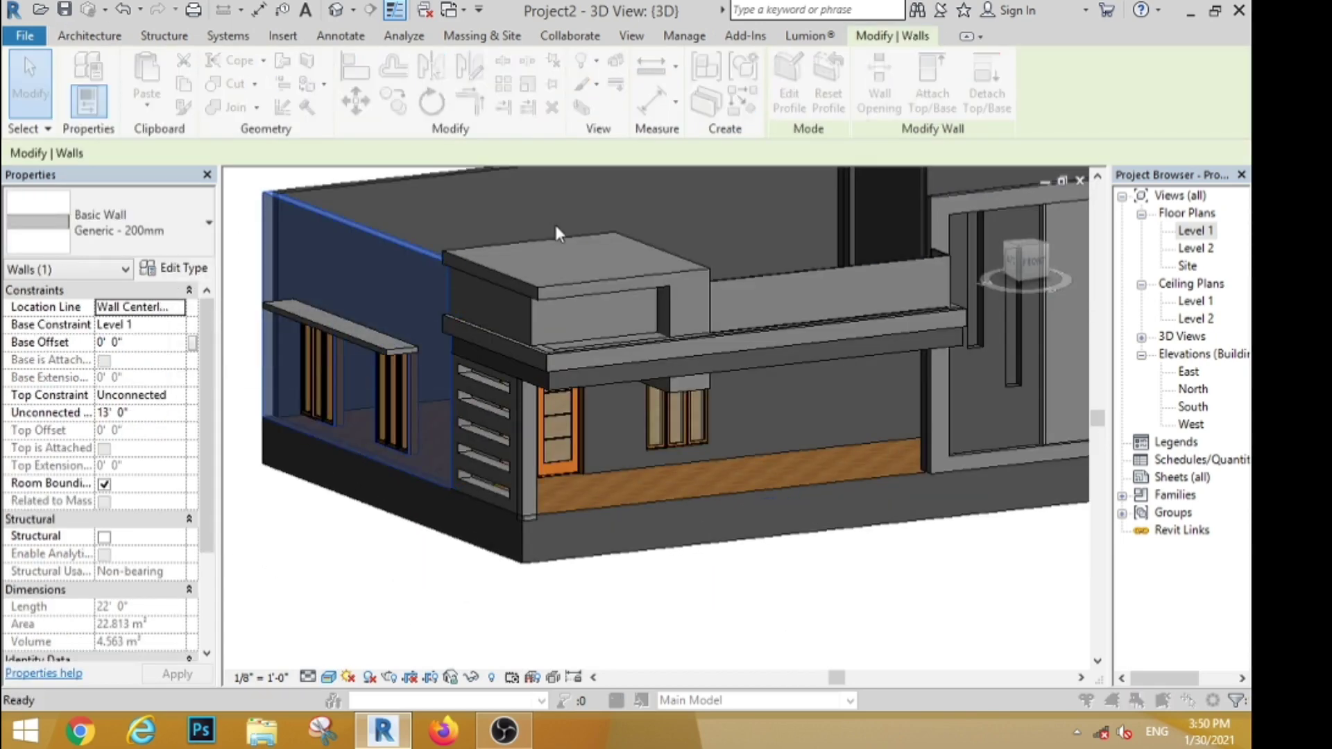
{"action": "left_click", "coordinate": [184, 269]}
{"action": "left_click", "coordinate": [689, 206]}
{"action": "left_click", "coordinate": [597, 220]}
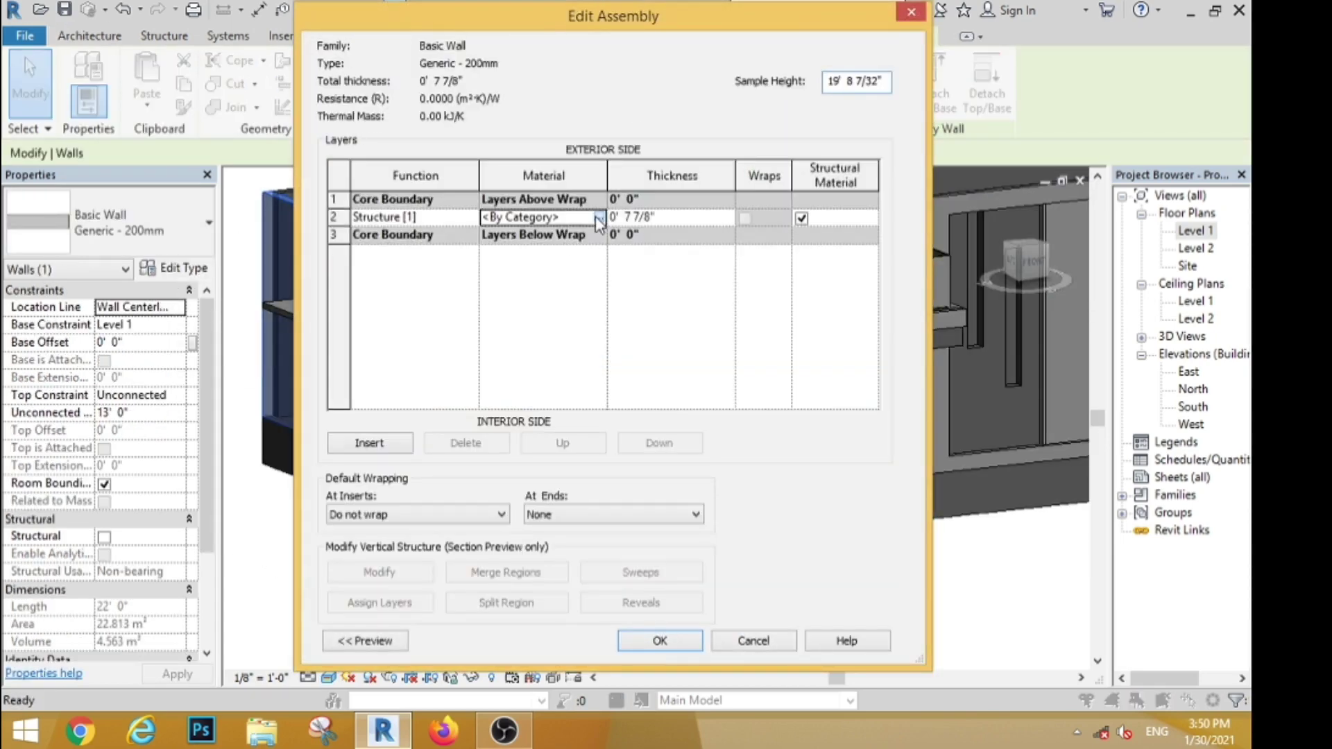
{"action": "left_click", "coordinate": [597, 219]}
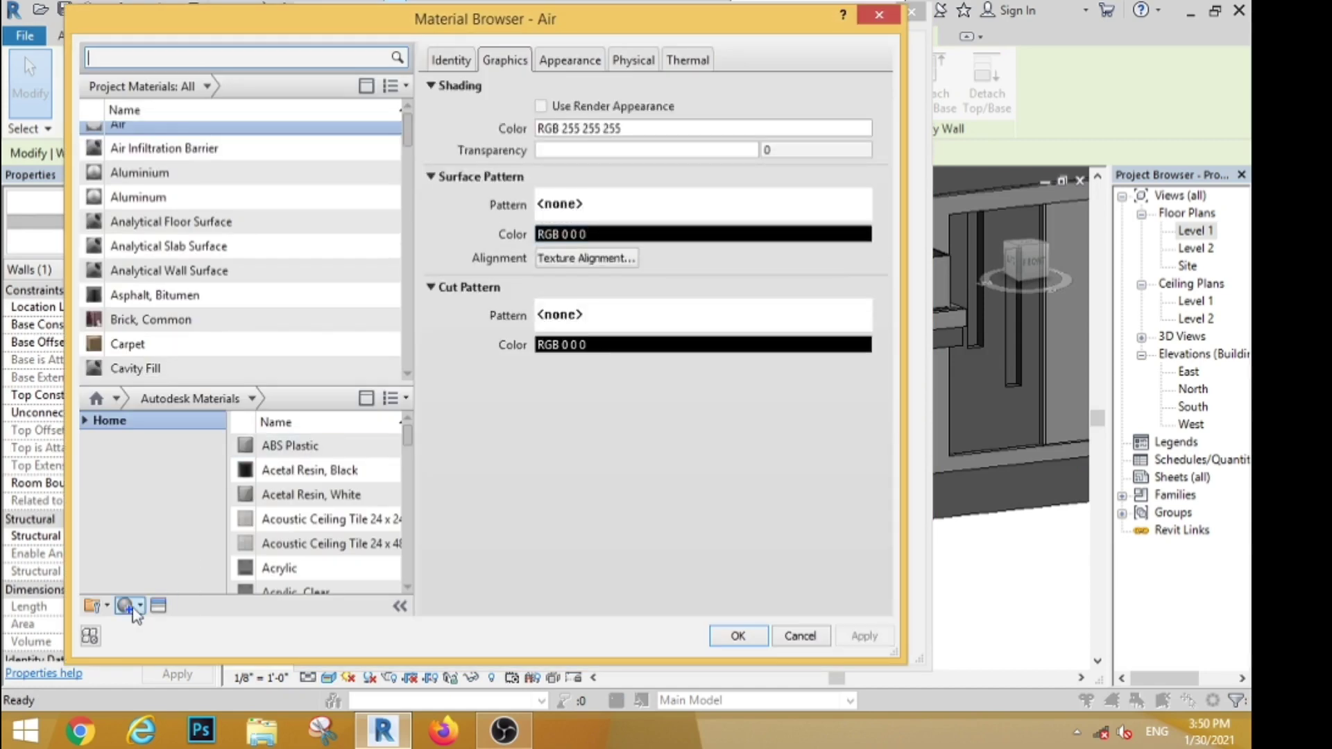
{"action": "left_click", "coordinate": [139, 608]}
{"action": "left_click", "coordinate": [170, 627]}
{"action": "left_click", "coordinate": [570, 61]}
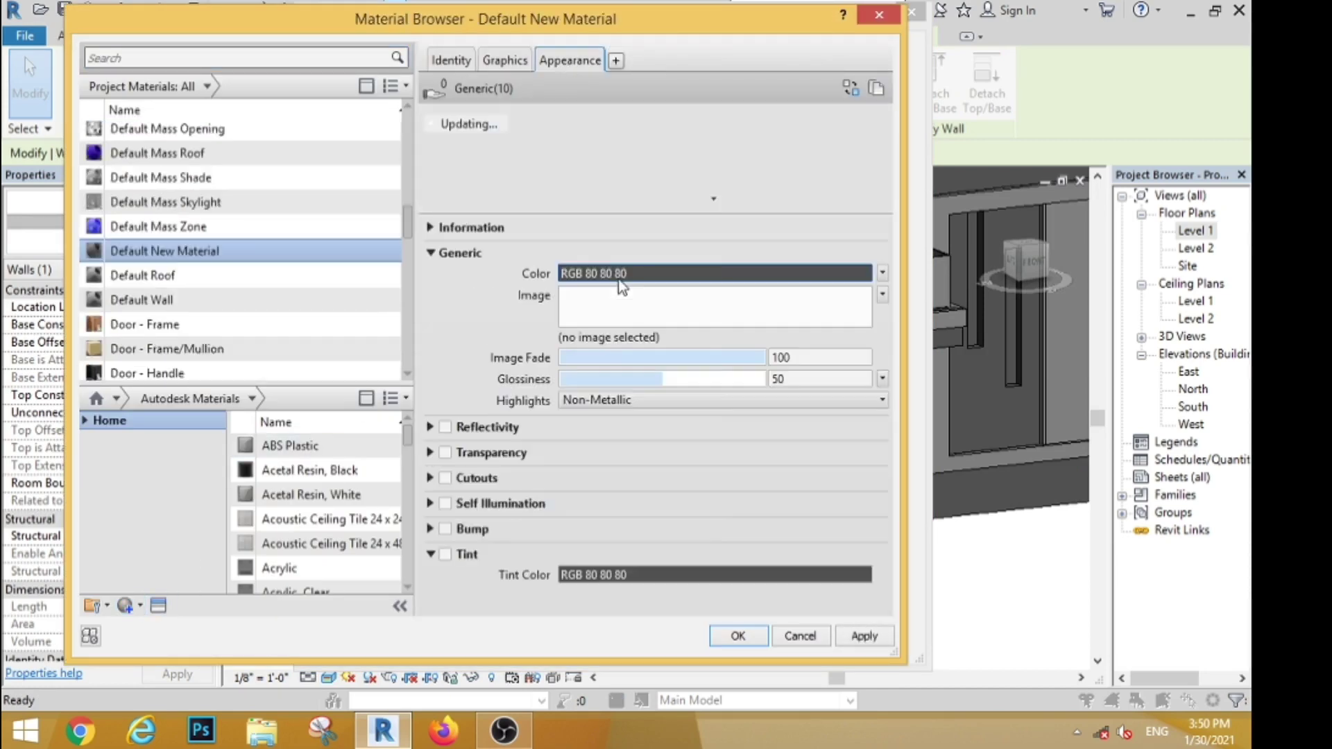
Set the new wall material's appearance color to dark teal, RGB 0 70 70.
{"action": "left_click", "coordinate": [621, 281]}
{"action": "left_click", "coordinate": [359, 240]}
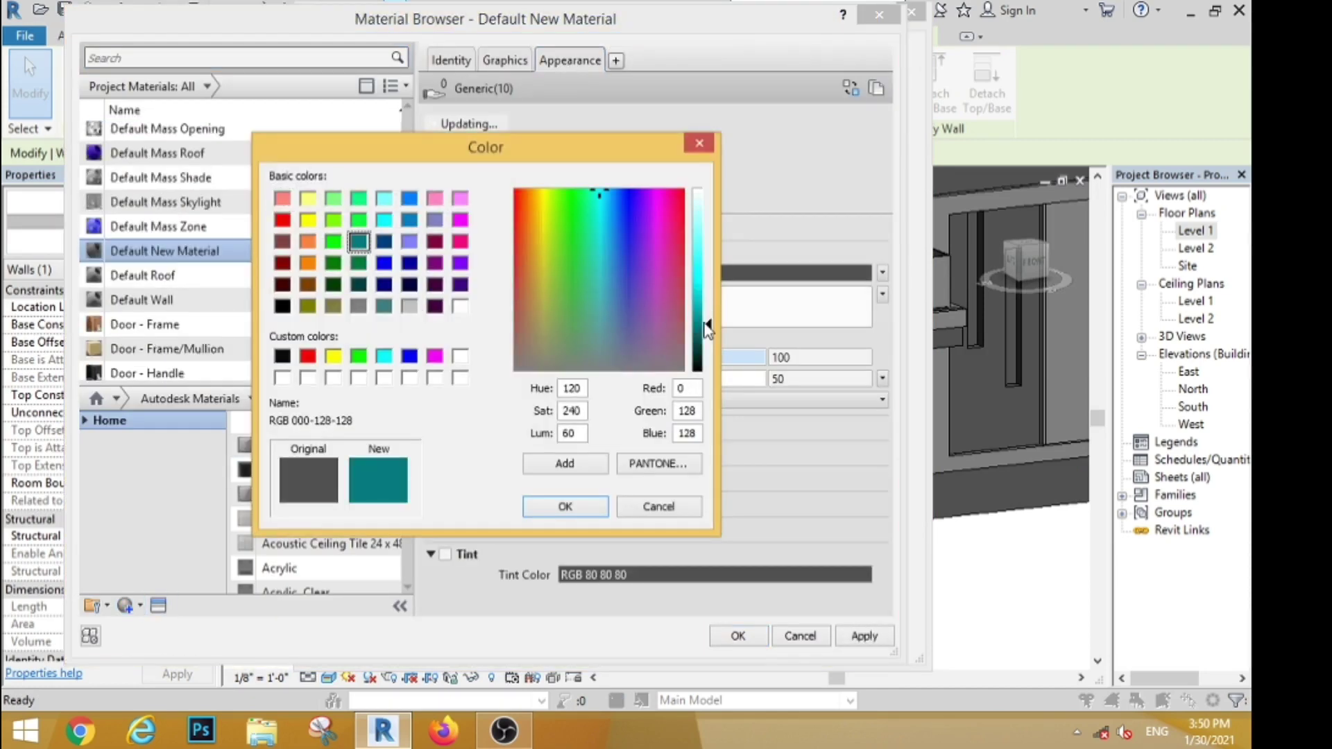
{"action": "left_click_drag", "start_coordinate": [706, 330], "coordinate": [707, 347]}
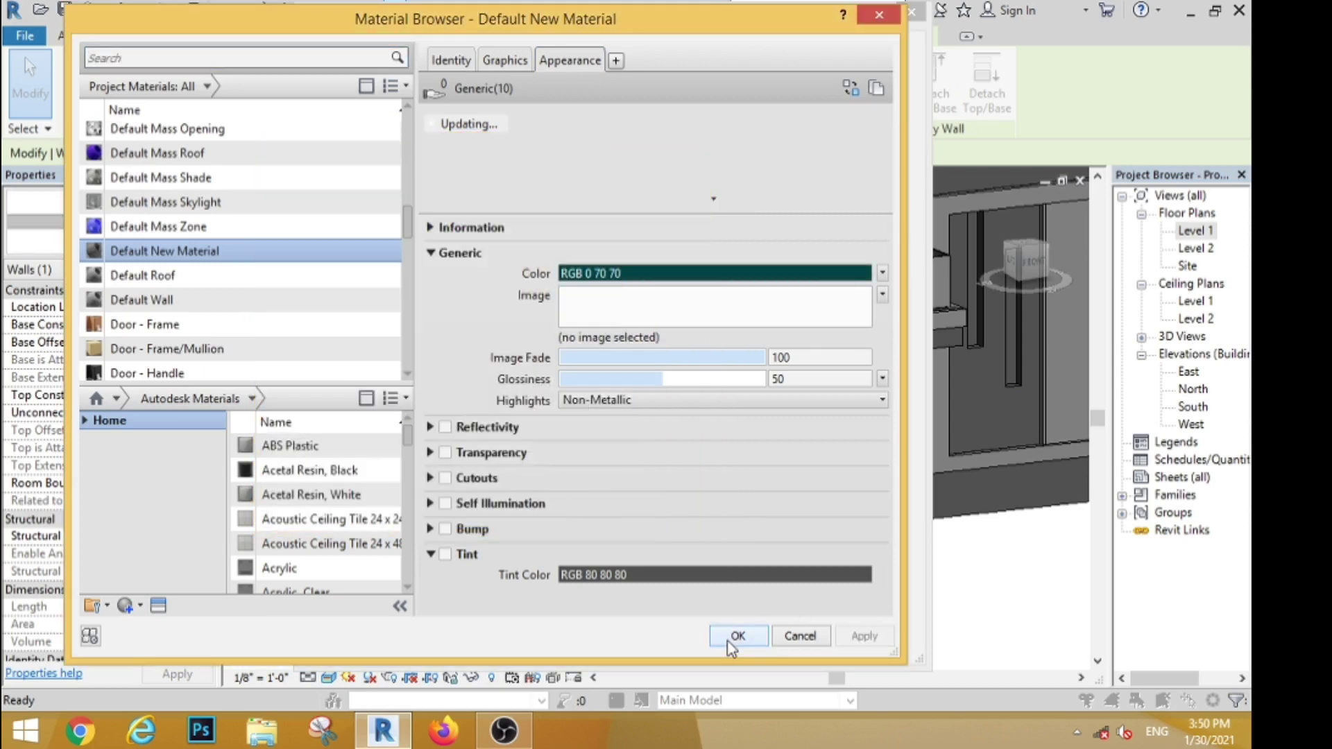
Set the wall material's appearance color to cream RGB 226 226 197 and apply it to the Generic - 200mm wall type.
{"action": "left_click", "coordinate": [713, 274]}
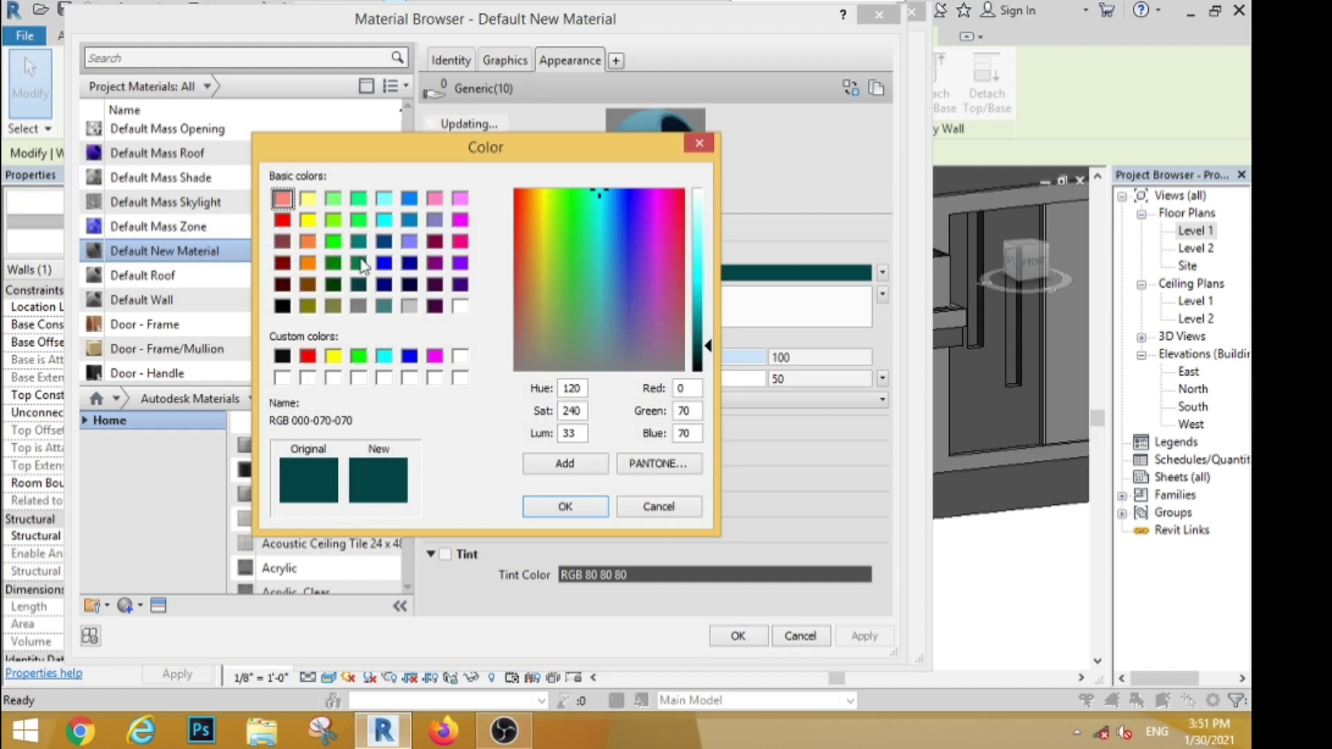
{"action": "left_click", "coordinate": [333, 305]}
{"action": "left_click_drag", "start_coordinate": [708, 305], "coordinate": [706, 229]}
{"action": "left_click", "coordinate": [575, 506]}
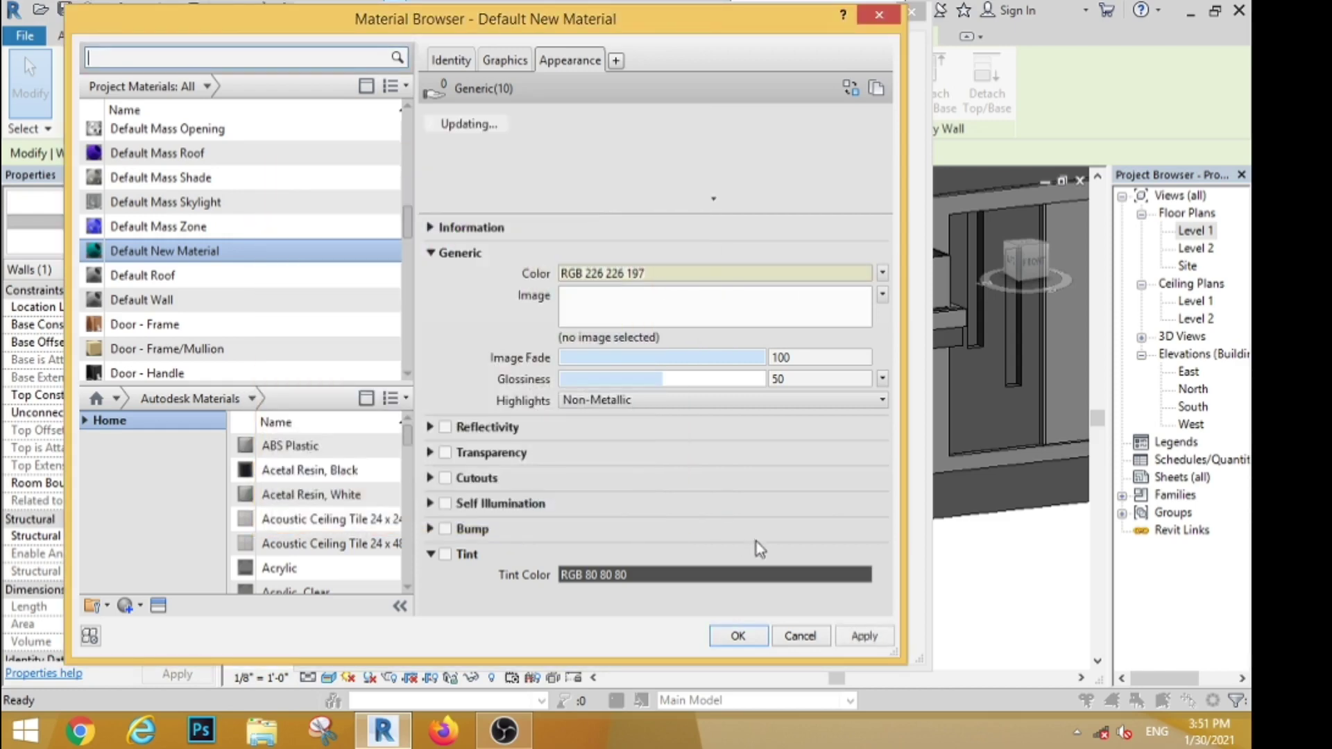
{"action": "left_click", "coordinate": [758, 636]}
{"action": "left_click", "coordinate": [660, 640]}
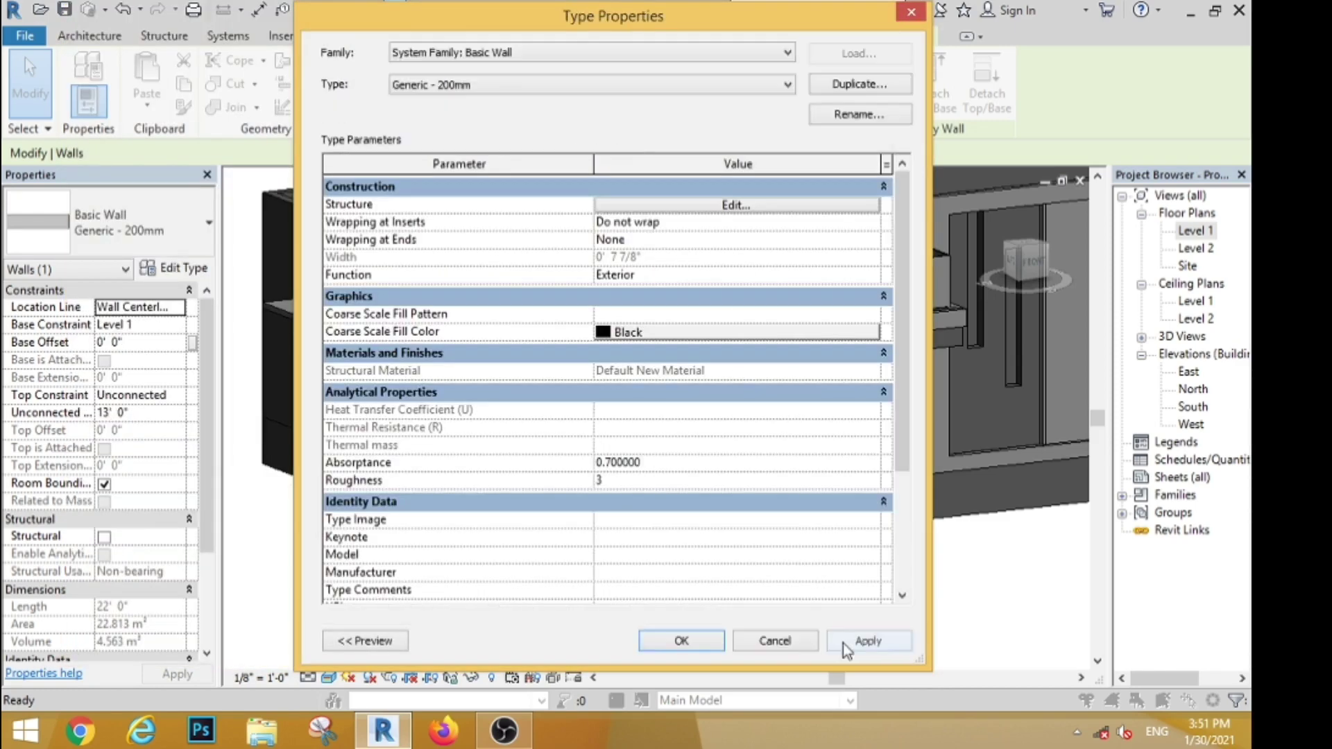
{"action": "left_click", "coordinate": [679, 641]}
{"action": "left_click", "coordinate": [957, 634]}
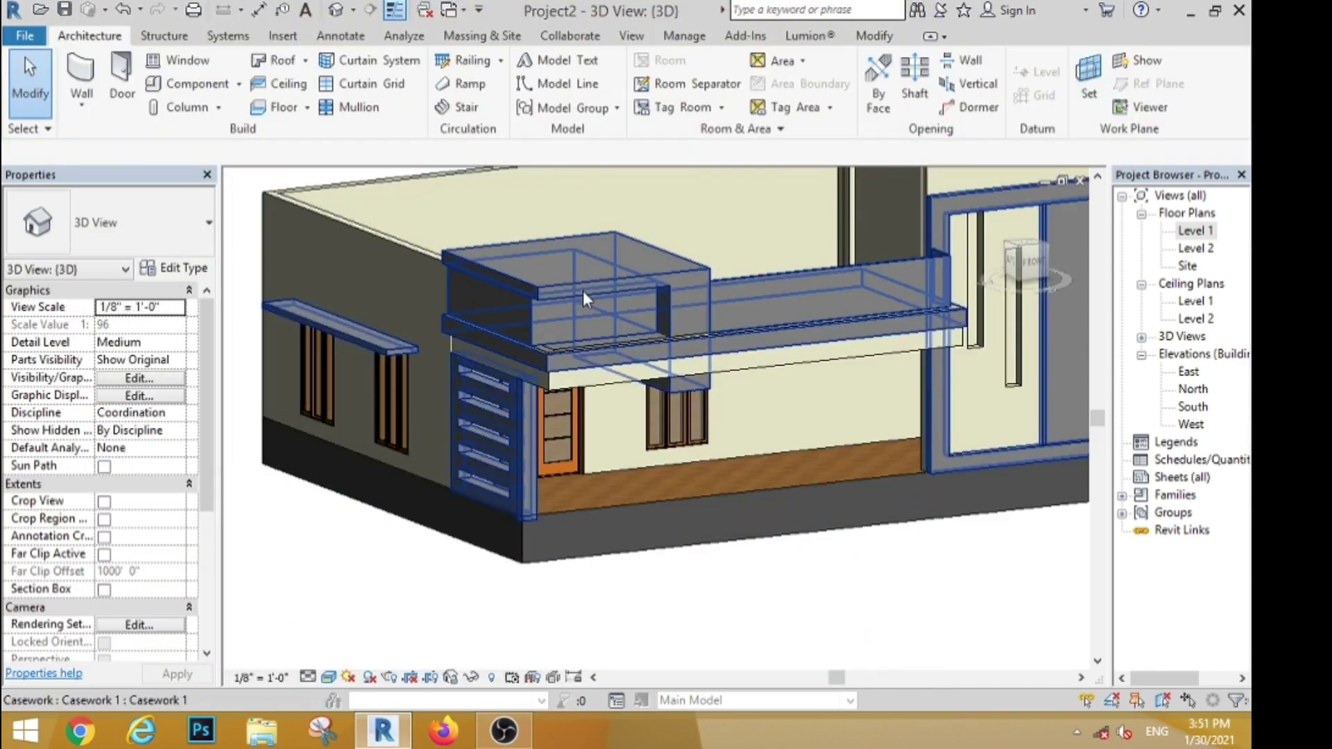
Open the casework in-place model of the porch roof and tower trim for editing.
{"action": "scroll", "coordinate": [586, 298], "scroll_direction": "down", "scroll_amount": 2}
{"action": "middle_click_drag", "start_coordinate": [591, 311], "coordinate": [705, 388], "text": "shift"}
{"action": "scroll", "coordinate": [705, 386], "scroll_direction": "up", "scroll_amount": 1}
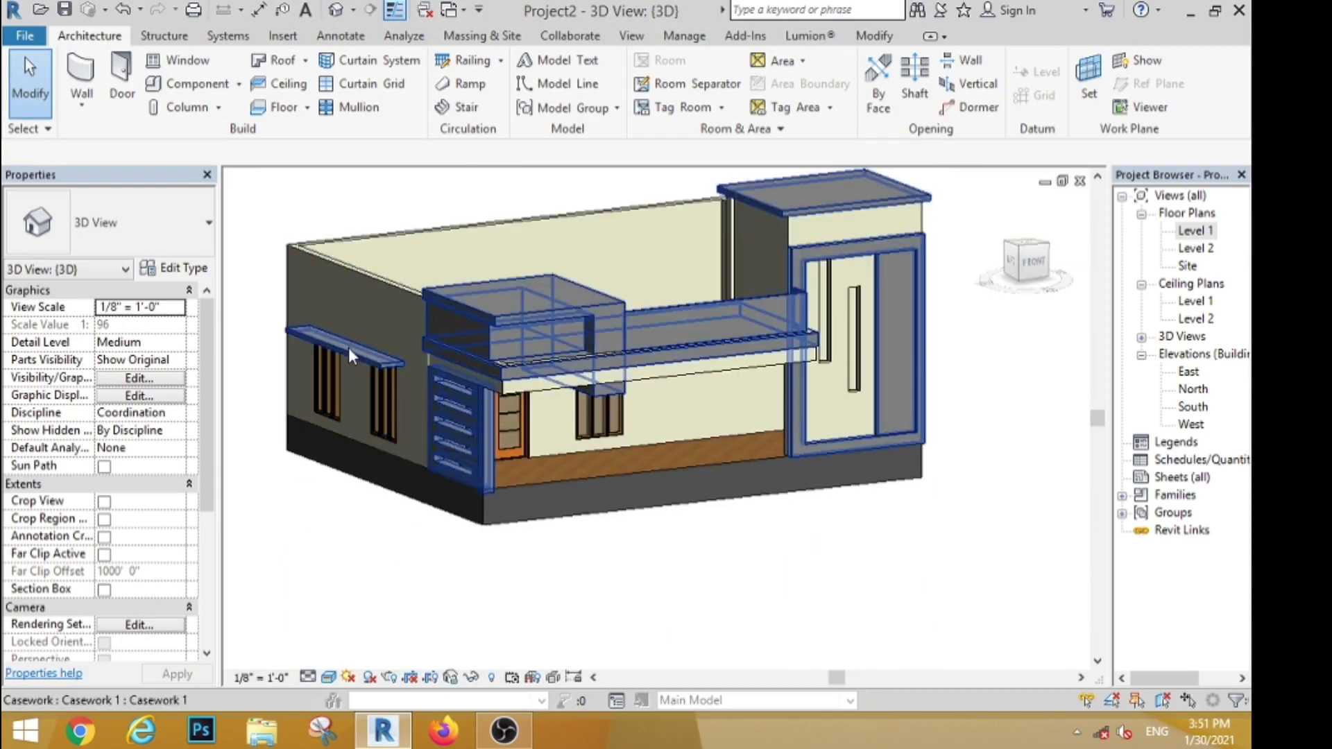
{"action": "left_click", "coordinate": [623, 301]}
{"action": "left_click", "coordinate": [793, 83]}
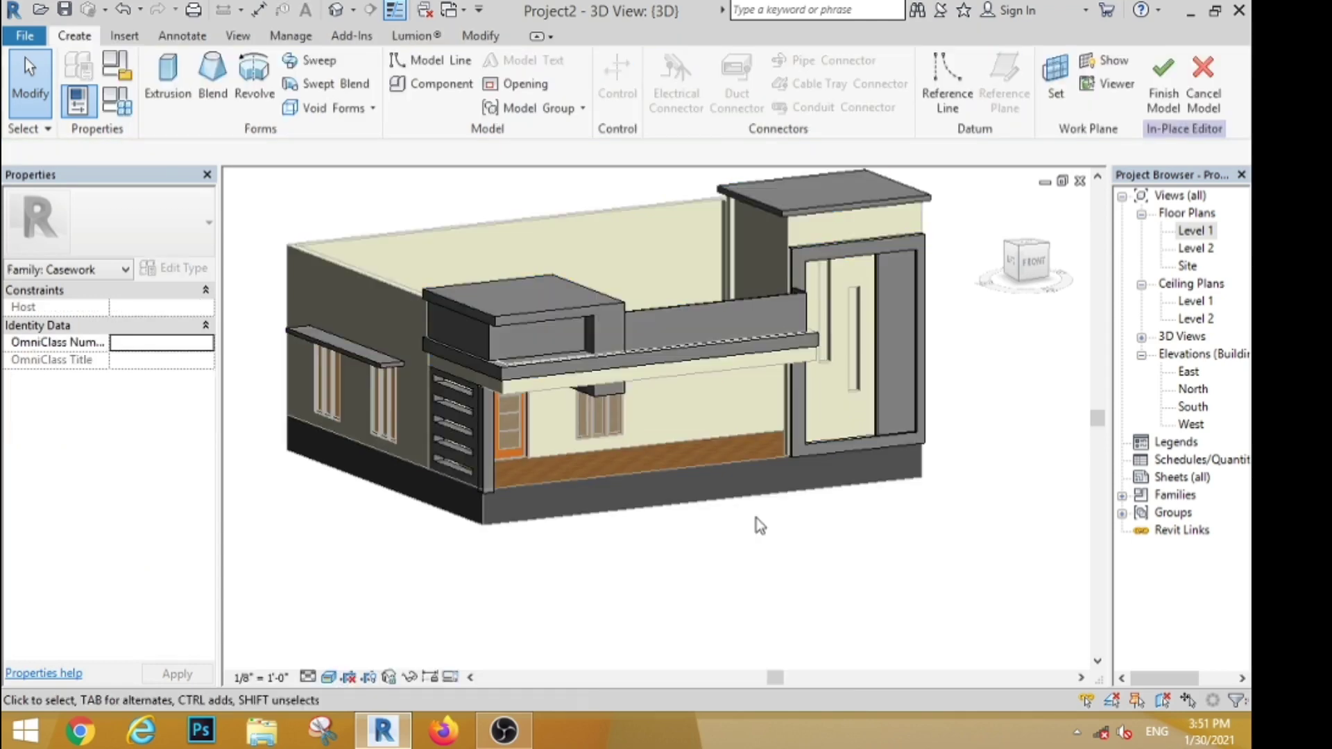
Create a new material for the raised box-frame extrusion above the porch corner.
{"action": "left_click", "coordinate": [517, 315]}
{"action": "left_click", "coordinate": [197, 430]}
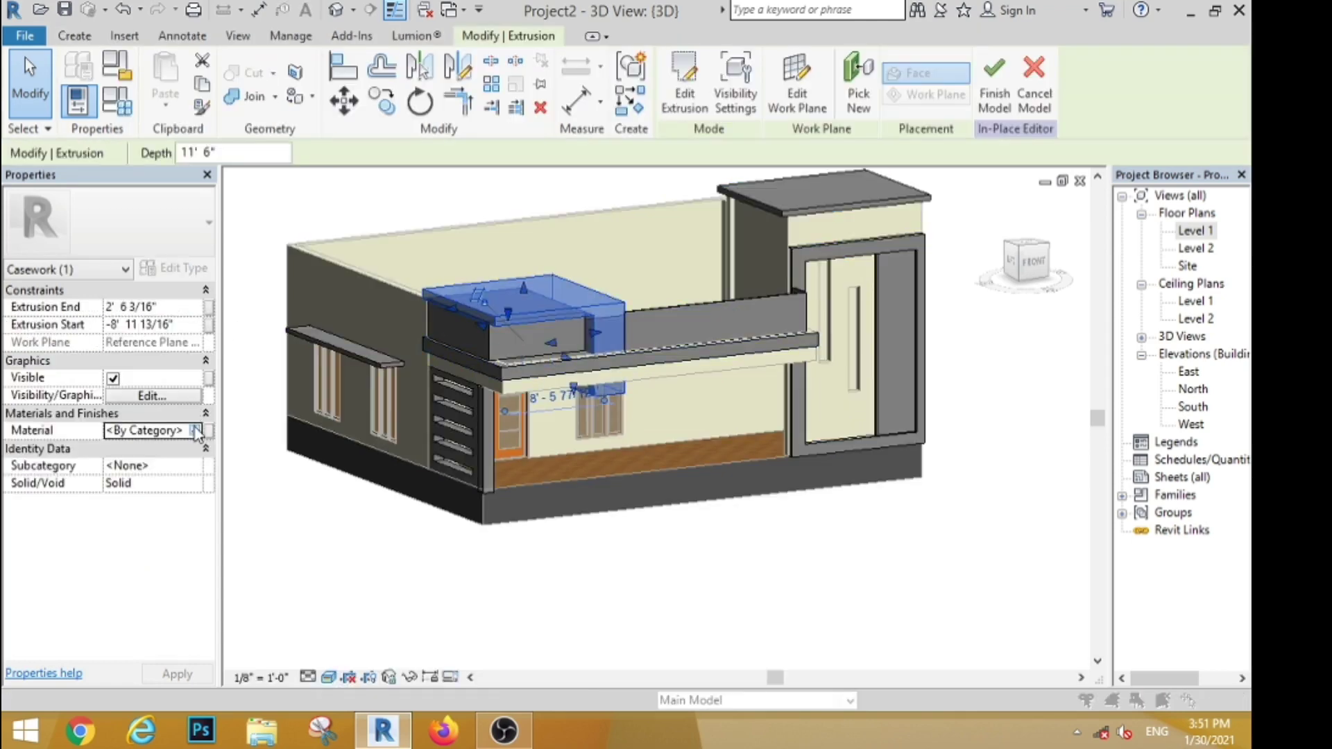
{"action": "left_click", "coordinate": [197, 430]}
{"action": "left_click", "coordinate": [139, 608]}
{"action": "left_click", "coordinate": [173, 703]}
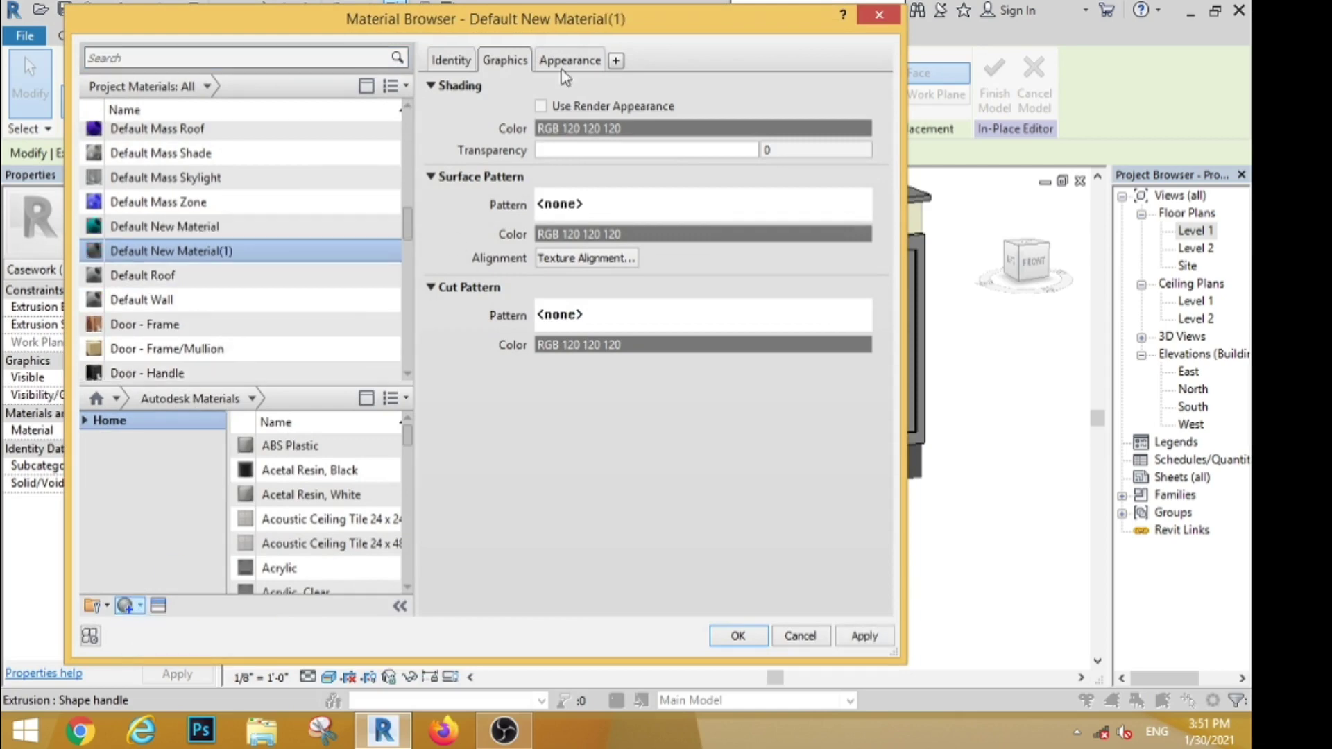
Set Default New Material(1)'s appearance color to teal RGB 0 94 94 and assign it to the box-frame extrusion.
{"action": "left_click", "coordinate": [570, 60]}
{"action": "left_click", "coordinate": [570, 274]}
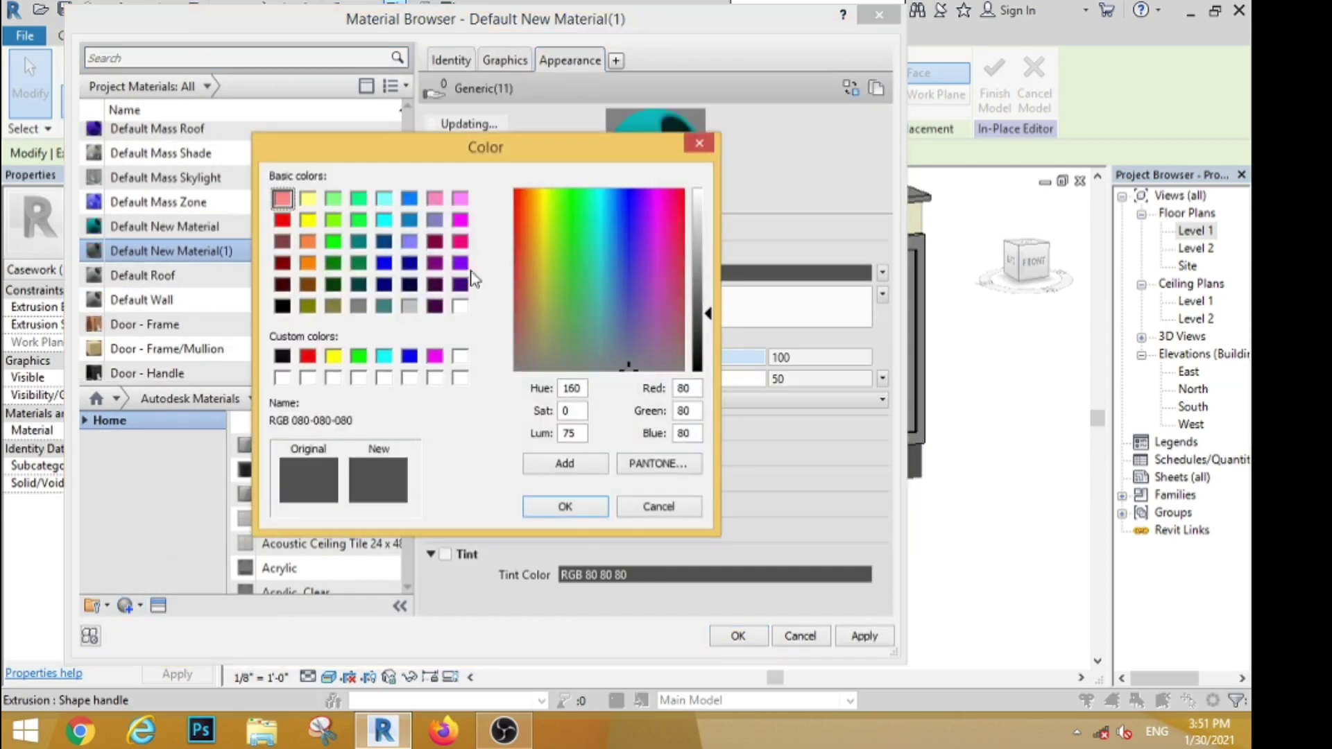
{"action": "left_click", "coordinate": [358, 242]}
{"action": "left_click_drag", "start_coordinate": [709, 330], "coordinate": [709, 340]}
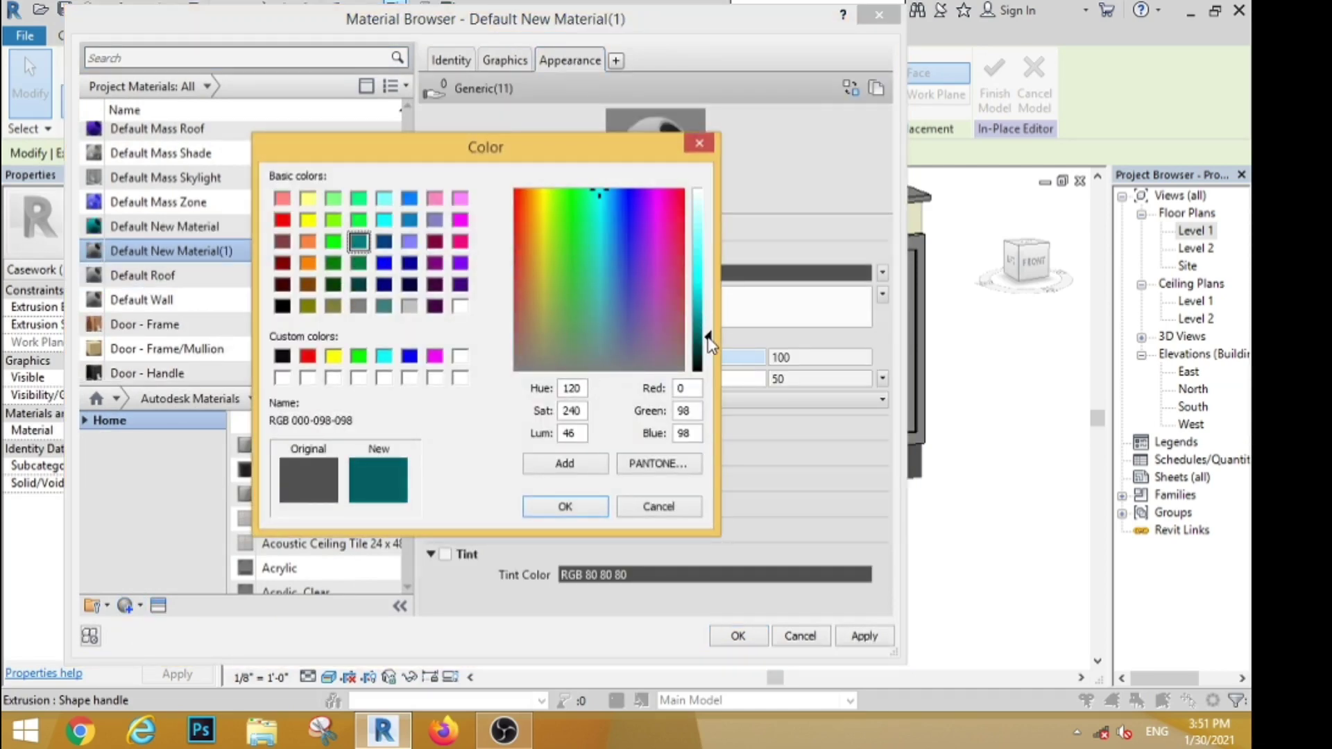
{"action": "left_click", "coordinate": [567, 507]}
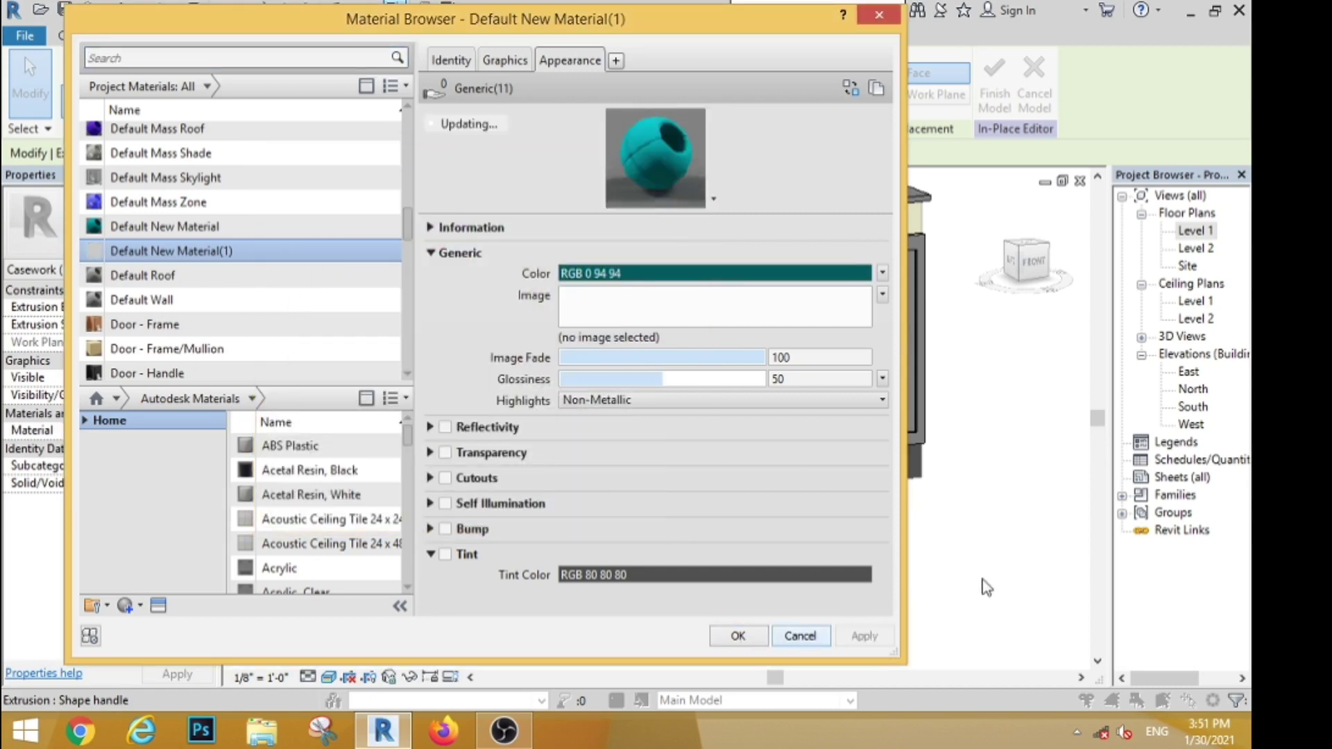
{"action": "left_click", "coordinate": [737, 635]}
Assign Default New Material(1) to the tower's roof slab extrusion.
{"action": "left_click", "coordinate": [813, 231]}
{"action": "left_click", "coordinate": [822, 198]}
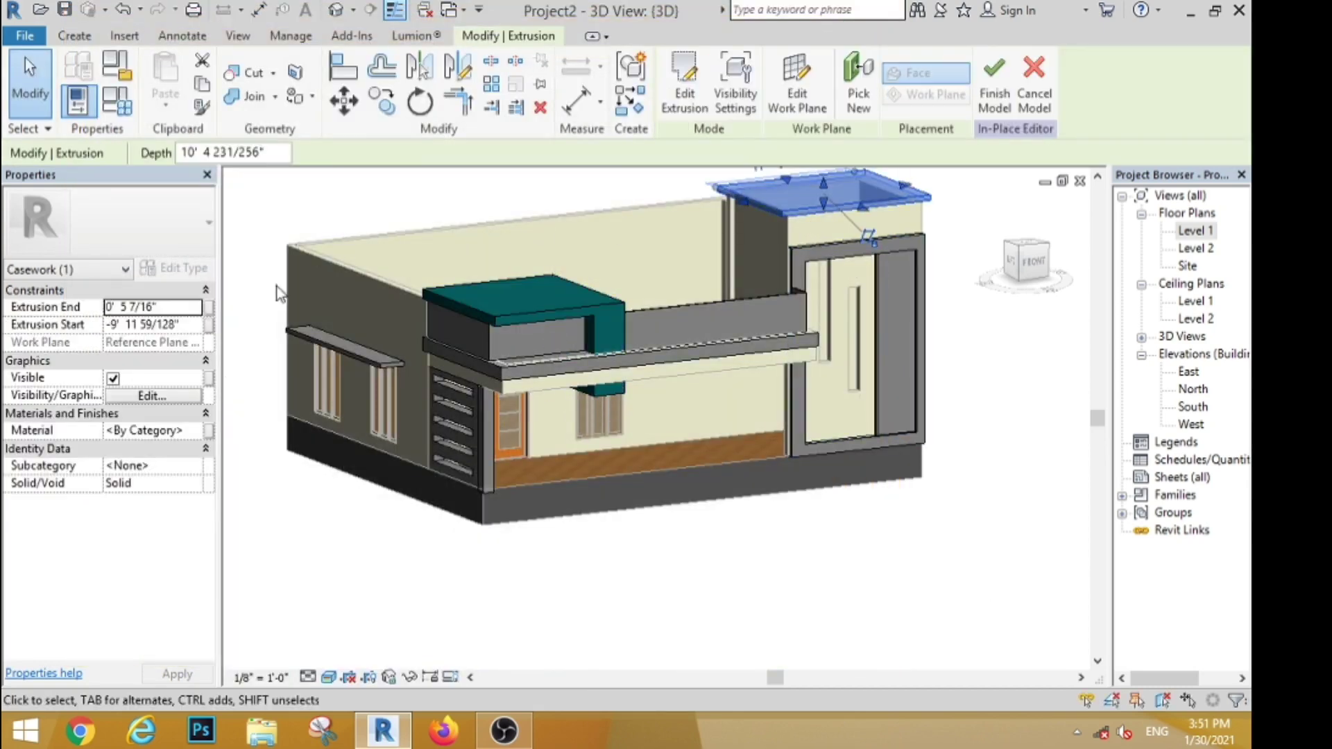
{"action": "left_click", "coordinate": [196, 431]}
{"action": "left_click", "coordinate": [206, 431]}
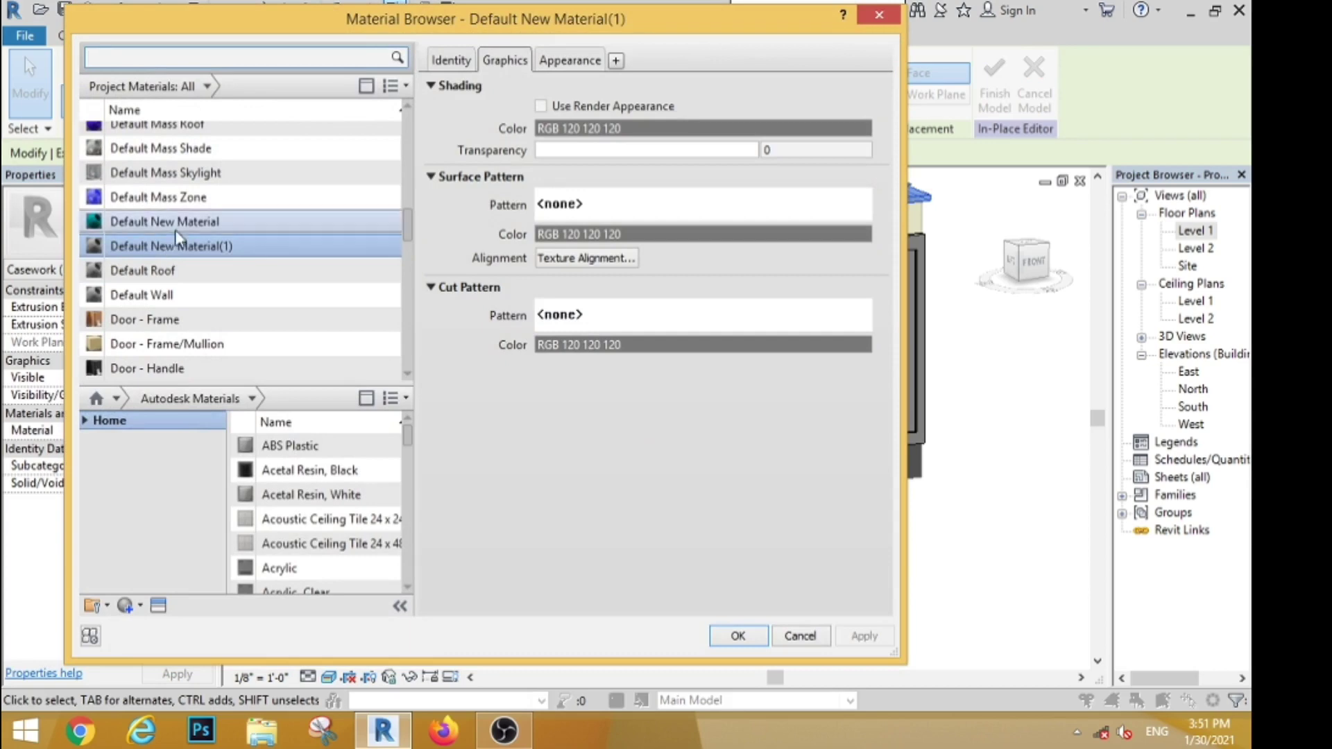
{"action": "left_click", "coordinate": [779, 634]}
Assign Default New Material to the rectangular frame extrusion on the tower front.
{"action": "left_click", "coordinate": [721, 297]}
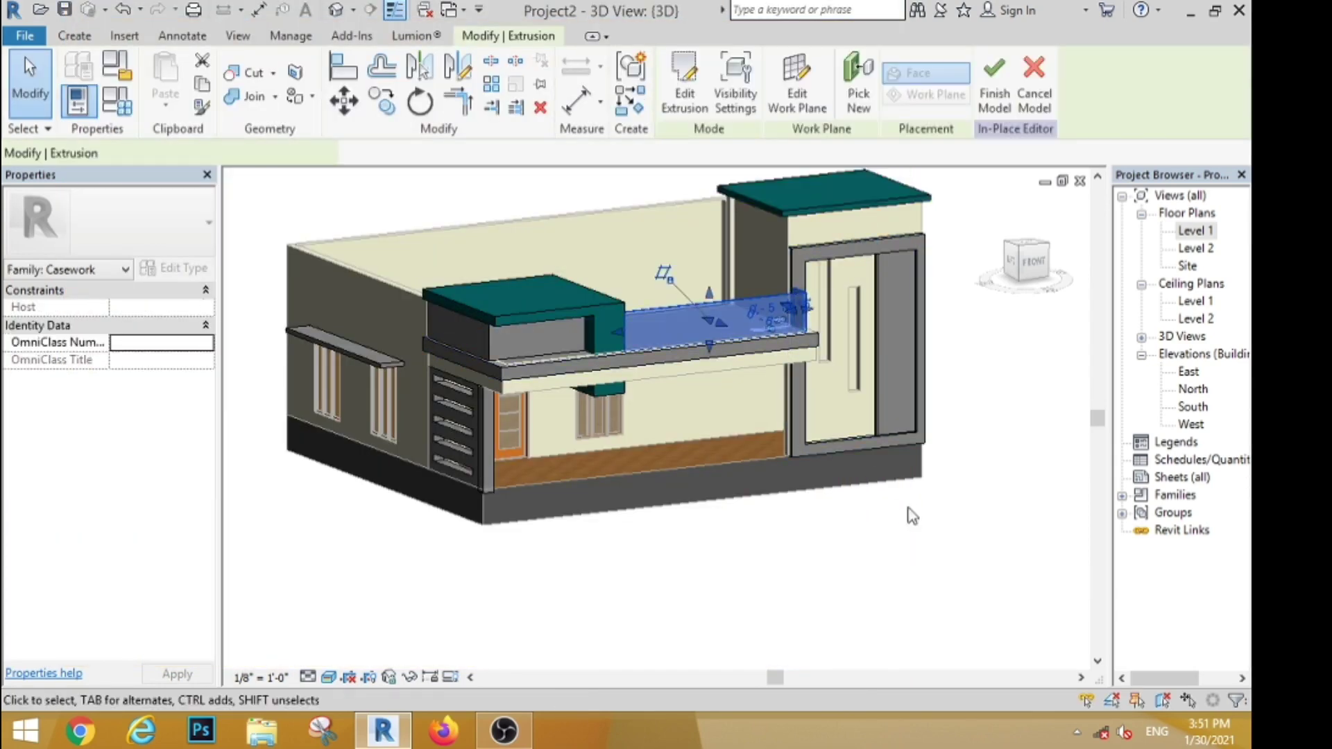
{"action": "left_click", "coordinate": [828, 238]}
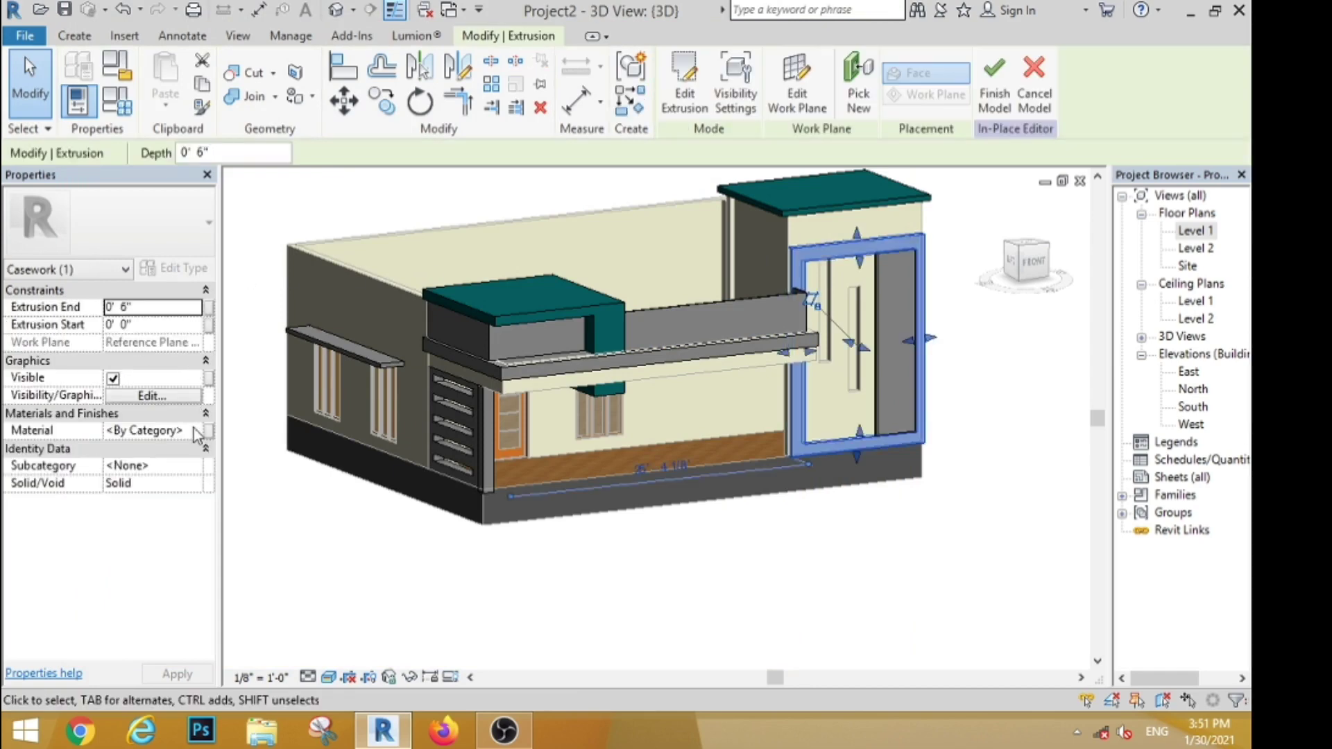
{"action": "left_click", "coordinate": [193, 430]}
{"action": "left_click", "coordinate": [196, 431]}
{"action": "left_click", "coordinate": [195, 223]}
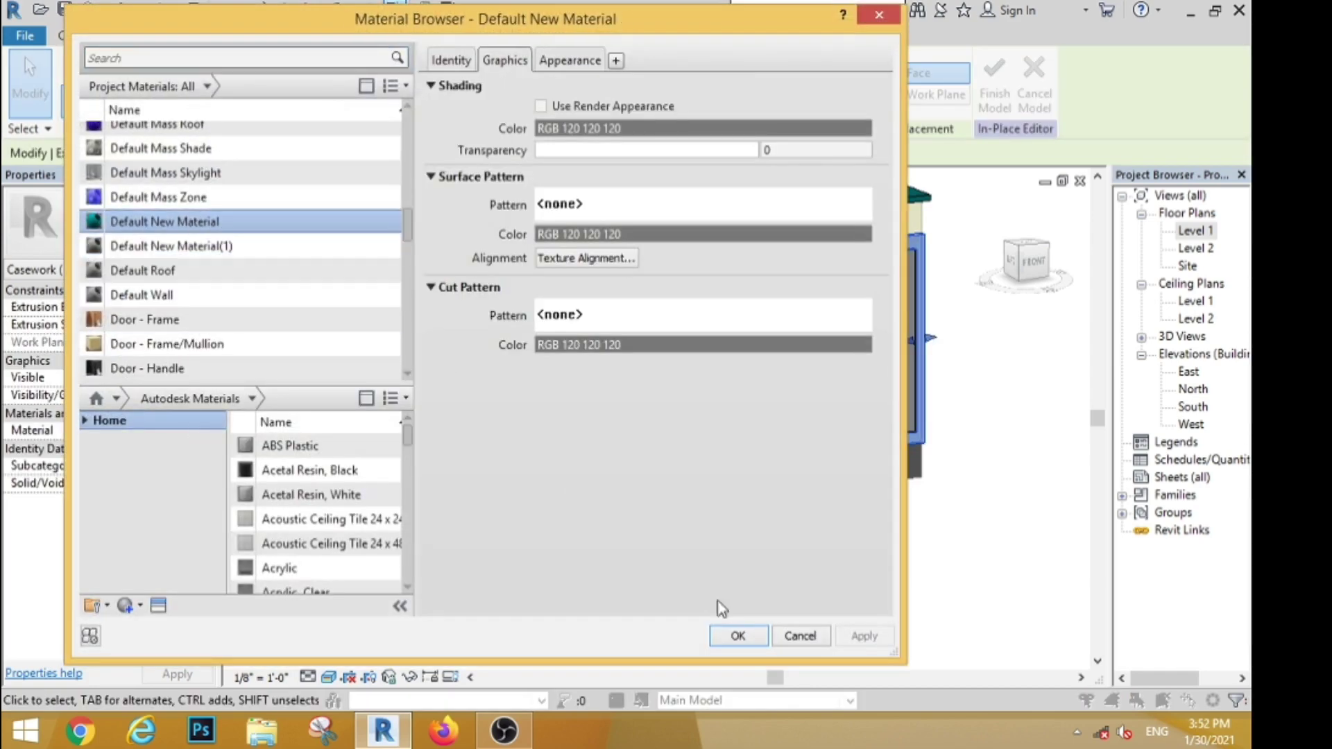
{"action": "left_click", "coordinate": [737, 636]}
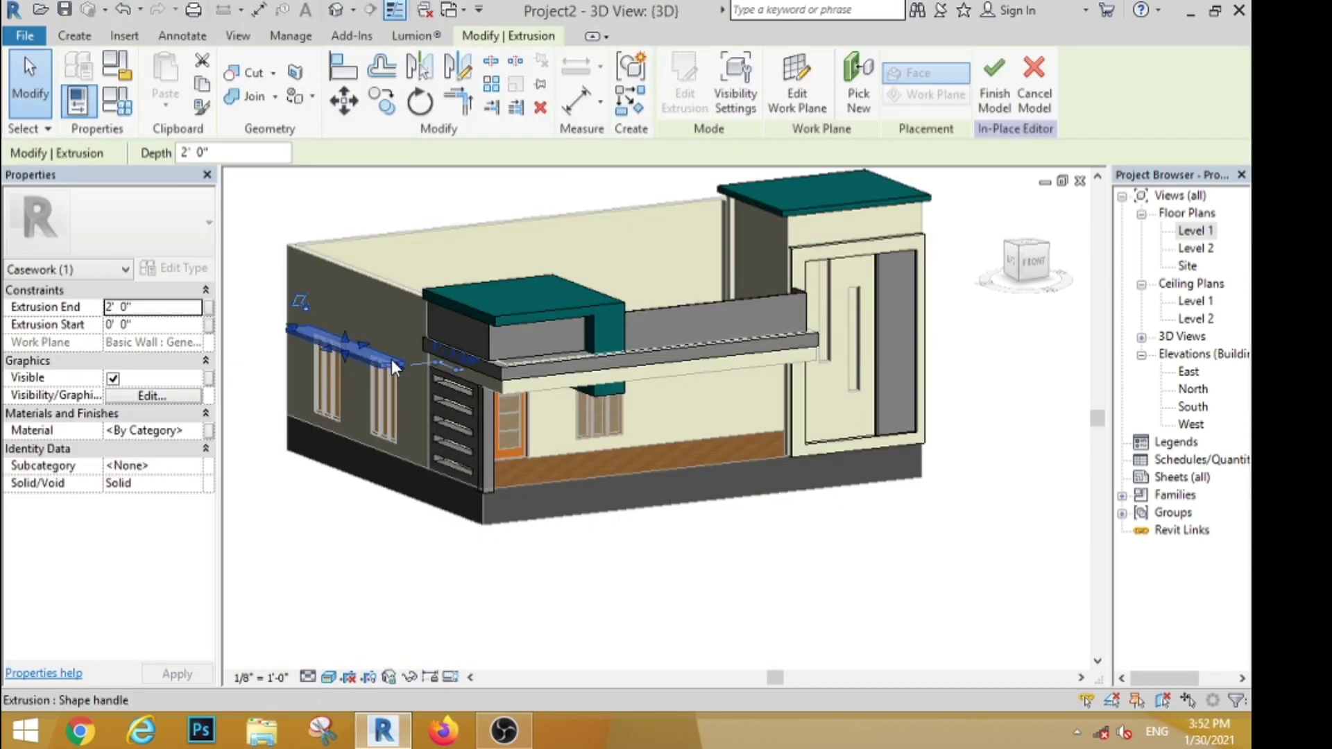
Assign Default New Material(1) to the canopy extrusion above the side wall windows.
{"action": "left_click", "coordinate": [193, 430]}
{"action": "left_click", "coordinate": [196, 431]}
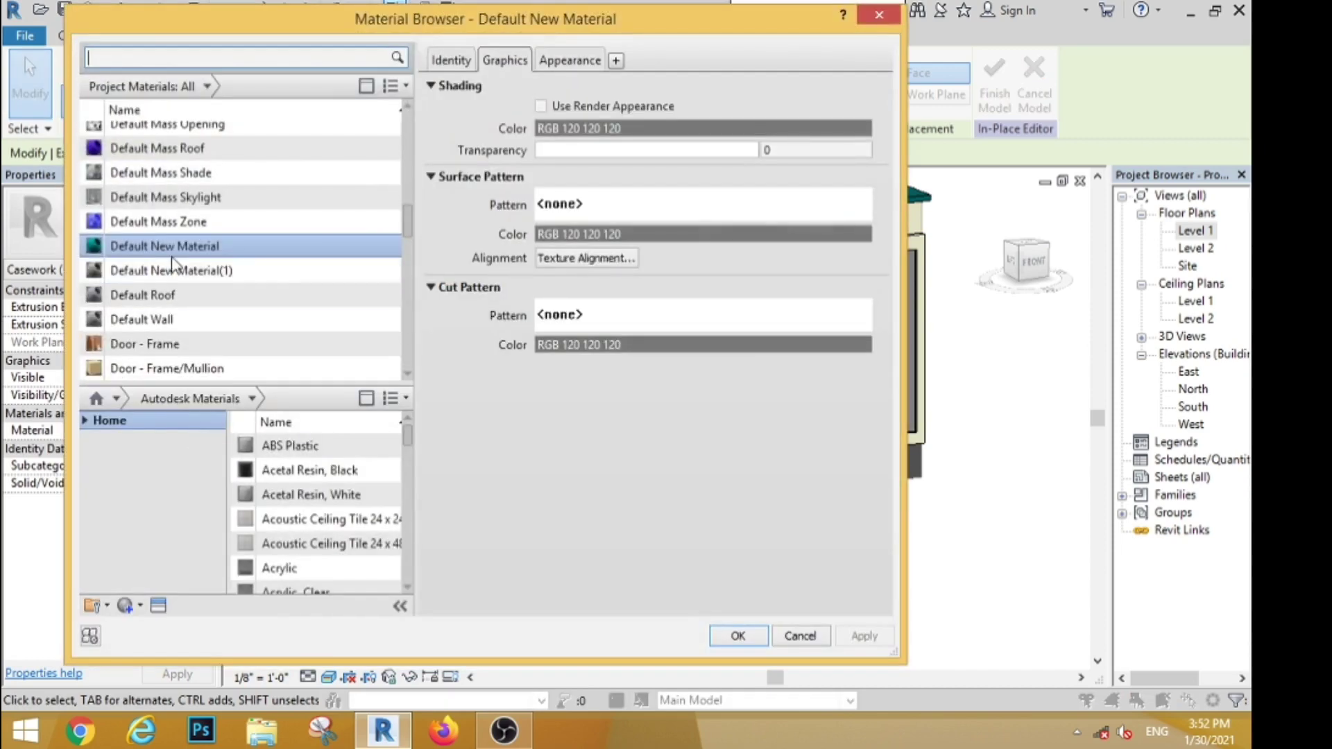
{"action": "left_click", "coordinate": [171, 271]}
{"action": "left_click", "coordinate": [737, 636]}
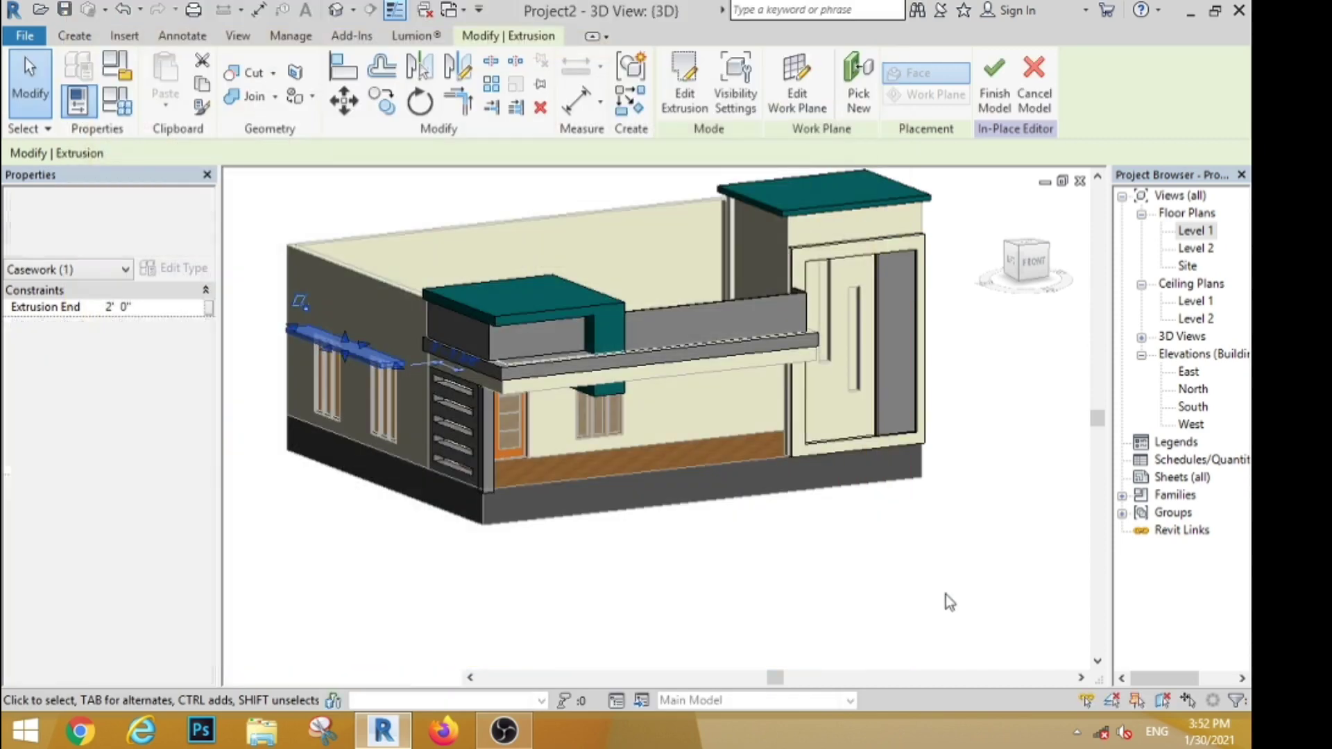
Assign Default New Material(1) to the rectangular frame extrusion on the tower front.
{"action": "left_click", "coordinate": [843, 238]}
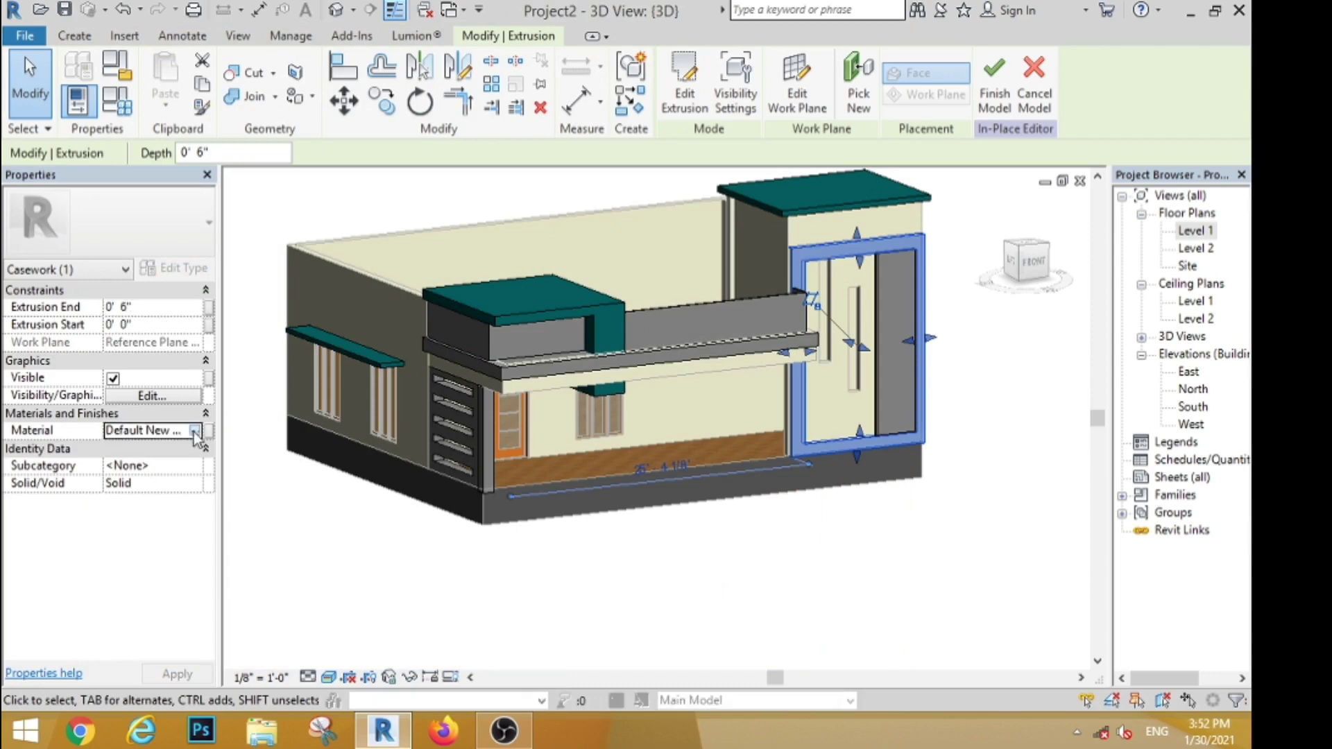
{"action": "left_click", "coordinate": [194, 431]}
{"action": "left_click", "coordinate": [163, 278]}
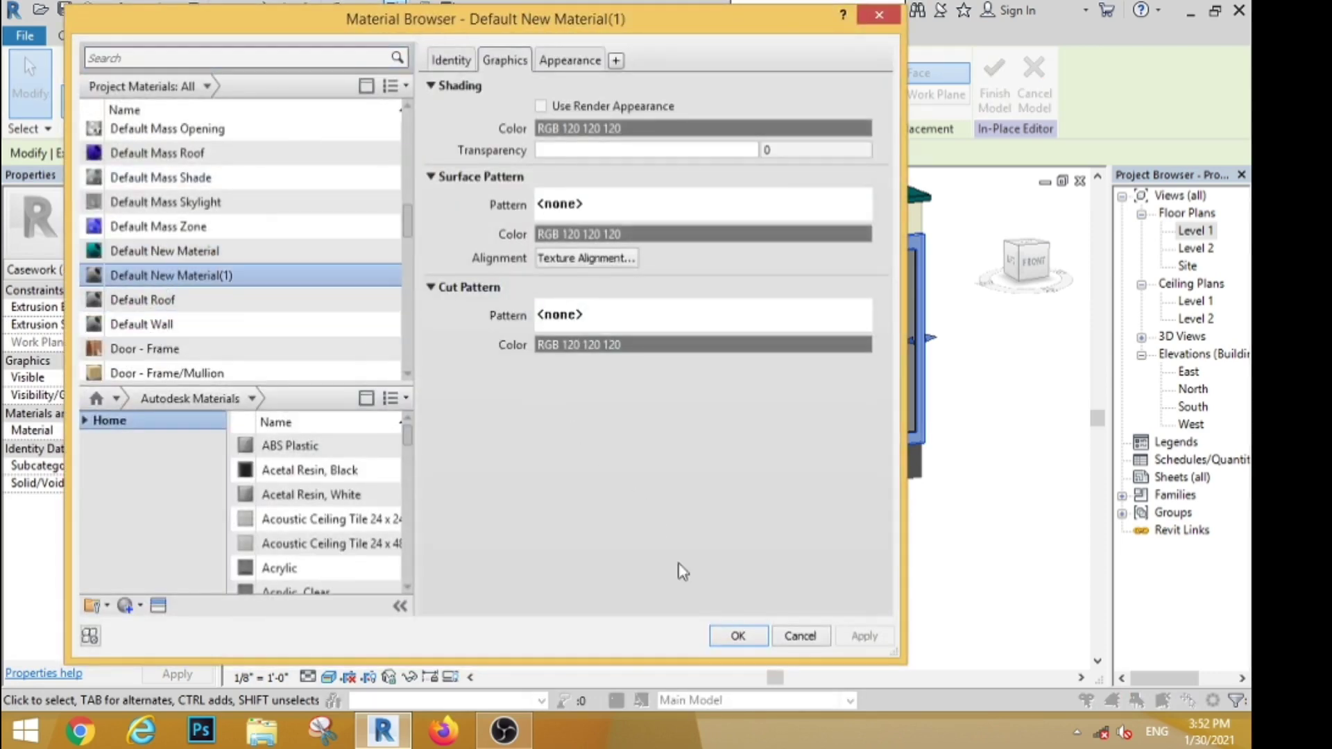
{"action": "left_click", "coordinate": [738, 636]}
Assign Default New Material(1) to the long horizontal band extrusion along the front edge of the porch roof.
{"action": "left_click", "coordinate": [677, 351]}
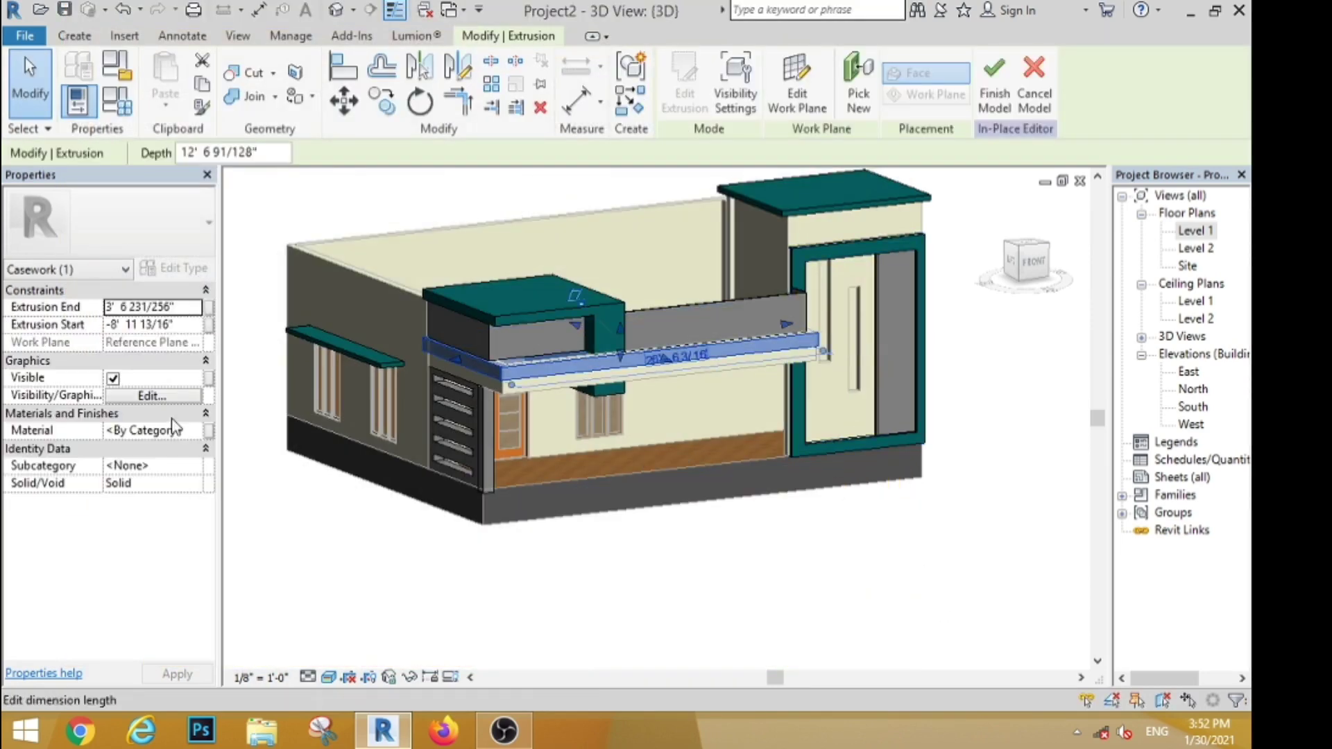
{"action": "left_click", "coordinate": [197, 431]}
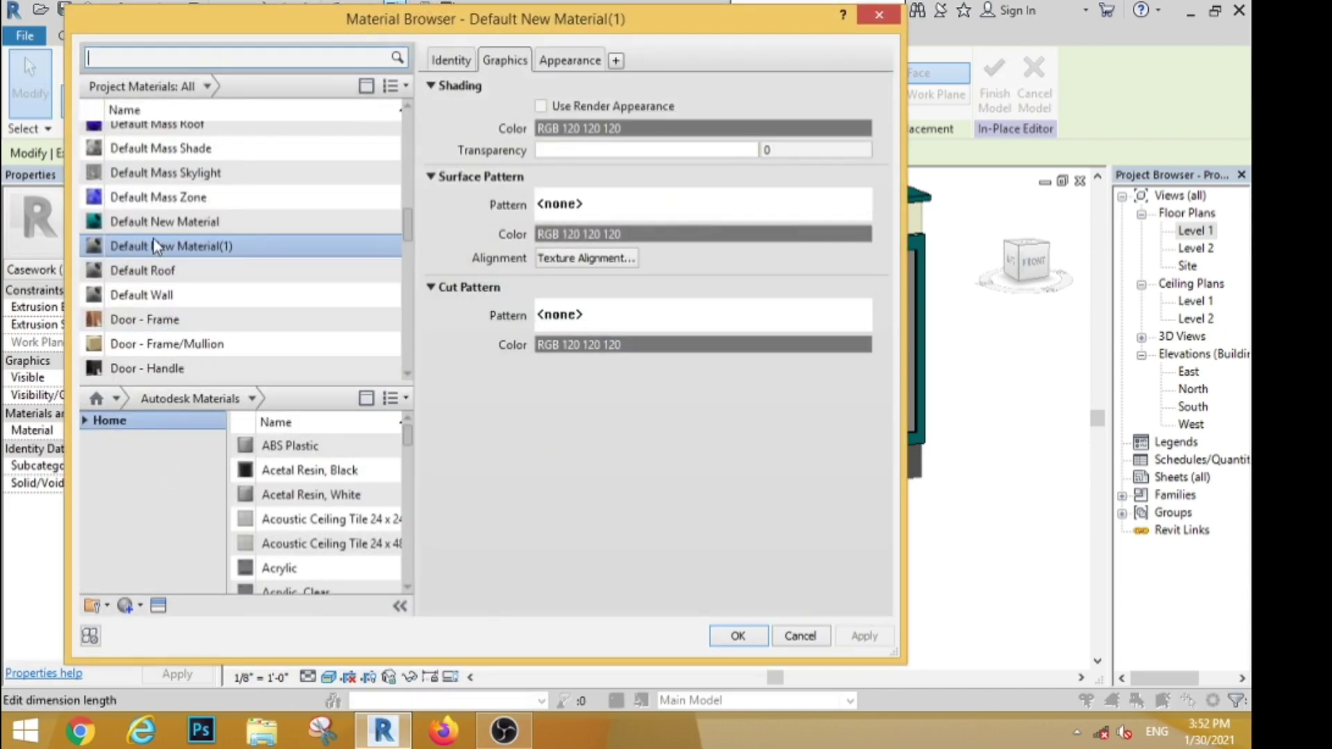
{"action": "left_click", "coordinate": [737, 636]}
{"action": "left_click", "coordinate": [910, 586]}
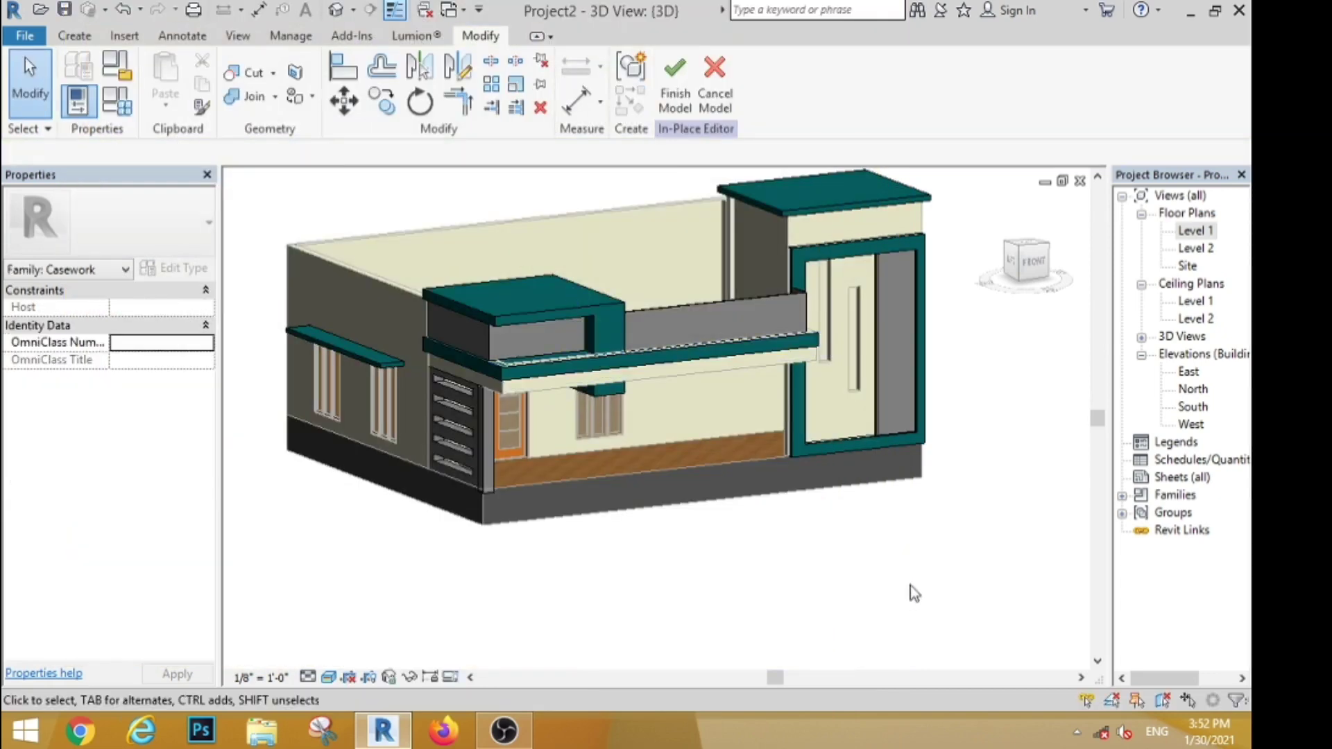
{"action": "scroll", "coordinate": [800, 525], "scroll_direction": "down", "scroll_amount": 2}
{"action": "scroll", "coordinate": [612, 422], "scroll_direction": "up", "scroll_amount": 5}
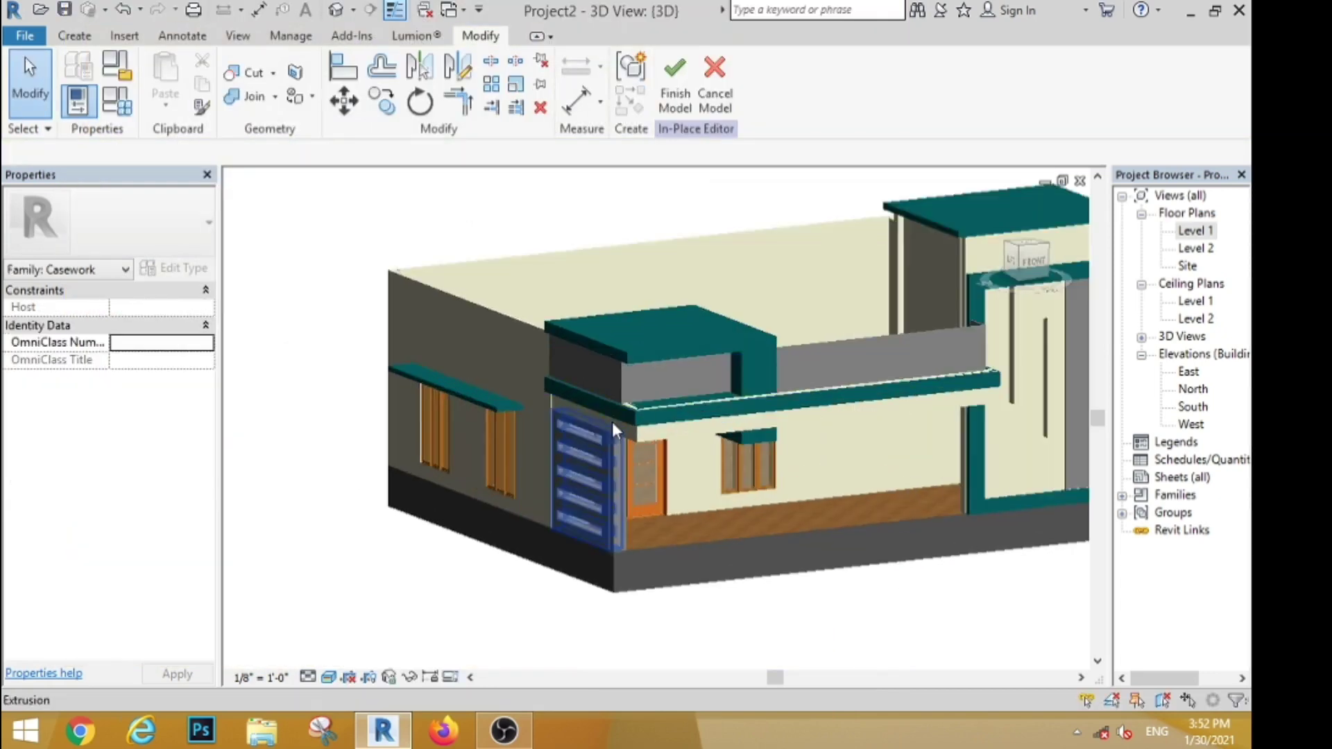
Assign Default New Material to the box extrusion beneath the small raised roof slab.
{"action": "left_click", "coordinate": [627, 381]}
{"action": "left_click", "coordinate": [197, 431]}
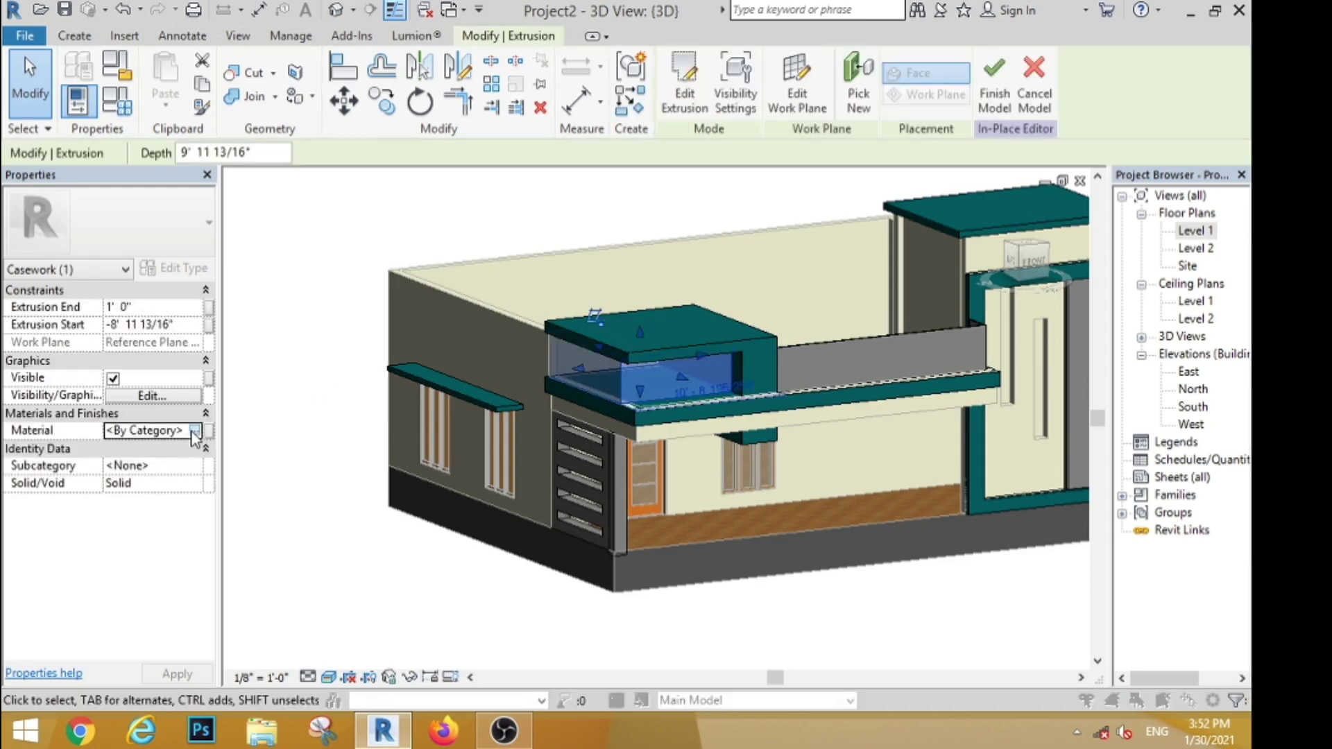
{"action": "left_click", "coordinate": [197, 431]}
{"action": "left_click", "coordinate": [194, 225]}
{"action": "left_click", "coordinate": [756, 643]}
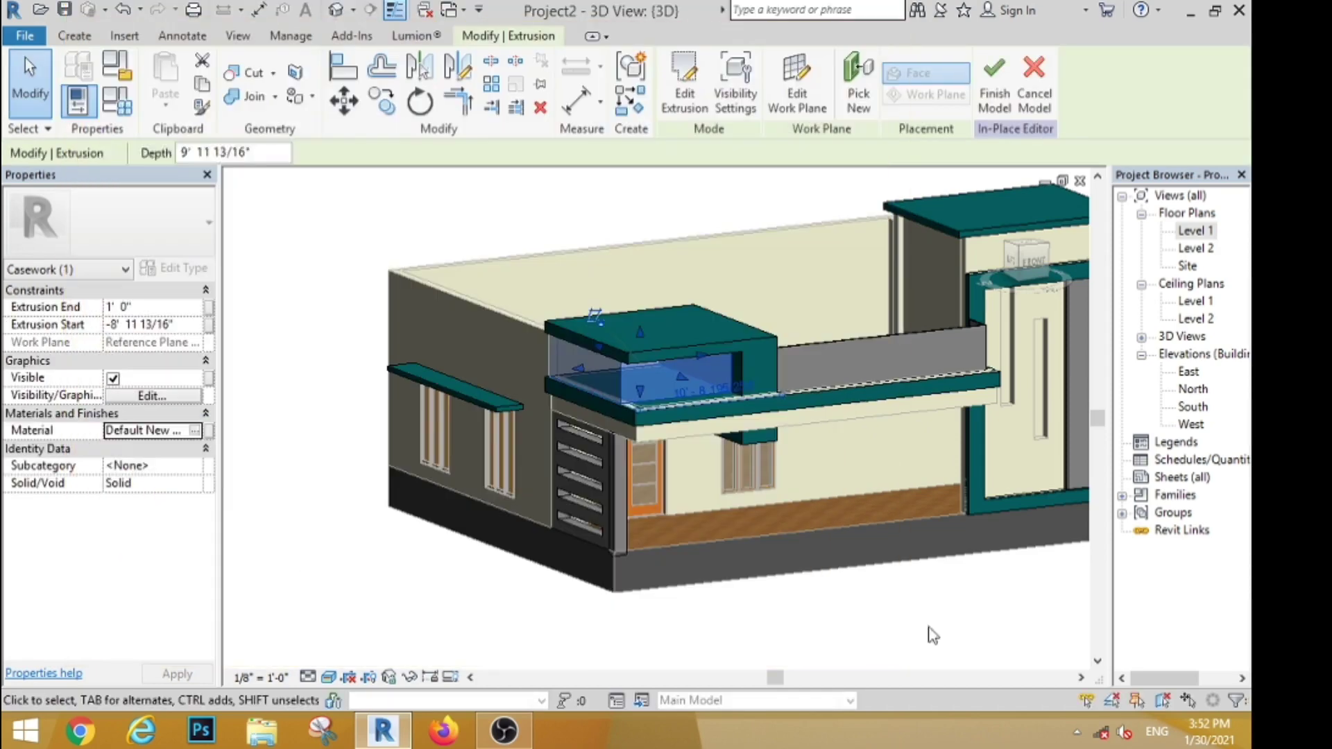
{"action": "left_click", "coordinate": [931, 633]}
In the left side view, stretch the front face of the box extrusion under the small roof slab outward.
{"action": "left_click", "coordinate": [1014, 263]}
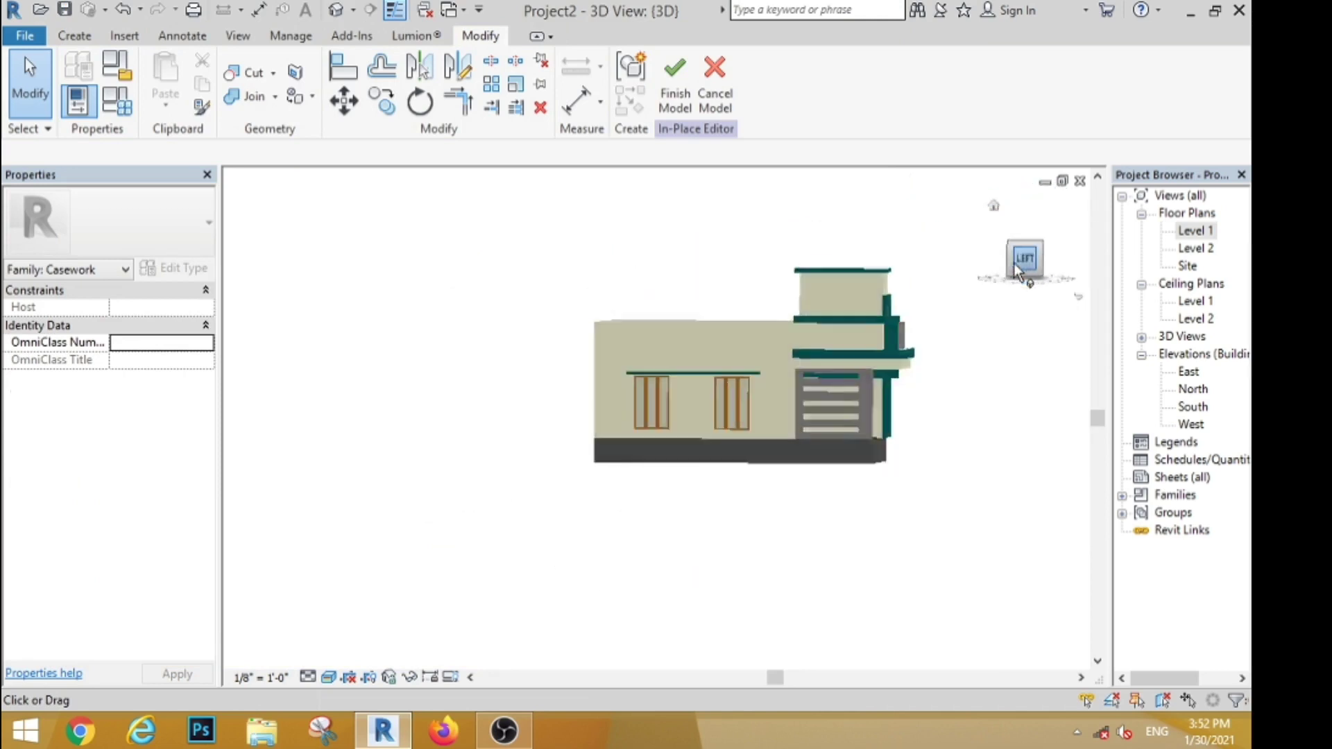
{"action": "scroll", "coordinate": [967, 342], "scroll_direction": "up", "scroll_amount": 3}
{"action": "scroll", "coordinate": [494, 437], "scroll_direction": "up", "scroll_amount": 3}
{"action": "left_click", "coordinate": [493, 476]}
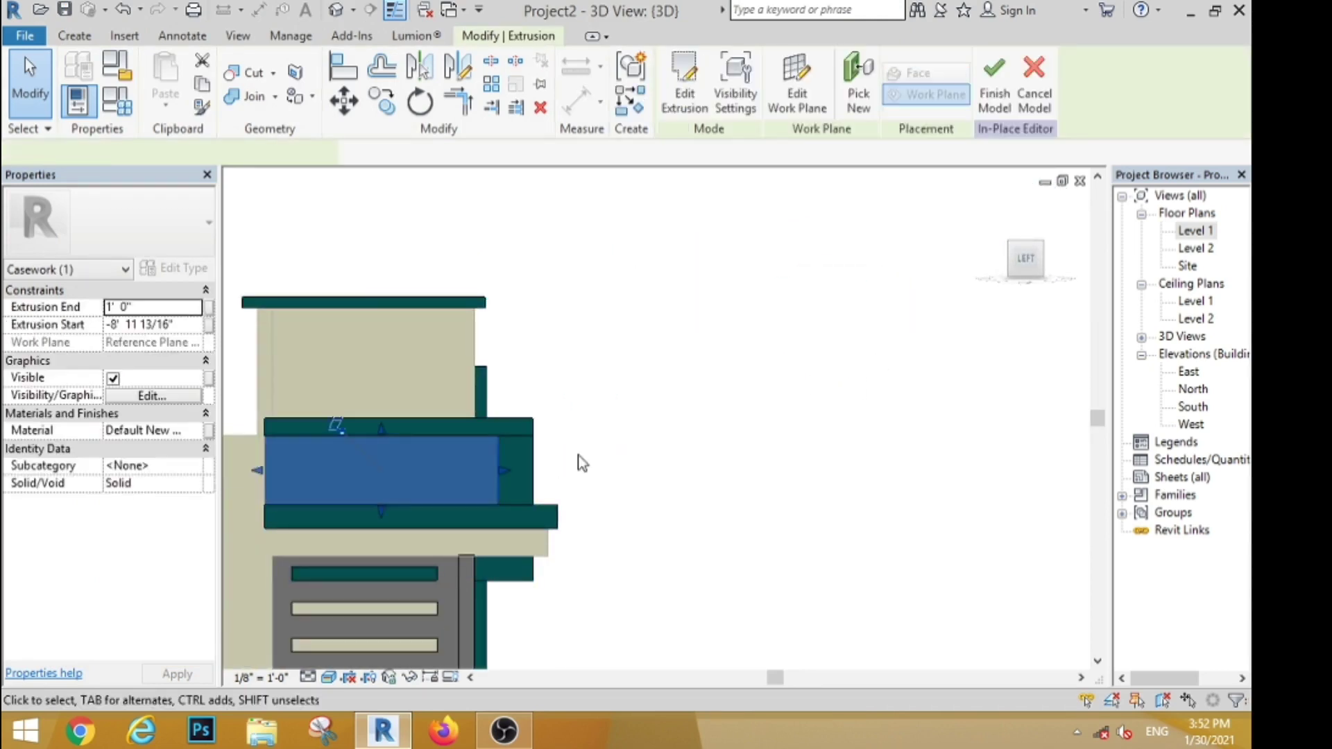
{"action": "scroll", "coordinate": [428, 481], "scroll_direction": "up", "scroll_amount": 2}
{"action": "left_click_drag", "start_coordinate": [427, 484], "coordinate": [462, 489]}
{"action": "left_click", "coordinate": [677, 447]}
Find the Glass material and assign it to the parapet extrusion between the small roof box and the tower.
{"action": "scroll", "coordinate": [677, 447], "scroll_direction": "down", "scroll_amount": 4}
{"action": "middle_click_drag", "start_coordinate": [880, 490], "coordinate": [543, 535], "text": "shift"}
{"action": "scroll", "coordinate": [544, 535], "scroll_direction": "up", "scroll_amount": 2}
{"action": "left_click", "coordinate": [564, 465]}
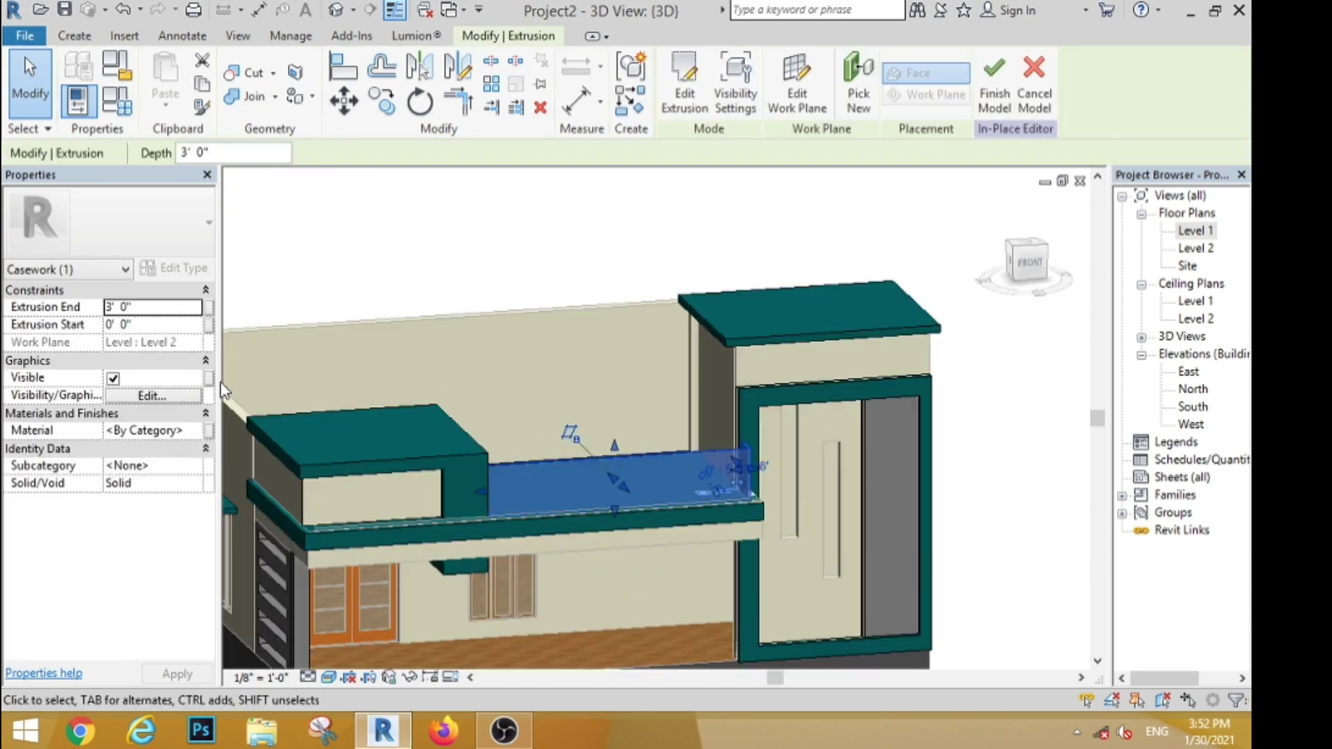
{"action": "left_click", "coordinate": [198, 430]}
{"action": "left_click", "coordinate": [208, 430]}
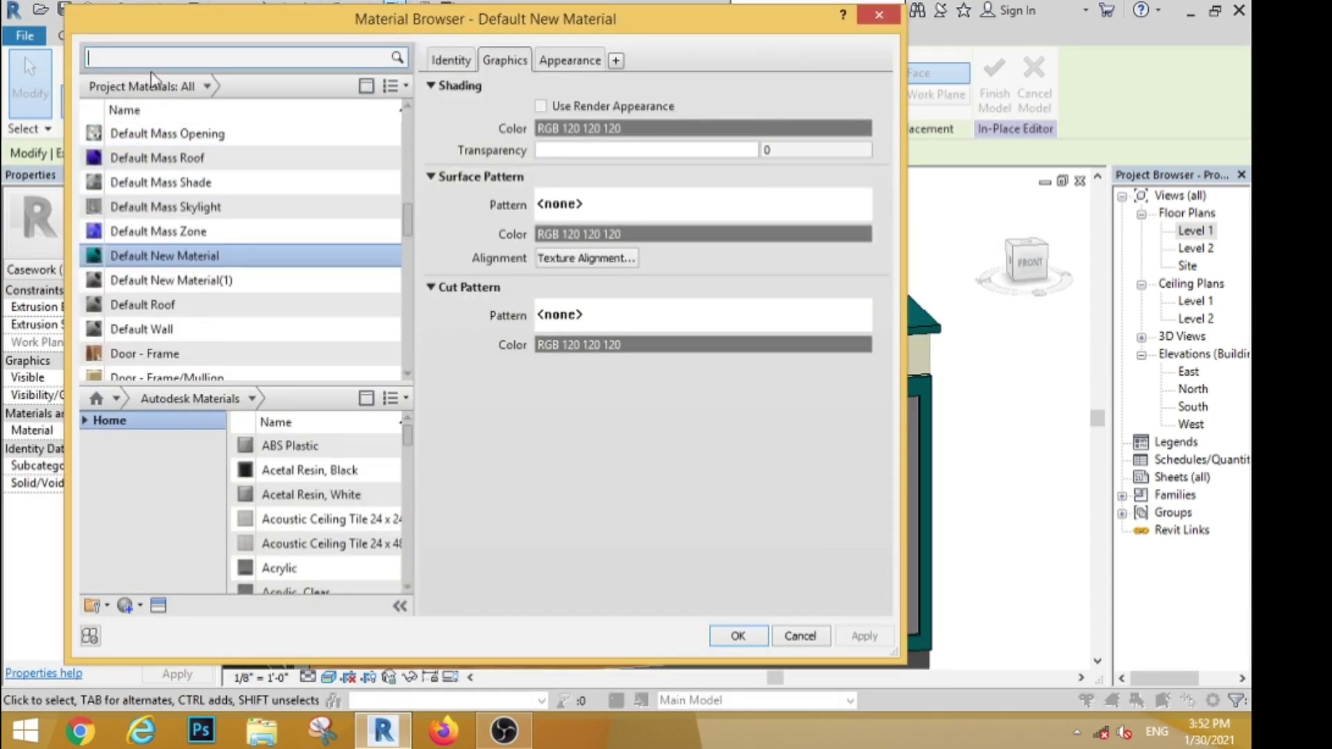
{"action": "type", "text": "GL"}
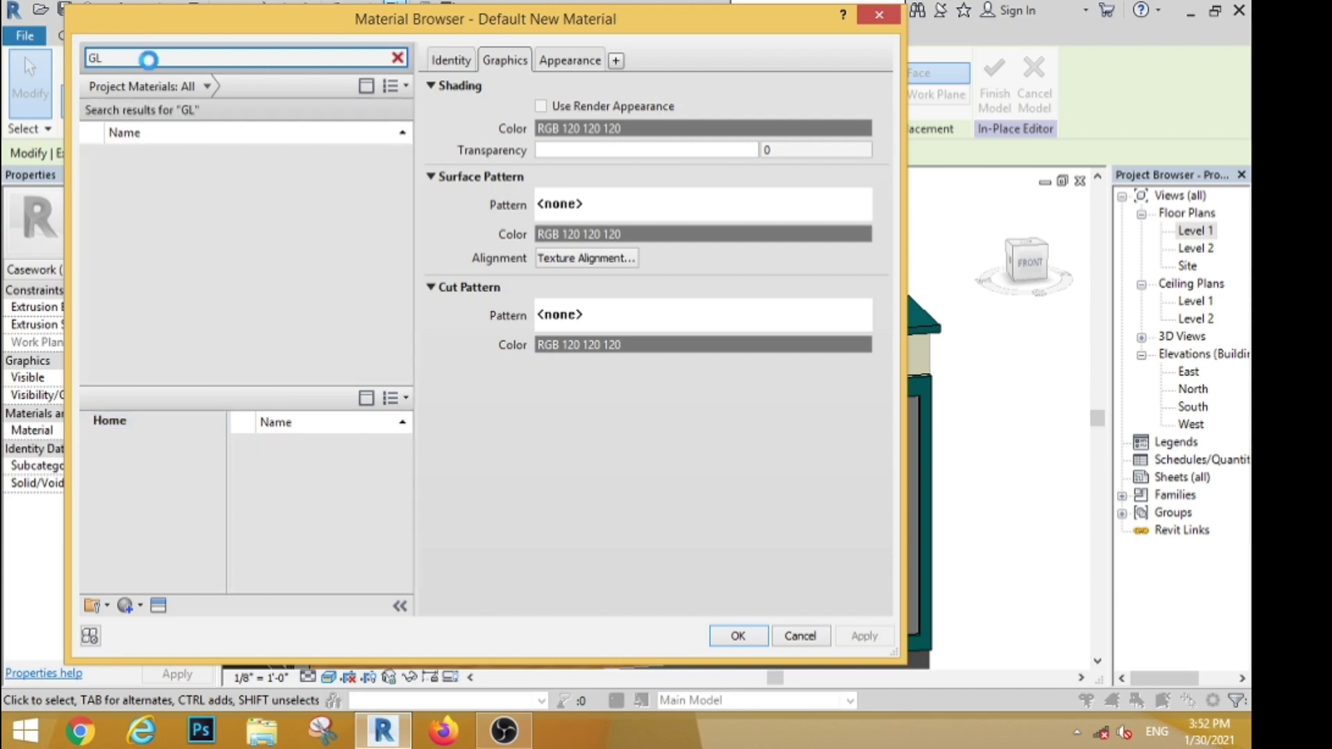
{"action": "type", "text": "ASS"}
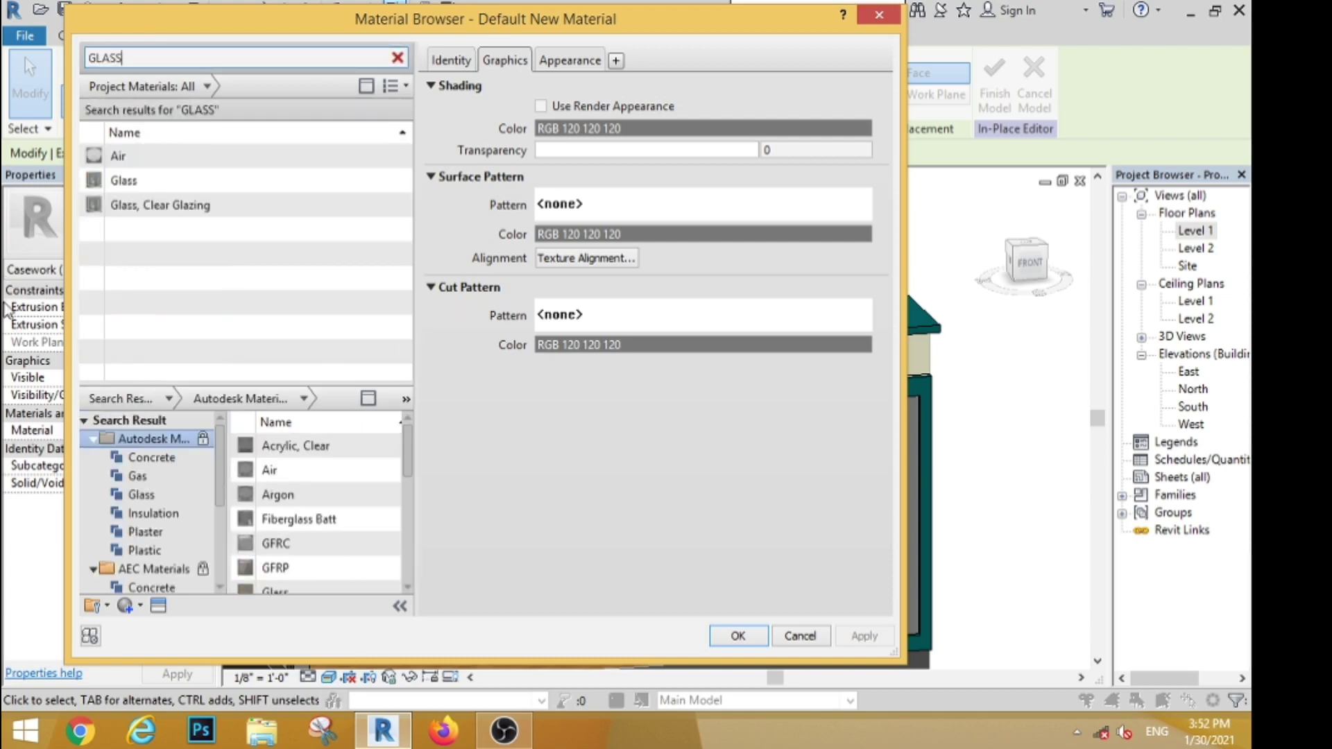
{"action": "left_click", "coordinate": [162, 192]}
{"action": "left_click", "coordinate": [737, 635]}
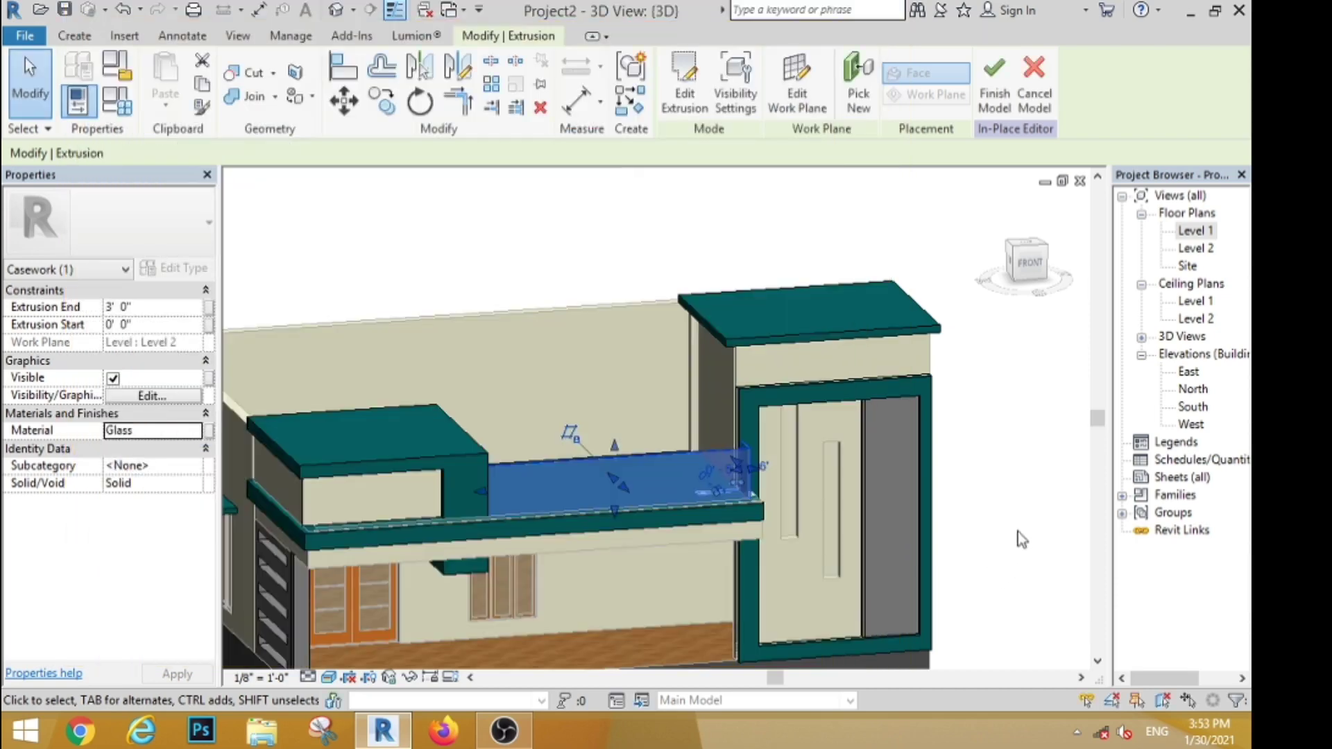
{"action": "left_click", "coordinate": [960, 497]}
Assign Default New Material(1) to the thin vertical strip extrusion inside the tower's front frame.
{"action": "scroll", "coordinate": [960, 497], "scroll_direction": "up", "scroll_amount": 3}
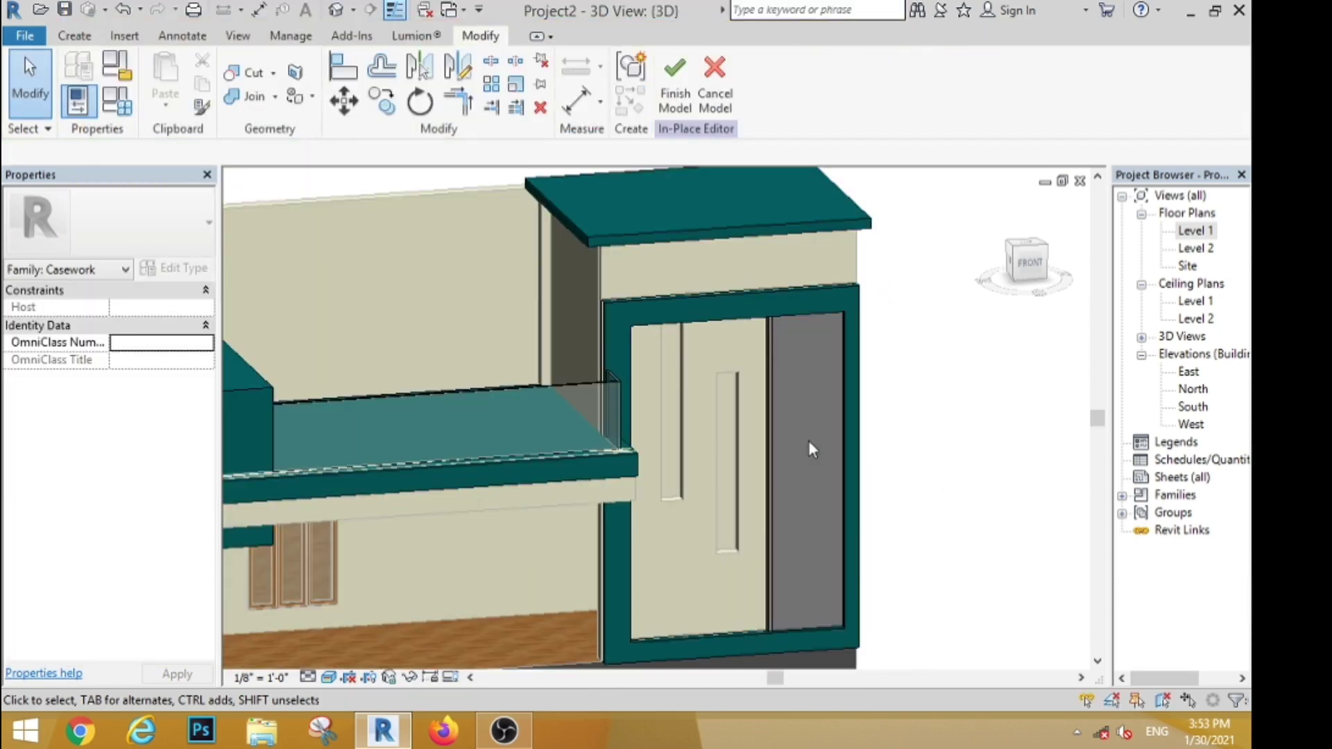
{"action": "left_click", "coordinate": [772, 425]}
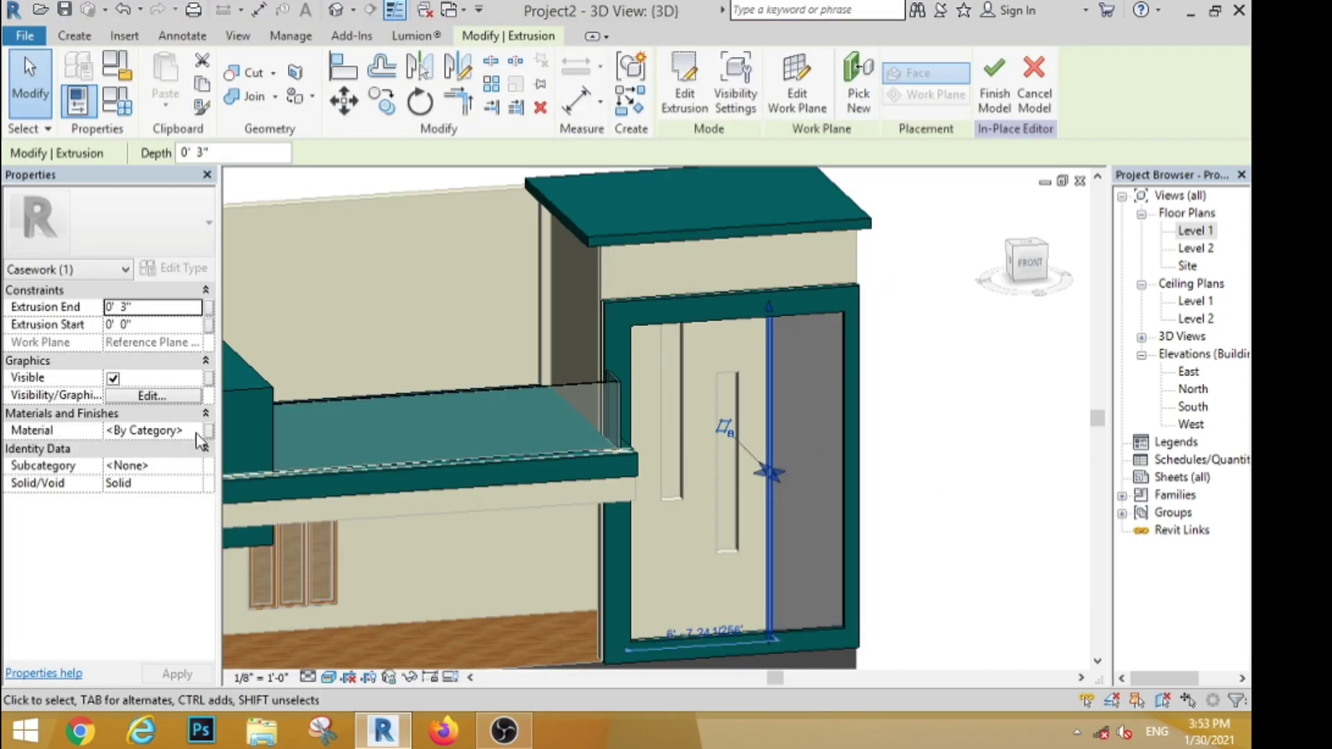
{"action": "left_click", "coordinate": [197, 433]}
{"action": "left_click", "coordinate": [206, 431]}
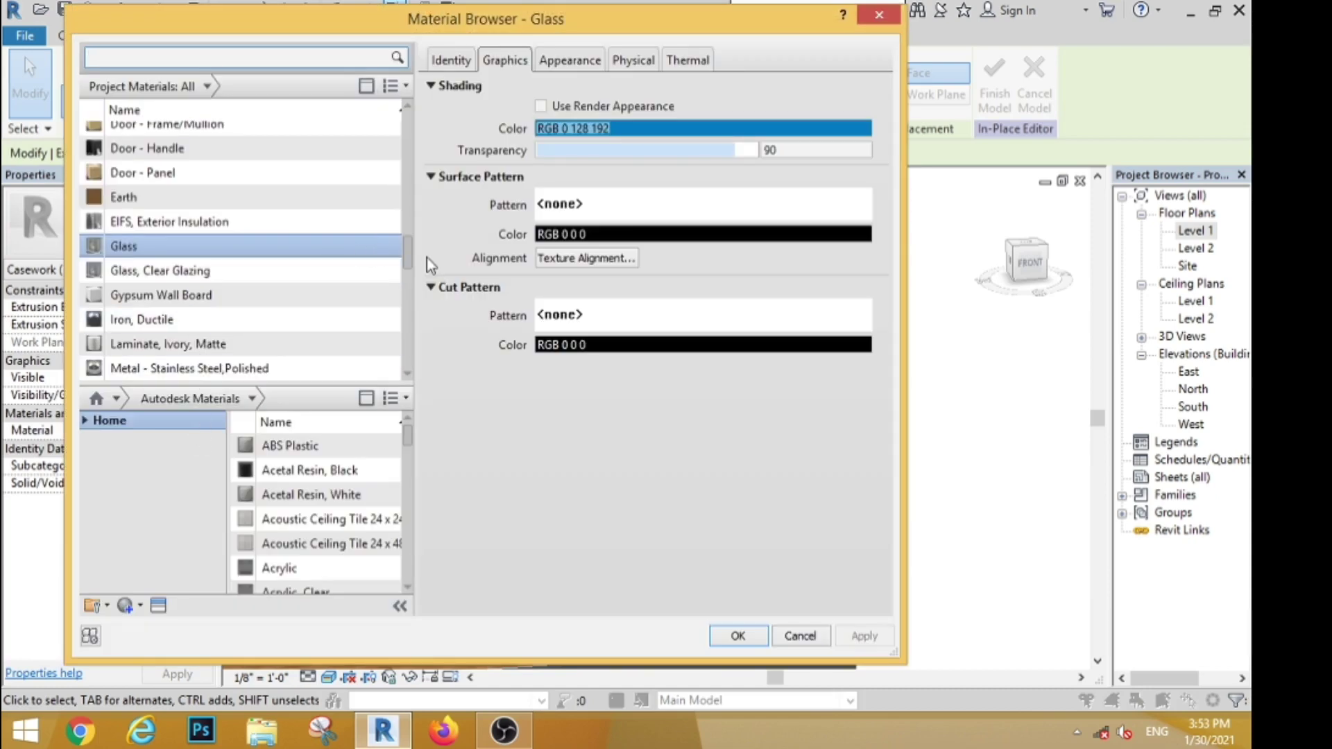
{"action": "left_click_drag", "start_coordinate": [409, 256], "coordinate": [403, 232]}
{"action": "left_click", "coordinate": [167, 212]}
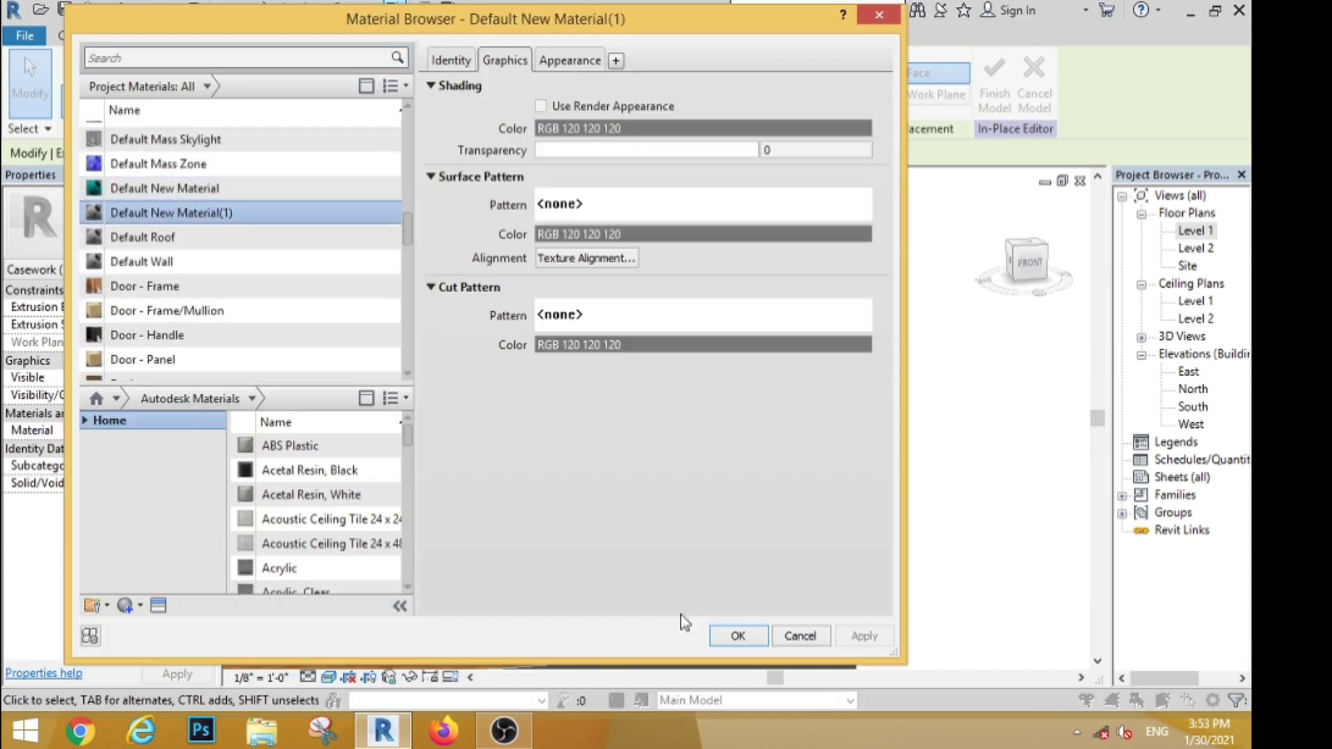
{"action": "left_click", "coordinate": [753, 634]}
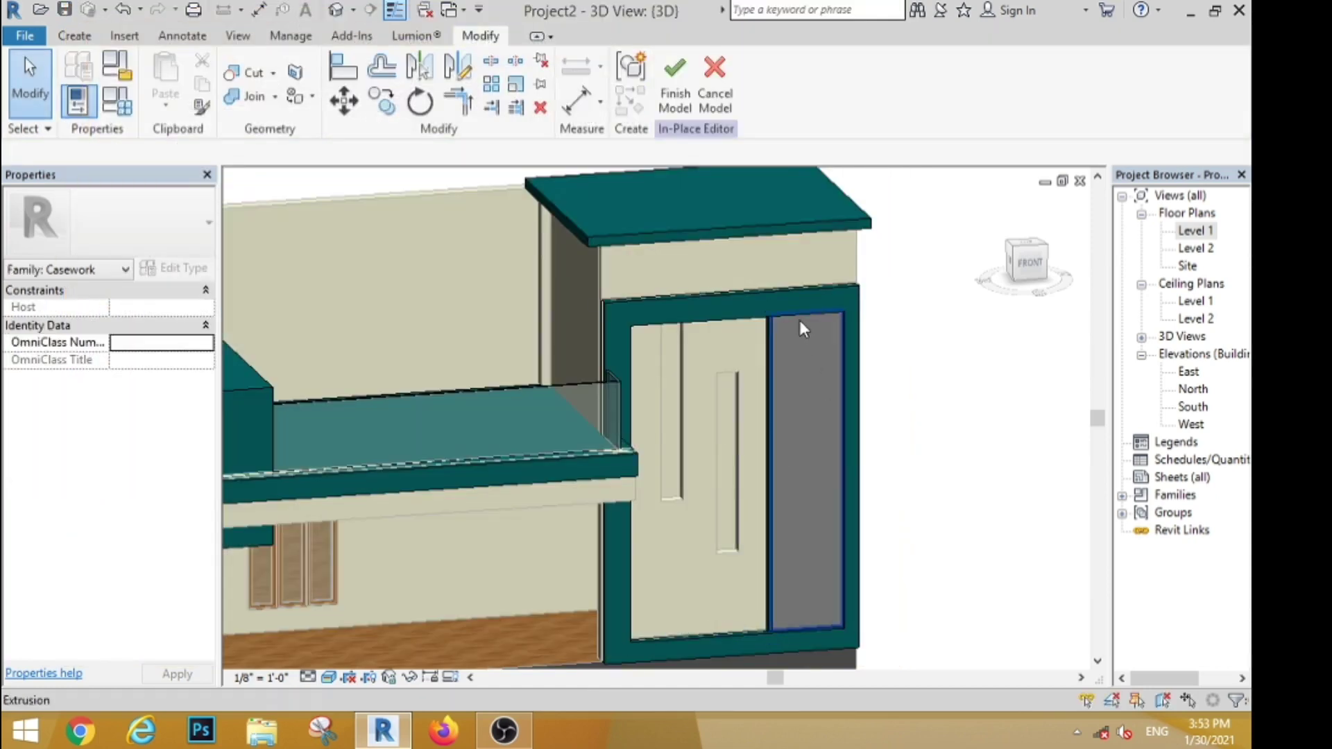
Create a new material for the tower's grey front panel and load images.png from the horizontal lines folder as its appearance image.
{"action": "left_click", "coordinate": [197, 433]}
{"action": "left_click", "coordinate": [197, 433]}
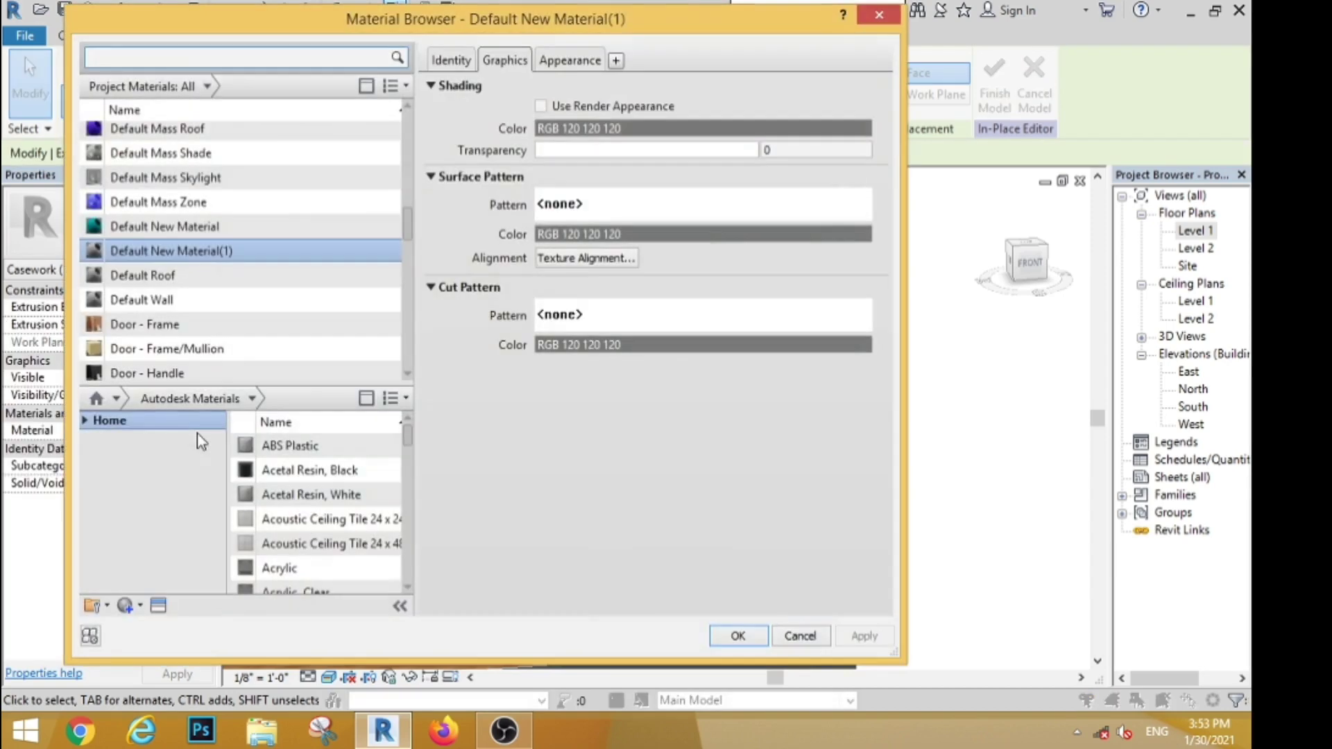
{"action": "left_click", "coordinate": [140, 606]}
{"action": "left_click", "coordinate": [181, 636]}
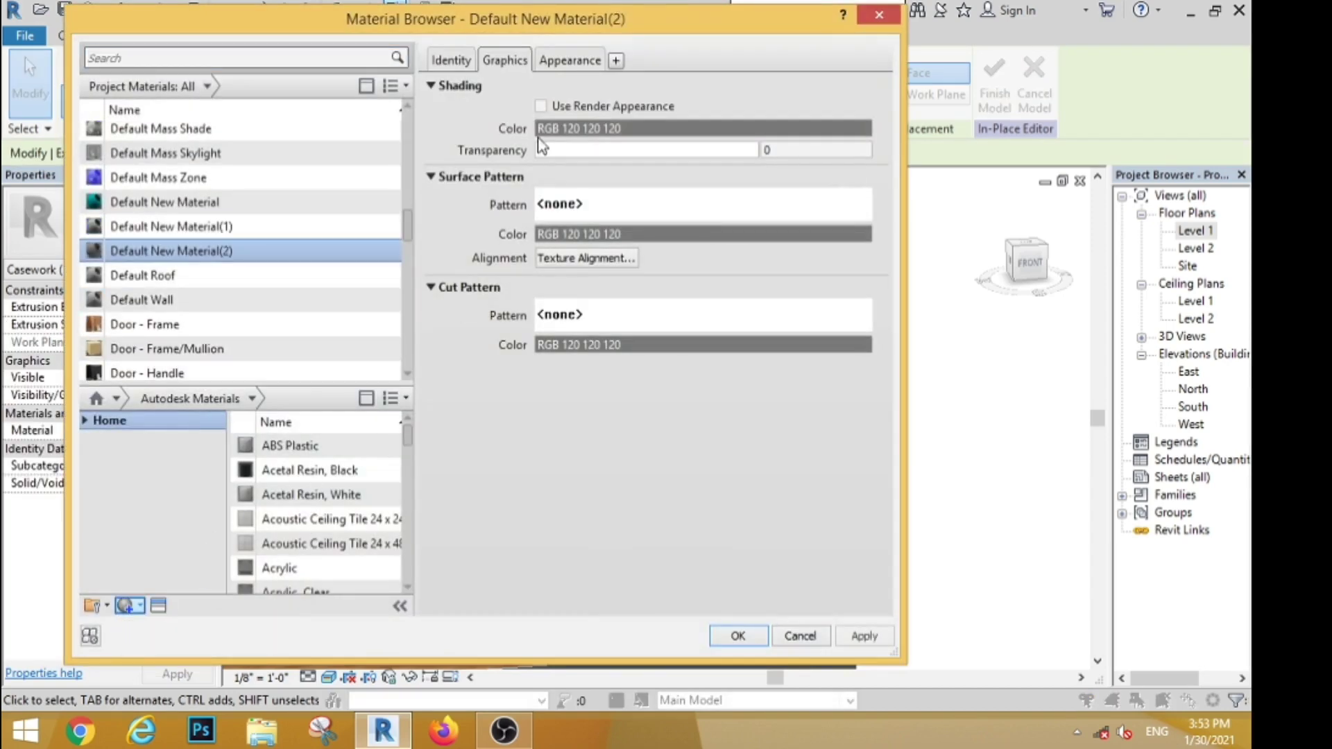
{"action": "left_click", "coordinate": [570, 60]}
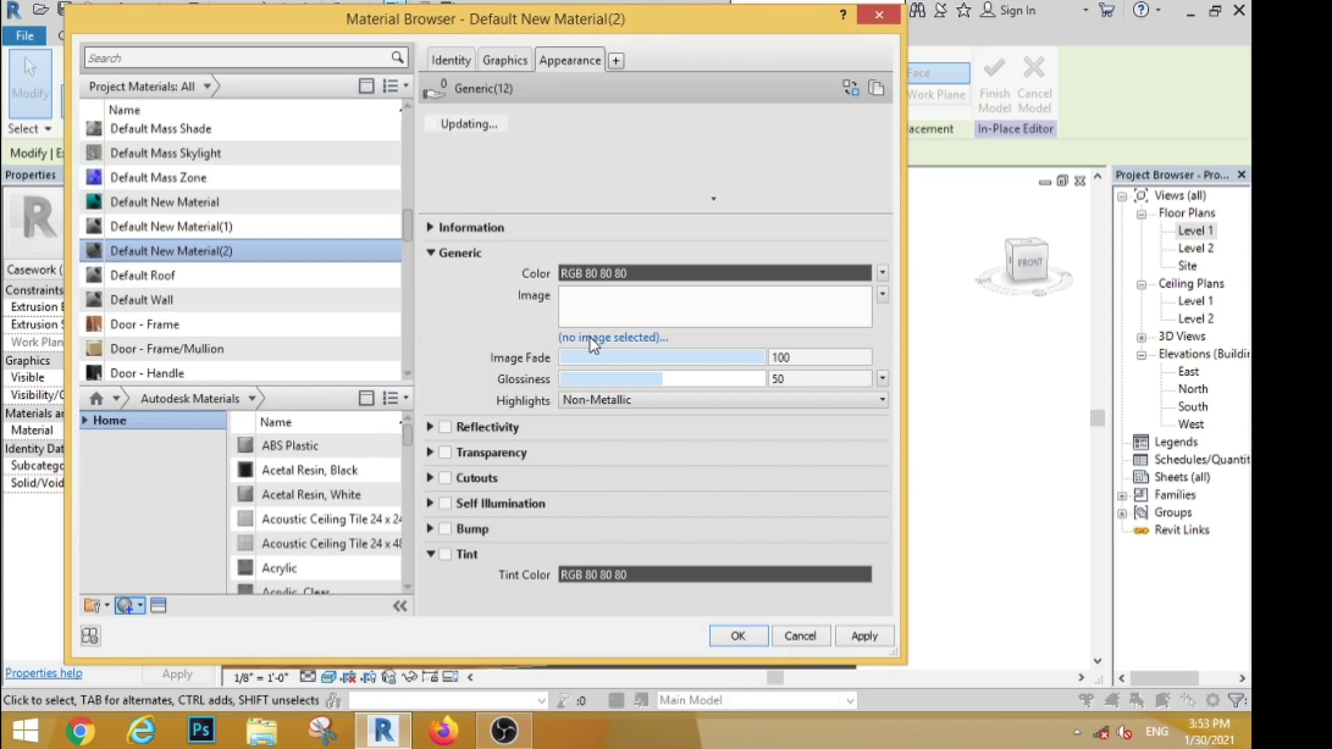
{"action": "left_click", "coordinate": [590, 338]}
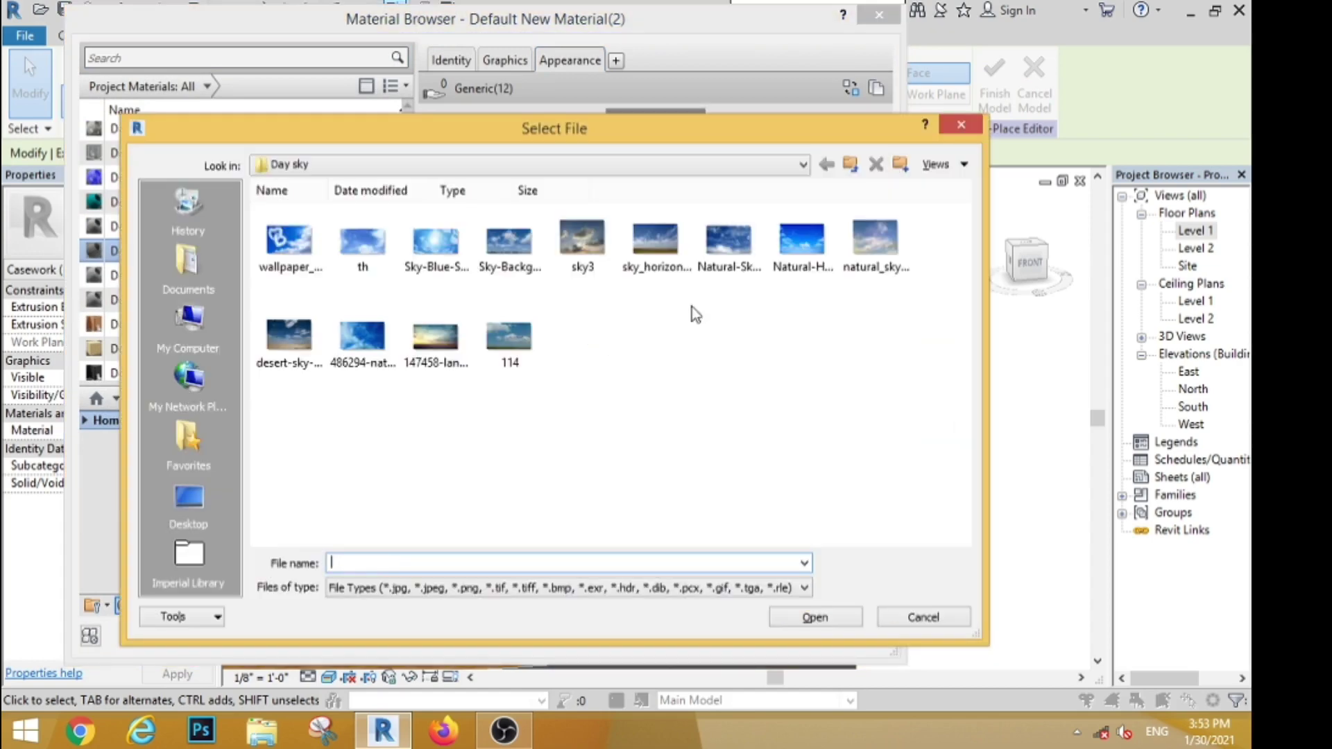
{"action": "left_click", "coordinate": [849, 167]}
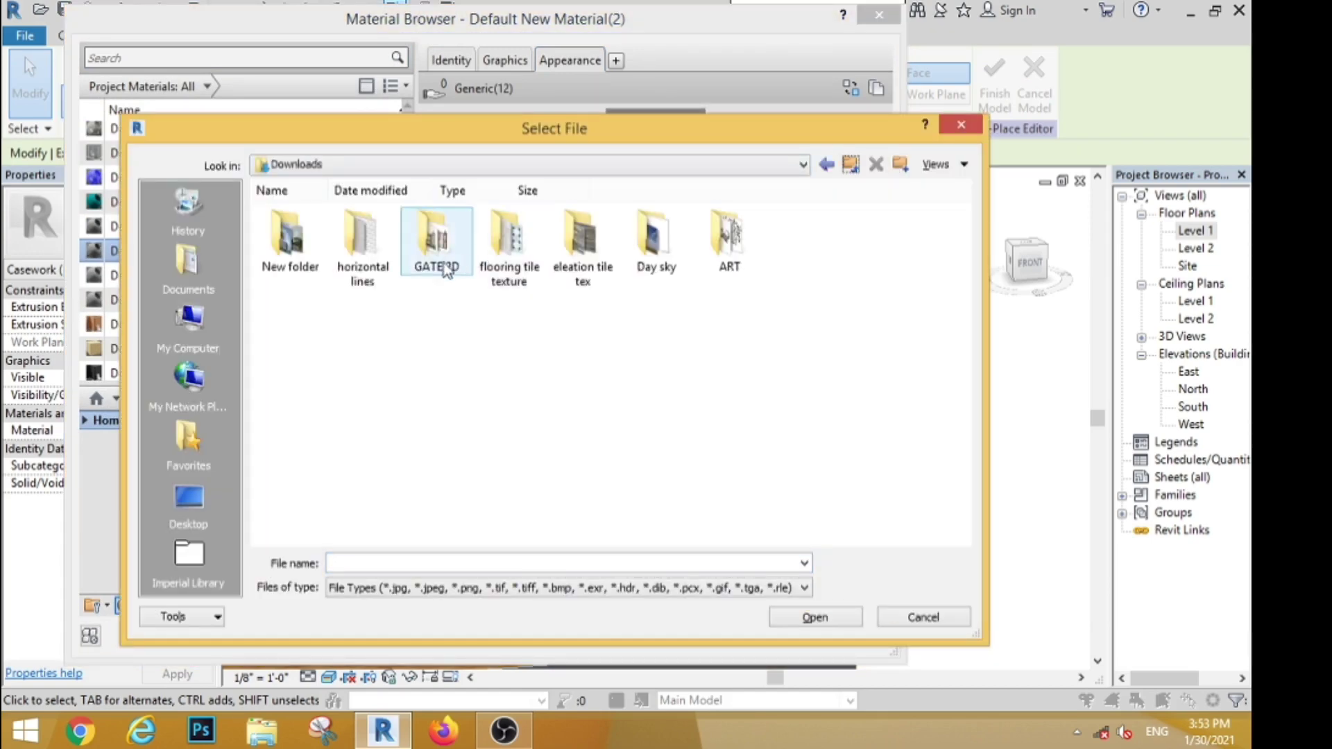
{"action": "double_click", "coordinate": [362, 239]}
{"action": "left_click", "coordinate": [810, 617]}
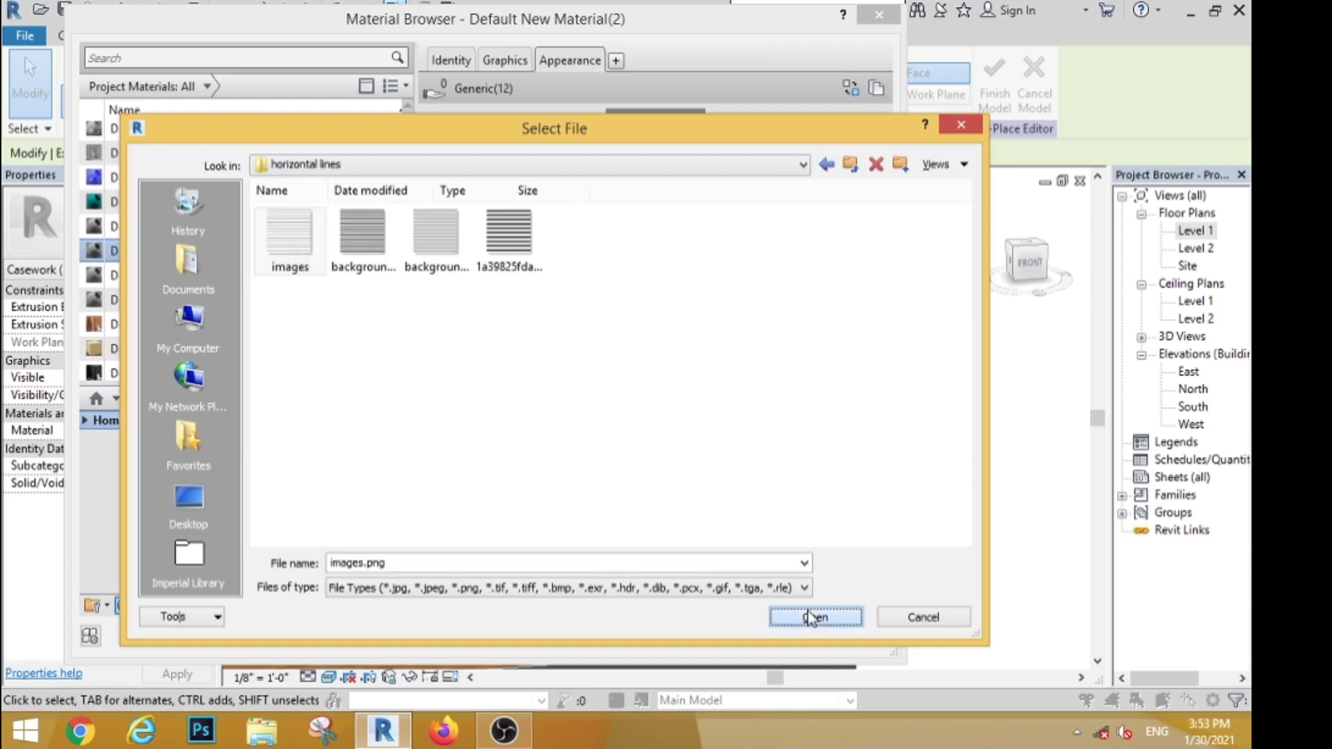
Set the texture sample size of the horizontal lines image to 10'-0" in width and height.
{"action": "left_click", "coordinate": [882, 294]}
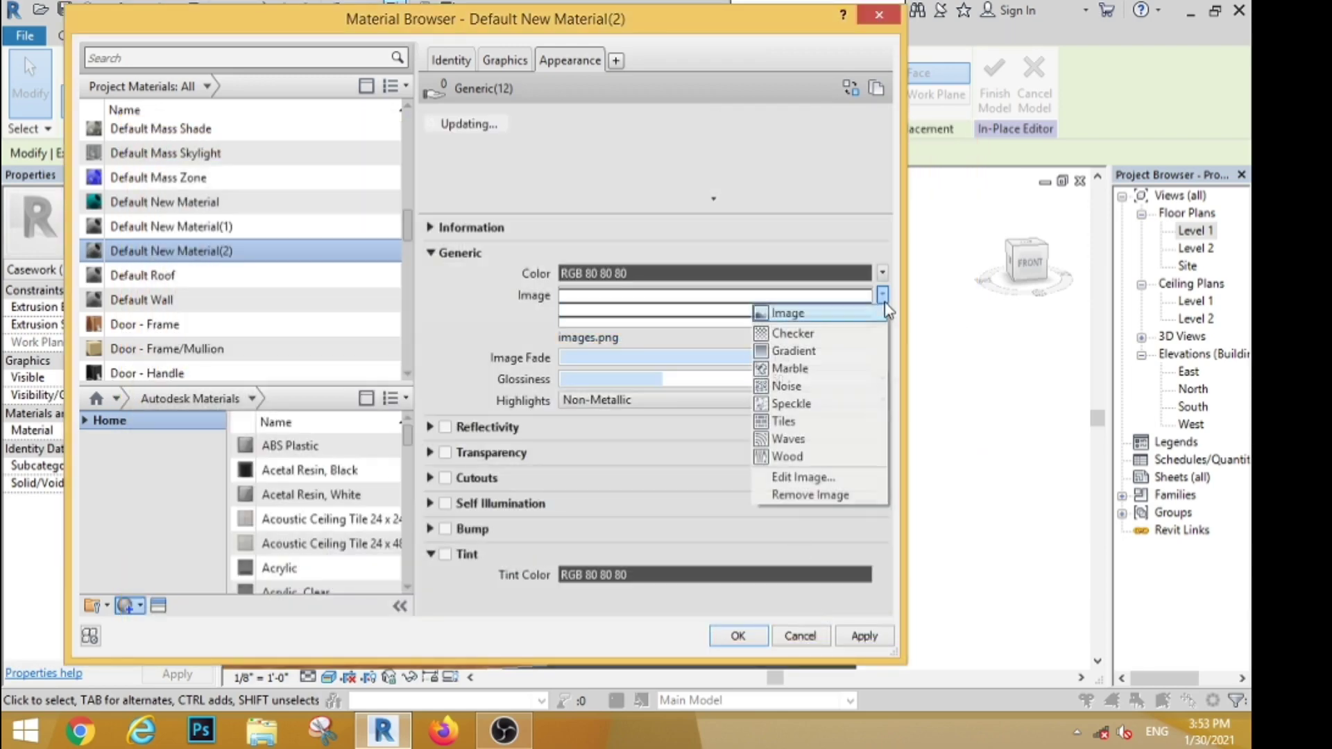
{"action": "left_click", "coordinate": [791, 478]}
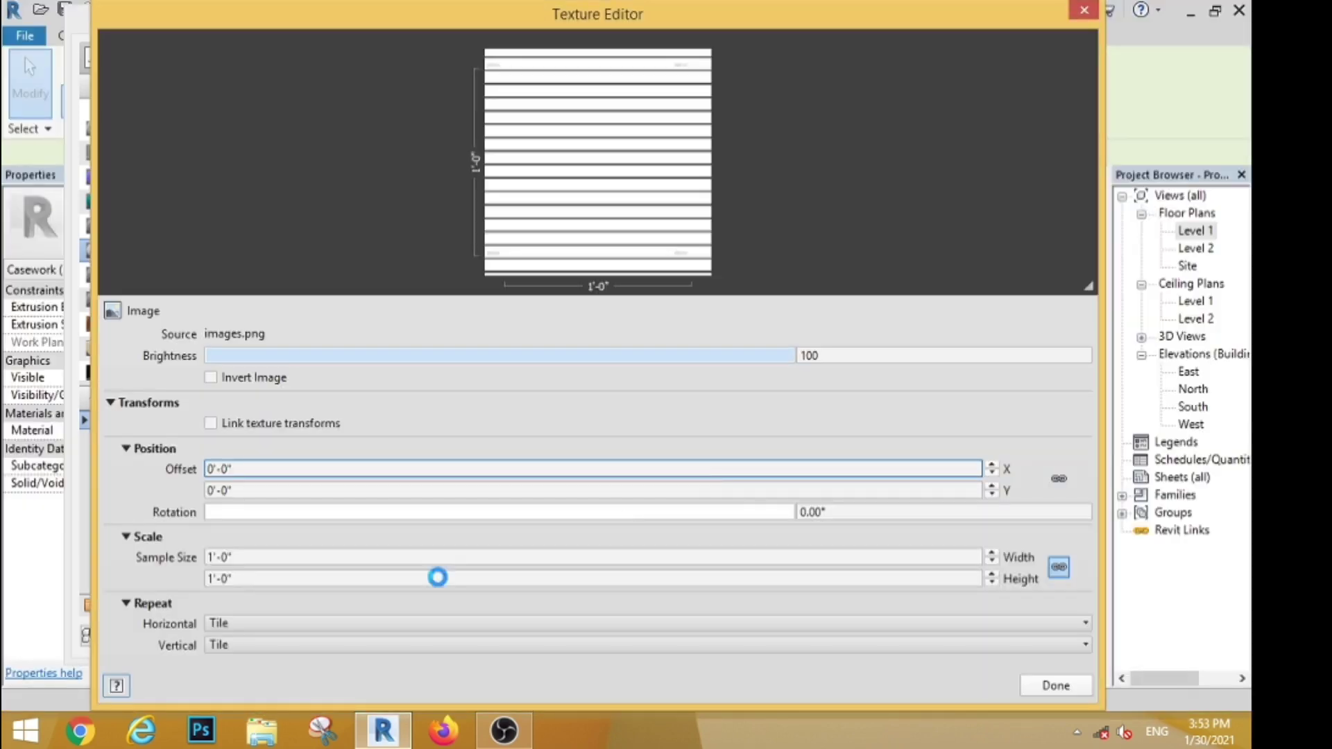
{"action": "left_click", "coordinate": [260, 555]}
{"action": "double_click", "coordinate": [260, 555]}
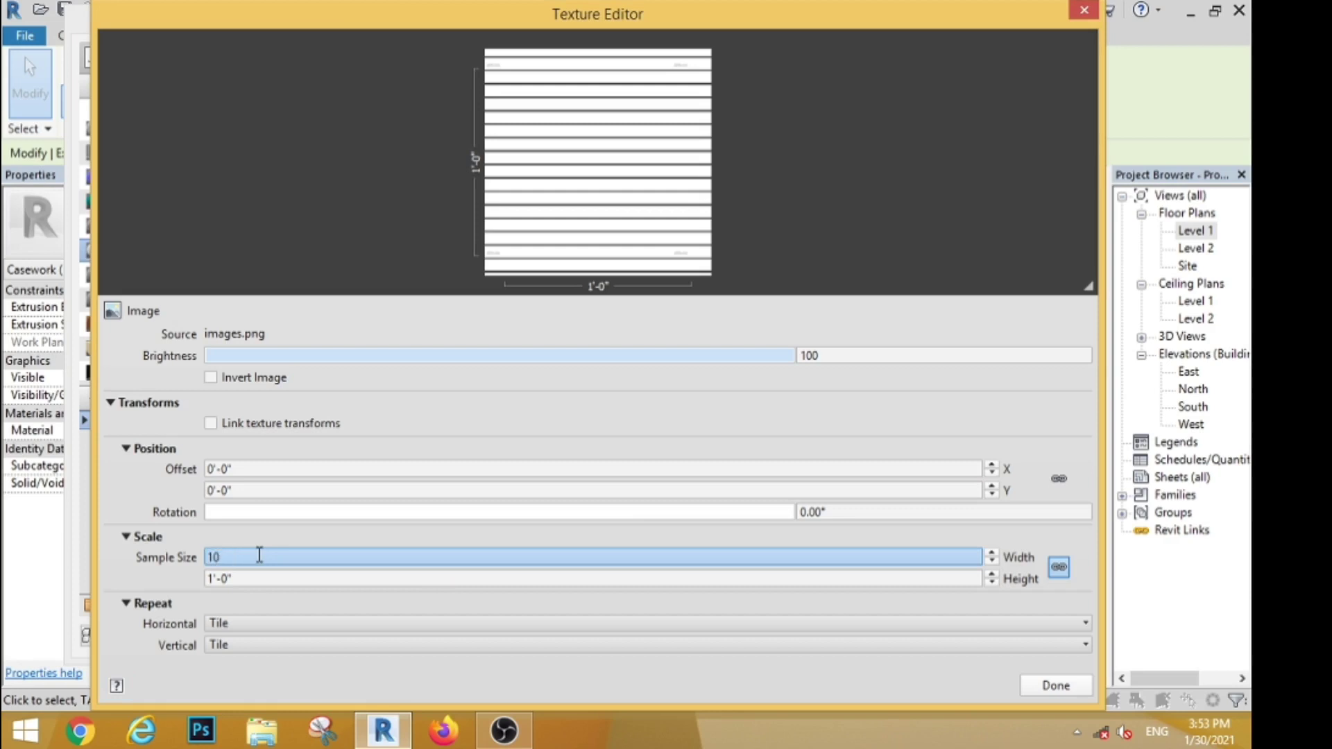
{"action": "key", "text": "Return"}
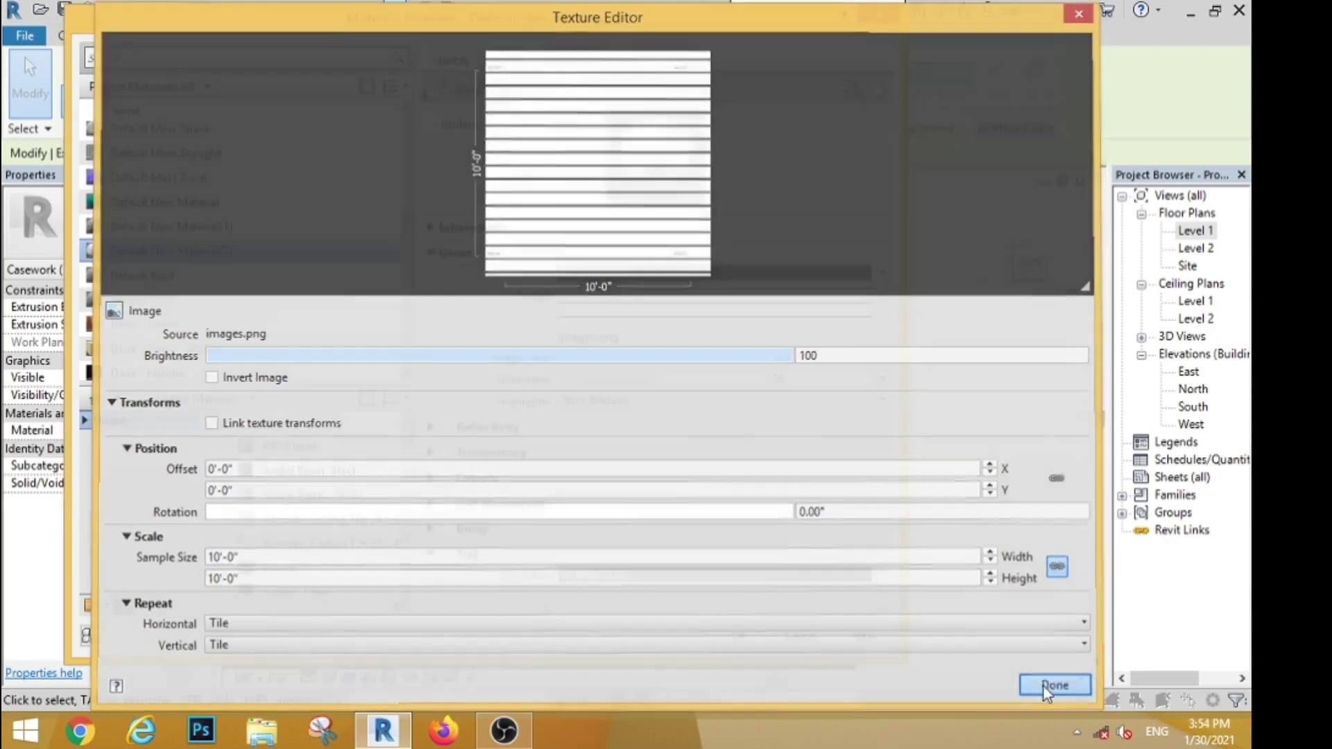
{"action": "left_click", "coordinate": [1048, 687]}
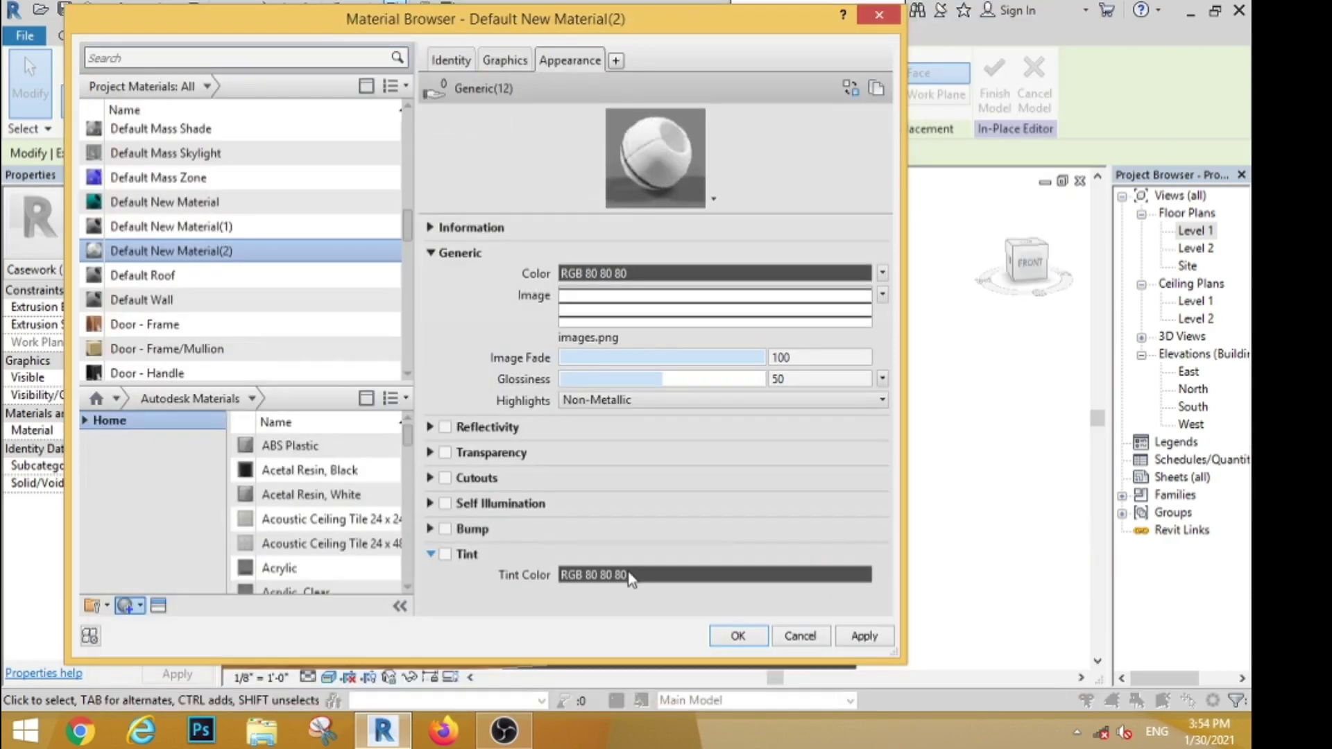
Enable a tint of RGB 0 83 0 on Default New Material(2) and apply the material to the tower's front panel.
{"action": "left_click", "coordinate": [431, 554]}
{"action": "left_click", "coordinate": [445, 554]}
{"action": "left_click", "coordinate": [607, 575]}
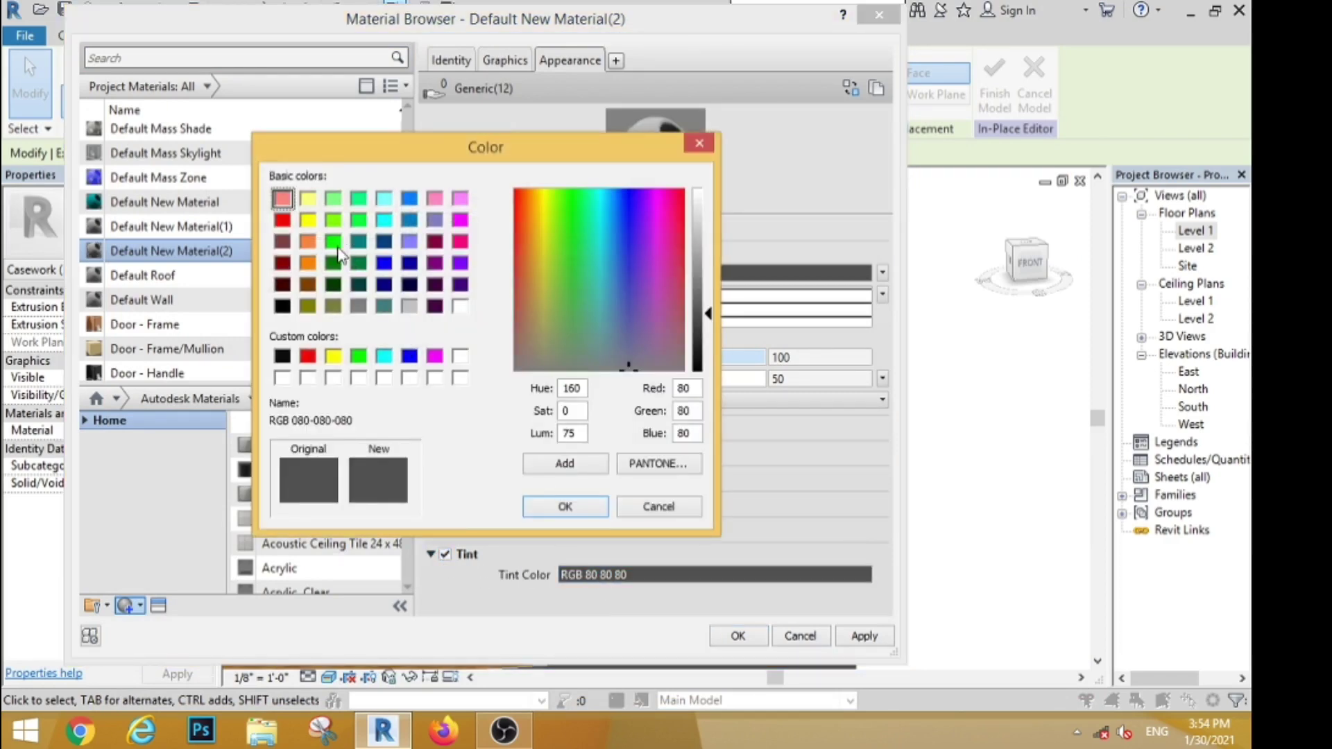
{"action": "left_click", "coordinate": [333, 243]}
{"action": "left_click", "coordinate": [359, 263]}
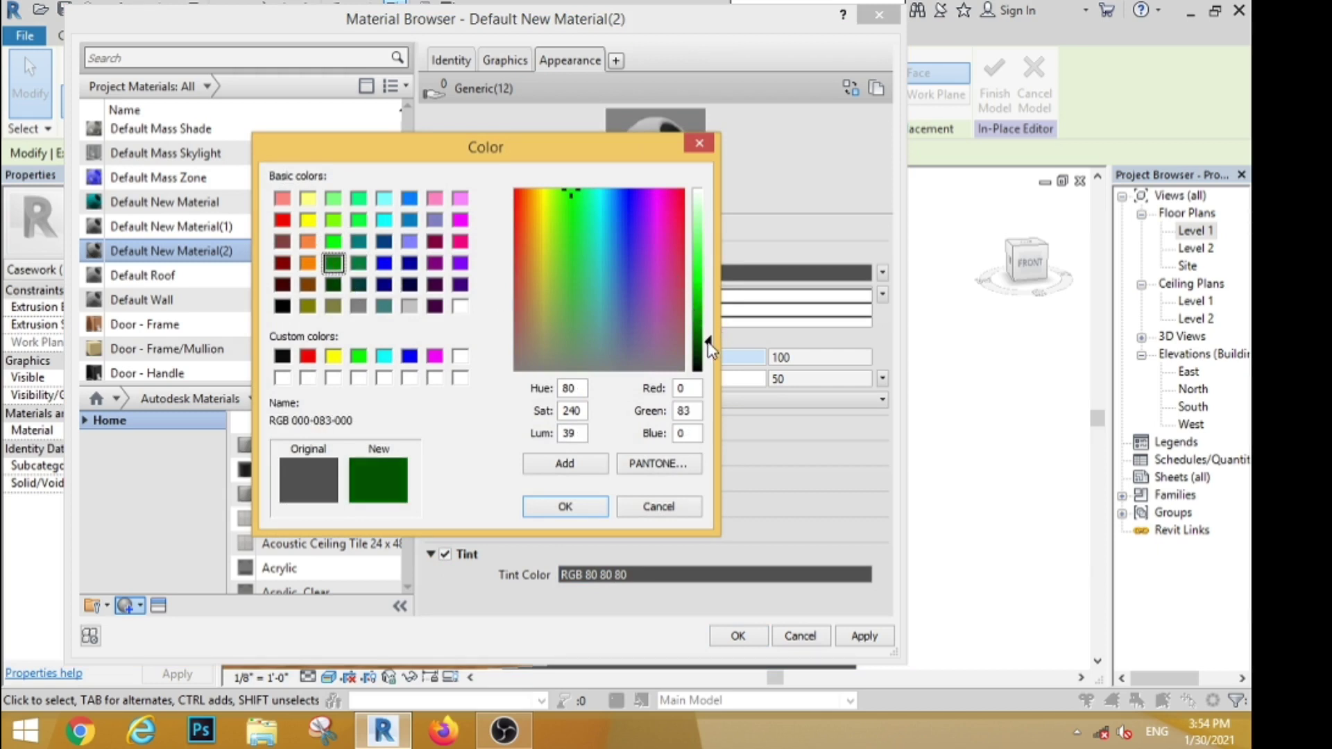
{"action": "key", "text": "Return"}
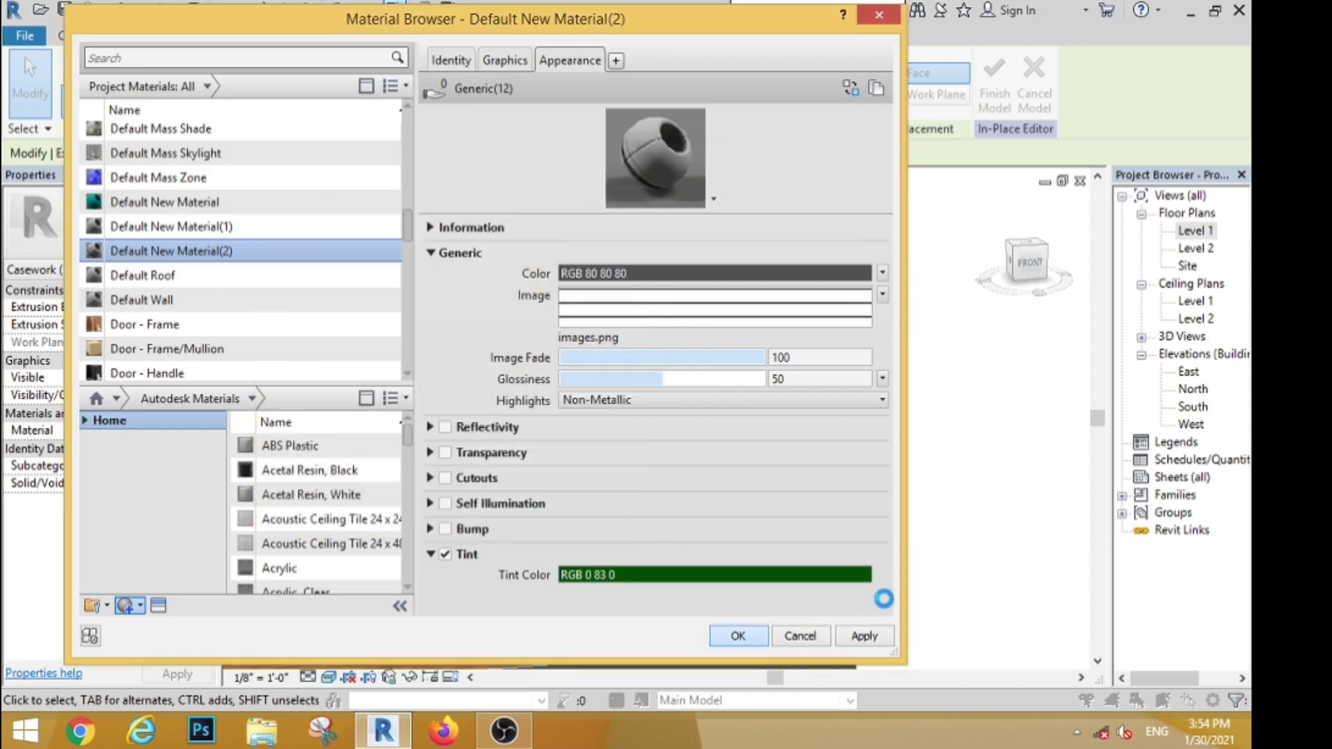
{"action": "key", "text": "Return"}
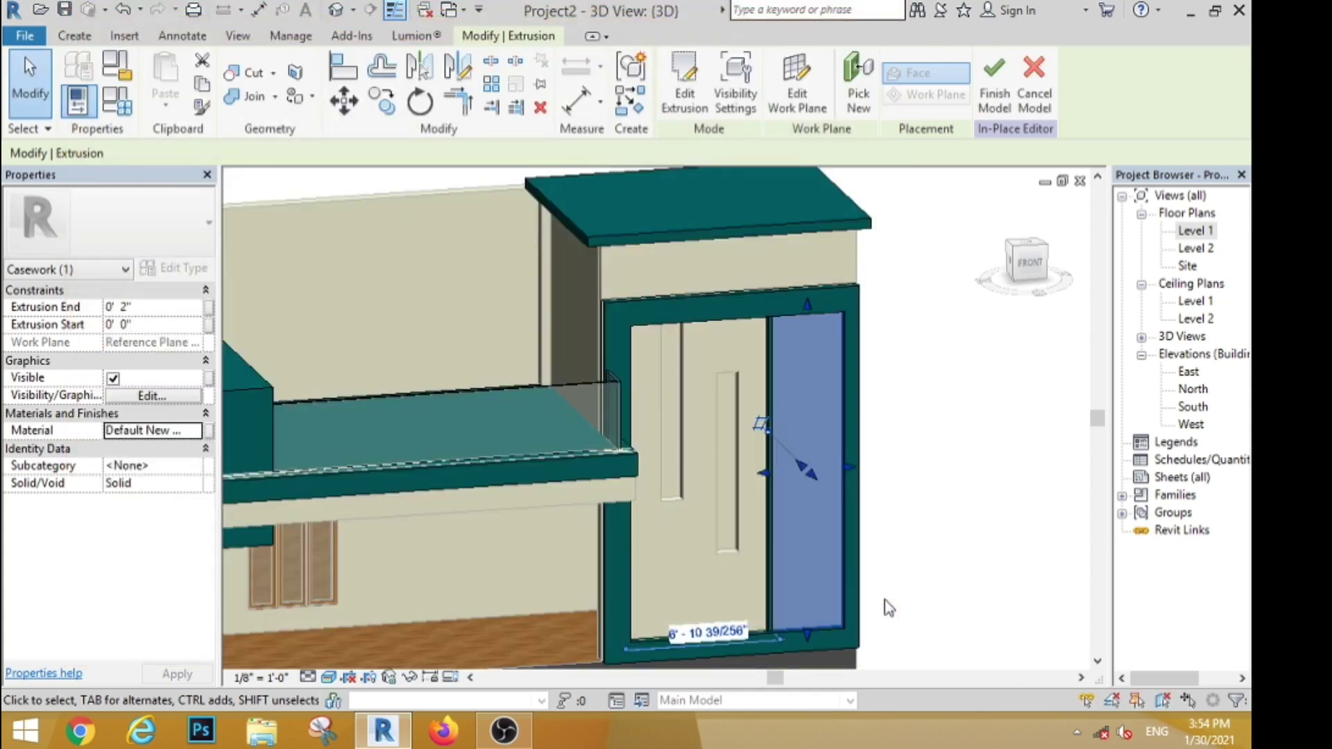
{"action": "left_click", "coordinate": [926, 588]}
{"action": "scroll", "coordinate": [909, 500], "scroll_direction": "down", "scroll_amount": 1}
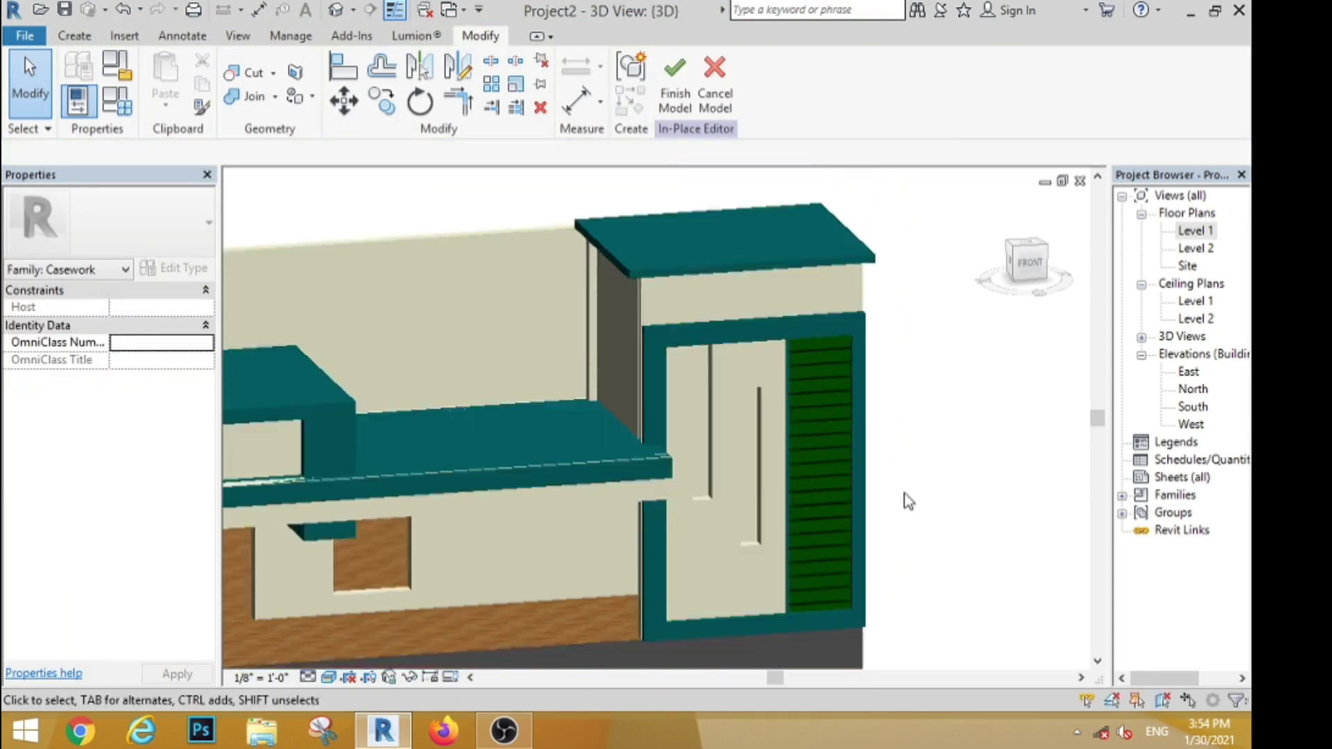
{"action": "scroll", "coordinate": [909, 501], "scroll_direction": "down", "scroll_amount": 2}
{"action": "left_click", "coordinate": [1034, 262]}
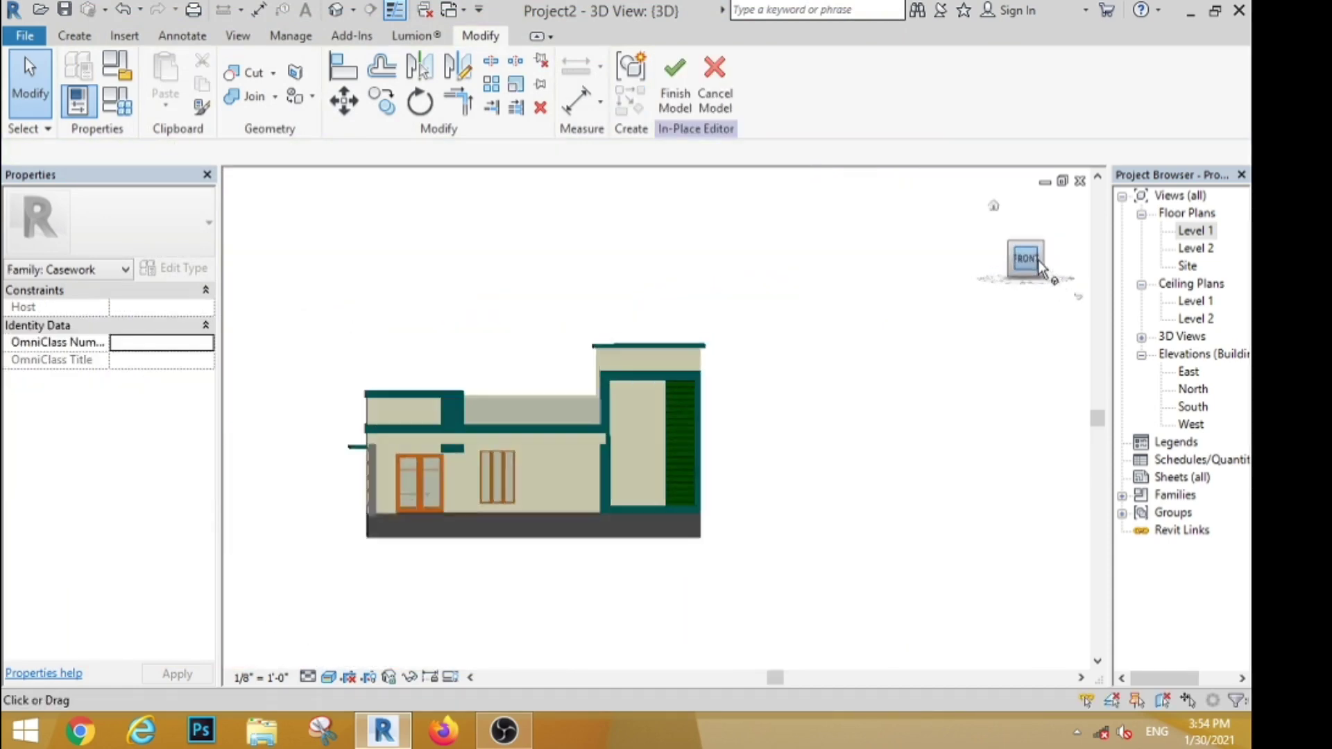
Move the outer and inner upper edges of the tower's front frame upward, keeping the top band about its original thickness.
{"action": "scroll", "coordinate": [636, 327], "scroll_direction": "up", "scroll_amount": 4}
{"action": "left_click", "coordinate": [627, 340]}
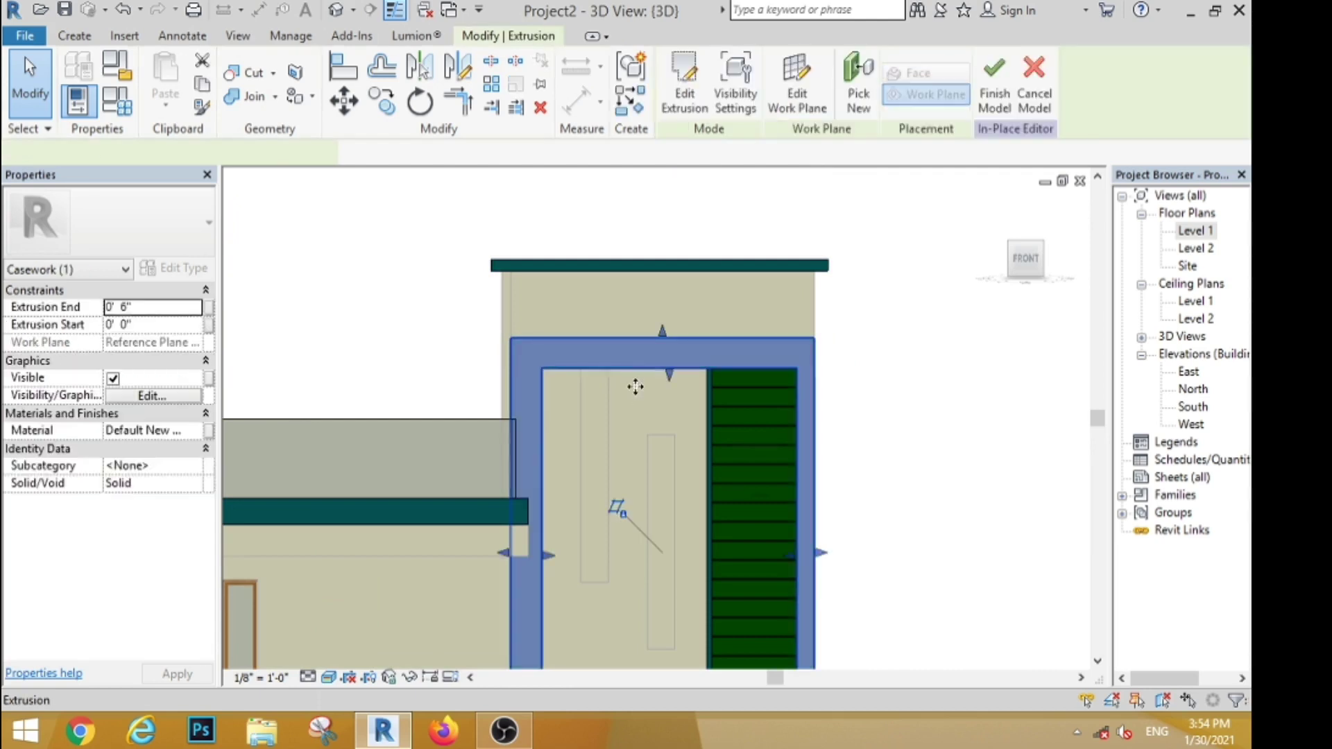
{"action": "left_click_drag", "start_coordinate": [662, 333], "coordinate": [663, 303]}
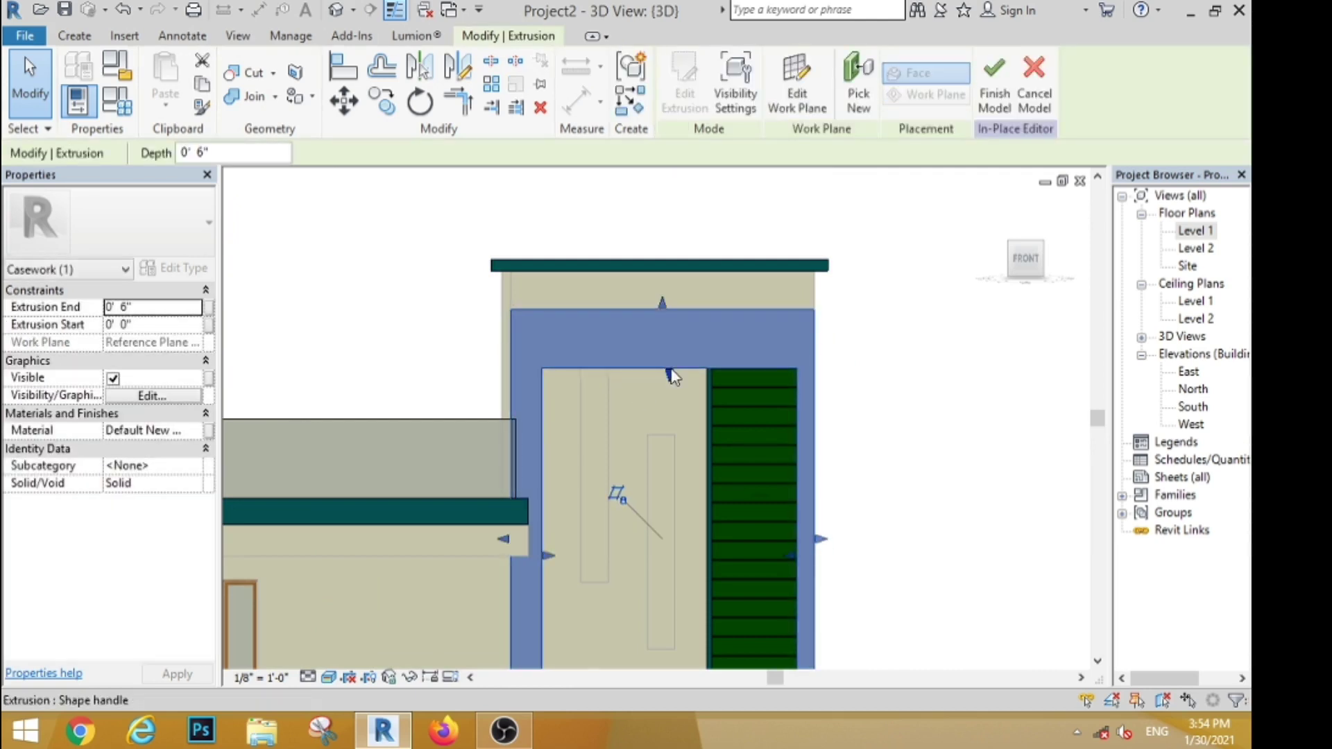
{"action": "left_click_drag", "start_coordinate": [670, 372], "coordinate": [663, 336]}
{"action": "left_click", "coordinate": [850, 404]}
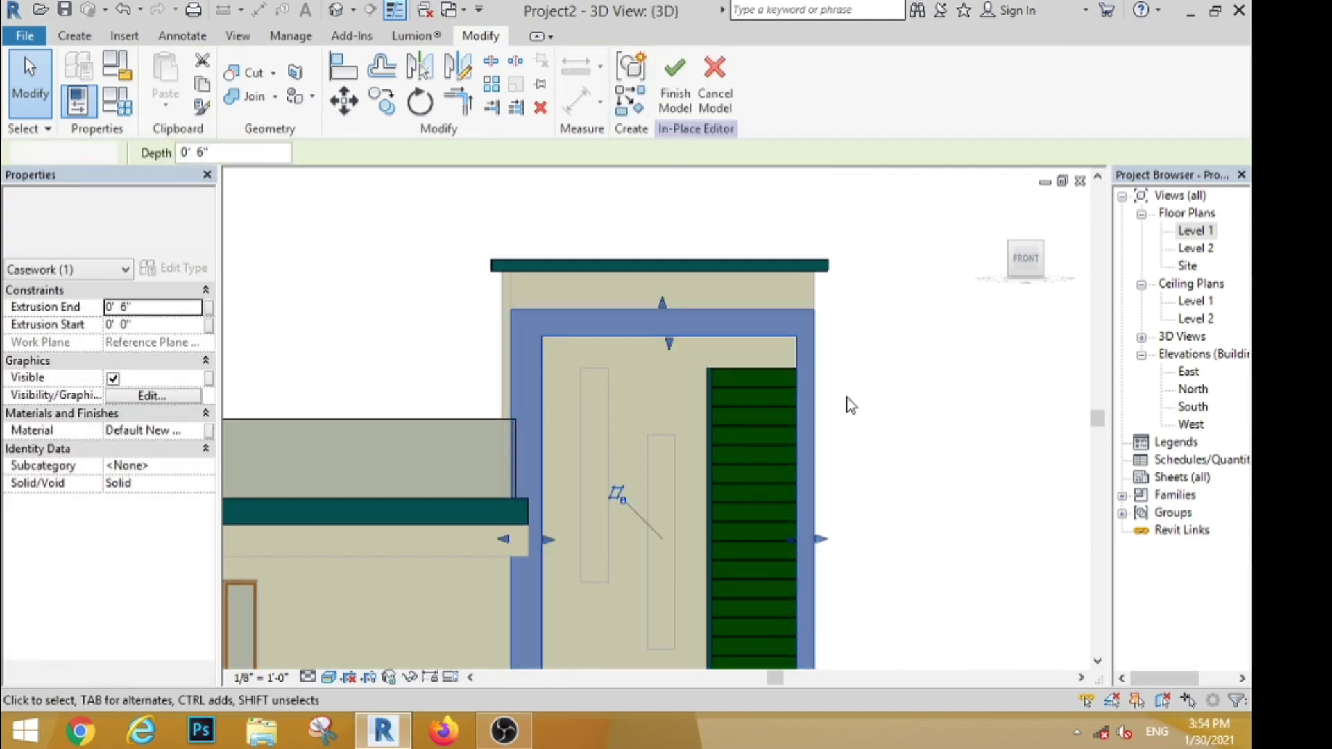
{"action": "scroll", "coordinate": [848, 409], "scroll_direction": "down", "scroll_amount": 4}
{"action": "scroll", "coordinate": [843, 428], "scroll_direction": "up", "scroll_amount": 1}
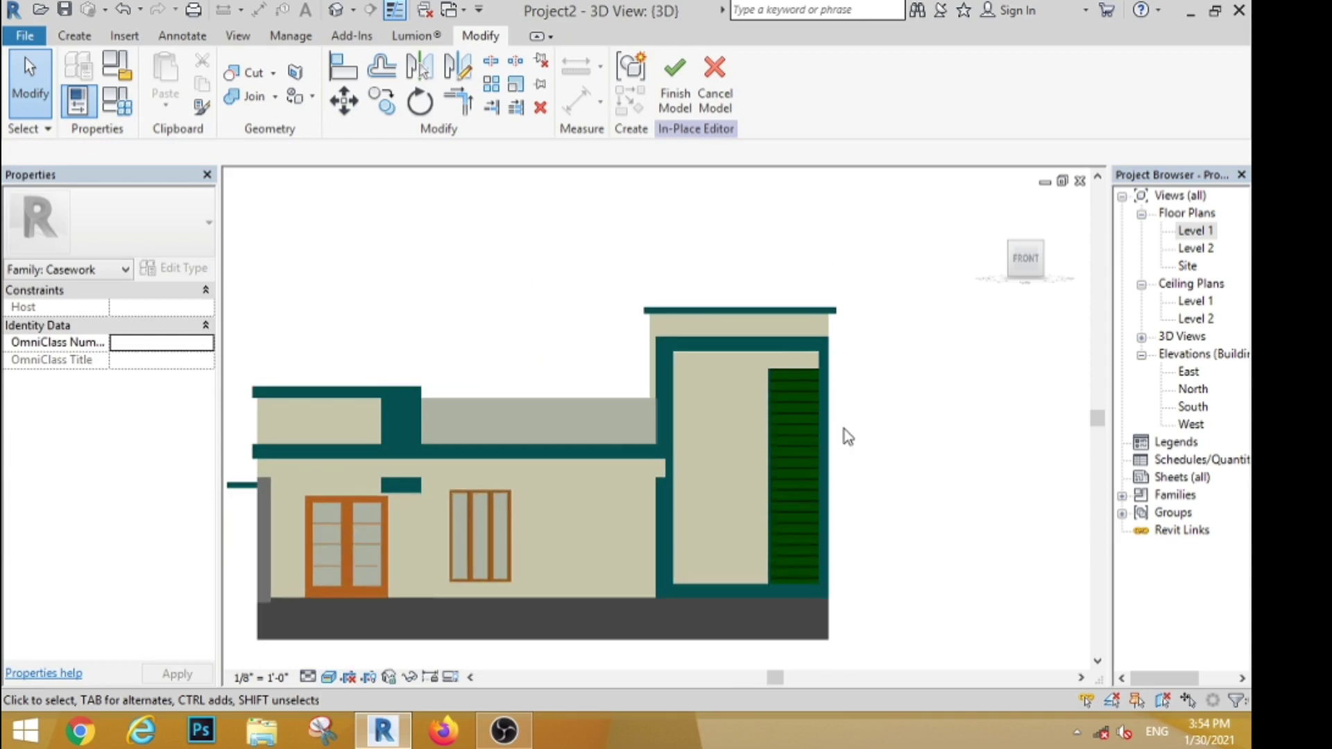
Start a new extrusion and set its work plane to the named reference plane at the tower's front.
{"action": "left_click", "coordinate": [85, 42]}
{"action": "left_click", "coordinate": [166, 94]}
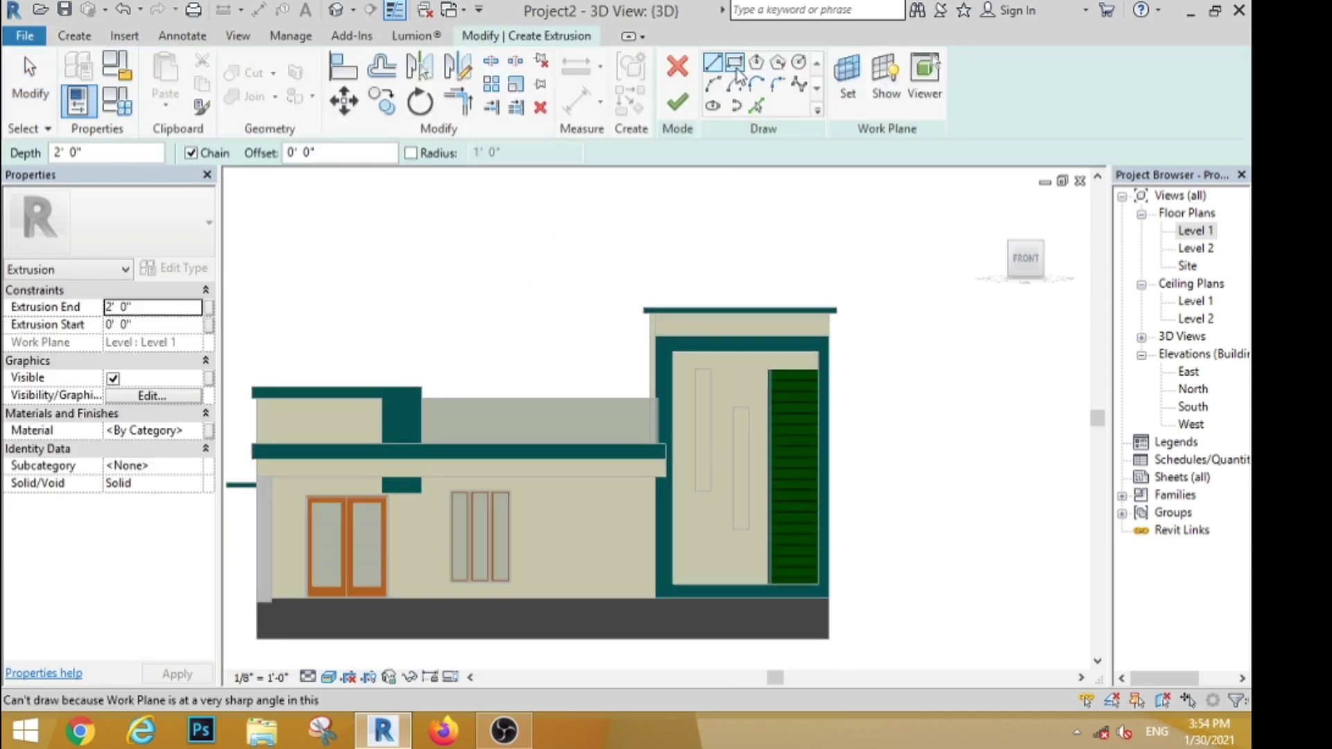
{"action": "left_click", "coordinate": [863, 97]}
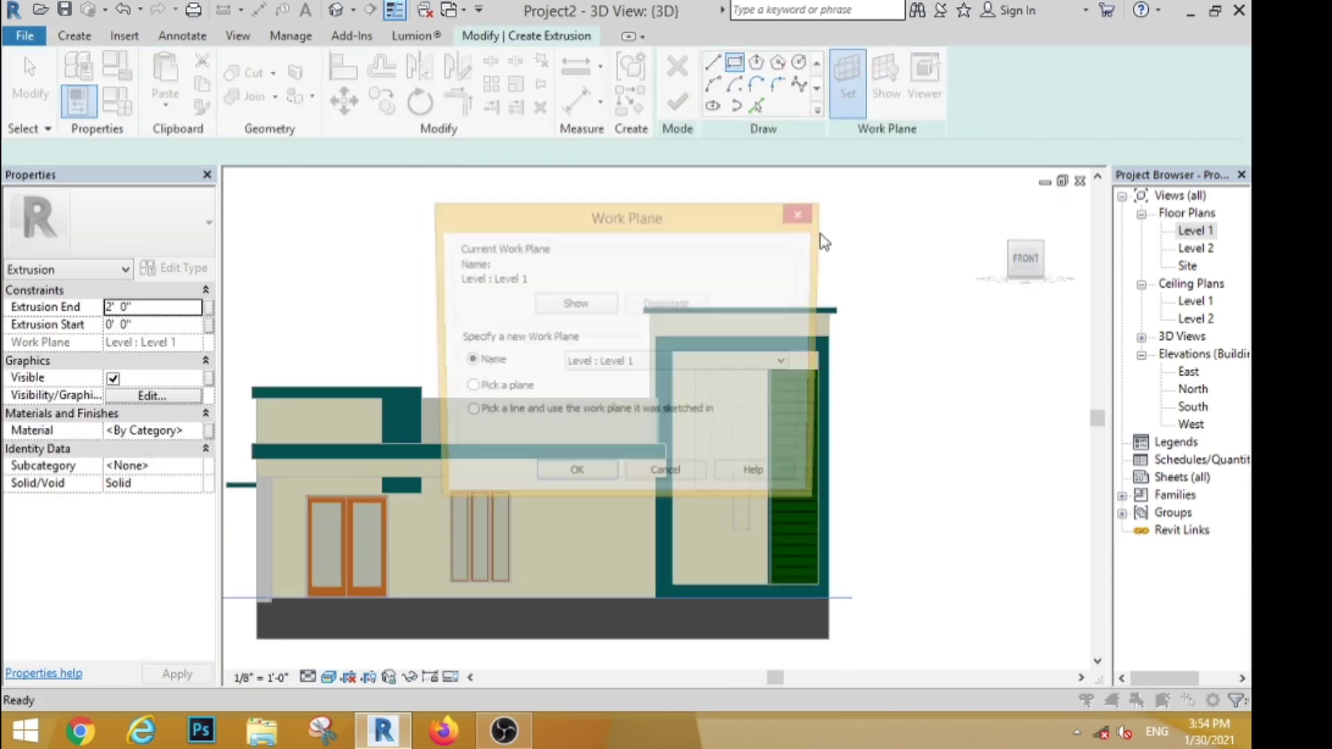
{"action": "left_click", "coordinate": [690, 364]}
{"action": "left_click", "coordinate": [646, 408]}
{"action": "left_click", "coordinate": [574, 478]}
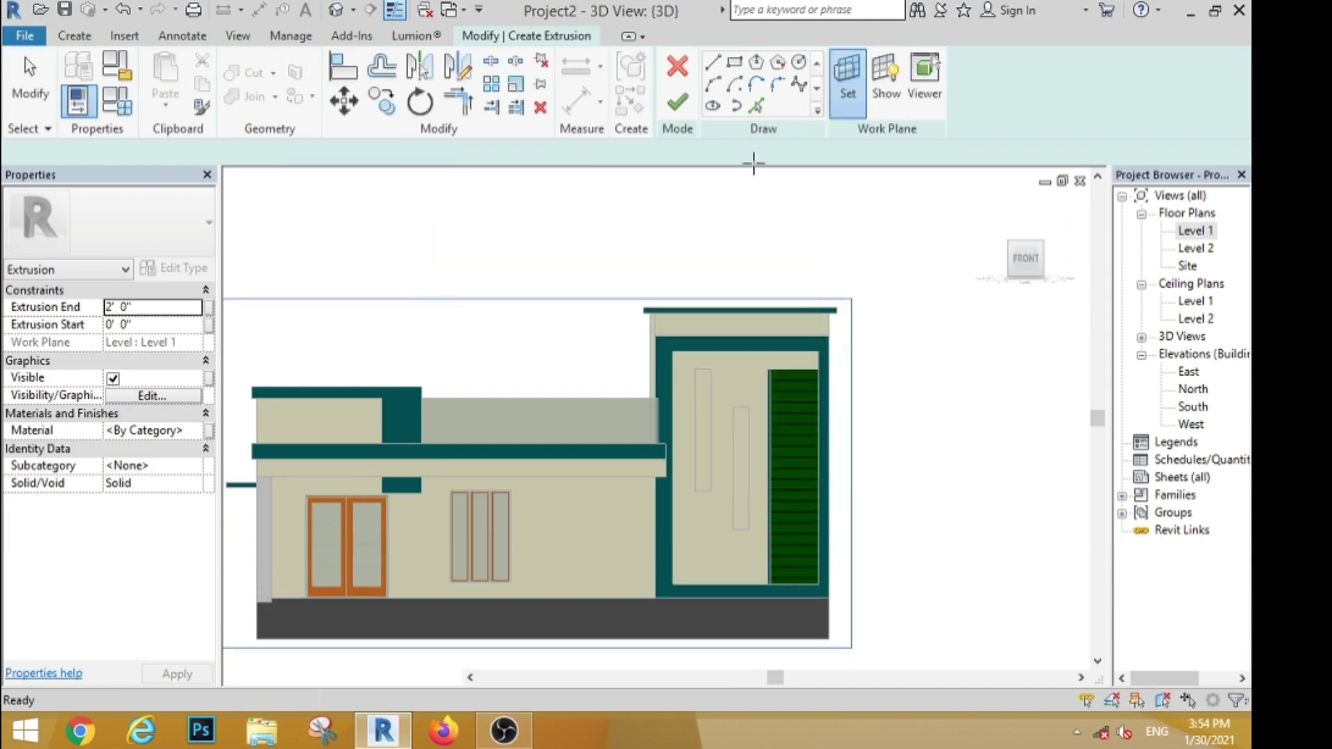
Sketch a rectangle around the tower's taller-placed 8'-0" slot opening and a second one offset outward by 2".
{"action": "left_click", "coordinate": [755, 63]}
{"action": "left_click", "coordinate": [734, 63]}
{"action": "scroll", "coordinate": [714, 374], "scroll_direction": "up", "scroll_amount": 3}
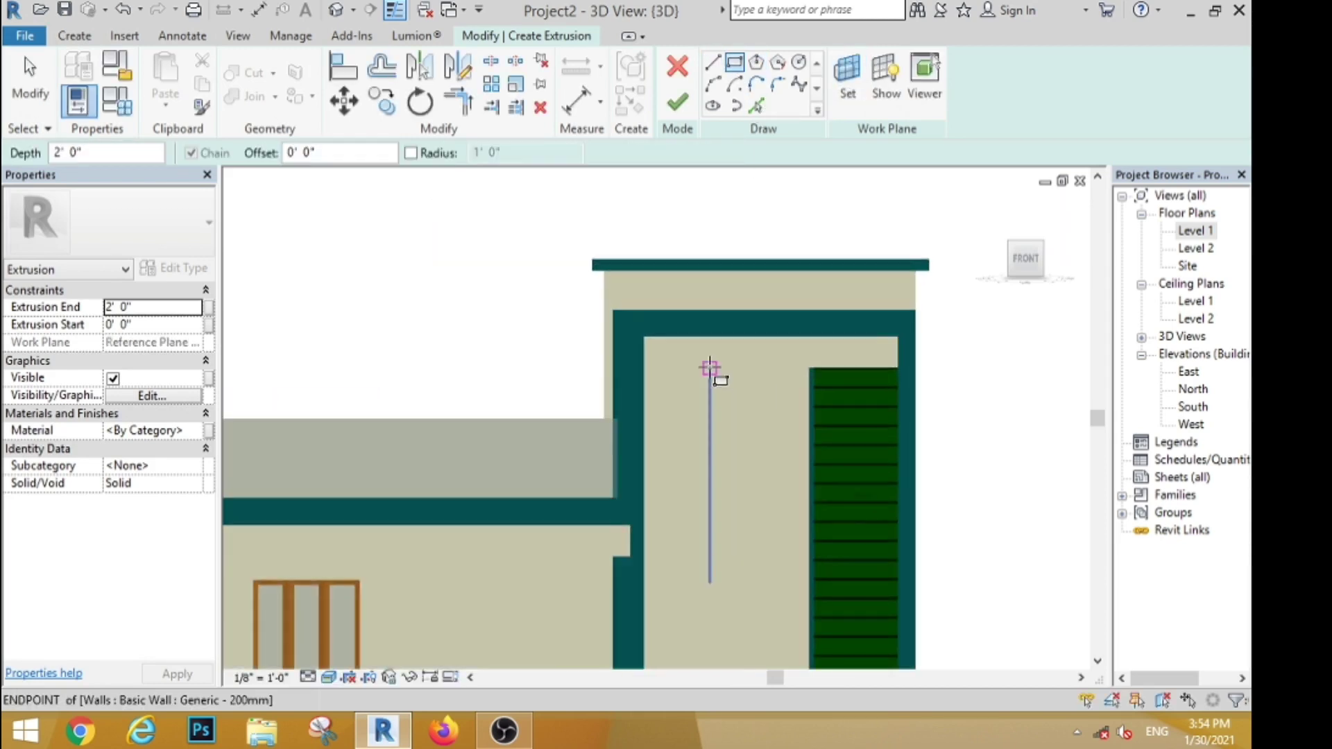
{"action": "left_click", "coordinate": [710, 368]}
{"action": "left_click", "coordinate": [679, 559]}
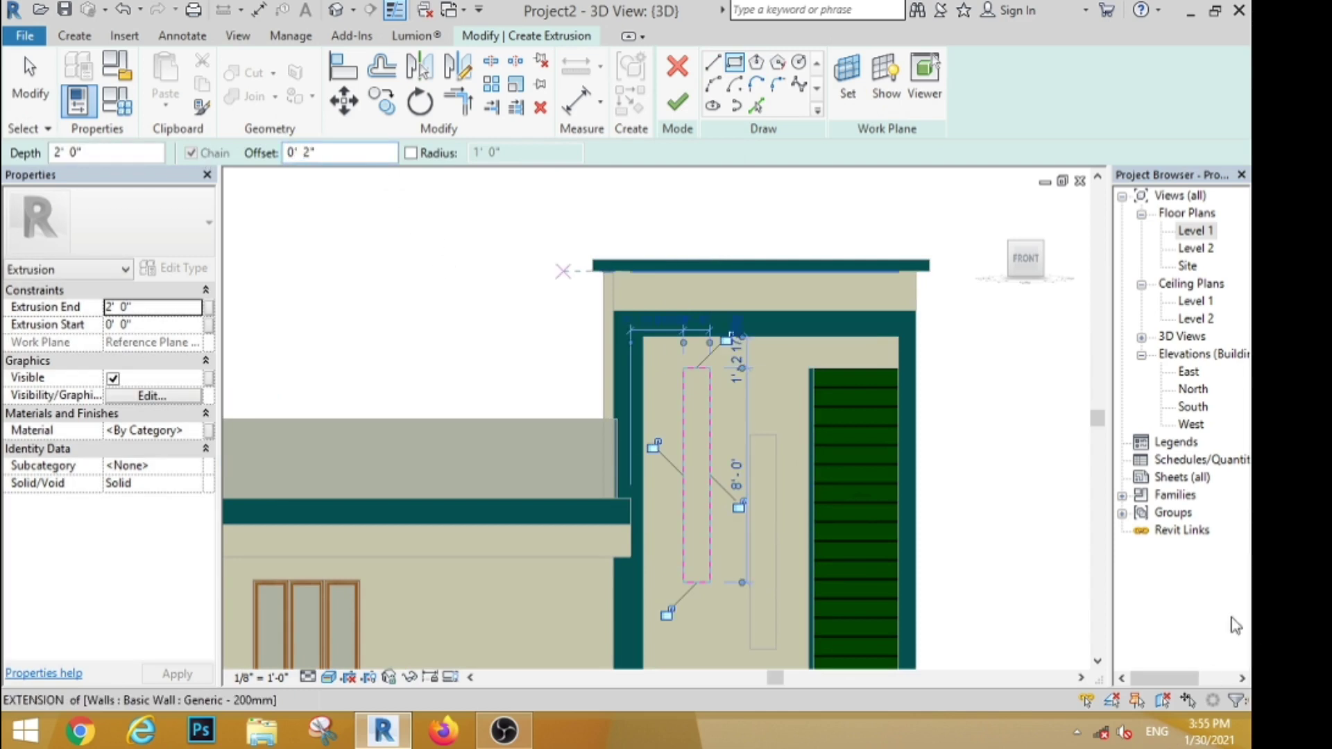
{"action": "left_click", "coordinate": [686, 371]}
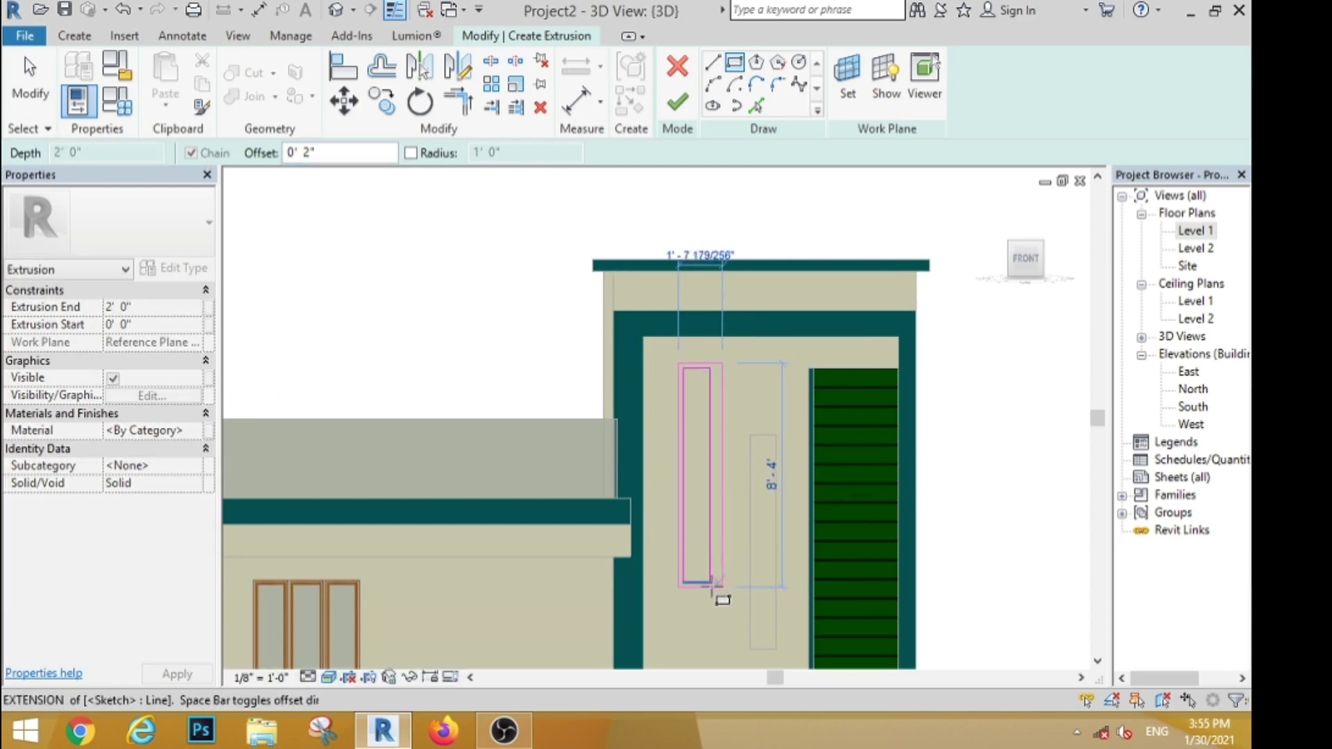
{"action": "left_click", "coordinate": [710, 583]}
{"action": "key", "text": "Escape"}
Copy the double-rectangle outline onto the tower's lower slot opening and finish the extrusion.
{"action": "scroll", "coordinate": [666, 348], "scroll_direction": "down", "scroll_amount": 1}
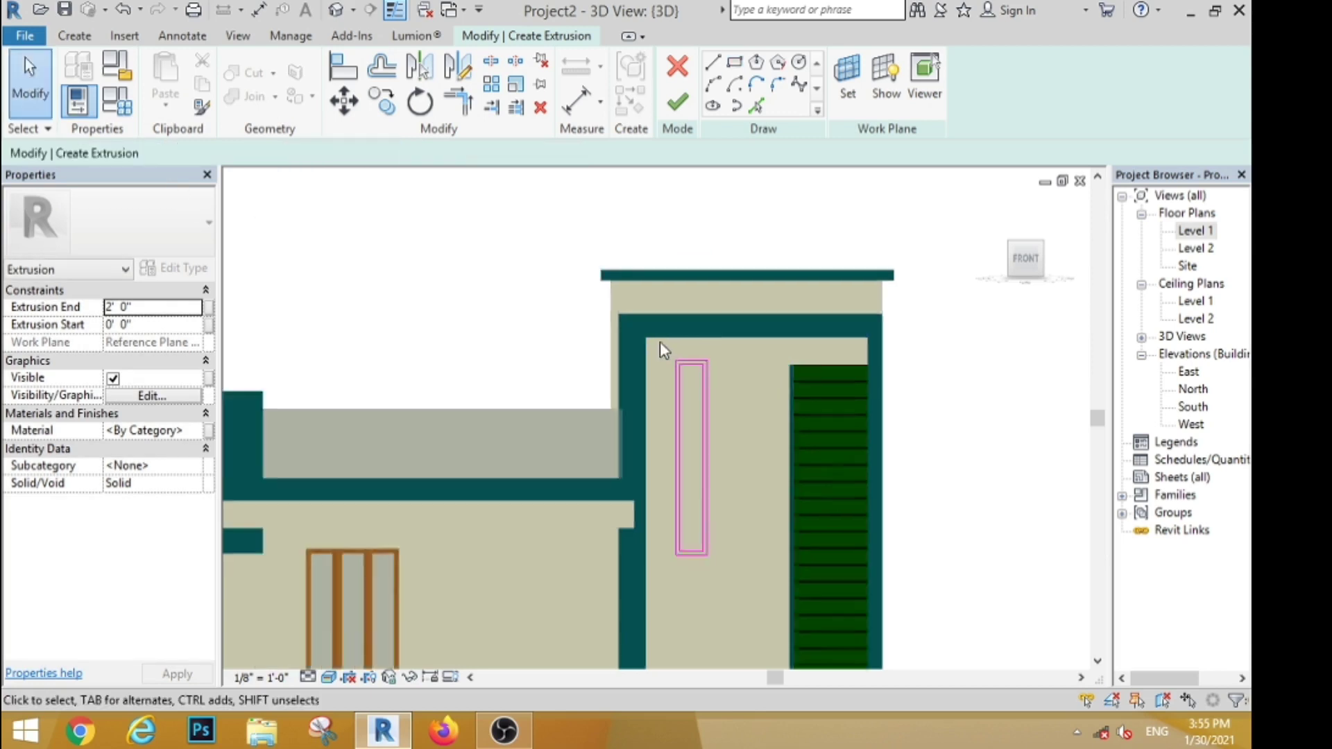
{"action": "scroll", "coordinate": [716, 327], "scroll_direction": "up", "scroll_amount": 1}
{"action": "left_click_drag", "start_coordinate": [716, 314], "coordinate": [643, 580]}
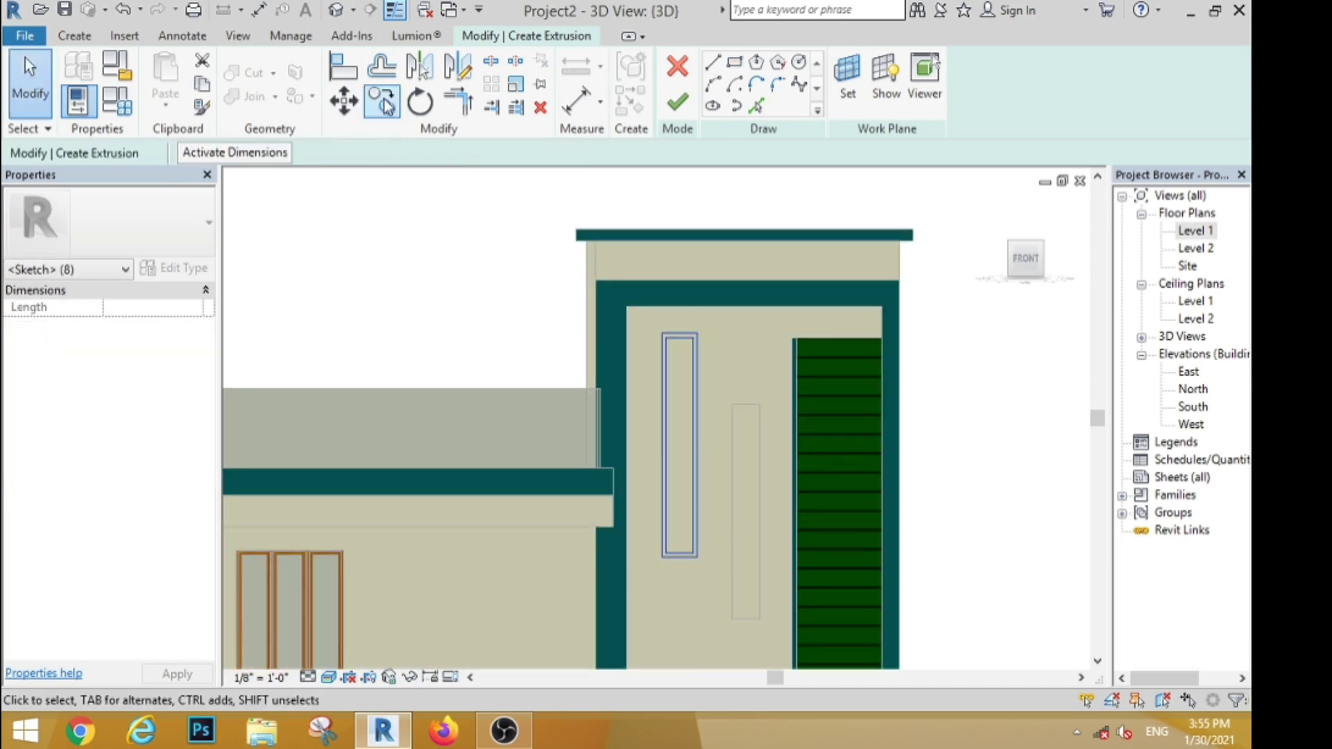
{"action": "scroll", "coordinate": [682, 340], "scroll_direction": "up", "scroll_amount": 2}
{"action": "scroll", "coordinate": [696, 336], "scroll_direction": "down", "scroll_amount": 1}
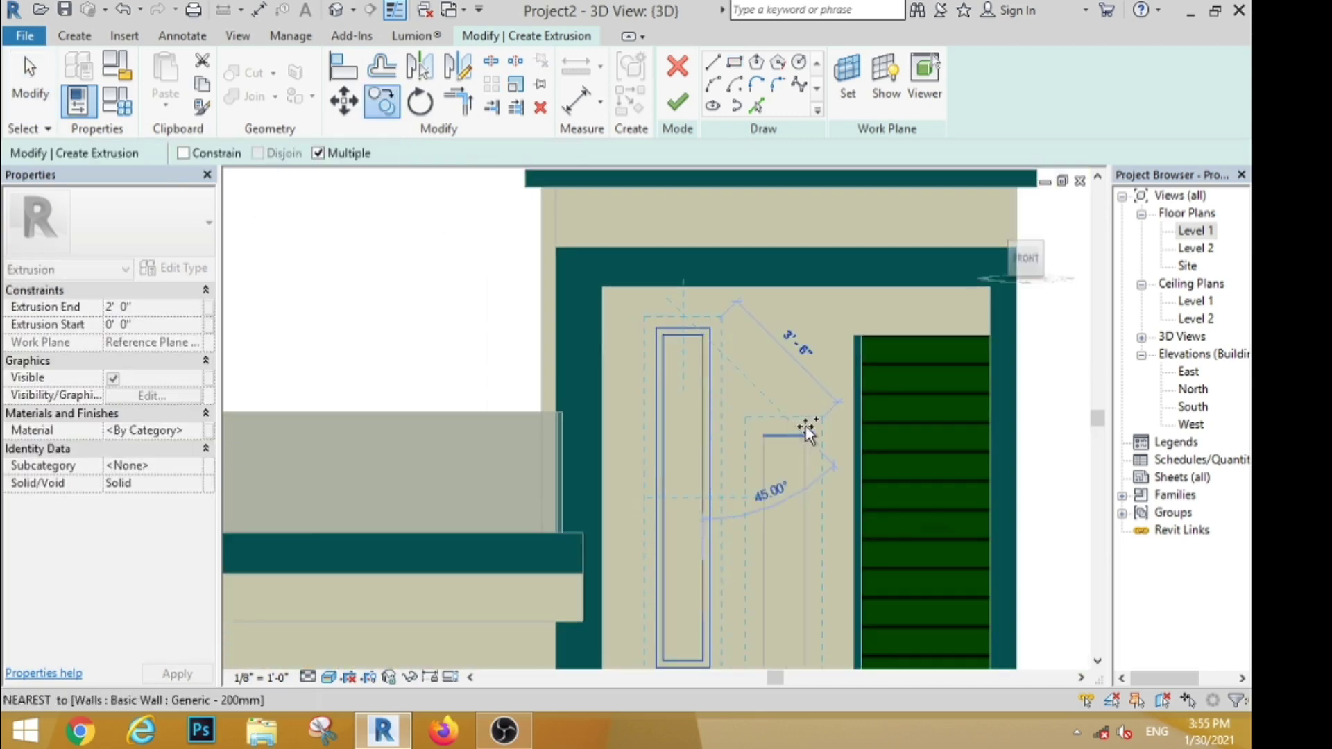
{"action": "left_click", "coordinate": [806, 437]}
{"action": "left_click", "coordinate": [677, 103]}
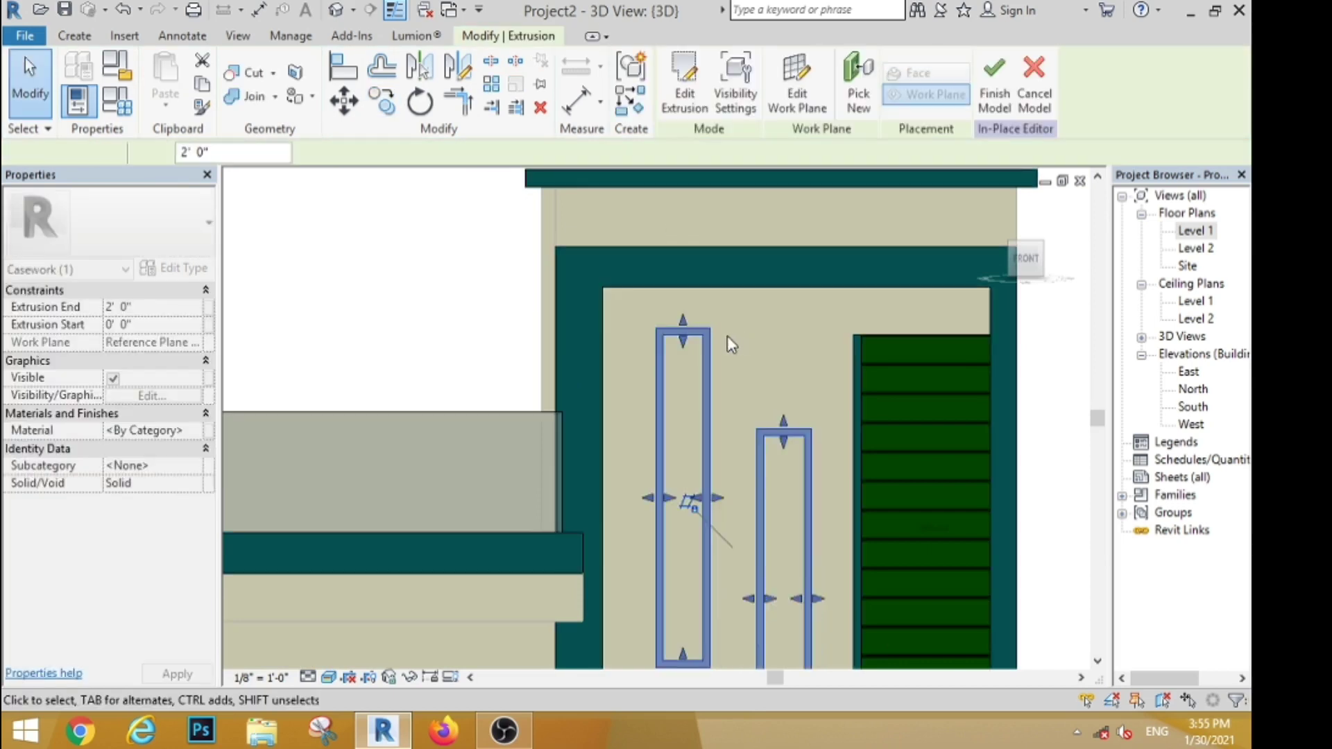
Assign Default New Material(1) to the extruded frames around the tower's two slot openings.
{"action": "scroll", "coordinate": [730, 343], "scroll_direction": "down", "scroll_amount": 2}
{"action": "scroll", "coordinate": [728, 338], "scroll_direction": "down", "scroll_amount": 2}
{"action": "left_click", "coordinate": [906, 423]}
{"action": "left_click", "coordinate": [754, 372]}
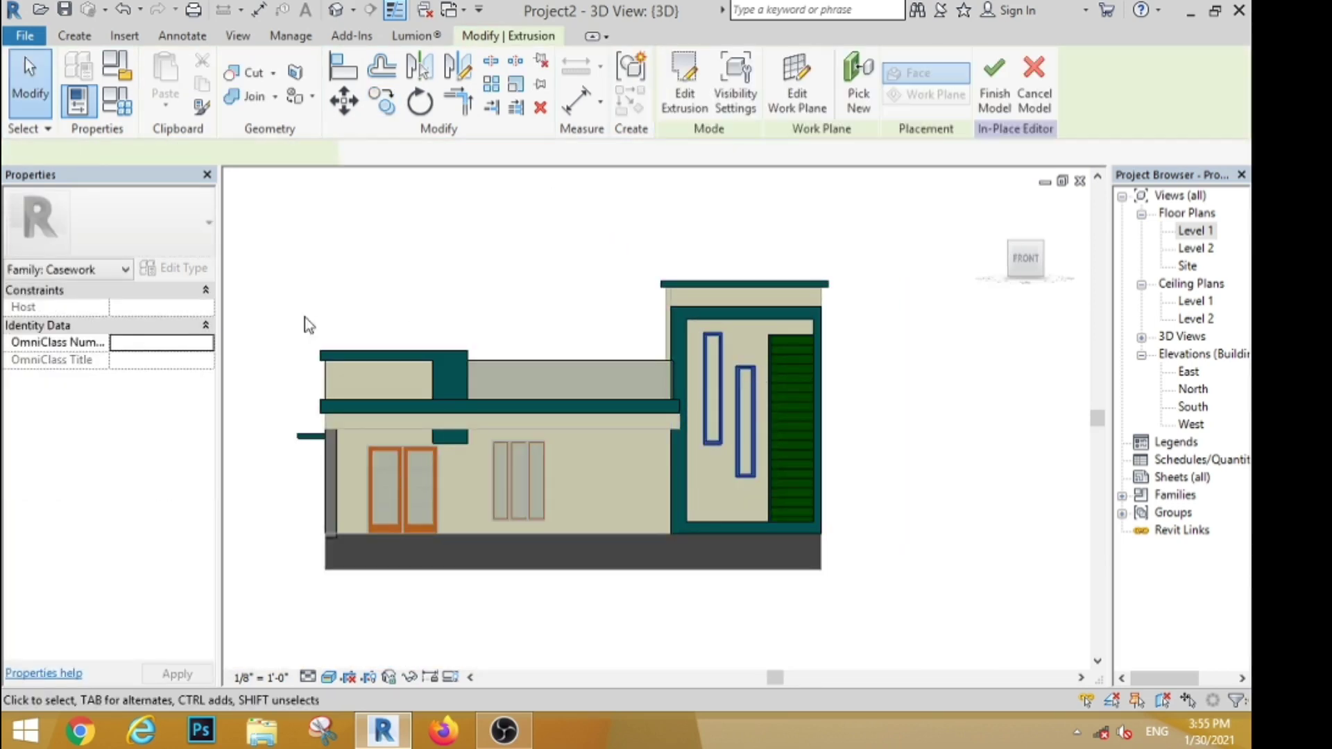
{"action": "left_click", "coordinate": [195, 431]}
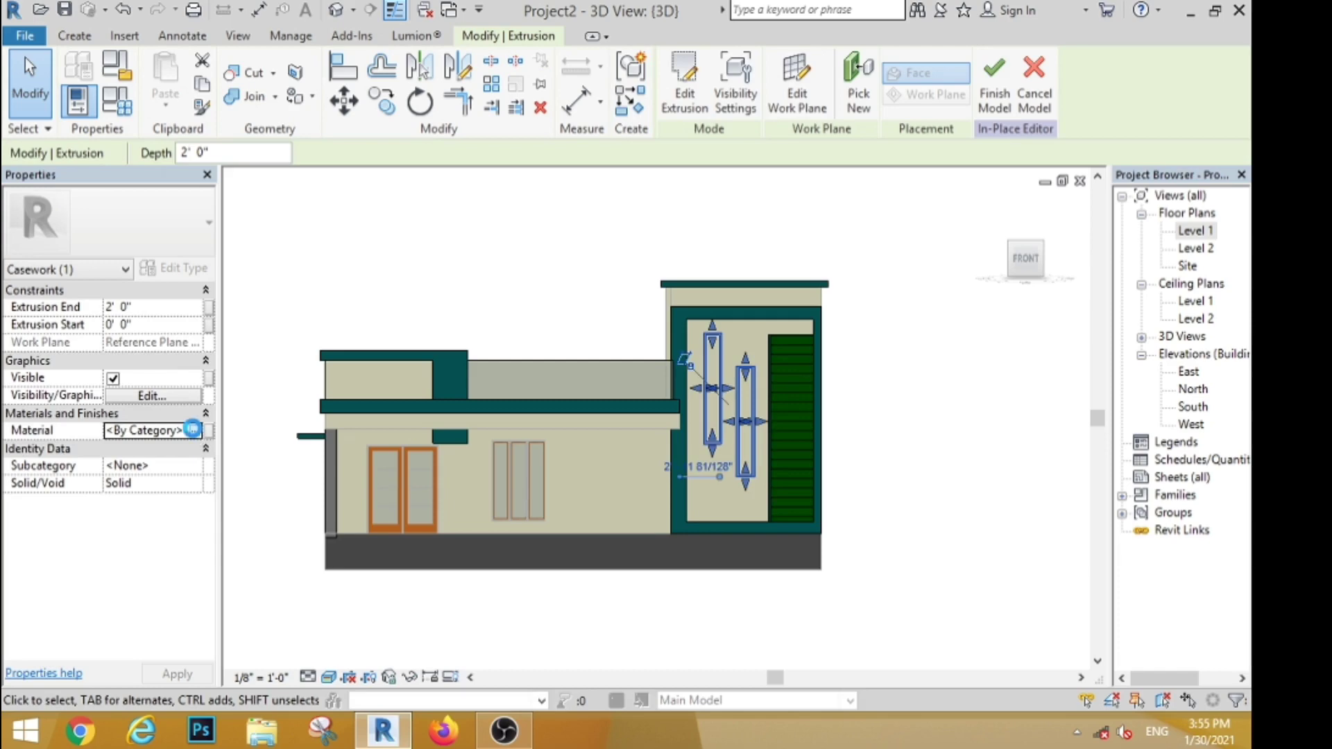
{"action": "left_click", "coordinate": [192, 430]}
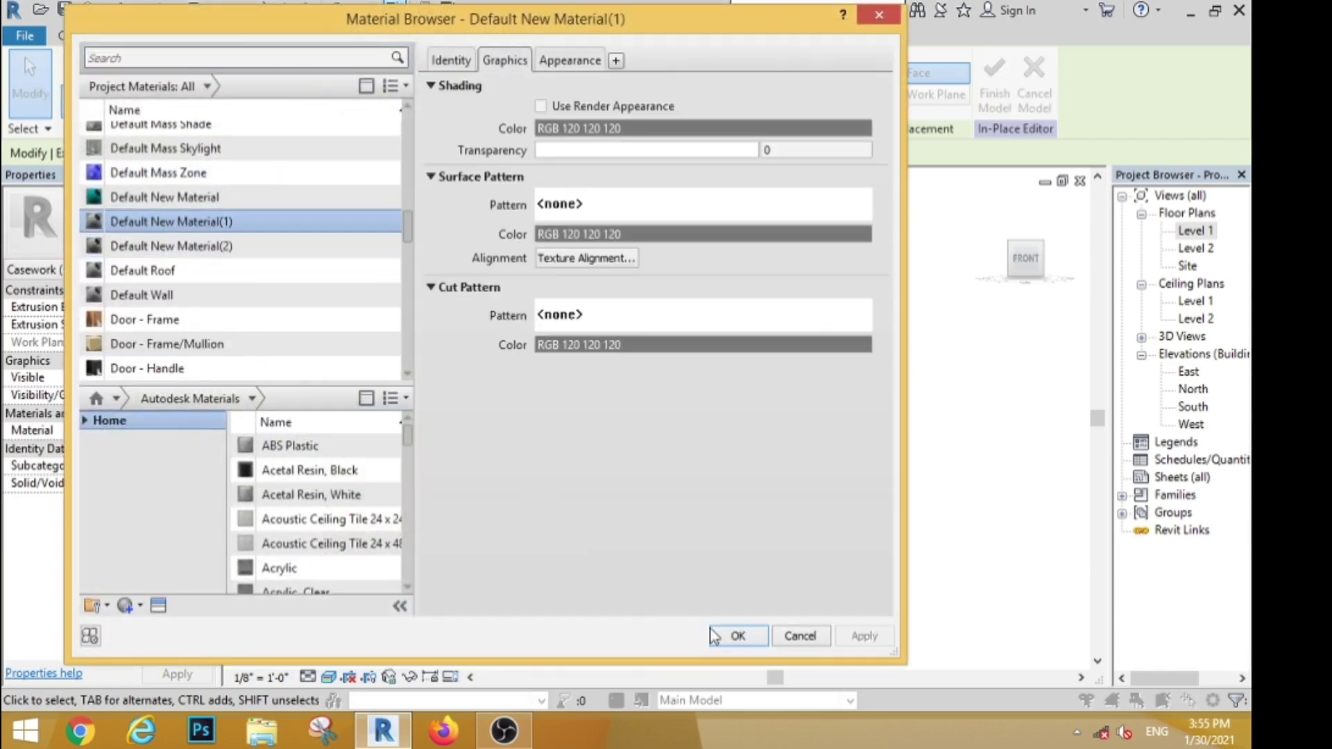
{"action": "left_click", "coordinate": [737, 636]}
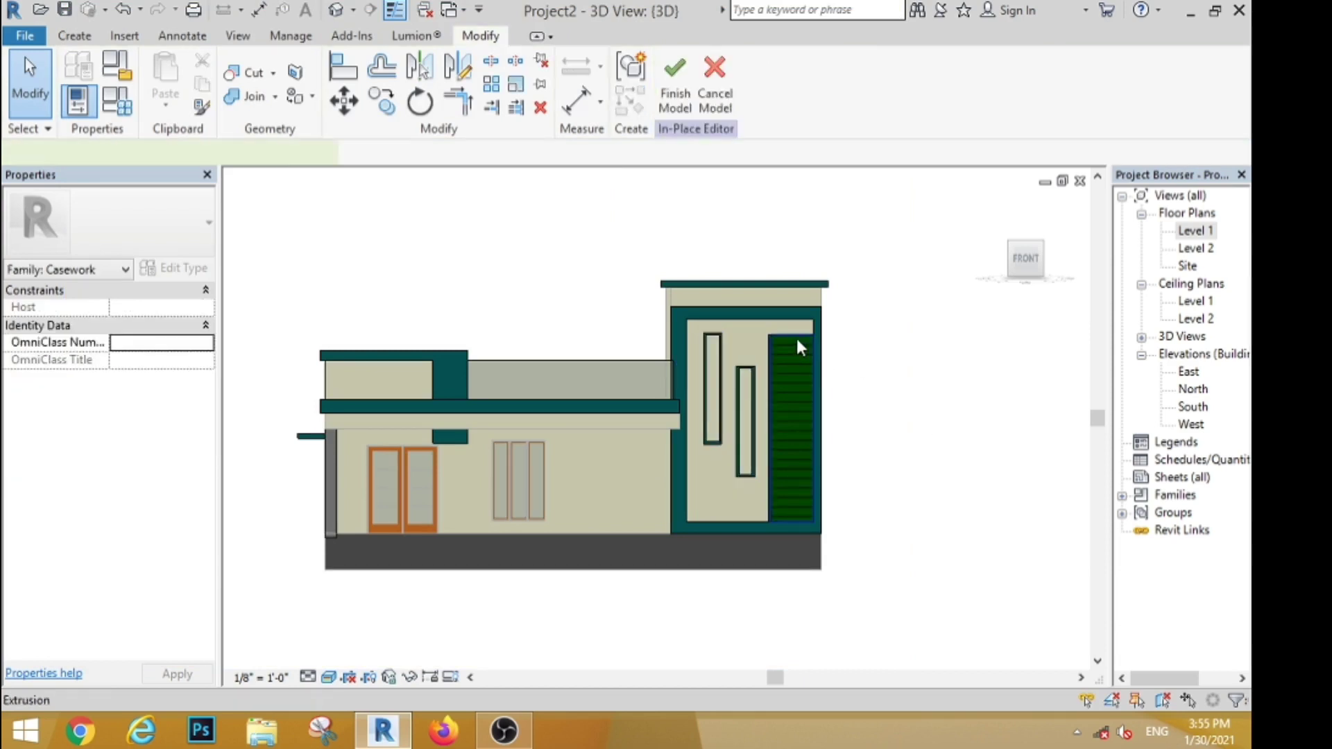
Extend the green lined panel upward to meet the underside of the tower frame's top band.
{"action": "left_click", "coordinate": [797, 342]}
{"action": "scroll", "coordinate": [722, 327], "scroll_direction": "up", "scroll_amount": 3}
{"action": "left_click_drag", "start_coordinate": [722, 318], "coordinate": [723, 314]}
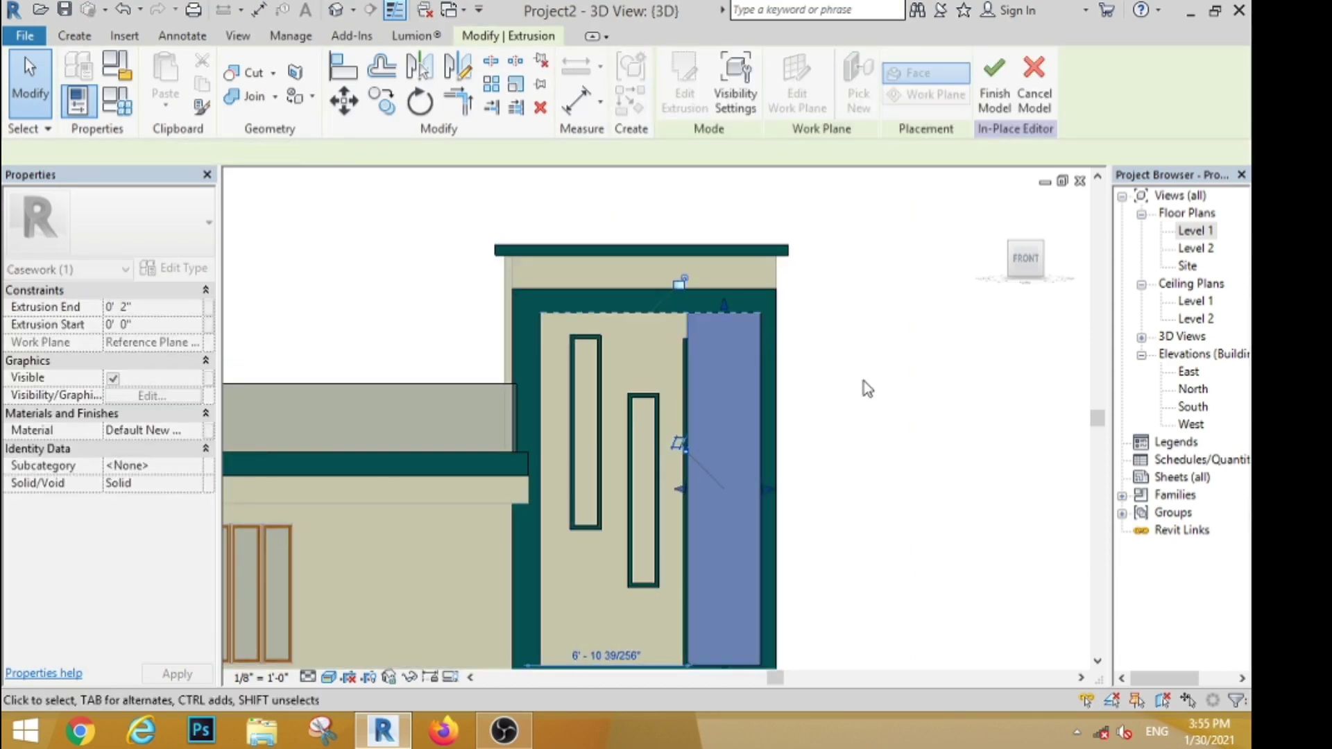
{"action": "left_click", "coordinate": [863, 381]}
{"action": "scroll", "coordinate": [765, 355], "scroll_direction": "down", "scroll_amount": 2}
Extend the thin vertical strip beside the green panel up to the frame's top band.
{"action": "scroll", "coordinate": [724, 327], "scroll_direction": "up", "scroll_amount": 5}
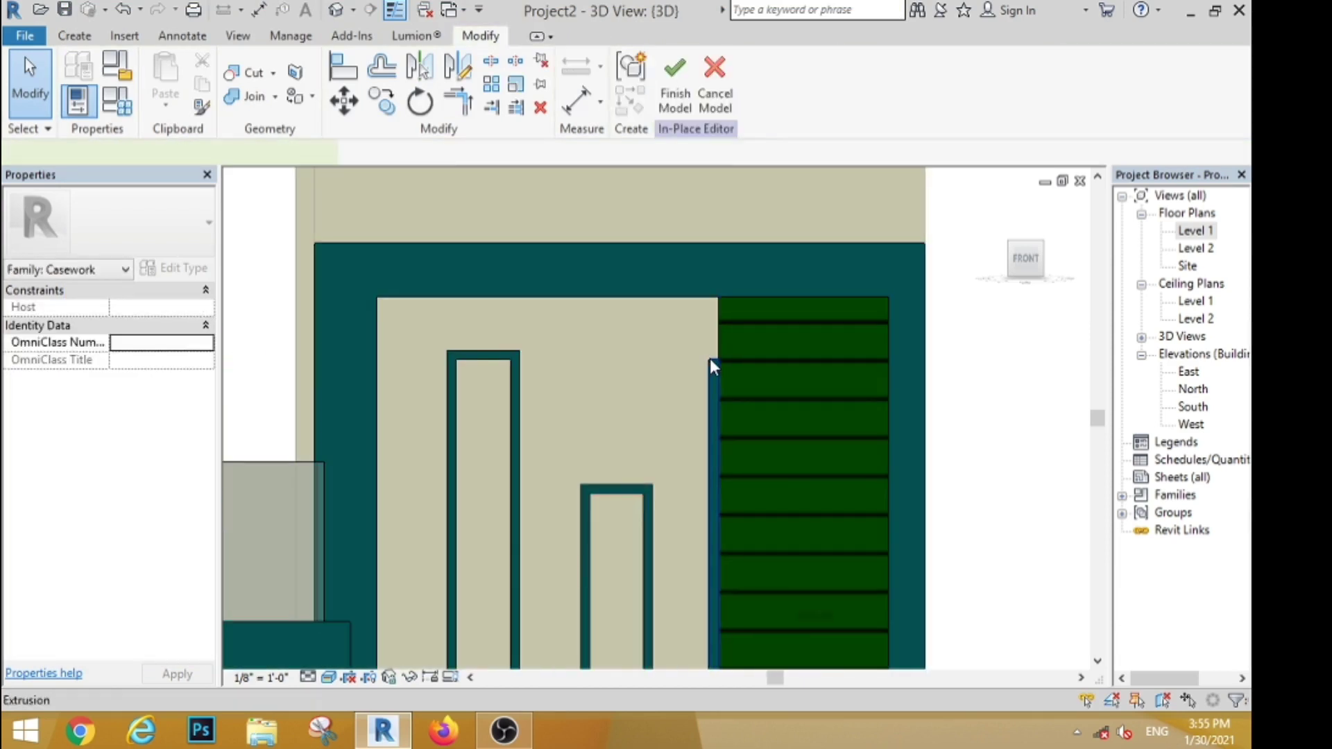
{"action": "left_click", "coordinate": [709, 358]}
{"action": "left_click_drag", "start_coordinate": [713, 353], "coordinate": [714, 298]}
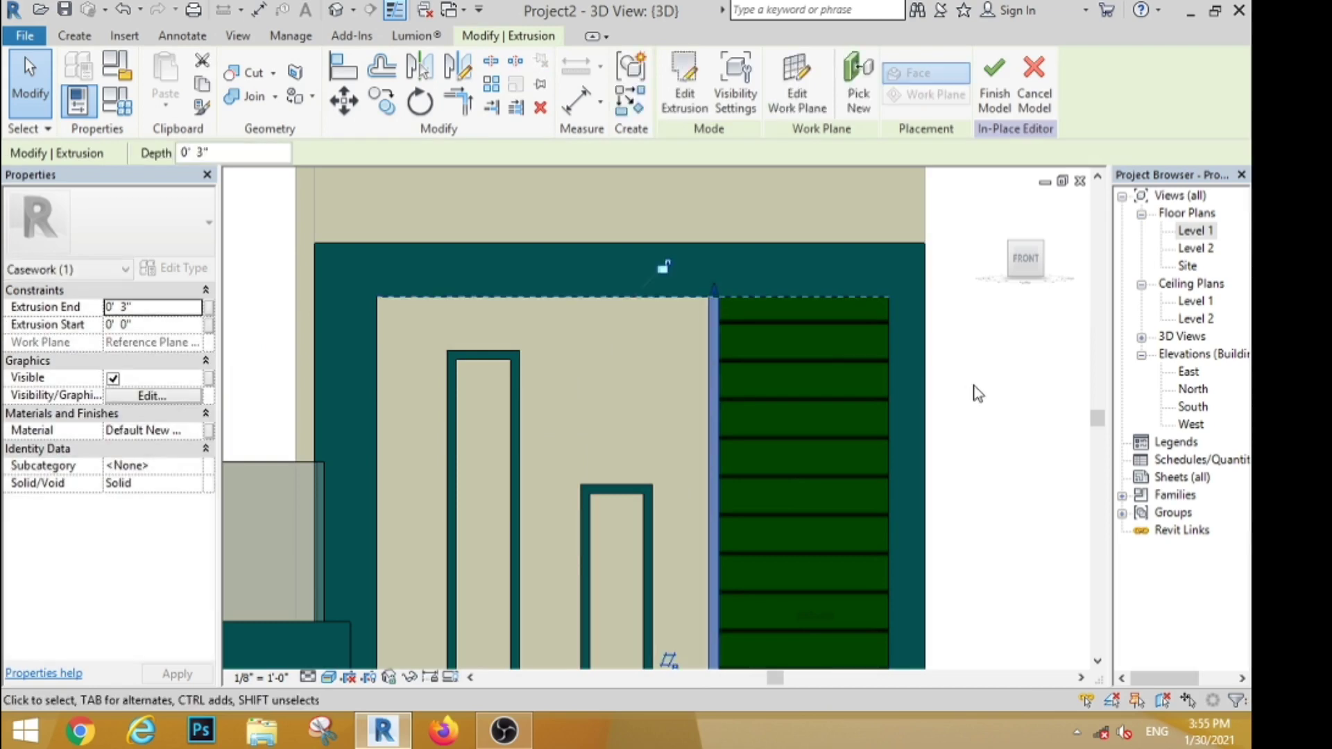
{"action": "key", "text": "Escape"}
Reduce the extrusion end of the two slot frames so they project less from the tower's front.
{"action": "scroll", "coordinate": [719, 318], "scroll_direction": "down", "scroll_amount": 4}
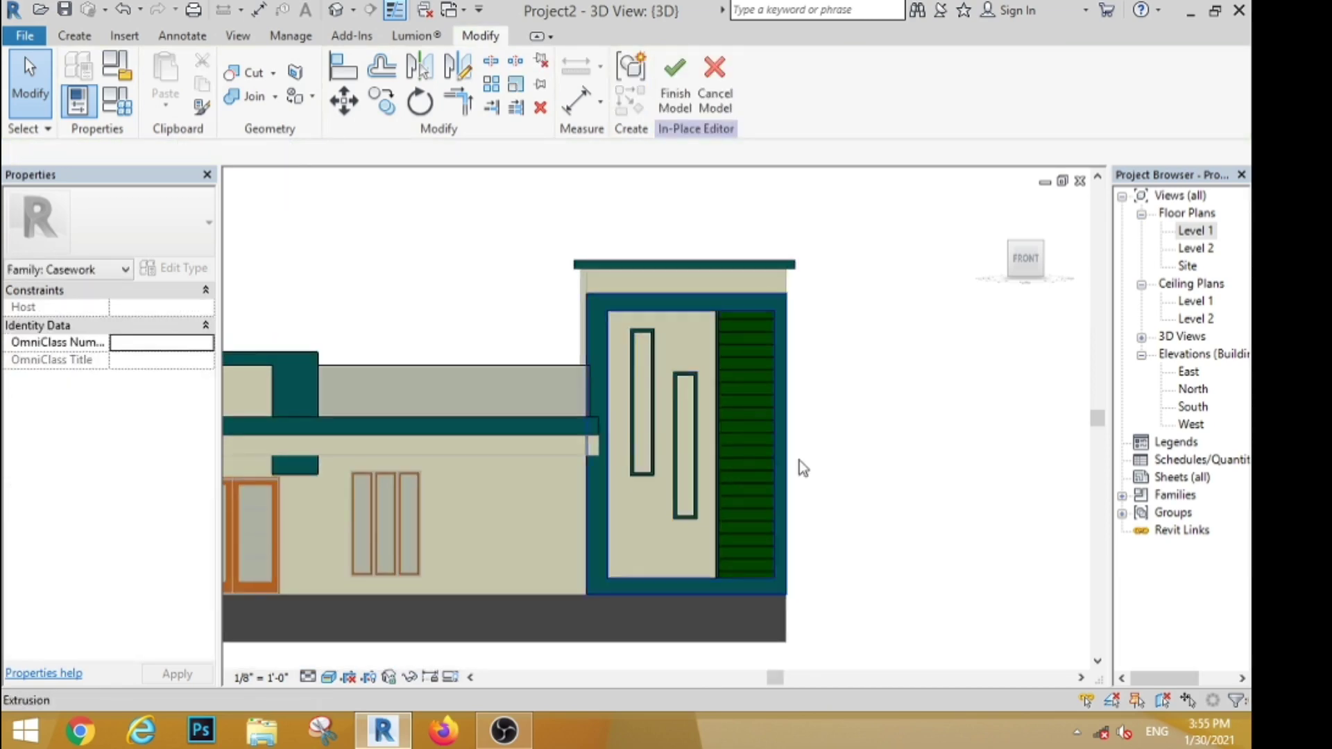
{"action": "middle_click_drag", "start_coordinate": [799, 460], "coordinate": [912, 509], "text": "shift"}
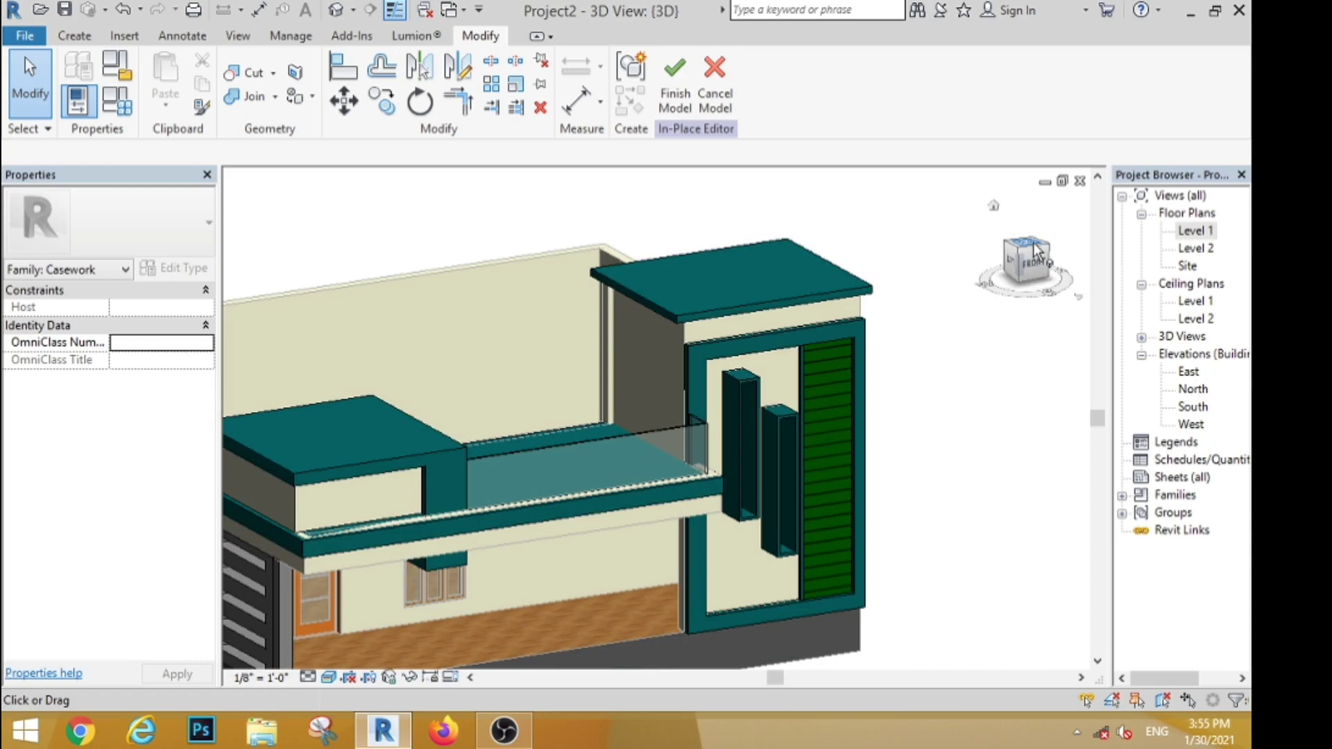
{"action": "left_click", "coordinate": [1036, 251]}
{"action": "scroll", "coordinate": [767, 595], "scroll_direction": "up", "scroll_amount": 5}
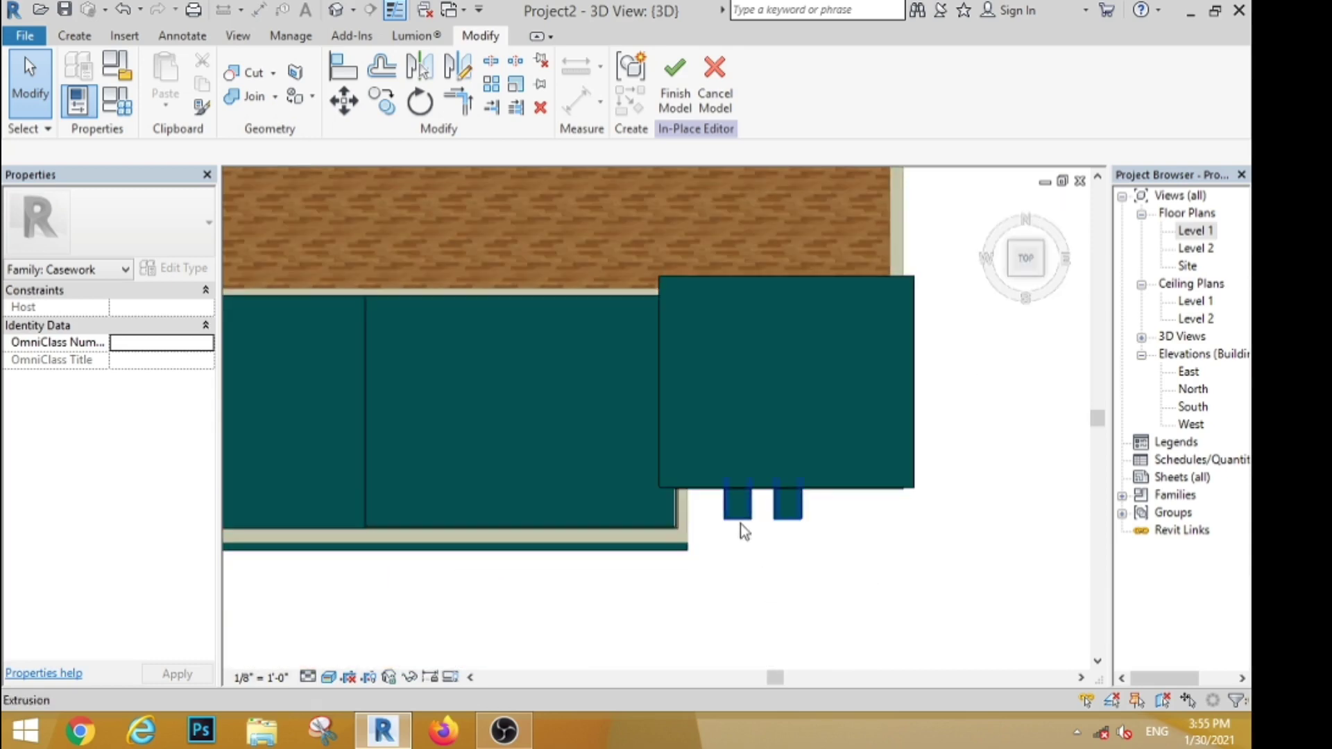
{"action": "left_click", "coordinate": [739, 522]}
{"action": "left_click", "coordinate": [148, 306]}
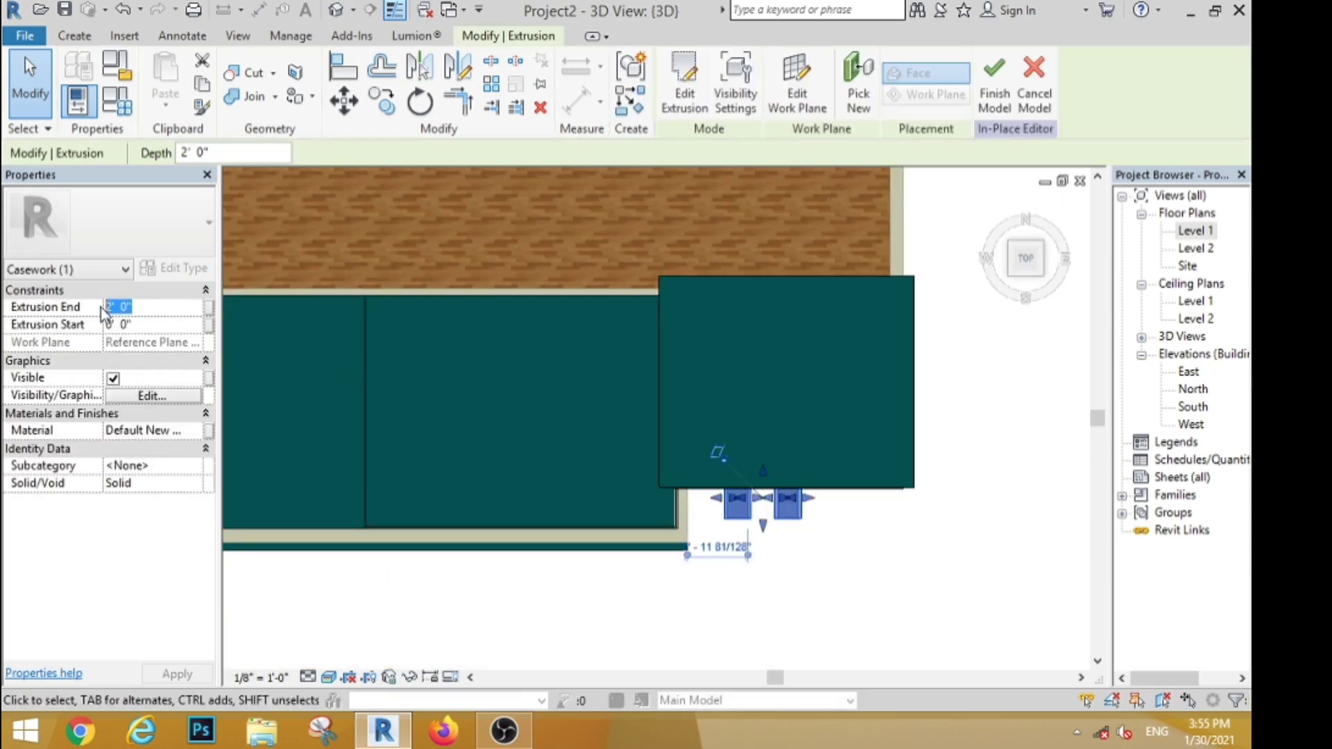
{"action": "left_click", "coordinate": [862, 577]}
Raise the lower edge of the roof box extrusion's vertical leg to the underside of the teal slab band above the door.
{"action": "left_click", "coordinate": [994, 209]}
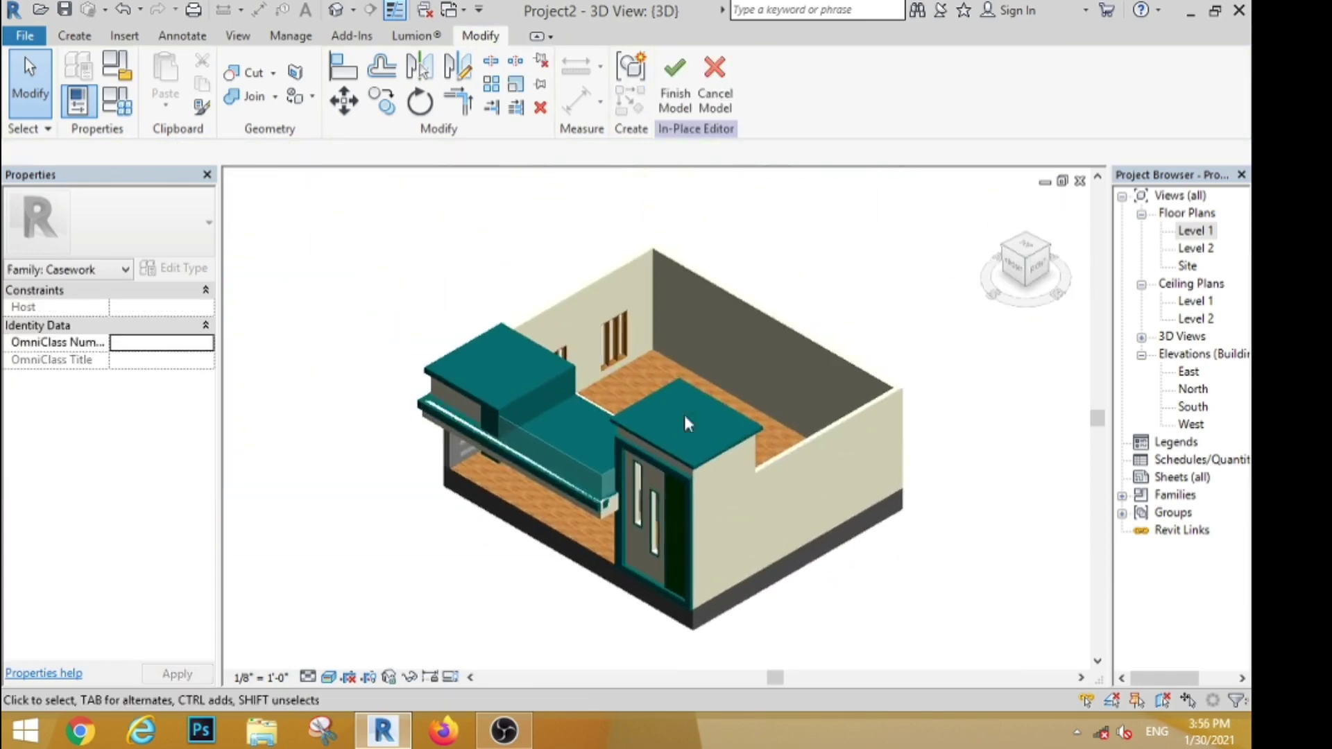
{"action": "middle_click_drag", "start_coordinate": [673, 428], "coordinate": [619, 410], "text": "shift"}
{"action": "left_click", "coordinate": [614, 380]}
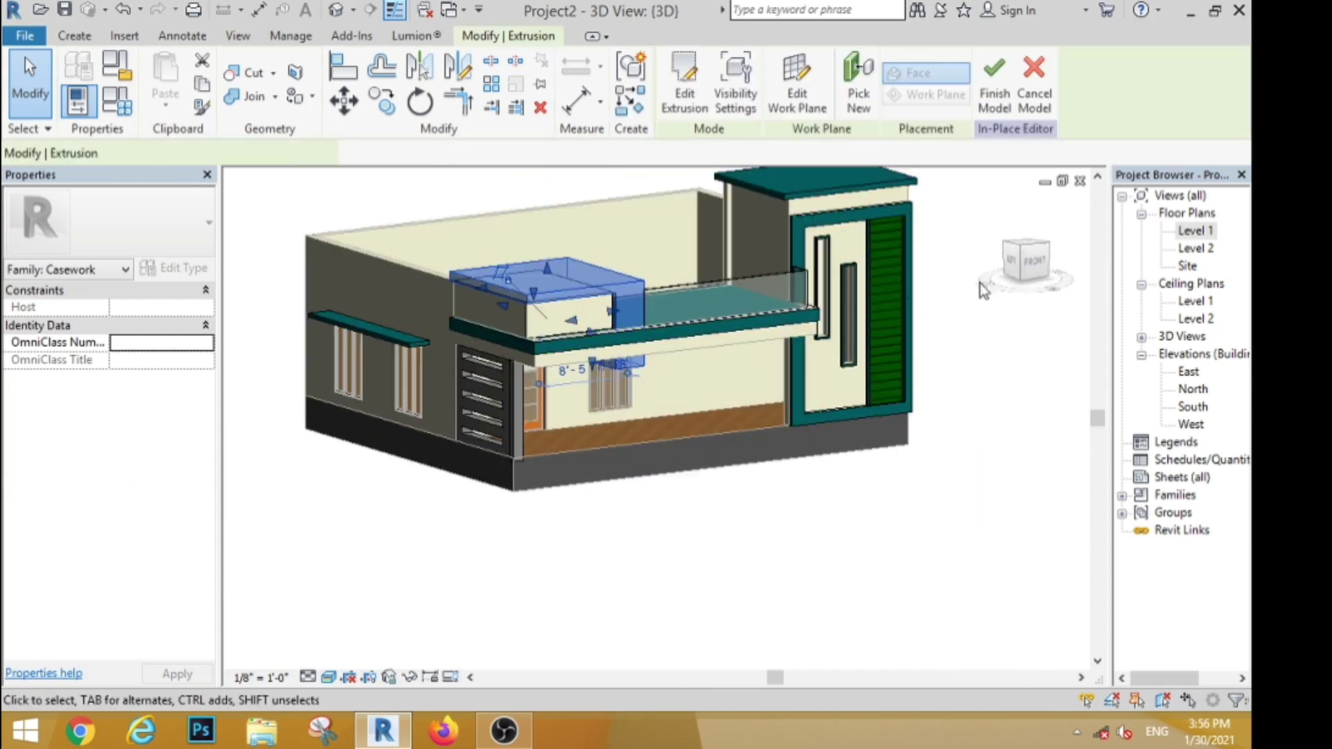
{"action": "scroll", "coordinate": [785, 348], "scroll_direction": "up", "scroll_amount": 3}
{"action": "scroll", "coordinate": [780, 518], "scroll_direction": "up", "scroll_amount": 2}
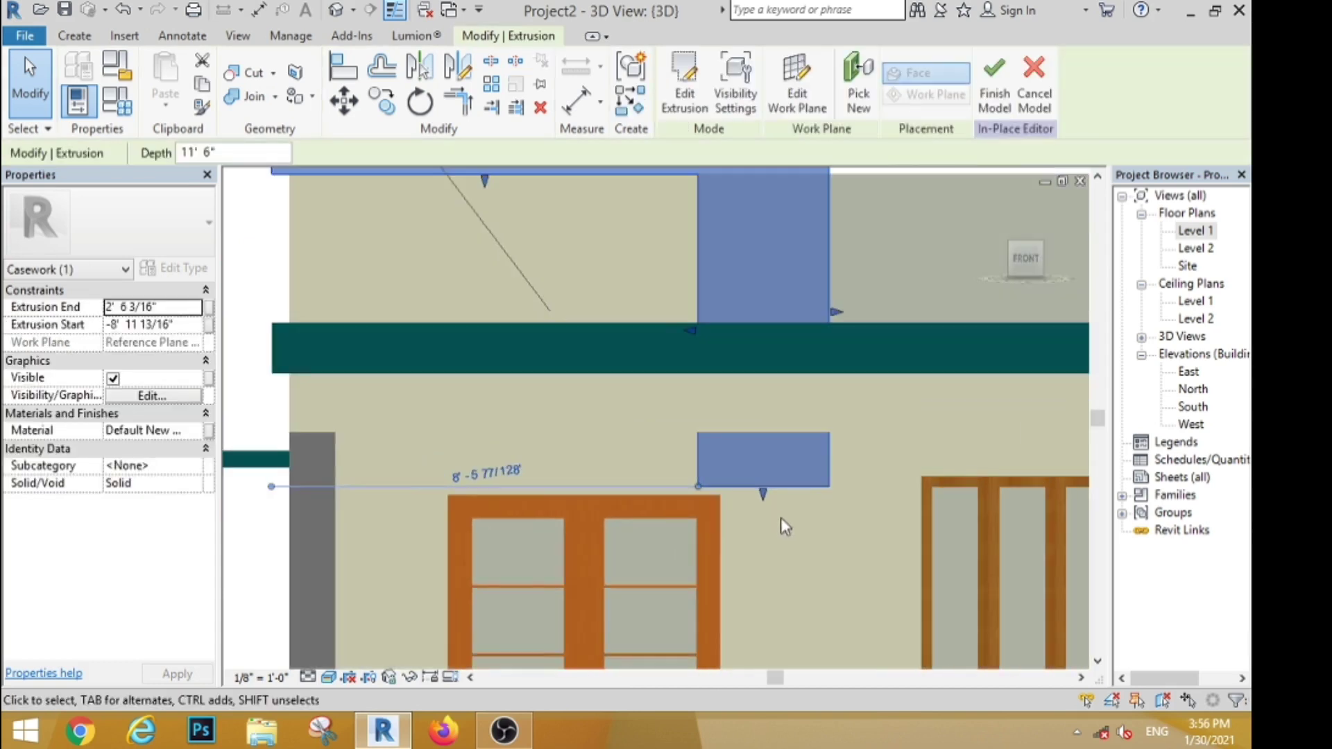
{"action": "left_click_drag", "start_coordinate": [764, 493], "coordinate": [759, 372]}
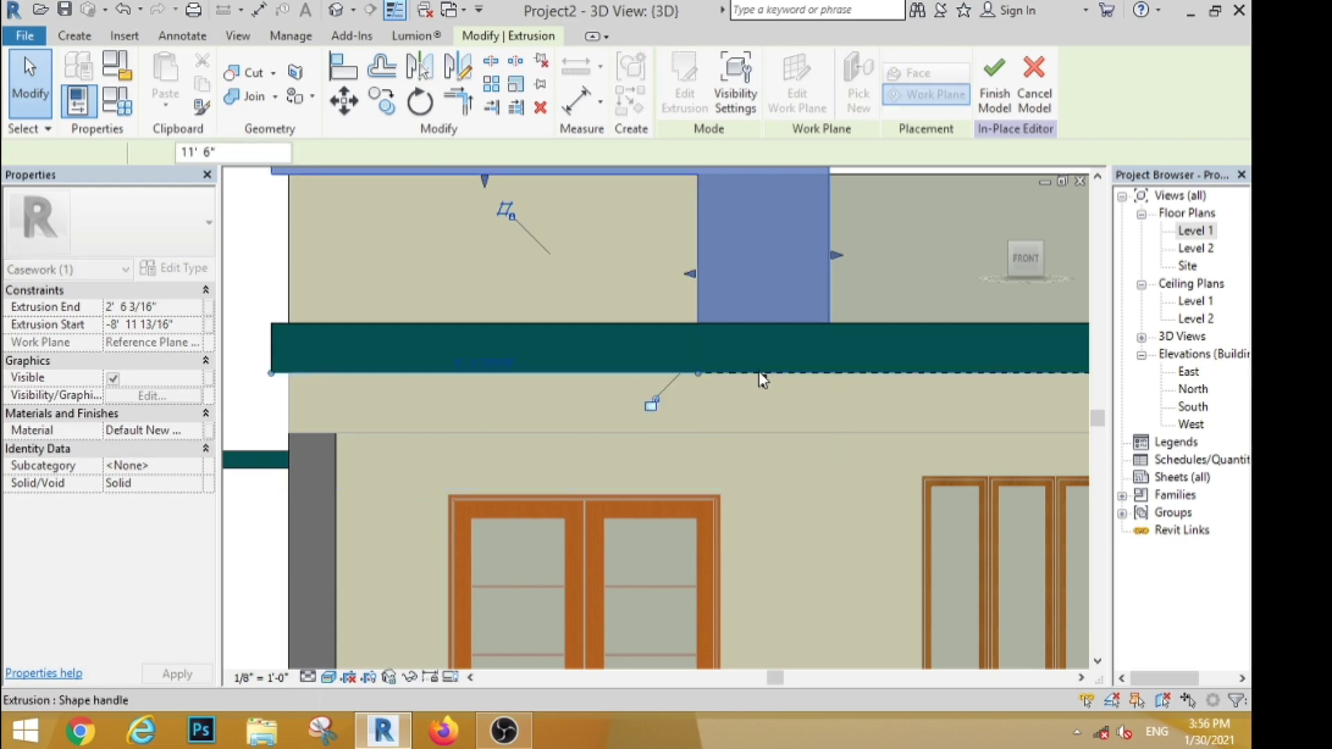
Assign Default New Material(1) to the slatted screen extrusion on the side of the porch.
{"action": "scroll", "coordinate": [722, 402], "scroll_direction": "down", "scroll_amount": 5}
{"action": "middle_click_drag", "start_coordinate": [685, 437], "coordinate": [610, 581], "text": "shift"}
{"action": "scroll", "coordinate": [633, 511], "scroll_direction": "up", "scroll_amount": 3}
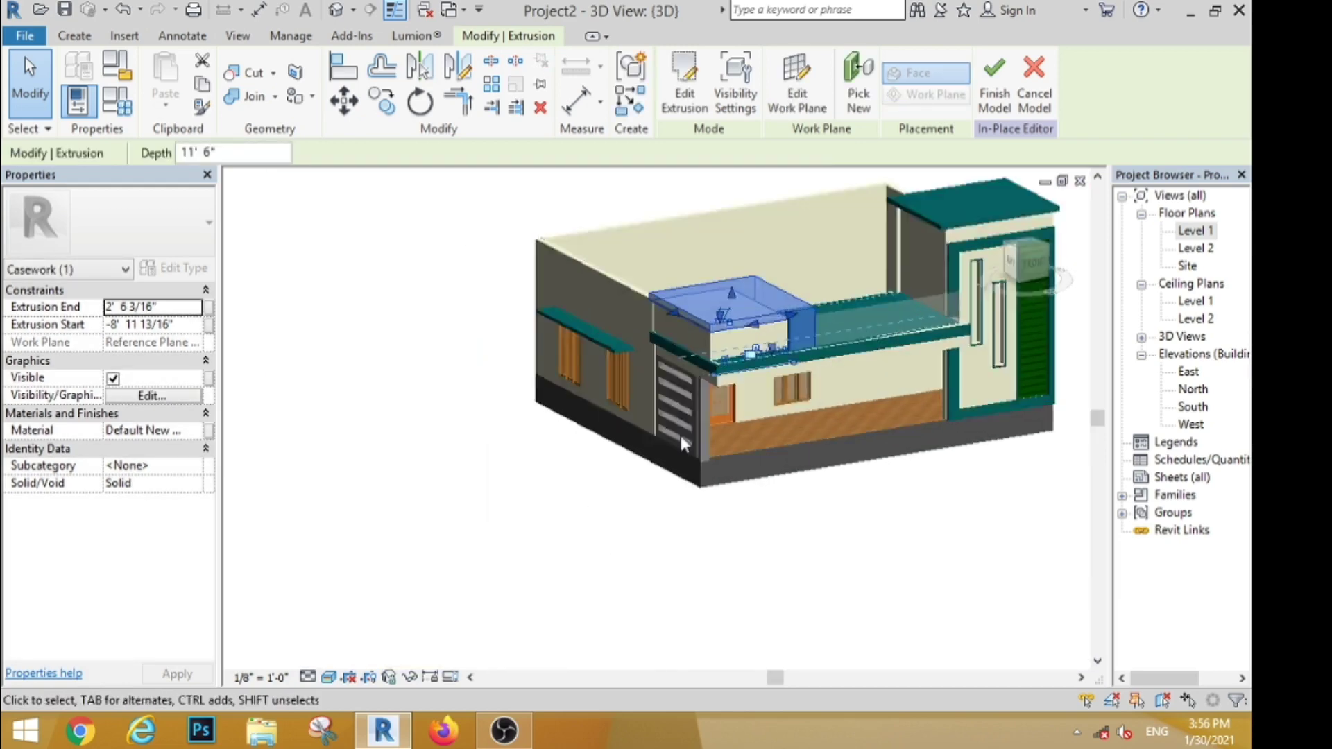
{"action": "left_click", "coordinate": [701, 369]}
{"action": "left_click", "coordinate": [197, 432]}
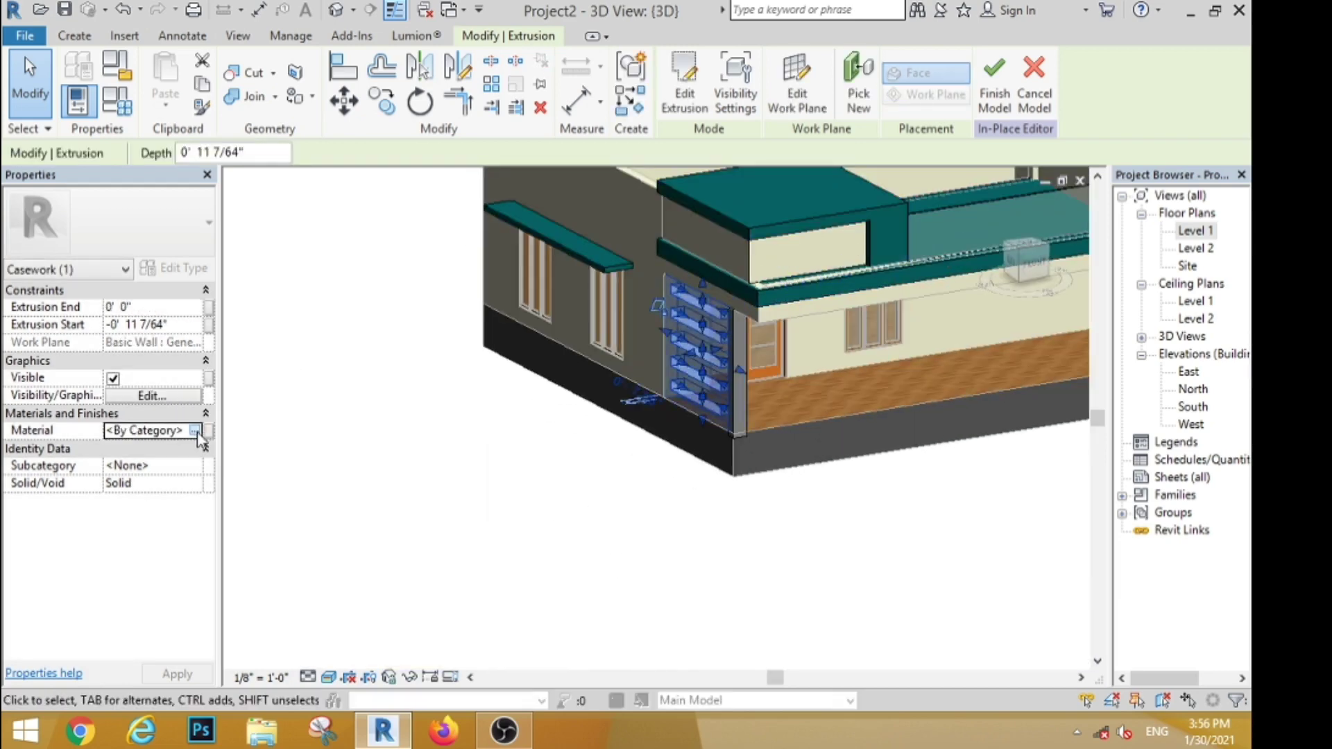
{"action": "left_click", "coordinate": [197, 431]}
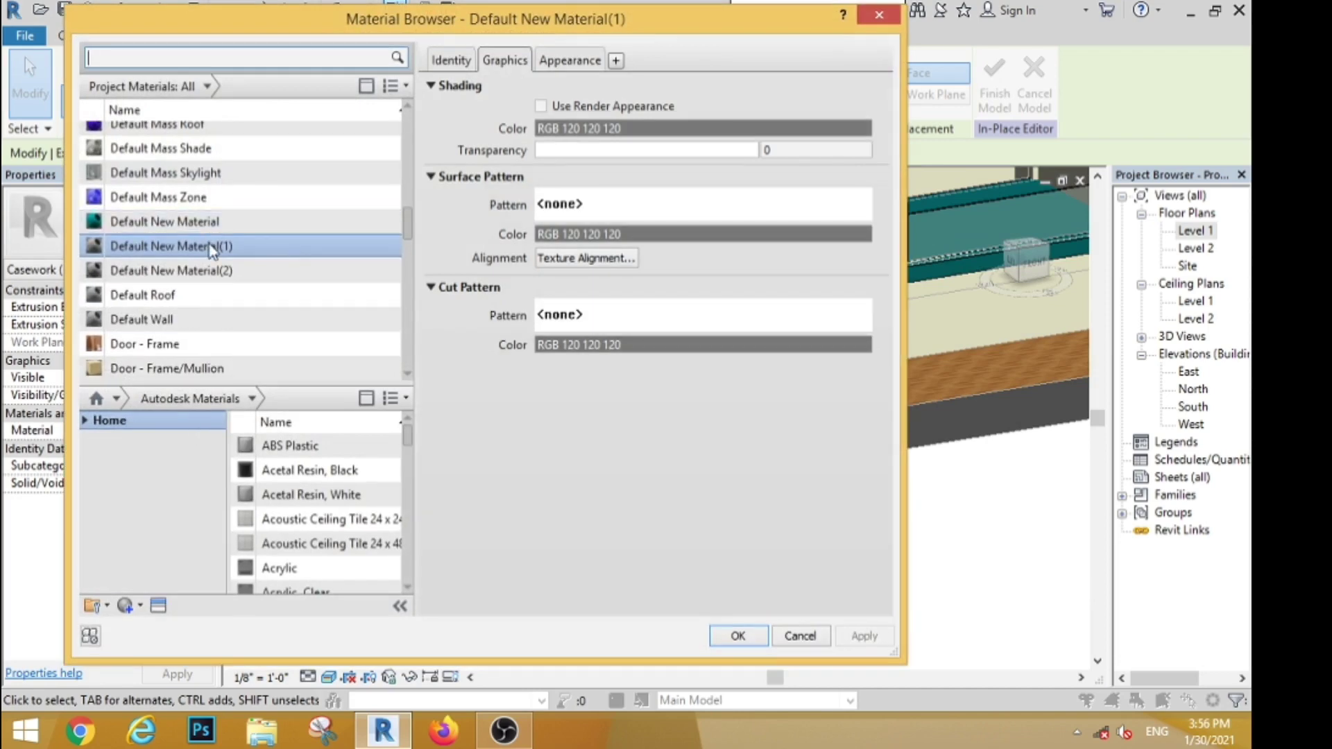
{"action": "left_click", "coordinate": [735, 634]}
{"action": "left_click", "coordinate": [863, 607]}
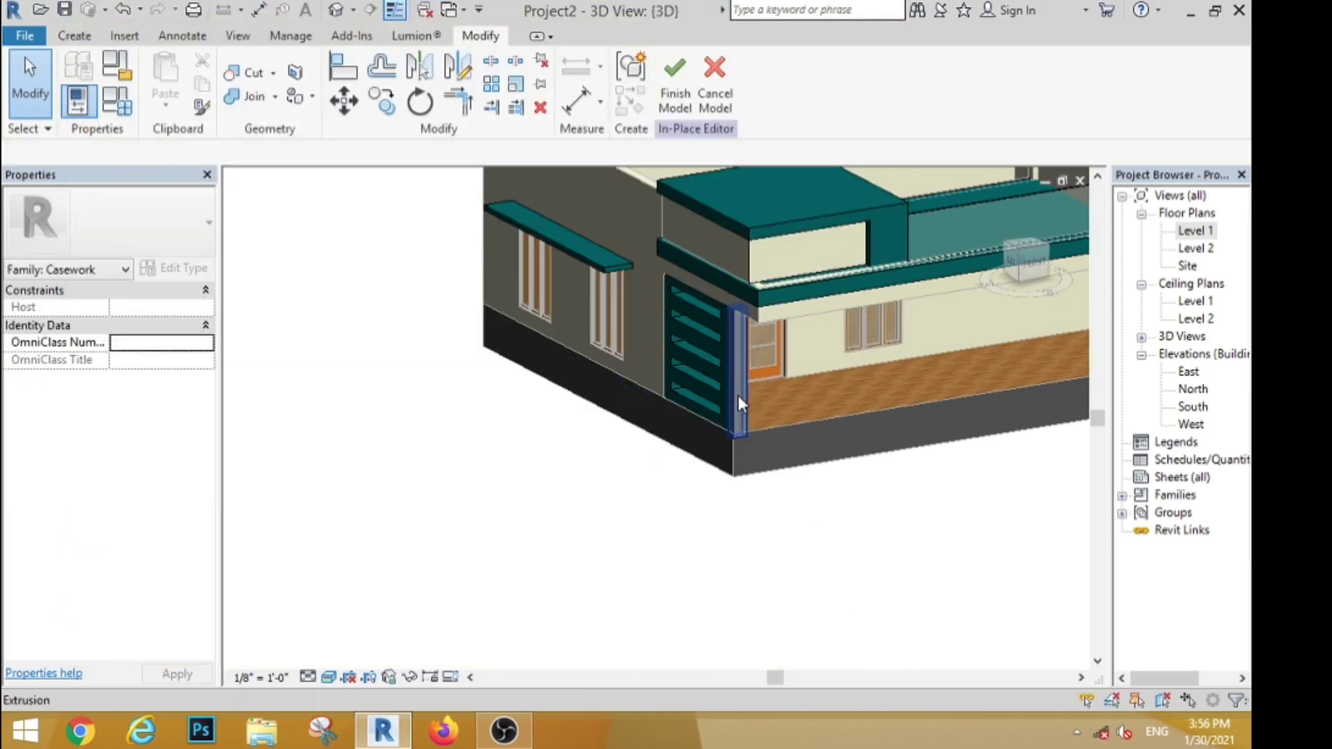
Assign the Gypsum Wall Board material to the narrow vertical extrusion at the porch corner beside the slatted screen.
{"action": "left_click", "coordinate": [738, 397]}
{"action": "left_click", "coordinate": [195, 432]}
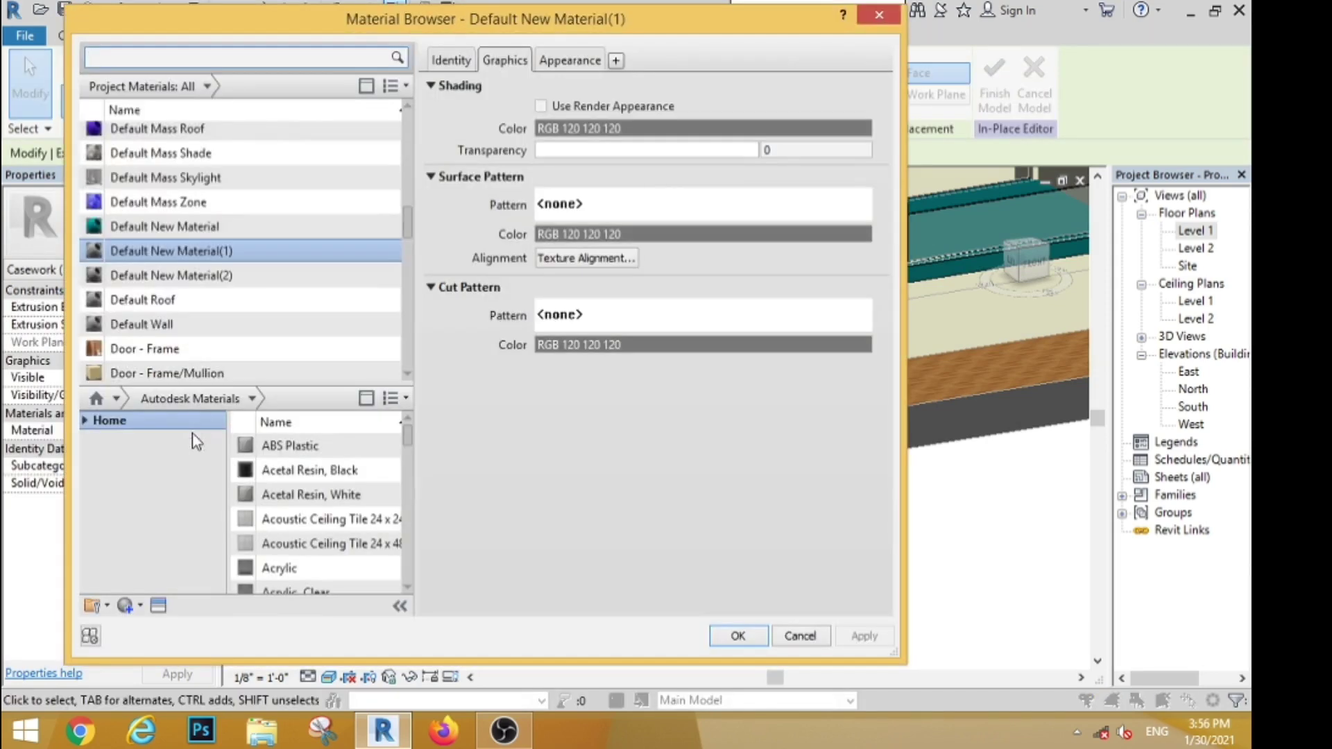
{"action": "left_click", "coordinate": [154, 58]}
{"action": "type", "text": "GYO"}
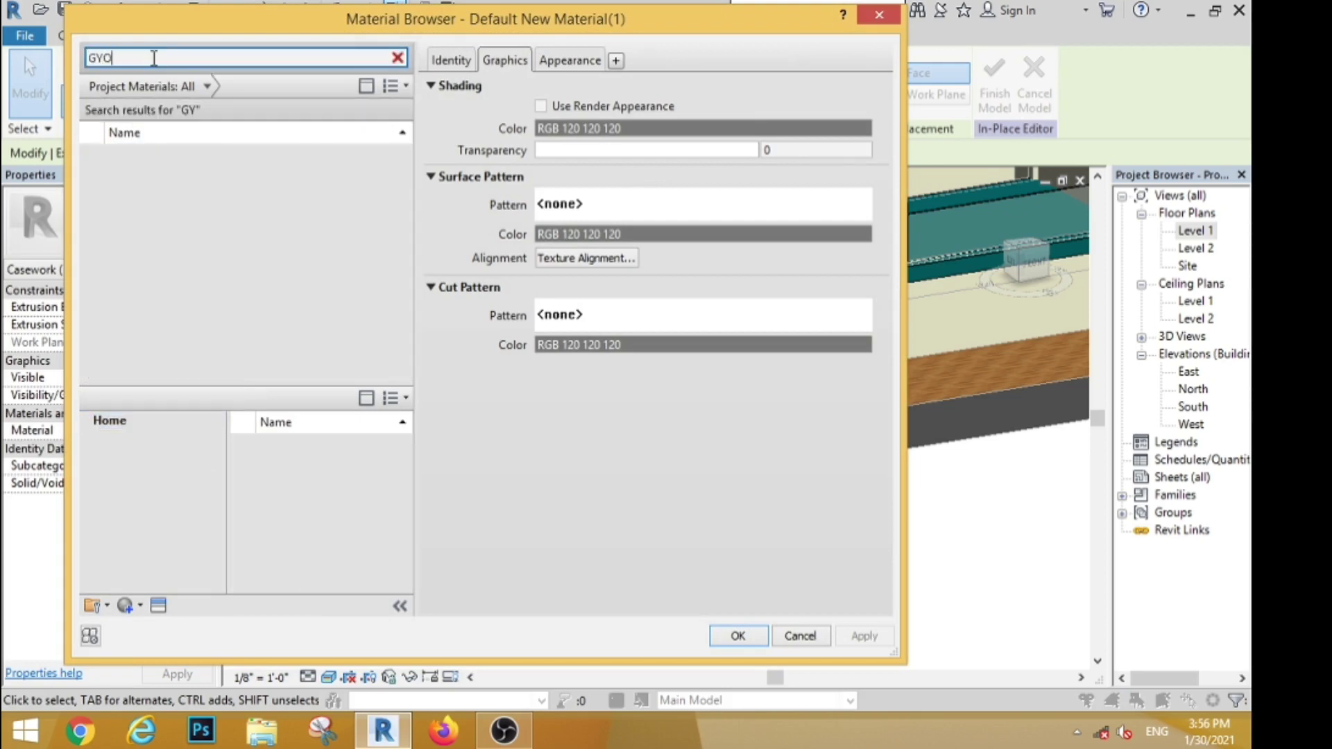
{"action": "left_click", "coordinate": [139, 154]}
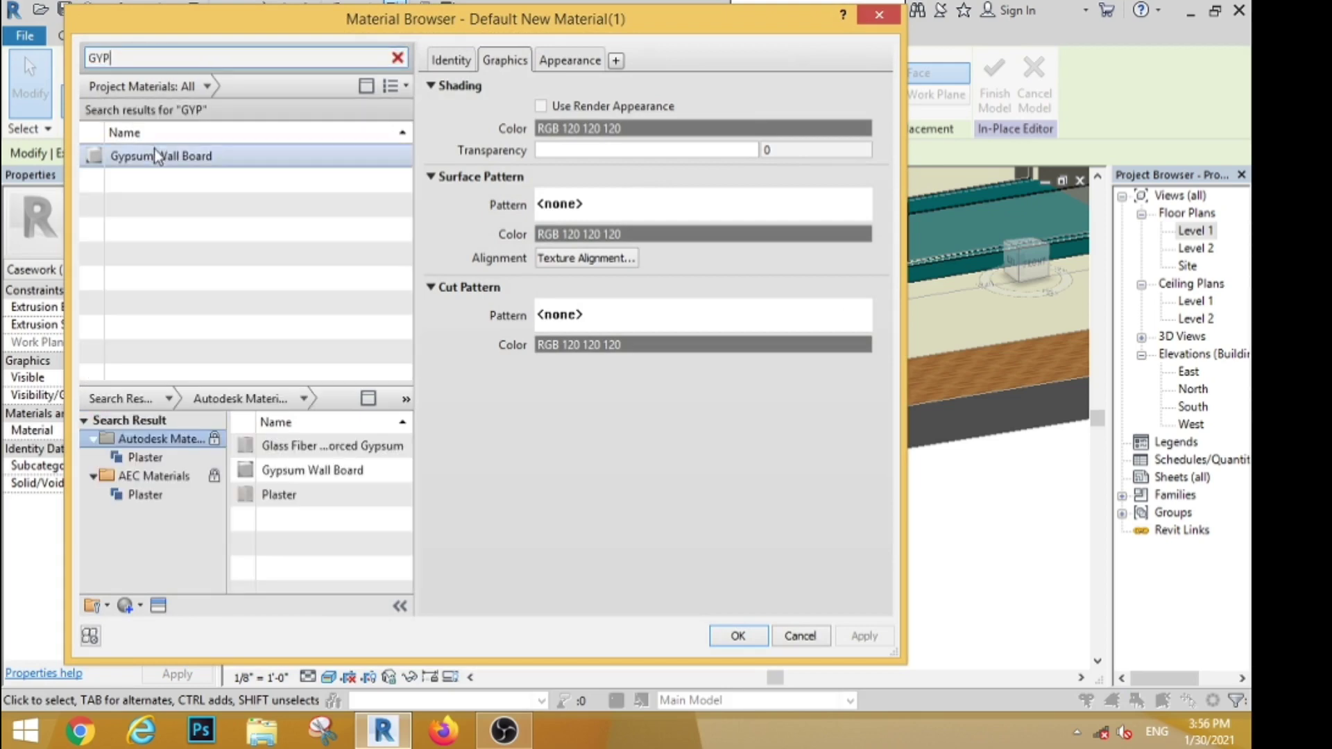
{"action": "left_click", "coordinate": [738, 635]}
{"action": "left_click", "coordinate": [778, 556]}
{"action": "scroll", "coordinate": [694, 495], "scroll_direction": "down", "scroll_amount": 4}
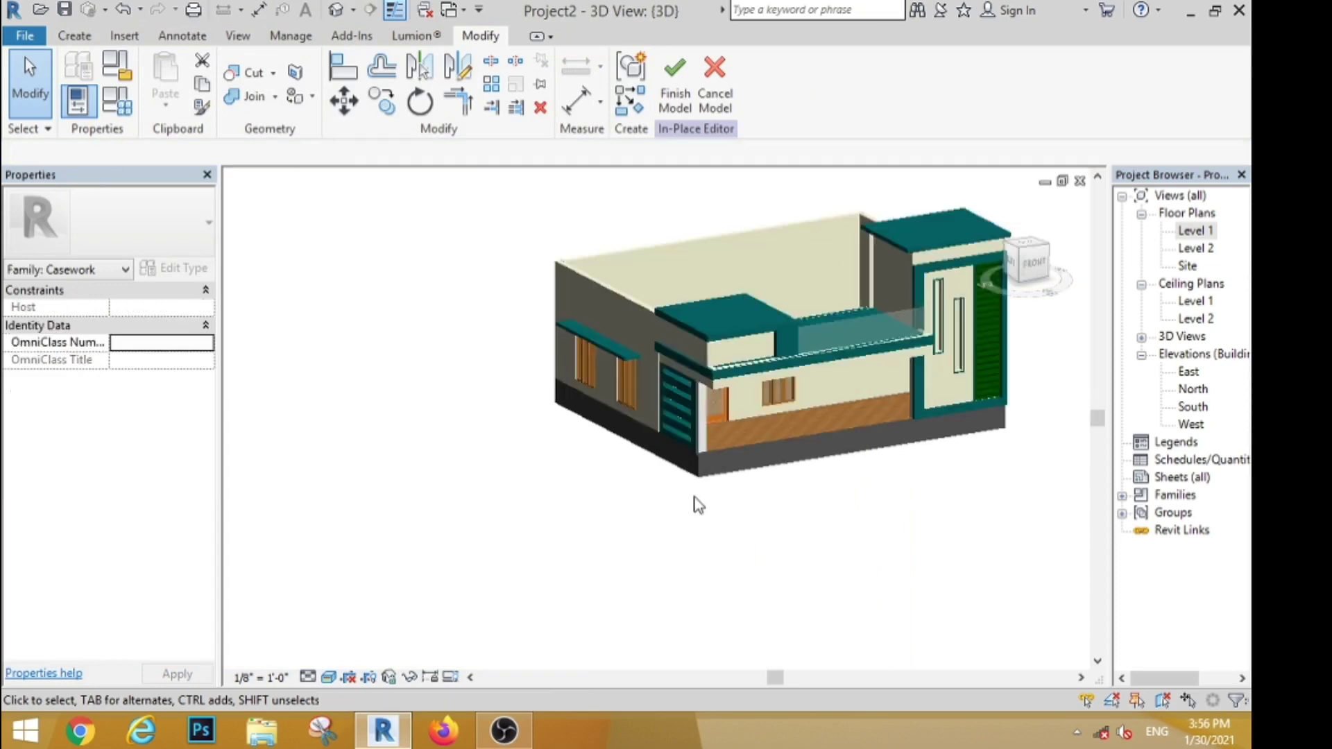
{"action": "scroll", "coordinate": [703, 509], "scroll_direction": "up", "scroll_amount": 4}
{"action": "scroll", "coordinate": [672, 505], "scroll_direction": "down", "scroll_amount": 4}
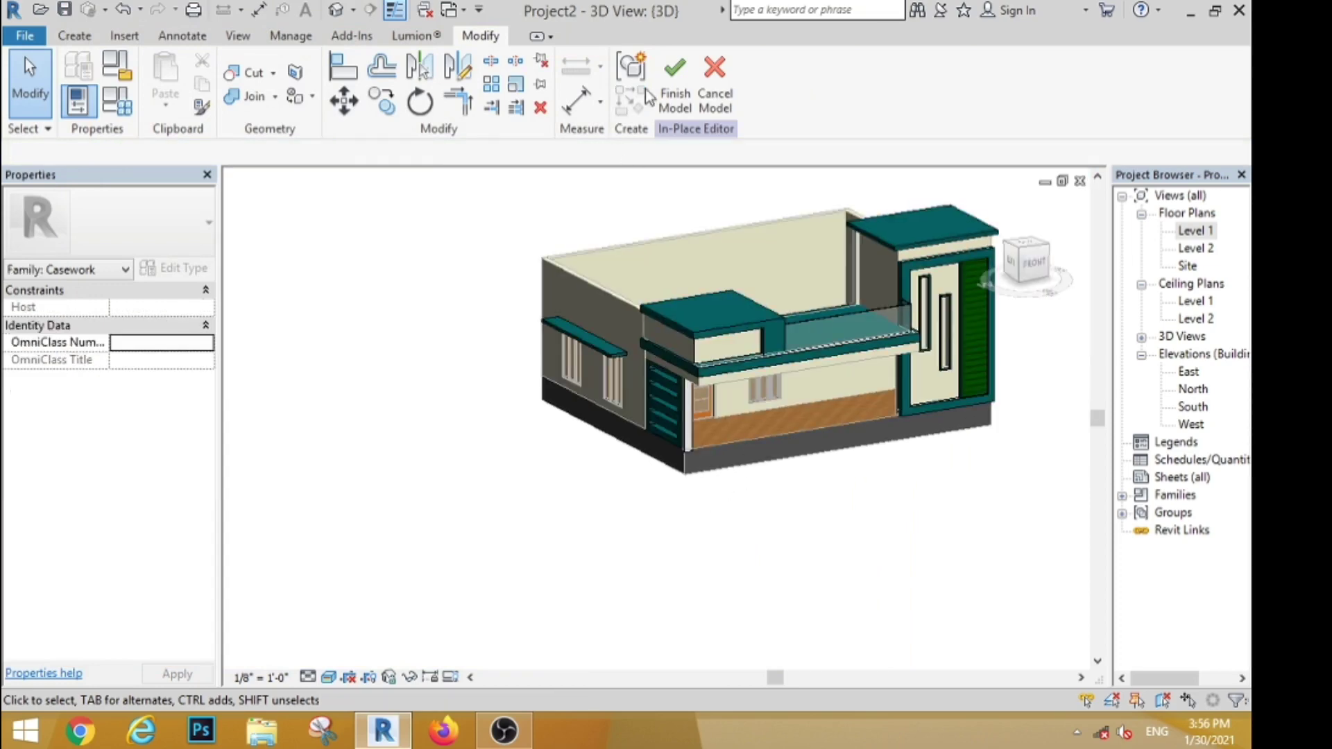
Set the Wood Sheathing layer of the house floor's Standard Timber-Wood Finish type to 6" thick, outside the in-place editor.
{"action": "left_click", "coordinate": [763, 430]}
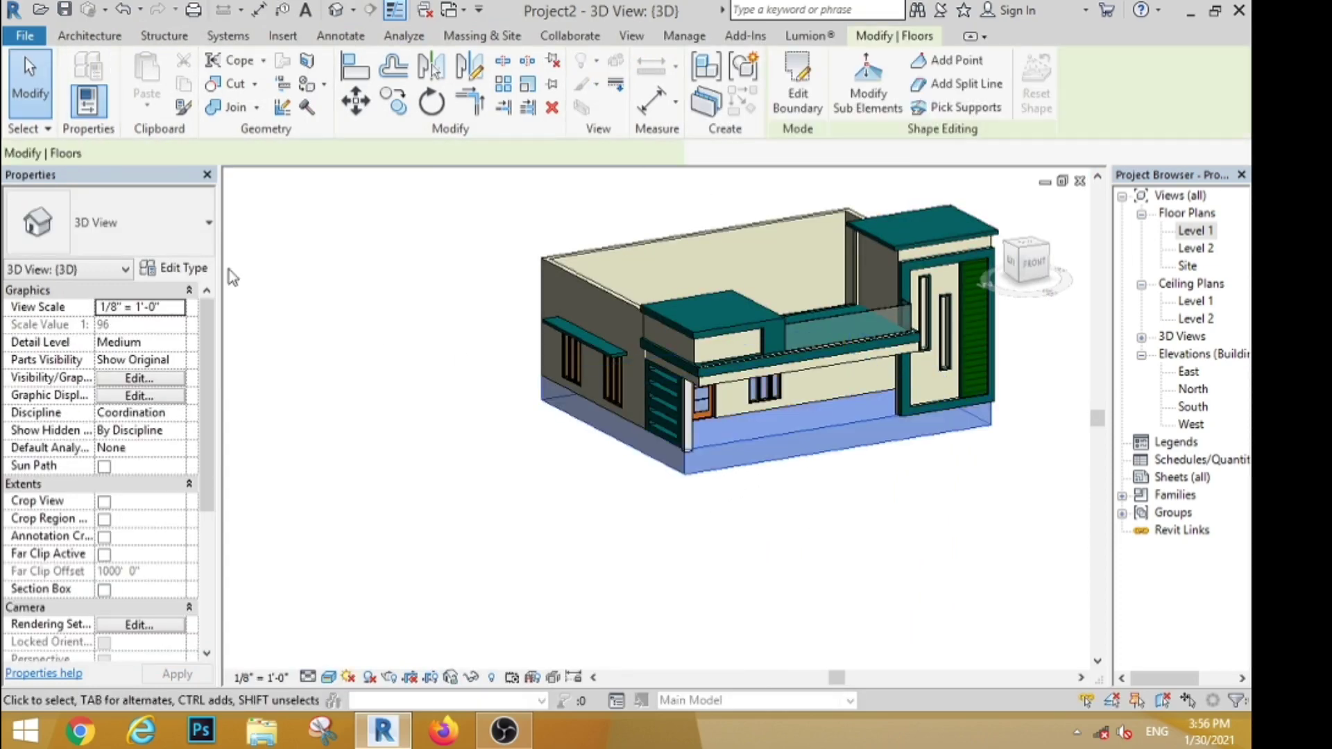
{"action": "left_click", "coordinate": [176, 269]}
{"action": "left_click", "coordinate": [733, 202]}
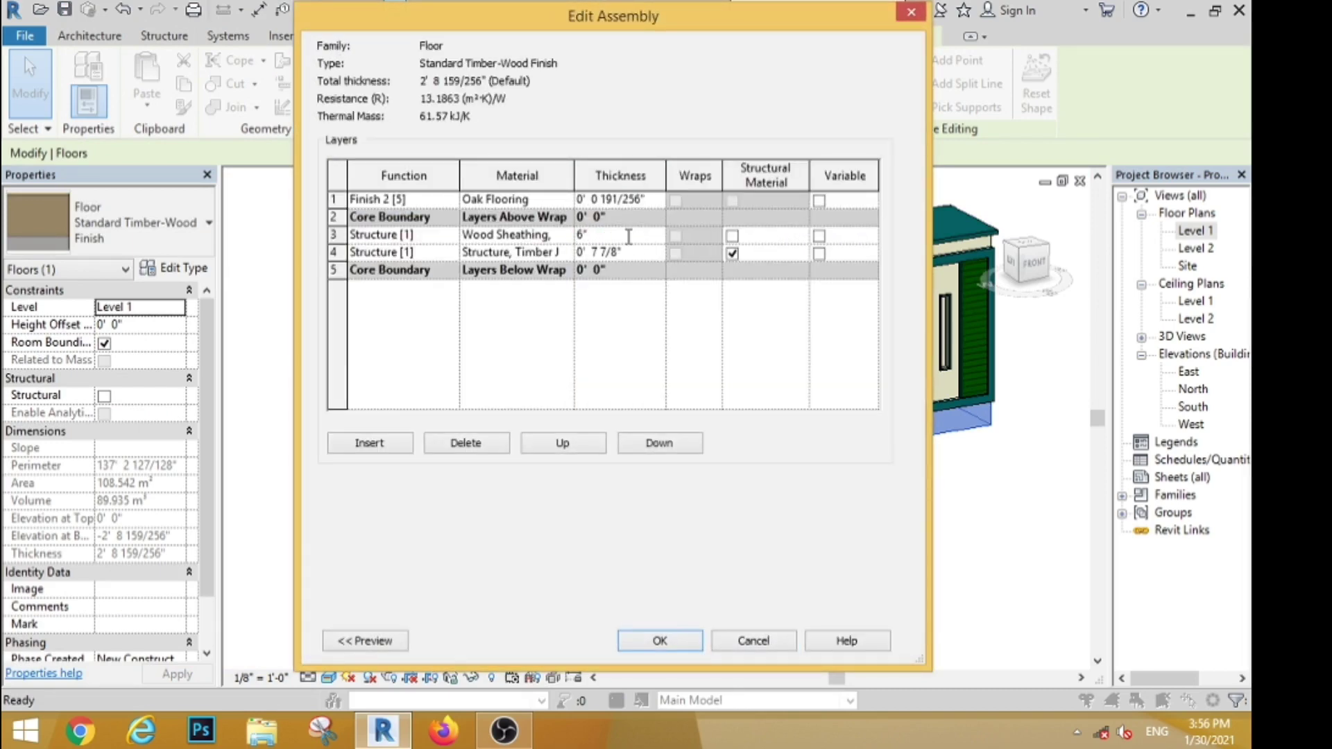
{"action": "left_click", "coordinate": [702, 642]}
{"action": "left_click", "coordinate": [750, 510]}
{"action": "scroll", "coordinate": [713, 442], "scroll_direction": "up", "scroll_amount": 6}
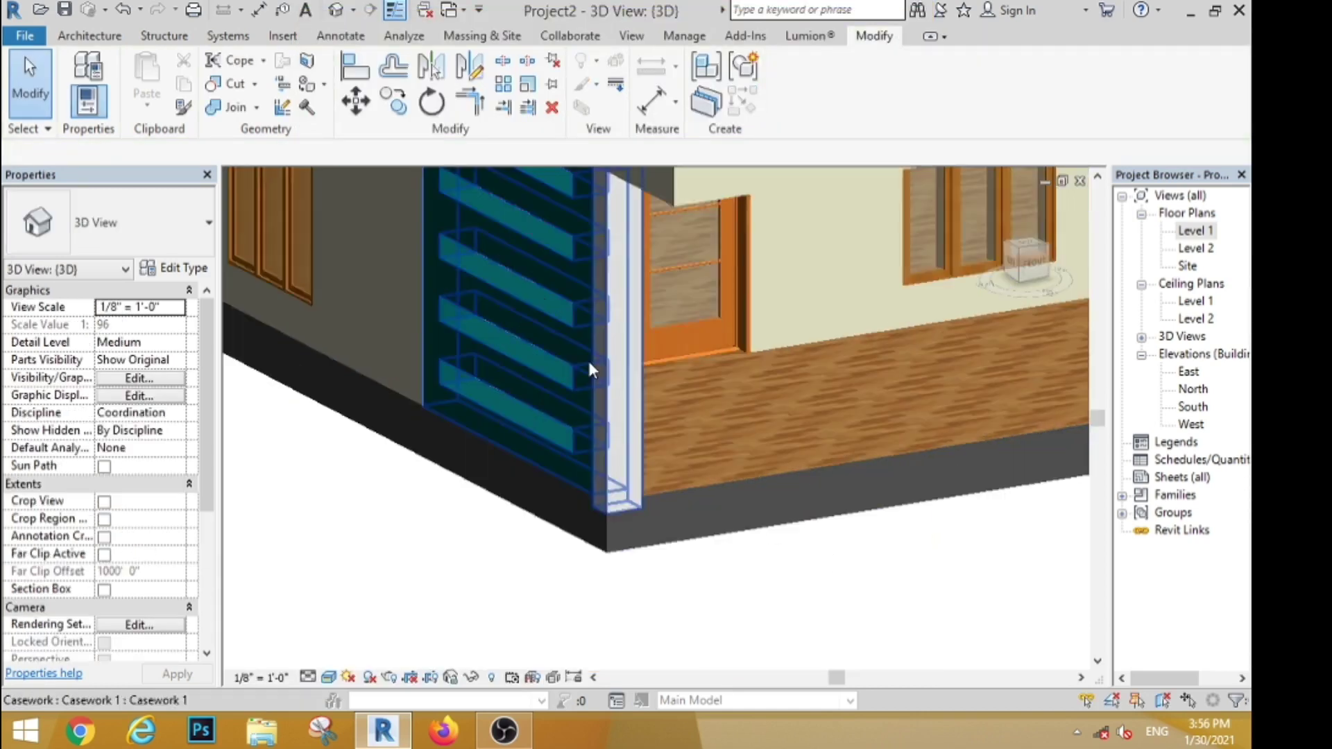
{"action": "scroll", "coordinate": [569, 351], "scroll_direction": "down", "scroll_amount": 6}
{"action": "middle_click_drag", "start_coordinate": [742, 454], "coordinate": [717, 386], "text": "shift"}
{"action": "scroll", "coordinate": [717, 386], "scroll_direction": "up", "scroll_amount": 2}
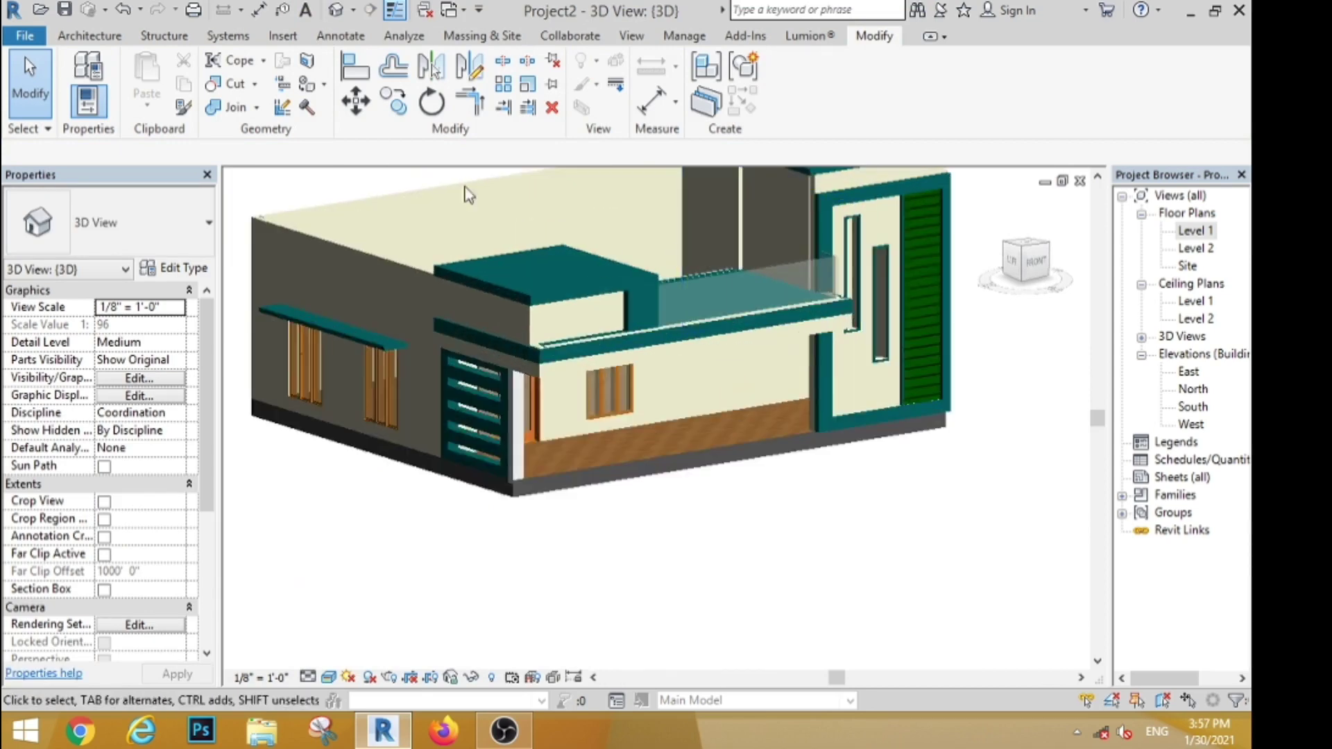
Edit the casework in place and define a sweep path along the top edges of the glass railing above the porch.
{"action": "left_click", "coordinate": [853, 193]}
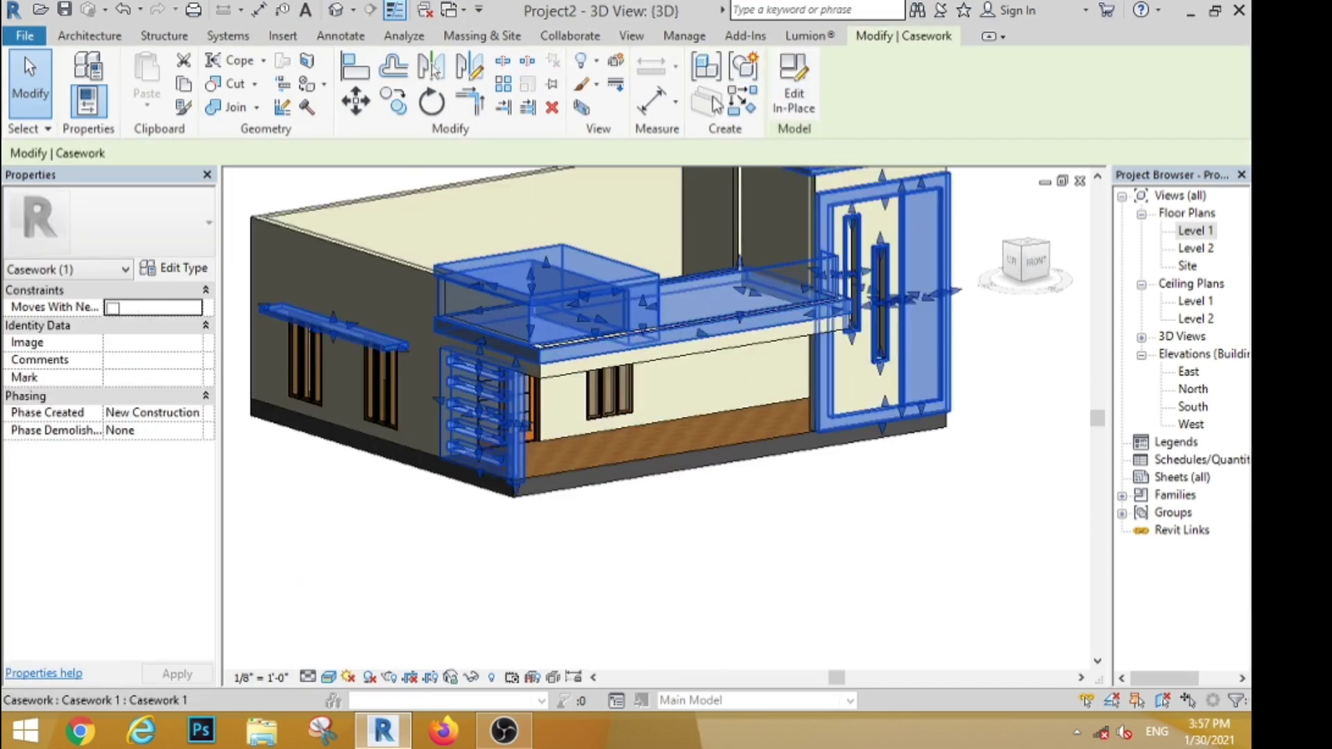
{"action": "left_click", "coordinate": [793, 90]}
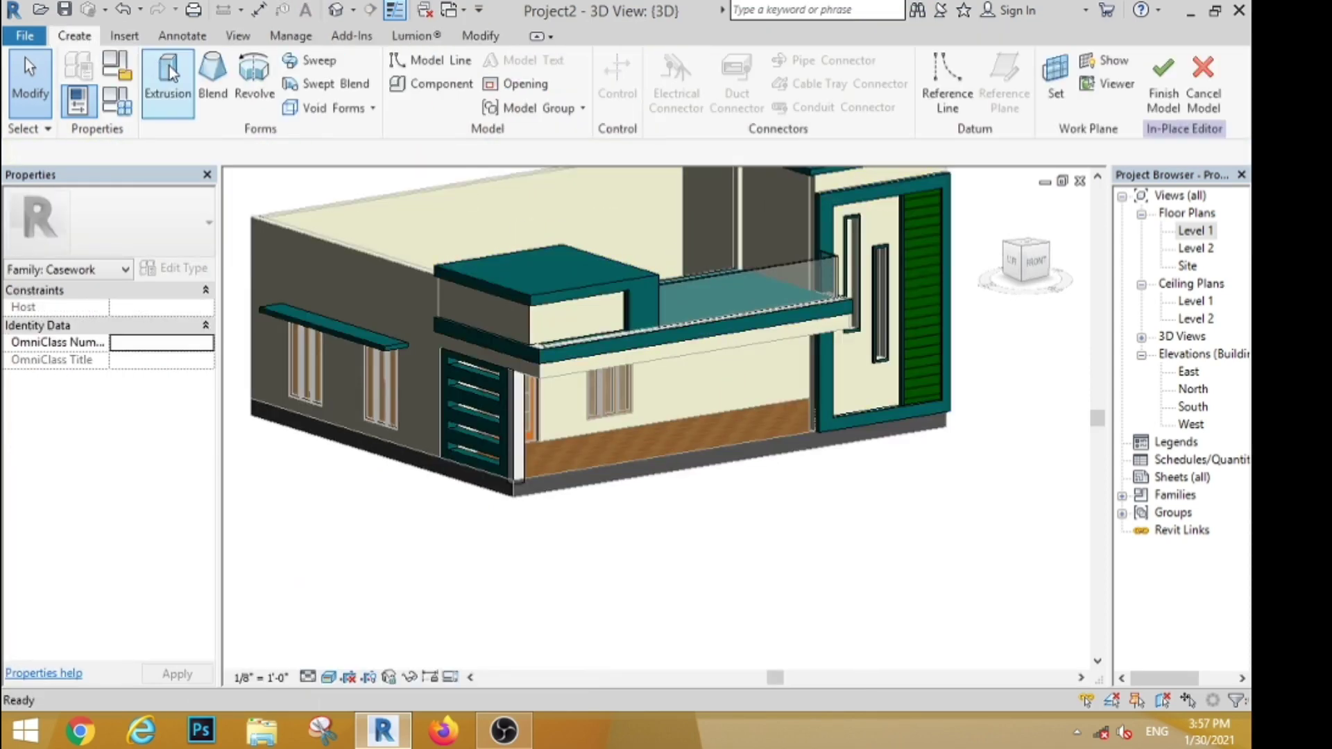
{"action": "left_click", "coordinate": [312, 60]}
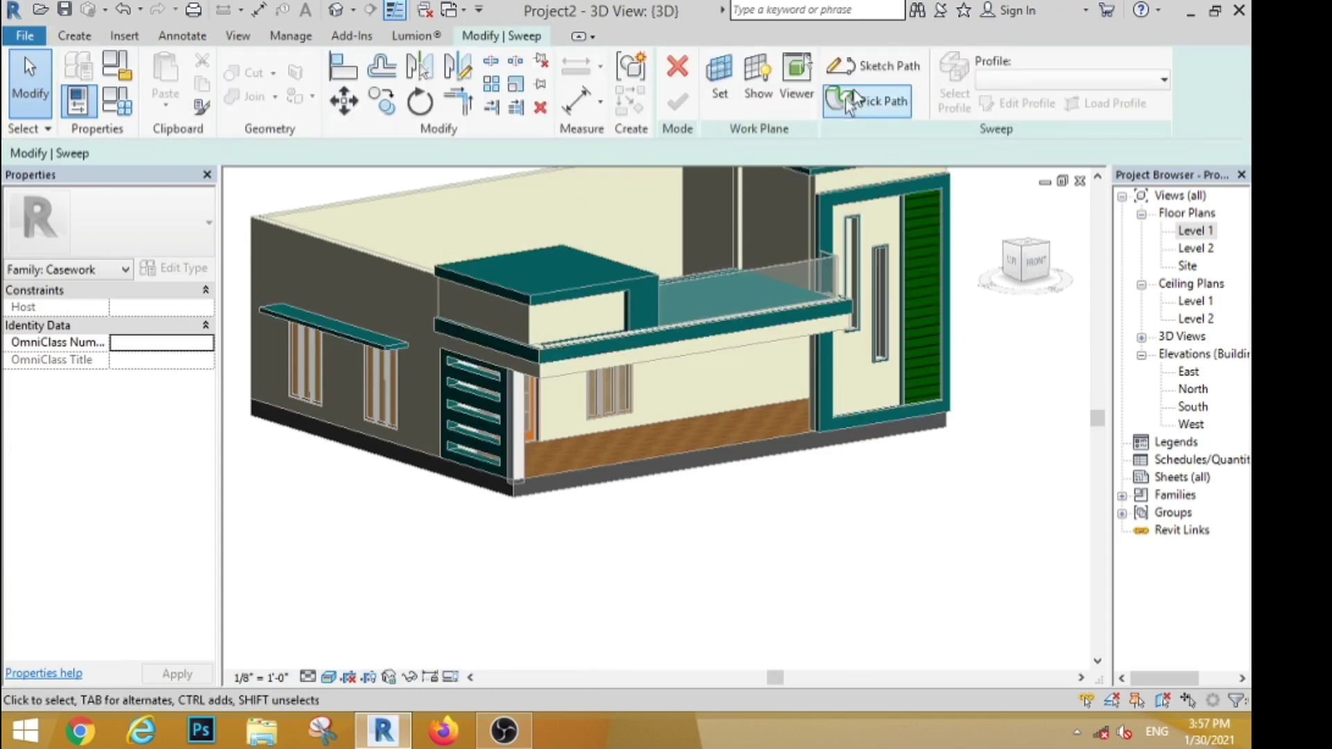
{"action": "left_click", "coordinate": [849, 100]}
{"action": "scroll", "coordinate": [777, 263], "scroll_direction": "up", "scroll_amount": 3}
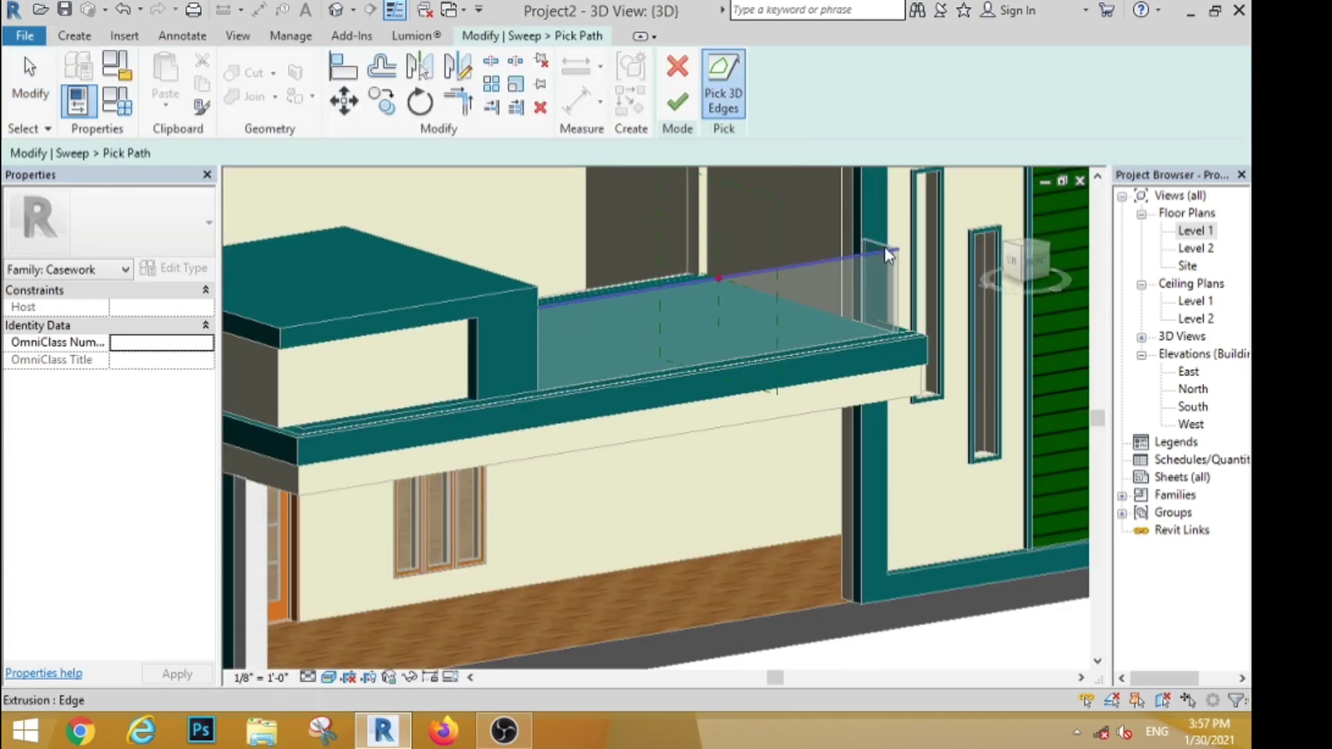
{"action": "scroll", "coordinate": [889, 247], "scroll_direction": "up", "scroll_amount": 3}
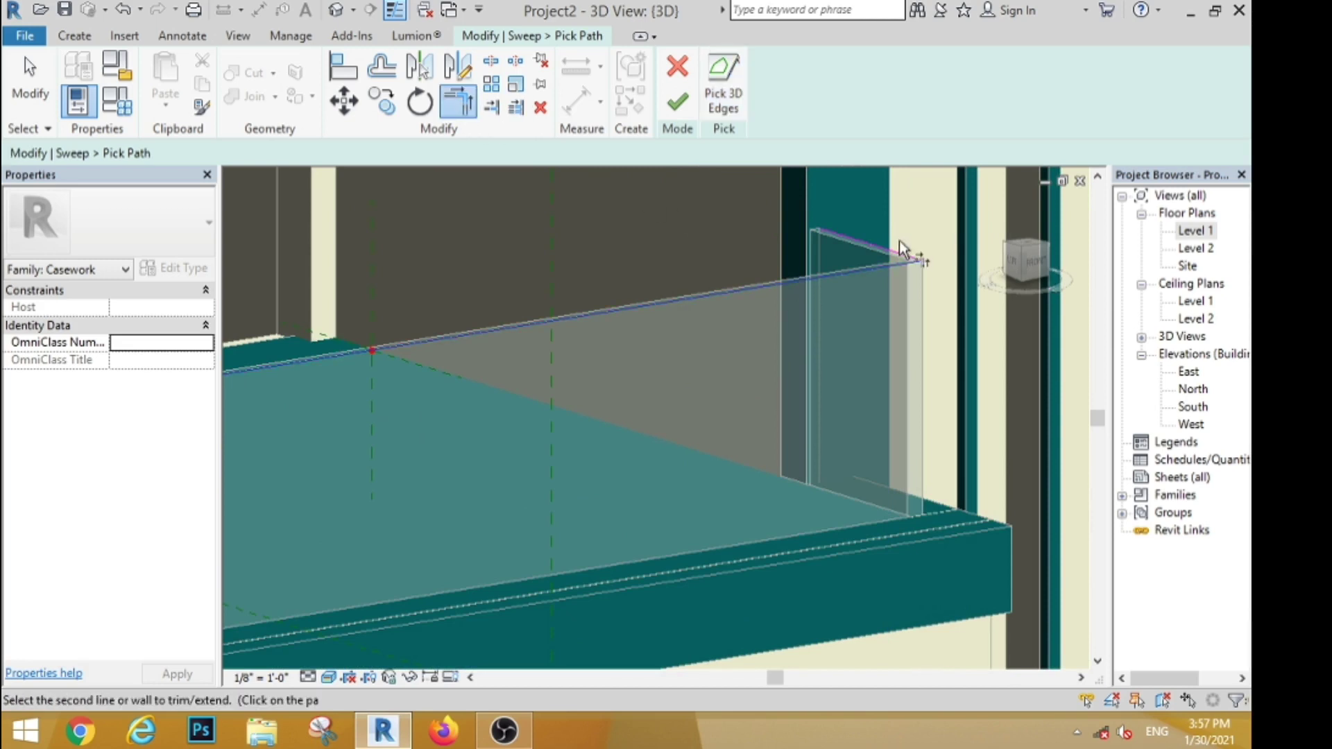
{"action": "left_click", "coordinate": [676, 104]}
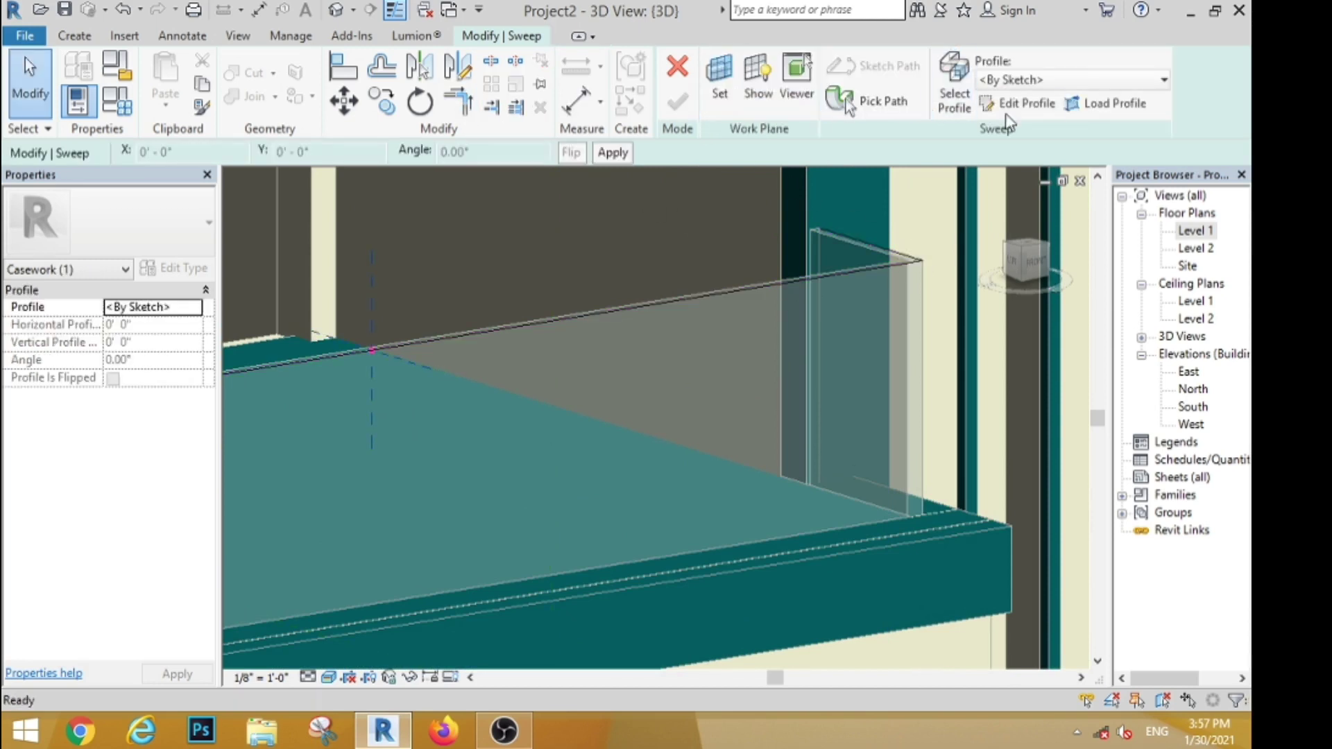
Sketch a narrow upright rectangle at the path's profile plane and complete the sweep as the glass railing's handrail.
{"action": "left_click", "coordinate": [1010, 104]}
{"action": "scroll", "coordinate": [332, 378], "scroll_direction": "up", "scroll_amount": 3}
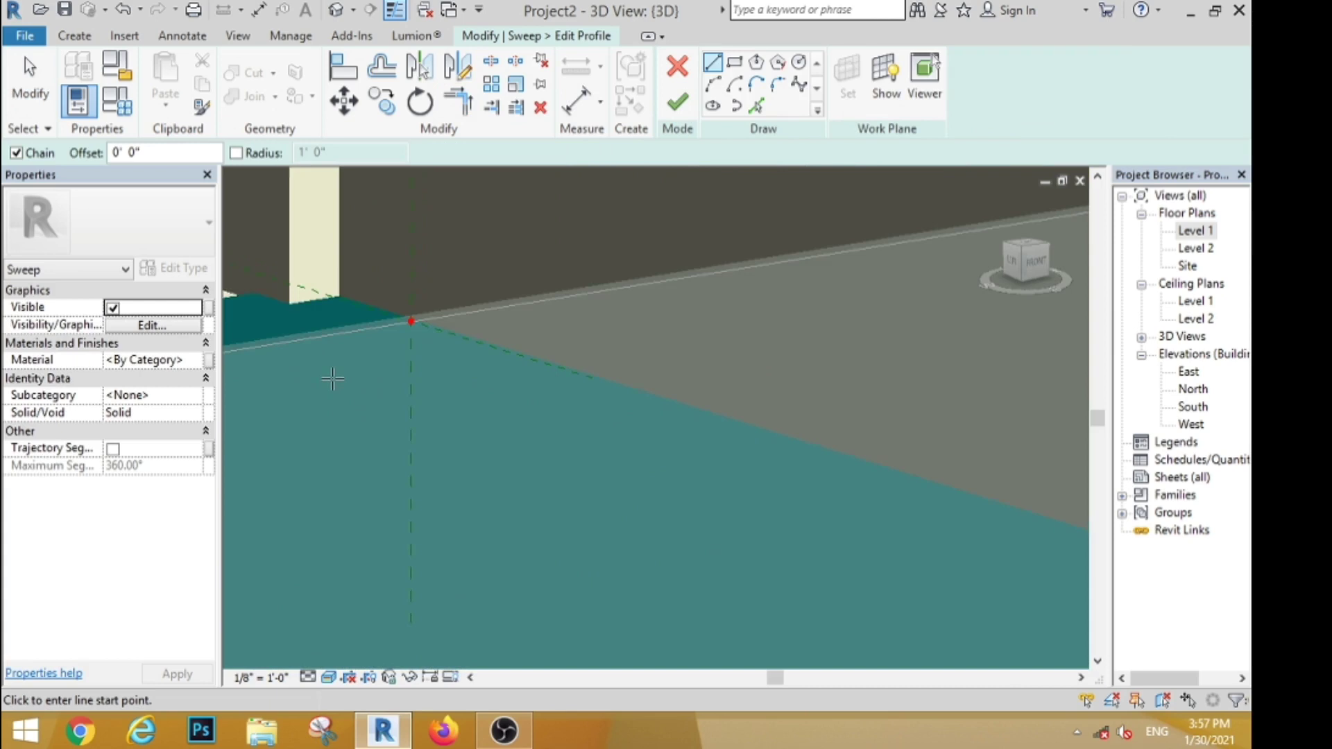
{"action": "left_click", "coordinate": [735, 63]}
{"action": "left_click", "coordinate": [432, 353]}
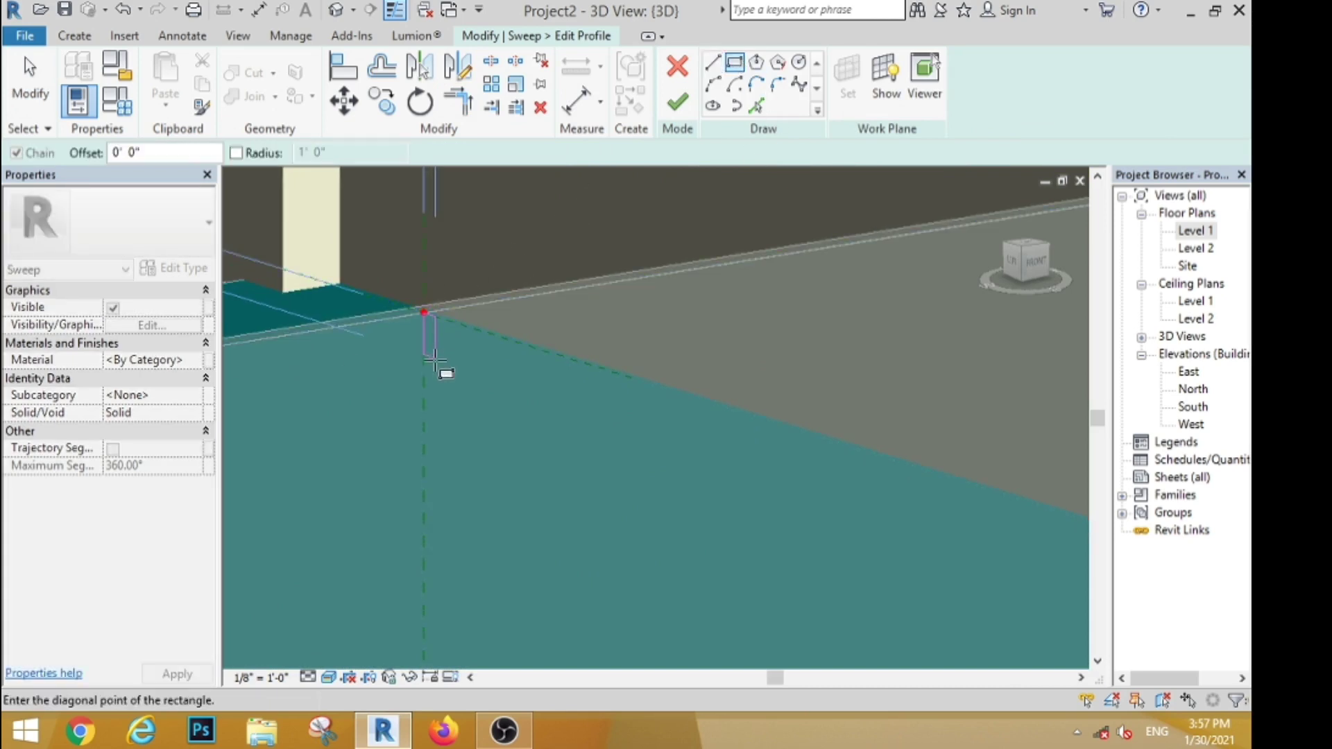
{"action": "left_click", "coordinate": [435, 364]}
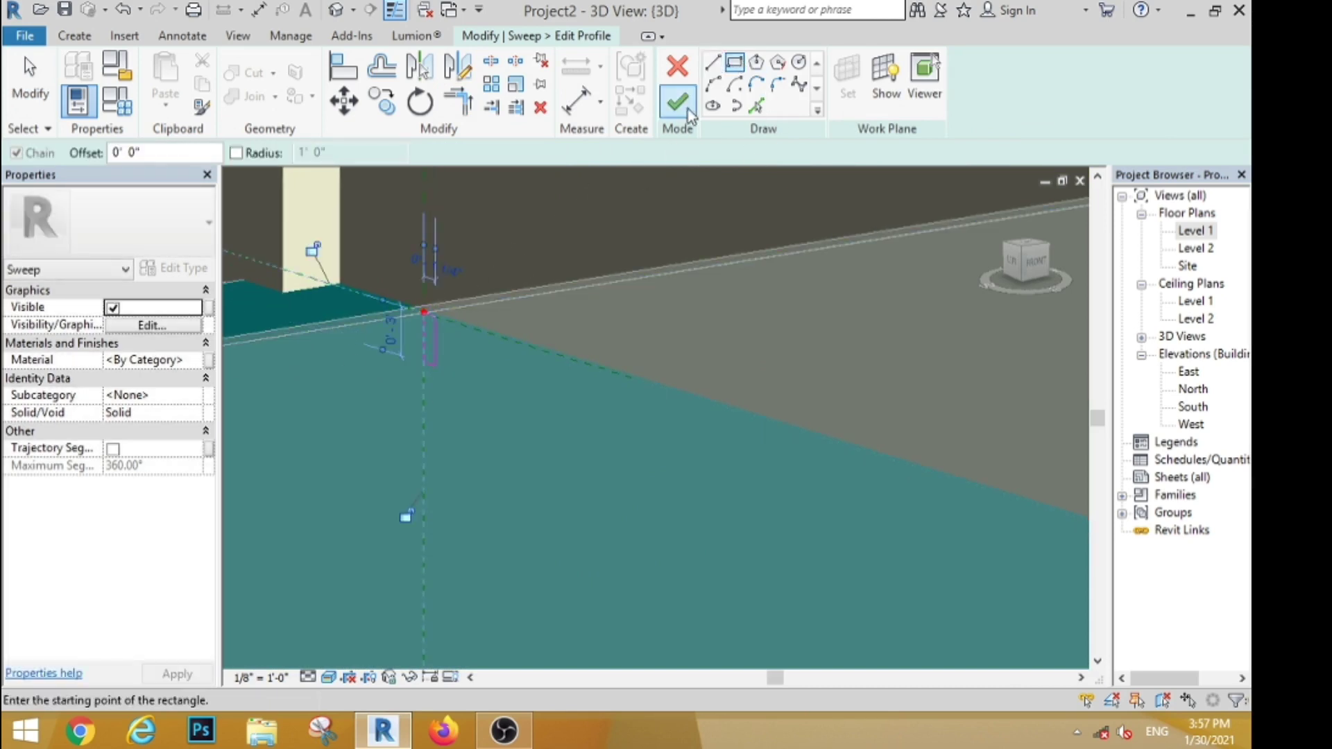
{"action": "left_click", "coordinate": [677, 104]}
{"action": "left_click", "coordinate": [677, 104]}
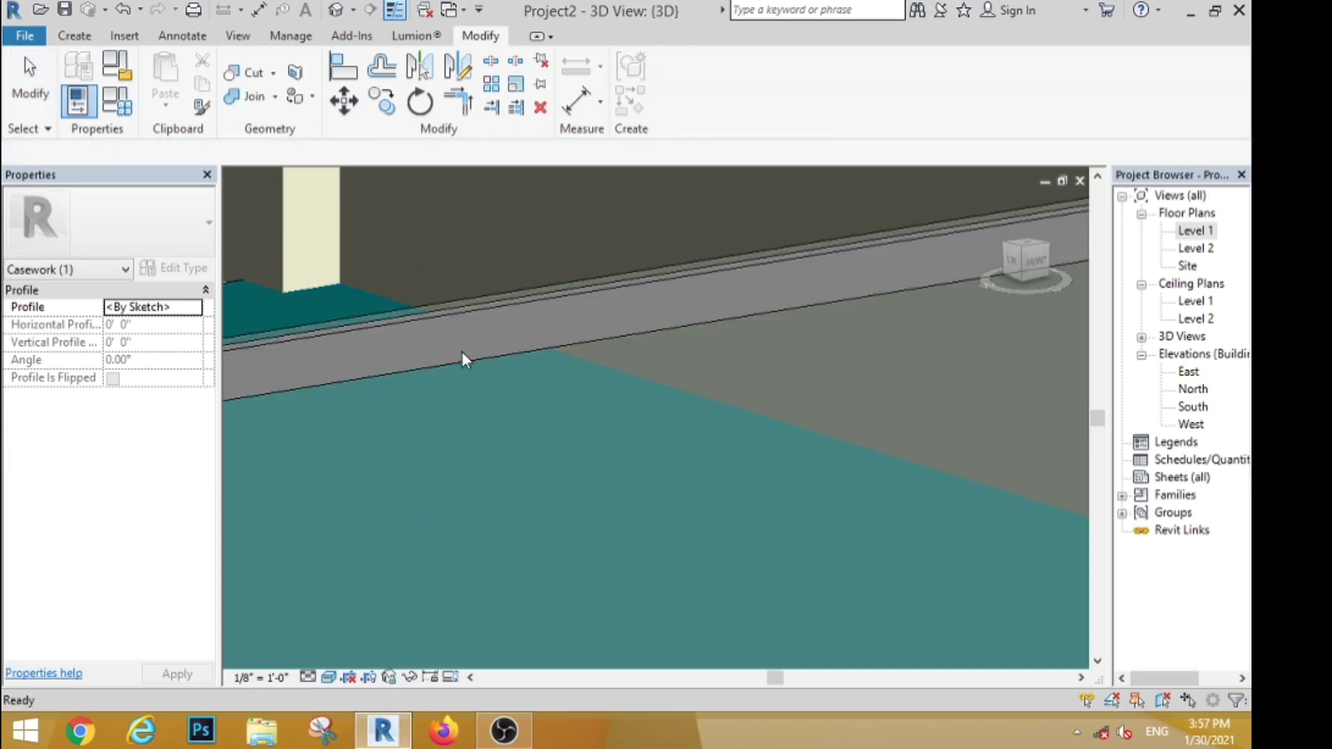
Create Default New Material(3) with a black RGB 0 0 0 appearance colour and assign it to the handrail sweep.
{"action": "left_click", "coordinate": [198, 359]}
{"action": "left_click", "coordinate": [203, 359]}
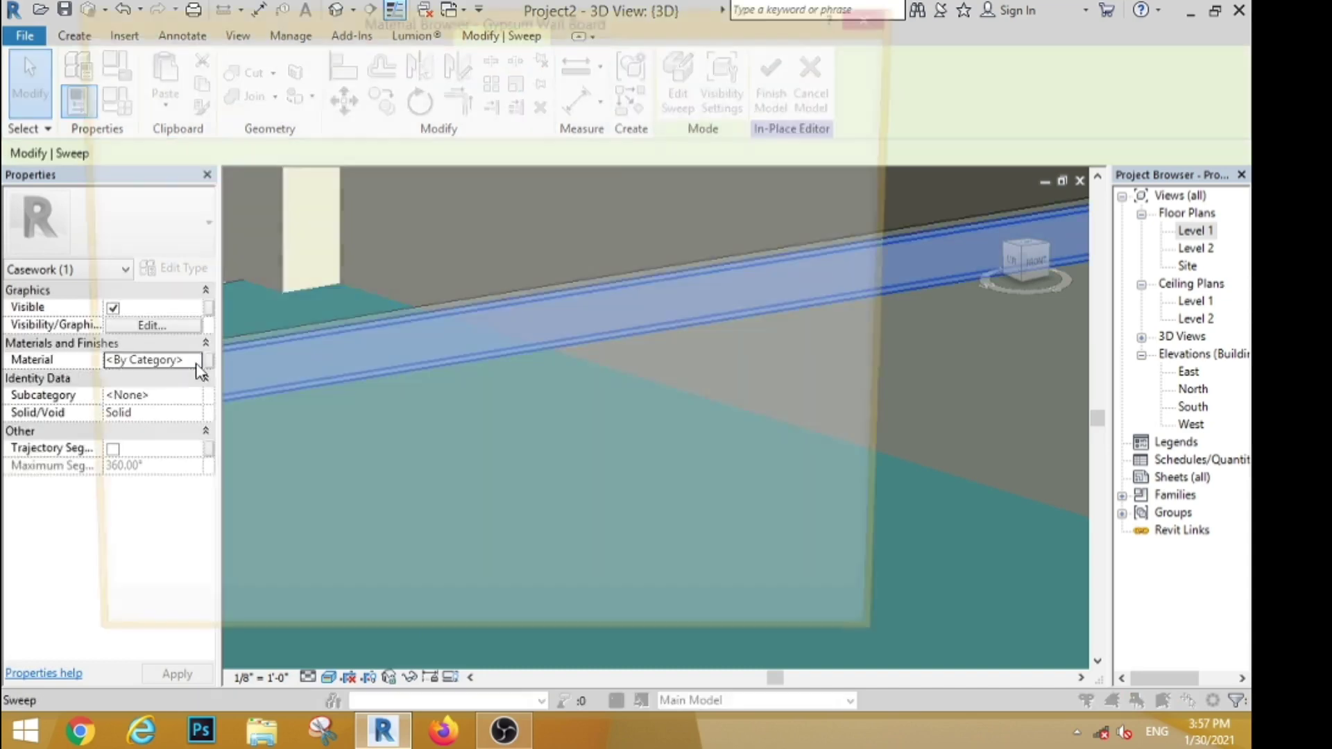
{"action": "left_click", "coordinate": [140, 606]}
{"action": "left_click", "coordinate": [139, 624]}
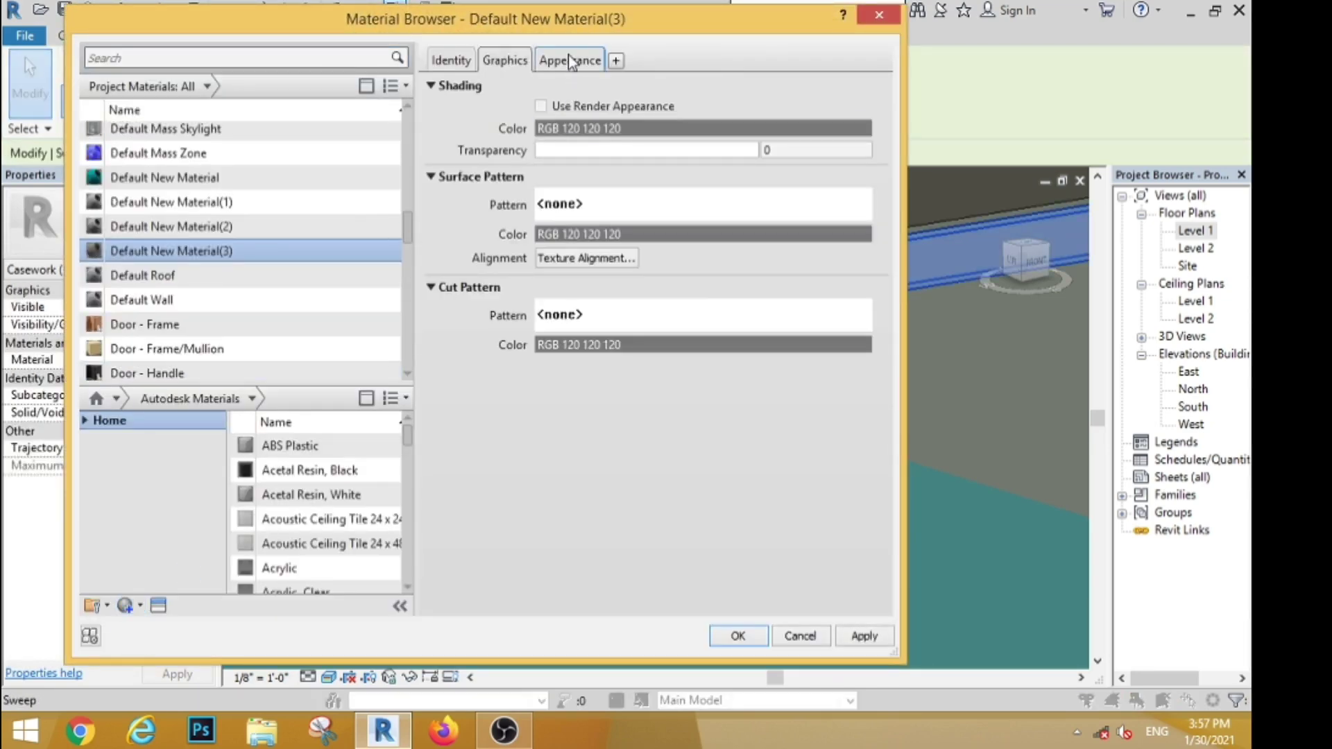
{"action": "left_click", "coordinate": [569, 60]}
{"action": "left_click", "coordinate": [589, 269]}
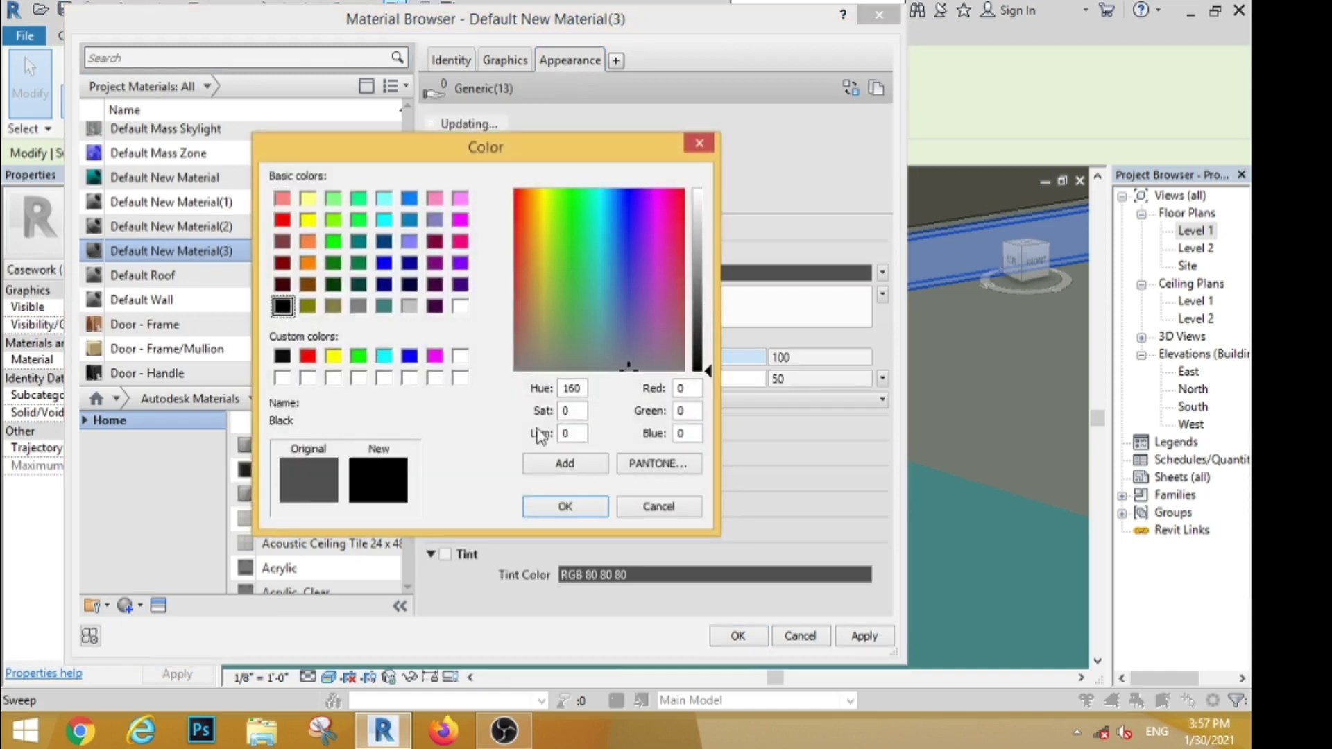
{"action": "key", "text": "Return"}
{"action": "left_click", "coordinate": [751, 636]}
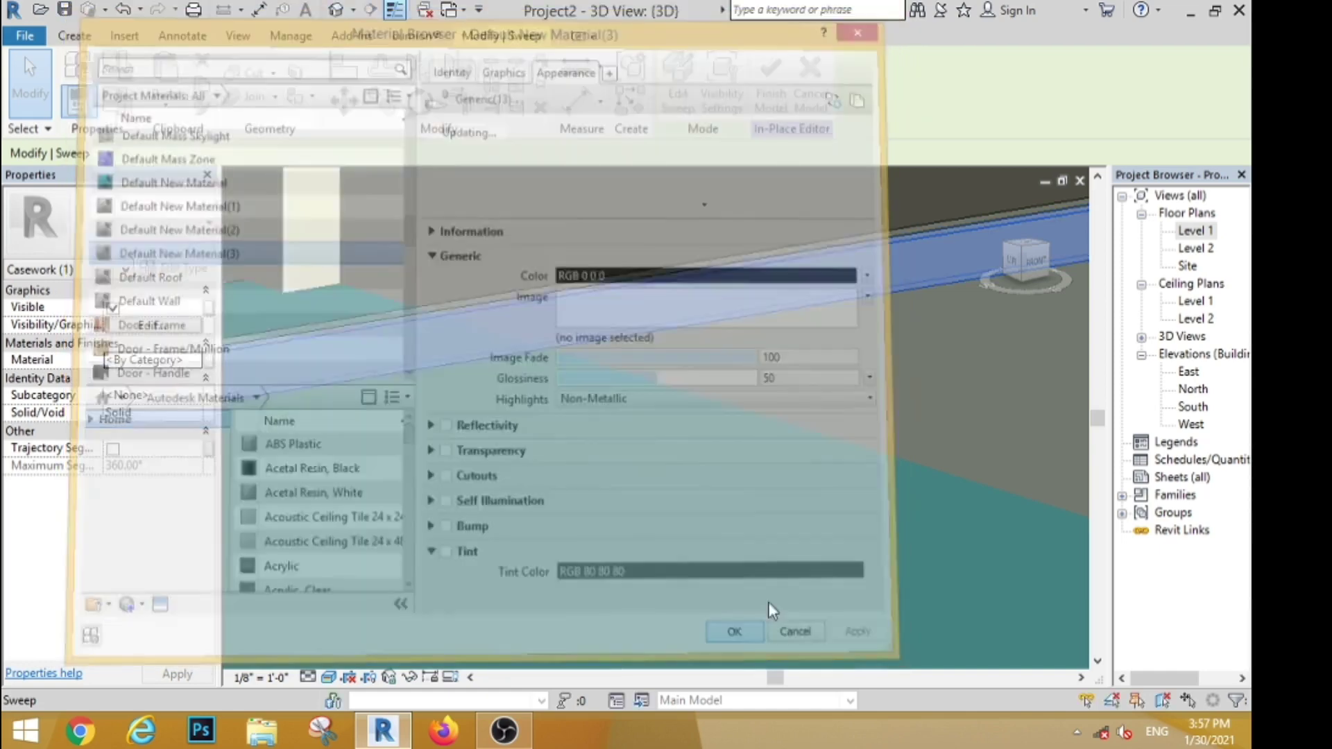
{"action": "left_click", "coordinate": [754, 473]}
{"action": "scroll", "coordinate": [609, 241], "scroll_direction": "down", "scroll_amount": 5}
{"action": "scroll", "coordinate": [607, 237], "scroll_direction": "down", "scroll_amount": 5}
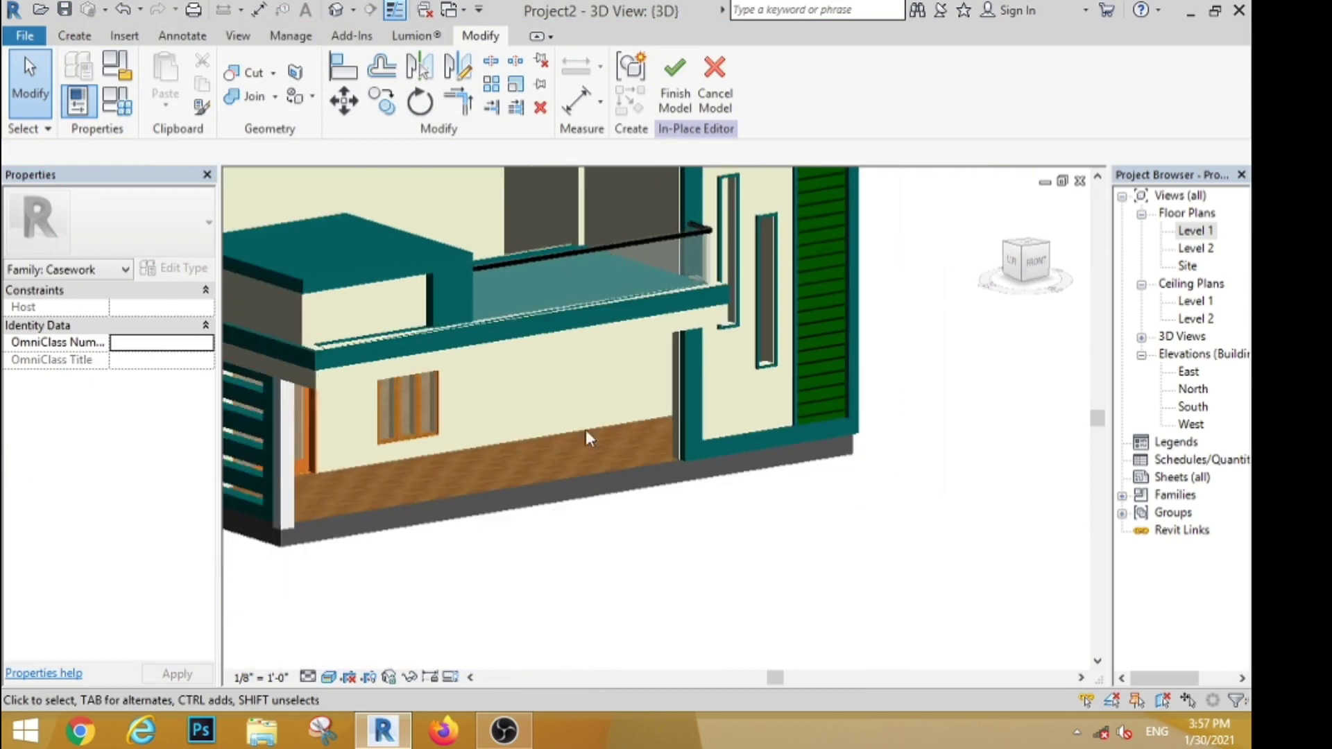
{"action": "middle_click_drag", "start_coordinate": [585, 440], "coordinate": [458, 499], "text": "shift"}
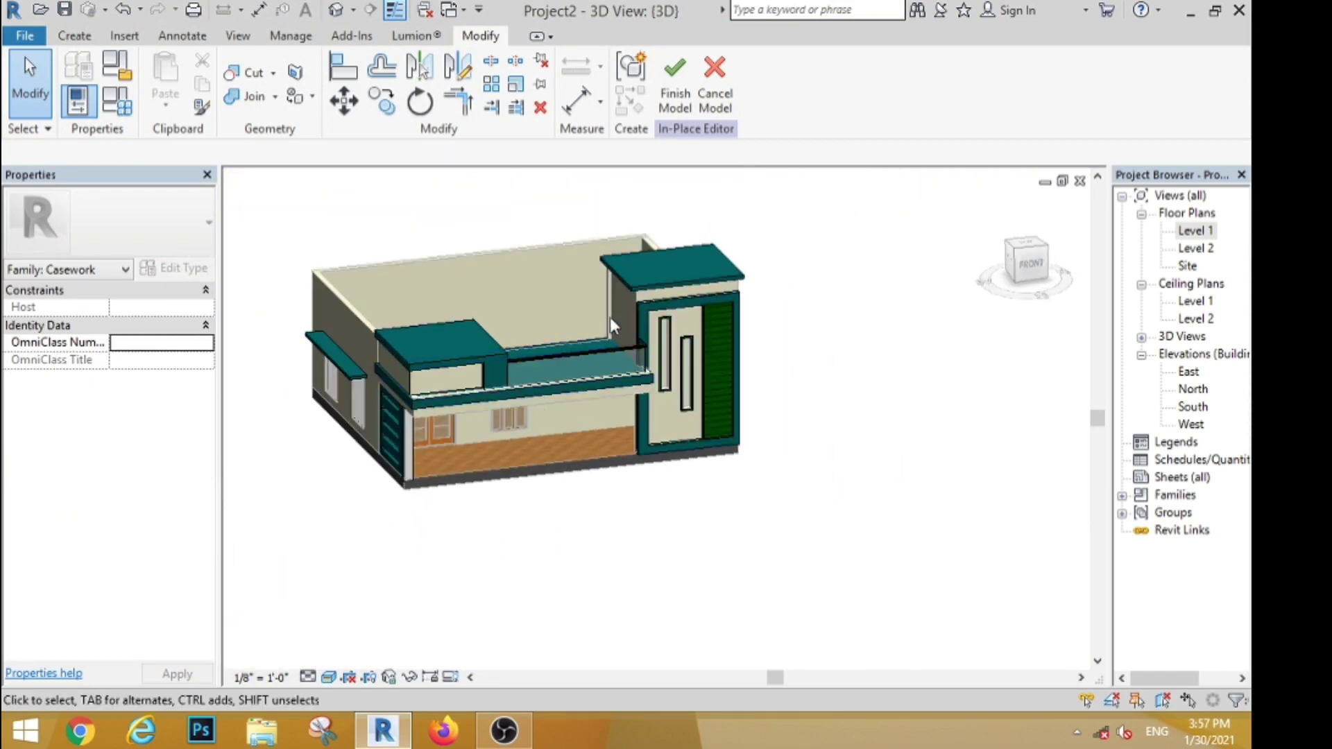
{"action": "scroll", "coordinate": [610, 317], "scroll_direction": "up", "scroll_amount": 6}
{"action": "scroll", "coordinate": [689, 317], "scroll_direction": "down", "scroll_amount": 4}
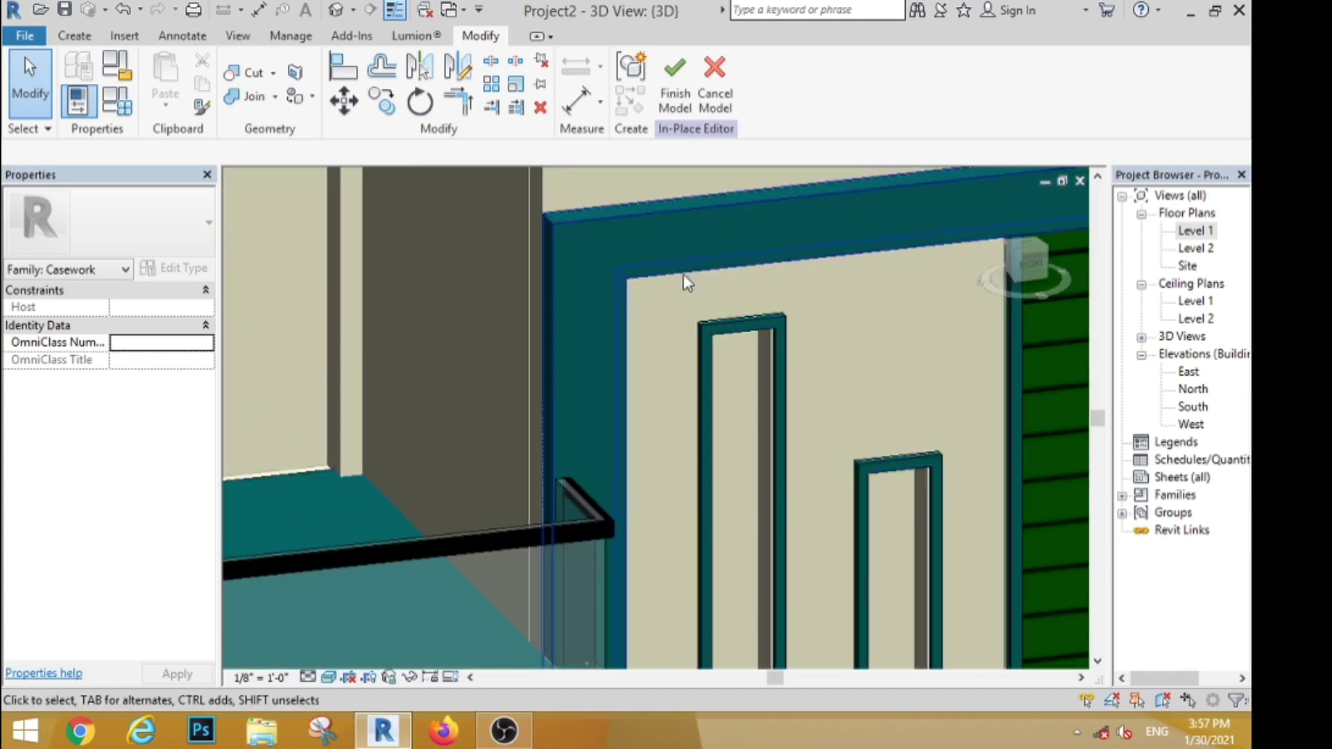
Finish the in-place casework and create a seven-point toposurface surrounding the house in the Site plan.
{"action": "double_click", "coordinate": [1191, 268]}
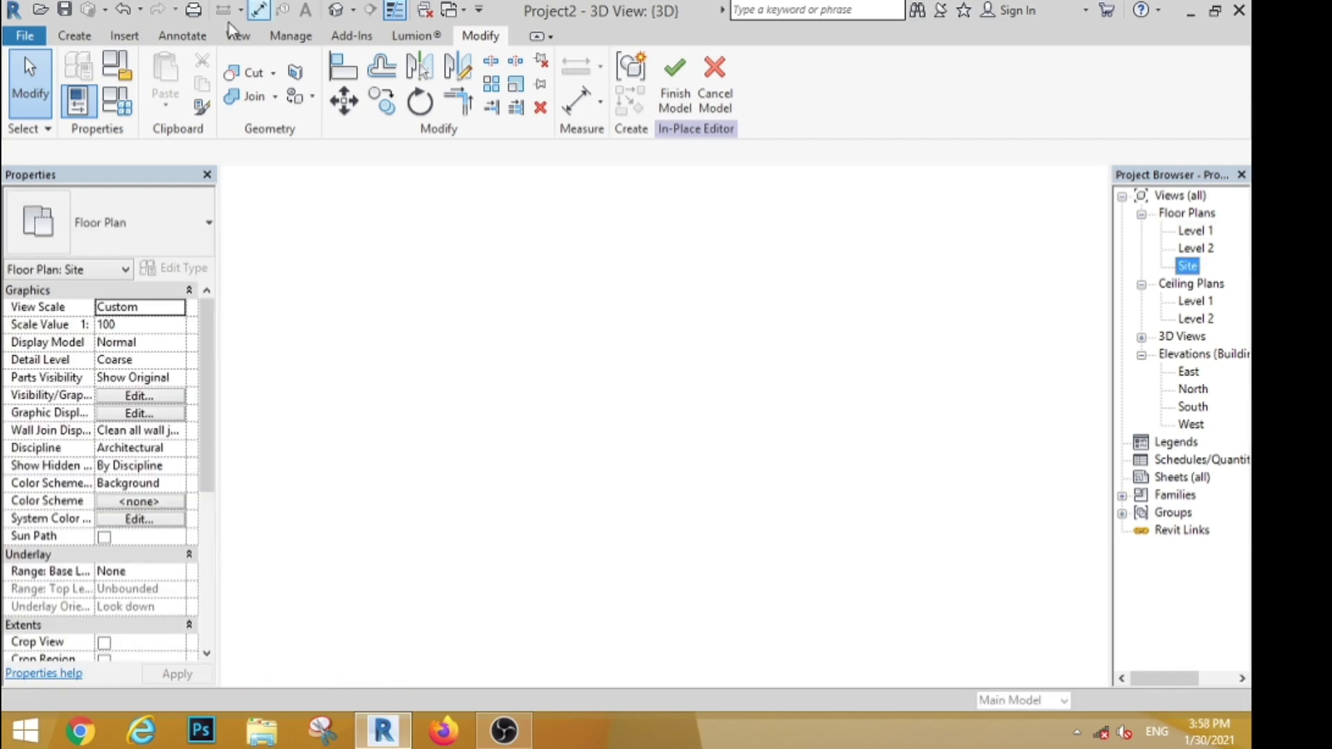
{"action": "left_click", "coordinate": [675, 91]}
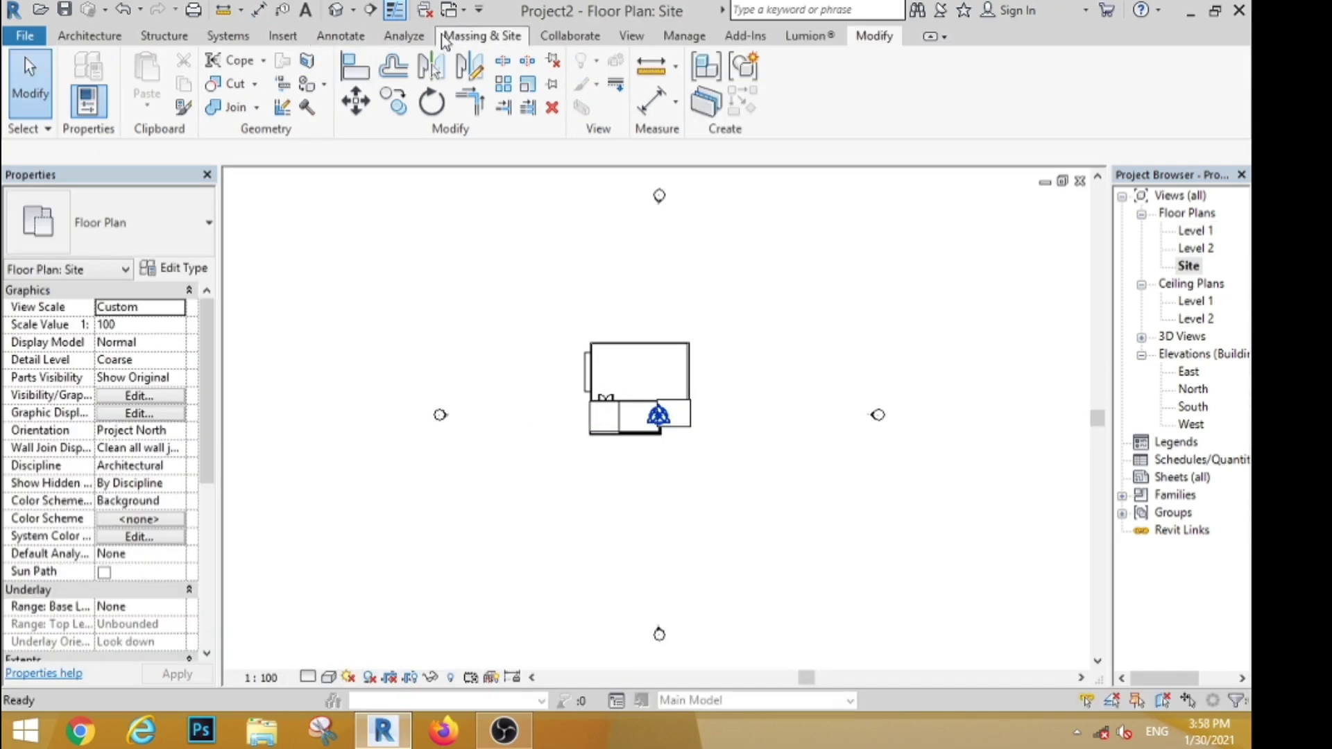
{"action": "left_click", "coordinate": [463, 91]}
{"action": "scroll", "coordinate": [437, 261], "scroll_direction": "down", "scroll_amount": 2}
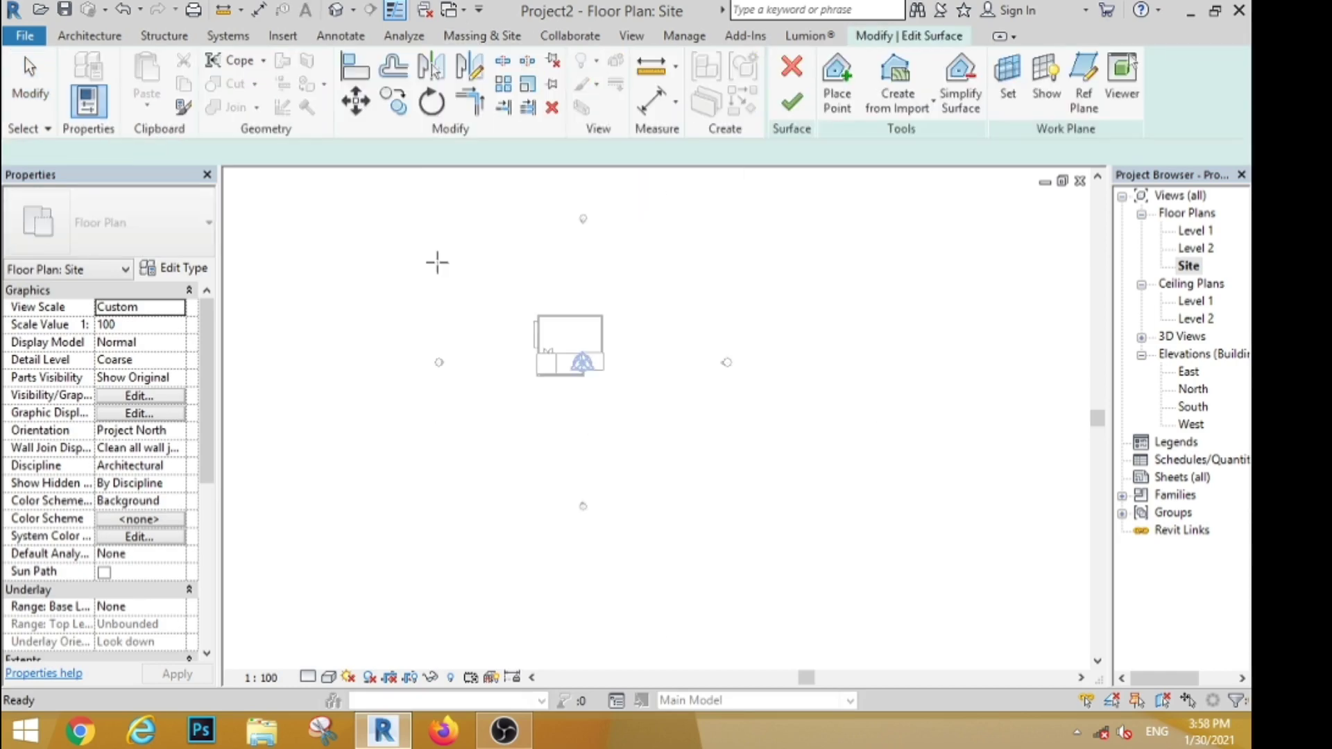
{"action": "left_click", "coordinate": [814, 378]}
{"action": "left_click", "coordinate": [792, 524]}
{"action": "left_click", "coordinate": [611, 527]}
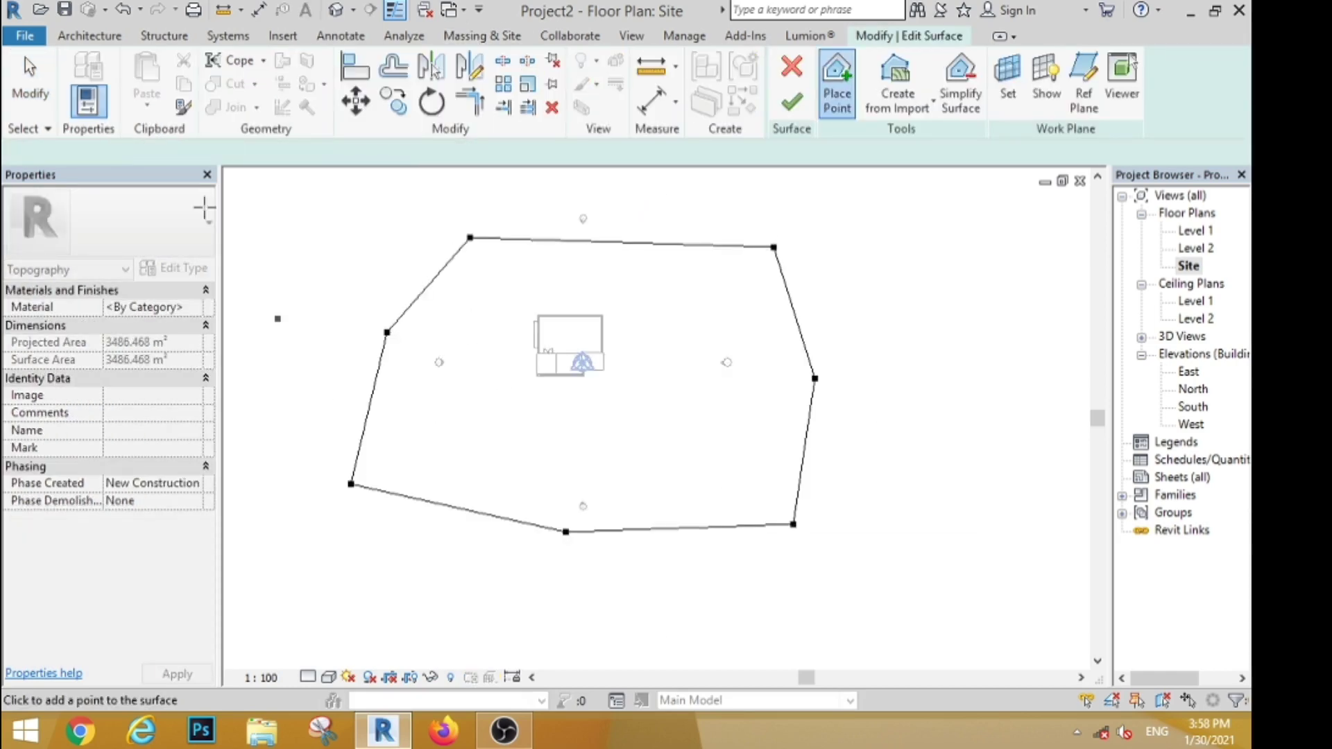
{"action": "key", "text": "Escape"}
{"action": "double_click", "coordinate": [1193, 407]}
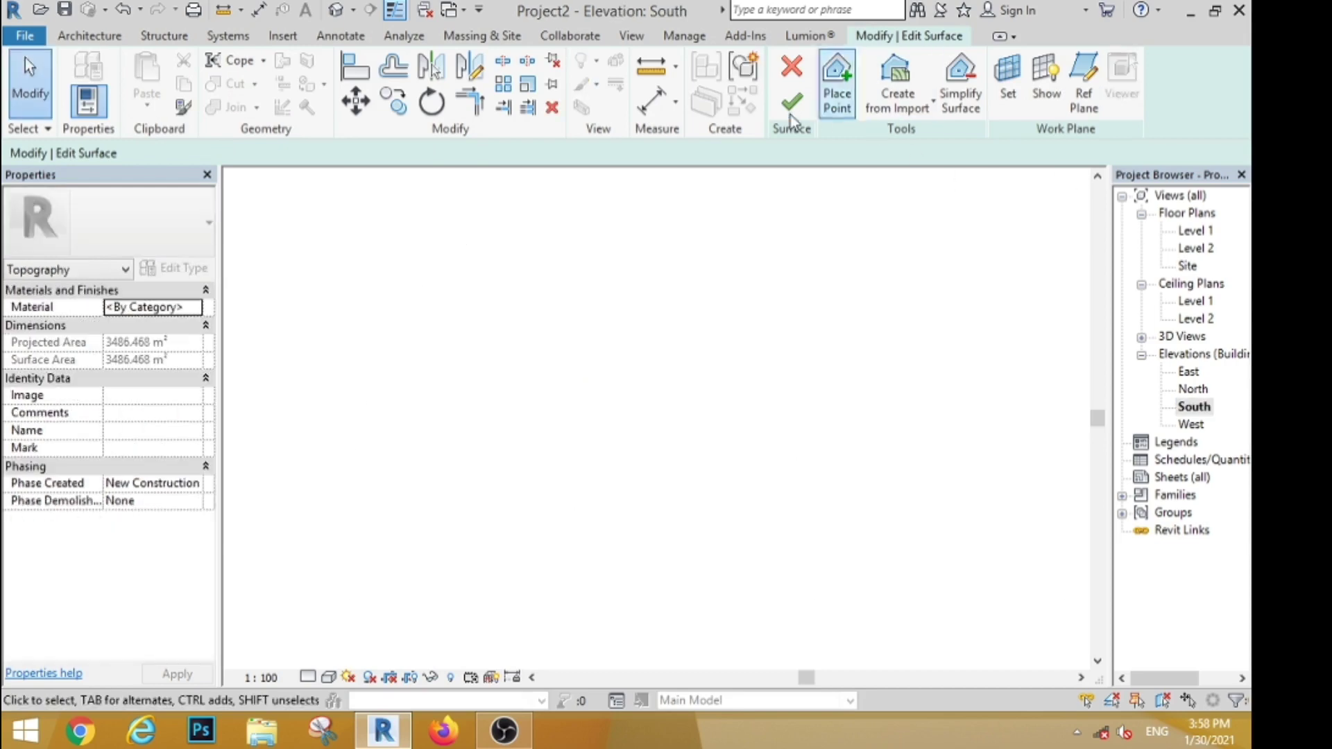
{"action": "left_click", "coordinate": [792, 105]}
Move the topography down in the South elevation from the floor's top corner to its underside.
{"action": "scroll", "coordinate": [461, 378], "scroll_direction": "up", "scroll_amount": 5}
{"action": "left_click", "coordinate": [462, 378]}
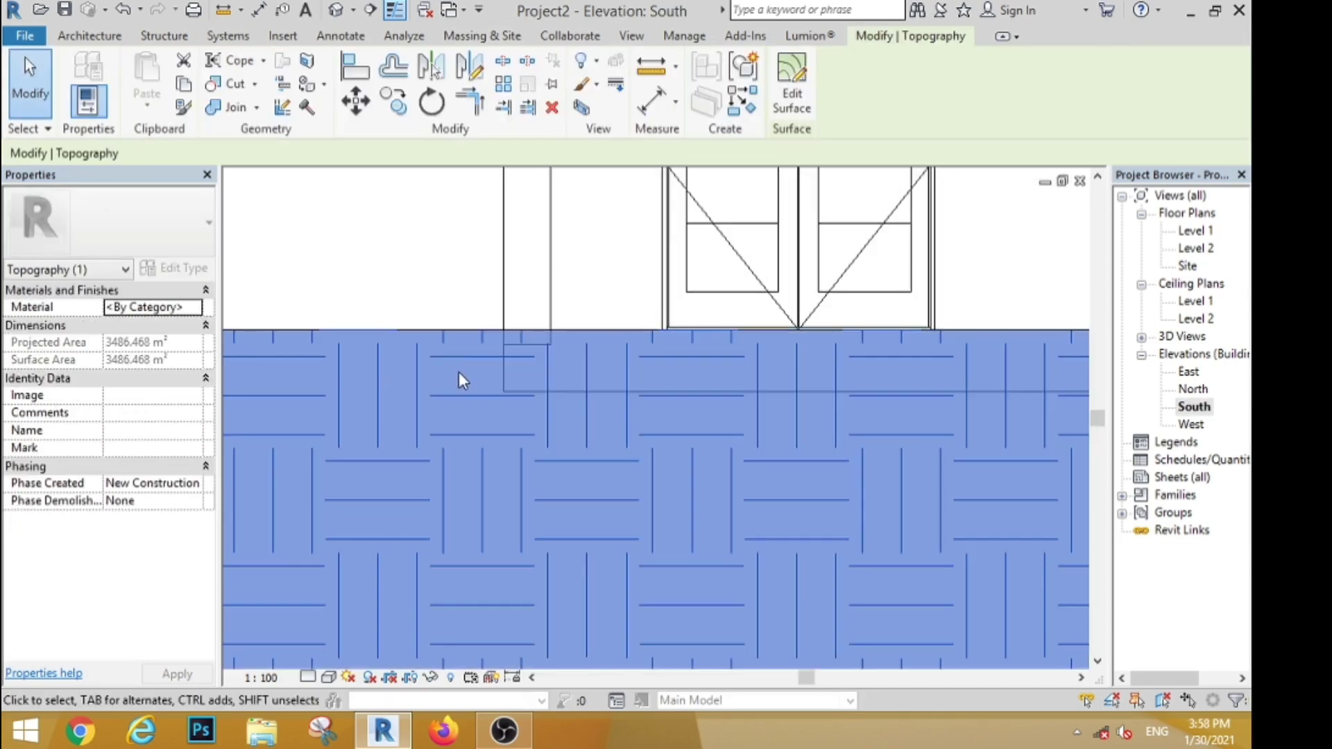
{"action": "left_click", "coordinate": [355, 102]}
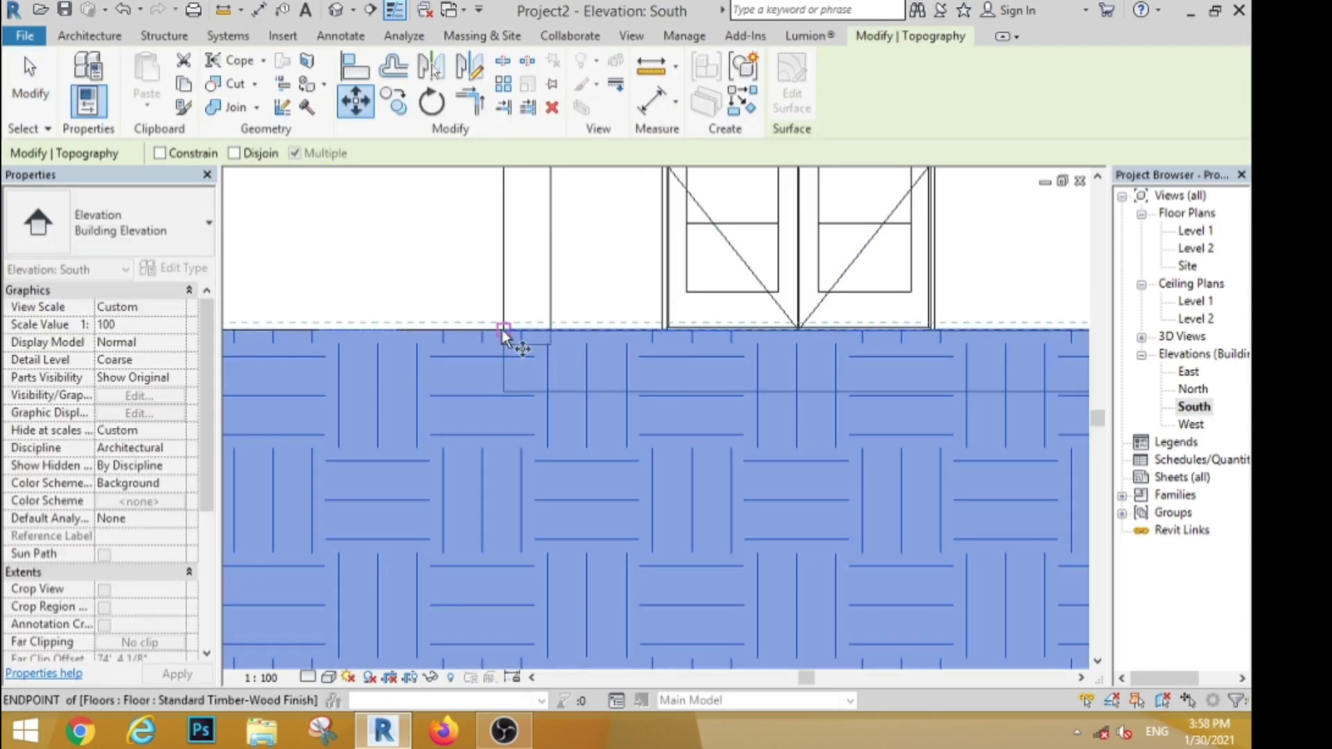
{"action": "left_click", "coordinate": [505, 333]}
{"action": "left_click", "coordinate": [527, 394]}
{"action": "key", "text": "Escape"}
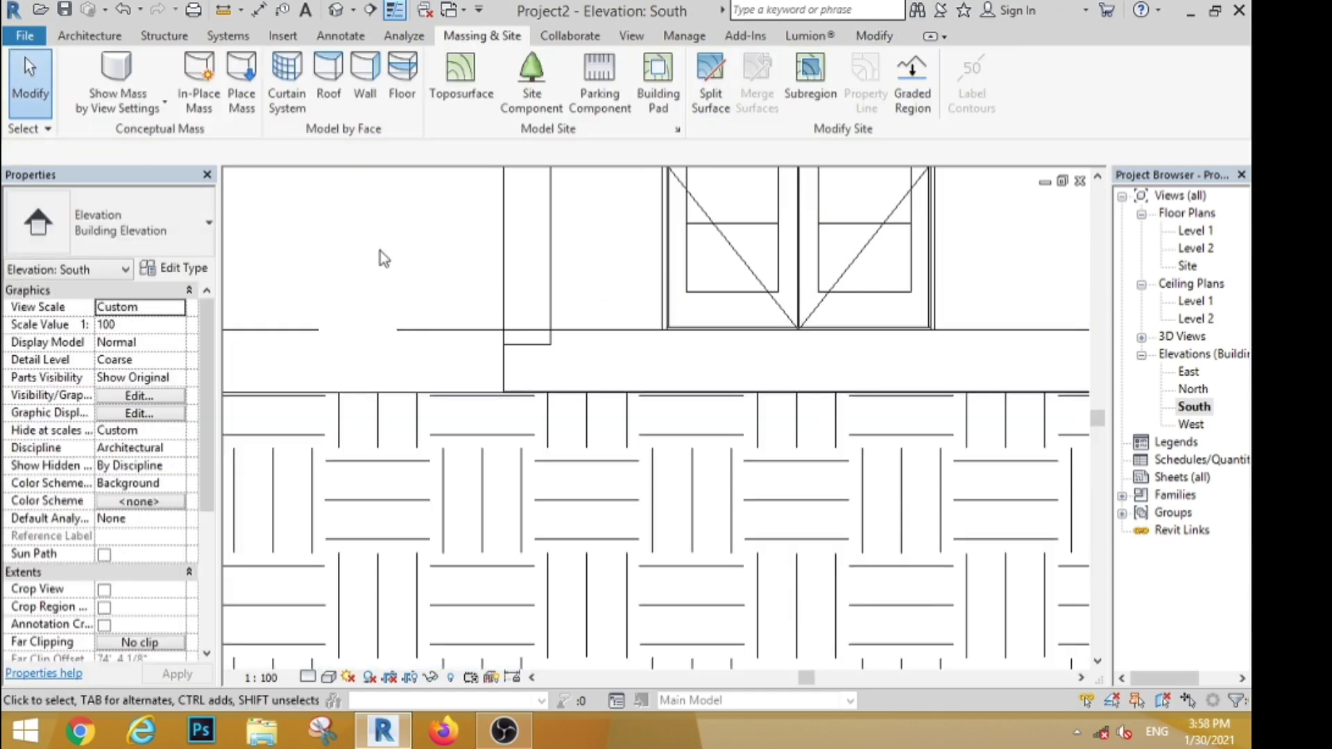
On Level 1, draw a rectangular Generic - 200mm wall enclosure around the house with base offset -1' 0" and unconnected height 4' 0".
{"action": "scroll", "coordinate": [431, 297], "scroll_direction": "down", "scroll_amount": 4}
{"action": "double_click", "coordinate": [1197, 233]}
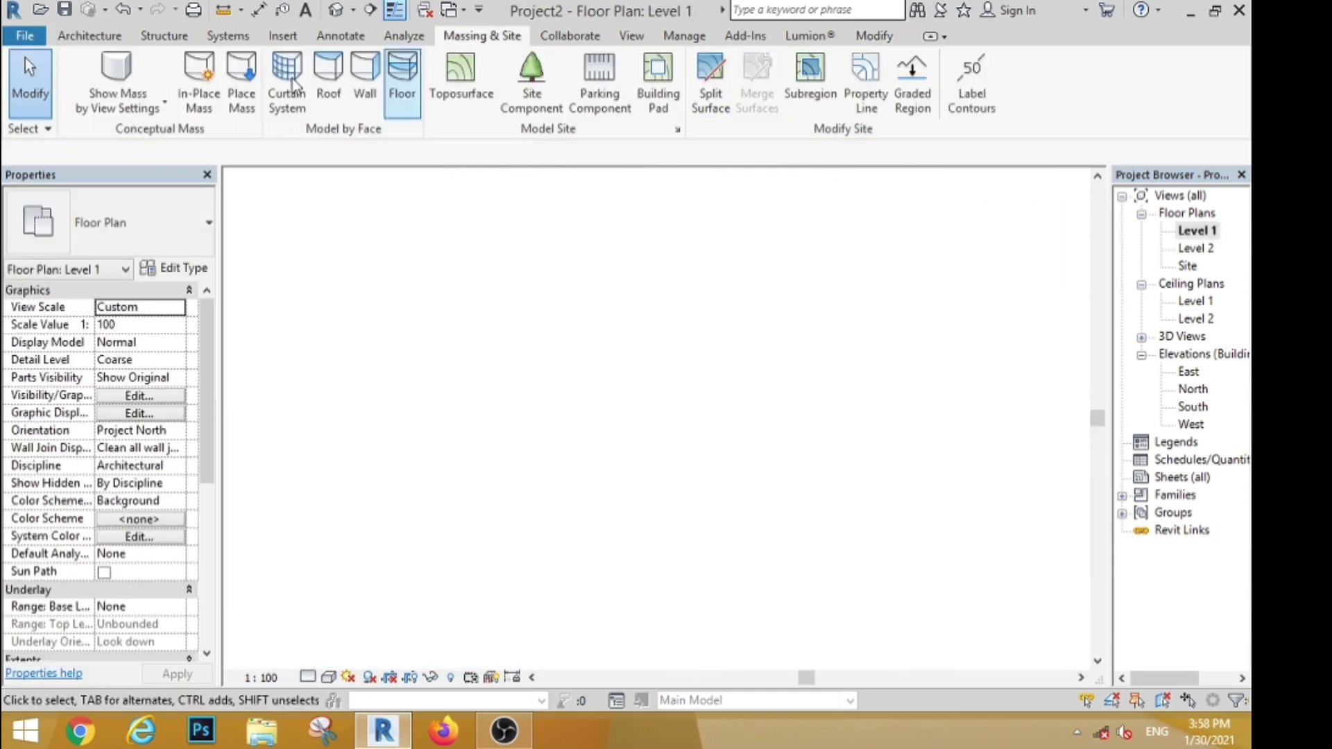
{"action": "left_click", "coordinate": [99, 38]}
{"action": "left_click", "coordinate": [81, 77]}
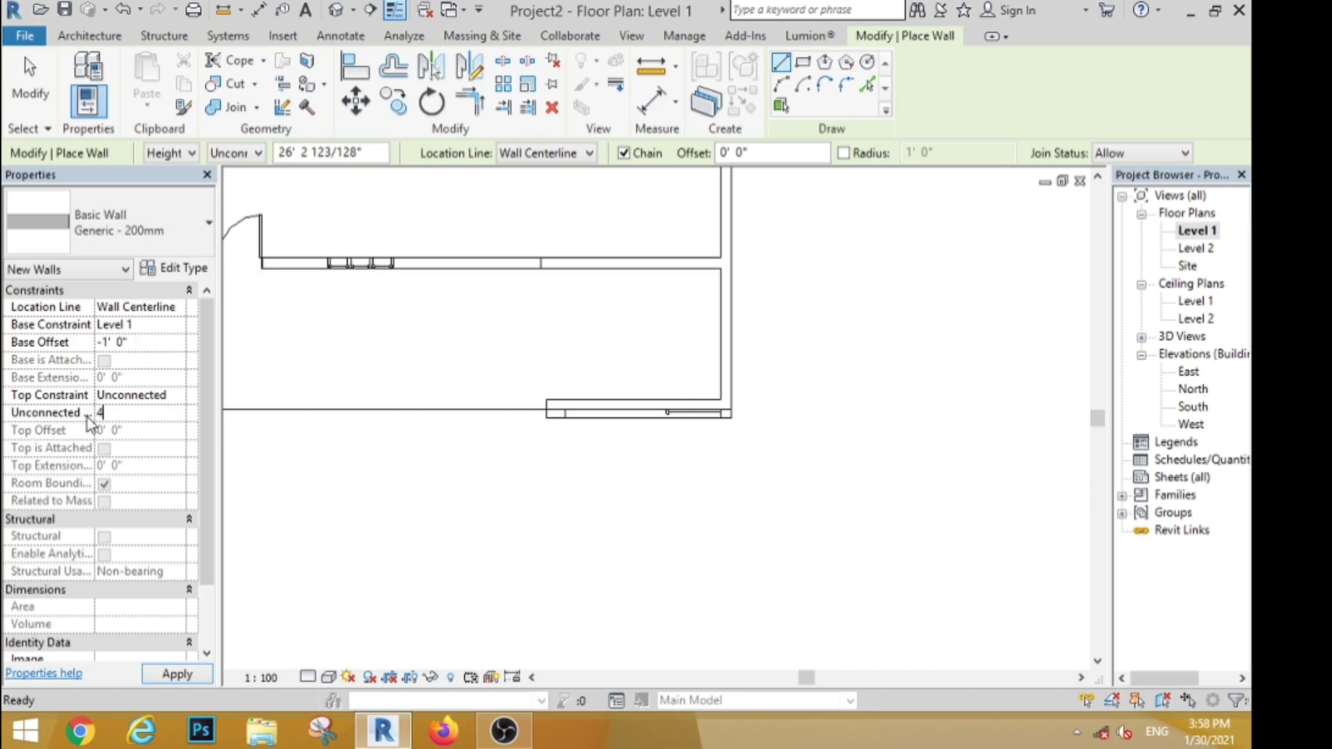
{"action": "scroll", "coordinate": [510, 555], "scroll_direction": "down", "scroll_amount": 3}
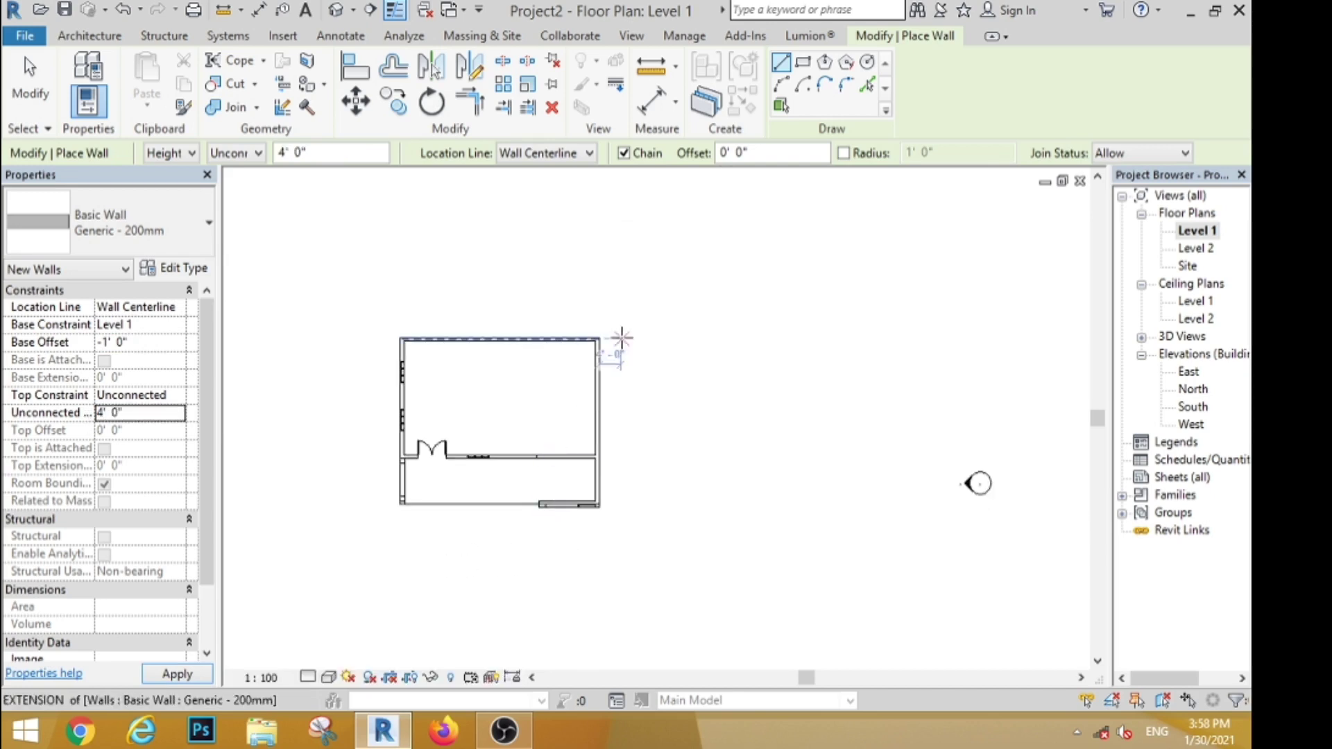
{"action": "left_click", "coordinate": [803, 62]}
{"action": "left_click", "coordinate": [611, 318]}
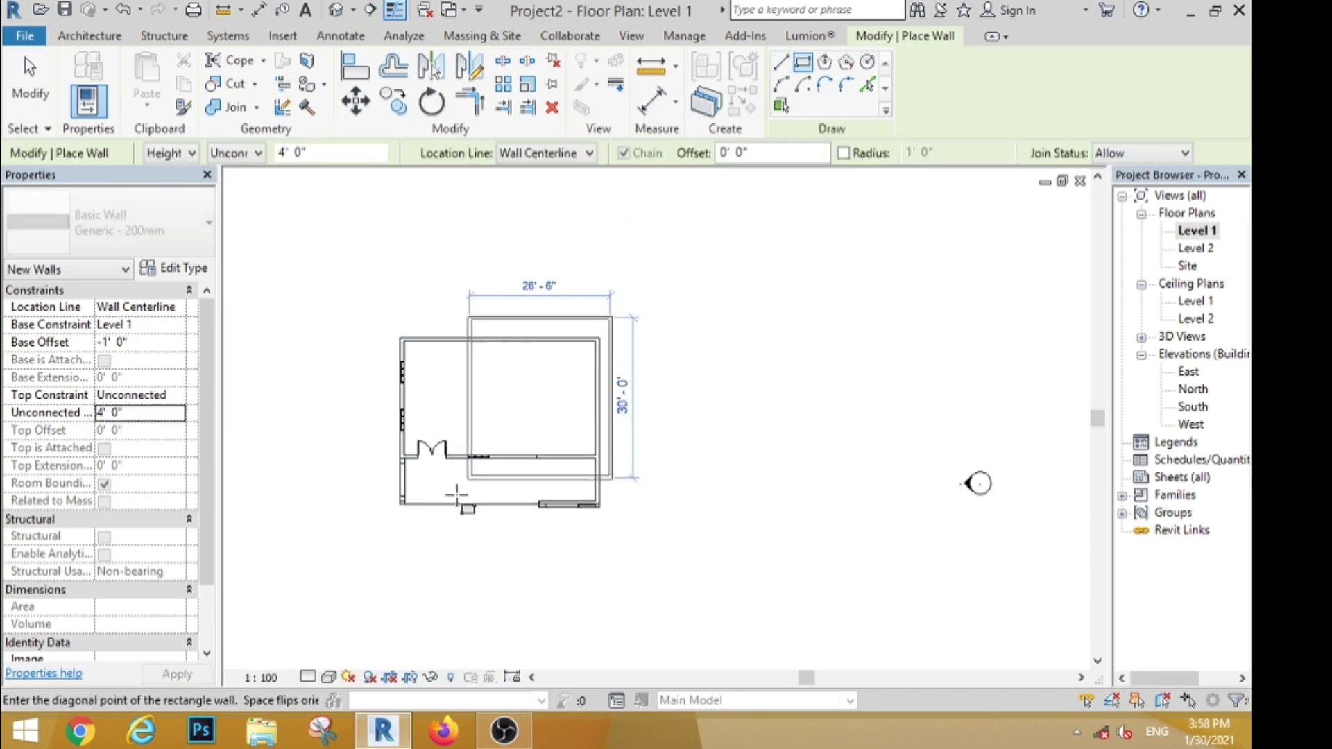
{"action": "left_click", "coordinate": [389, 528]}
Draw a second, much larger rectangle of 4' 0" high walls around the whole site and finish wall placement.
{"action": "scroll", "coordinate": [690, 361], "scroll_direction": "down", "scroll_amount": 3}
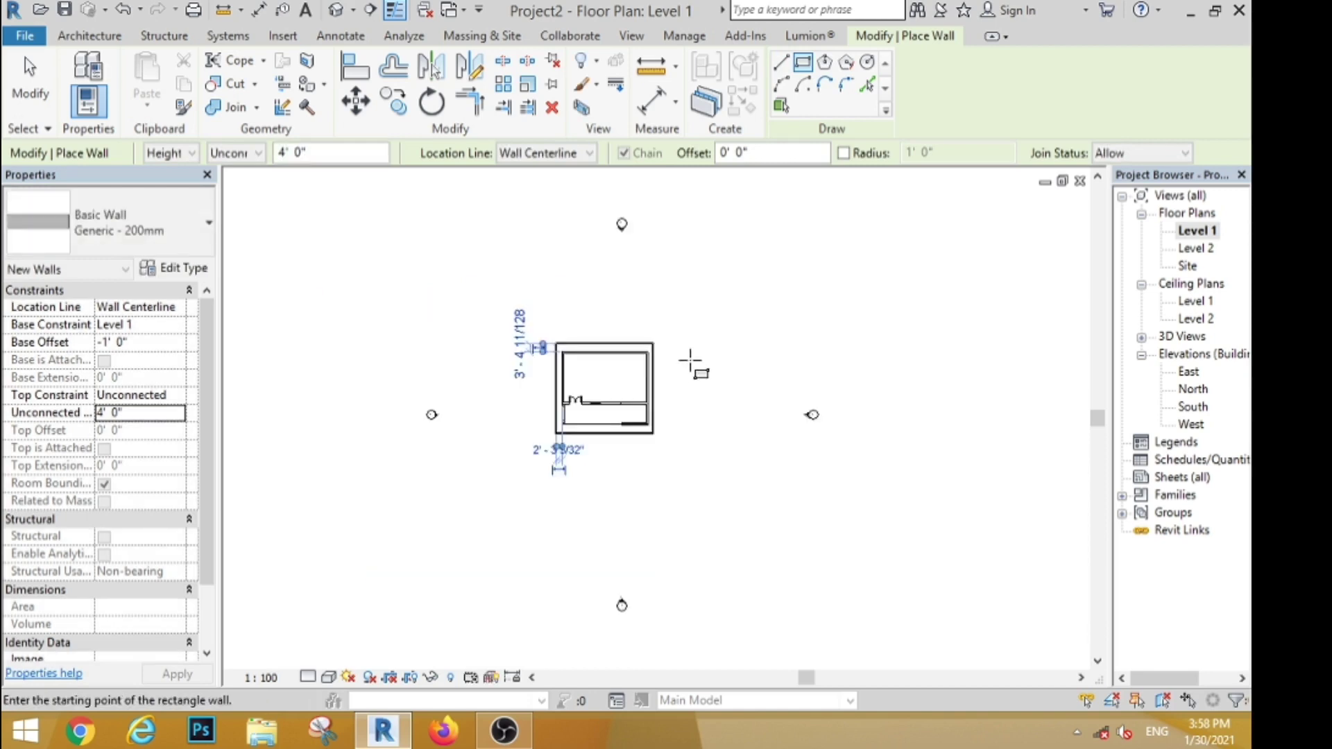
{"action": "left_click", "coordinate": [773, 243]}
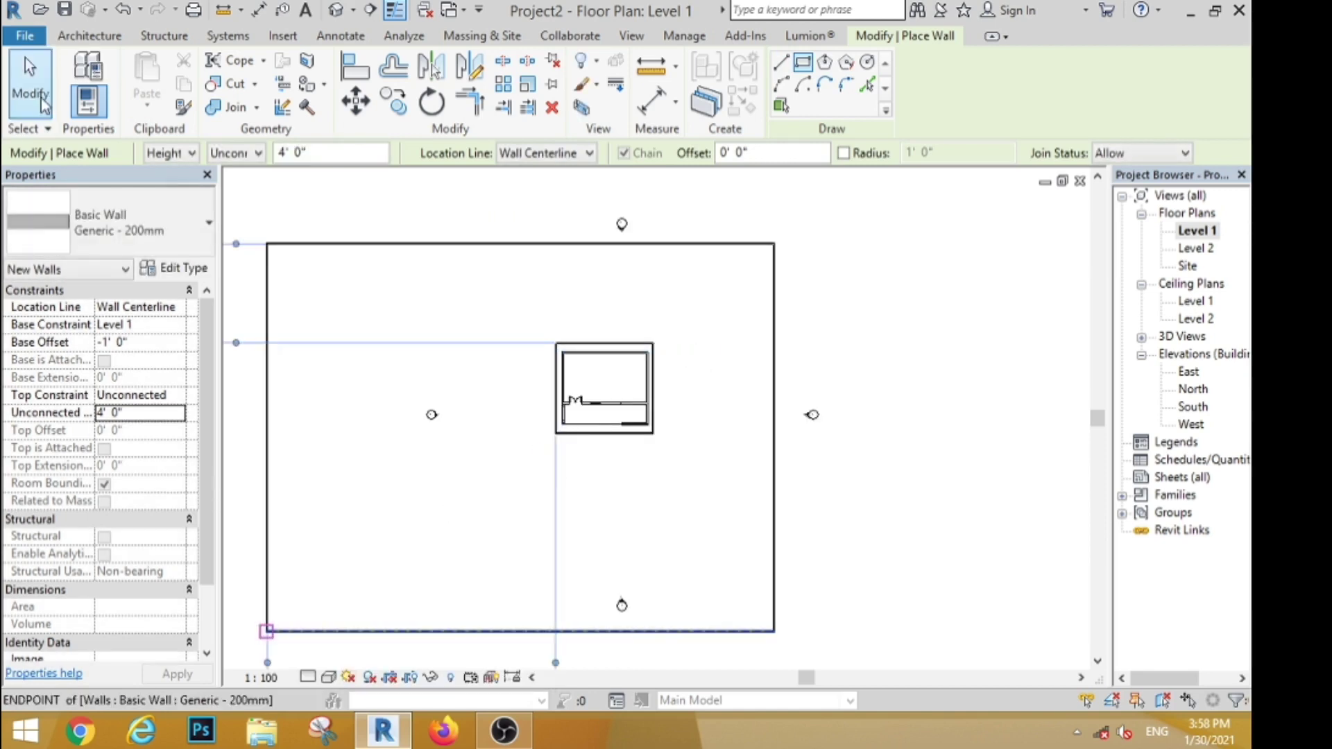
{"action": "left_click", "coordinate": [268, 630]}
{"action": "key", "text": "Escape"}
{"action": "key", "text": "Escape"}
{"action": "left_click", "coordinate": [354, 10]}
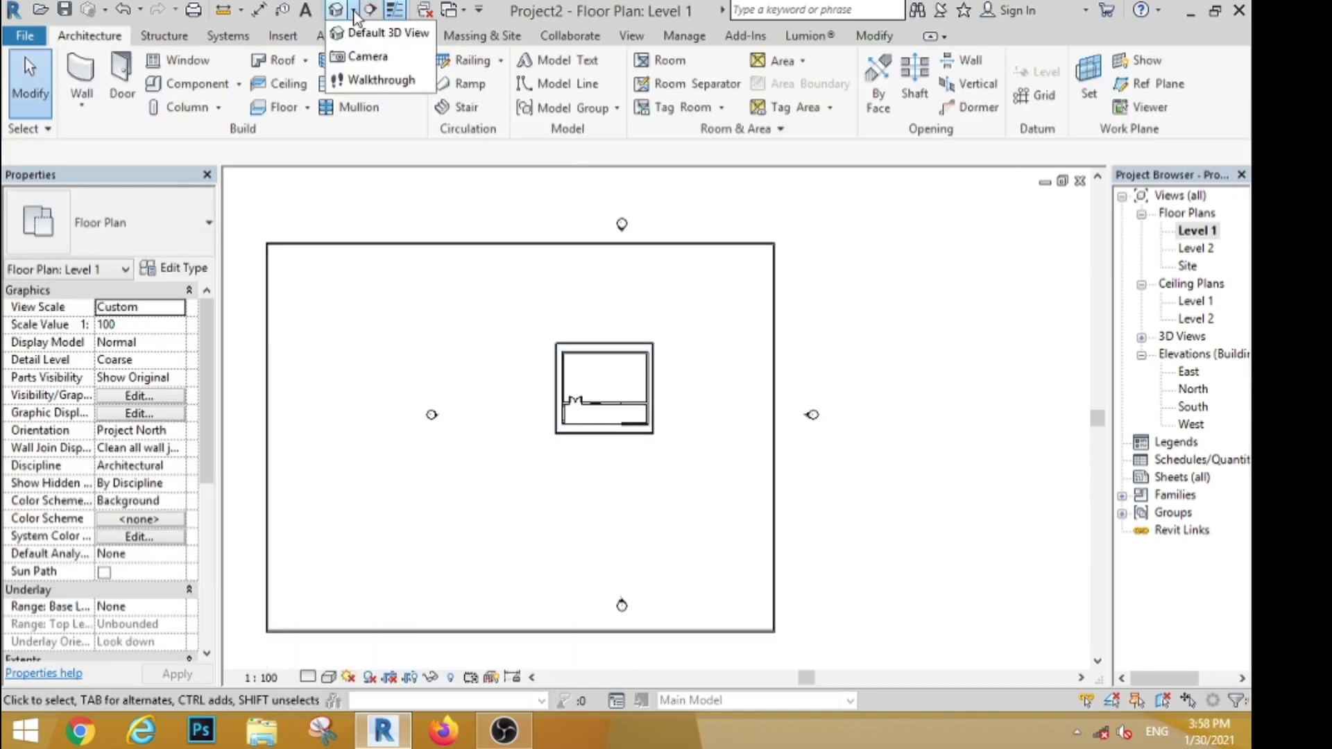
{"action": "left_click", "coordinate": [393, 205]}
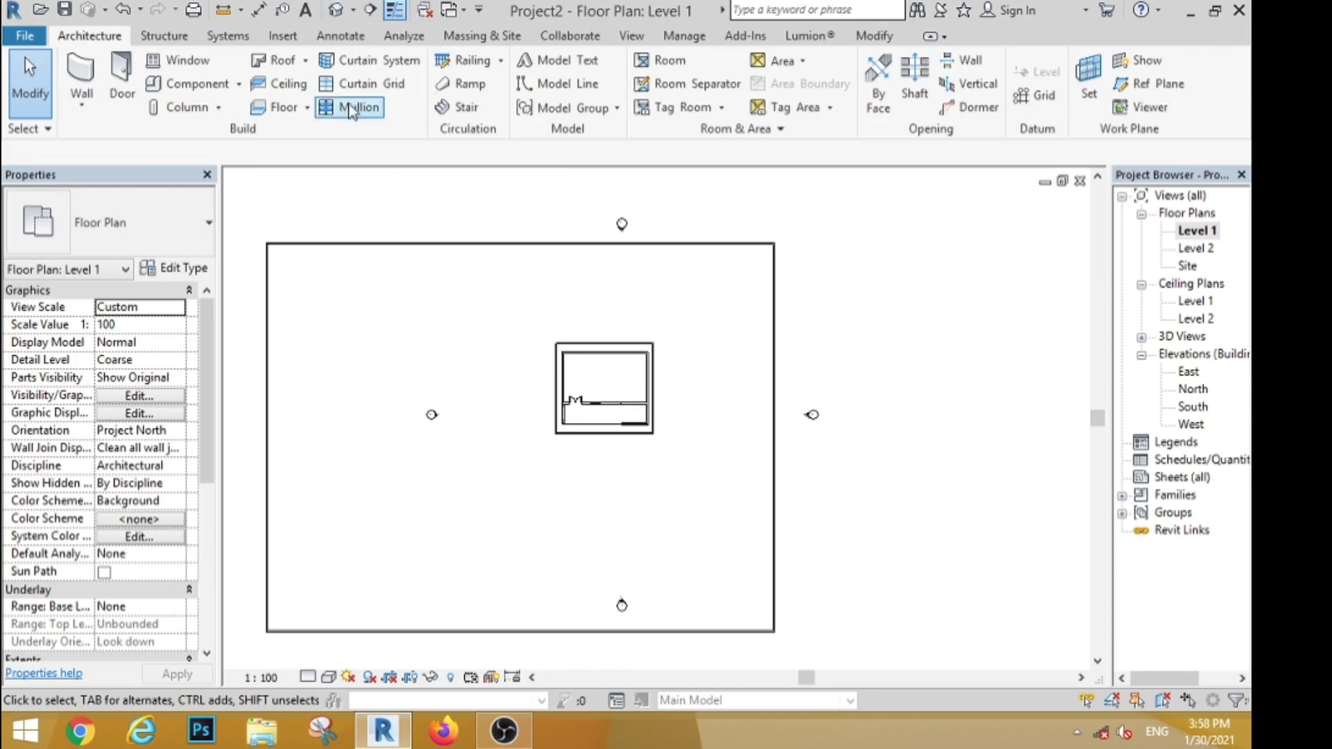
Place two M_RPC Tree - Deciduous Honey Locust - 7.6 Meters trees on the west side of the house.
{"action": "left_click", "coordinate": [200, 84]}
{"action": "left_click", "coordinate": [139, 225]}
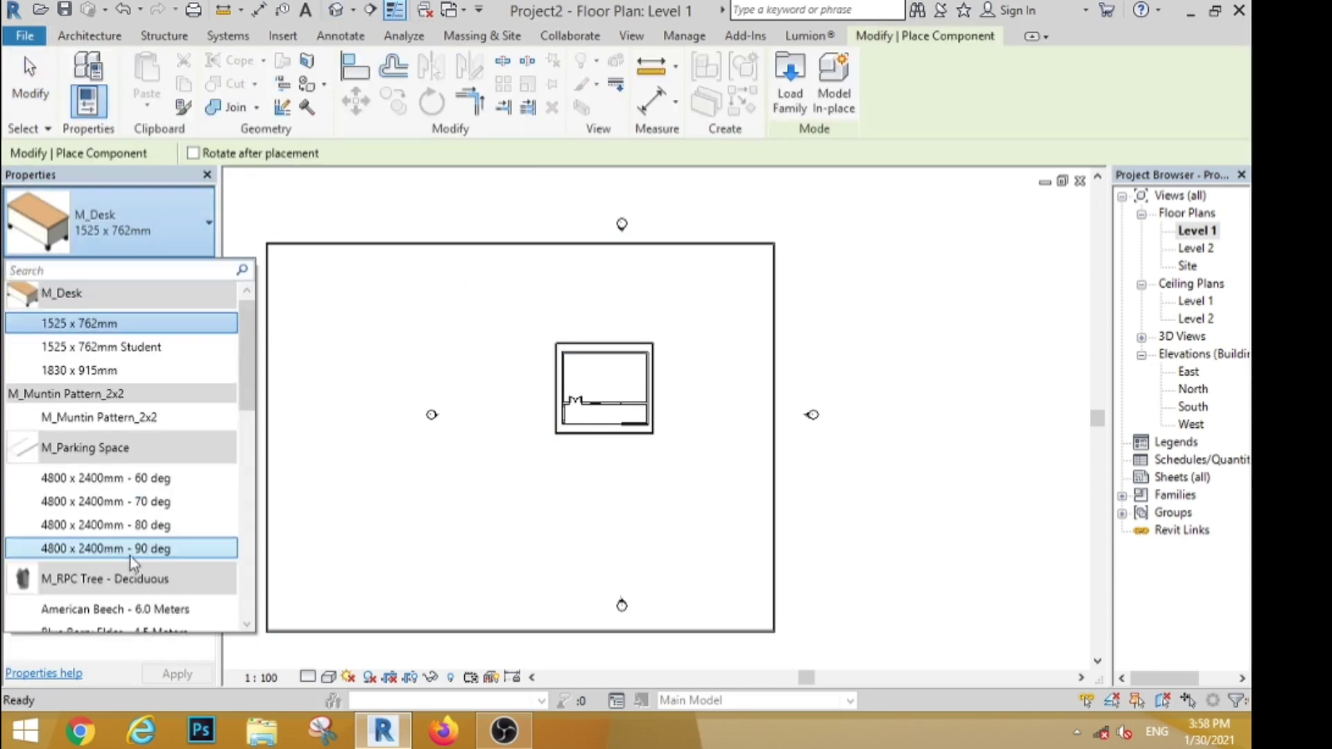
{"action": "left_click_drag", "start_coordinate": [240, 362], "coordinate": [243, 441]}
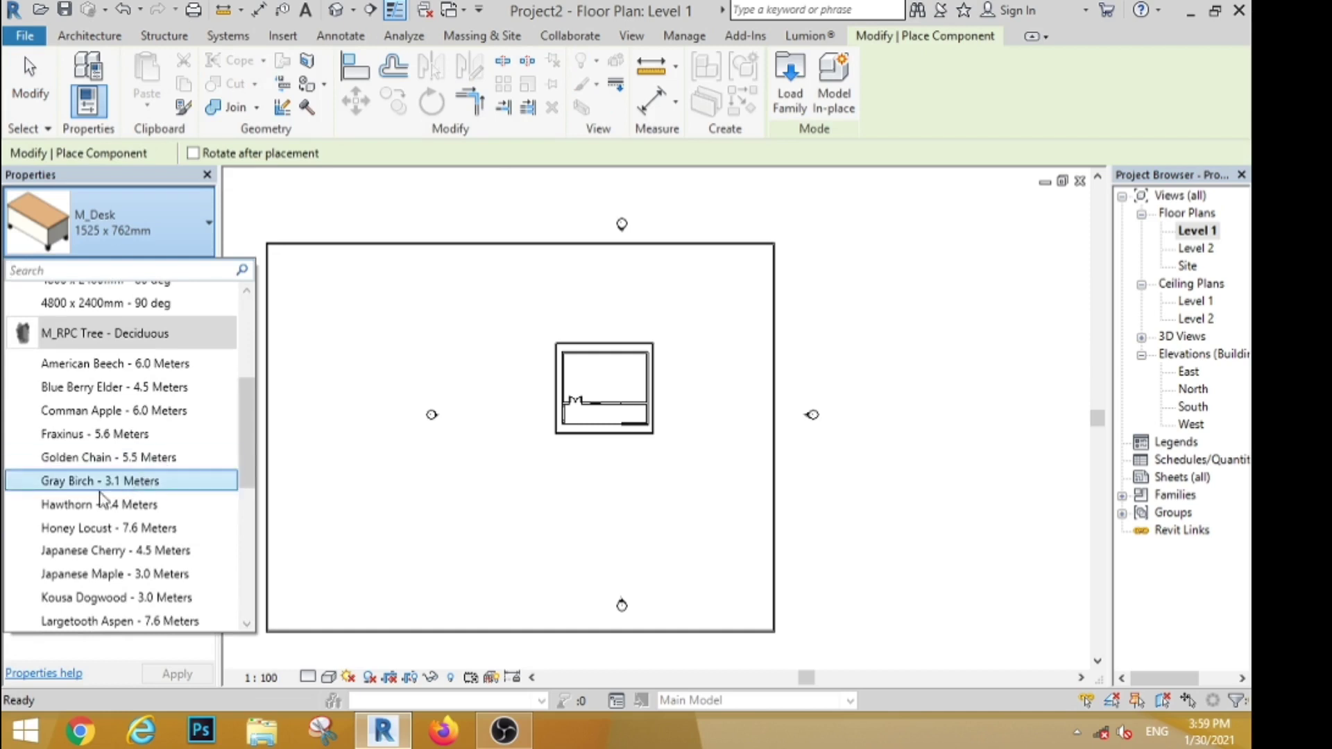
{"action": "left_click", "coordinate": [111, 530]}
{"action": "scroll", "coordinate": [508, 352], "scroll_direction": "up", "scroll_amount": 5}
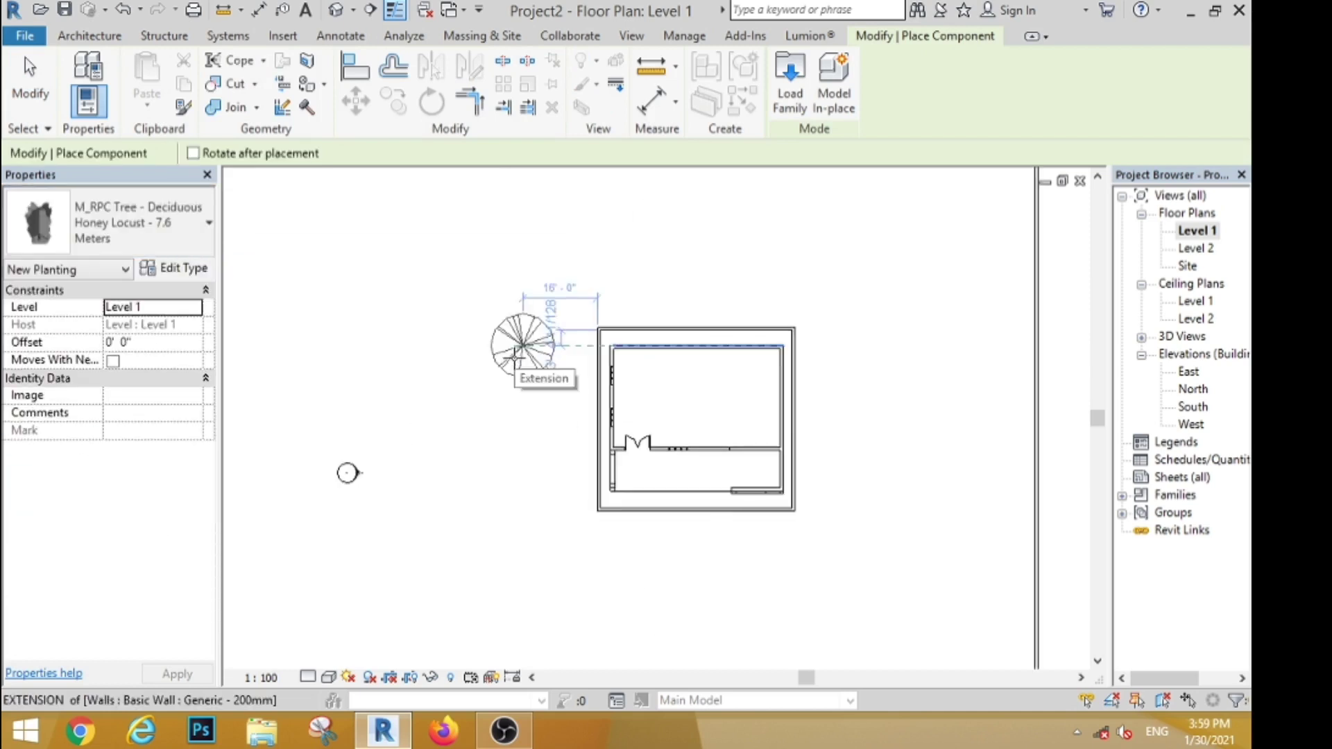
{"action": "left_click", "coordinate": [500, 403]}
{"action": "left_click", "coordinate": [541, 287]}
Place five more Honey Locust trees along the north and east sides of the house and end component placement.
{"action": "scroll", "coordinate": [694, 222], "scroll_direction": "down", "scroll_amount": 2}
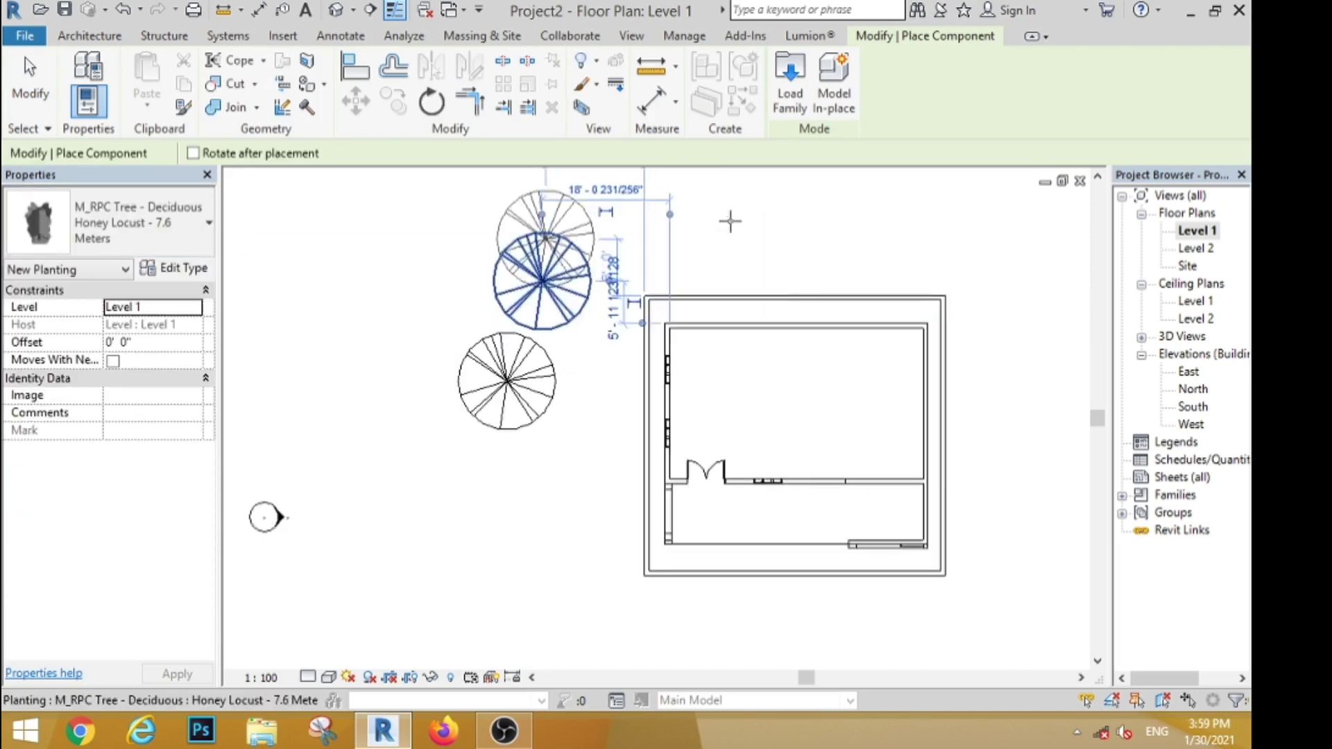
{"action": "left_click", "coordinate": [731, 219]}
{"action": "left_click", "coordinate": [860, 229]}
{"action": "left_click", "coordinate": [930, 389]}
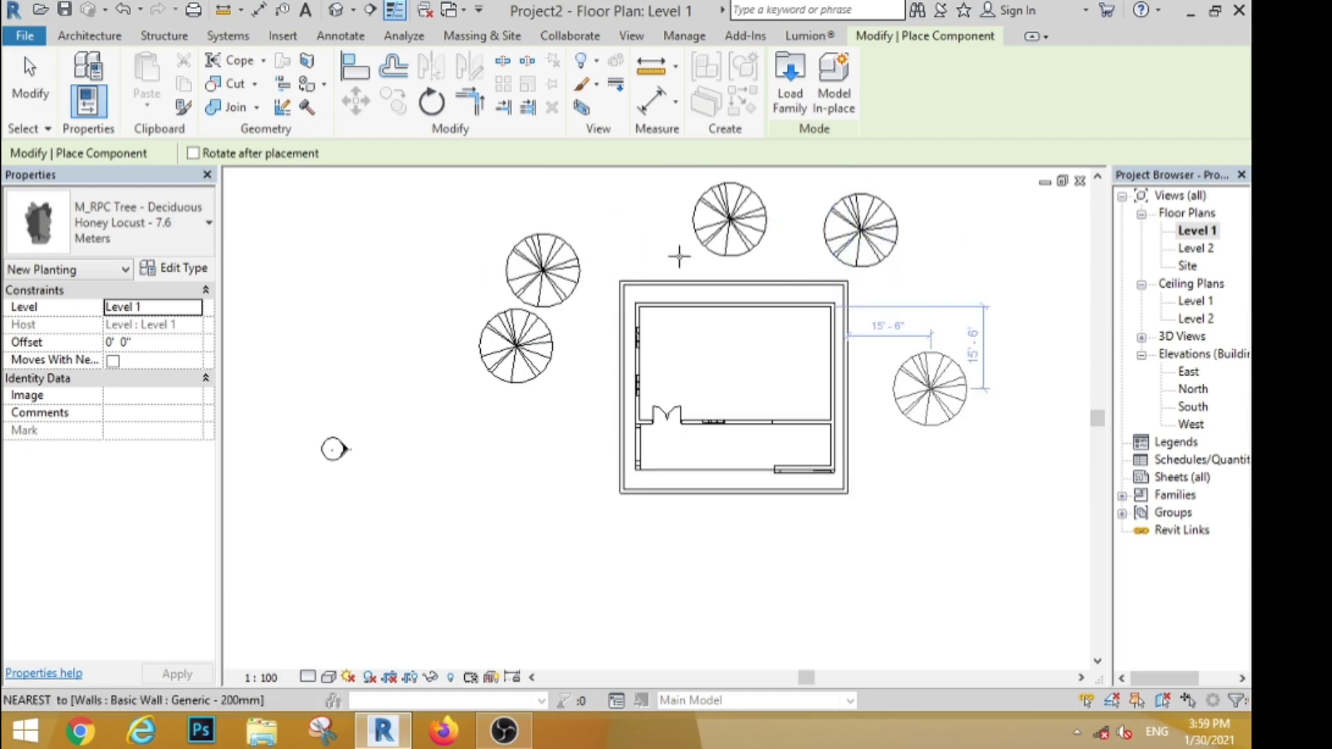
{"action": "left_click", "coordinate": [638, 229]}
{"action": "left_click", "coordinate": [941, 281]}
{"action": "left_click", "coordinate": [30, 76]}
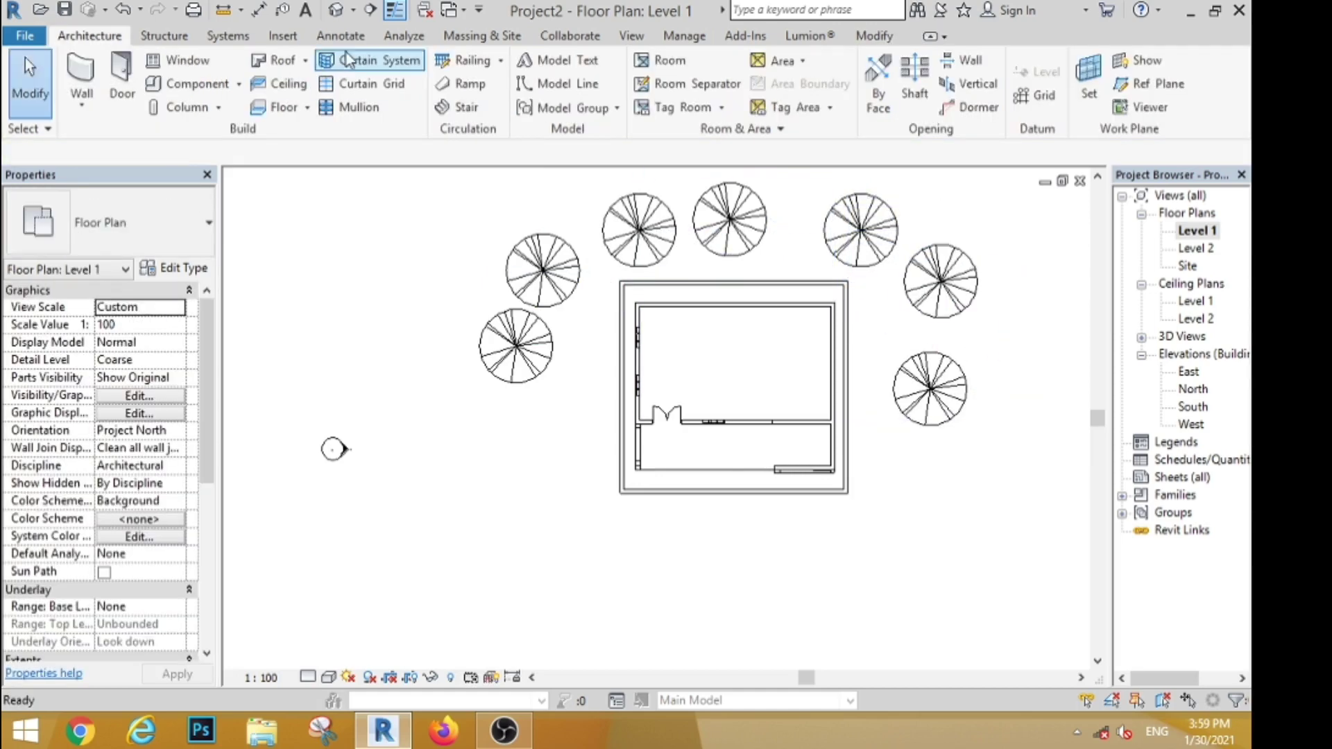
Create a perspective camera view from south of the house, with the target beyond its north side.
{"action": "left_click", "coordinate": [352, 10]}
{"action": "left_click", "coordinate": [363, 66]}
{"action": "scroll", "coordinate": [436, 355], "scroll_direction": "down", "scroll_amount": 2}
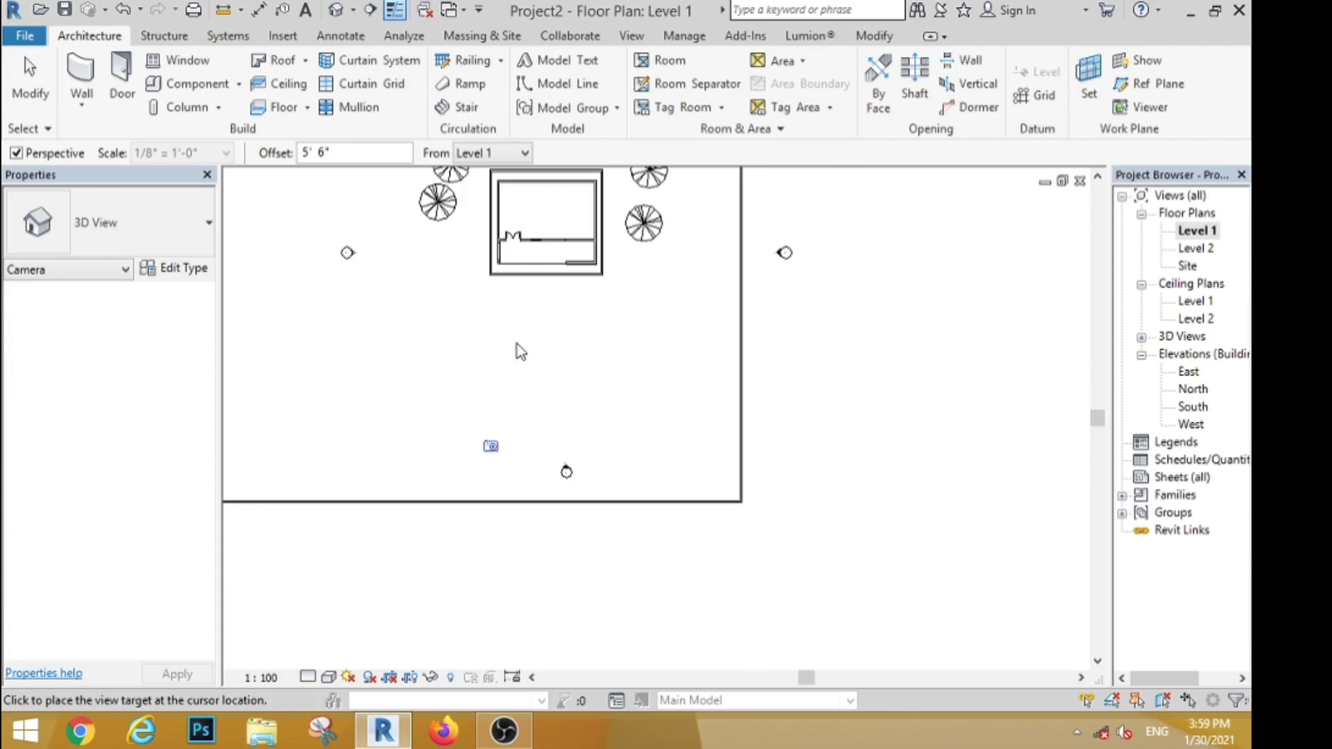
{"action": "left_click", "coordinate": [566, 188]}
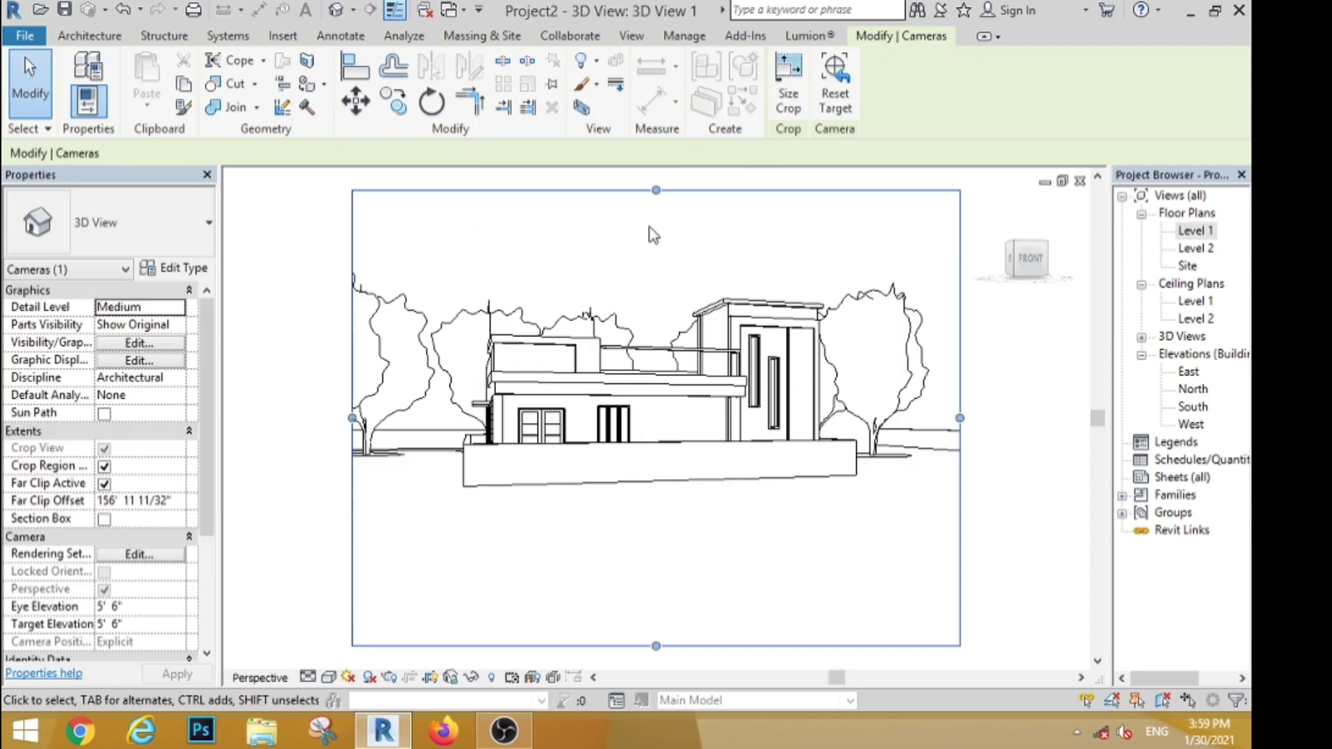
Tighten the camera view's crop region on all four sides around the house and trees.
{"action": "left_click_drag", "start_coordinate": [655, 646], "coordinate": [655, 581]}
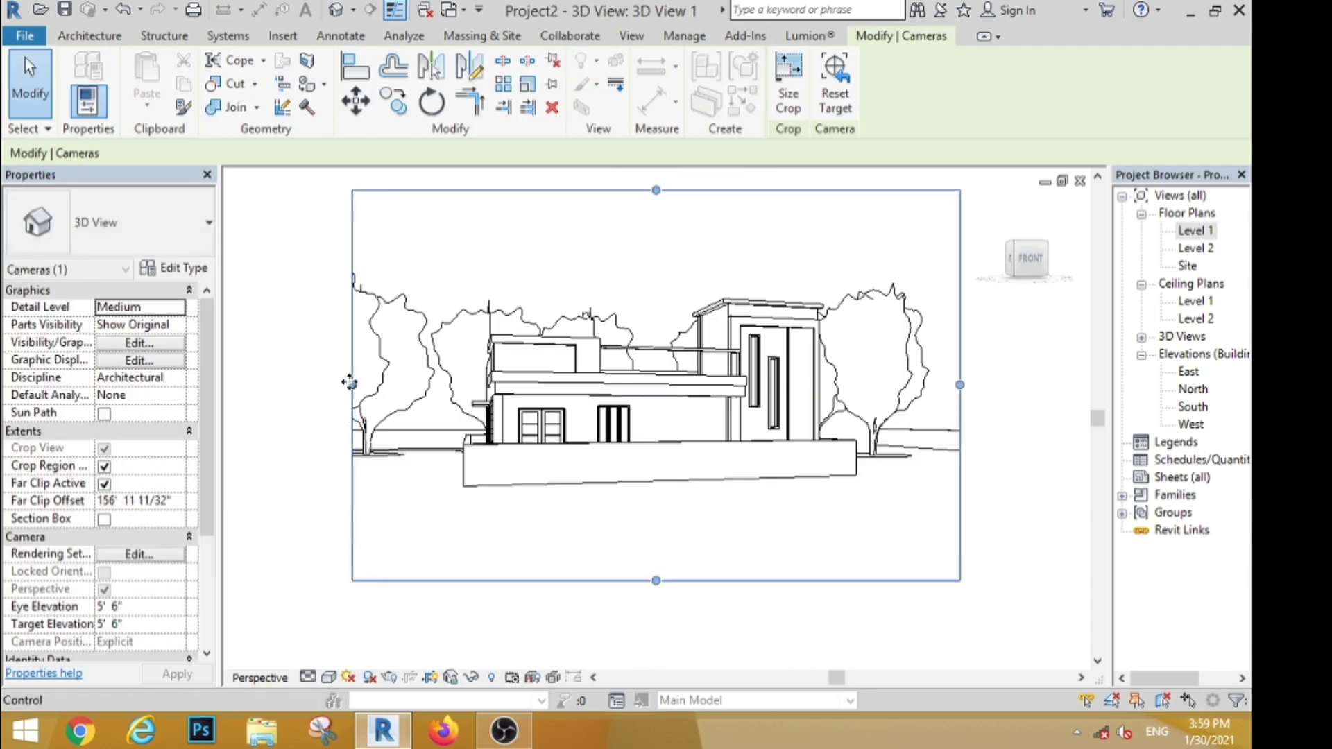
{"action": "left_click_drag", "start_coordinate": [353, 385], "coordinate": [407, 385]}
{"action": "left_click_drag", "start_coordinate": [959, 384], "coordinate": [930, 384]}
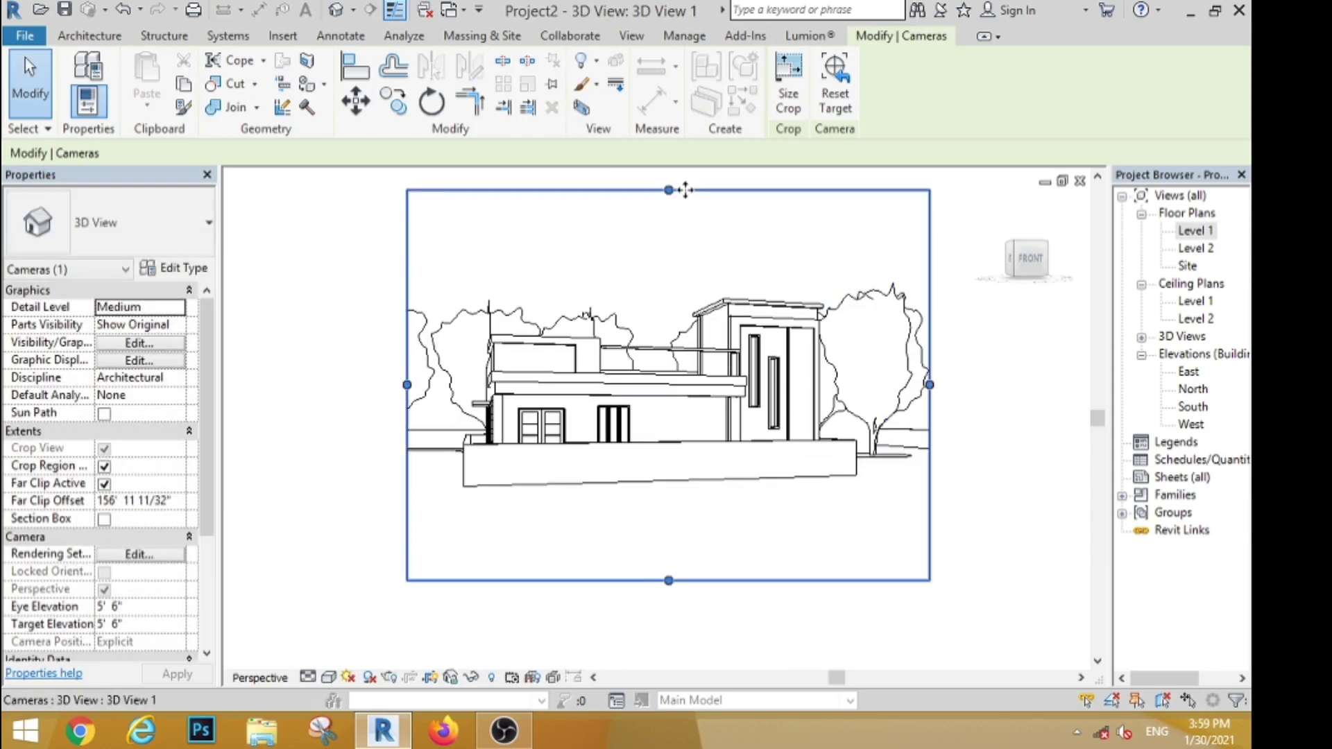
{"action": "mouse_move", "coordinate": [669, 190]}
{"action": "left_mouse_down"}
{"action": "mouse_move", "coordinate": [663, 246]}
{"action": "mouse_move", "coordinate": [667, 209]}
{"action": "left_mouse_up"}
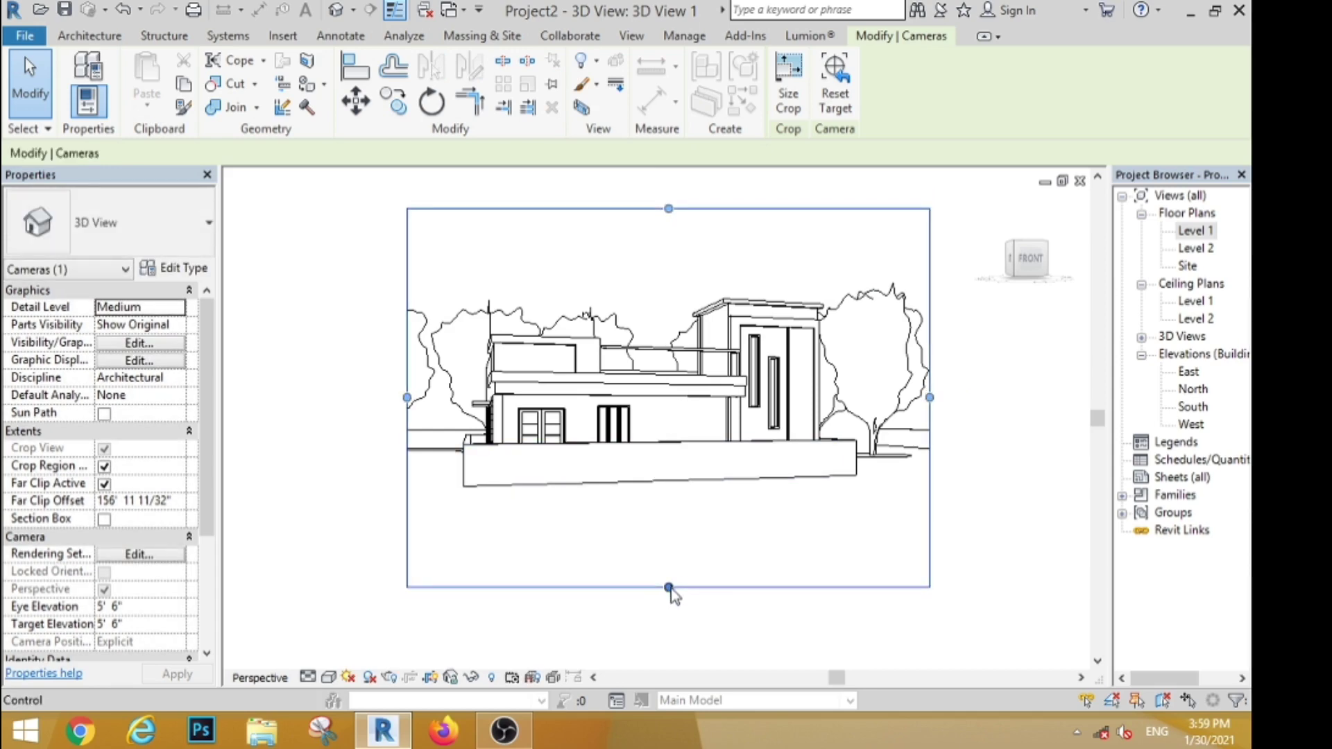
{"action": "left_click_drag", "start_coordinate": [669, 587], "coordinate": [668, 551]}
Set the camera view's visual style to Realistic.
{"action": "scroll", "coordinate": [756, 374], "scroll_direction": "up", "scroll_amount": 3}
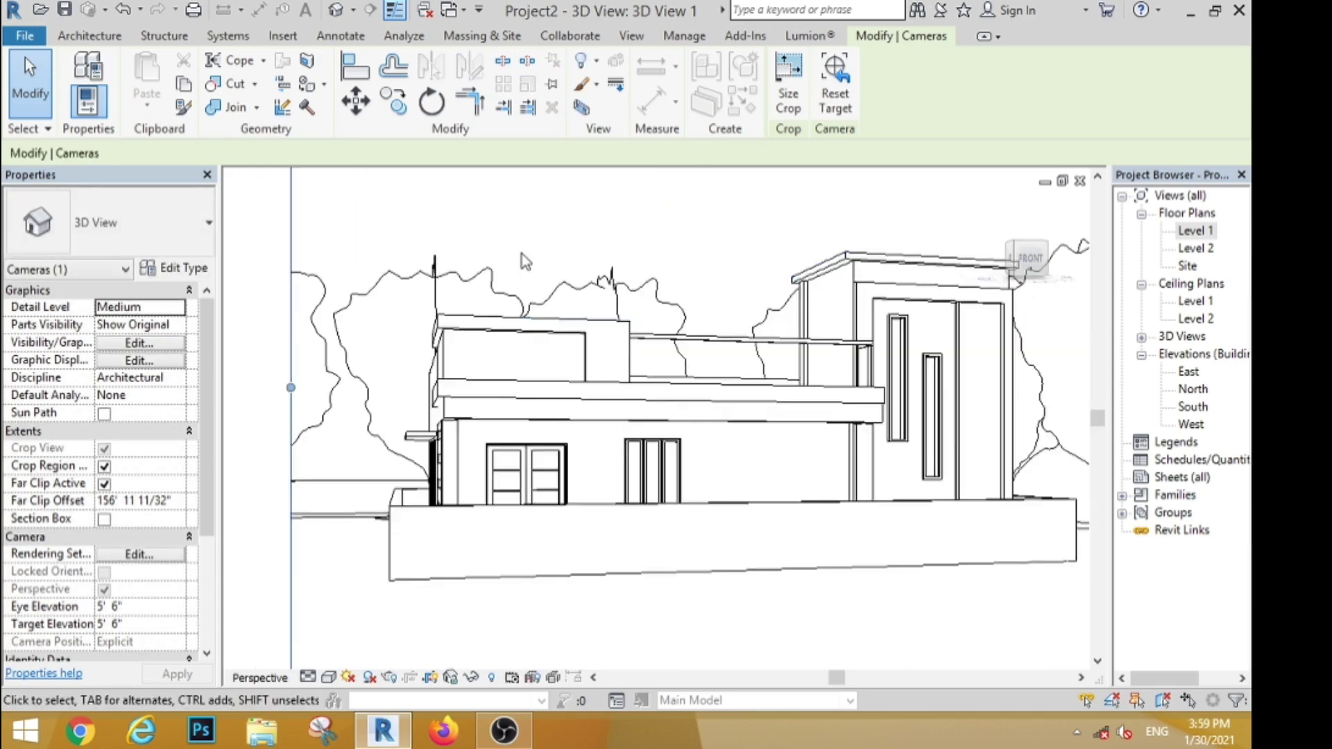
{"action": "scroll", "coordinate": [756, 374], "scroll_direction": "up", "scroll_amount": 1}
{"action": "left_click", "coordinate": [328, 677]}
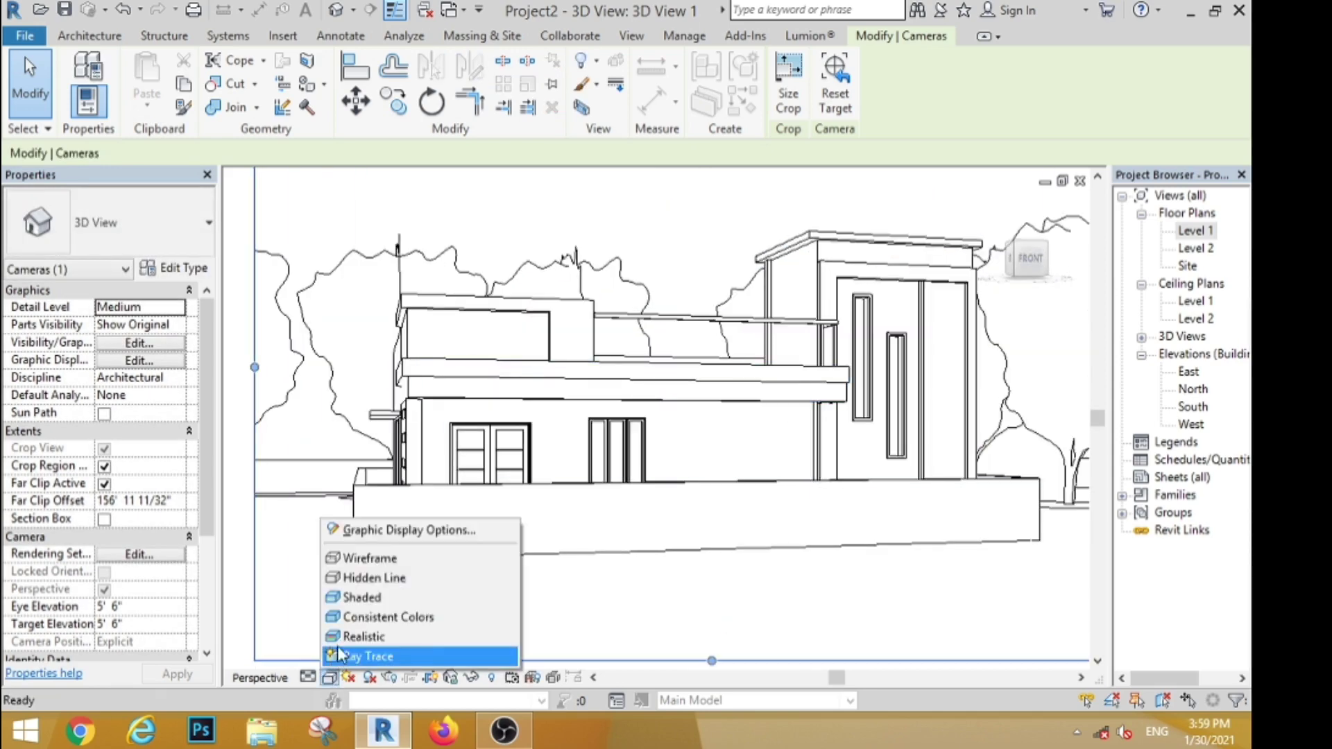
{"action": "left_click", "coordinate": [345, 650]}
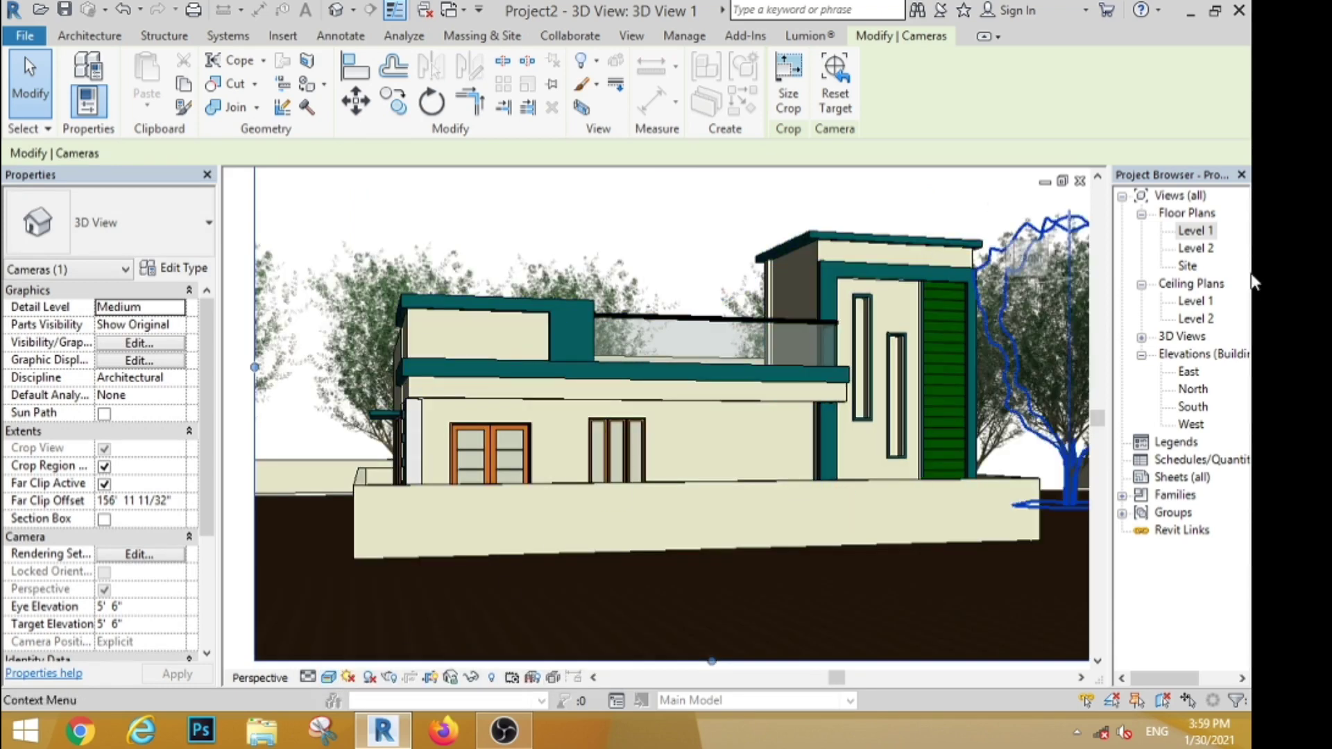
On Level 2, place an M_Single-Flush 0762 x 2032mm door in the west wall of the small upper room.
{"action": "double_click", "coordinate": [1209, 248]}
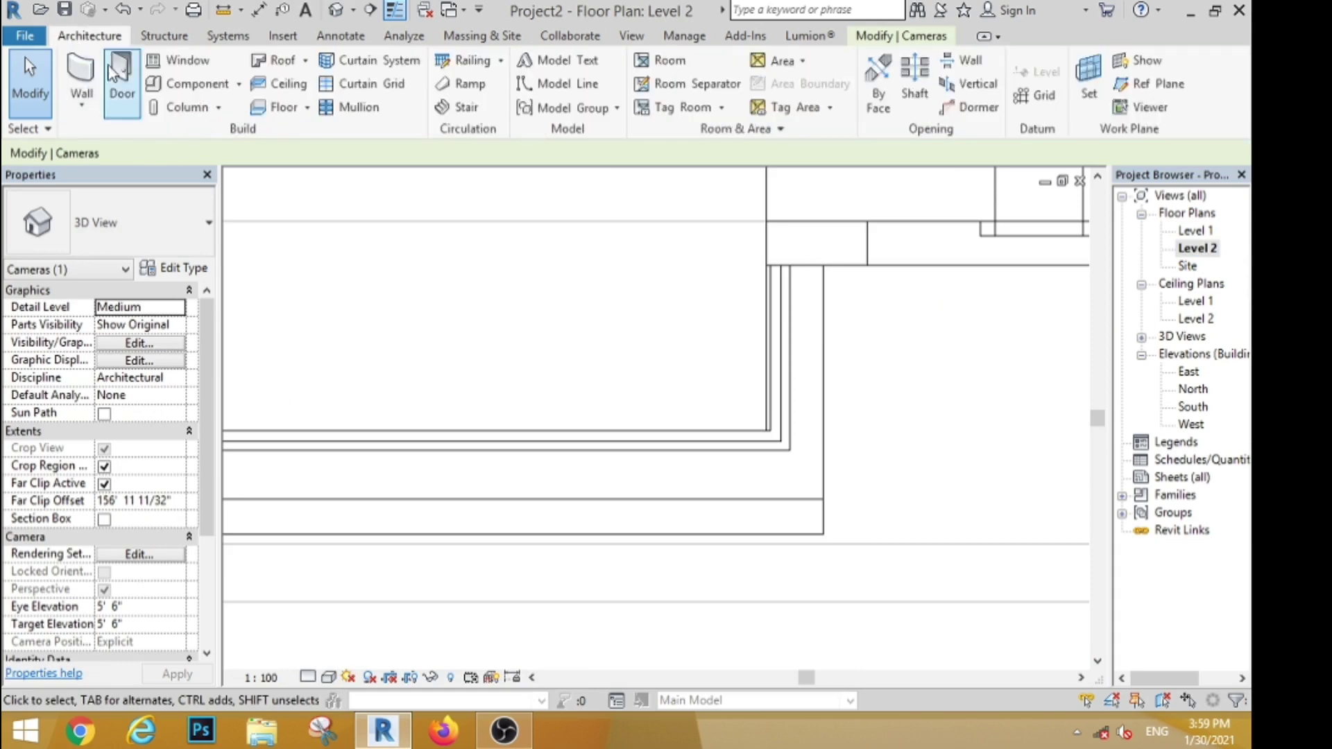
{"action": "left_click", "coordinate": [111, 225]}
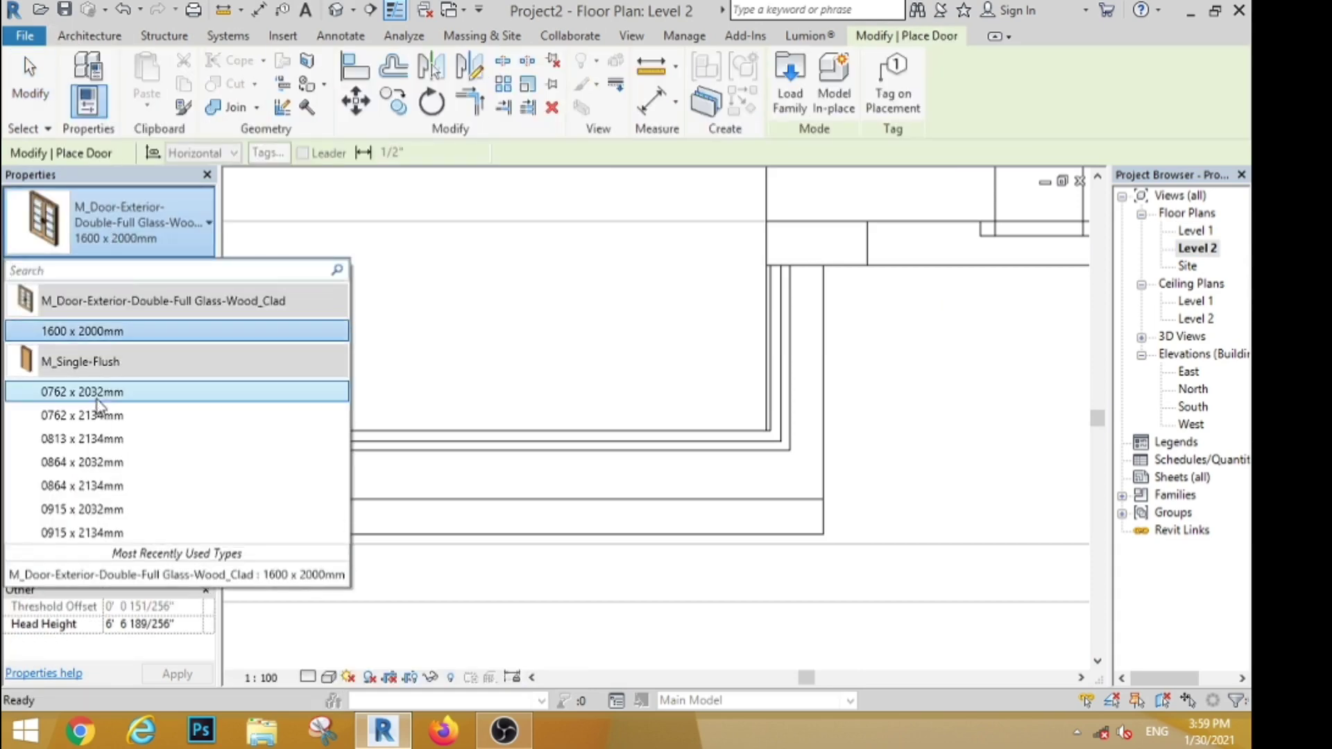
{"action": "left_click", "coordinate": [95, 393]}
{"action": "scroll", "coordinate": [361, 427], "scroll_direction": "down", "scroll_amount": 3}
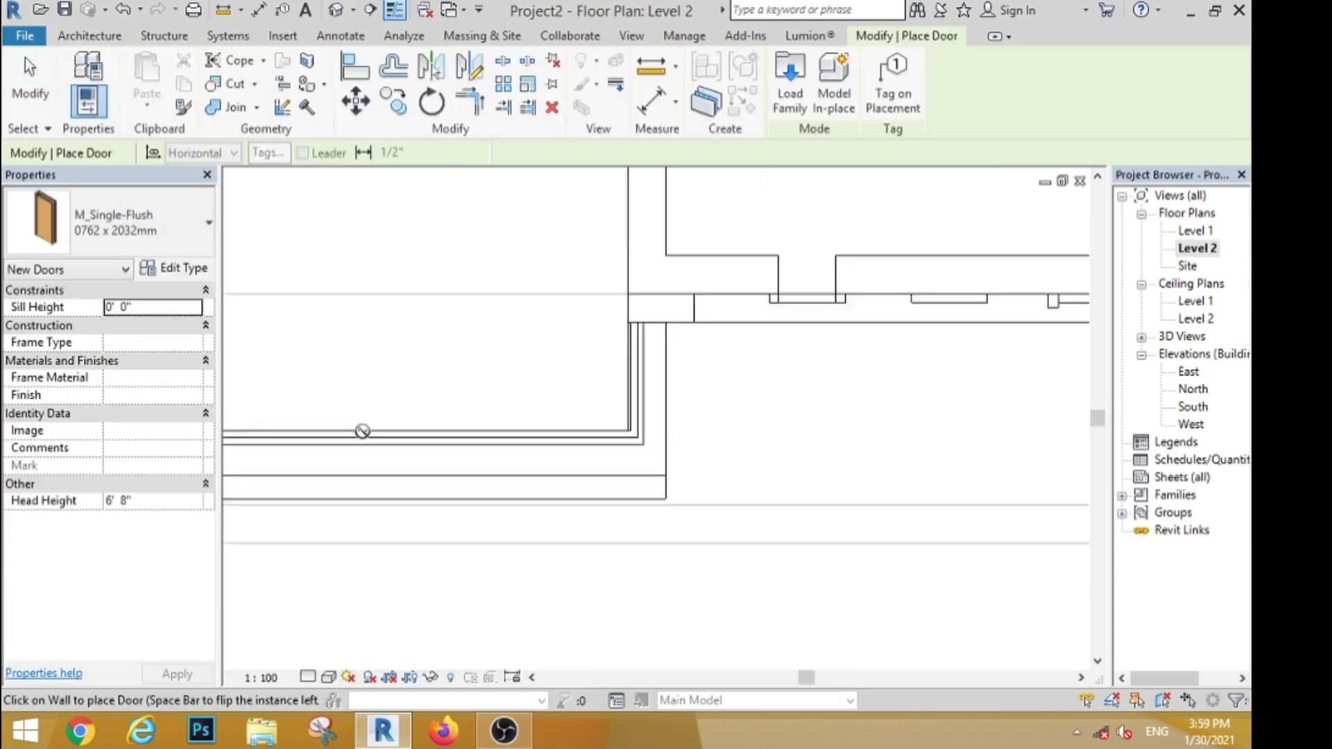
{"action": "scroll", "coordinate": [447, 374], "scroll_direction": "down", "scroll_amount": 3}
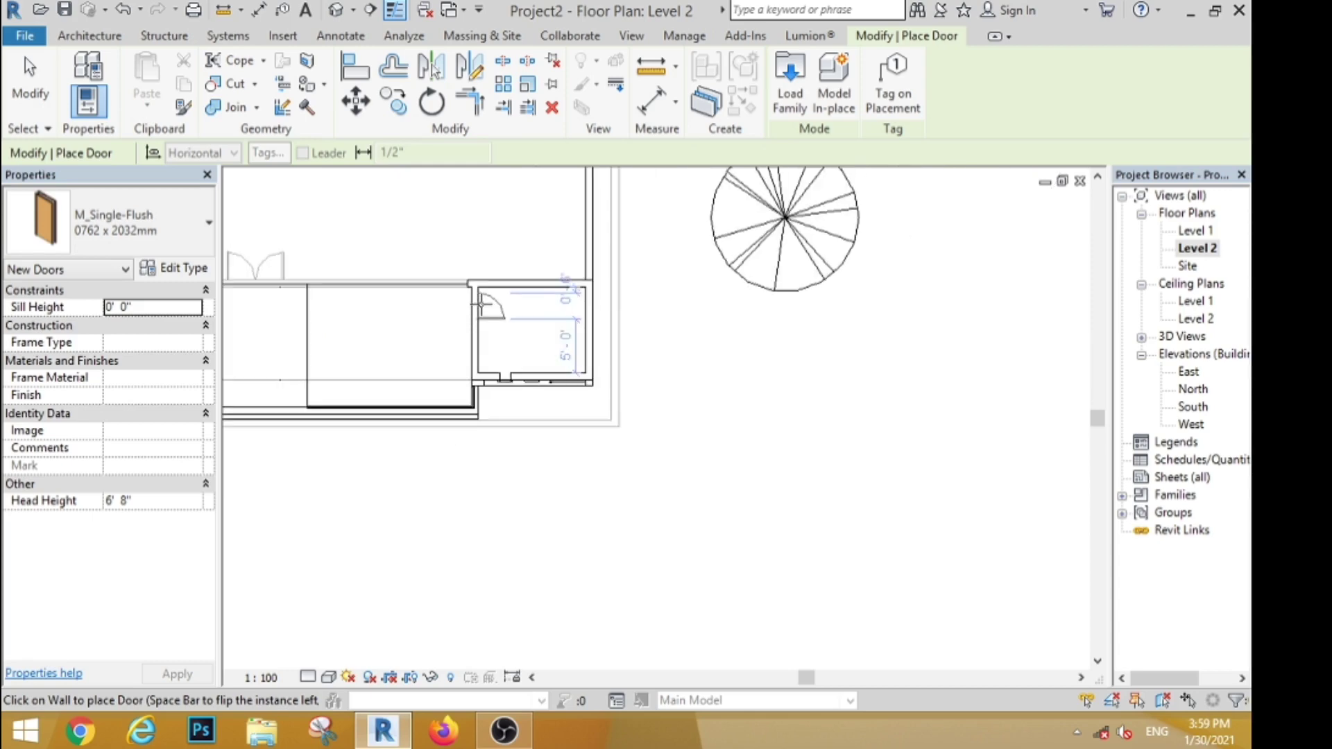
{"action": "left_click", "coordinate": [31, 93]}
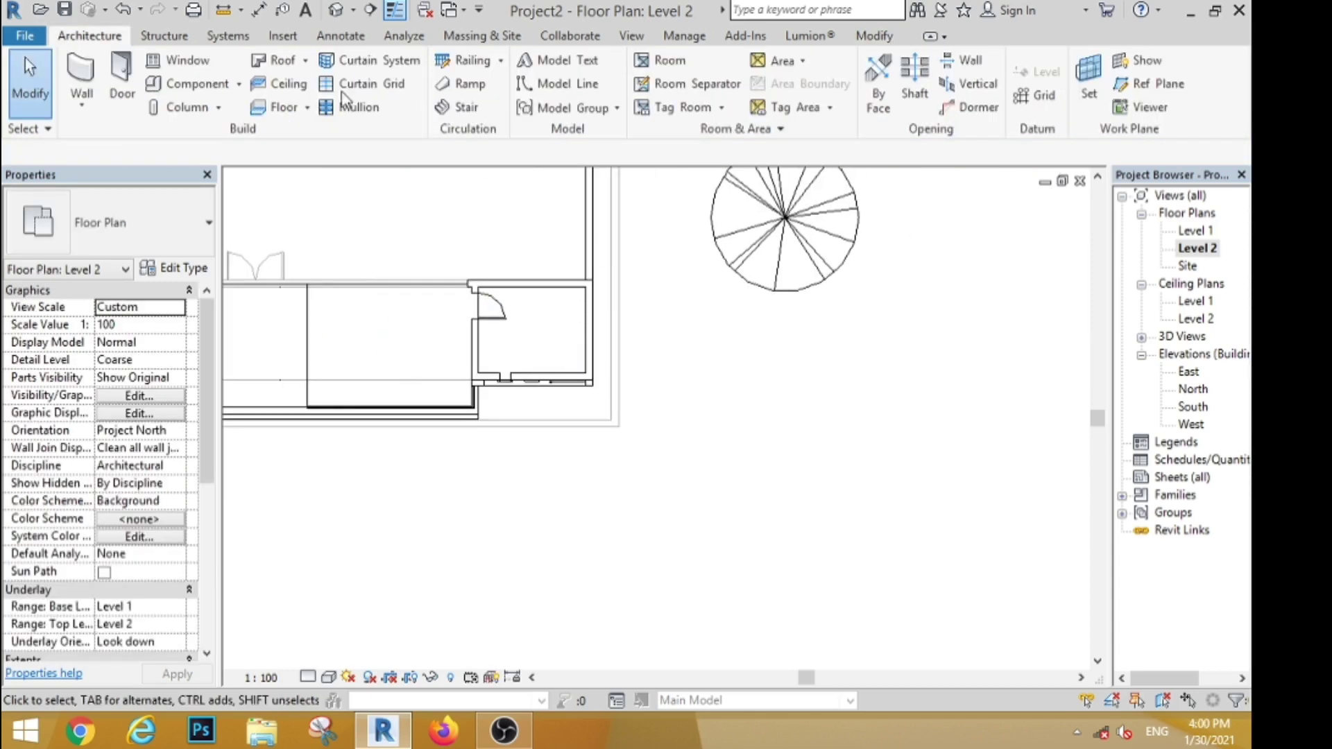
Set the default 3D view to Hidden Line and bring the upper room's new door into close view.
{"action": "left_click", "coordinate": [333, 18]}
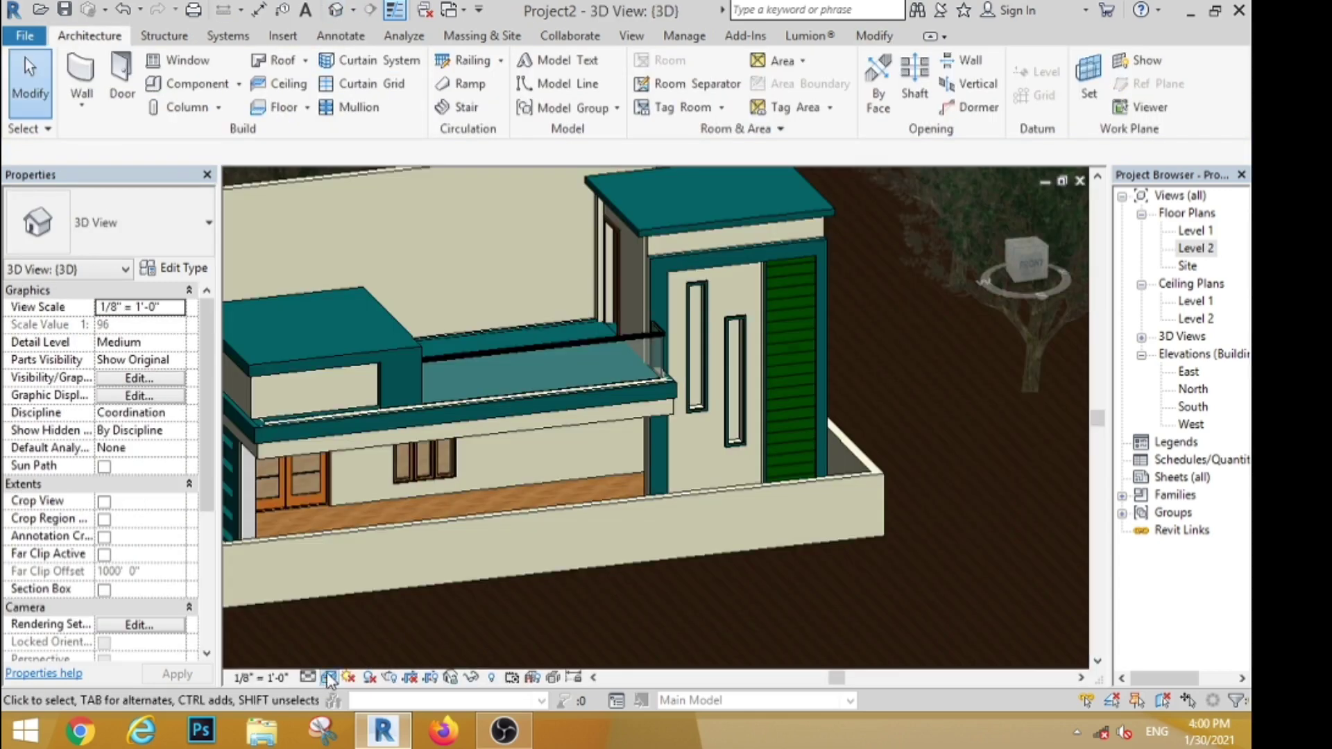
{"action": "left_click", "coordinate": [328, 677]}
{"action": "left_click", "coordinate": [372, 579]}
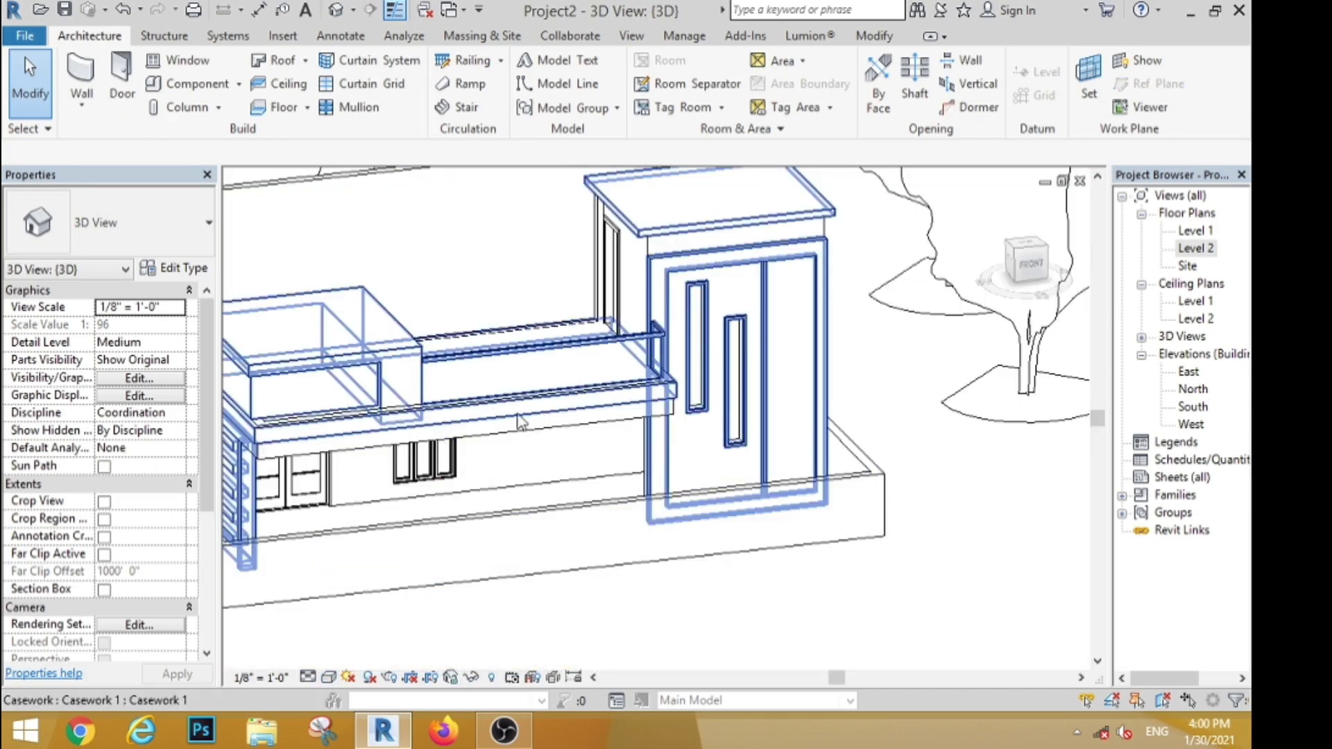
{"action": "middle_click_drag", "start_coordinate": [521, 421], "coordinate": [566, 335], "text": "shift"}
{"action": "scroll", "coordinate": [576, 340], "scroll_direction": "down", "scroll_amount": 3}
{"action": "scroll", "coordinate": [589, 345], "scroll_direction": "up", "scroll_amount": 5}
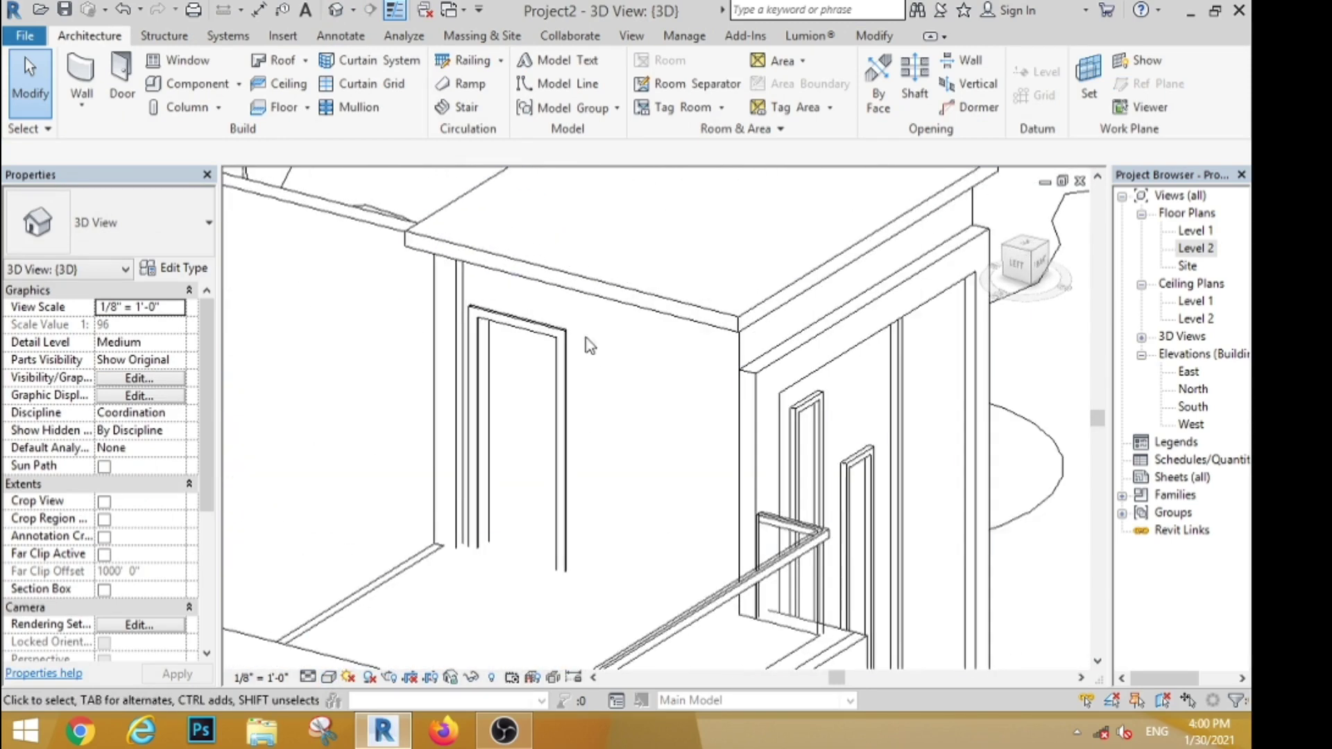
Edit the casework in place and start an extrusion with its work plane on the upper room's wall containing the new door.
{"action": "left_click", "coordinate": [576, 288]}
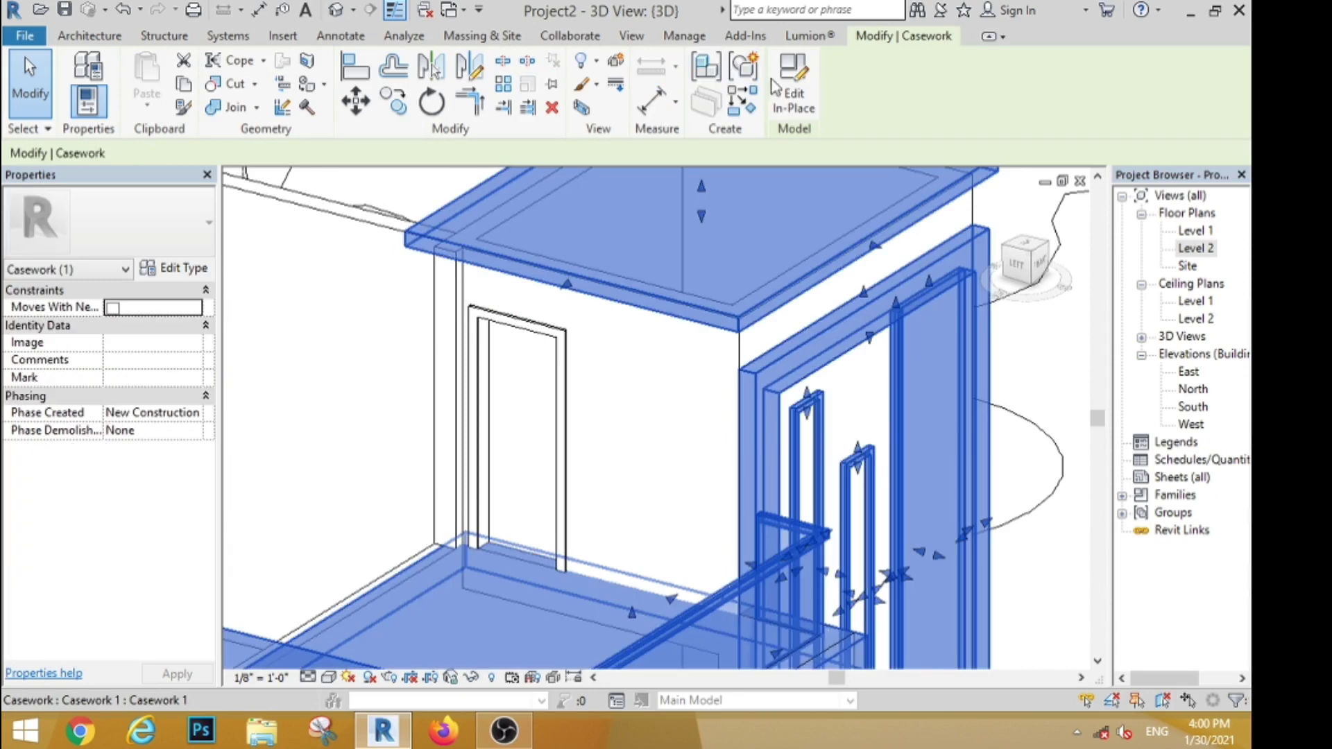
{"action": "left_click", "coordinate": [776, 89]}
{"action": "left_click", "coordinate": [1015, 270]}
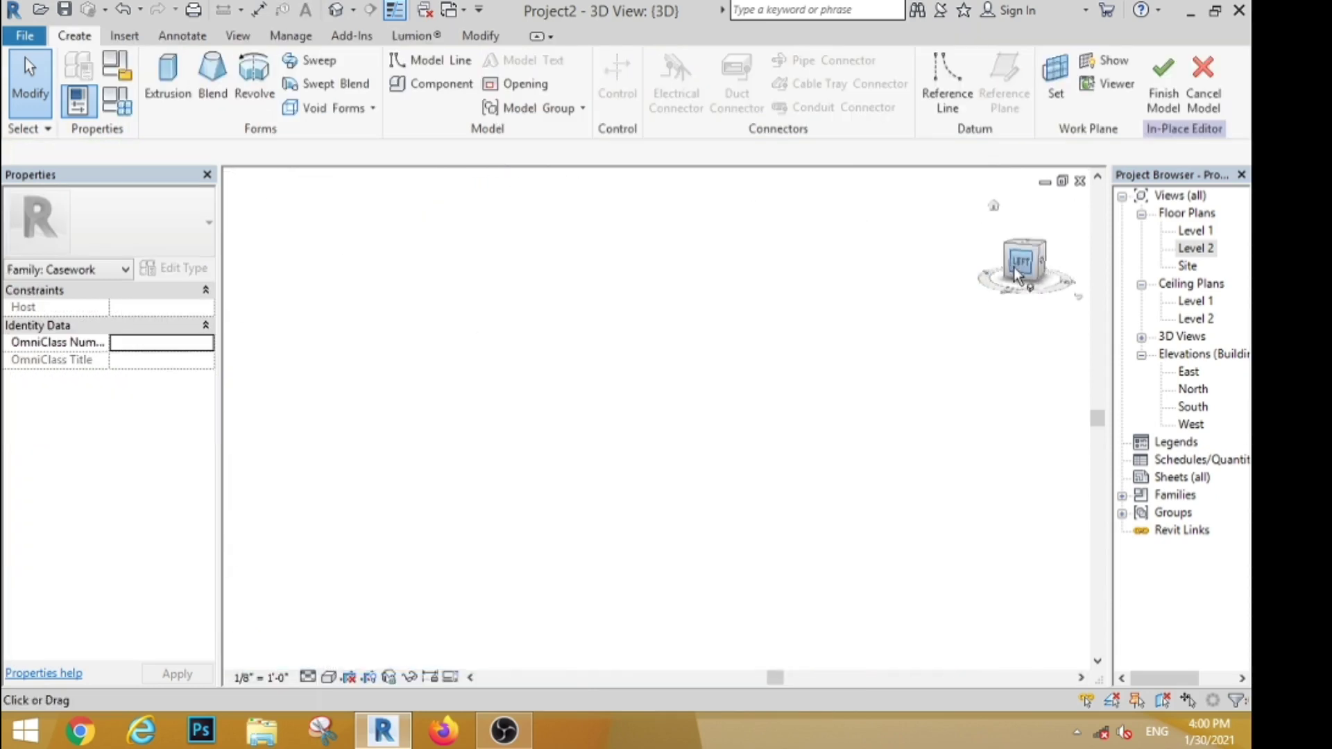
{"action": "scroll", "coordinate": [608, 444], "scroll_direction": "up", "scroll_amount": 10}
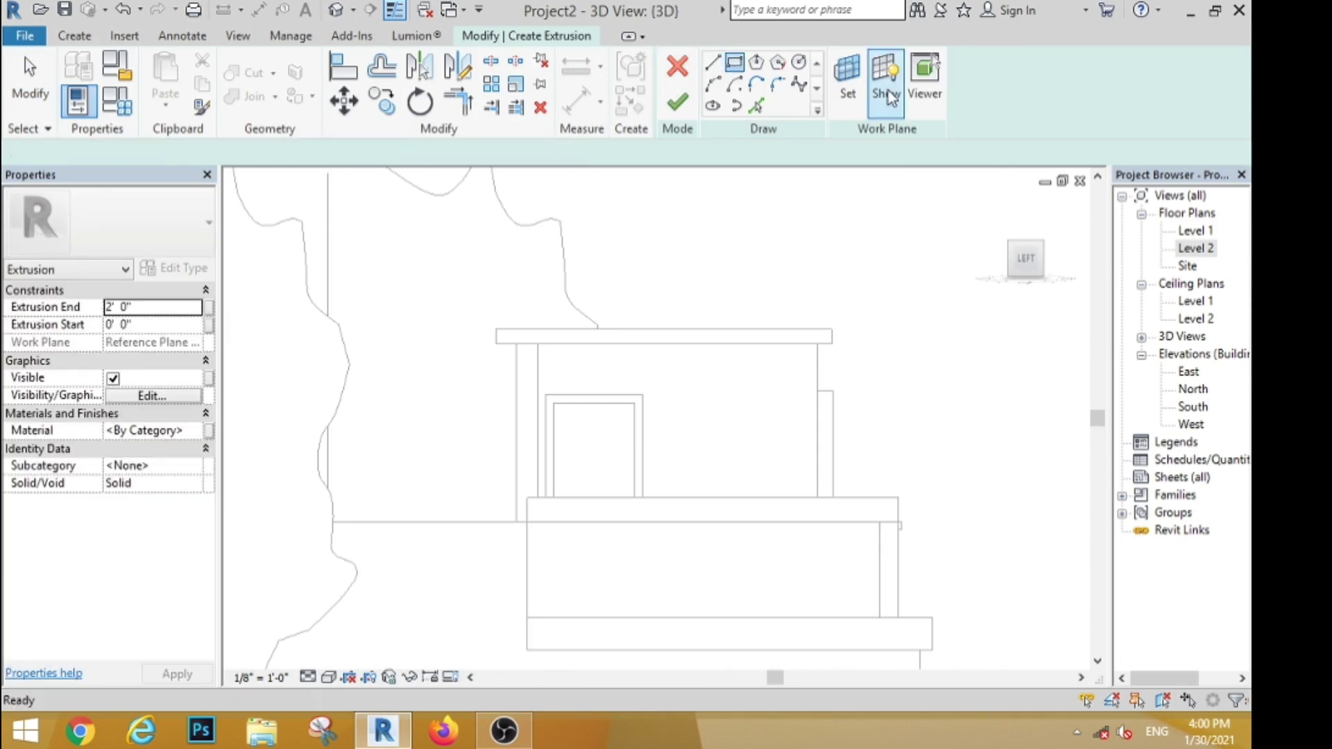
{"action": "left_click", "coordinate": [846, 84]}
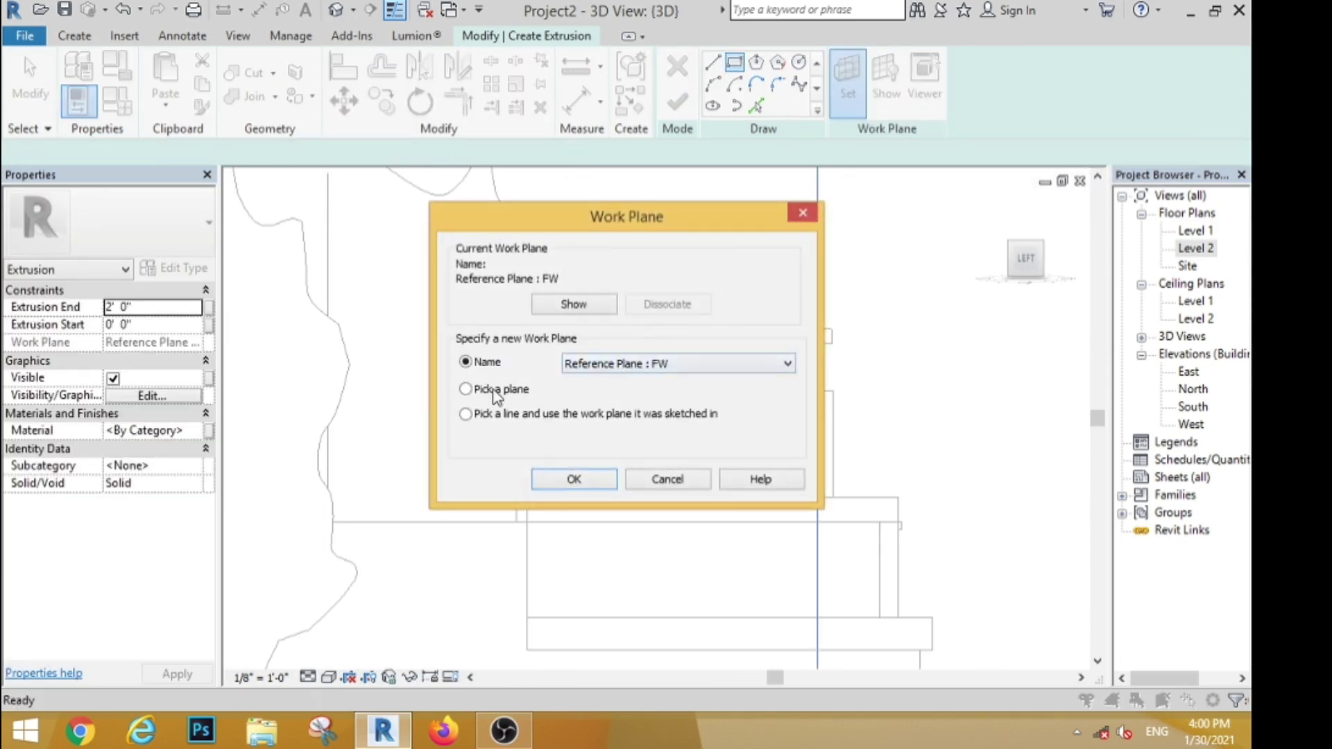
{"action": "left_click", "coordinate": [567, 480]}
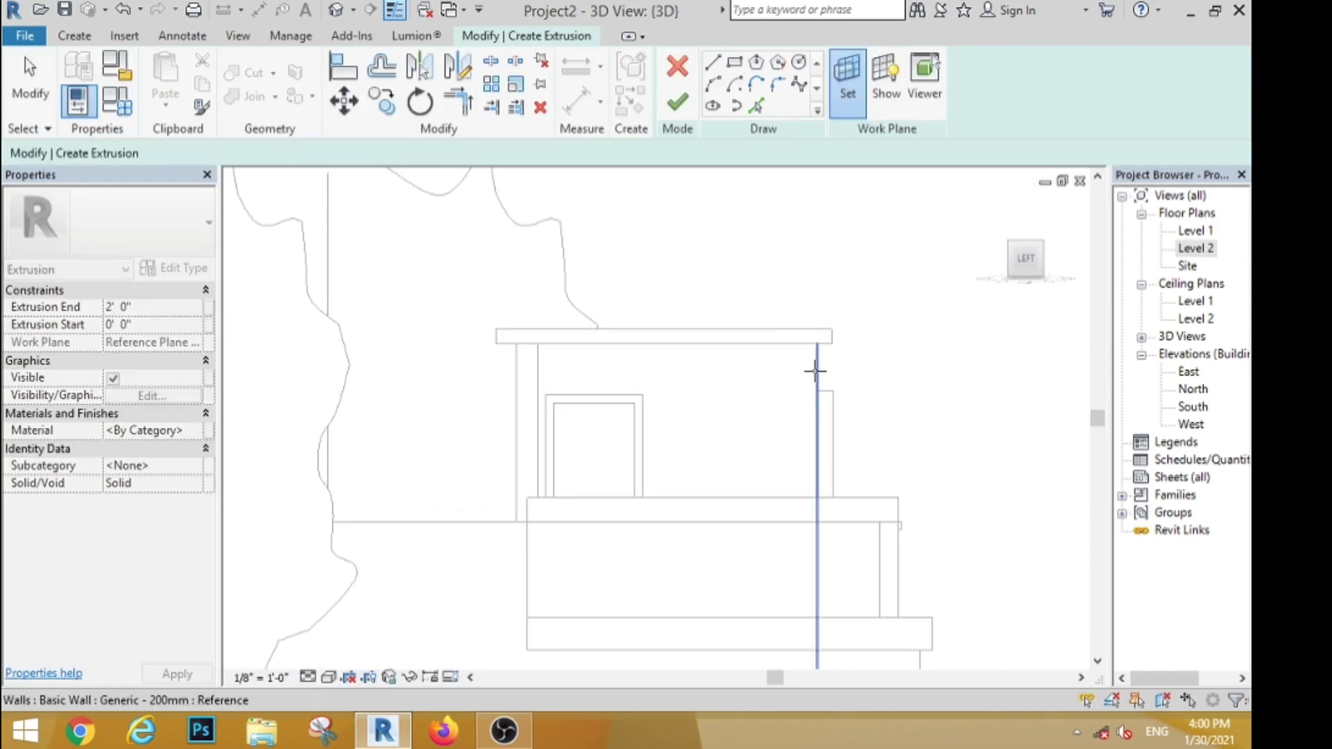
{"action": "middle_click_drag", "start_coordinate": [818, 335], "coordinate": [885, 381], "text": "shift"}
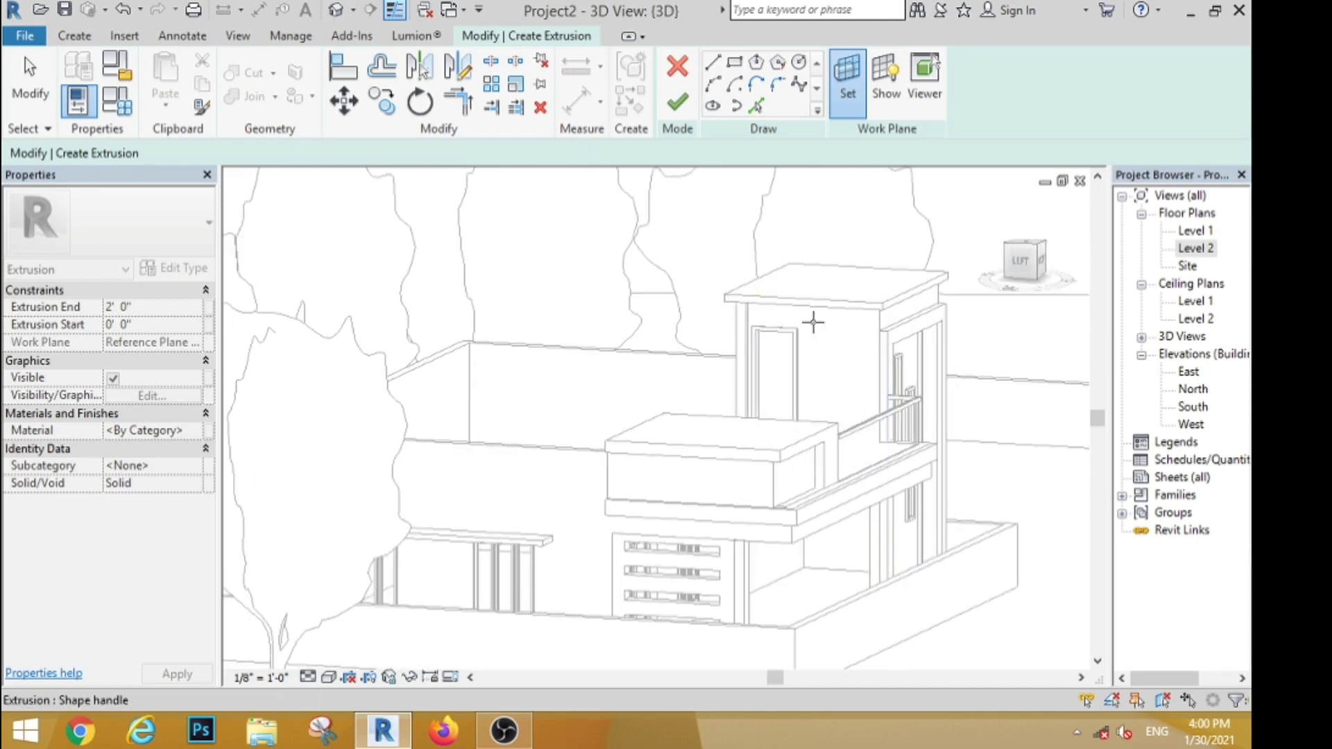
{"action": "left_click", "coordinate": [881, 329]}
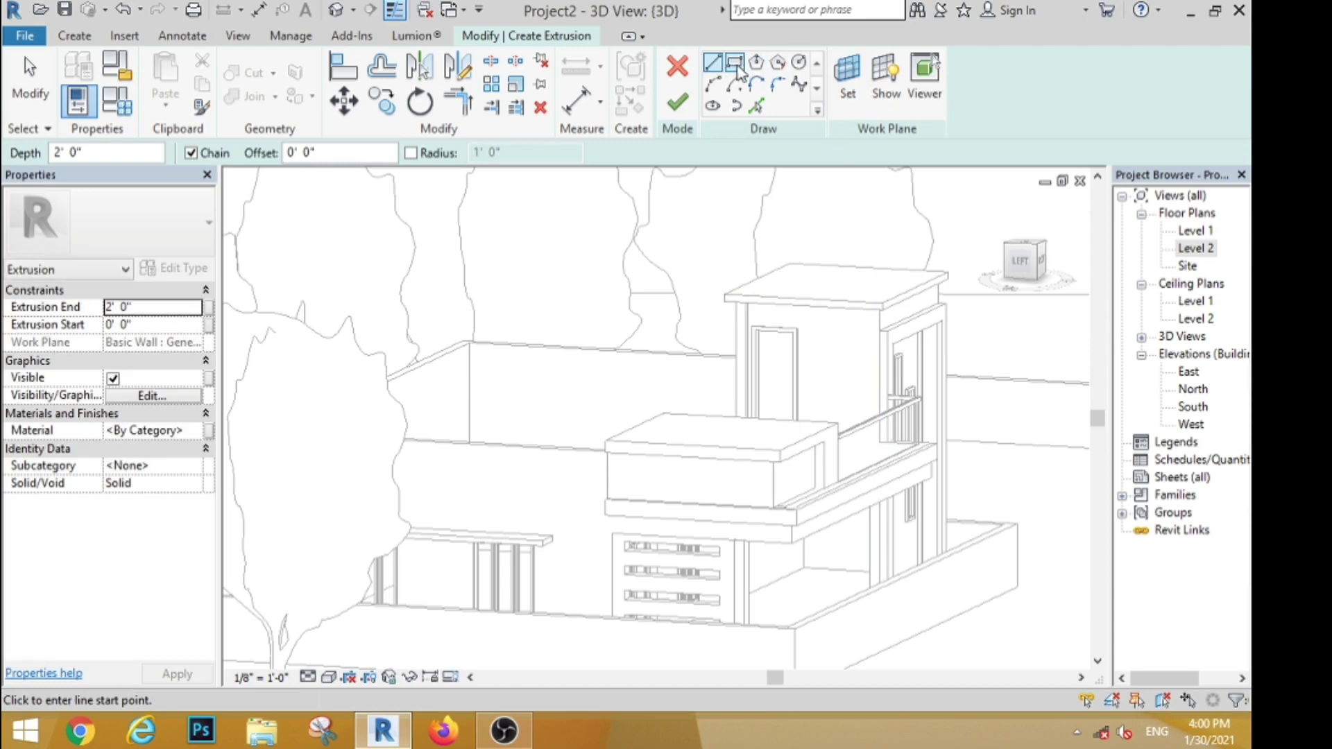
Sketch a canopy rectangle about 4' 1" wide and 3" high above the upper door and extrude it 2' 0".
{"action": "left_click", "coordinate": [1019, 262]}
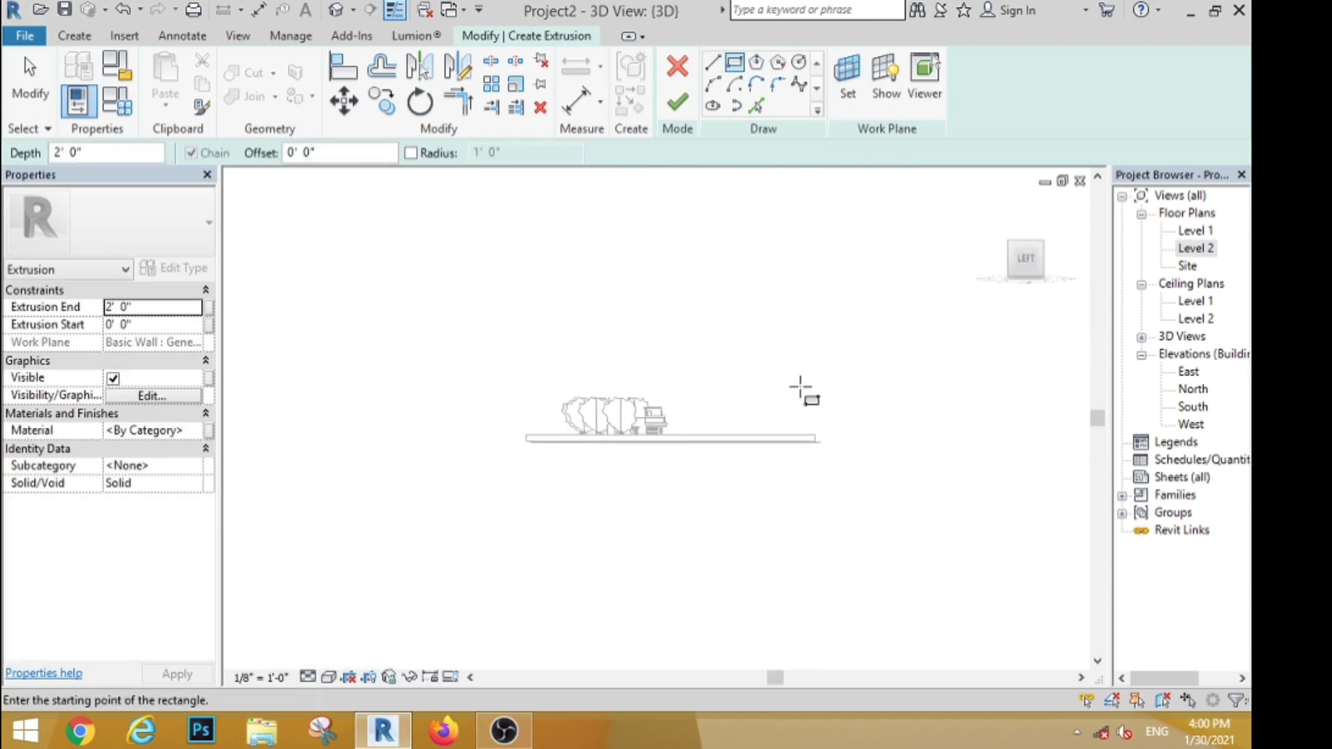
{"action": "scroll", "coordinate": [631, 412], "scroll_direction": "up", "scroll_amount": 5}
{"action": "scroll", "coordinate": [628, 414], "scroll_direction": "up", "scroll_amount": 4}
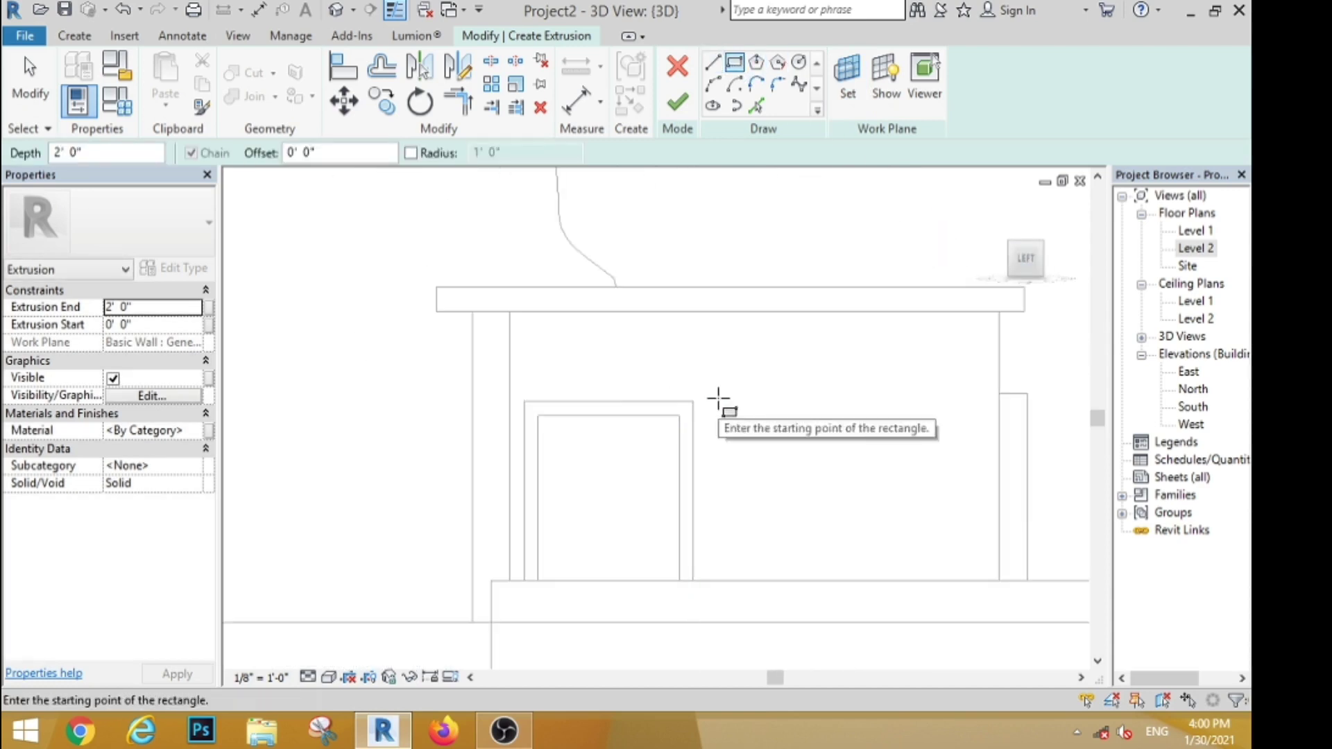
{"action": "left_click", "coordinate": [724, 397]}
{"action": "left_click", "coordinate": [491, 383]}
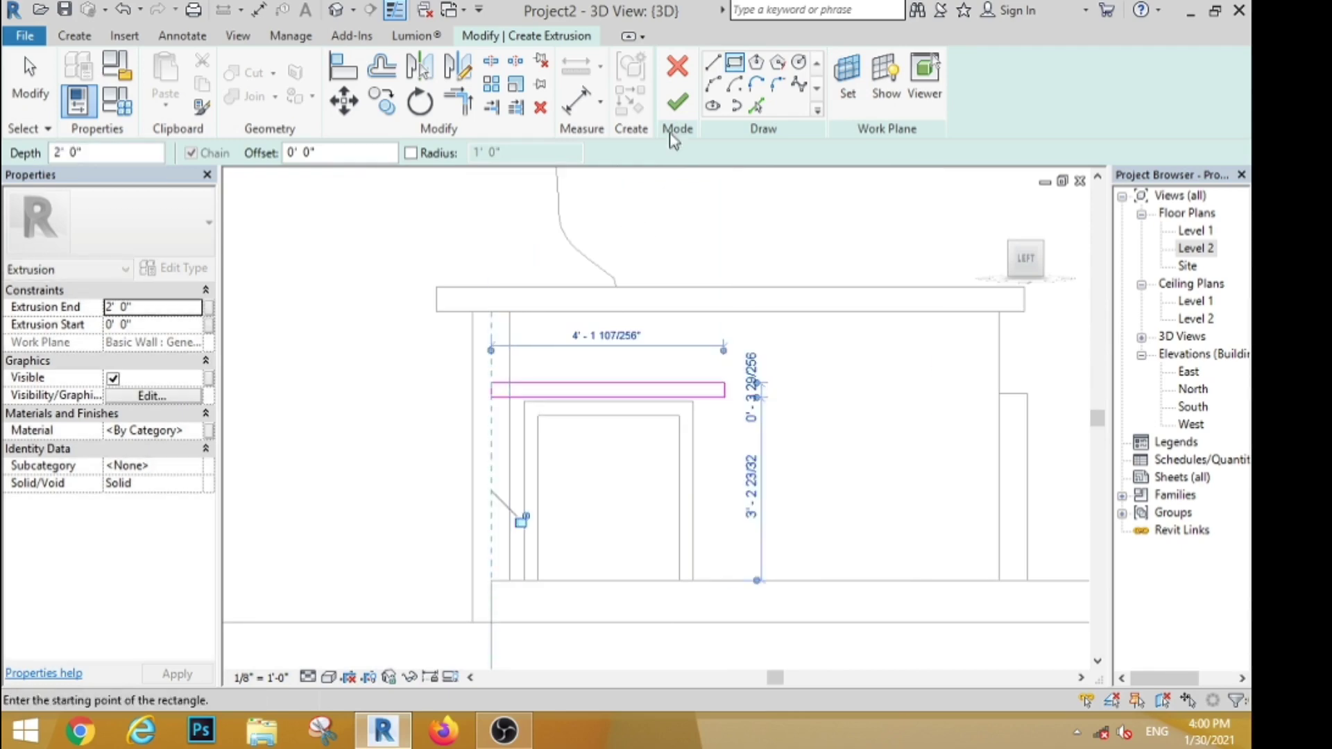
{"action": "left_click", "coordinate": [677, 103]}
Examine the new canopy from an angled view and the front, checking its projection from the wall and its extrusion depth.
{"action": "scroll", "coordinate": [727, 233], "scroll_direction": "down", "scroll_amount": 3}
{"action": "middle_click_drag", "start_coordinate": [794, 297], "coordinate": [793, 391], "text": "shift"}
{"action": "scroll", "coordinate": [794, 391], "scroll_direction": "down", "scroll_amount": 3}
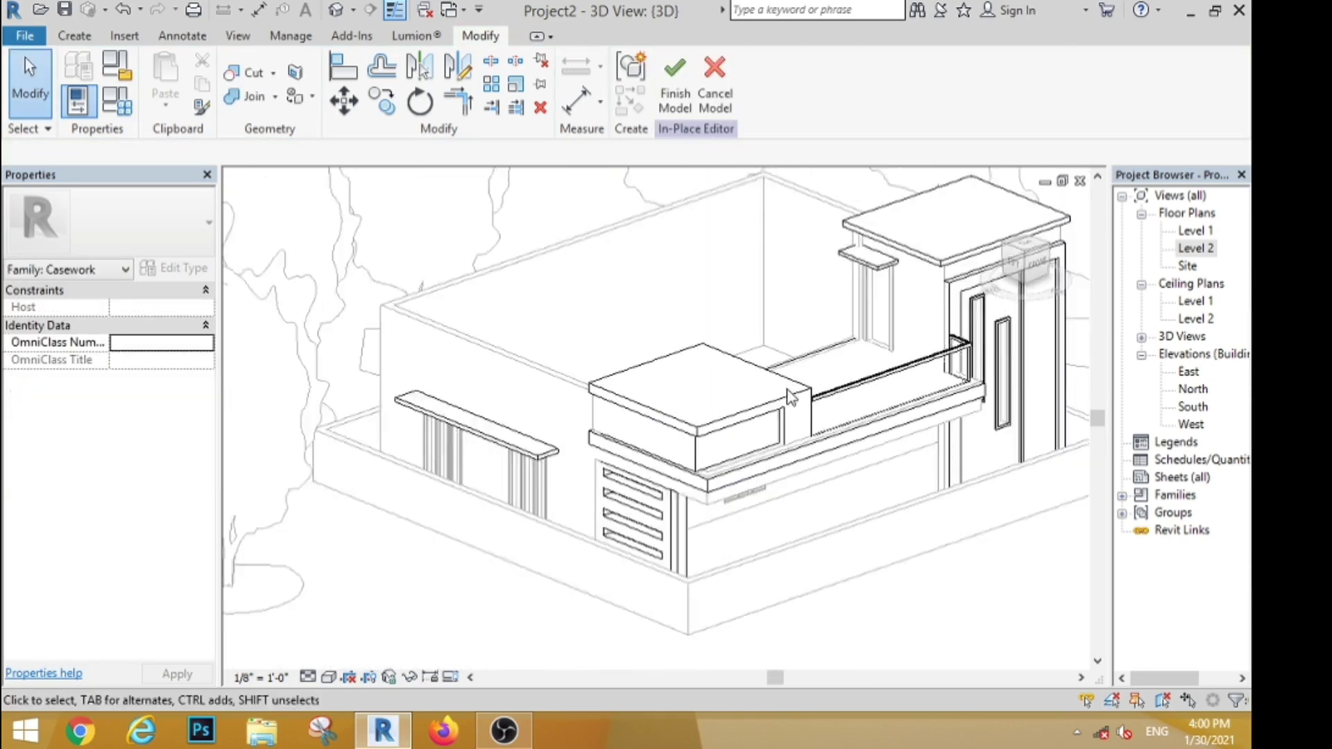
{"action": "left_click", "coordinate": [1028, 288]}
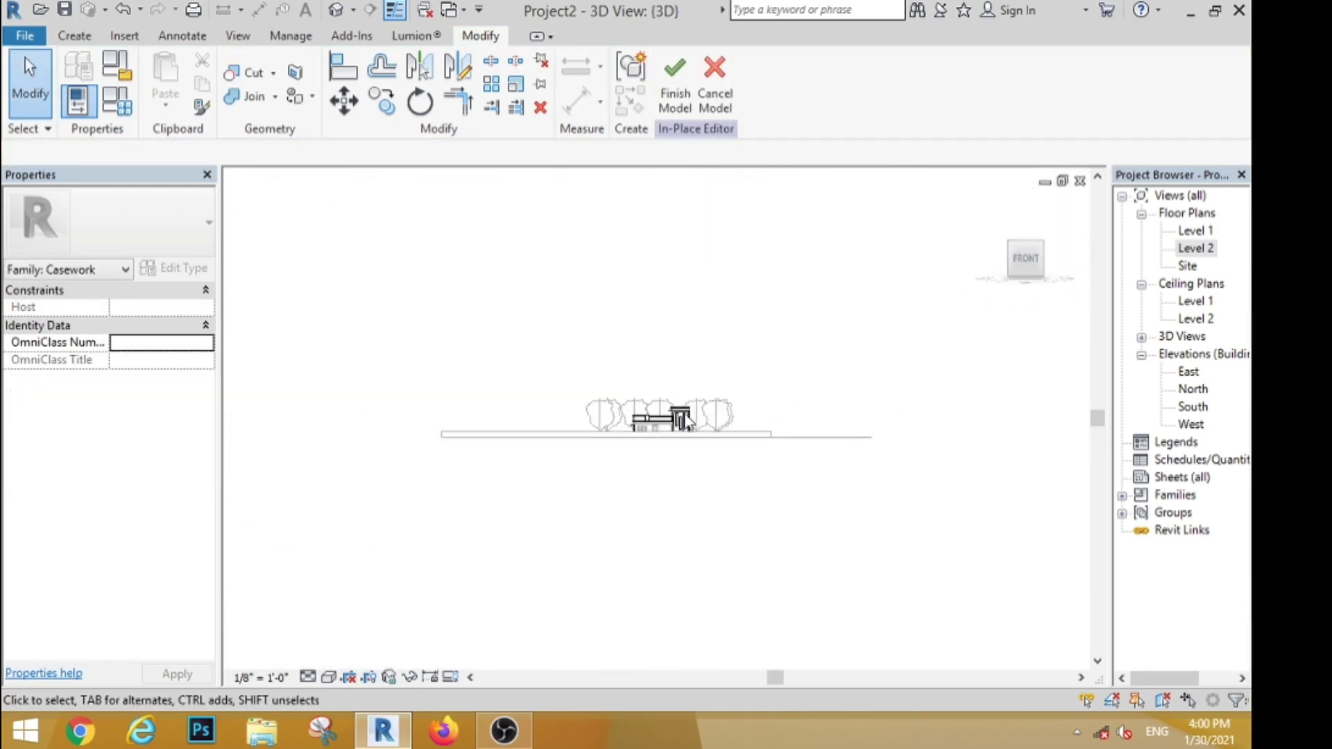
{"action": "scroll", "coordinate": [686, 422], "scroll_direction": "up", "scroll_amount": 4}
{"action": "scroll", "coordinate": [657, 409], "scroll_direction": "up", "scroll_amount": 5}
{"action": "left_click", "coordinate": [623, 387]}
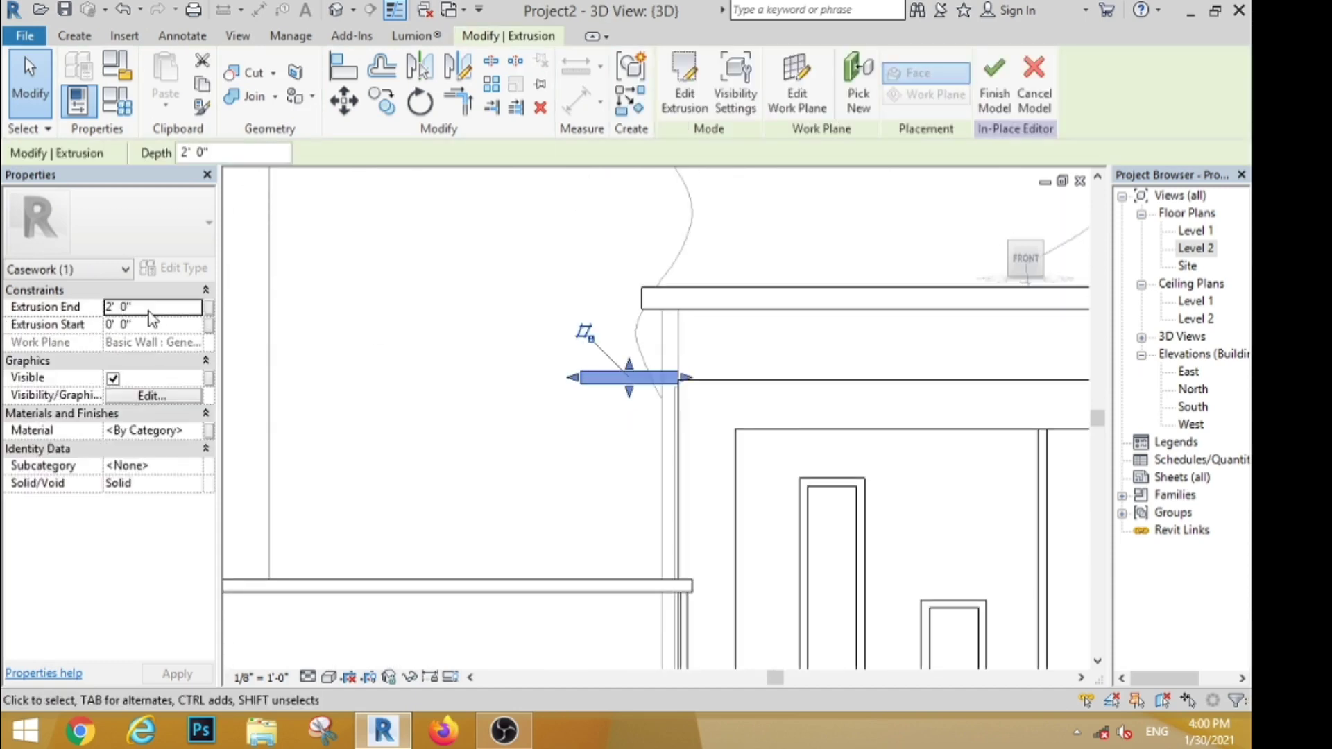
{"action": "left_click", "coordinate": [328, 338]}
{"action": "scroll", "coordinate": [469, 318], "scroll_direction": "down", "scroll_amount": 6}
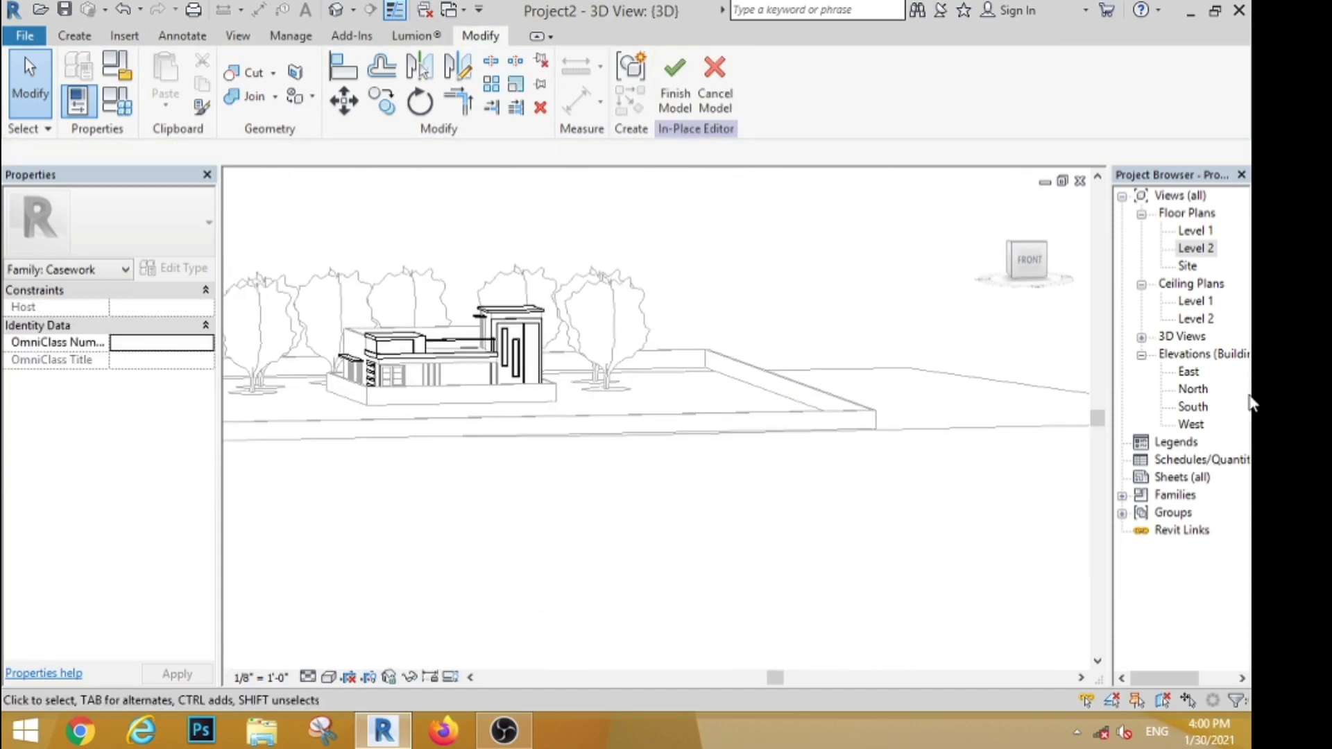
In 3D View 1, assign the teal Default New Material to the canopy above the upper door and finish the in-place model.
{"action": "double_click", "coordinate": [1205, 353]}
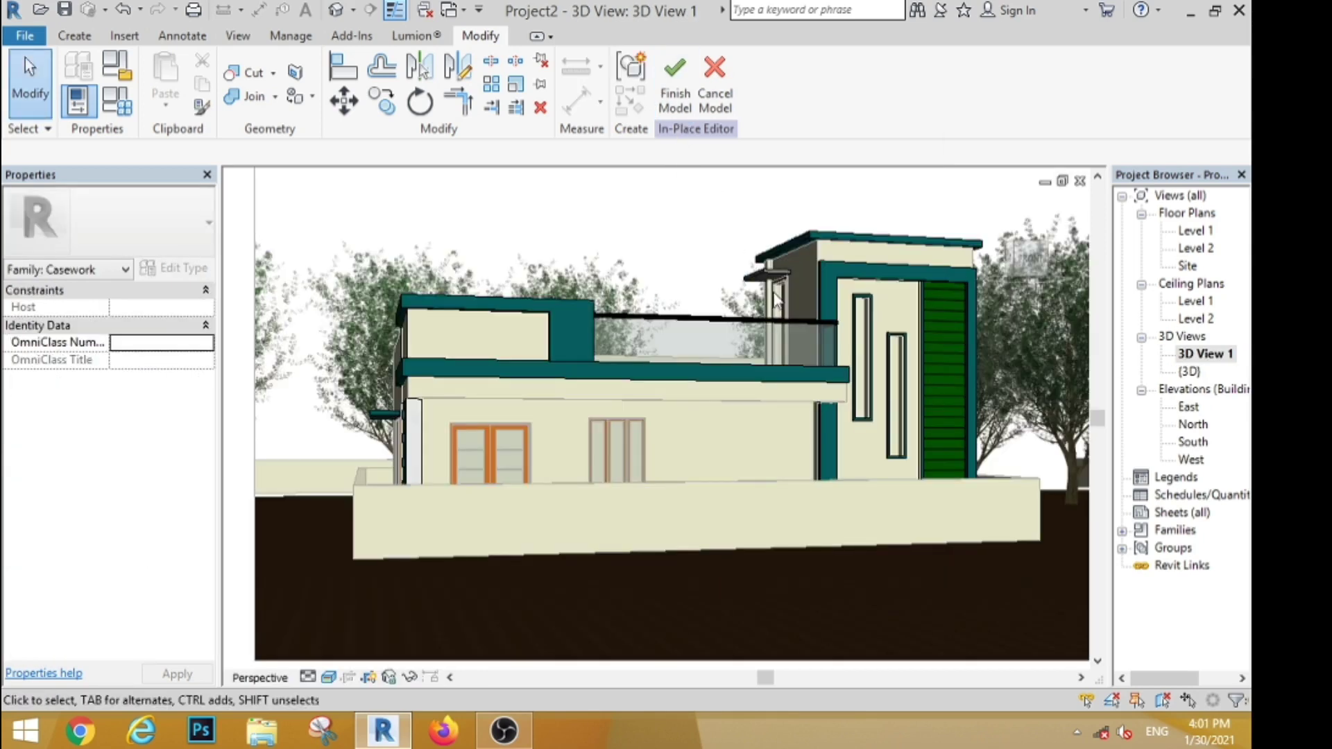
{"action": "left_click", "coordinate": [773, 272]}
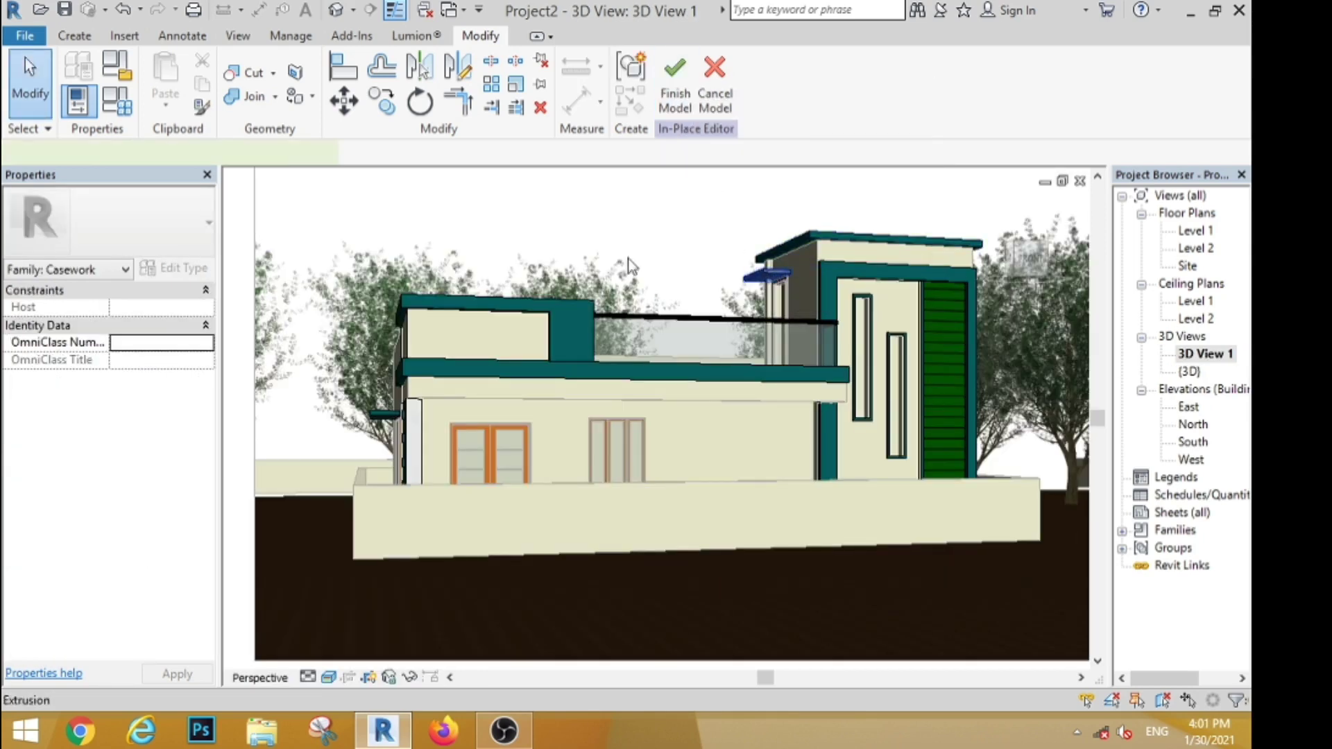
{"action": "left_click", "coordinate": [196, 431]}
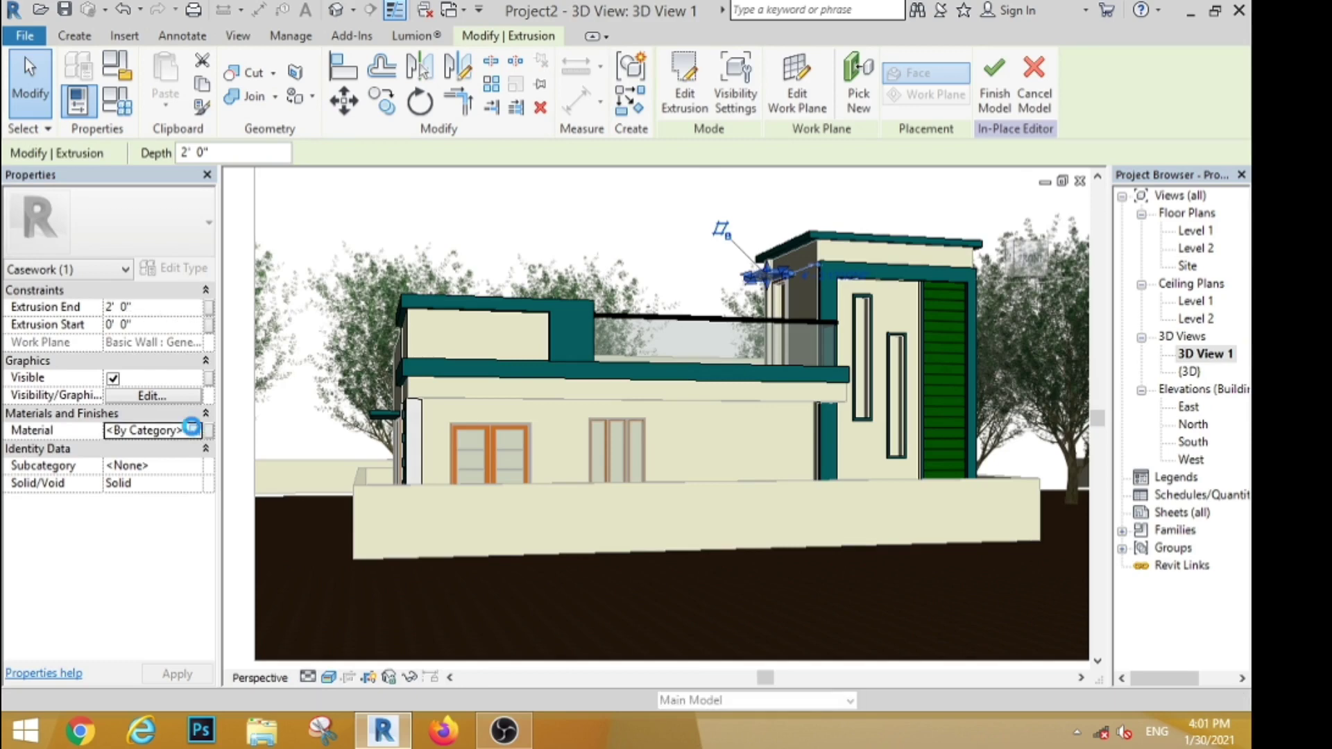
{"action": "left_click", "coordinate": [191, 428]}
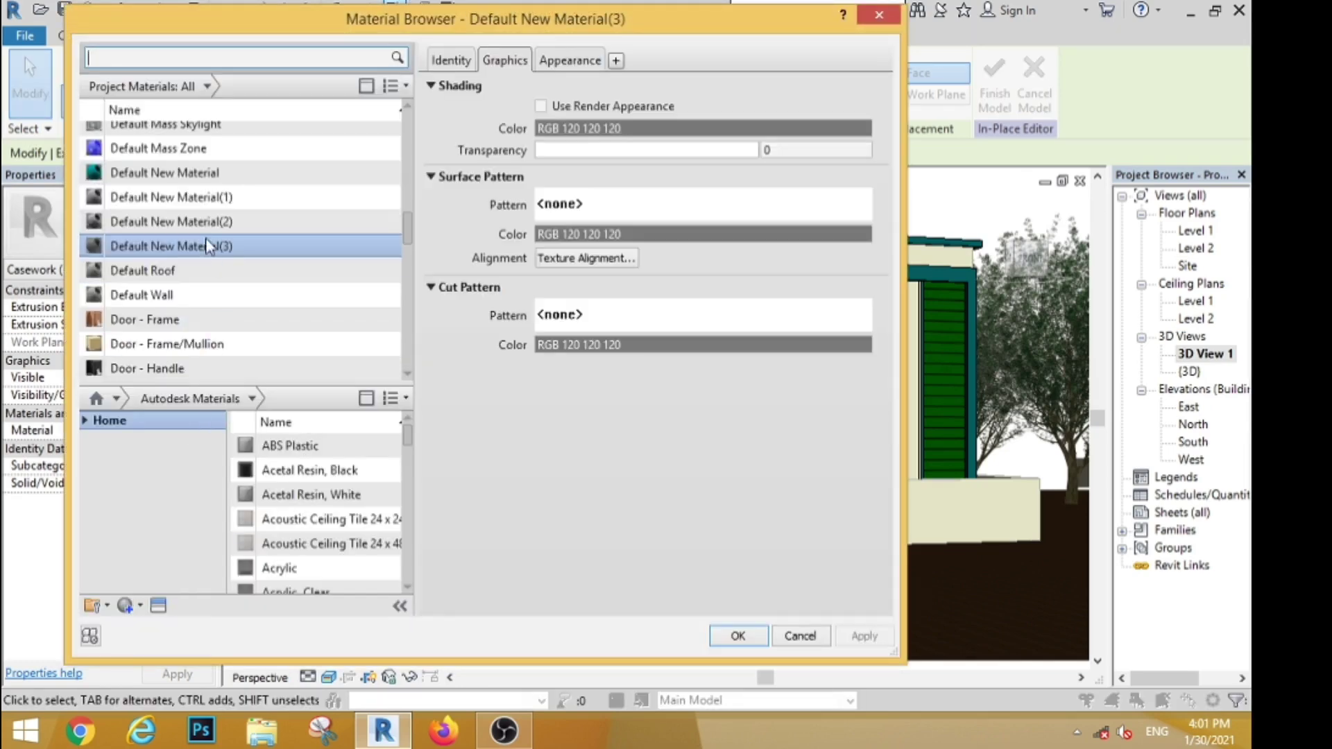
{"action": "left_click", "coordinate": [199, 206]}
{"action": "left_click", "coordinate": [735, 634]}
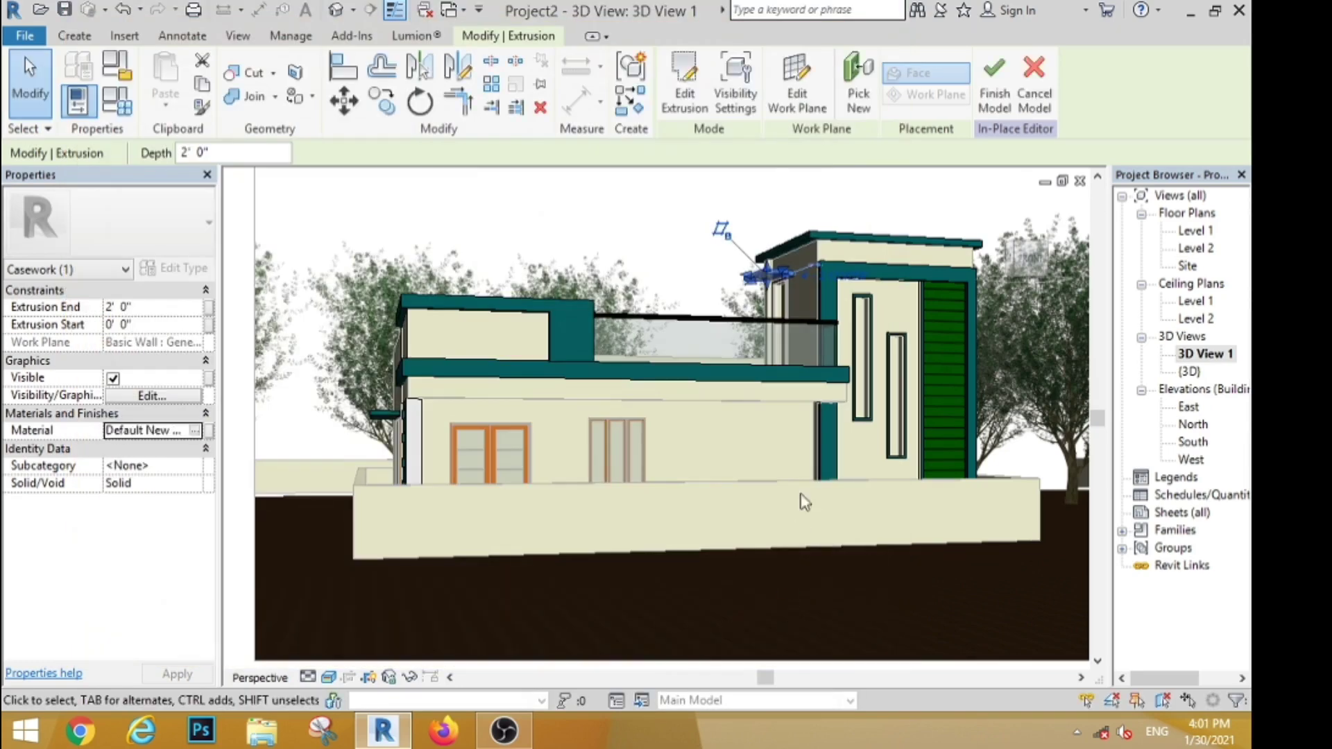
{"action": "left_click", "coordinate": [676, 74]}
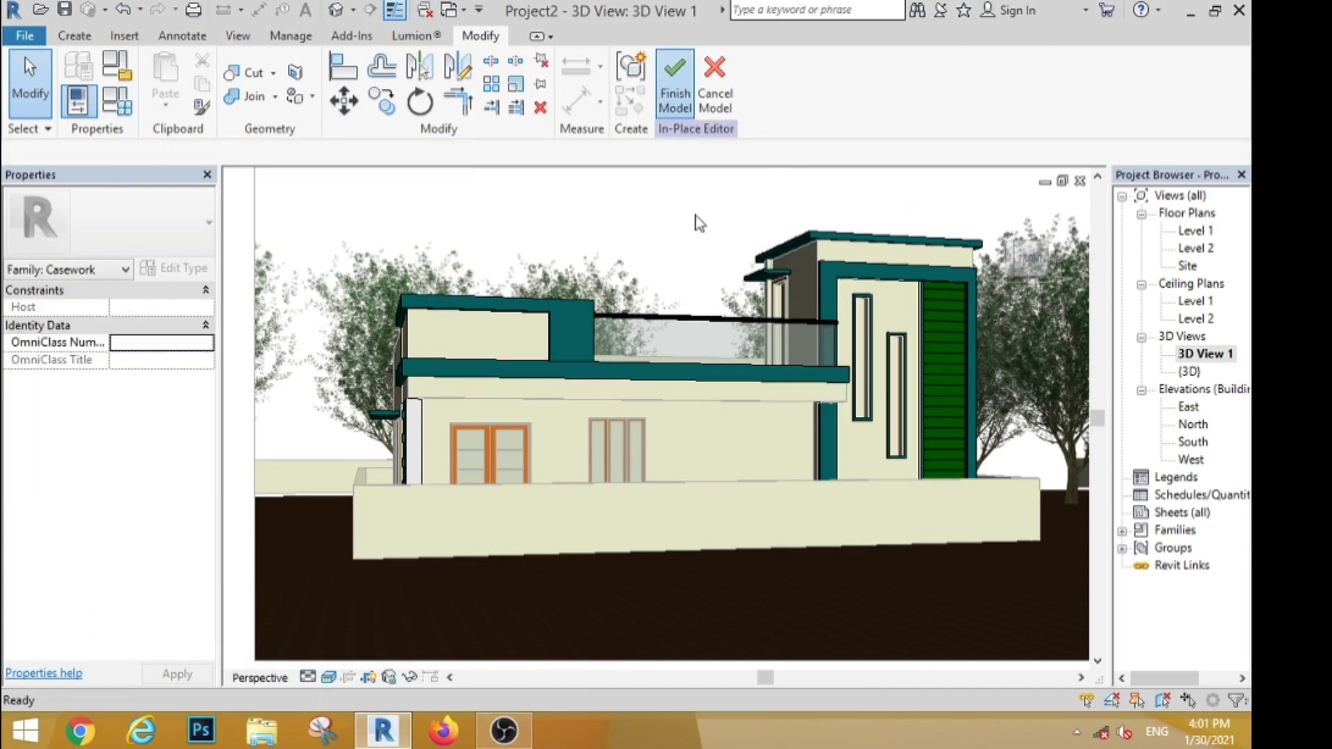